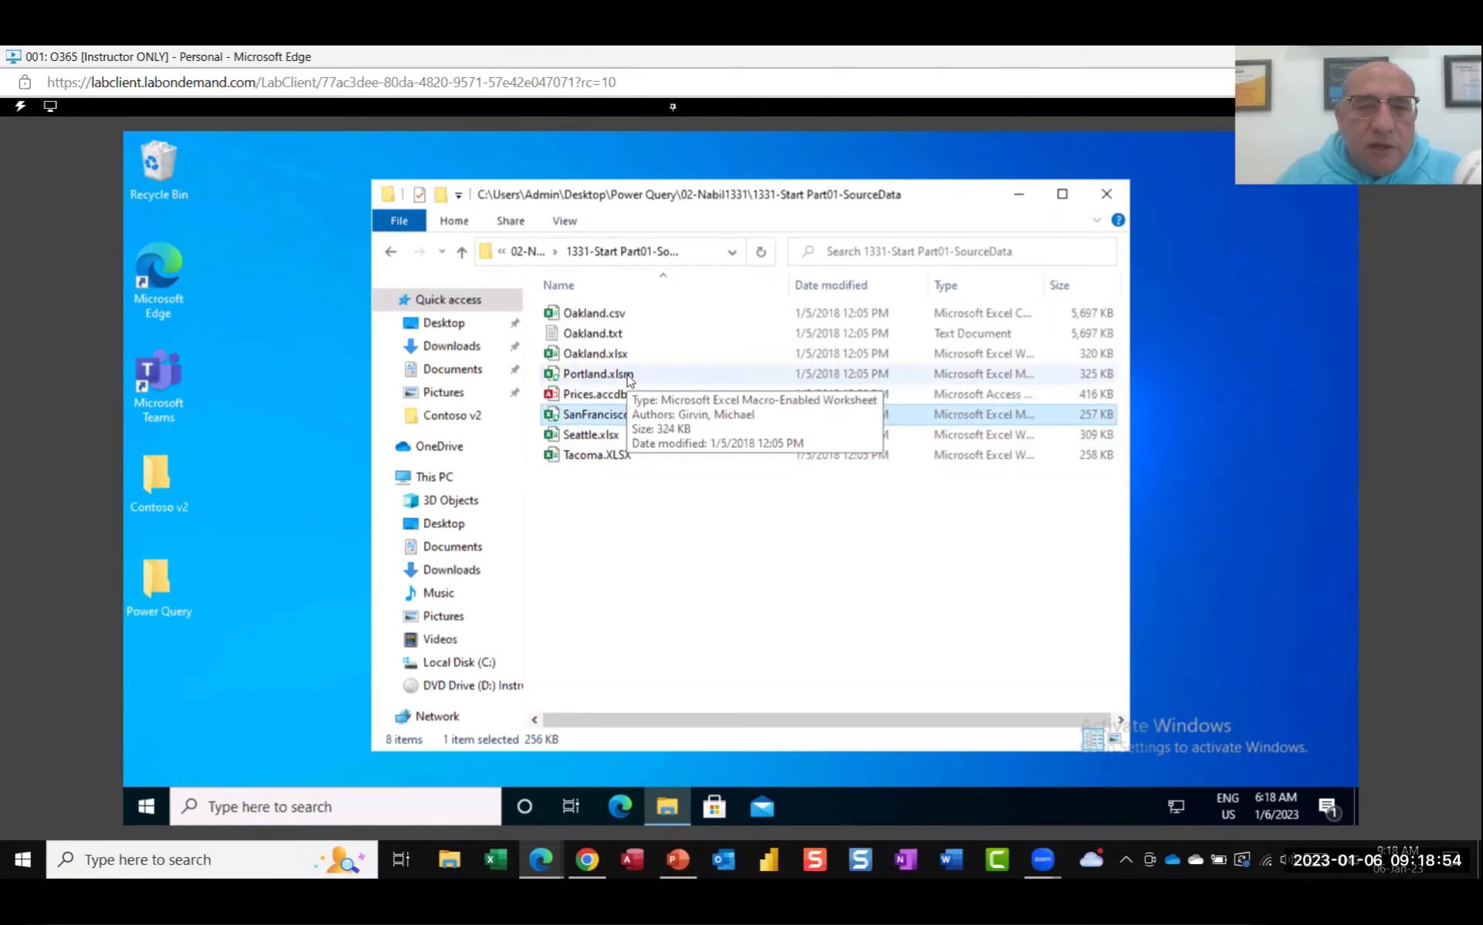
# Step: Open Oakland.xlsx from the source data folder and dismiss the sign-in, subscription and activation notices
pyautogui.click(597, 439)
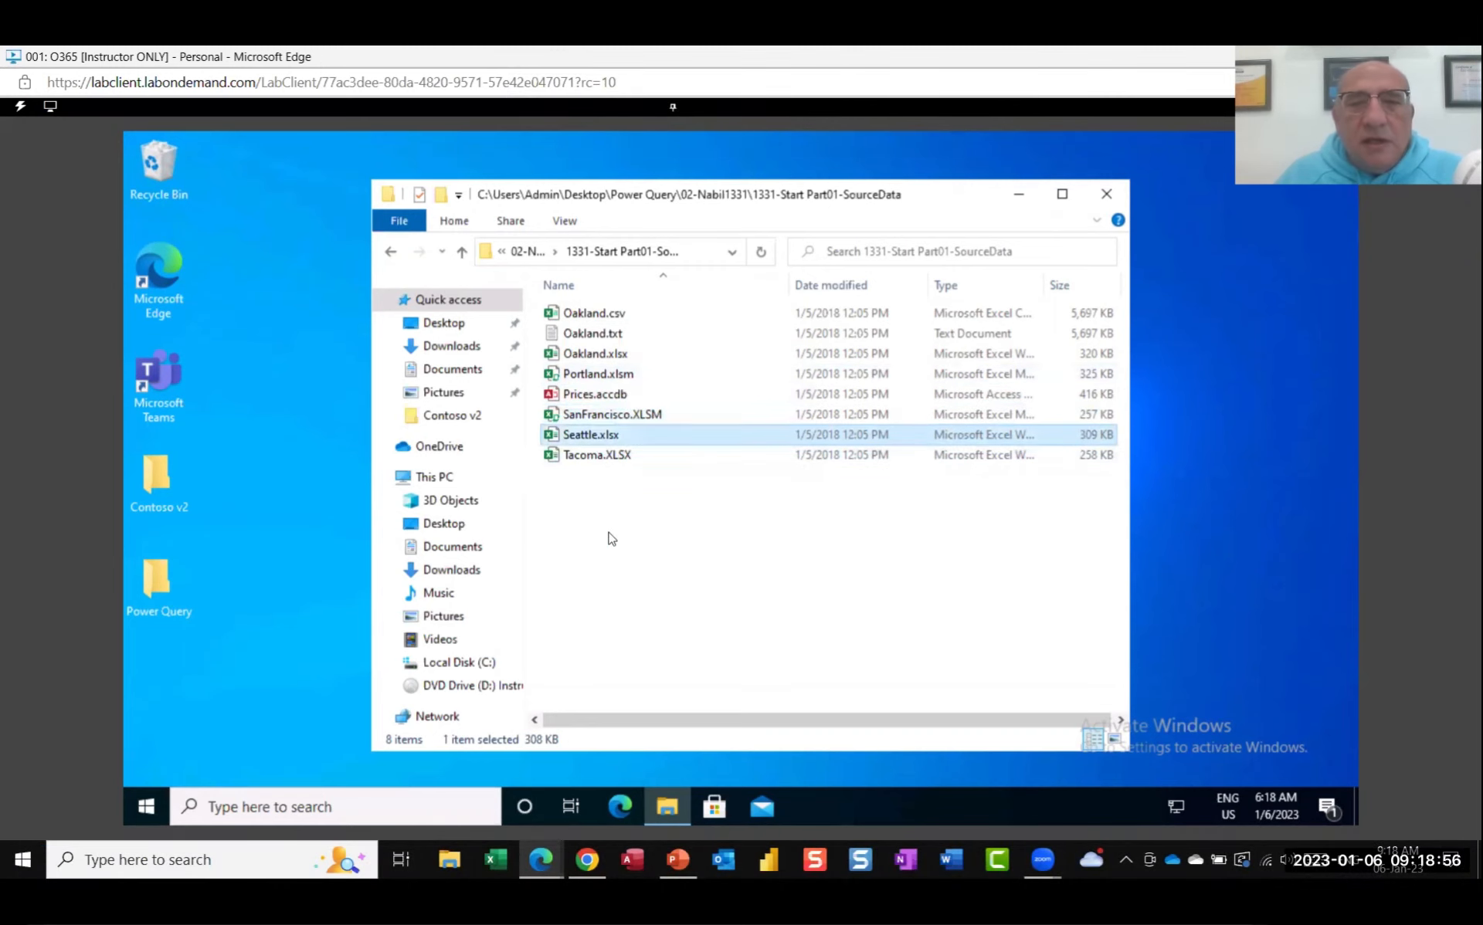
pyautogui.click(601, 458)
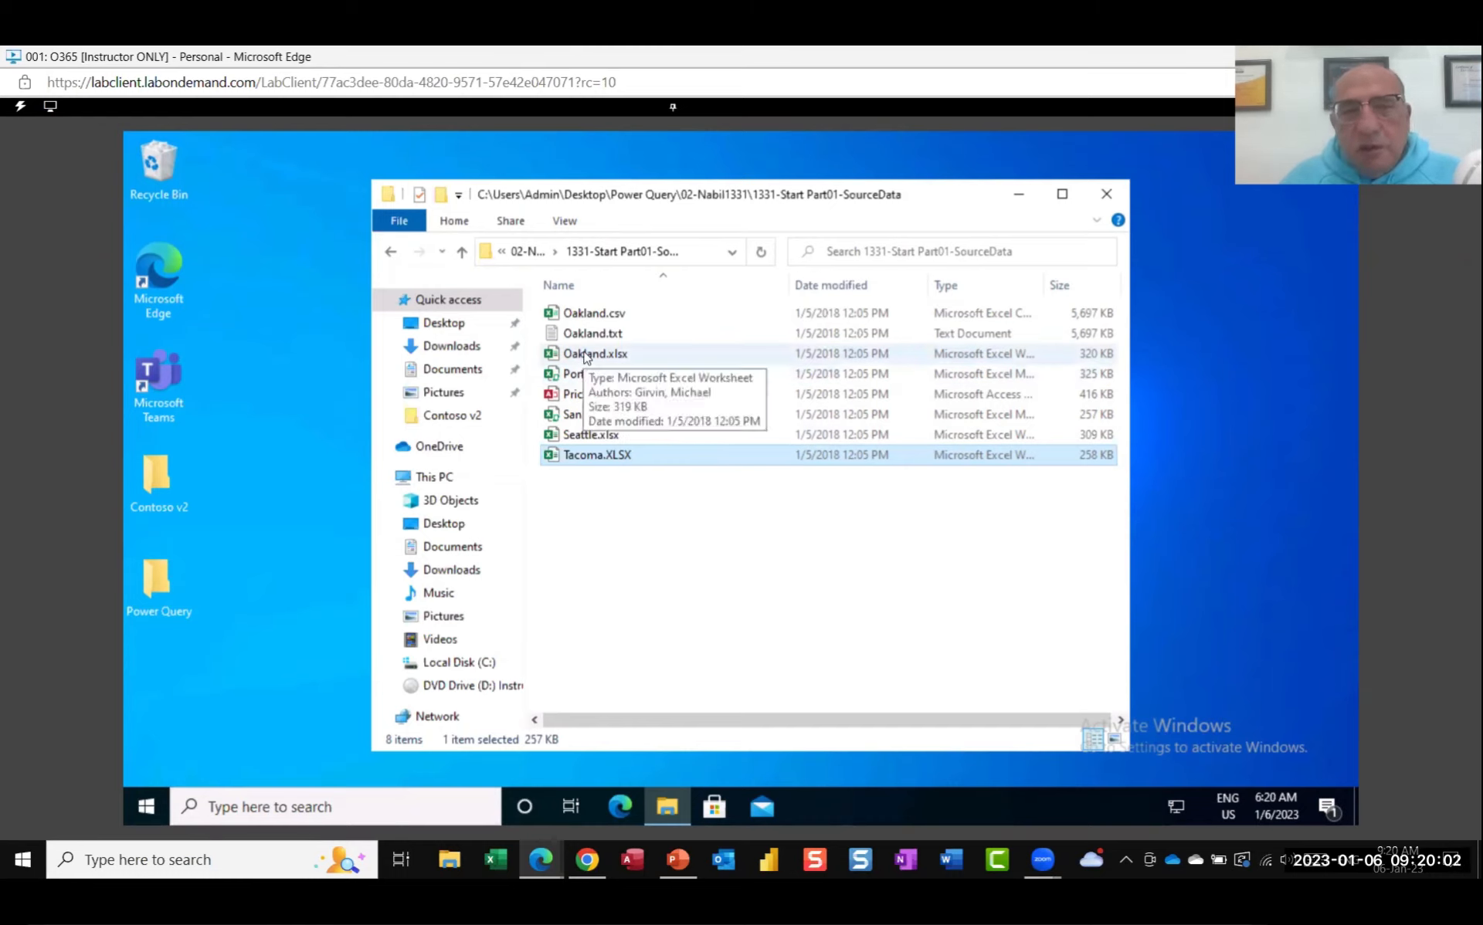
pyautogui.click(585, 354)
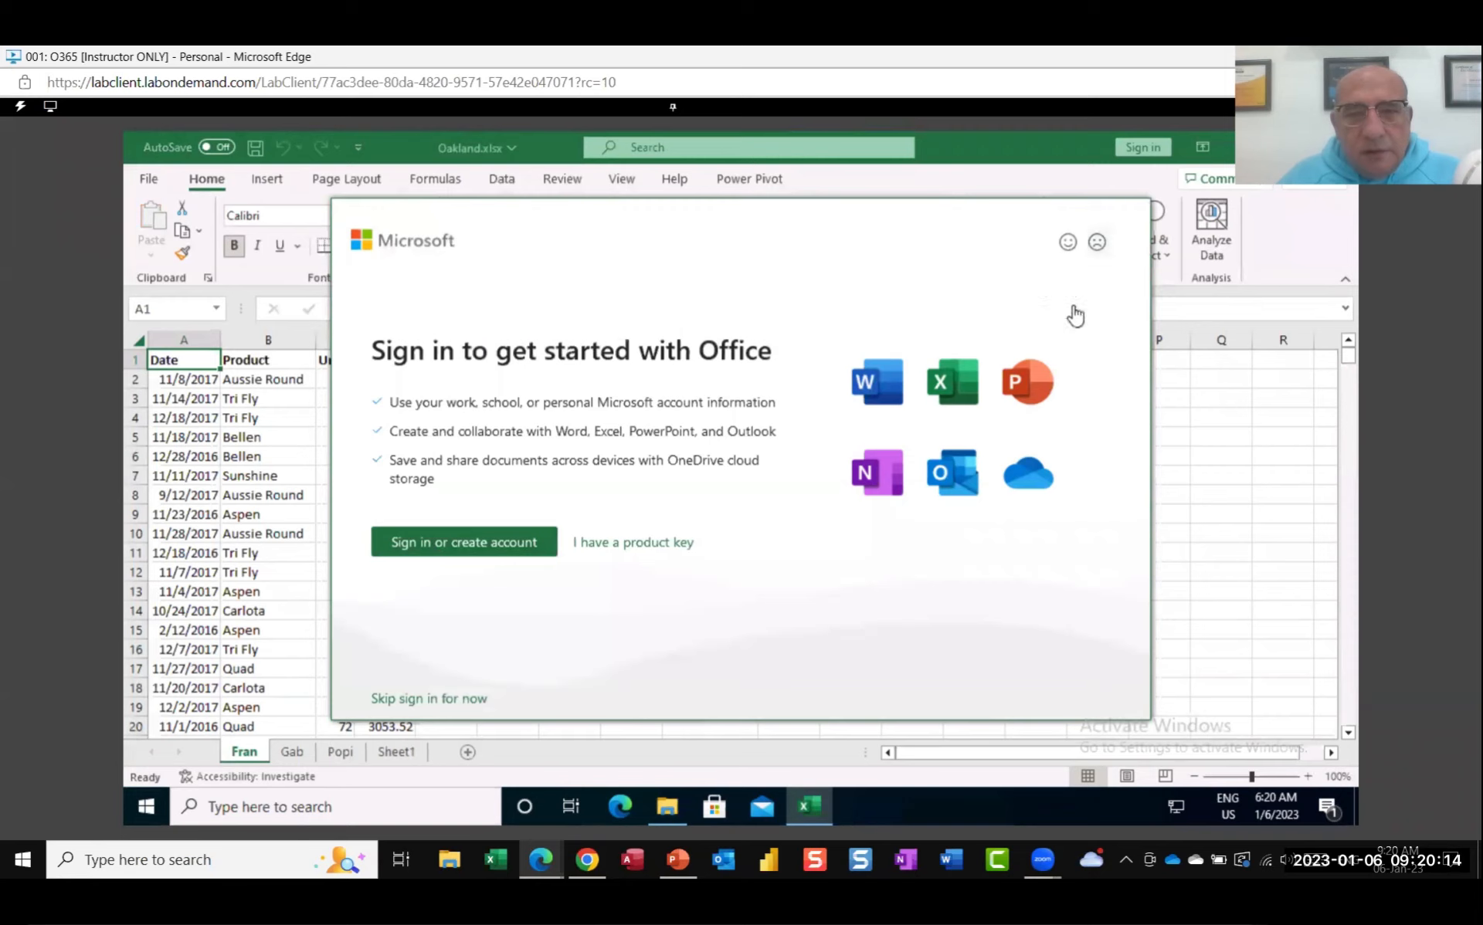
pyautogui.click(400, 700)
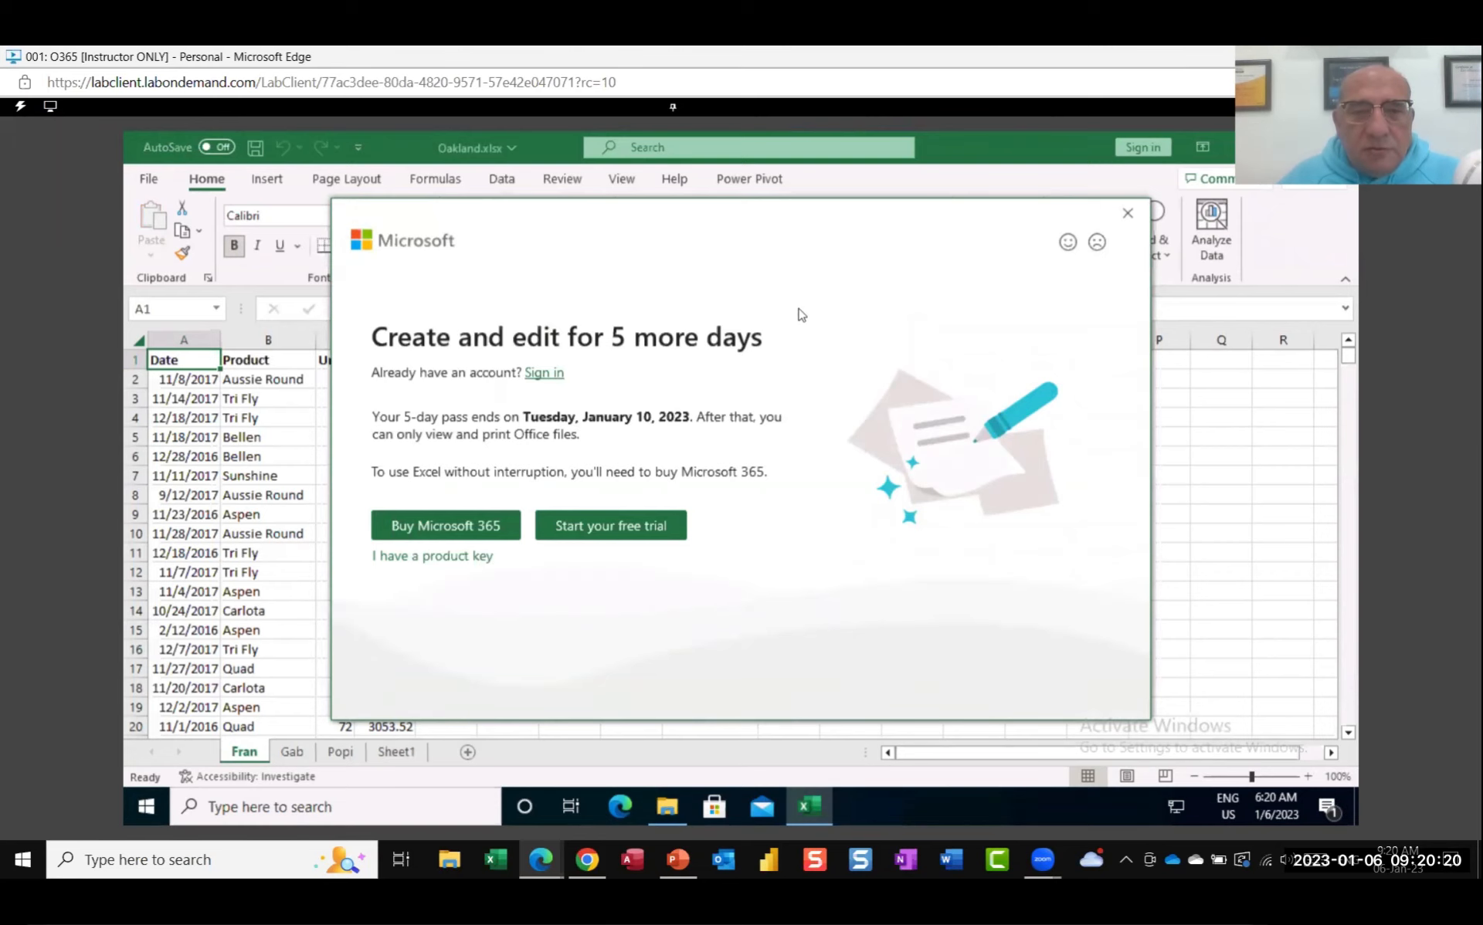
pyautogui.click(1129, 214)
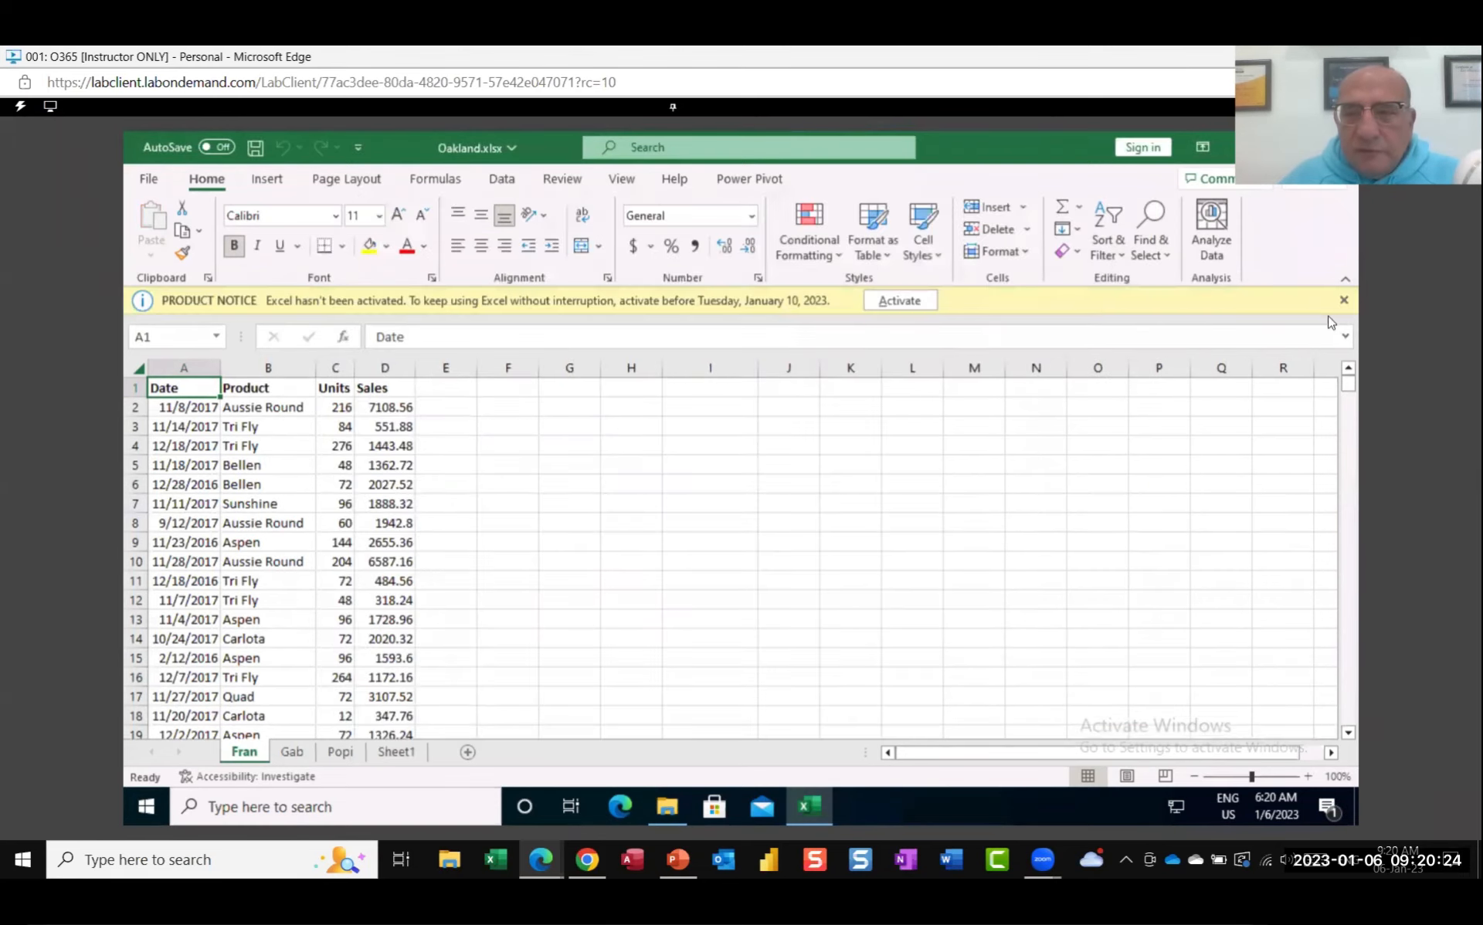
pyautogui.click(1345, 300)
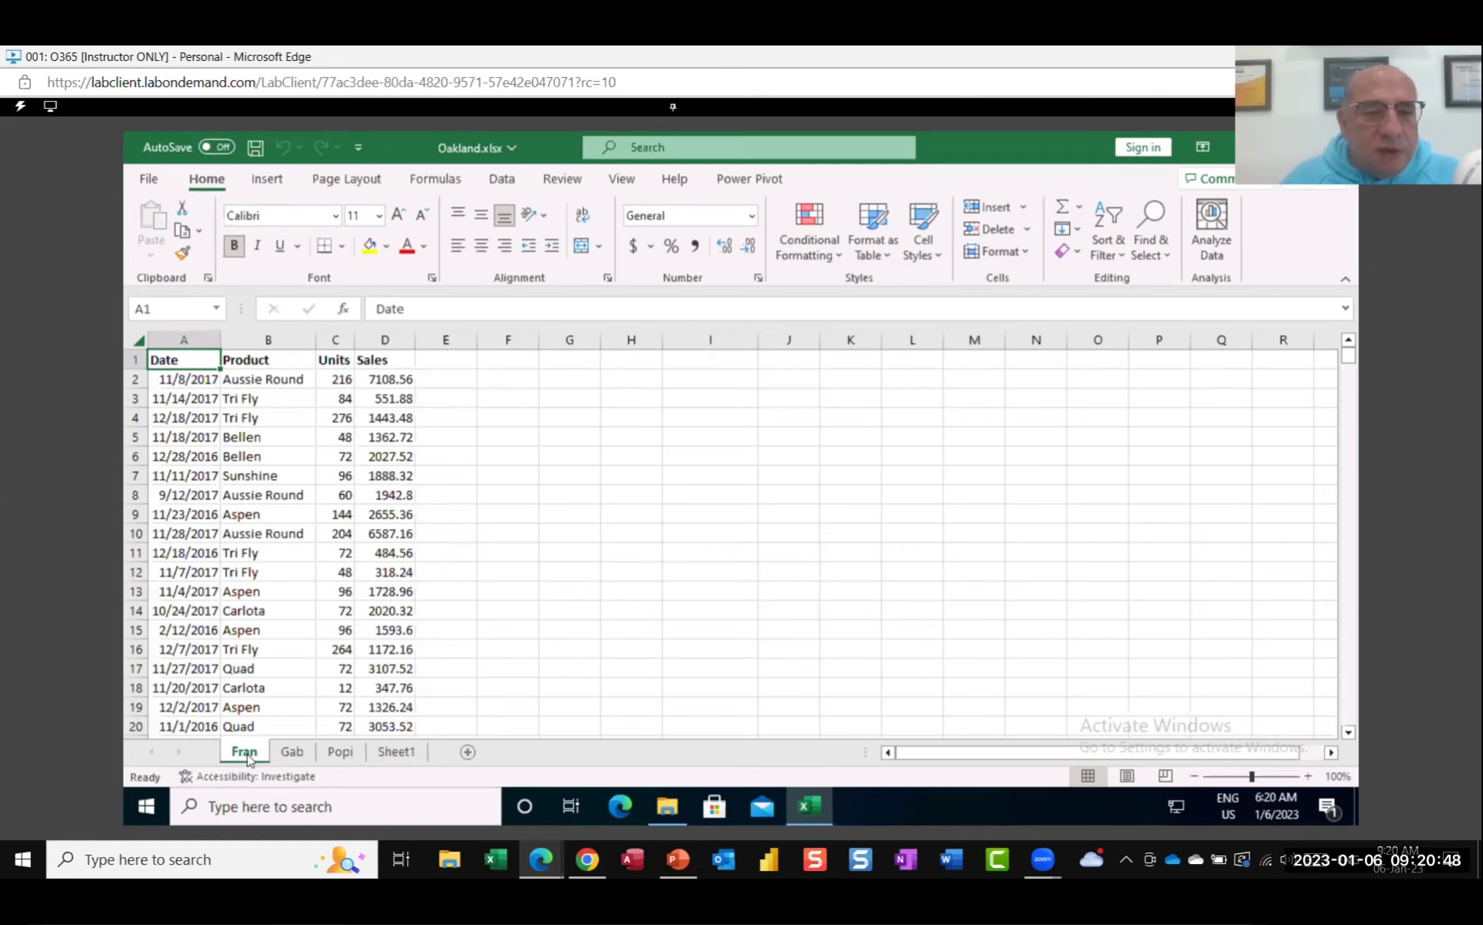
# Step: Look through the Gab, Popi, Fran and Sheet1 worksheets, and close the workbook and its source folder window
pyautogui.click(293, 753)
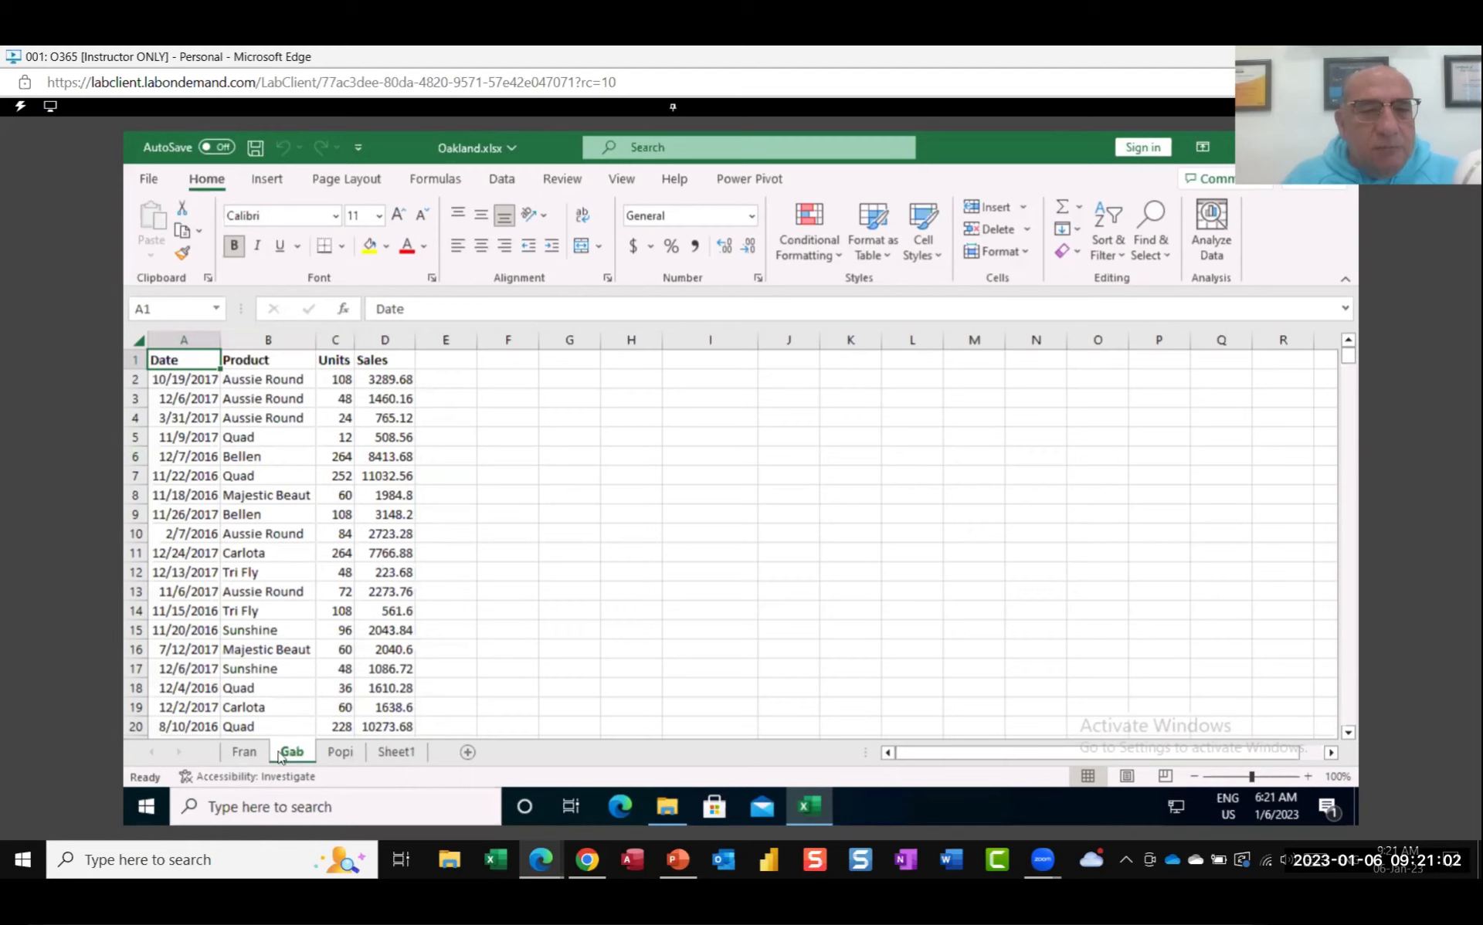
pyautogui.click(340, 751)
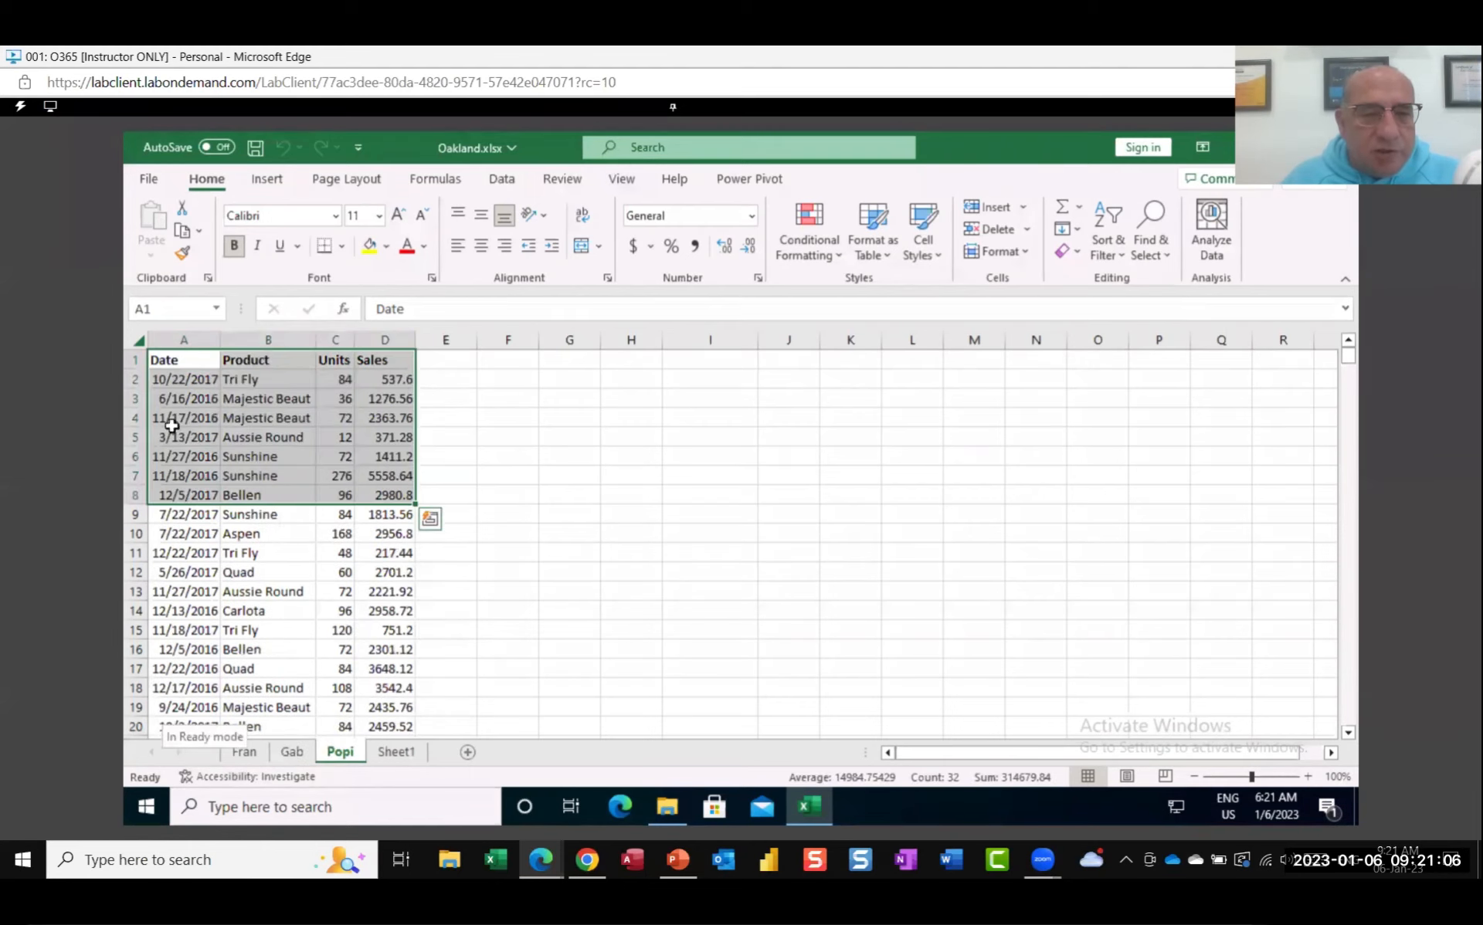
pyautogui.click(169, 361)
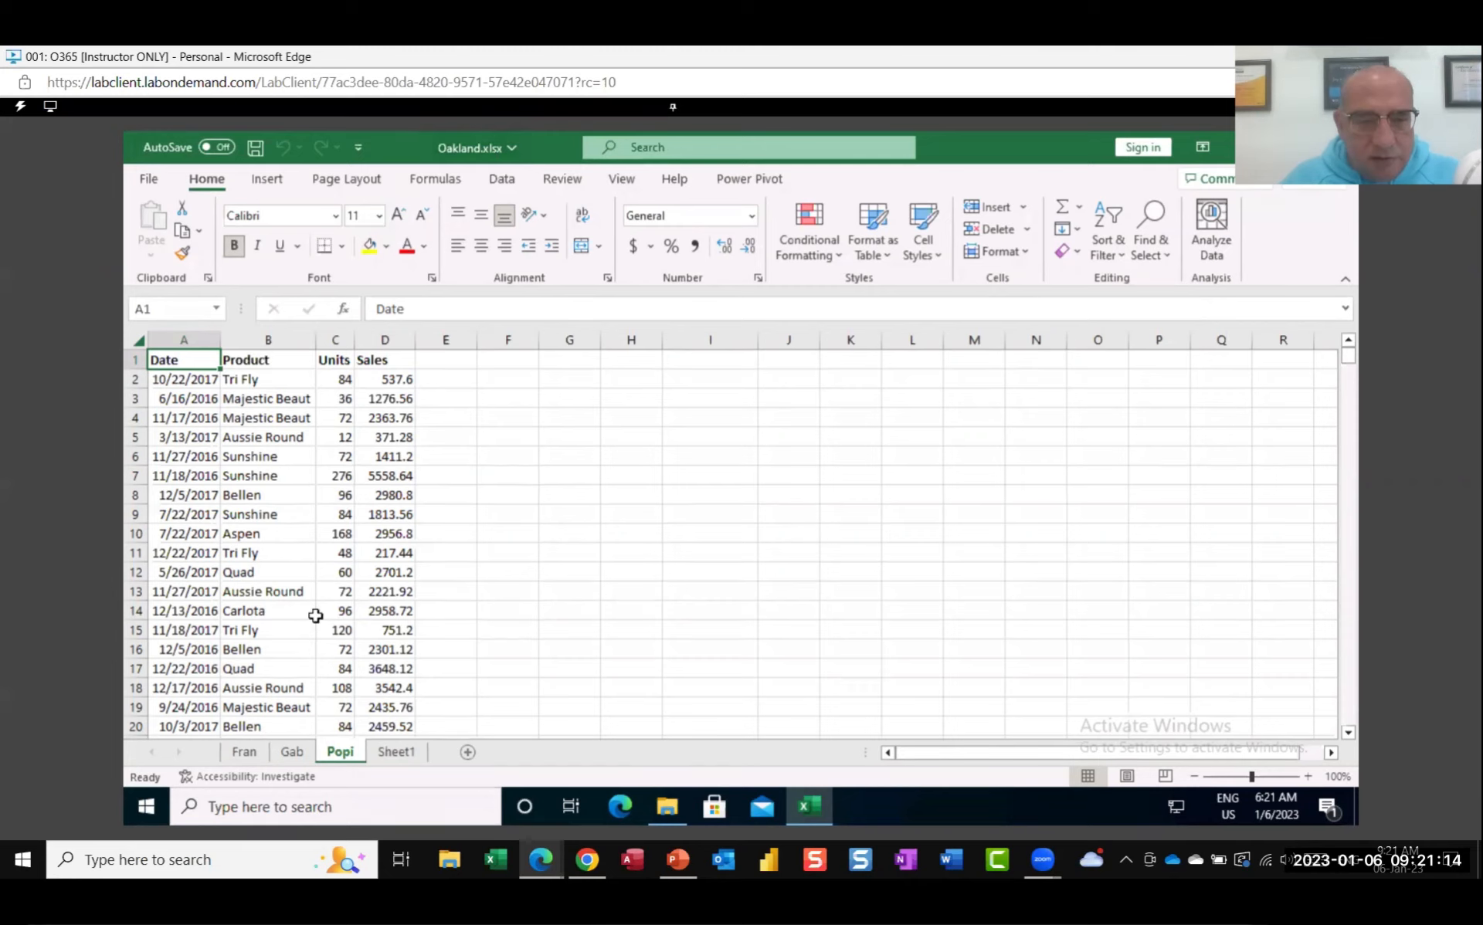
pyautogui.click(244, 753)
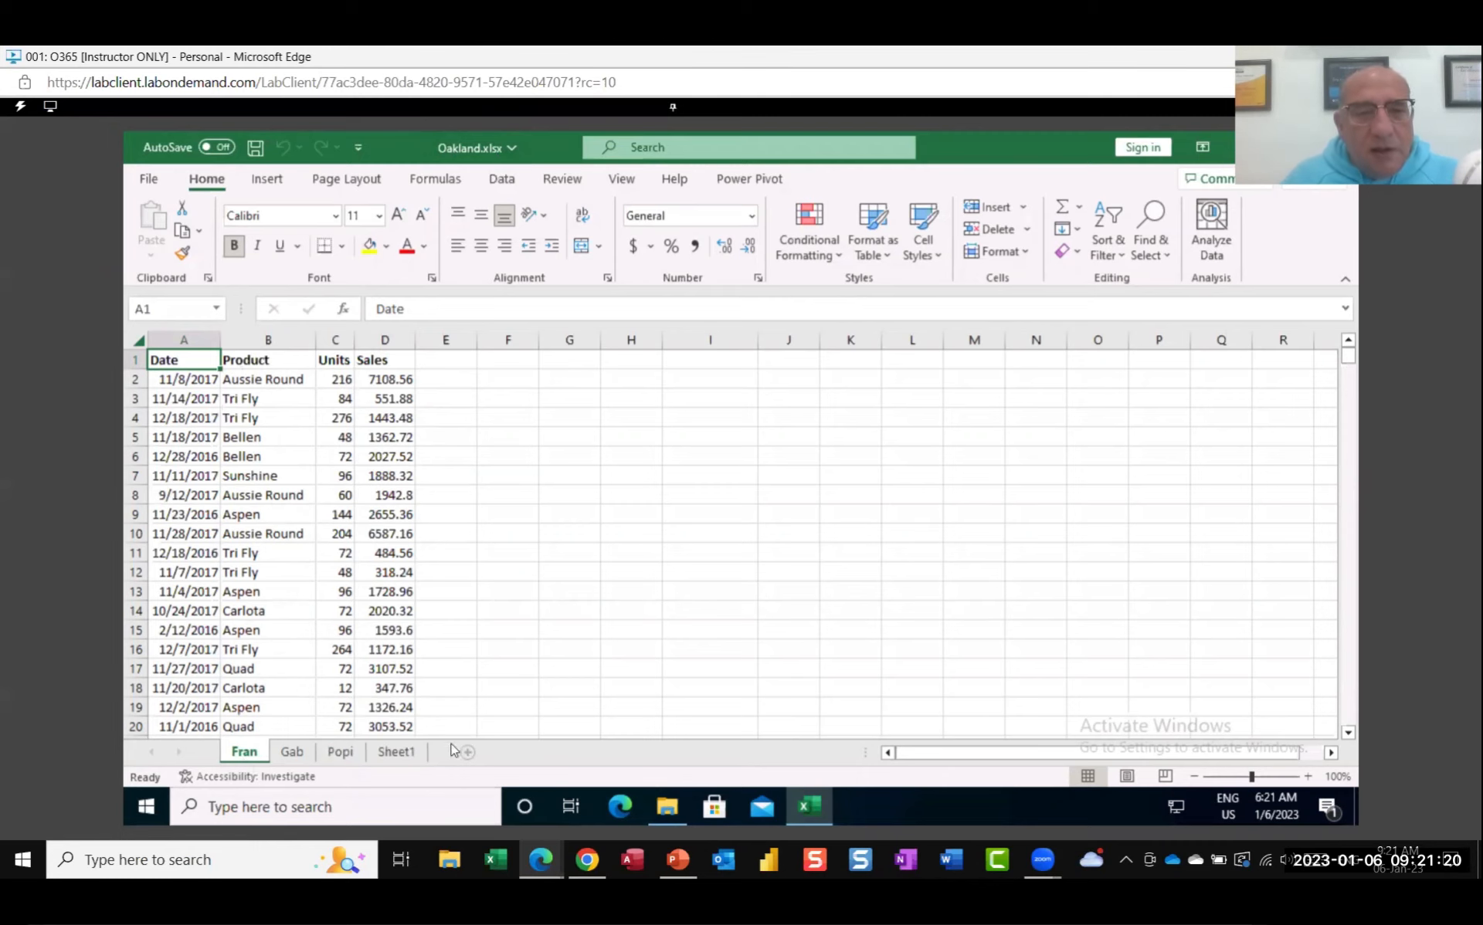
pyautogui.click(398, 753)
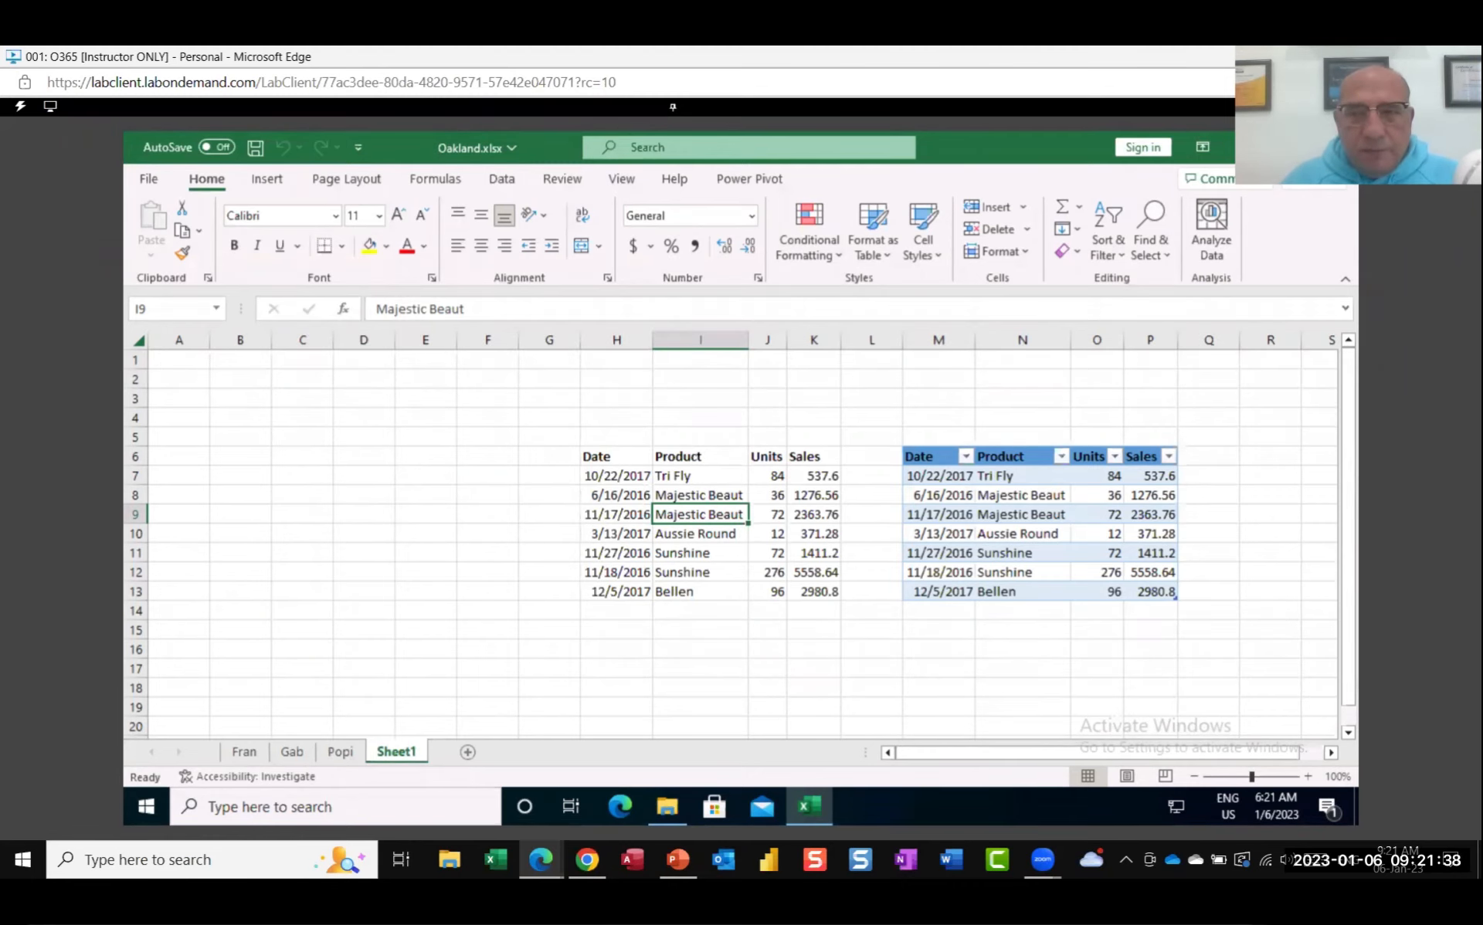
pyautogui.click(1338, 147)
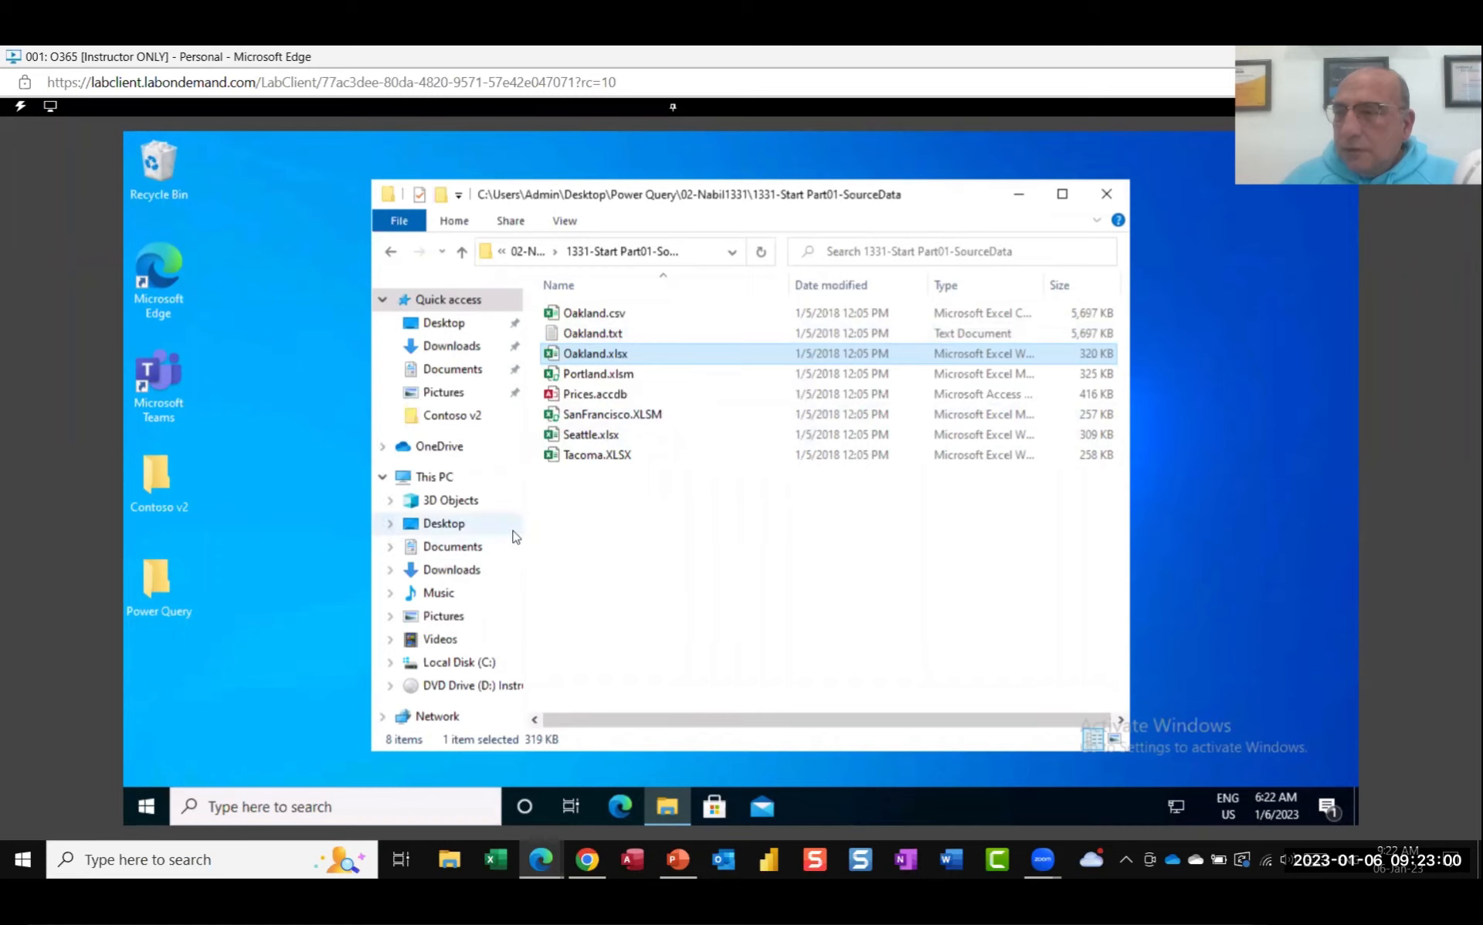
pyautogui.click(1107, 194)
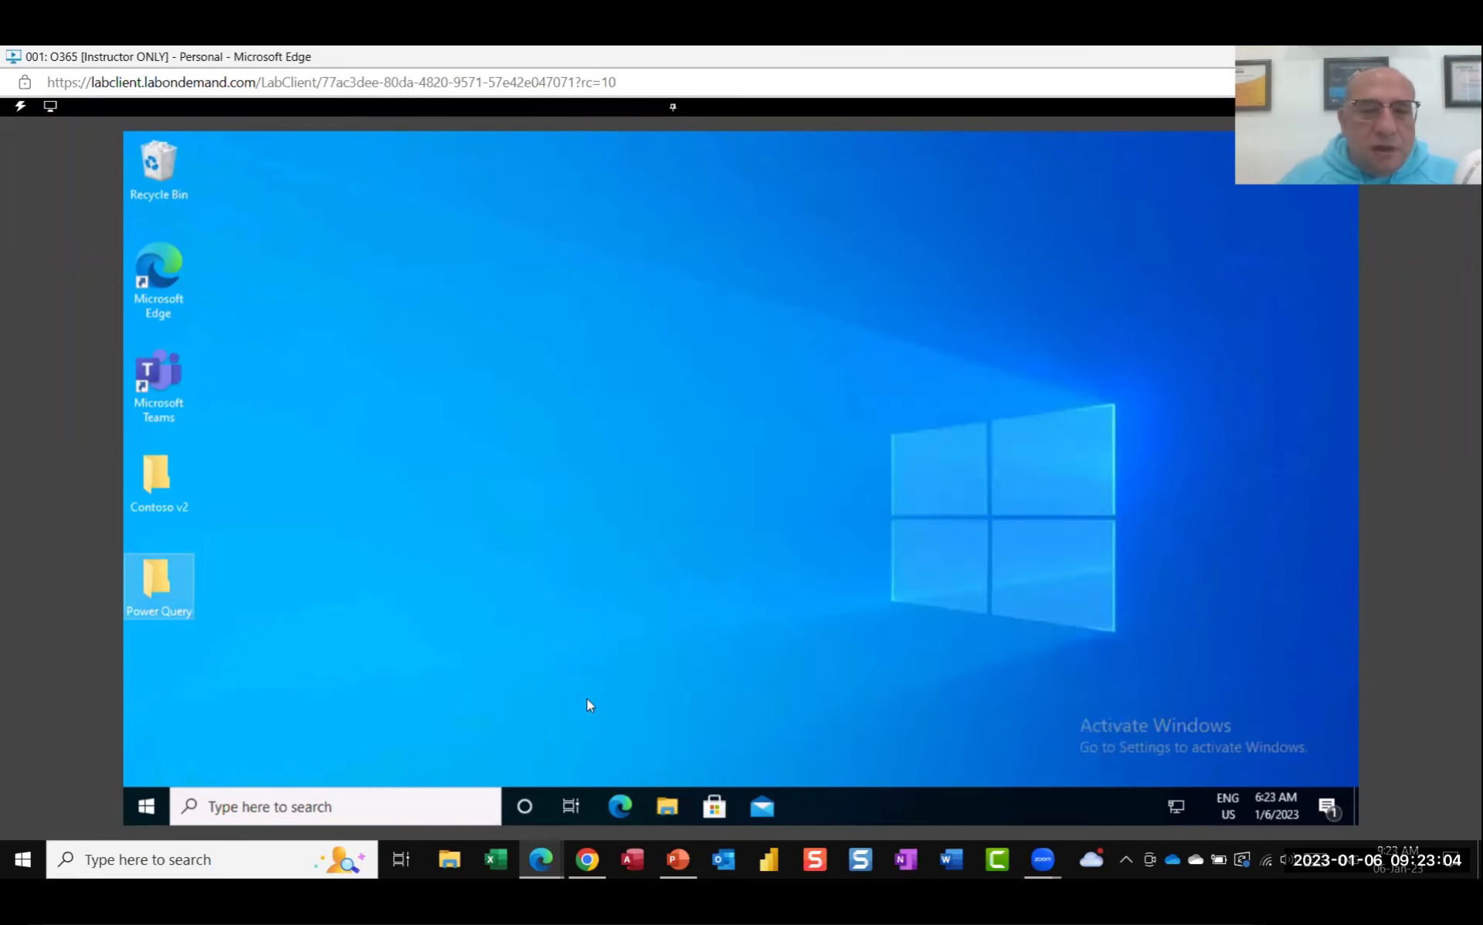
# Step: Start Excel with a new blank workbook and dismiss the sign-in, subscription, new-look and activation notices
pyautogui.click(152, 809)
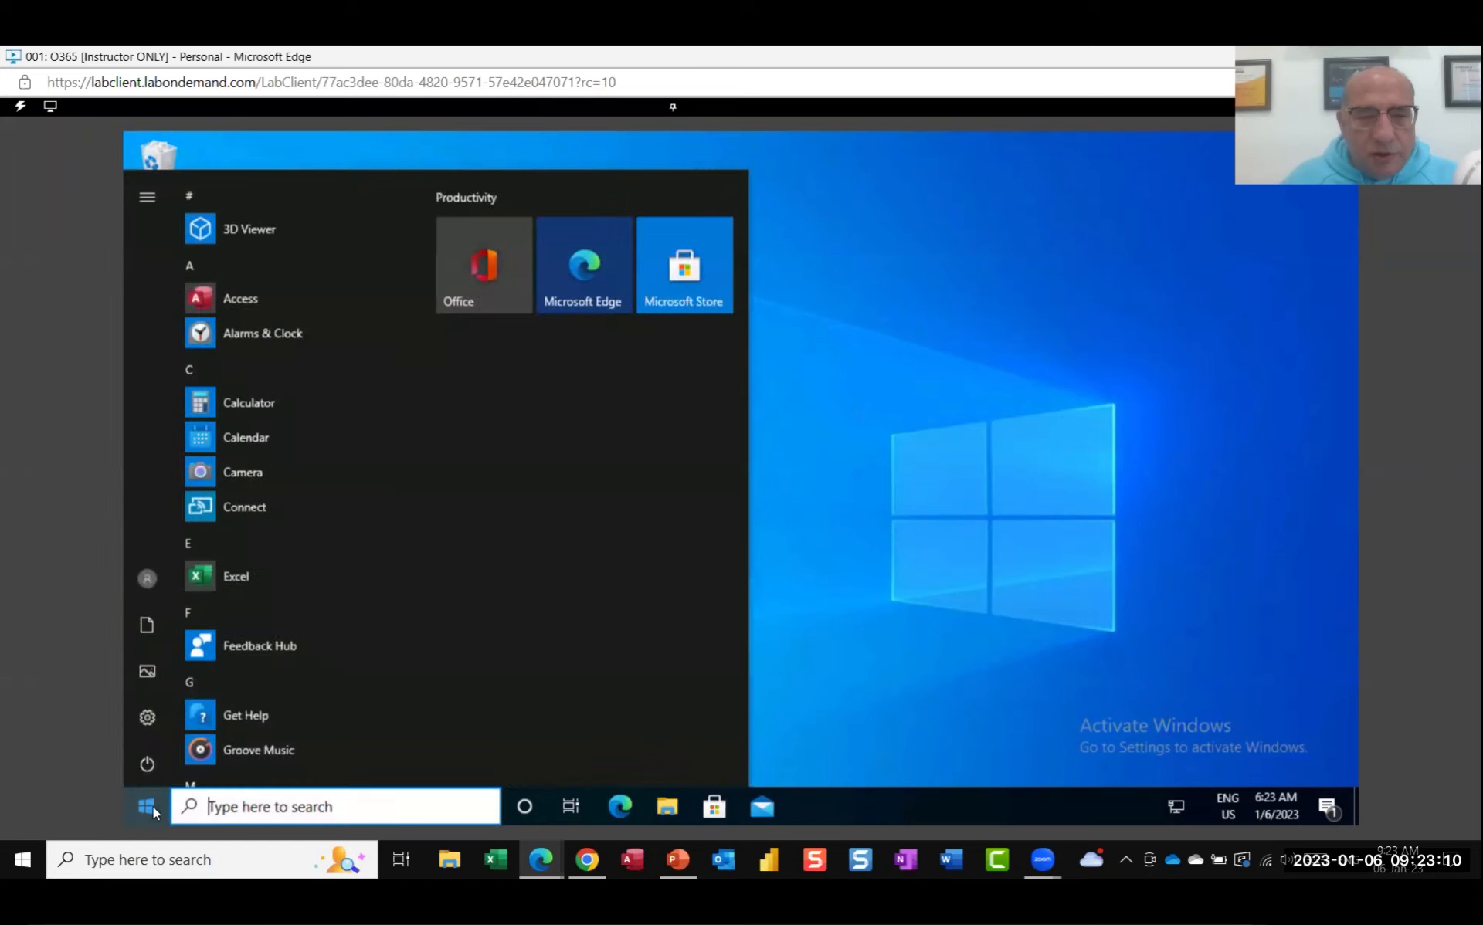
pyautogui.click(240, 584)
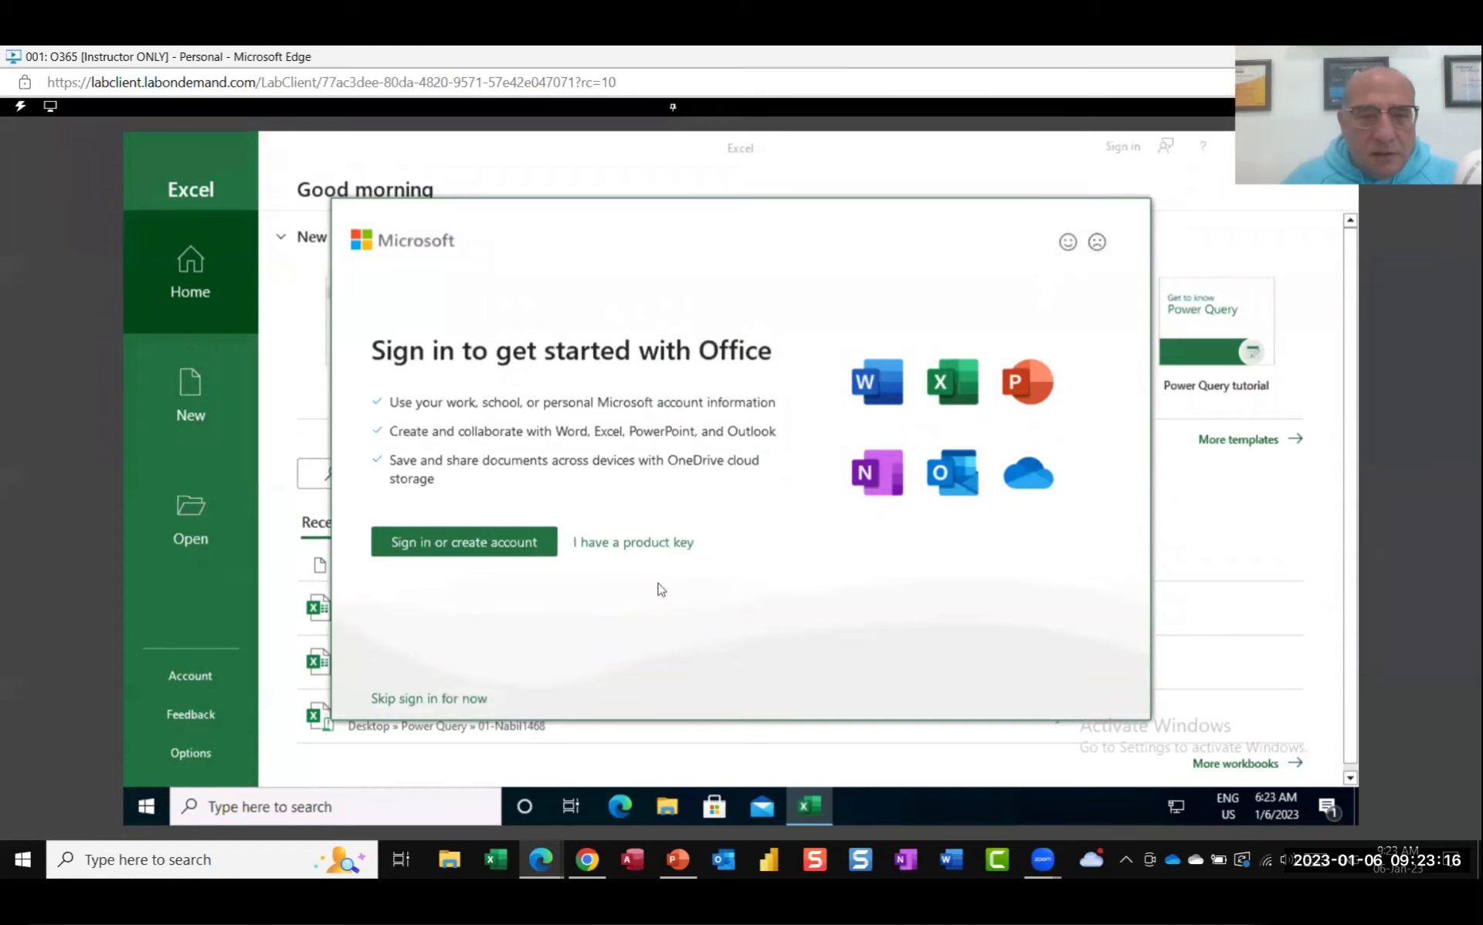
pyautogui.click(431, 699)
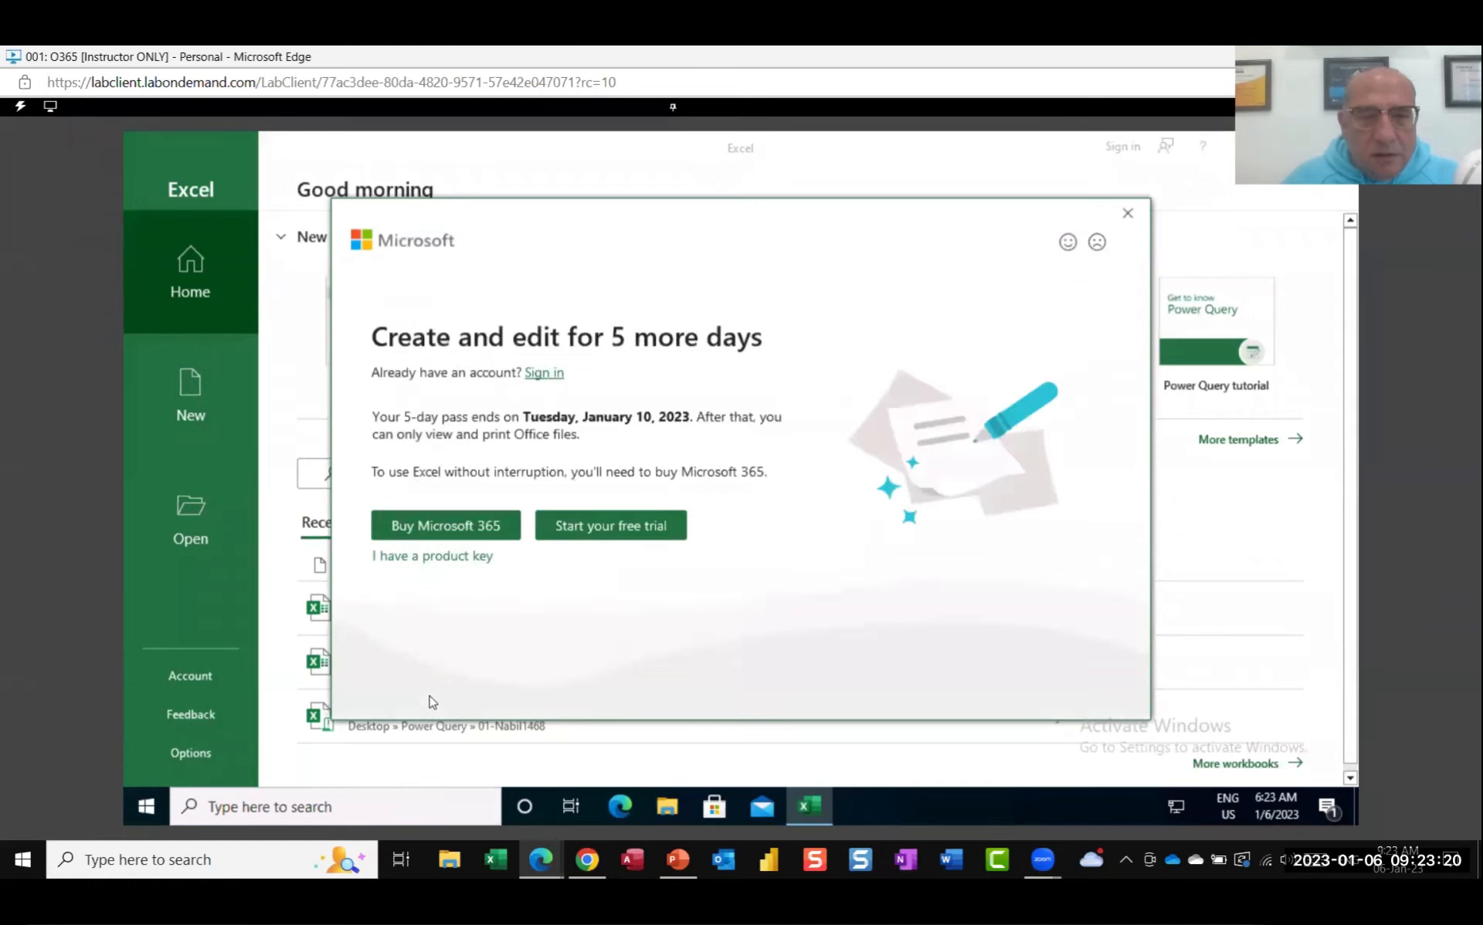
pyautogui.click(1138, 220)
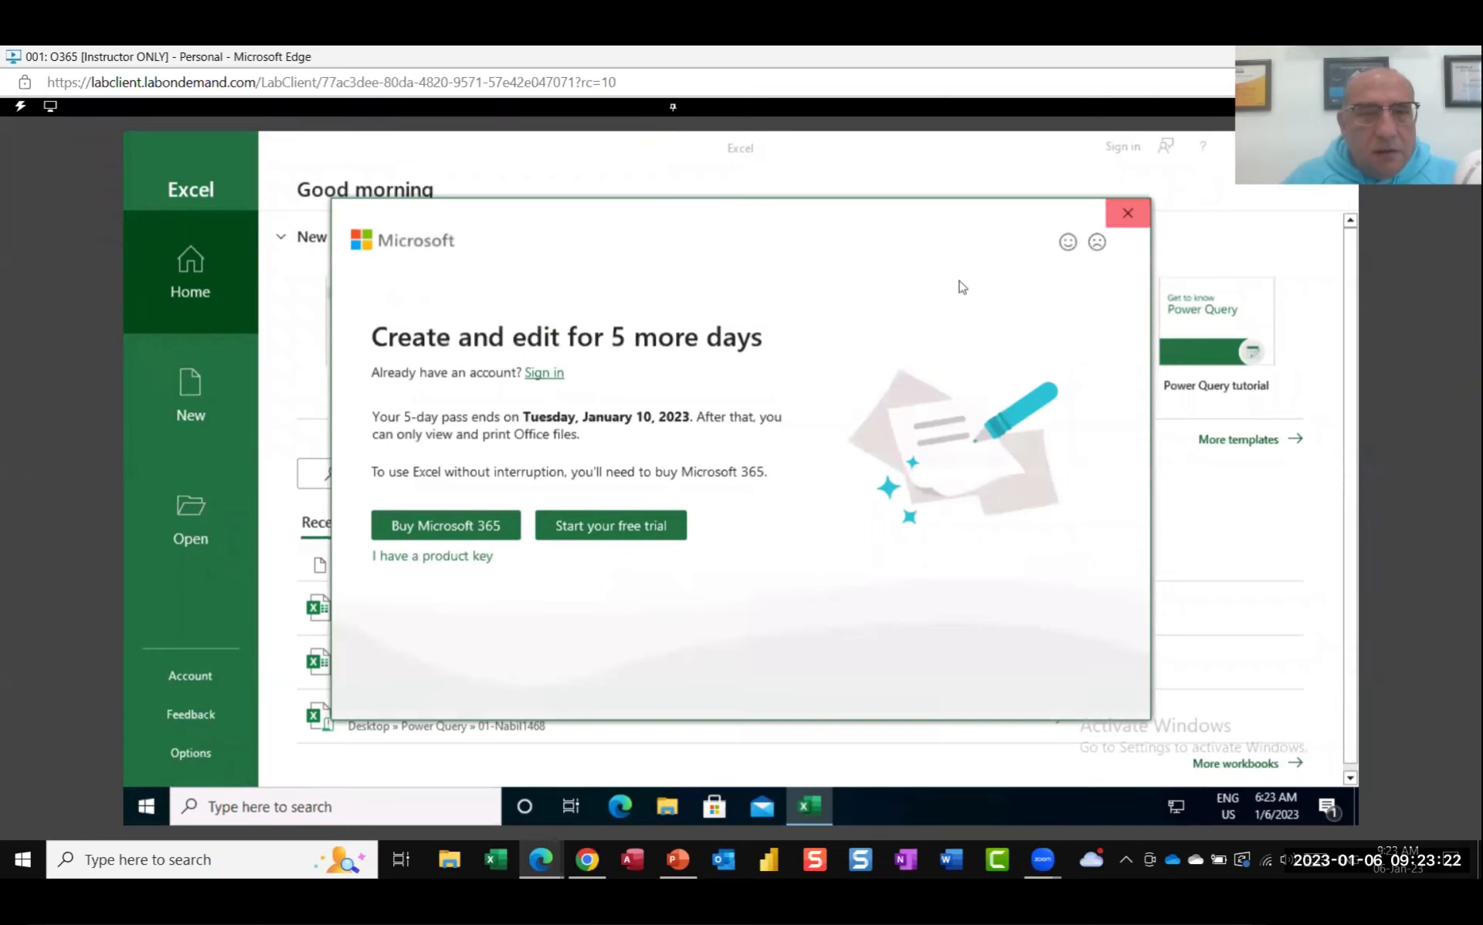
pyautogui.click(419, 330)
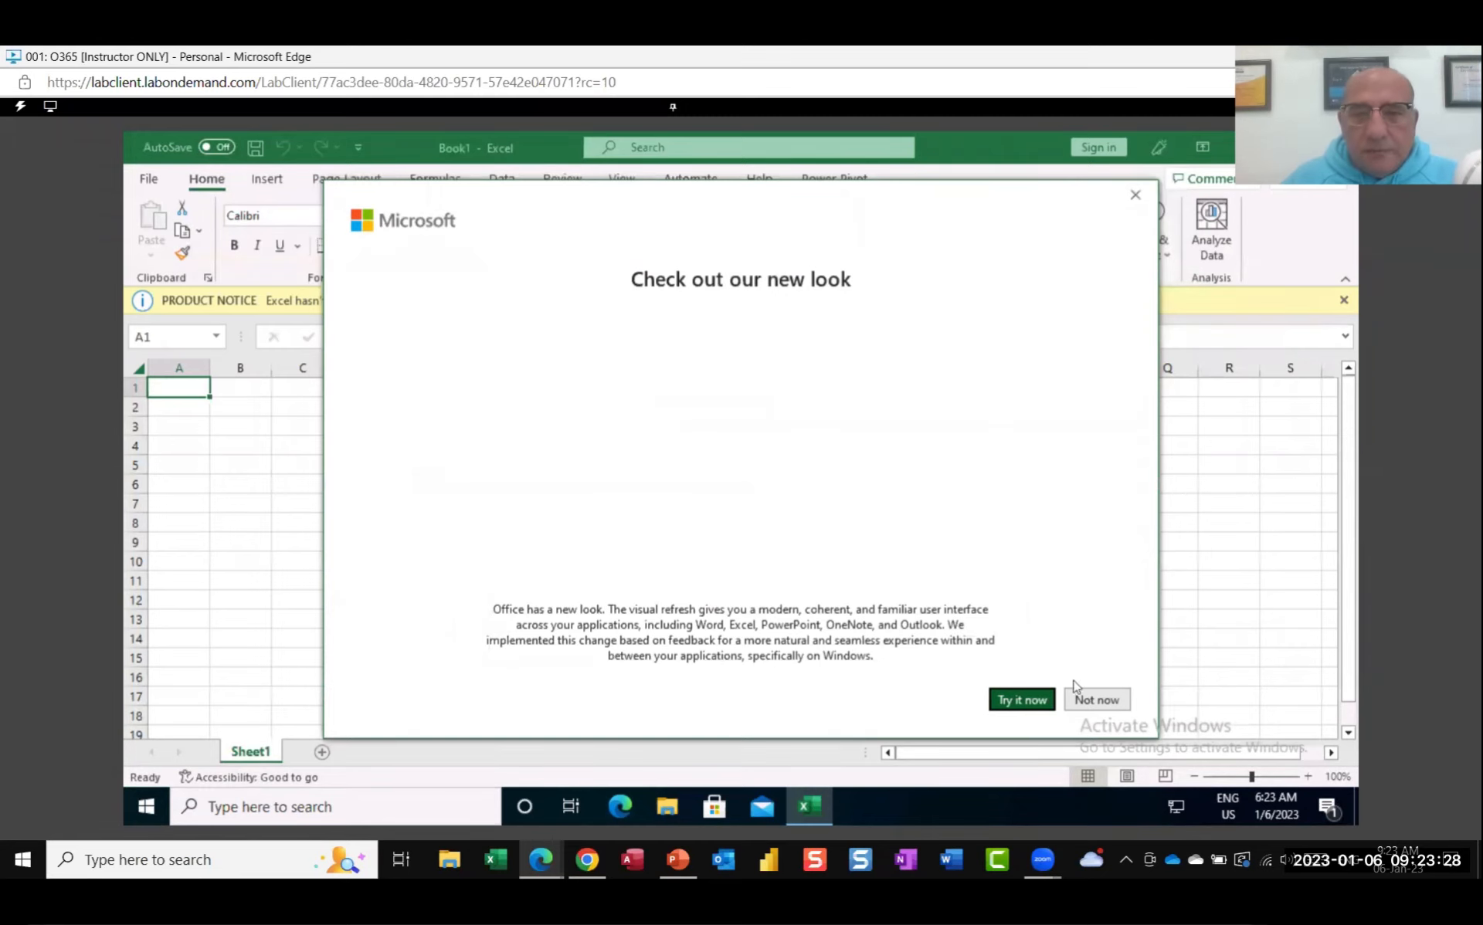
pyautogui.click(1101, 700)
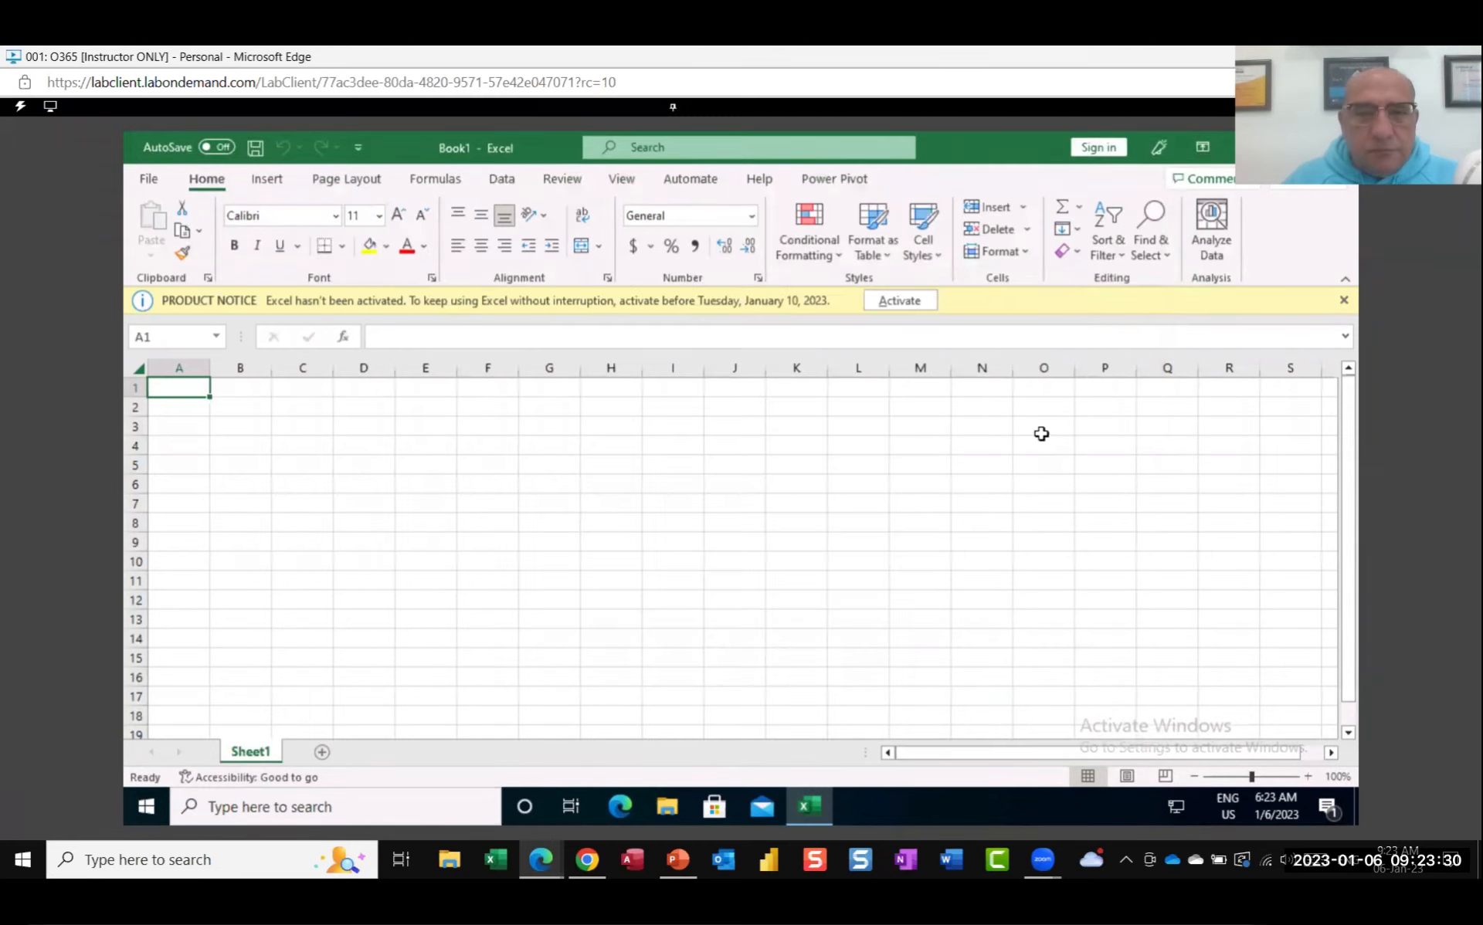
pyautogui.click(1345, 302)
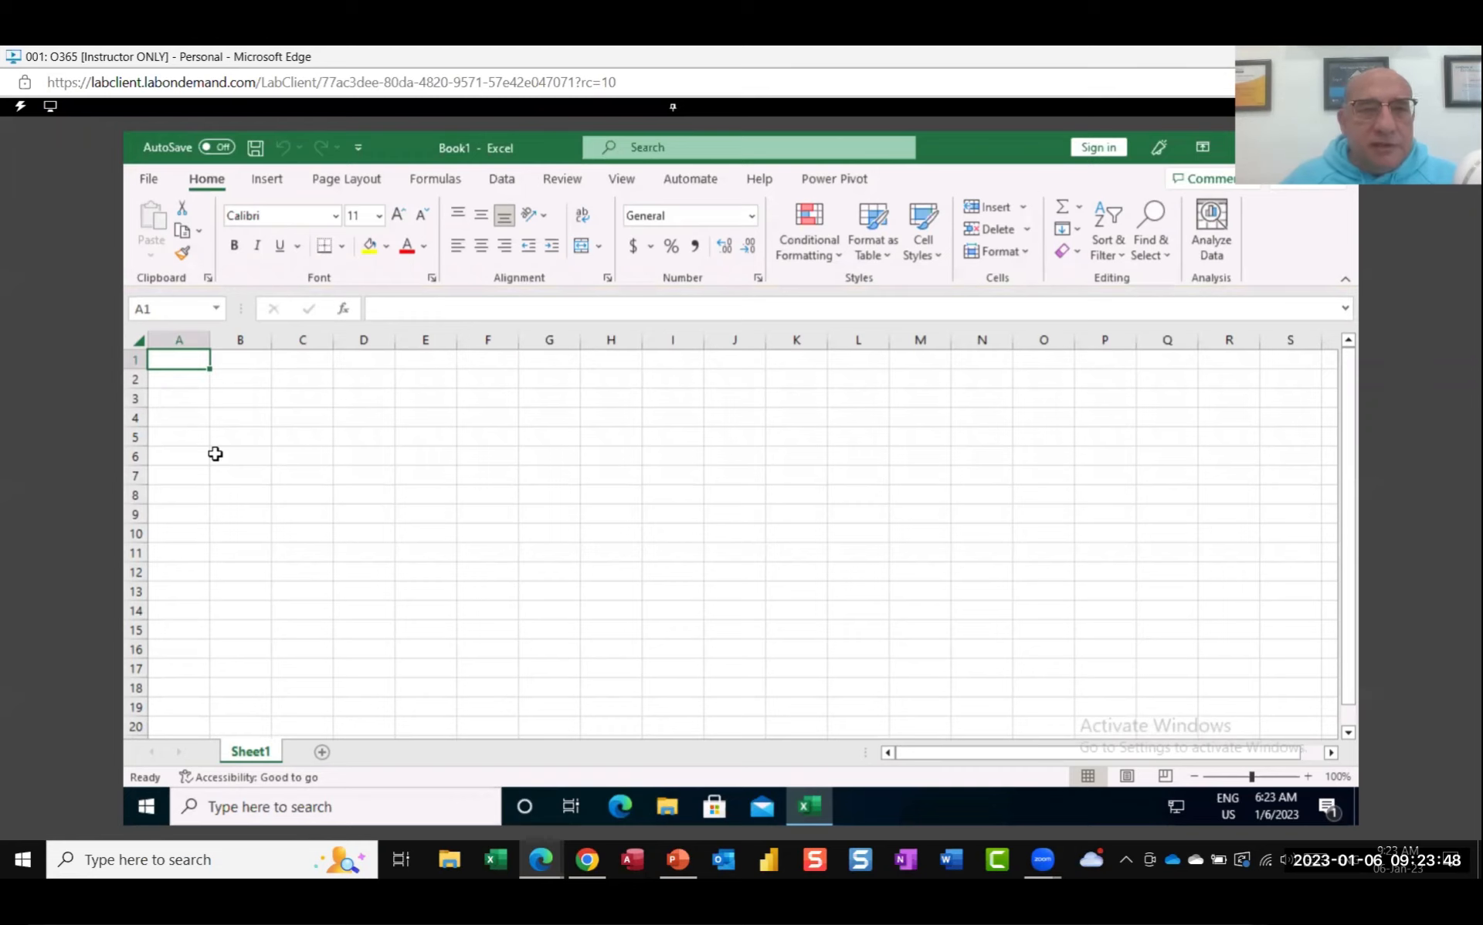
# Step: Get data from the 1331-Start Part01-SourceData folder, inside the desktop's Power Query folder, and open its file list for transformation in Power Query Editor
pyautogui.click(502, 184)
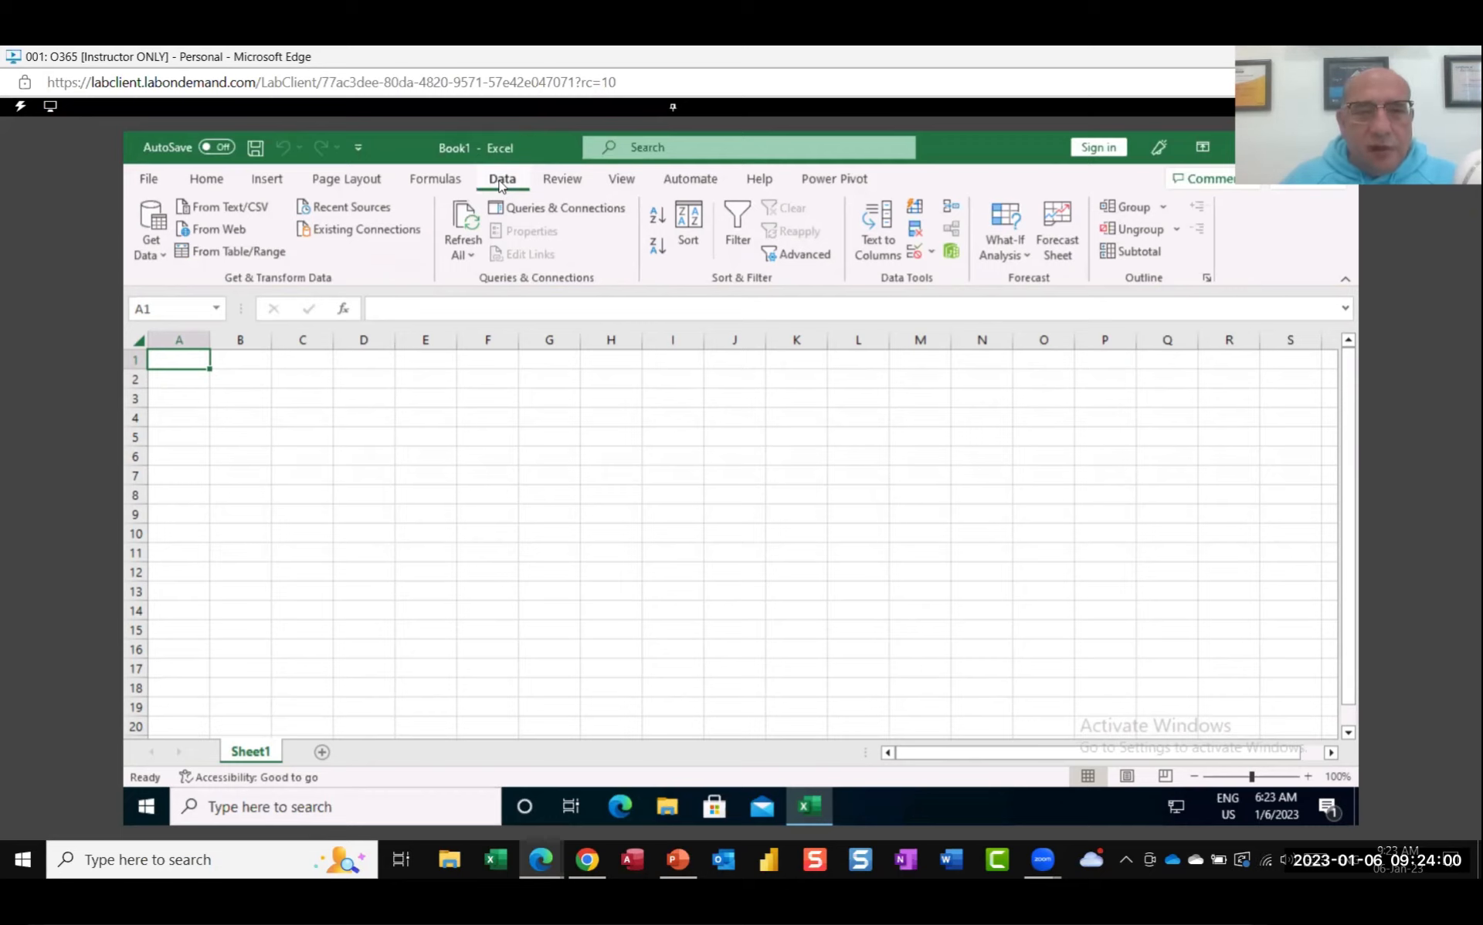
pyautogui.click(163, 256)
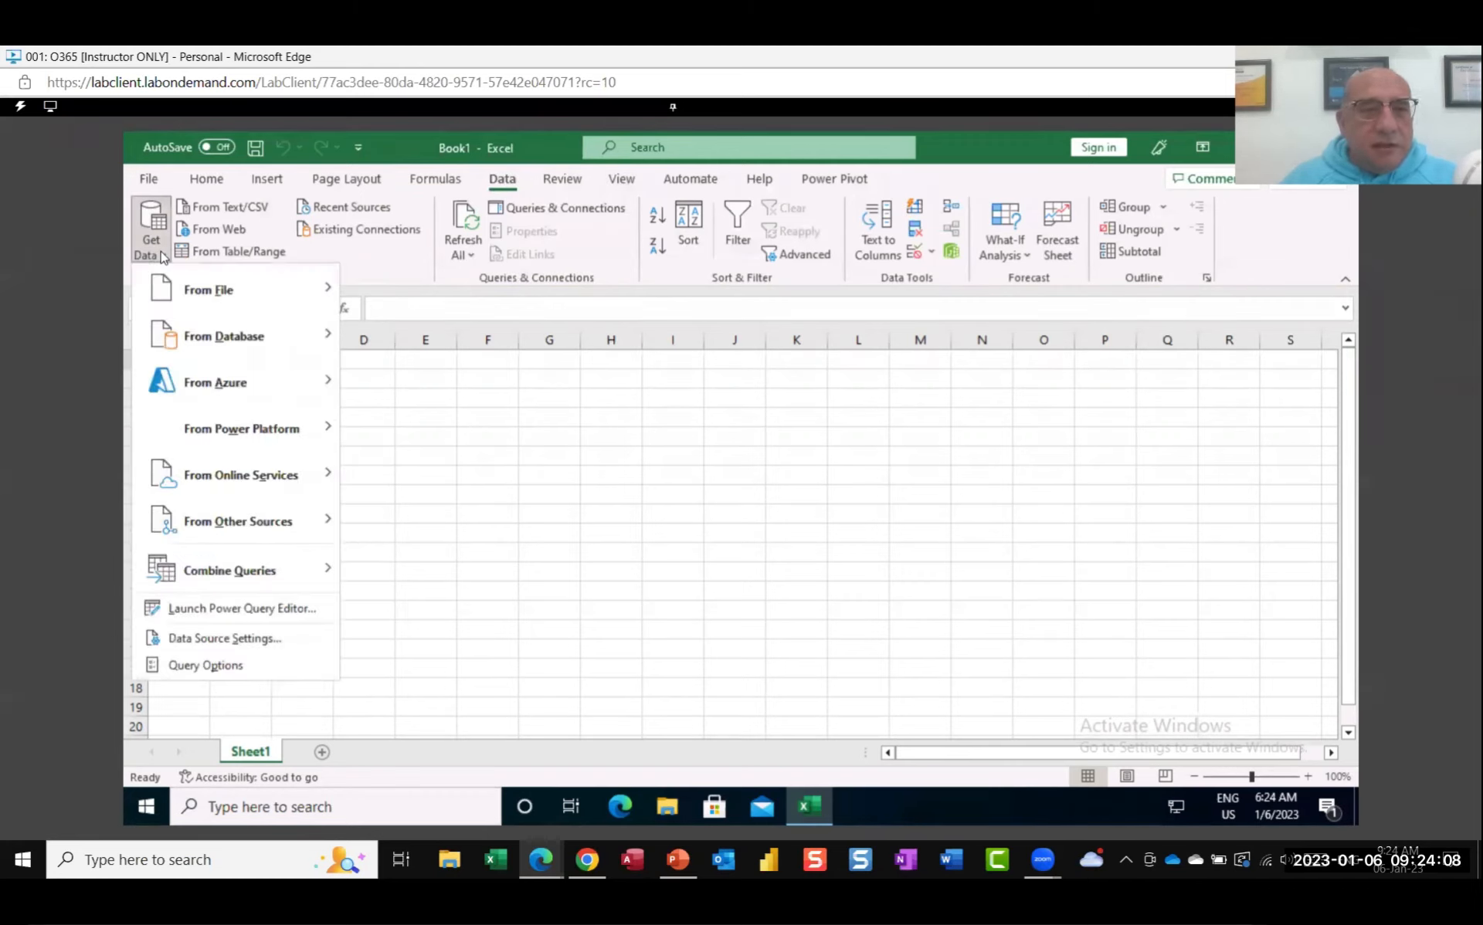
pyautogui.moveTo(251, 293)
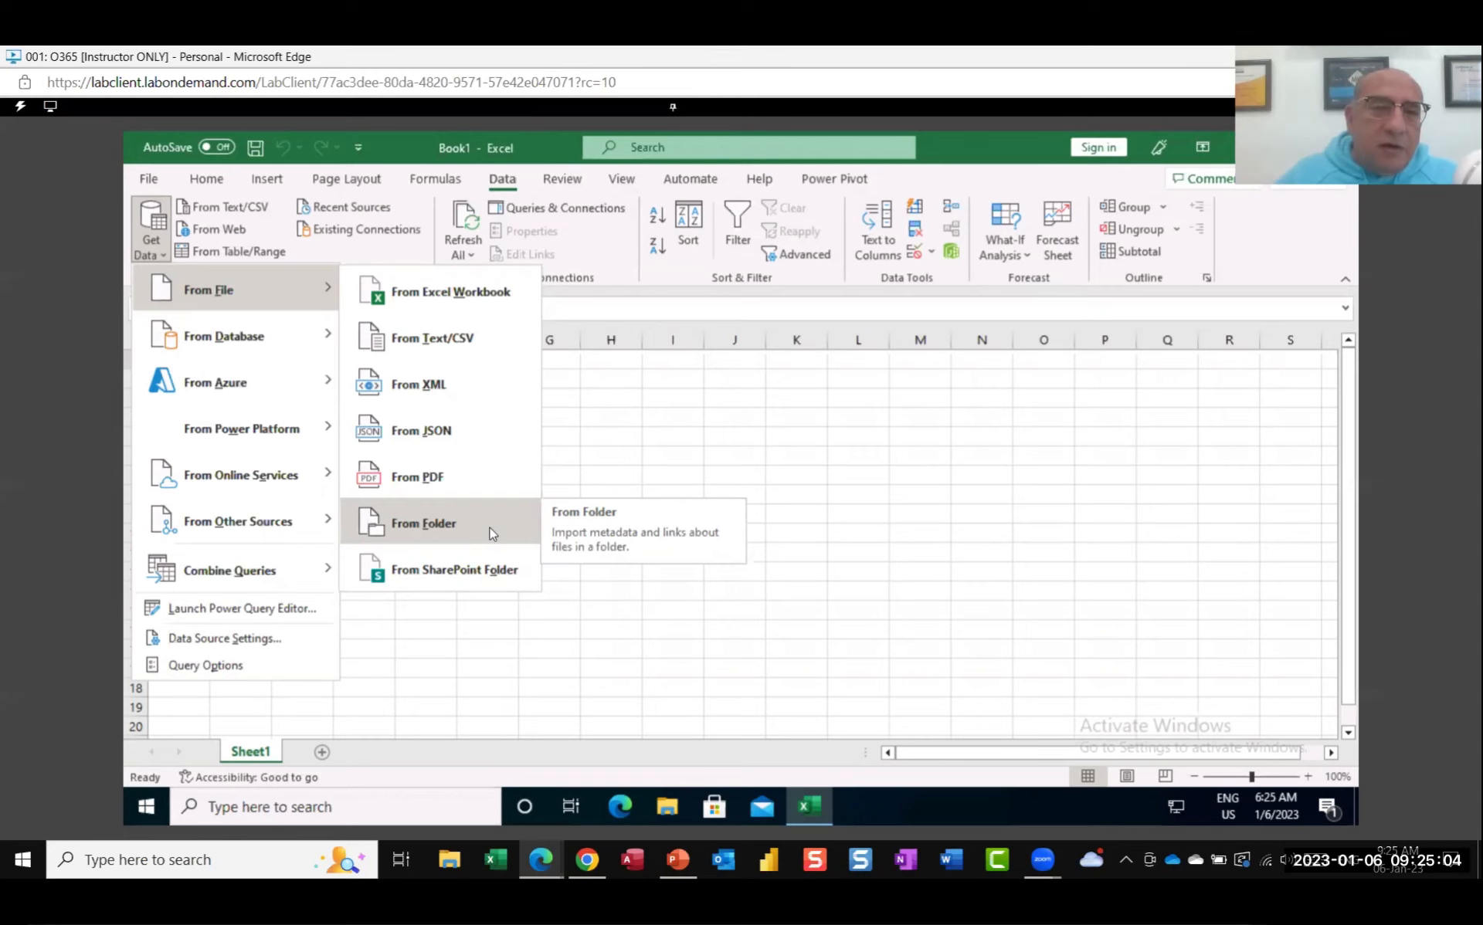
pyautogui.click(442, 530)
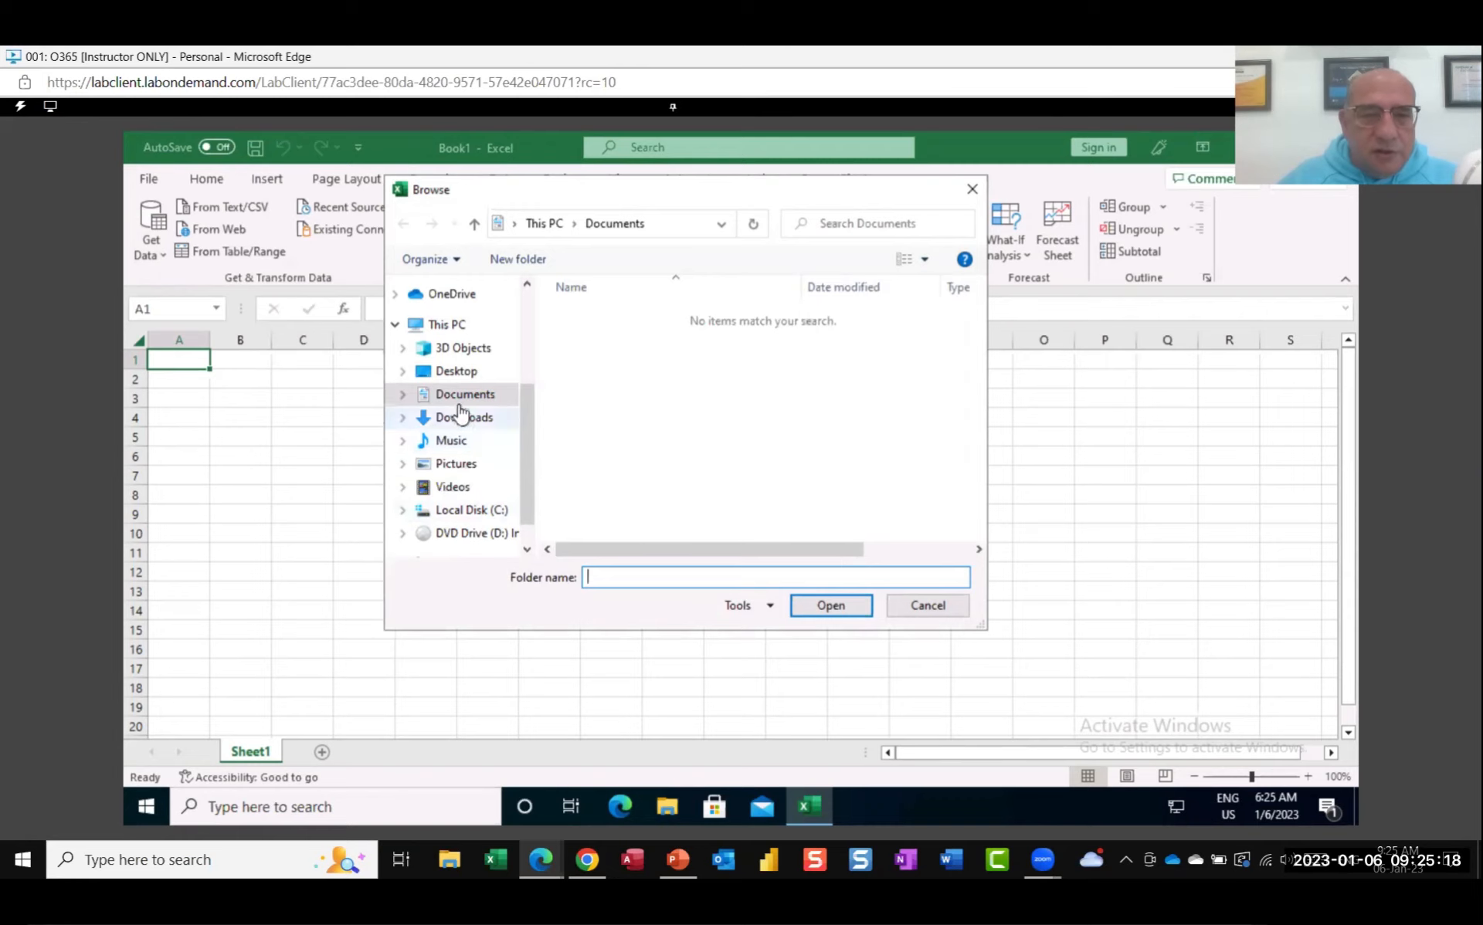
pyautogui.click(457, 374)
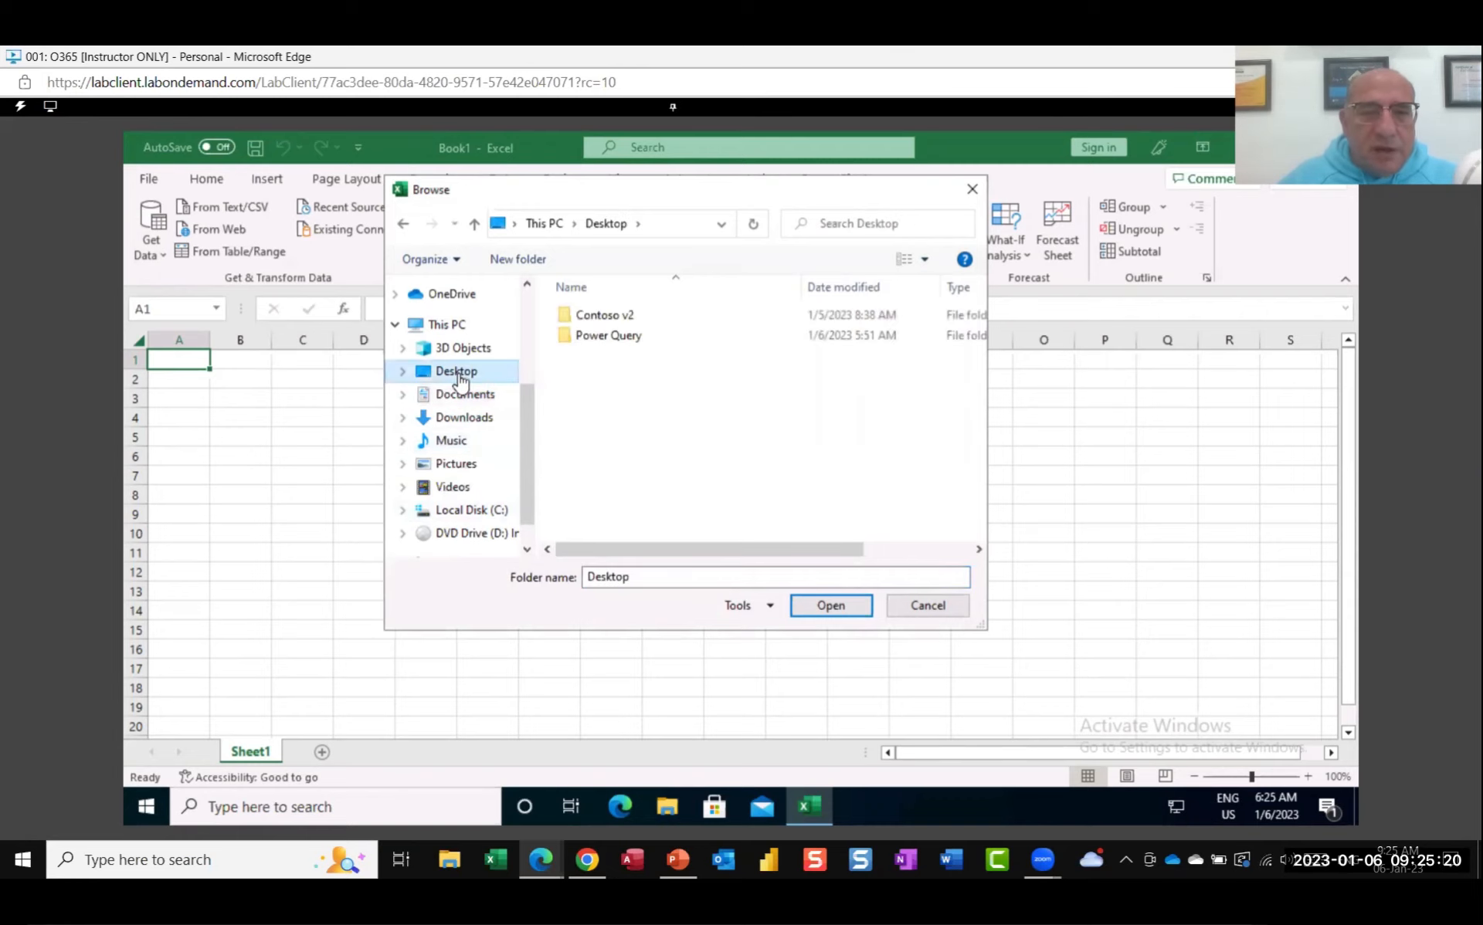
pyautogui.click(611, 340)
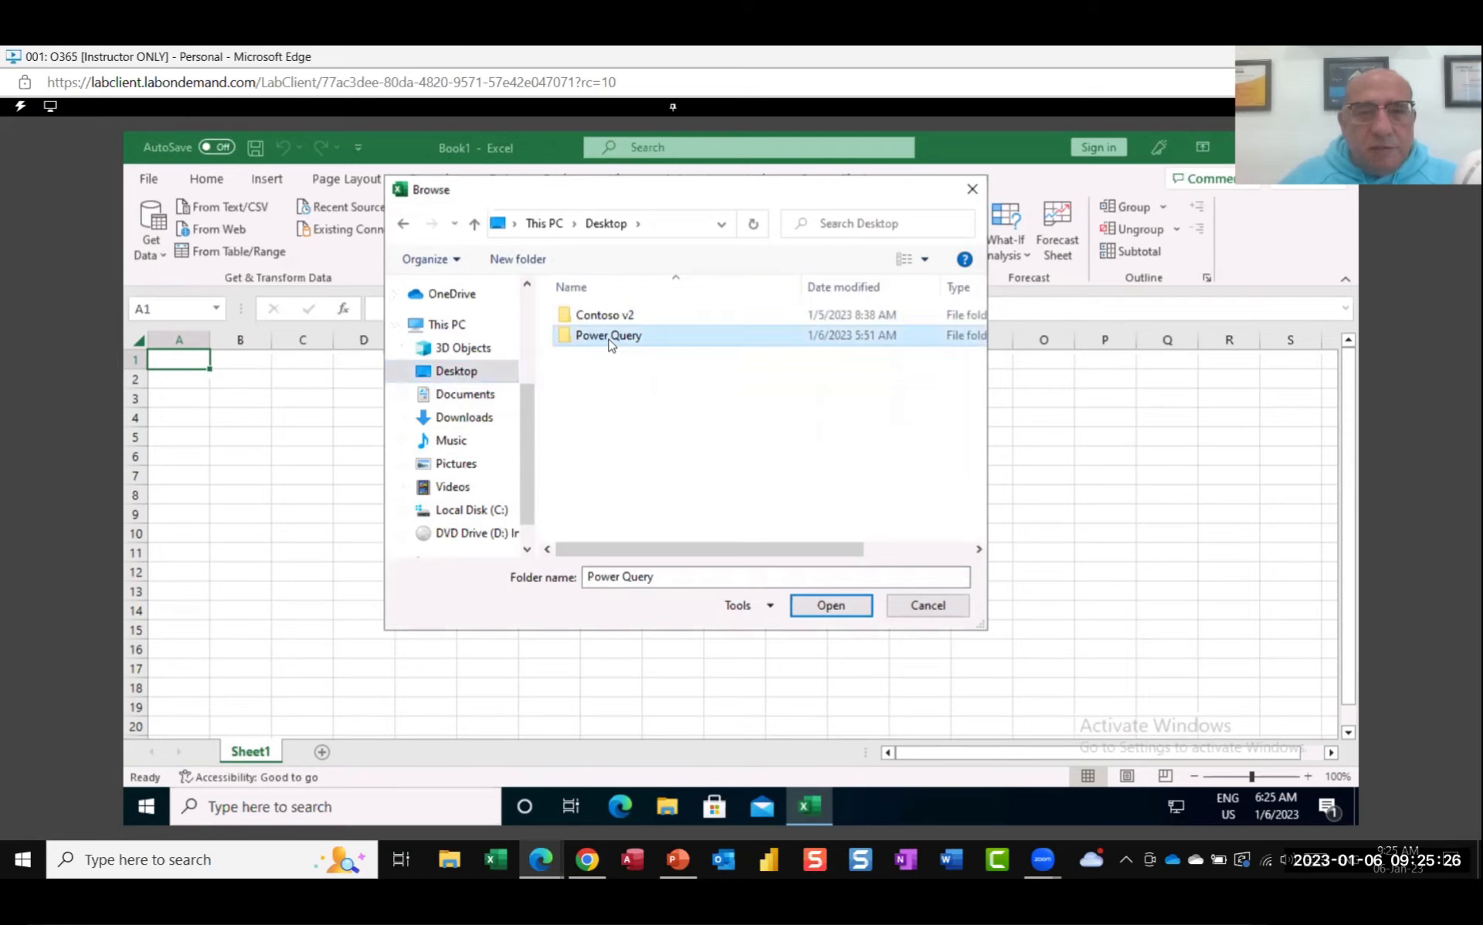
pyautogui.doubleClick(609, 340)
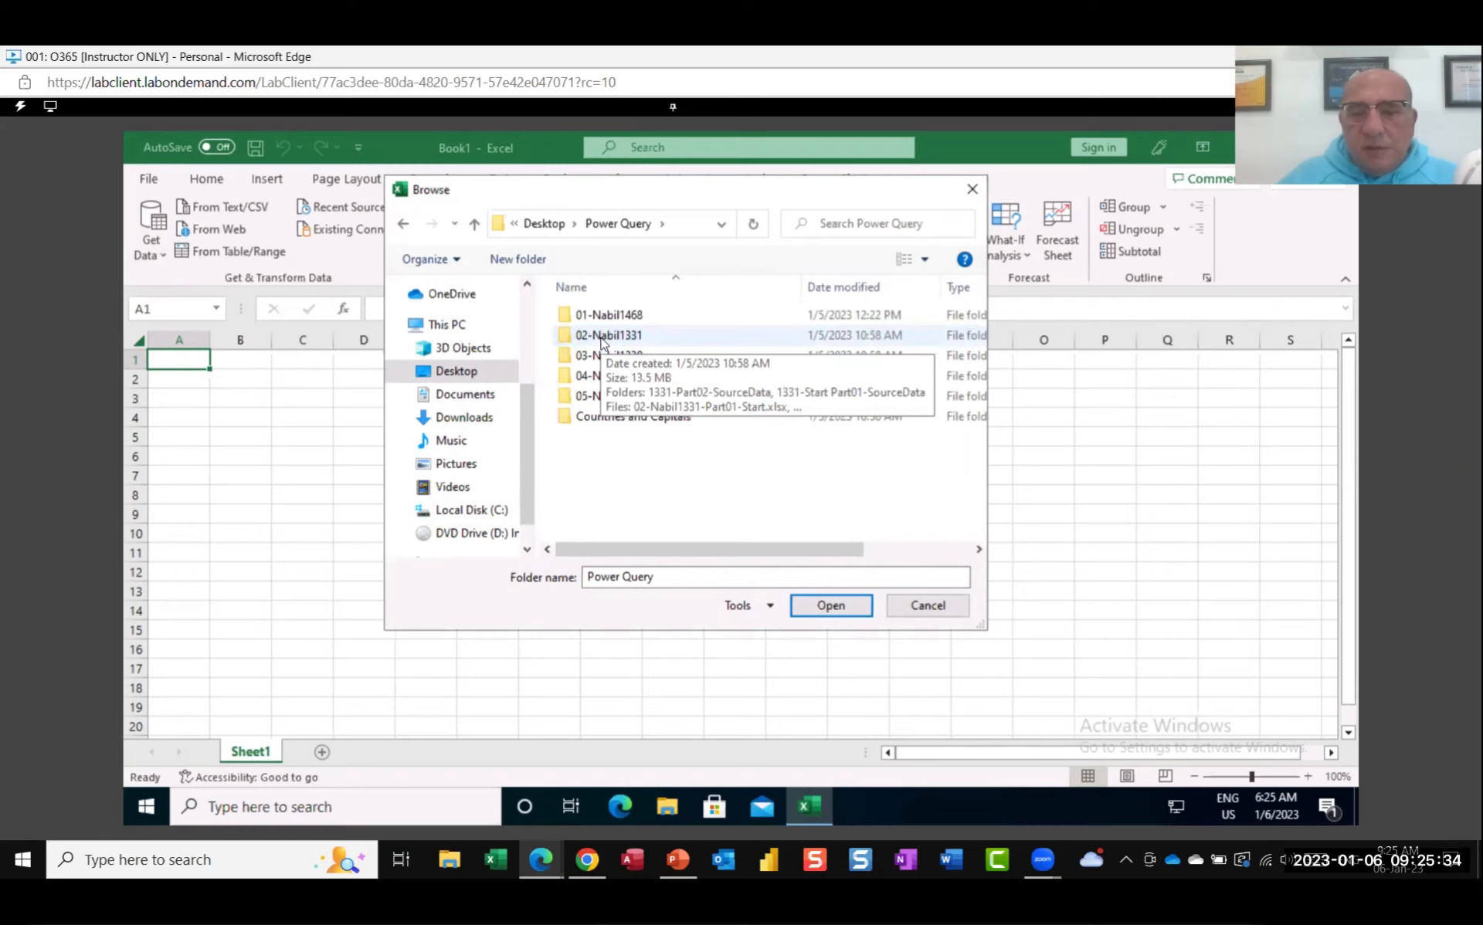
pyautogui.doubleClick(601, 337)
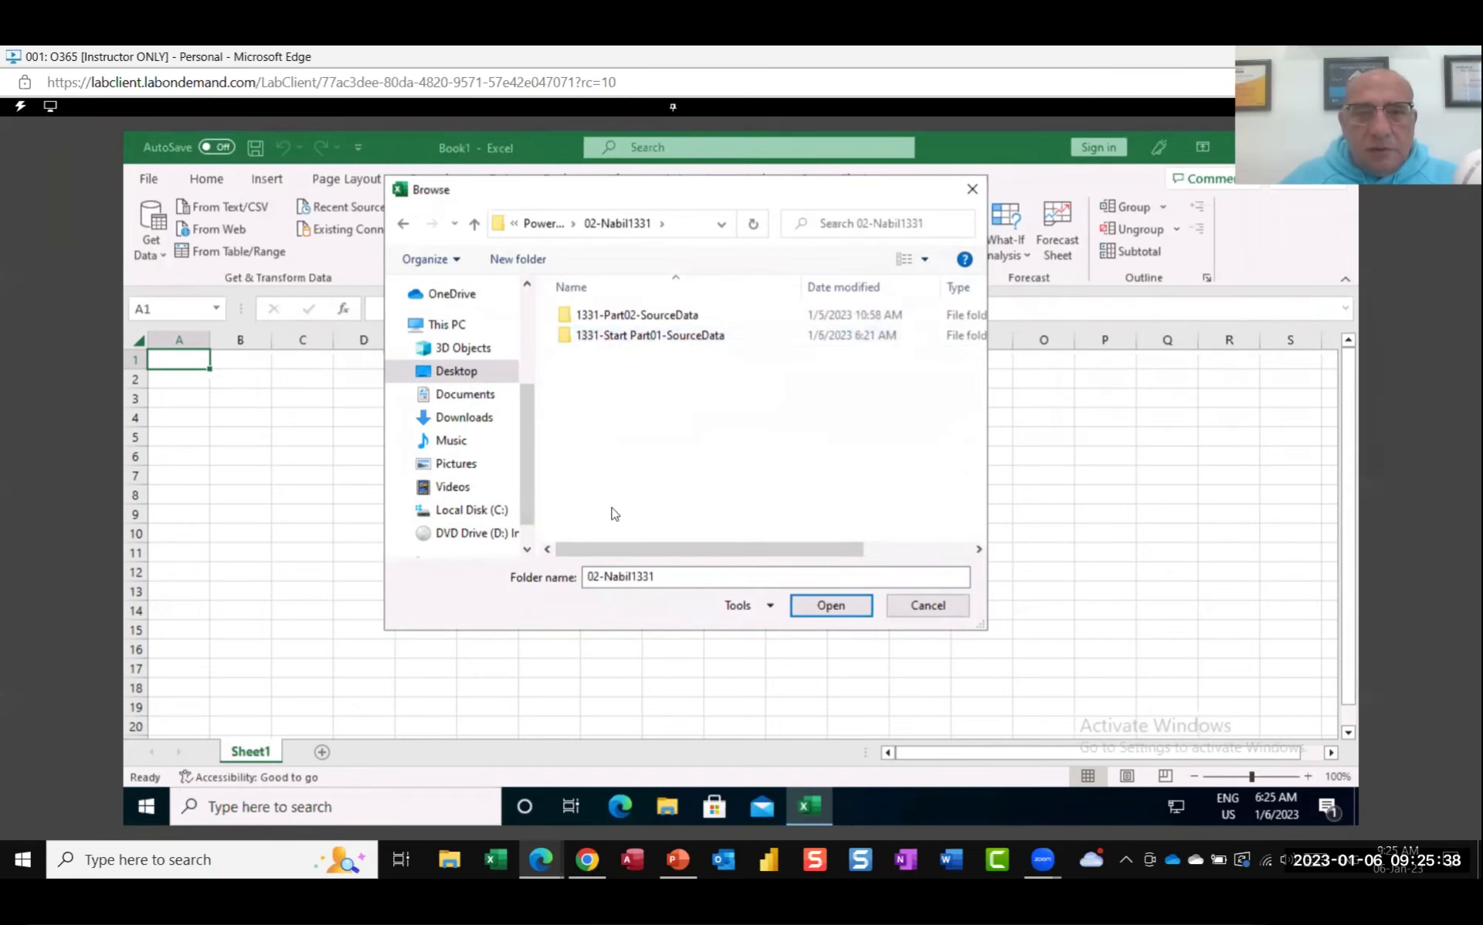
pyautogui.click(620, 338)
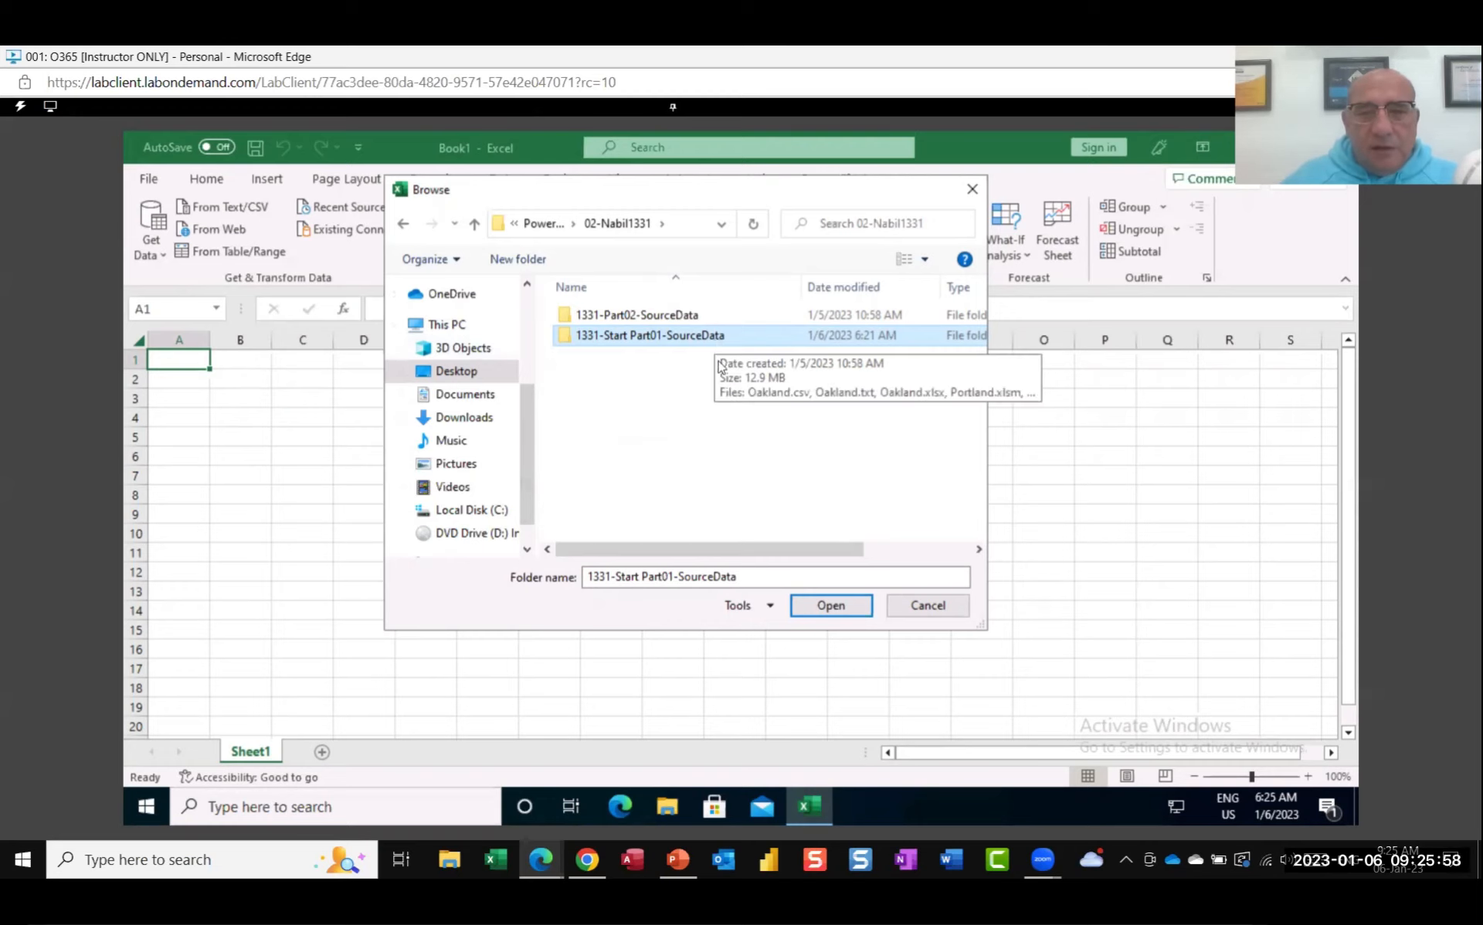
pyautogui.click(831, 607)
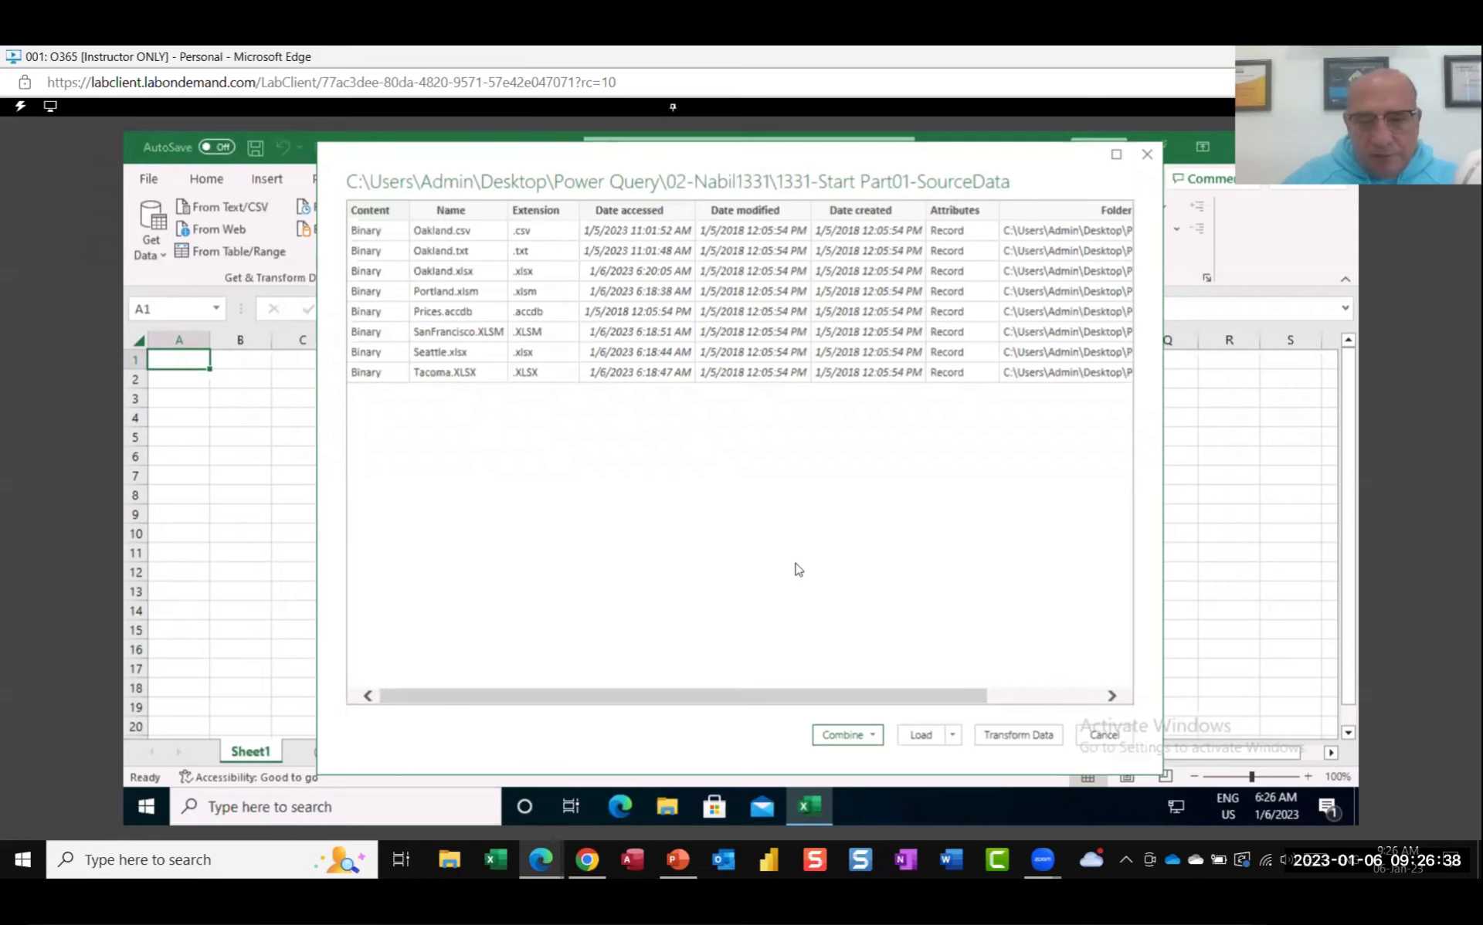
pyautogui.click(1015, 736)
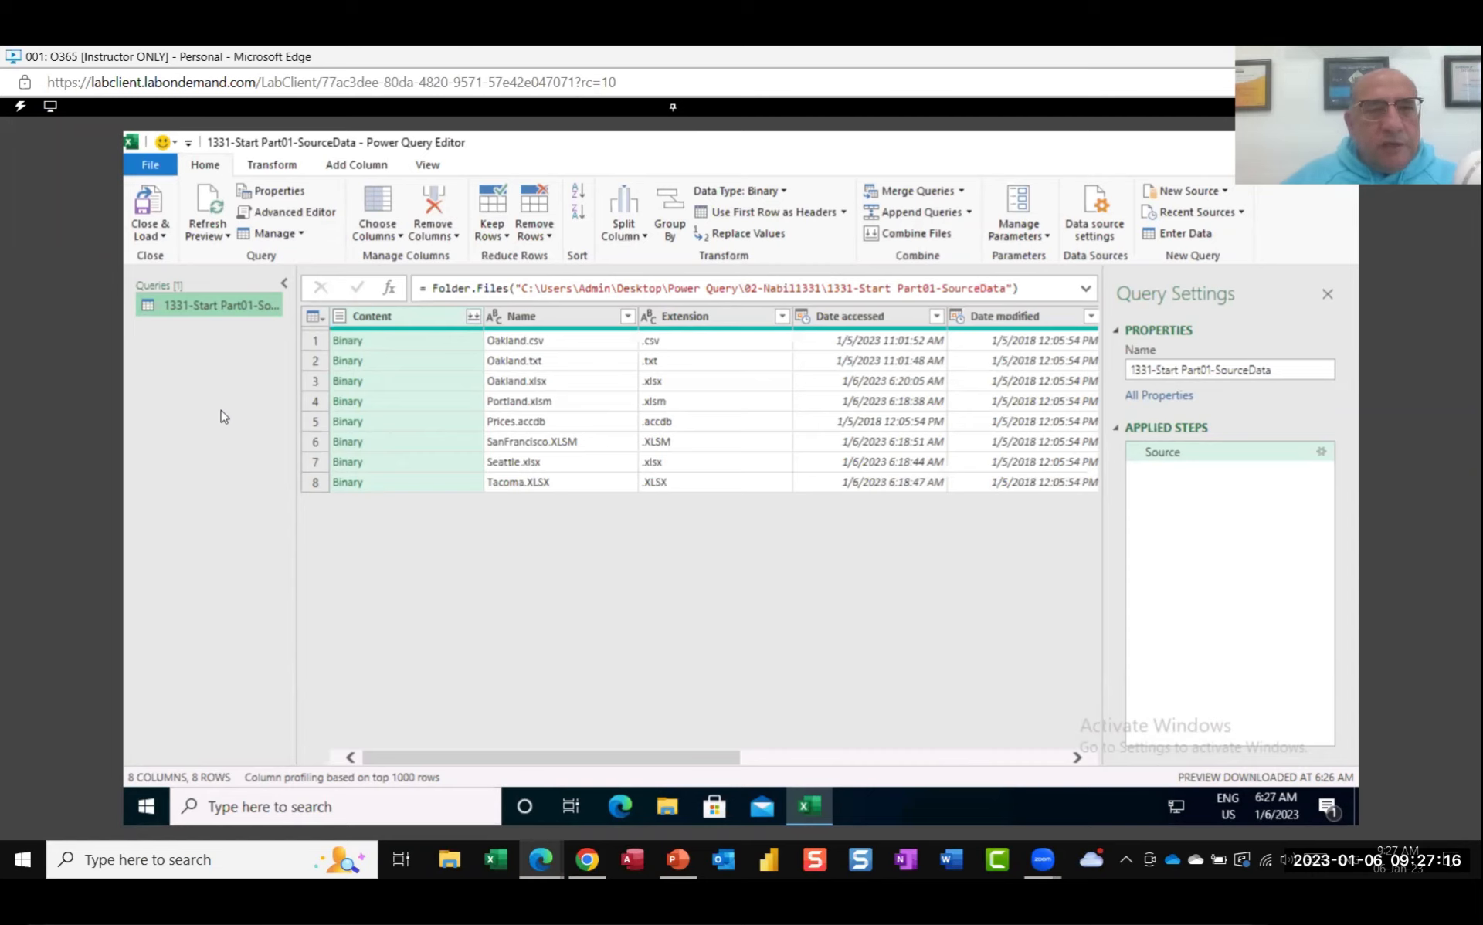
# Step: Collapse the query list and rename the folder query as AllCities
pyautogui.click(286, 288)
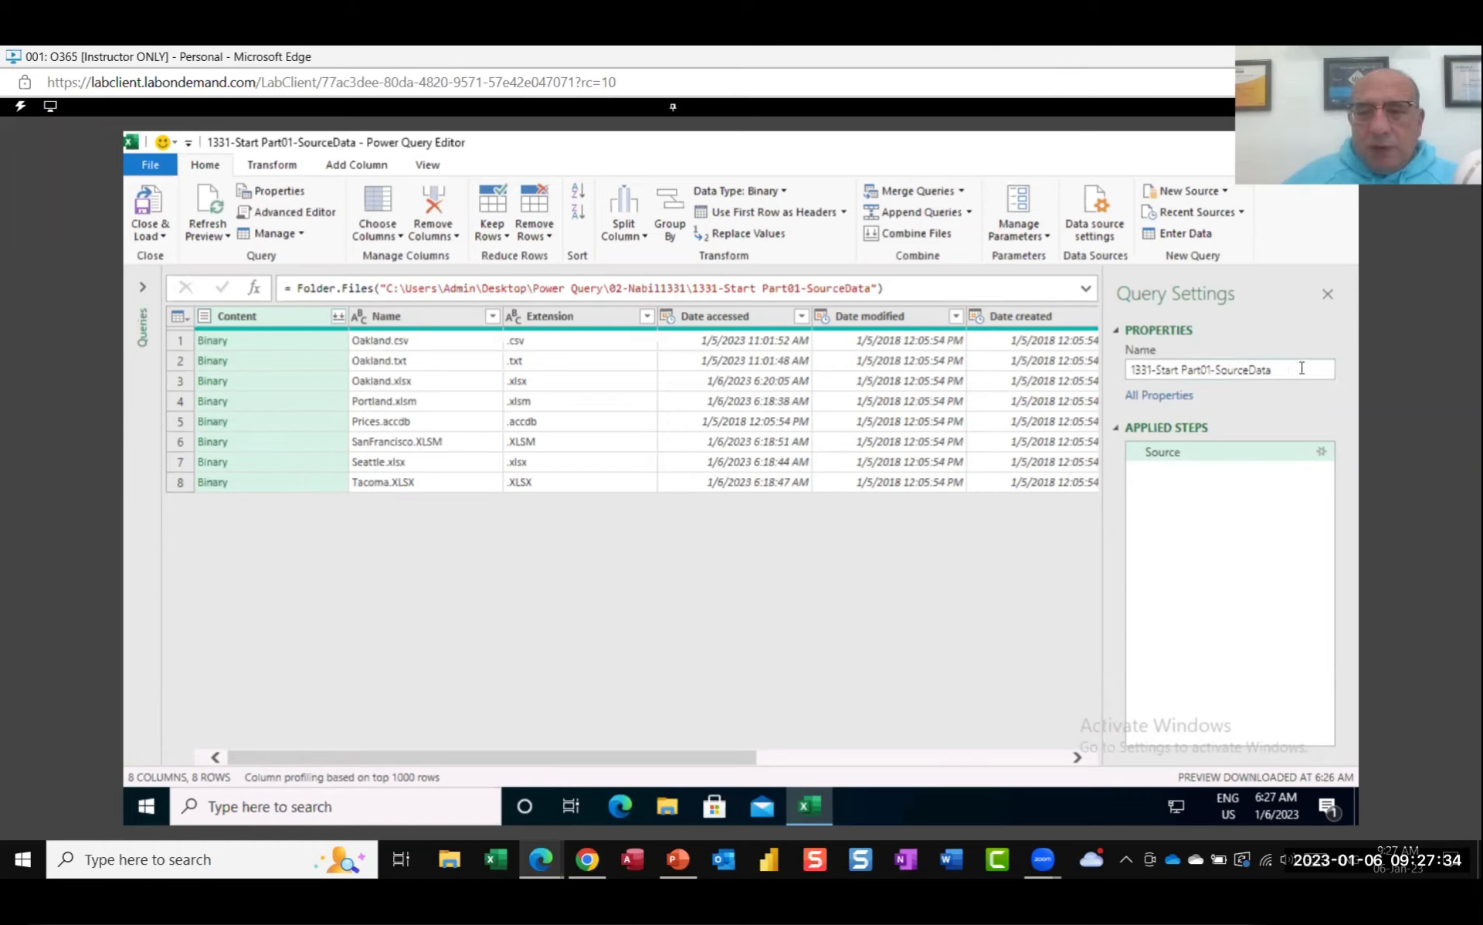
pyautogui.moveTo(1301, 369); pyautogui.dragTo(1117, 375)
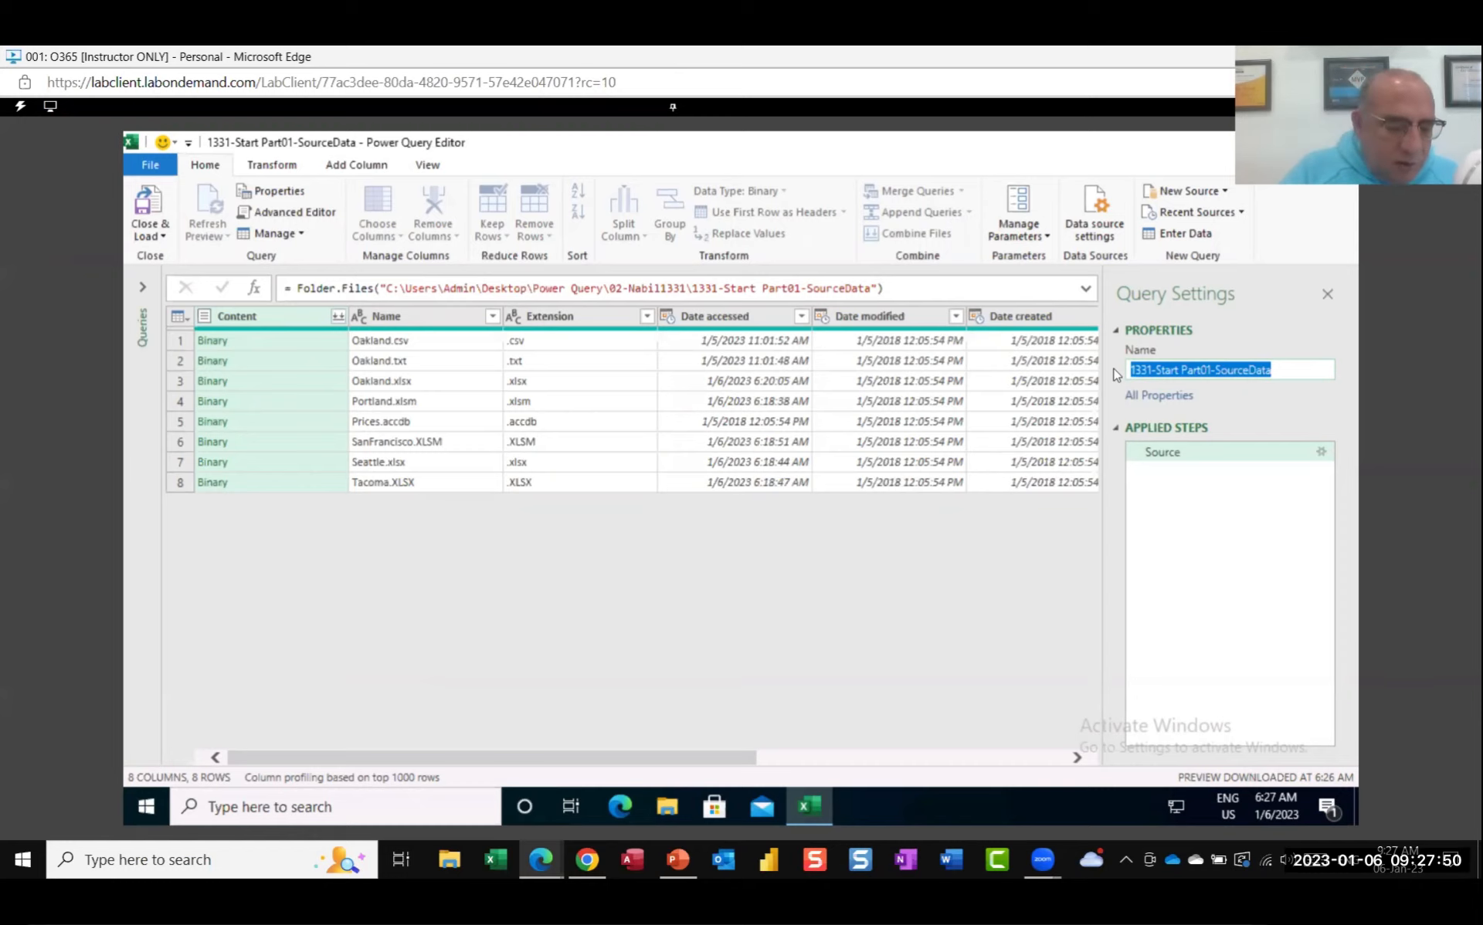
pyautogui.write('All')
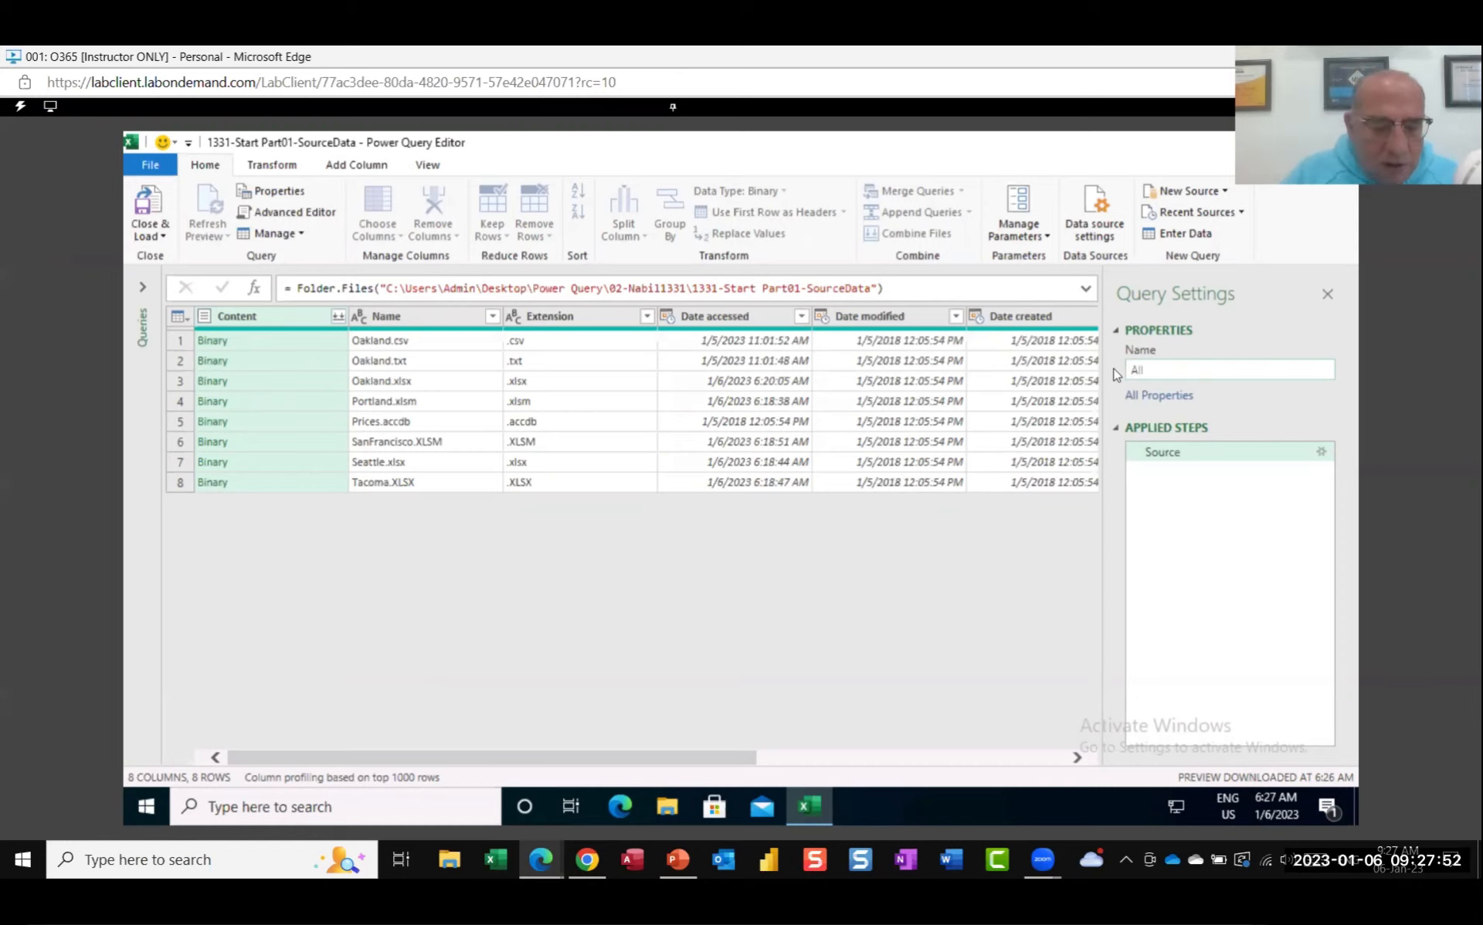
pyautogui.write('Cities')
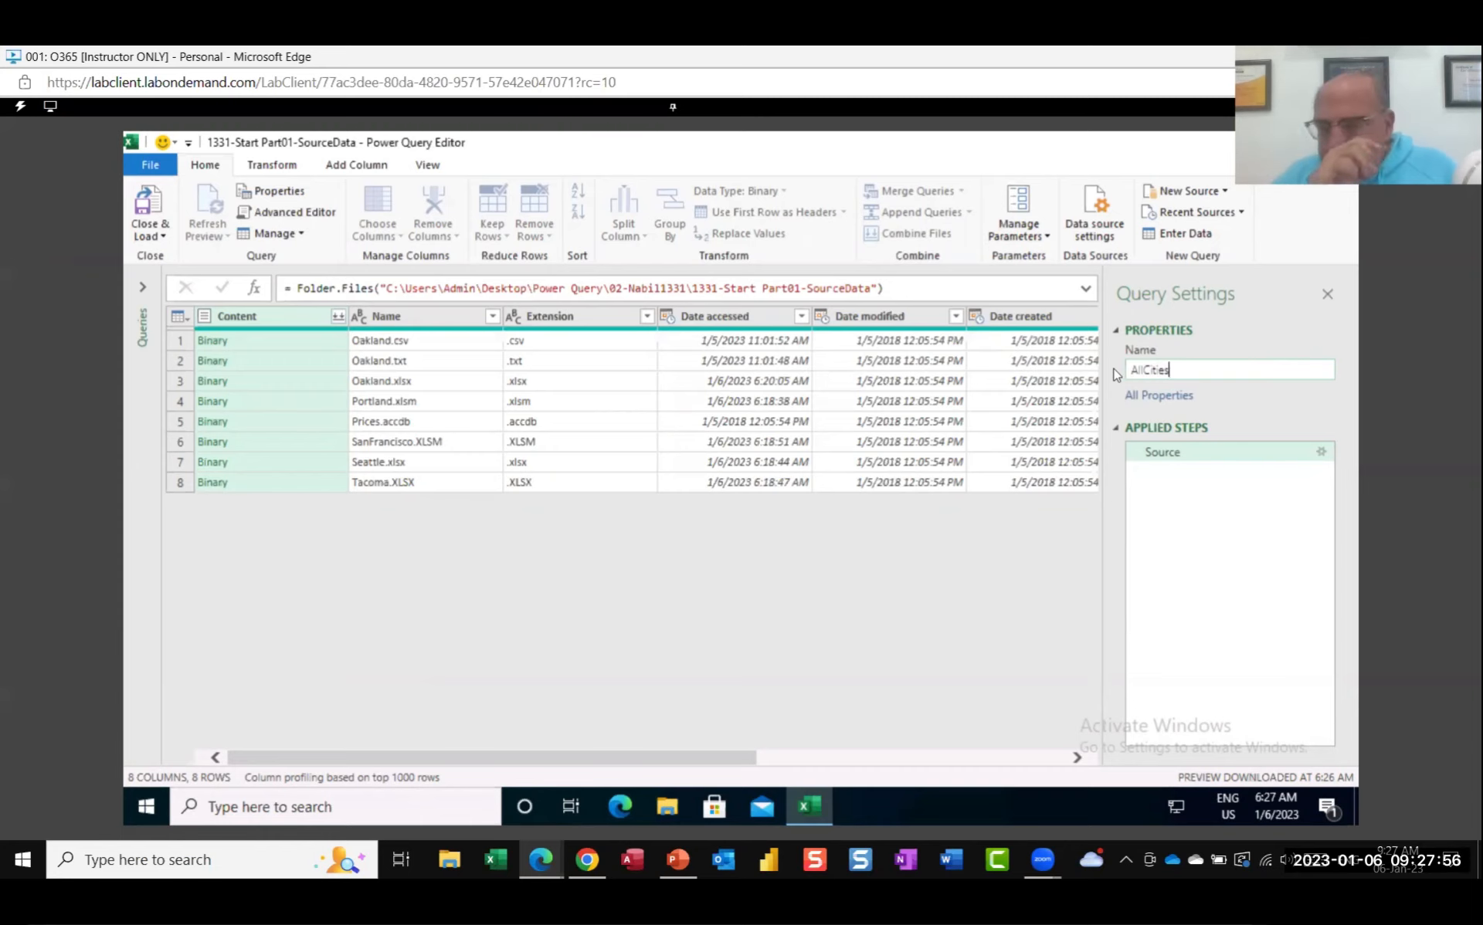
# Step: Confirm AllCities as the query name and convert the Extension column's text to lowercase
pyautogui.press('Return')
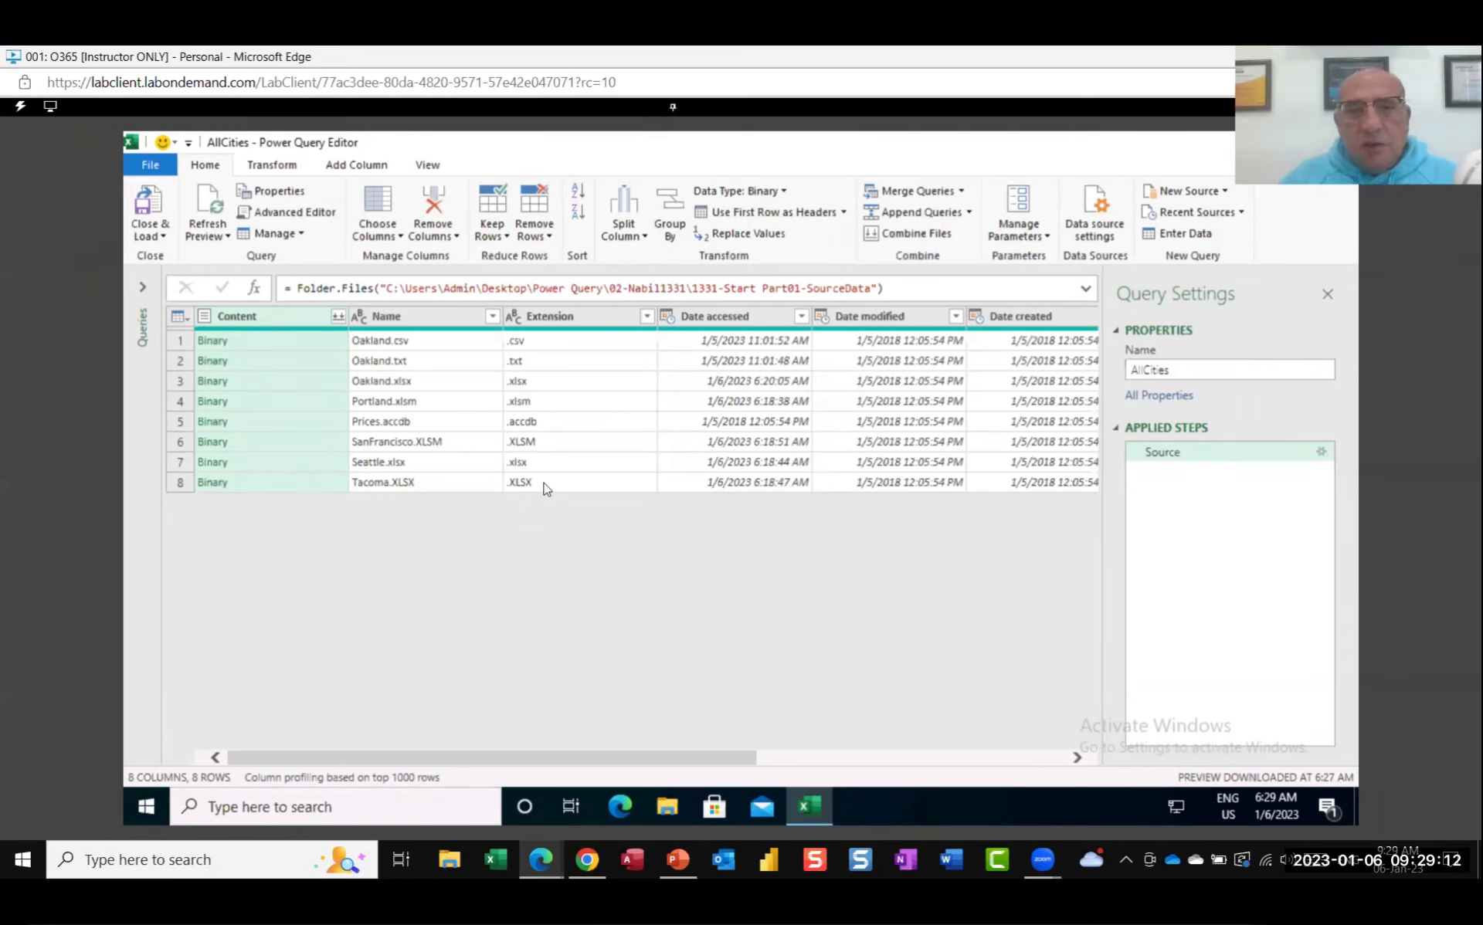
pyautogui.rightClick(595, 320)
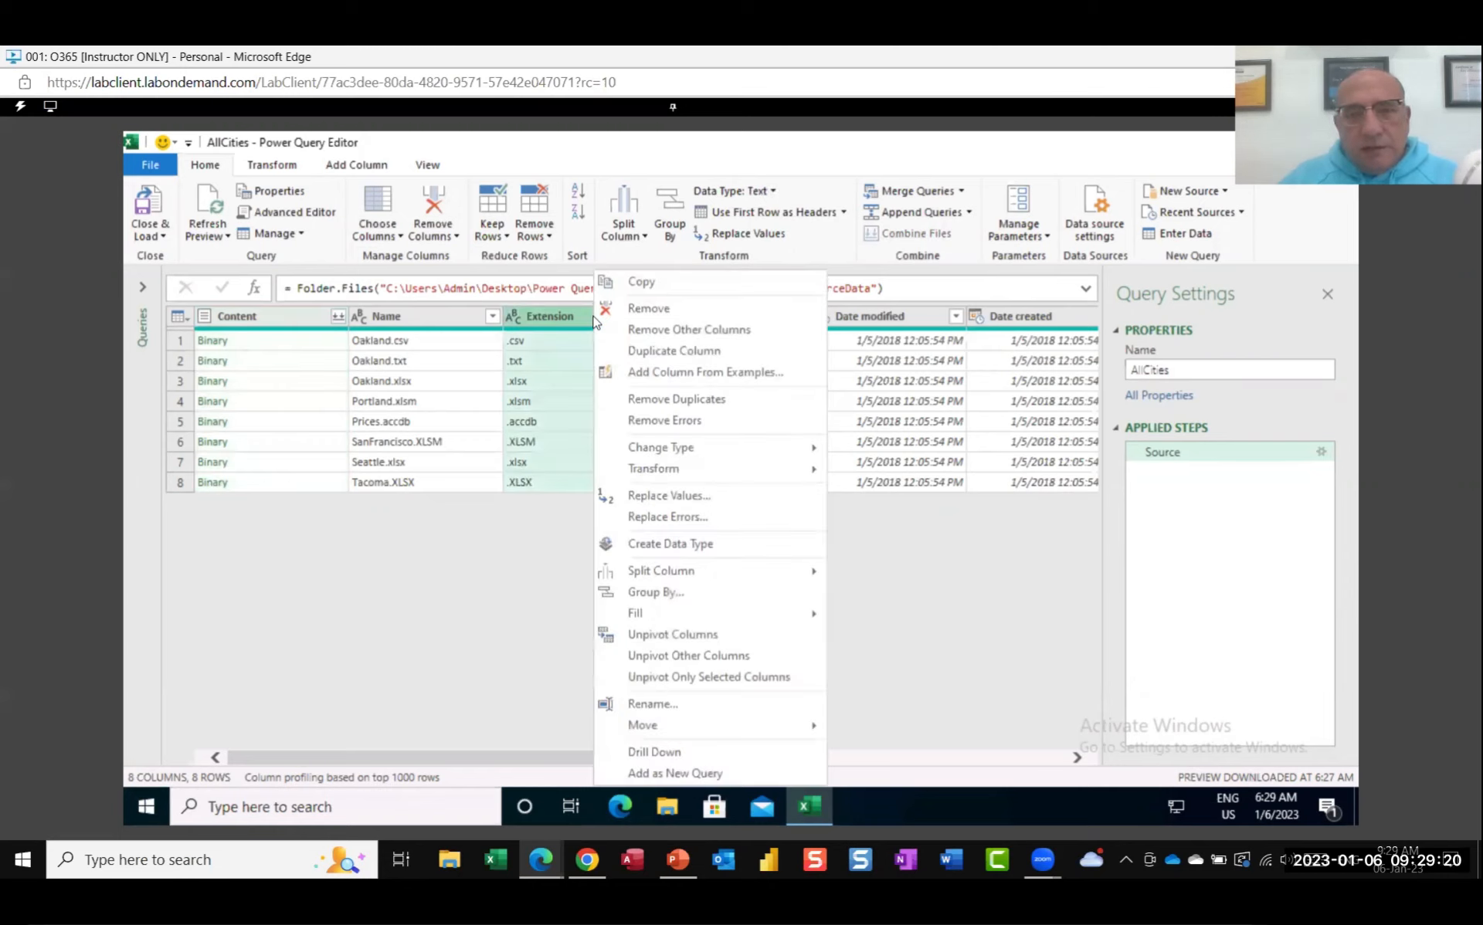
pyautogui.moveTo(676, 469)
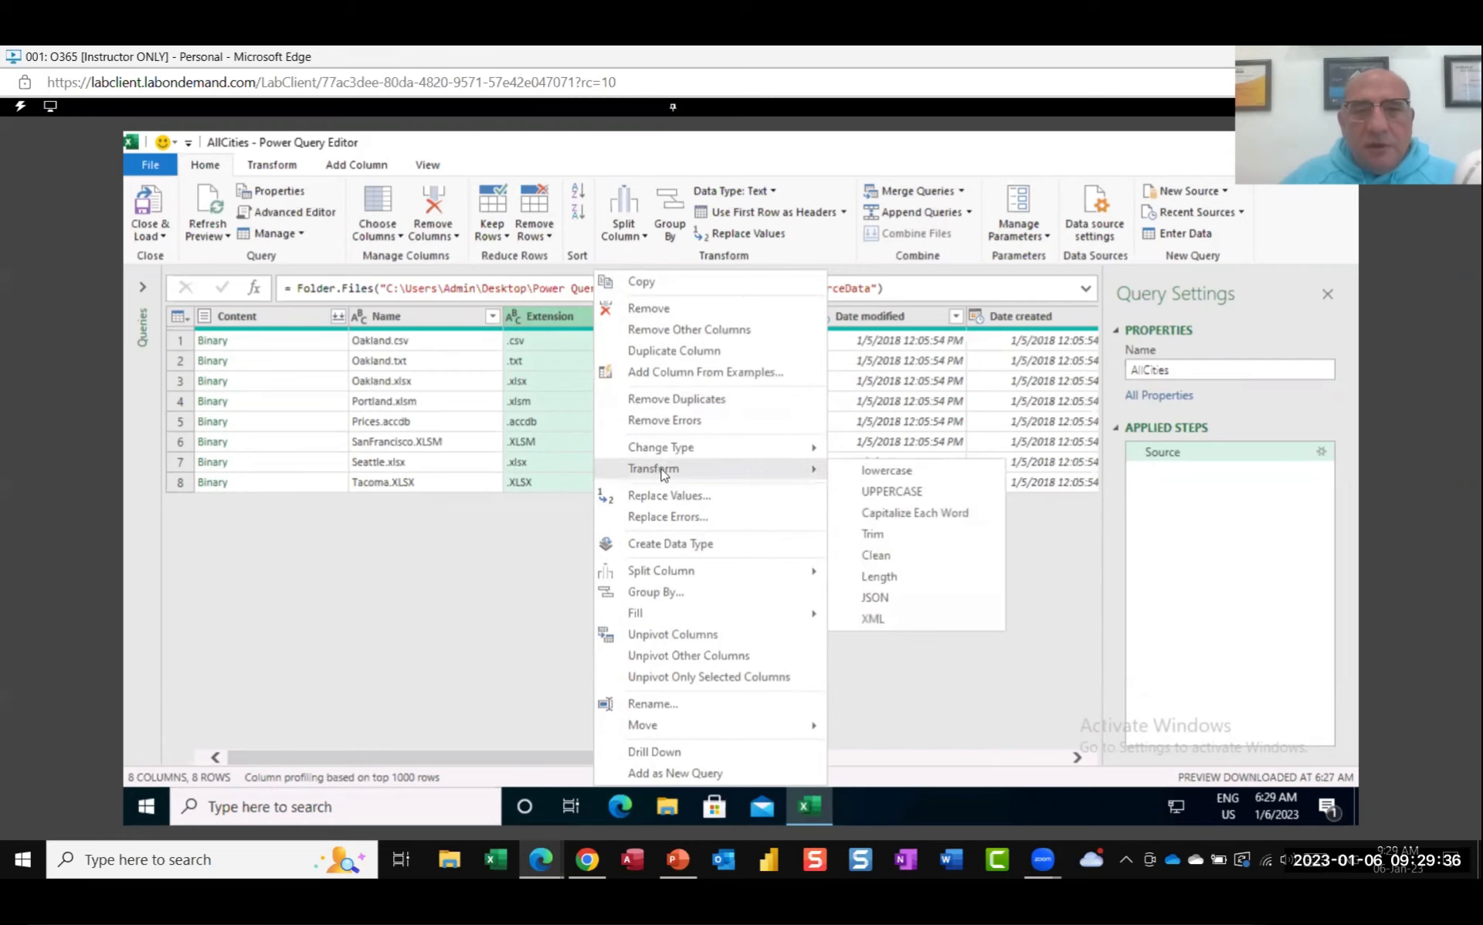
pyautogui.click(887, 472)
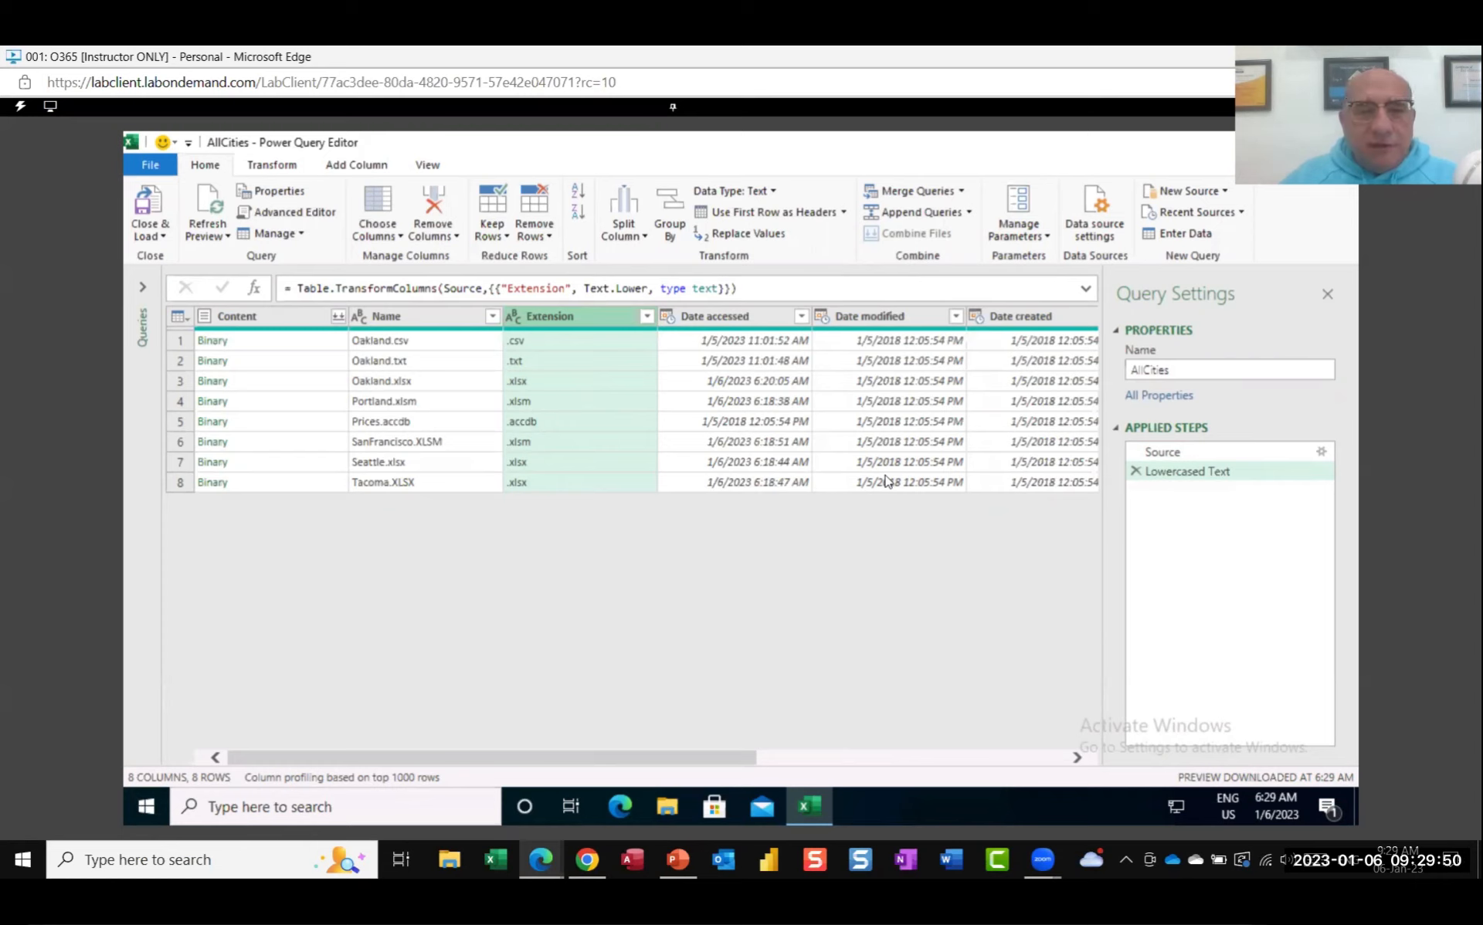
# Step: Filter the Extension column to keep only rows whose value contains ".xls"
pyautogui.click(648, 317)
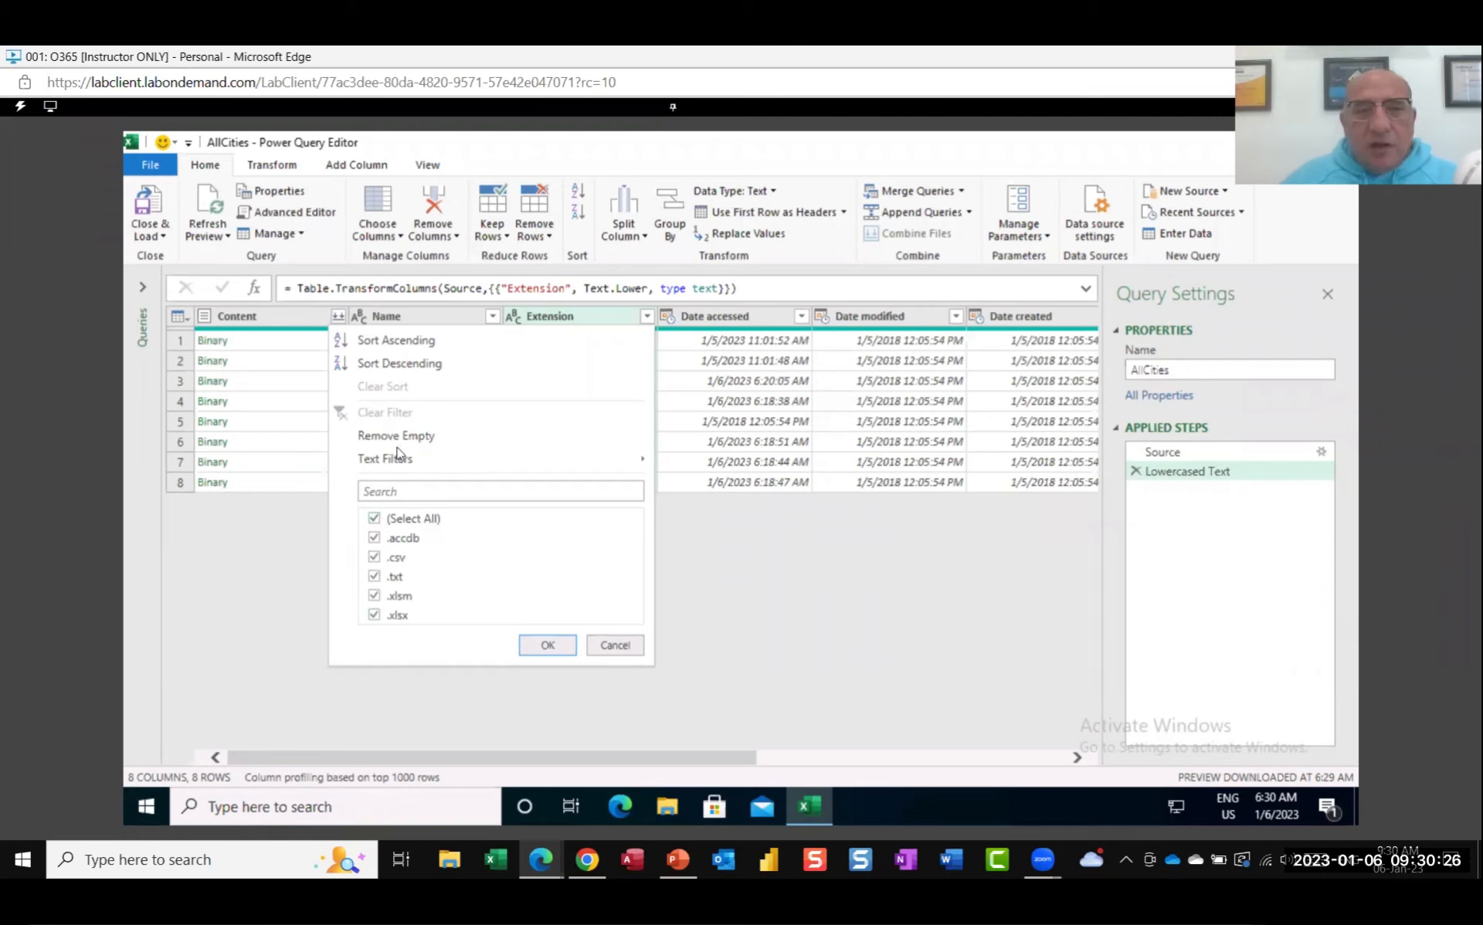
pyautogui.moveTo(394, 461)
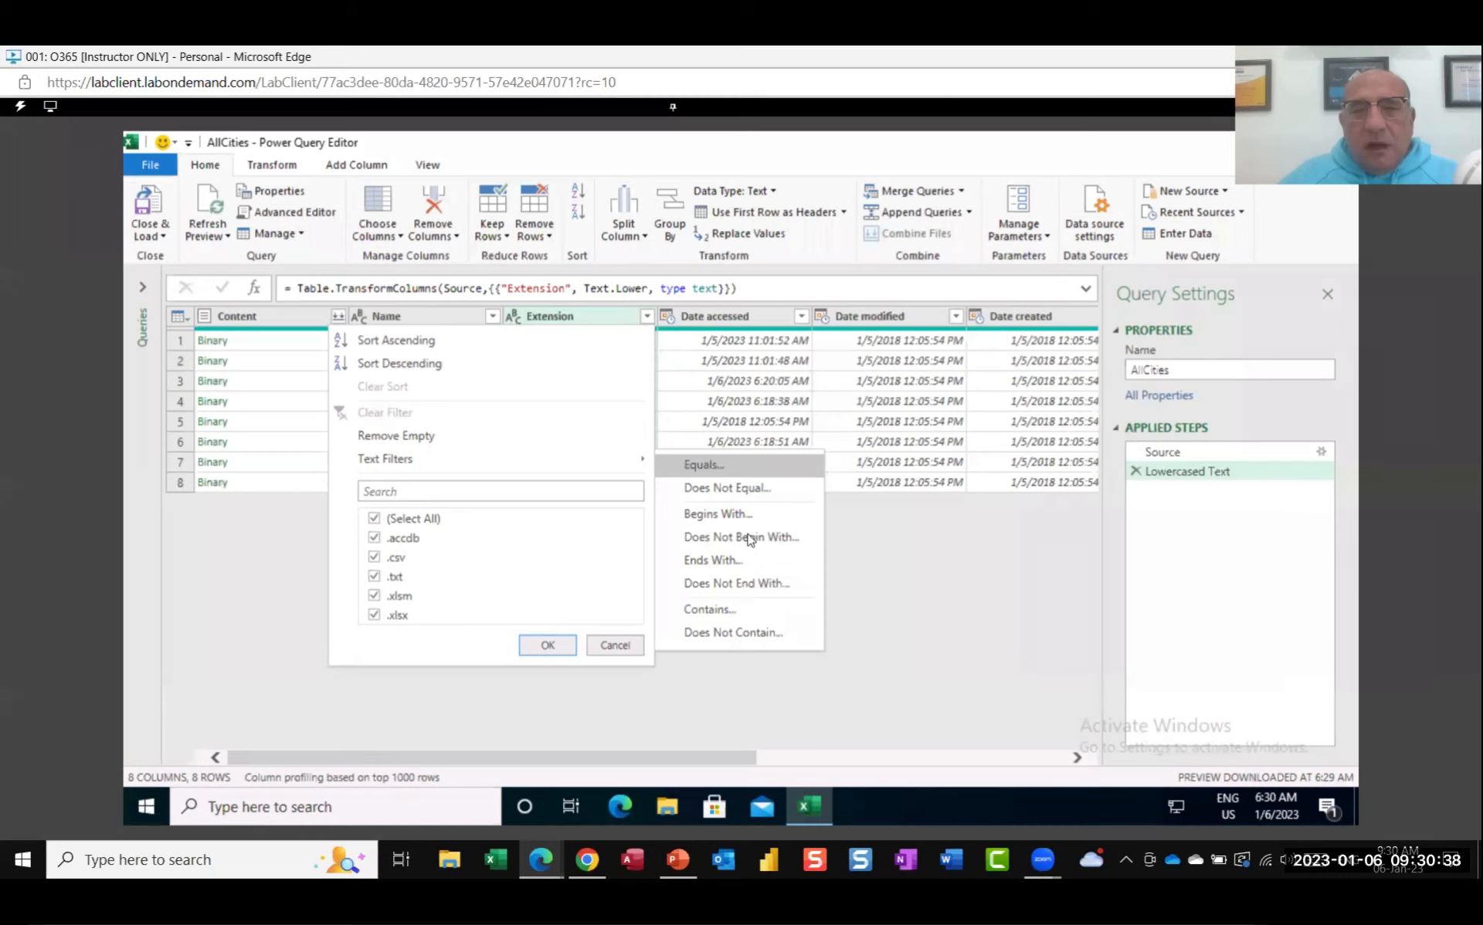
pyautogui.click(725, 618)
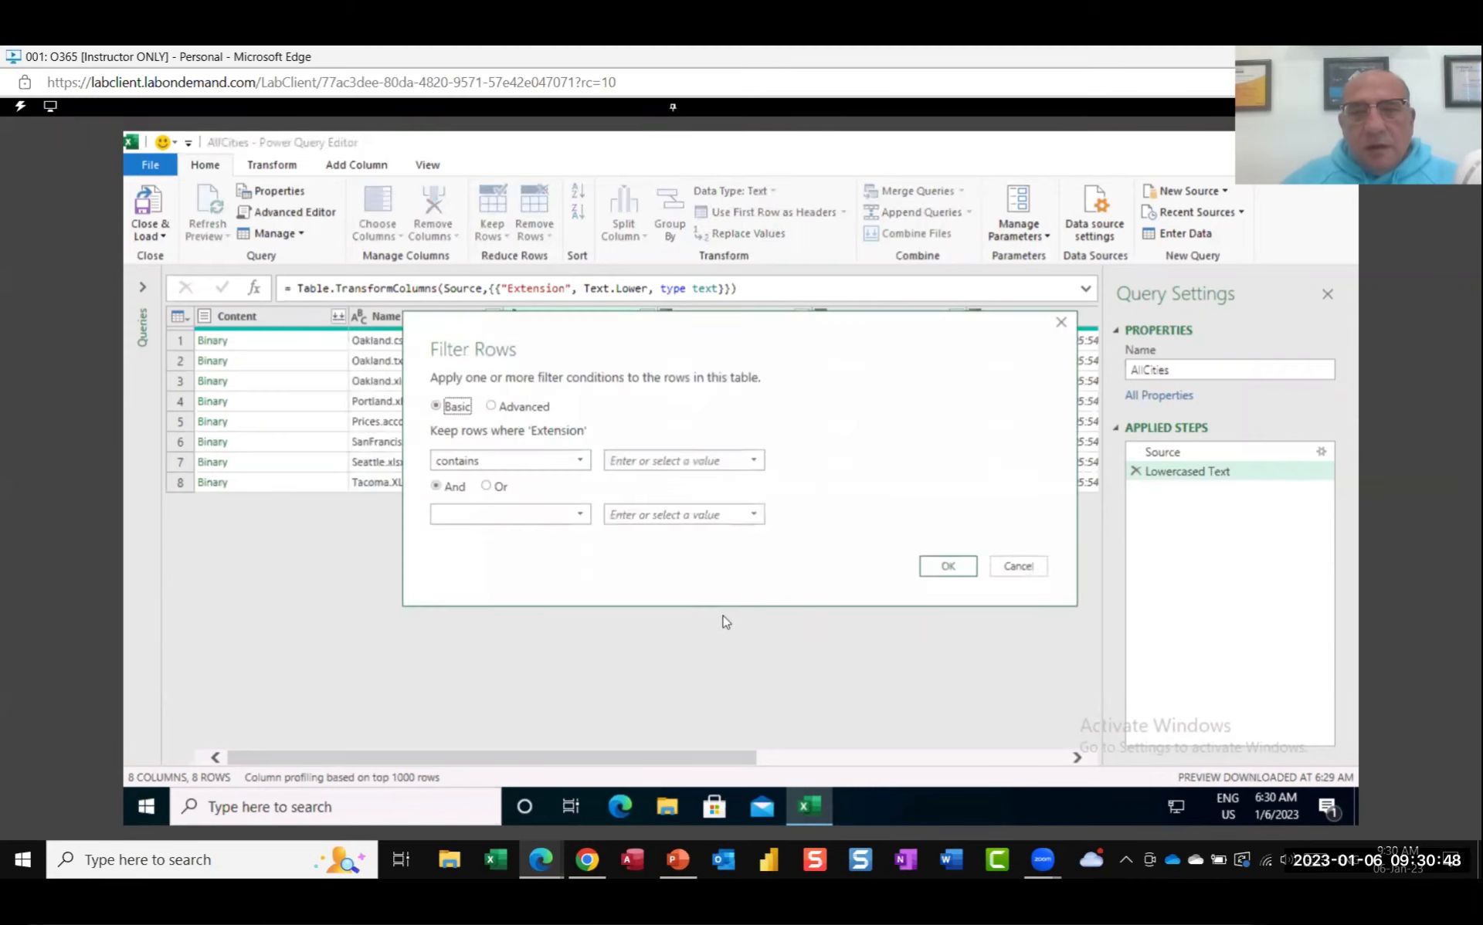
pyautogui.click(612, 461)
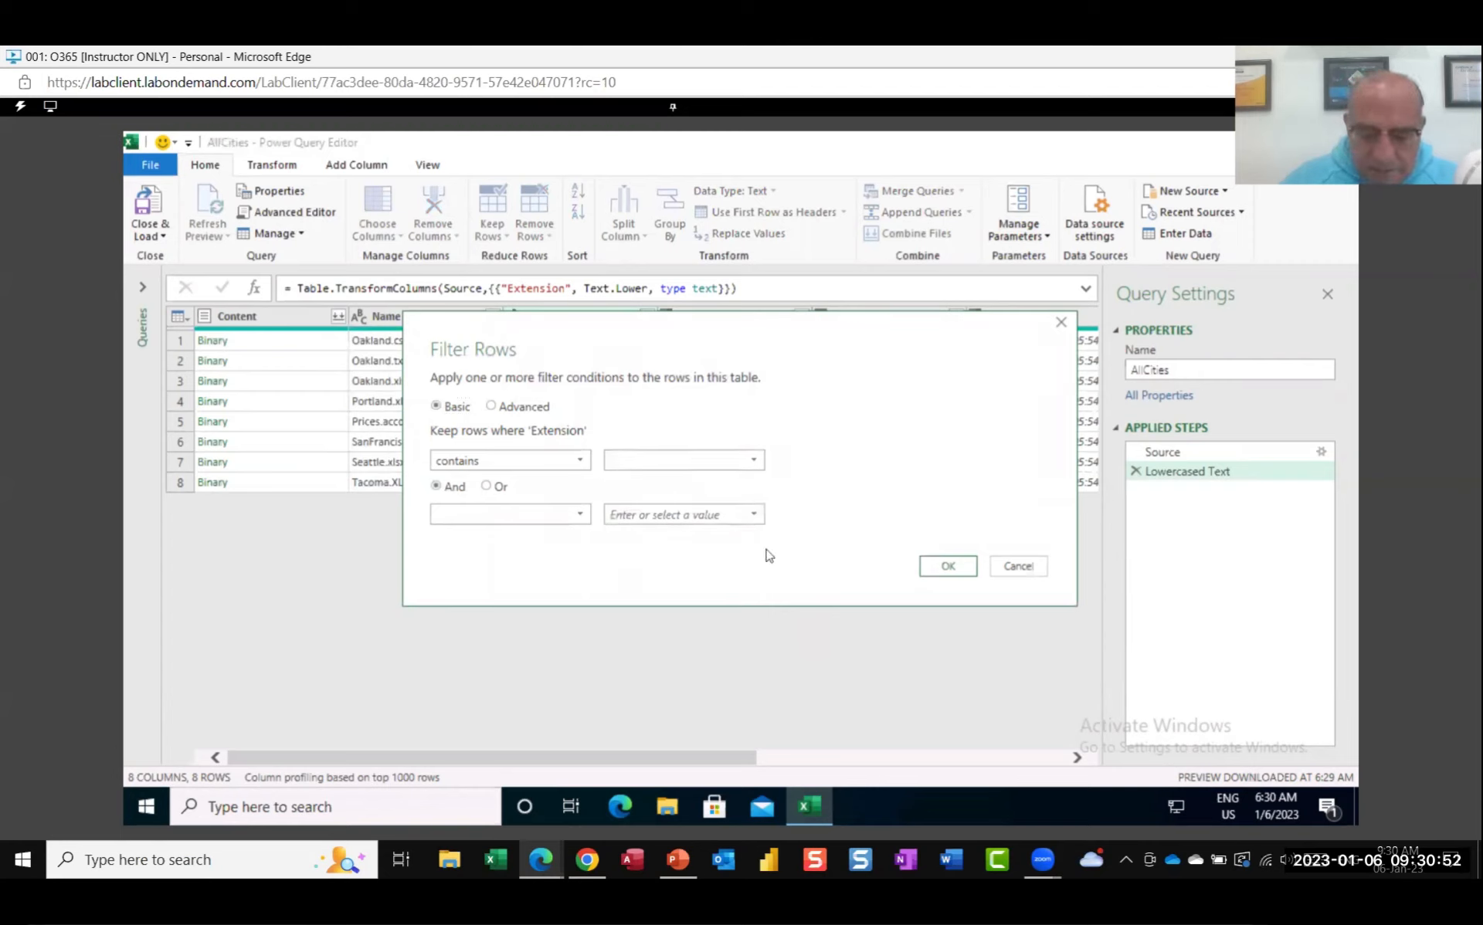
pyautogui.write('.xls')
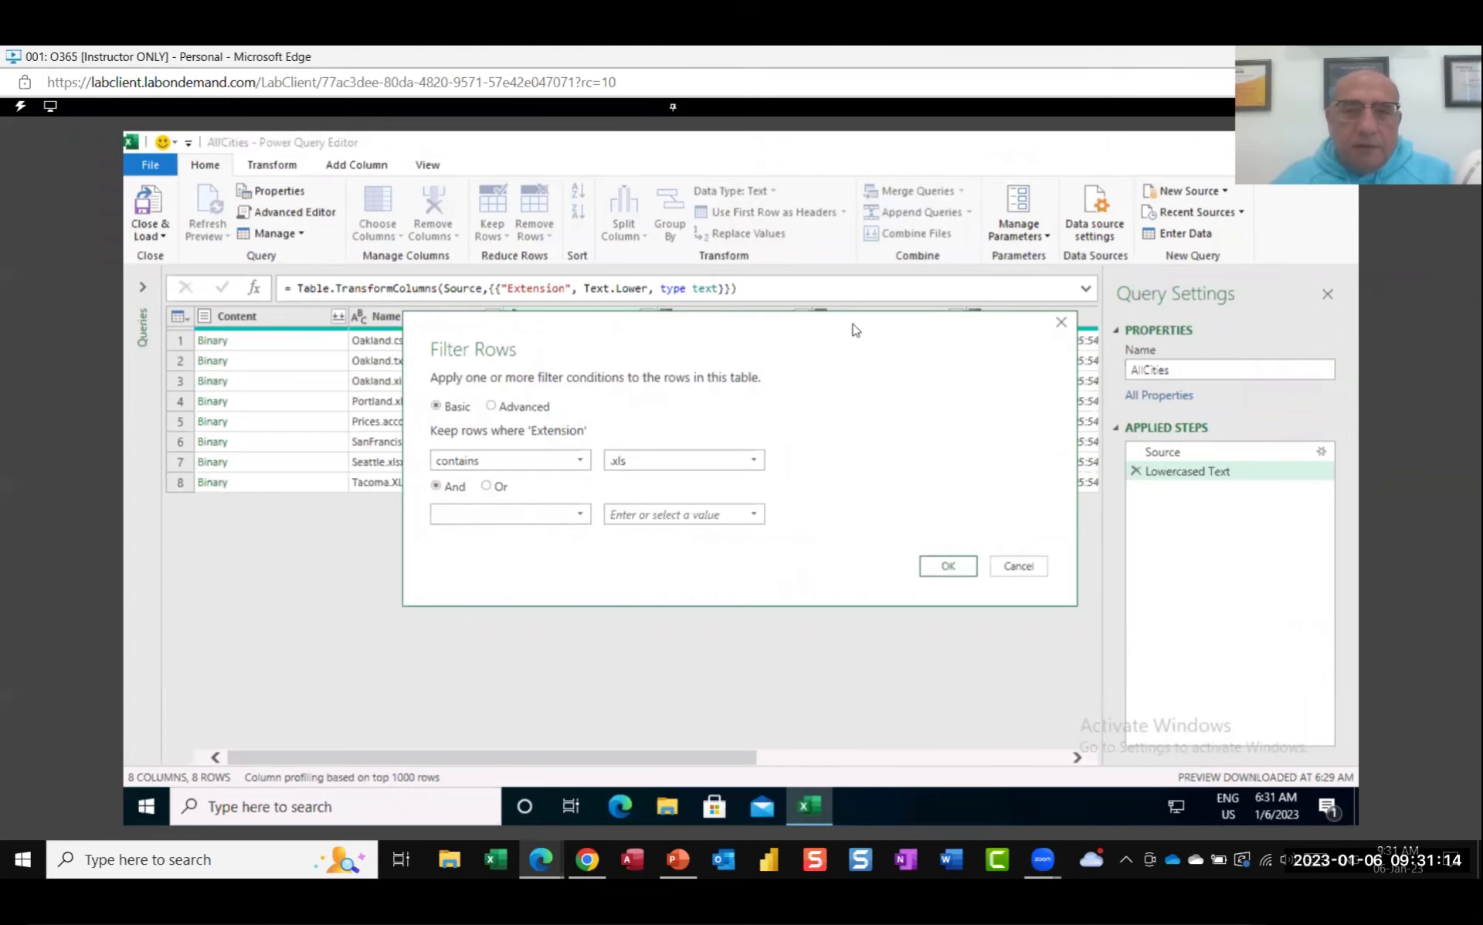
pyautogui.moveTo(852, 324); pyautogui.dragTo(857, 534)
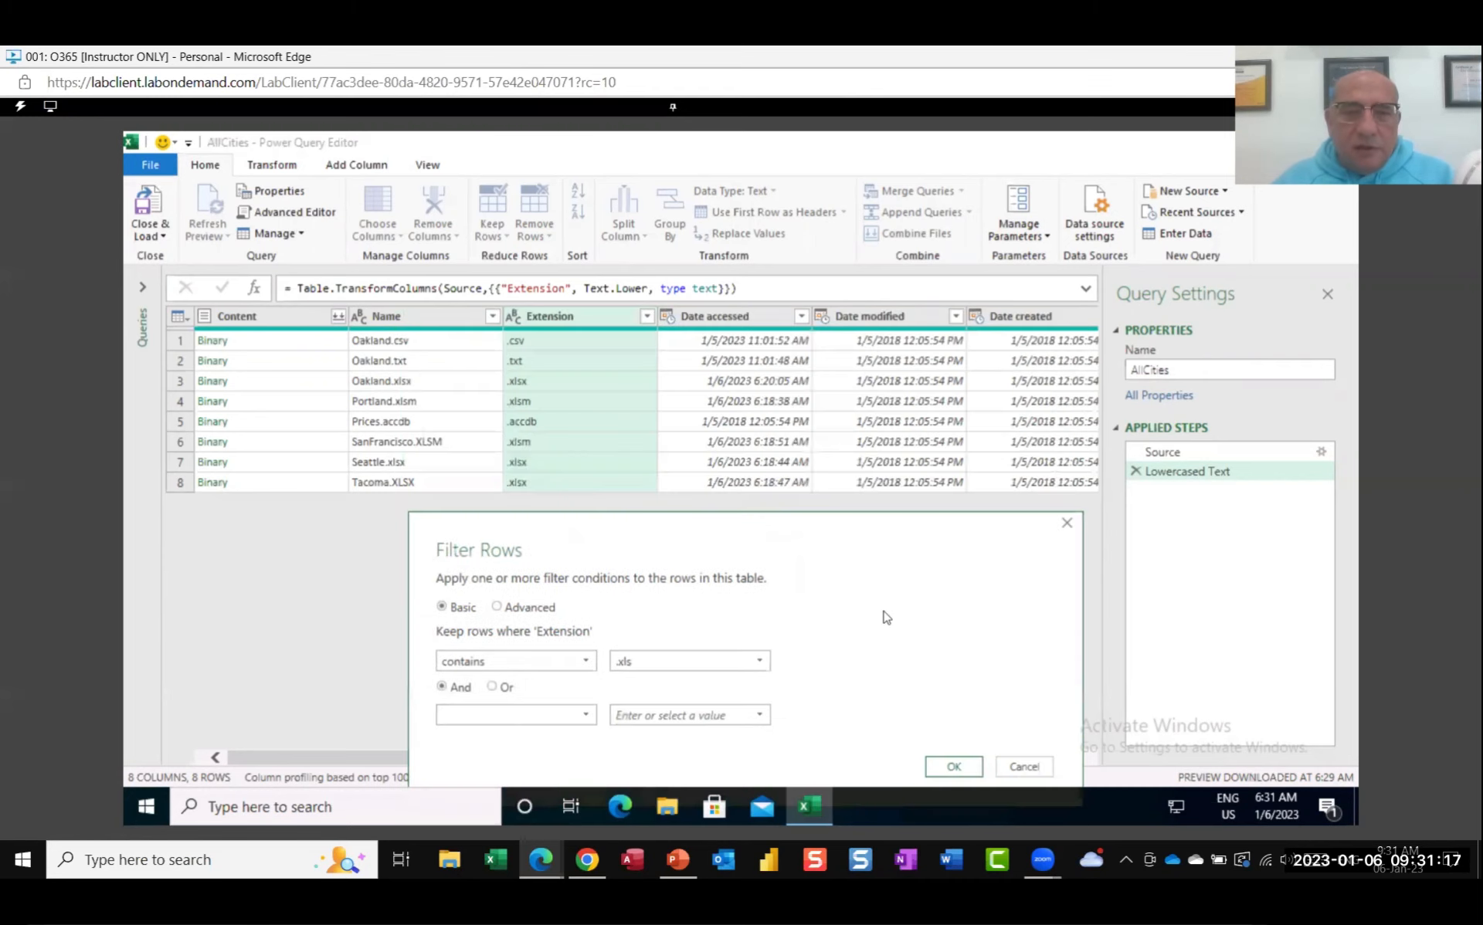
pyautogui.click(955, 766)
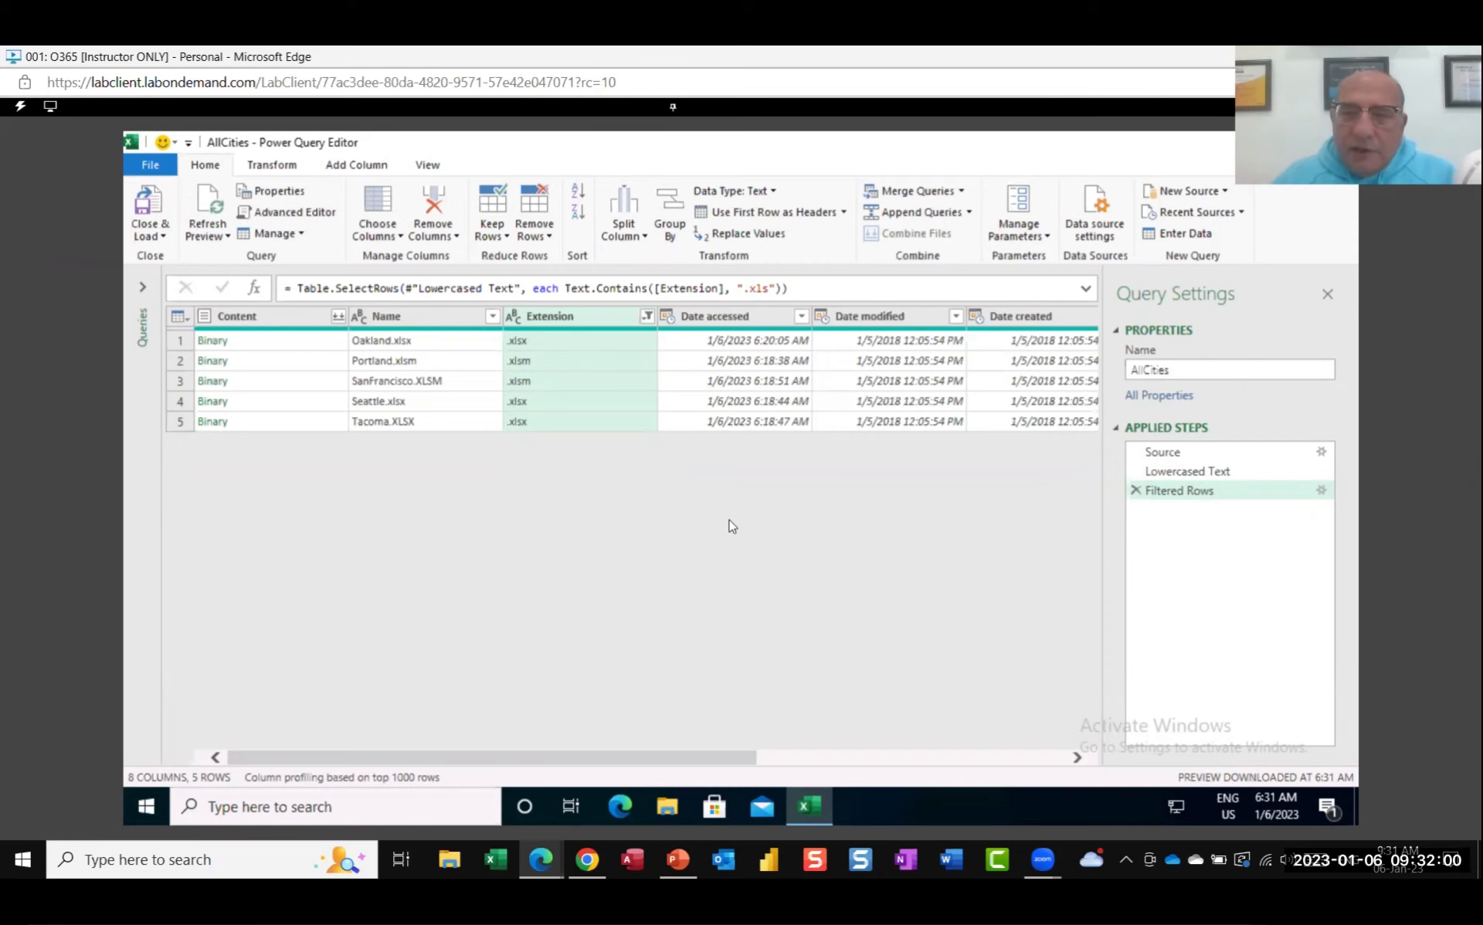
# Step: Review the Source, Lowercased Text and Filtered Rows steps, including the Extension column's options and the row filter's settings
pyautogui.click(1159, 454)
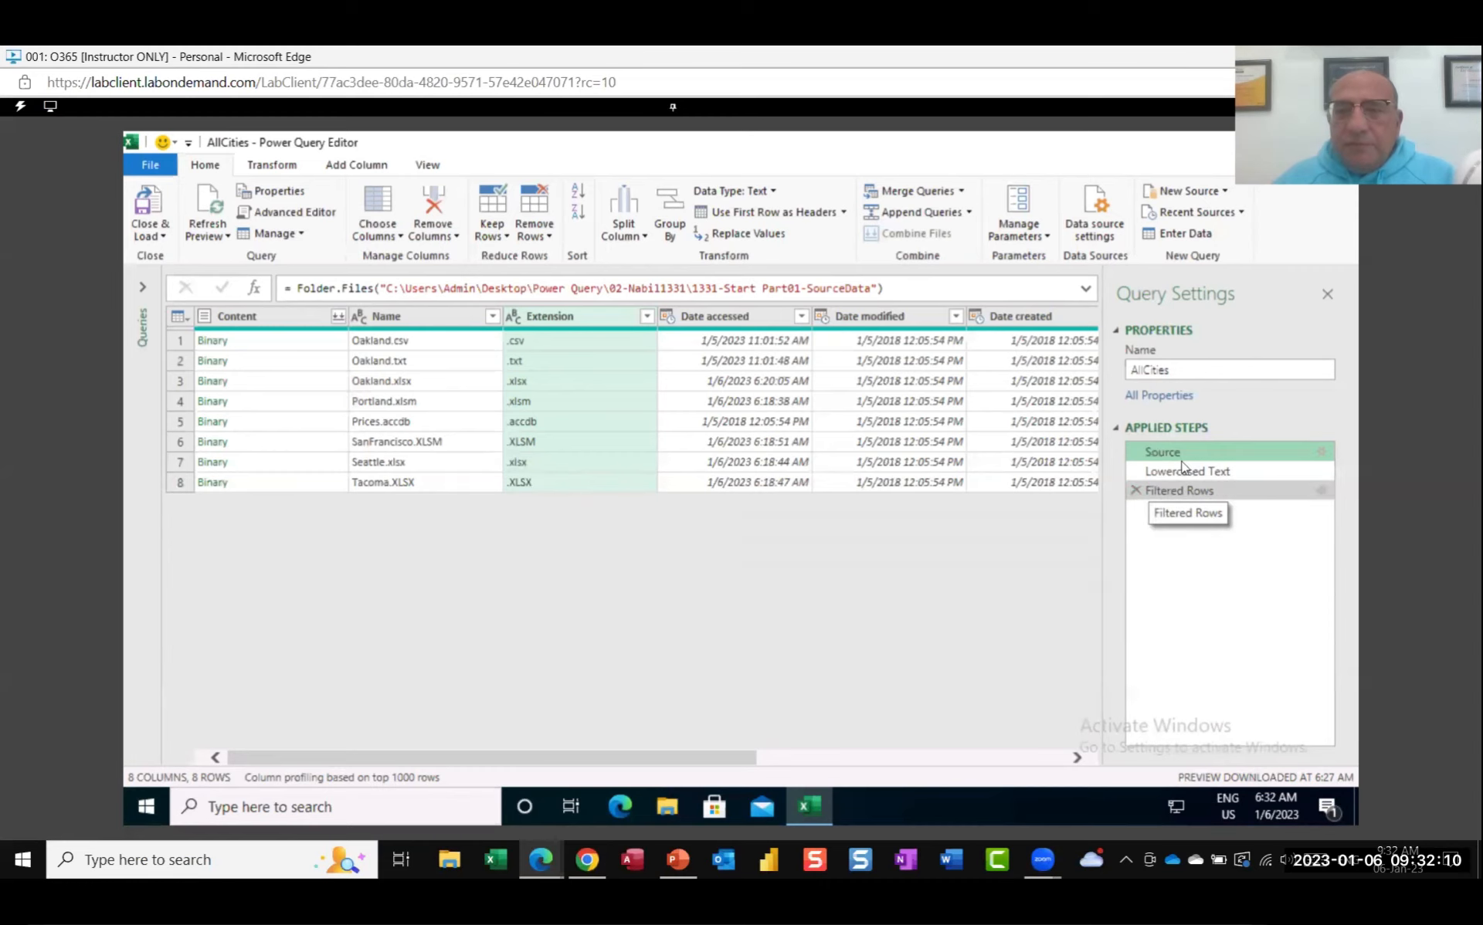
pyautogui.rightClick(594, 319)
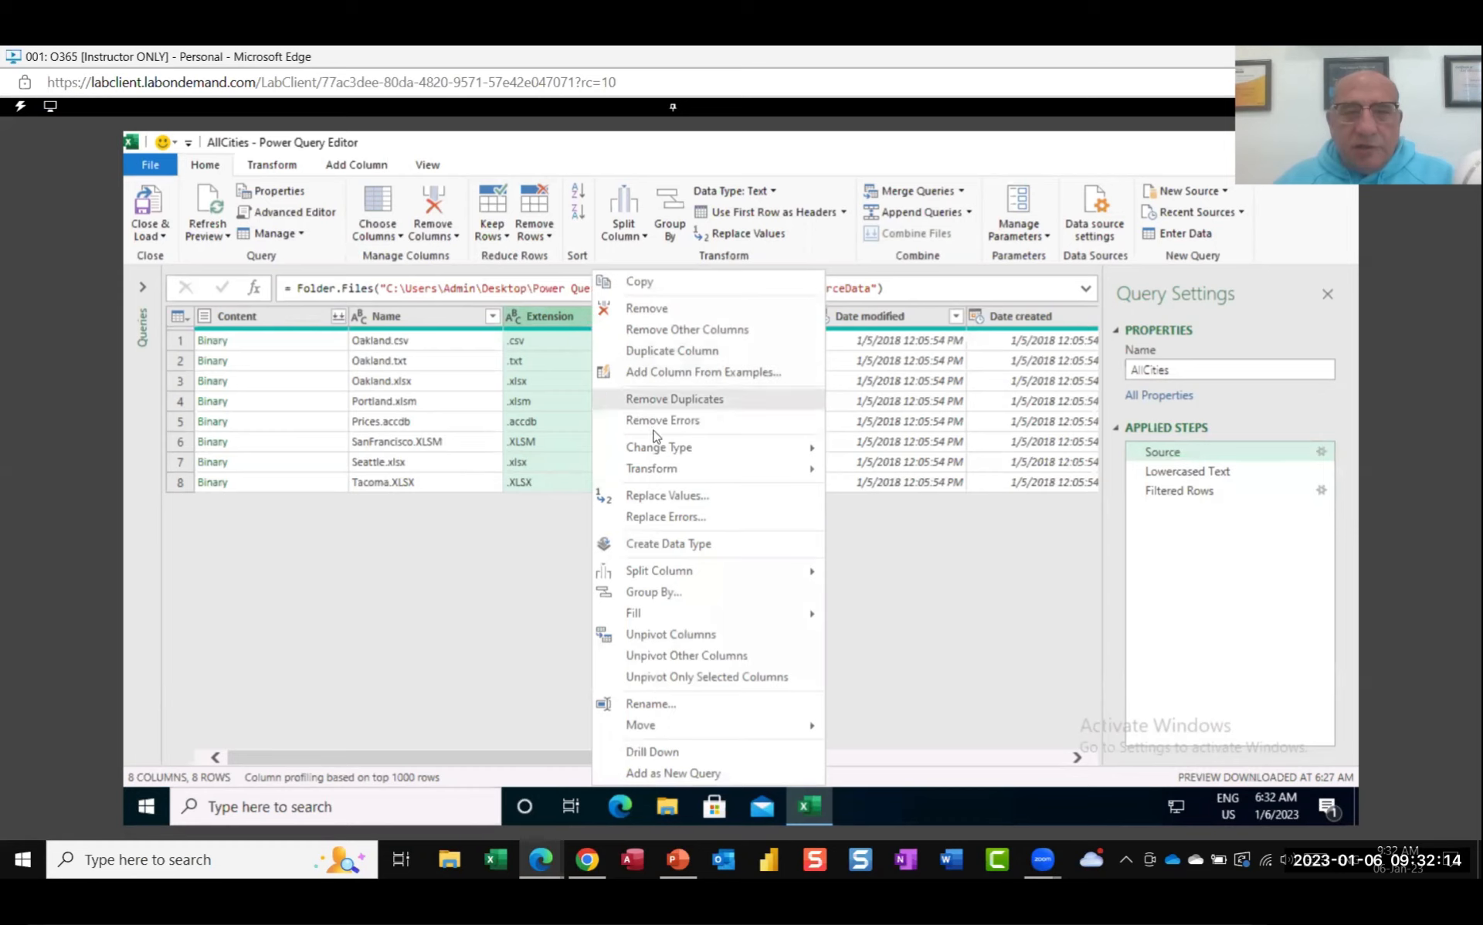
pyautogui.moveTo(666, 469)
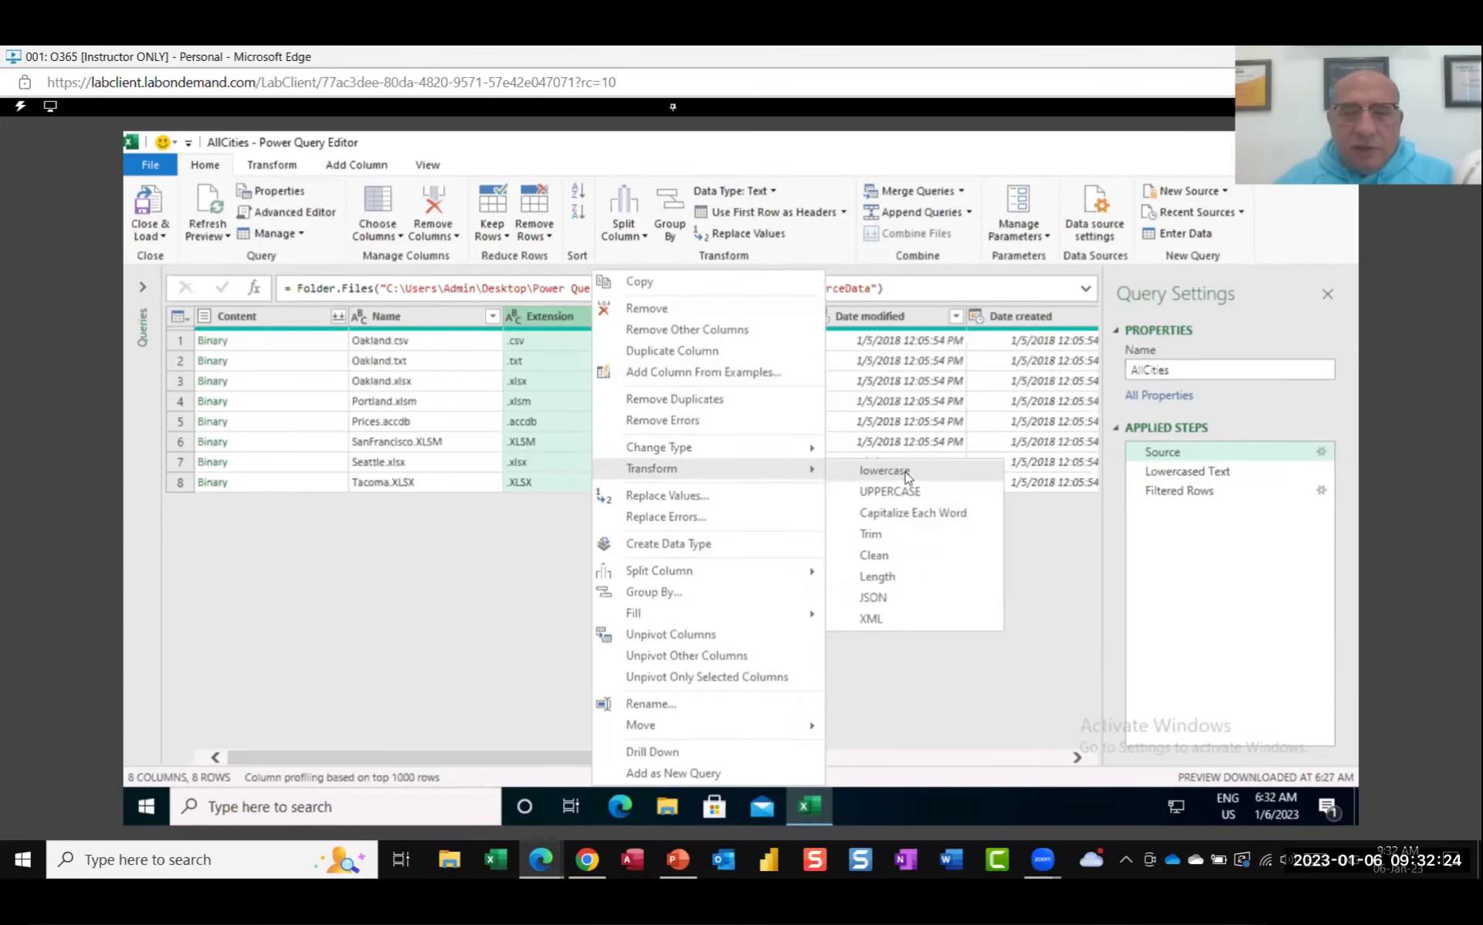
pyautogui.click(1050, 614)
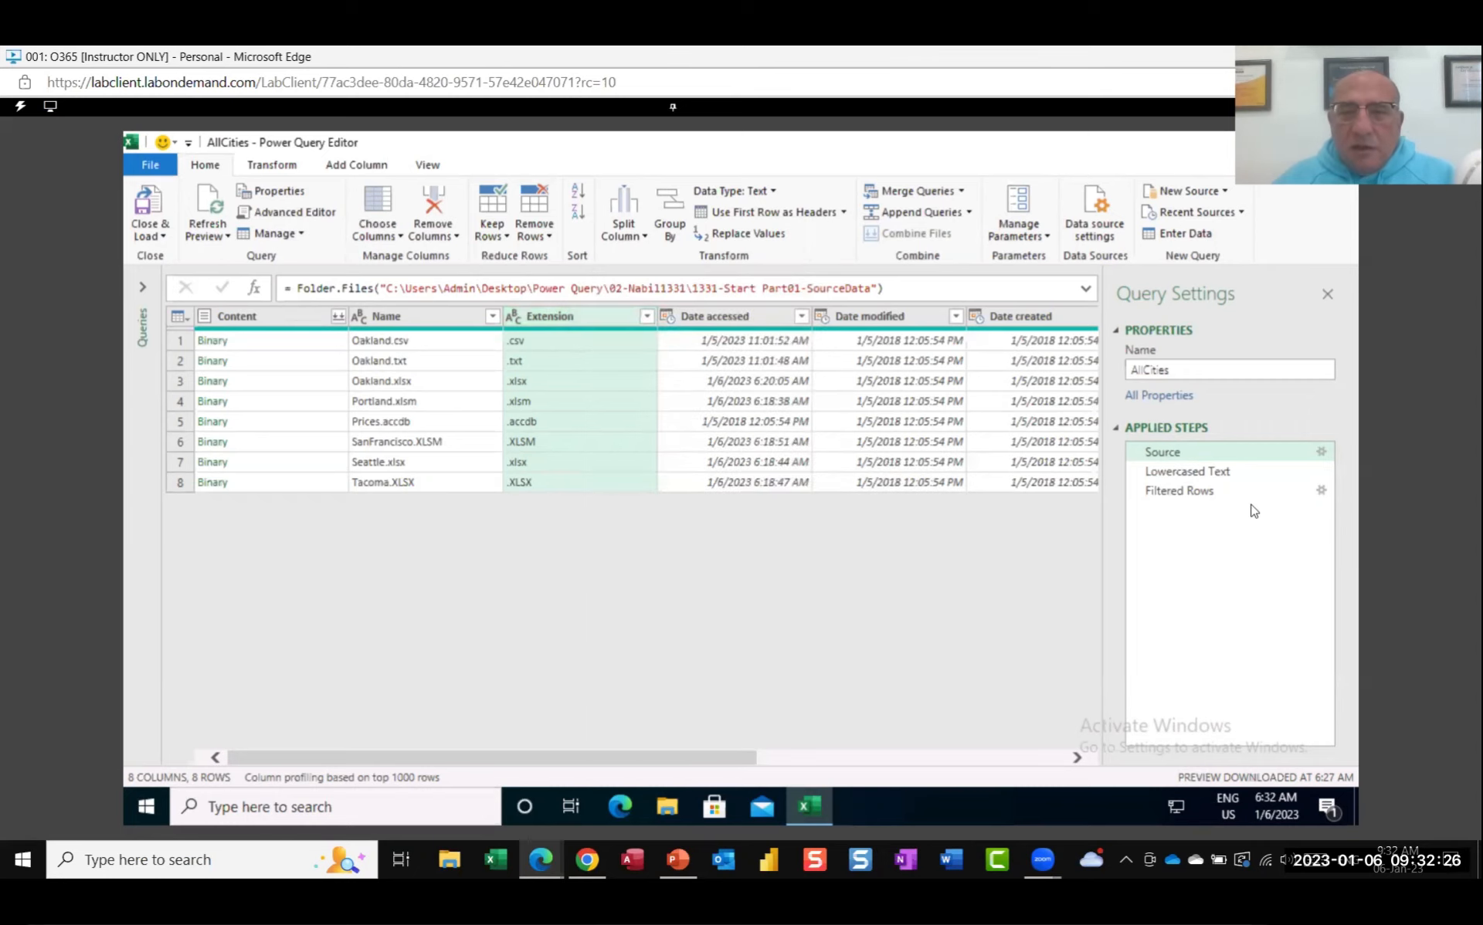
pyautogui.click(1184, 473)
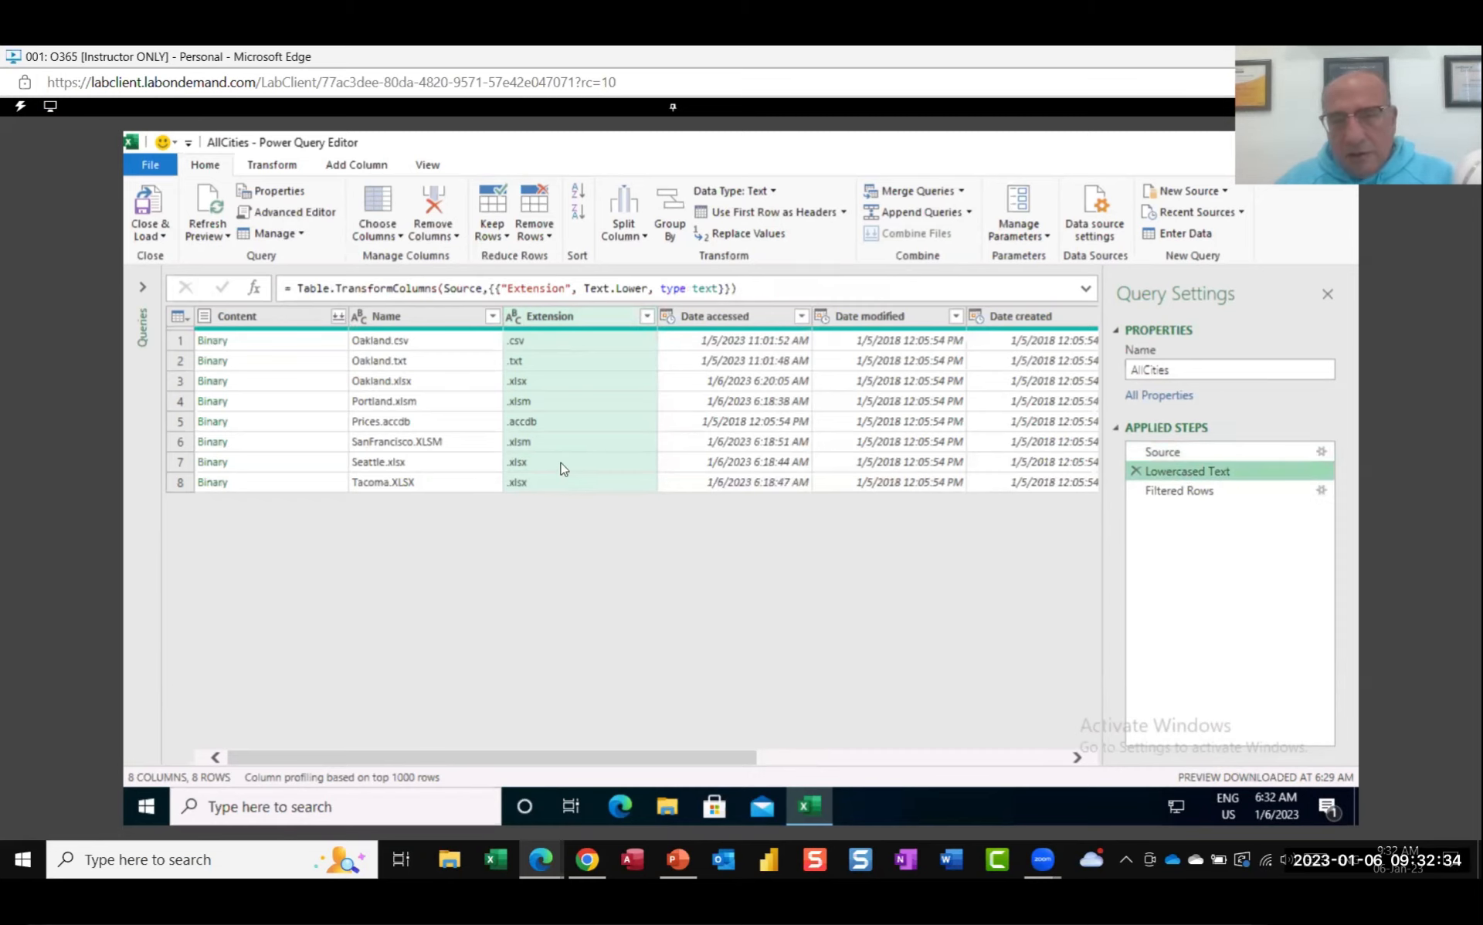
pyautogui.click(647, 317)
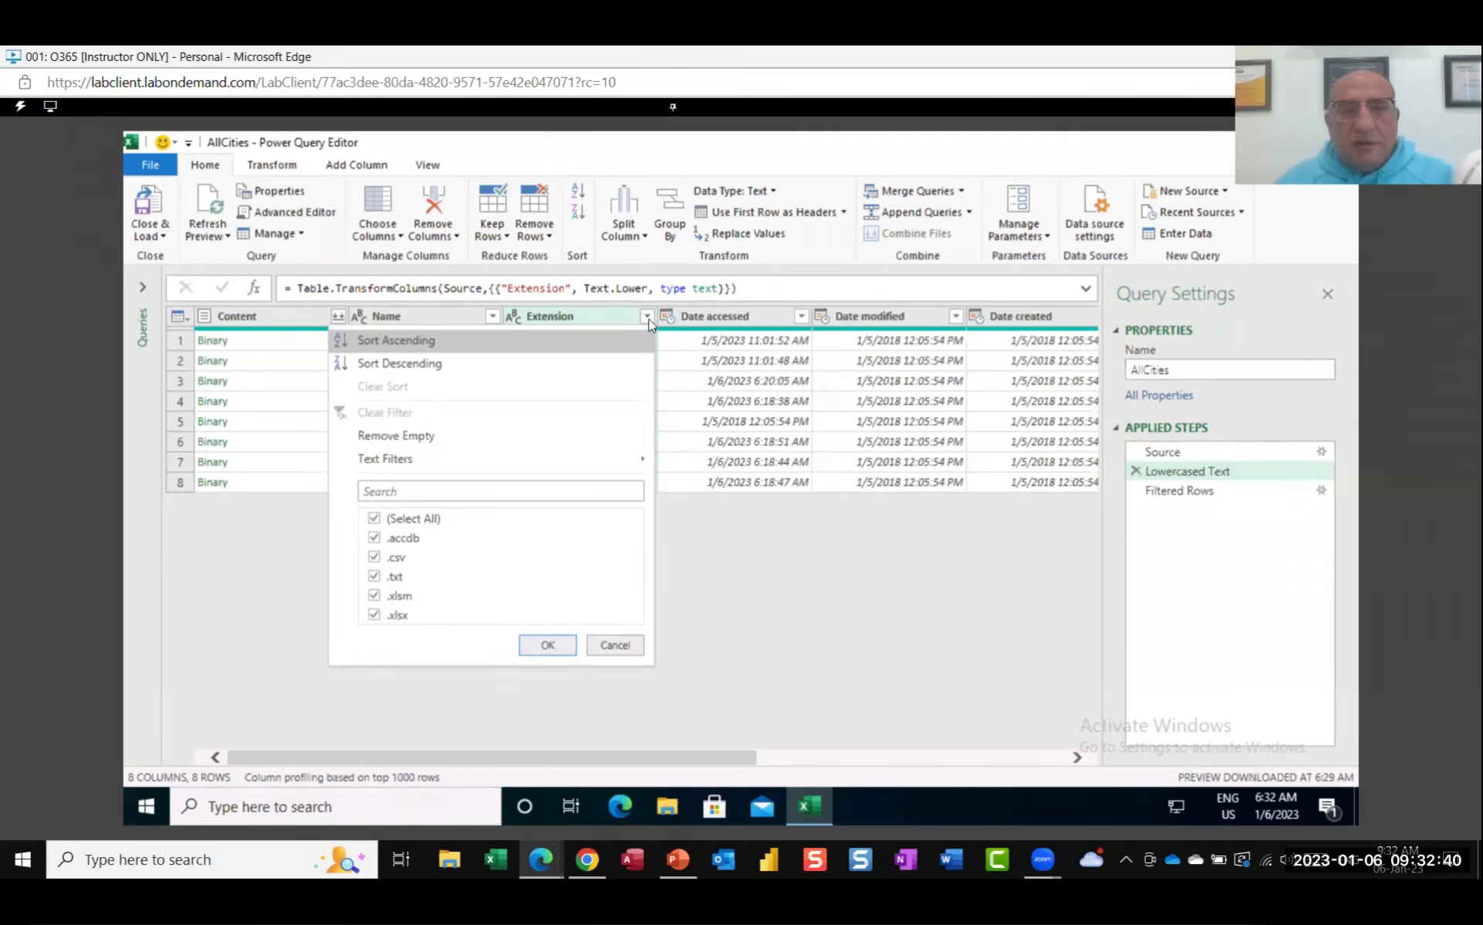
pyautogui.moveTo(407, 460)
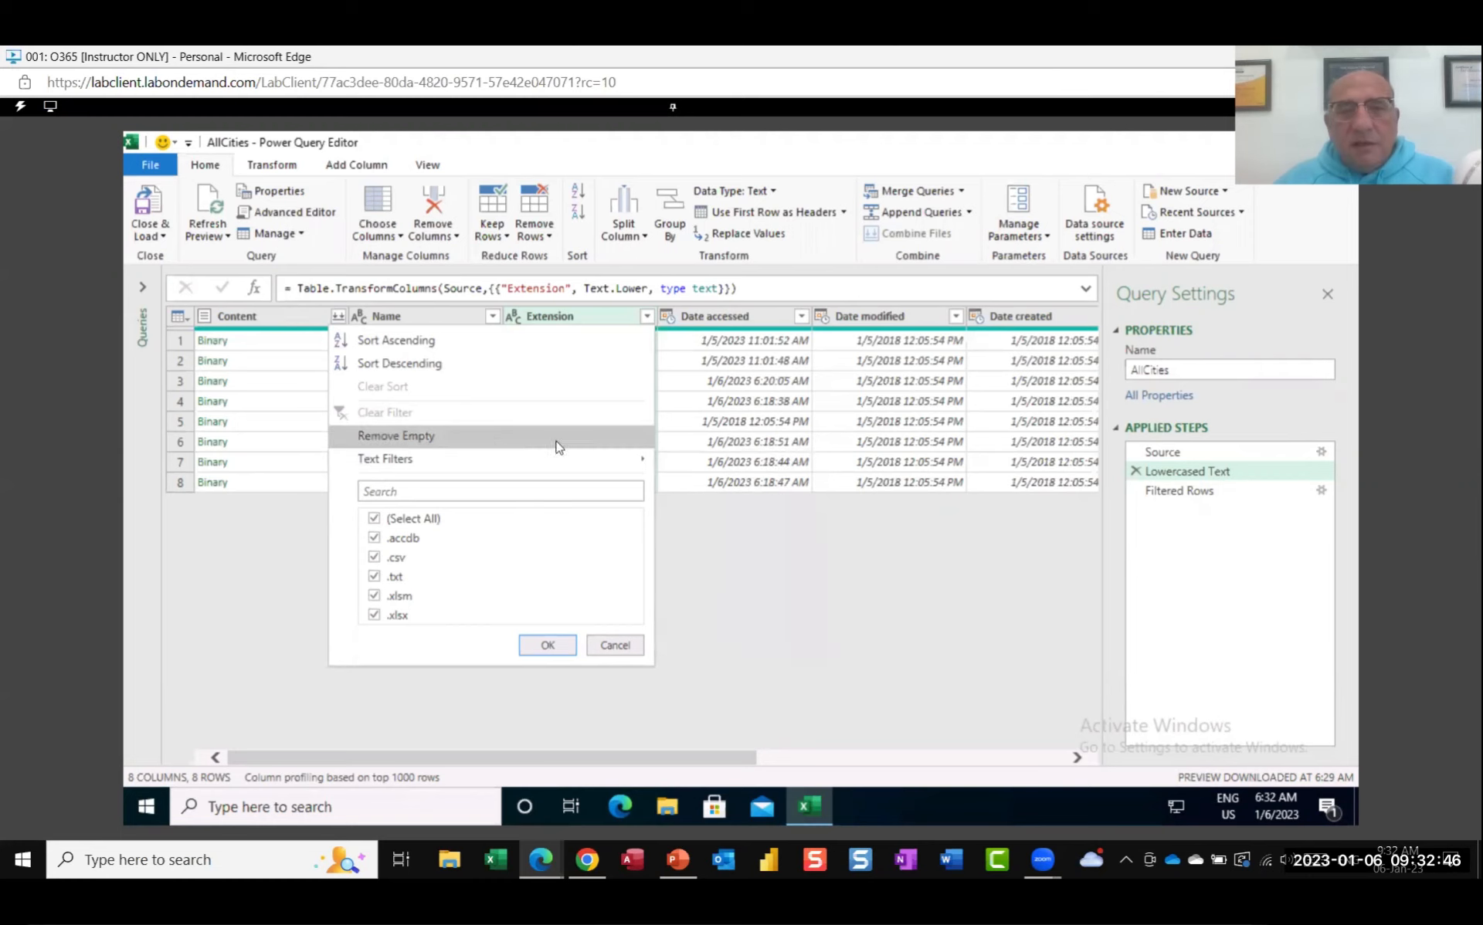
pyautogui.click(849, 622)
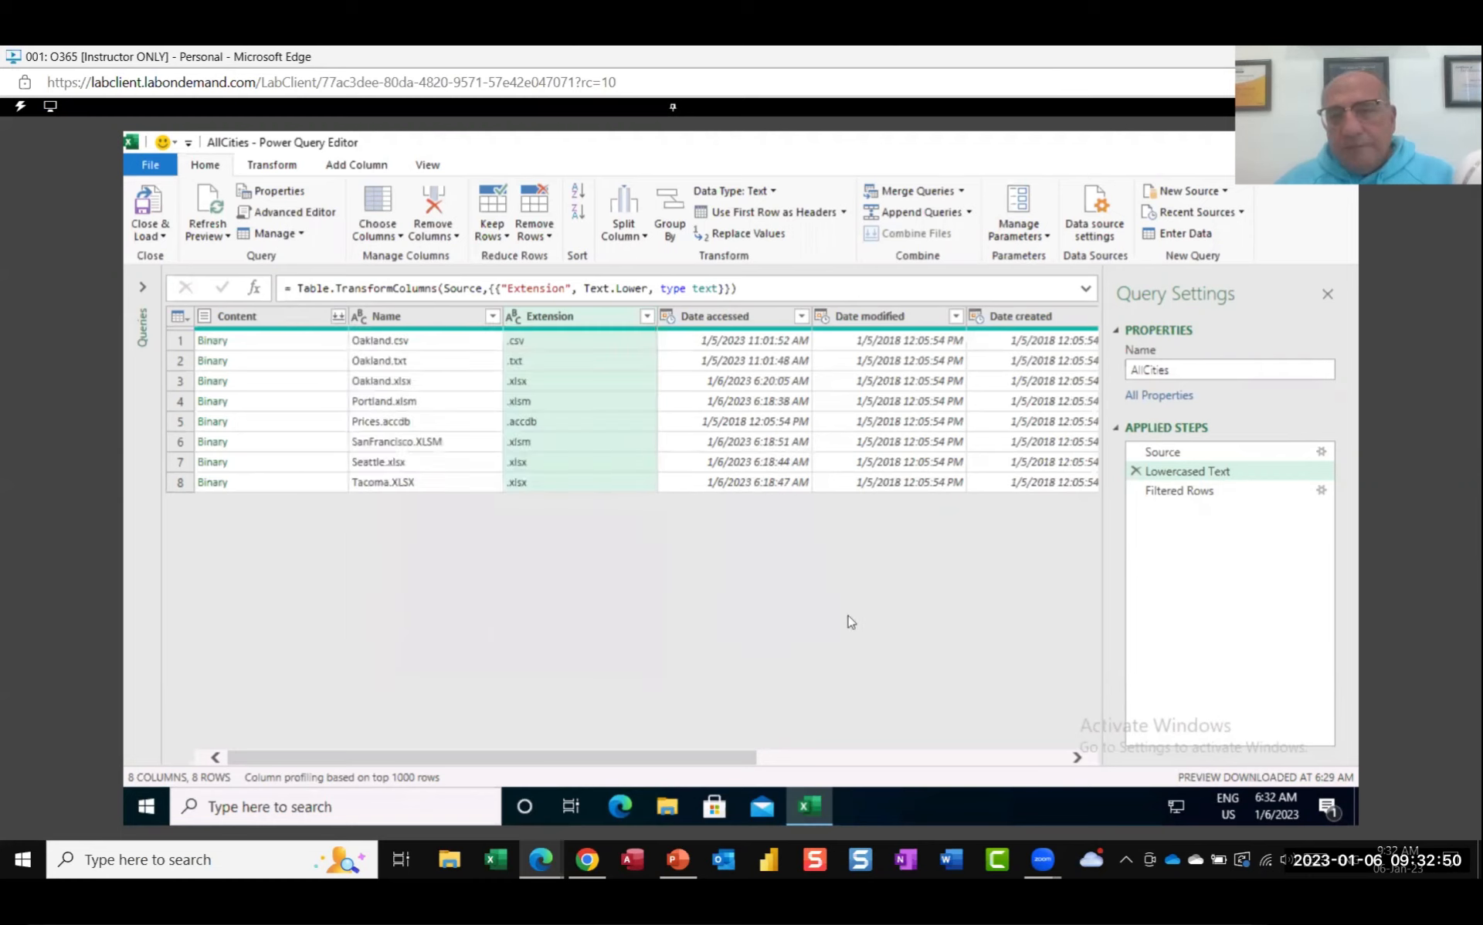
pyautogui.click(1174, 491)
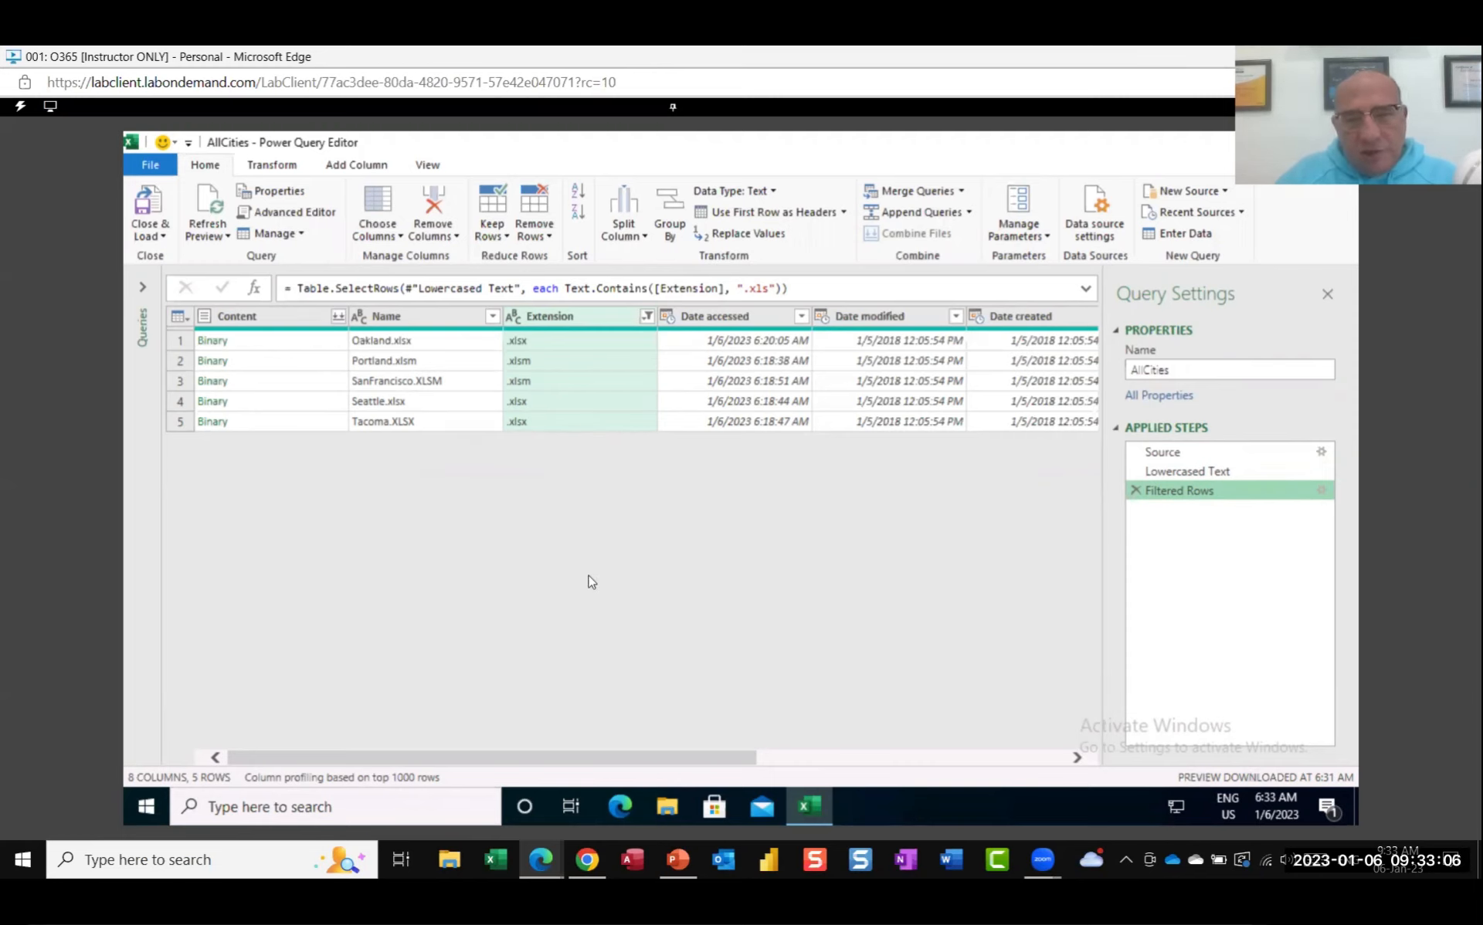
pyautogui.click(1322, 492)
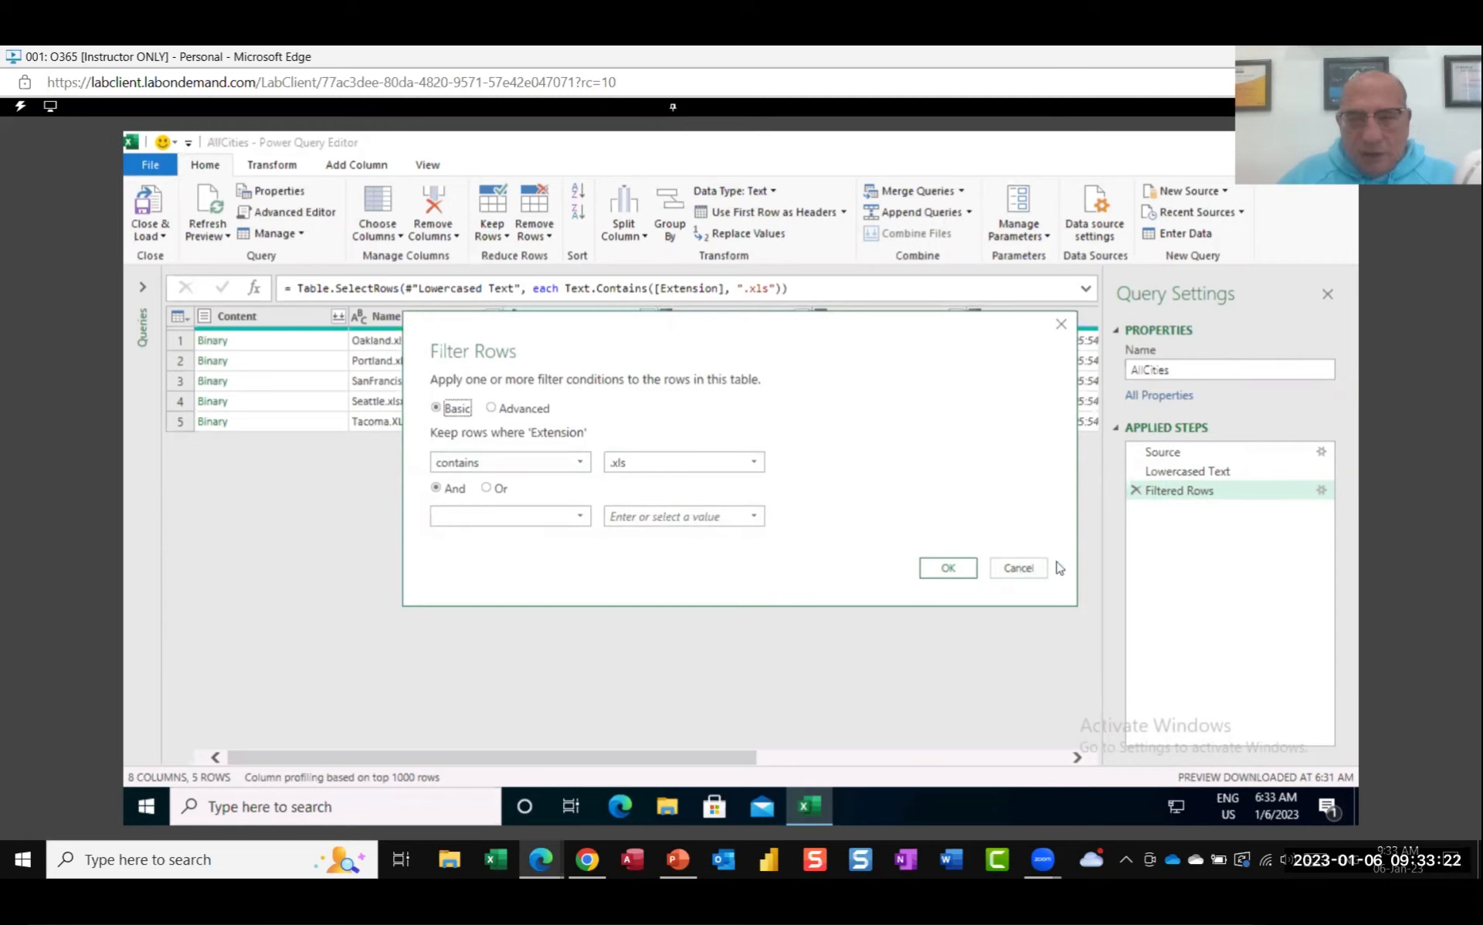
pyautogui.click(1019, 570)
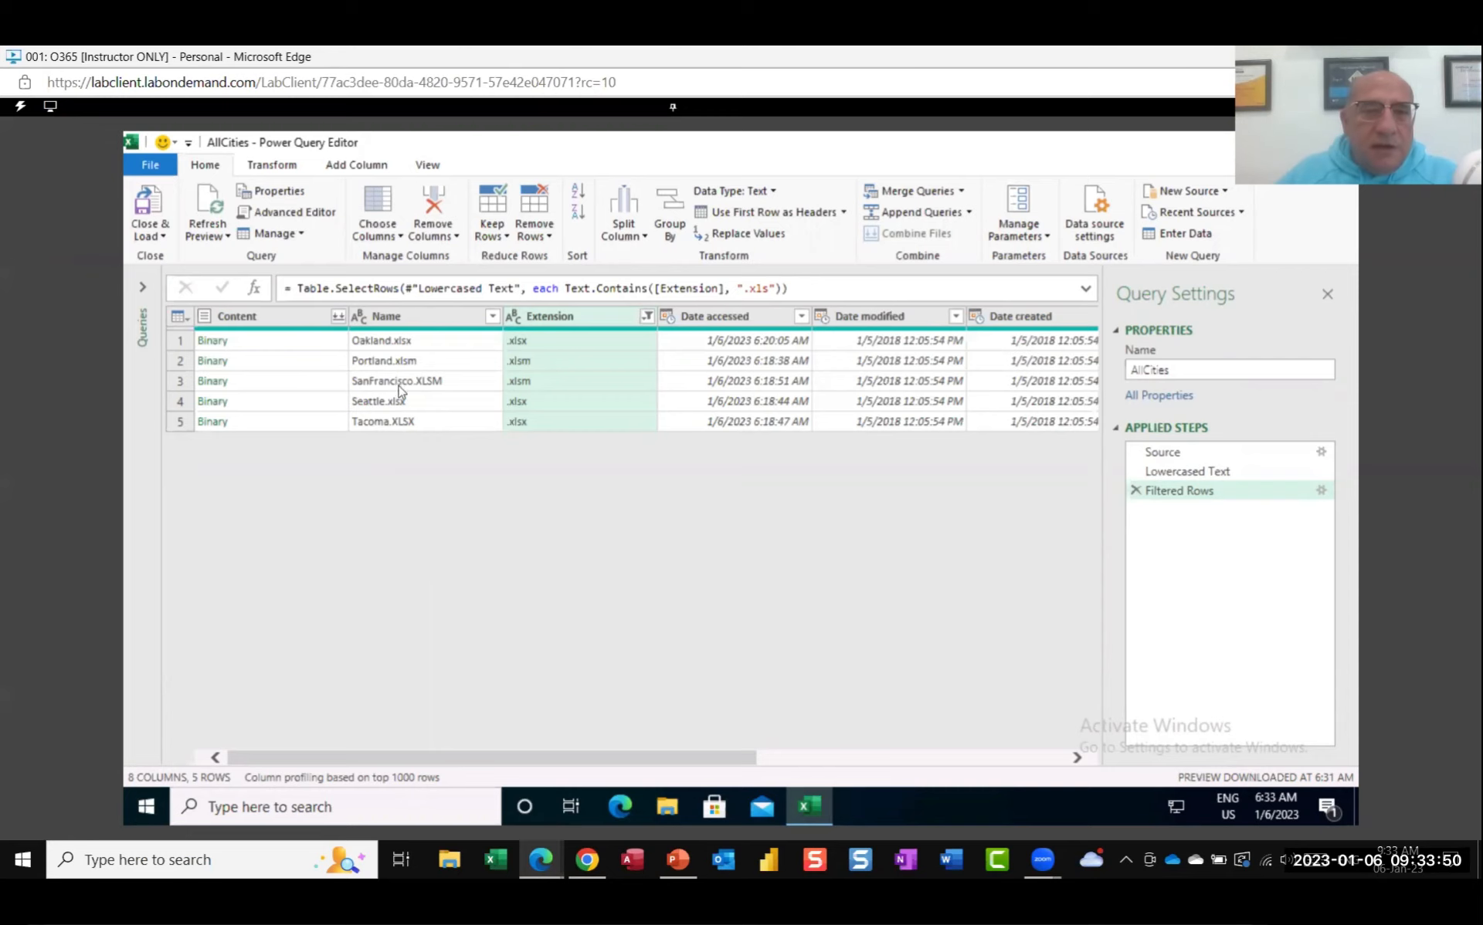
# Step: Split the Name column by the custom delimiter "." at each occurrence
pyautogui.click(395, 318)
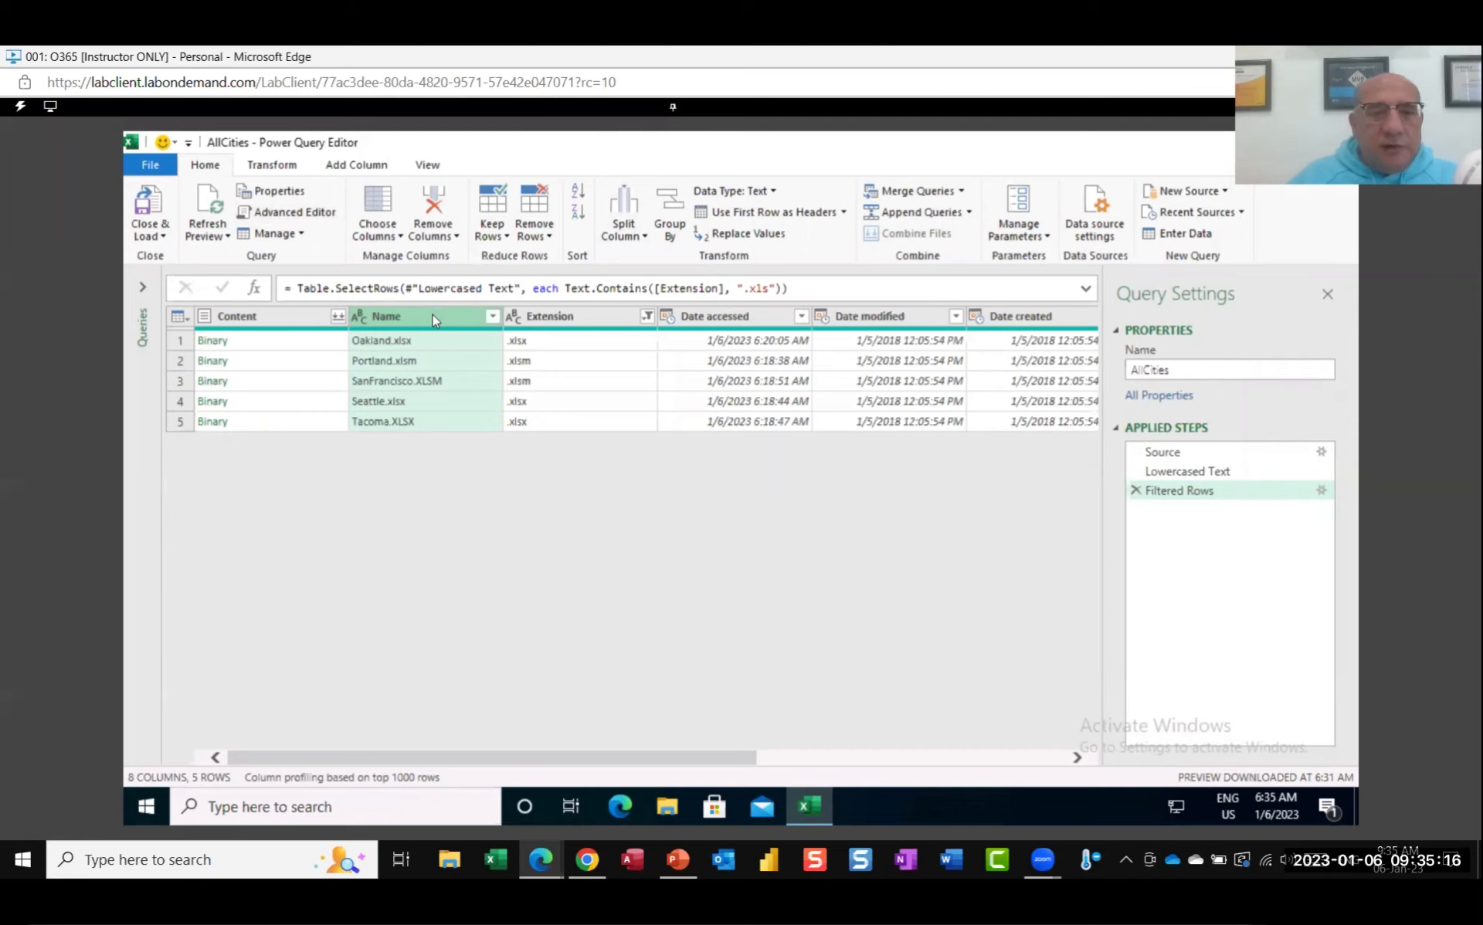
pyautogui.click(645, 236)
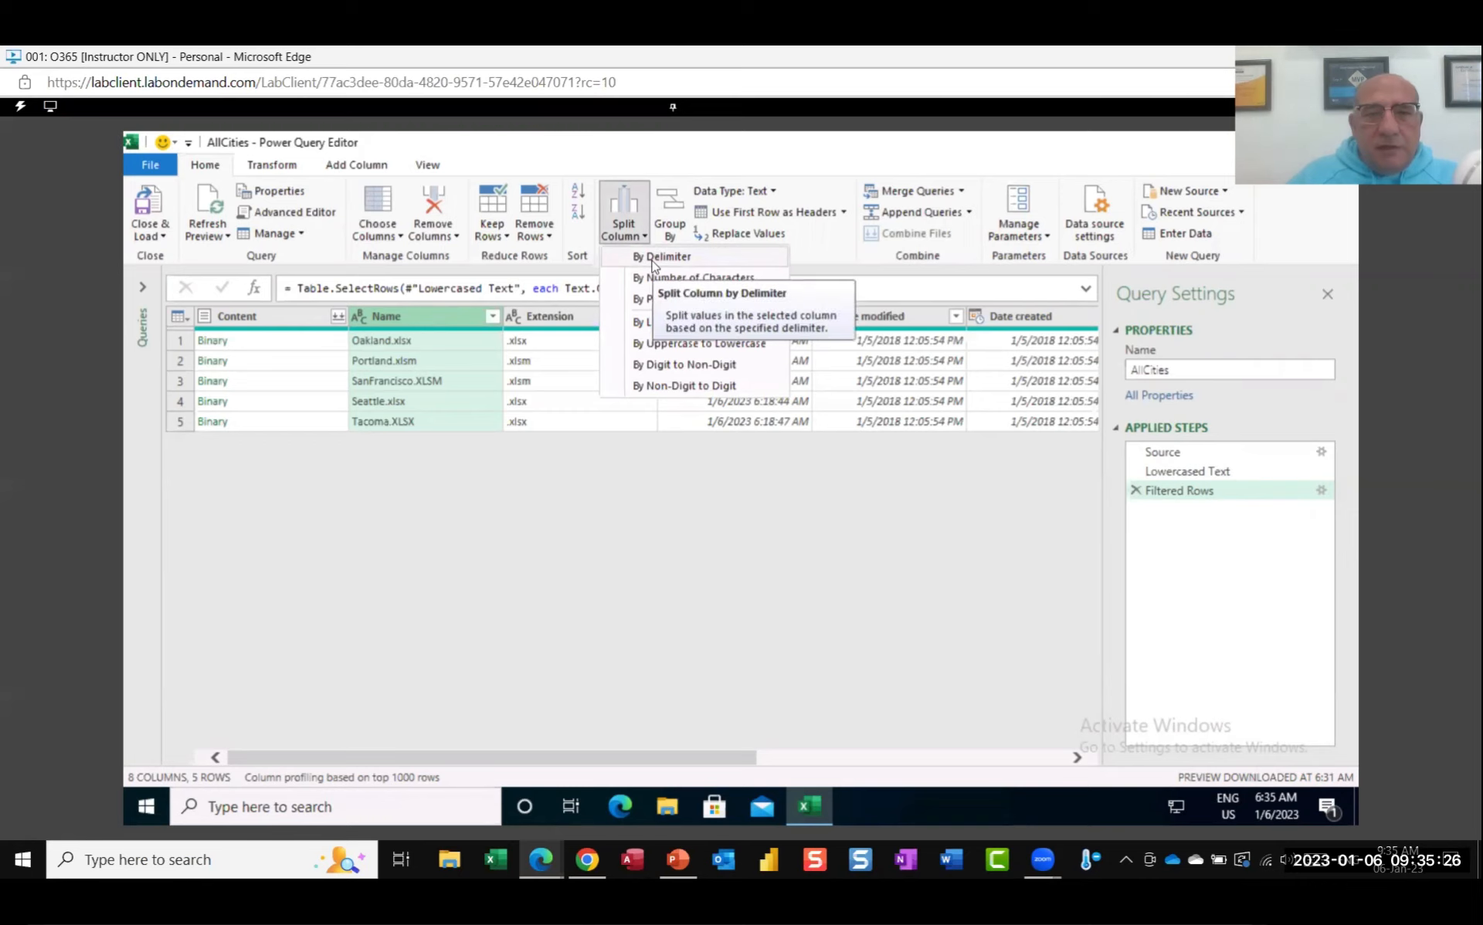
pyautogui.click(655, 260)
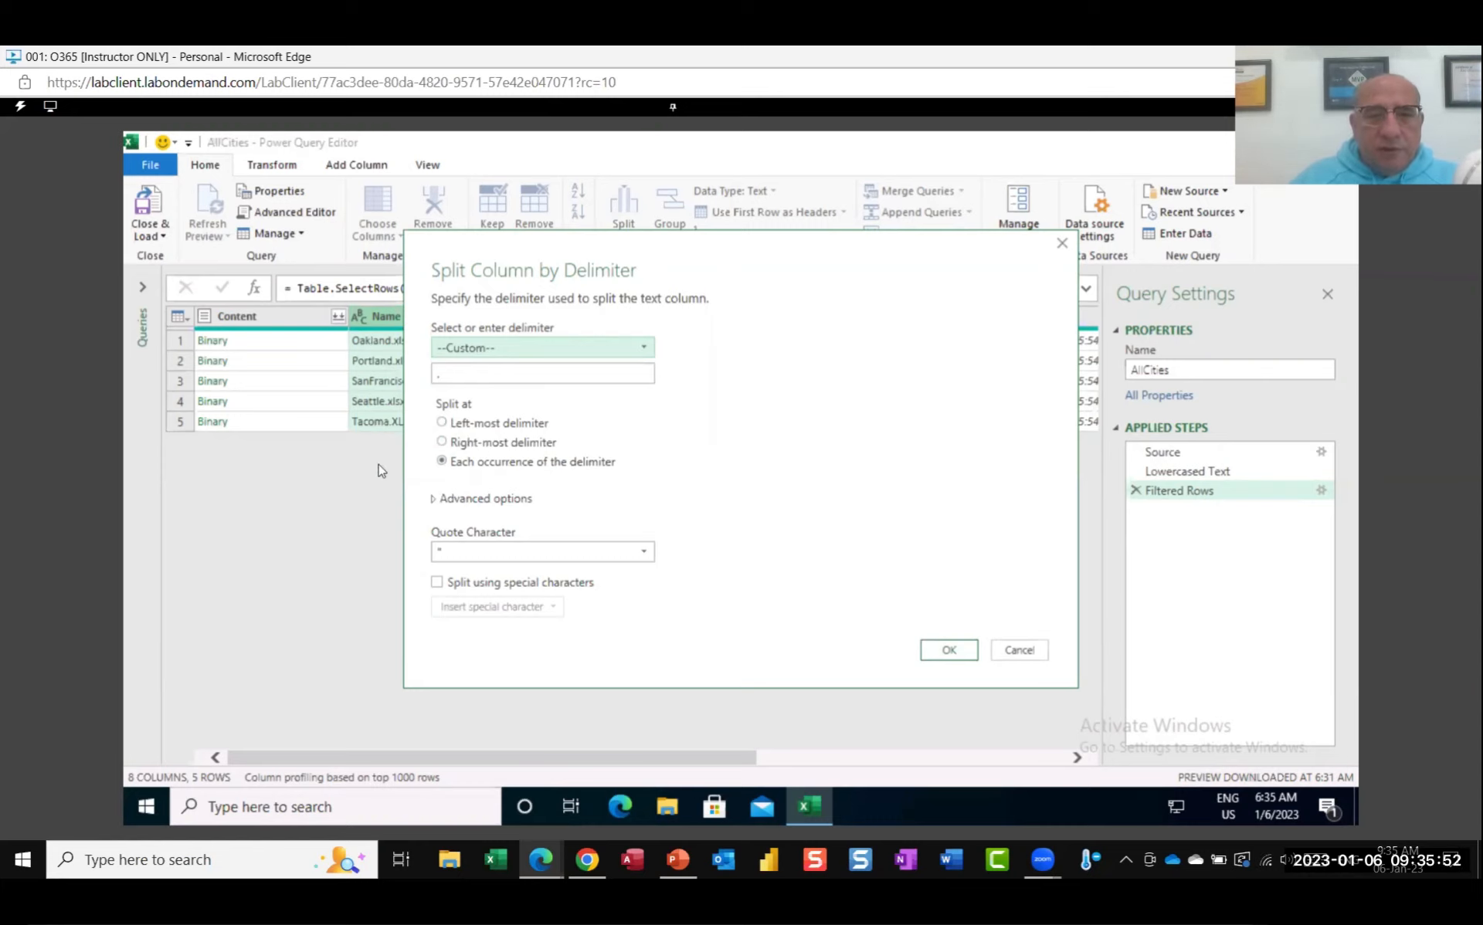
pyautogui.click(952, 654)
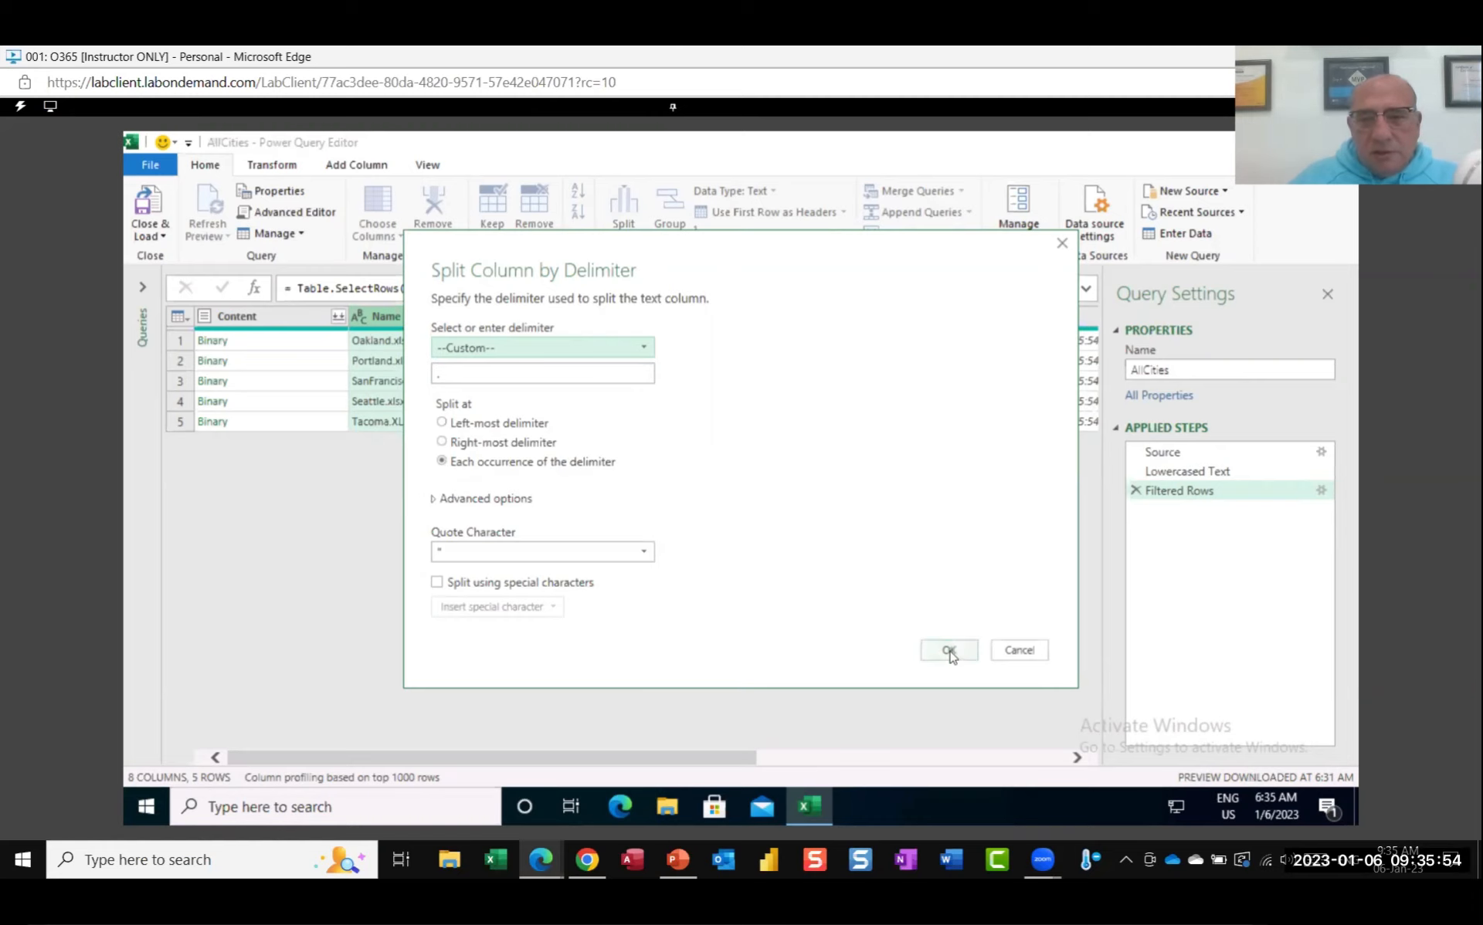
pyautogui.click(950, 653)
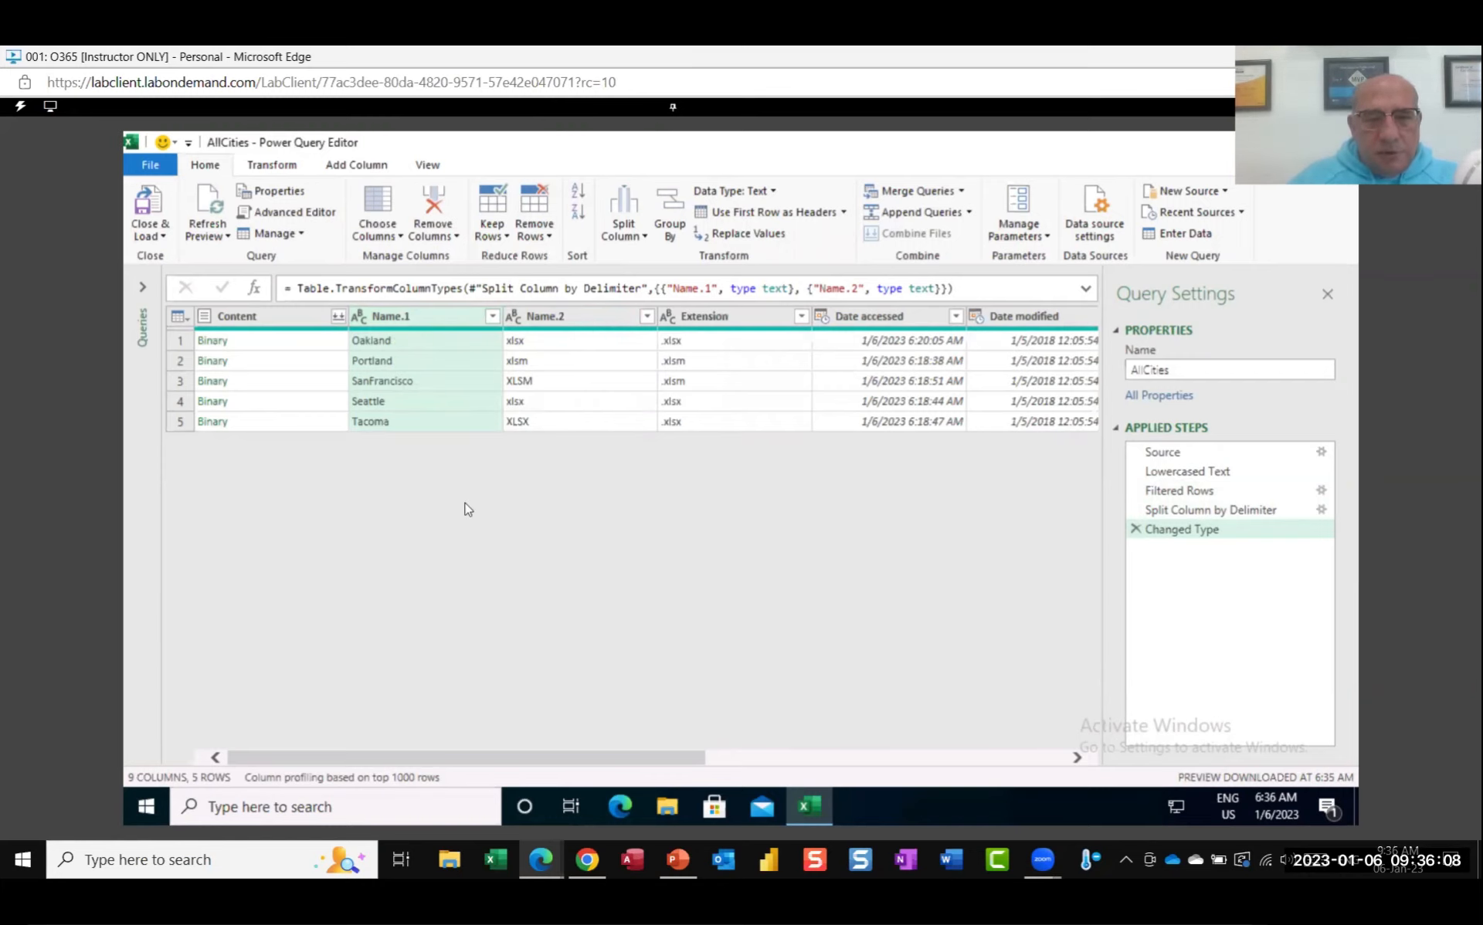
pyautogui.rightClick(416, 323)
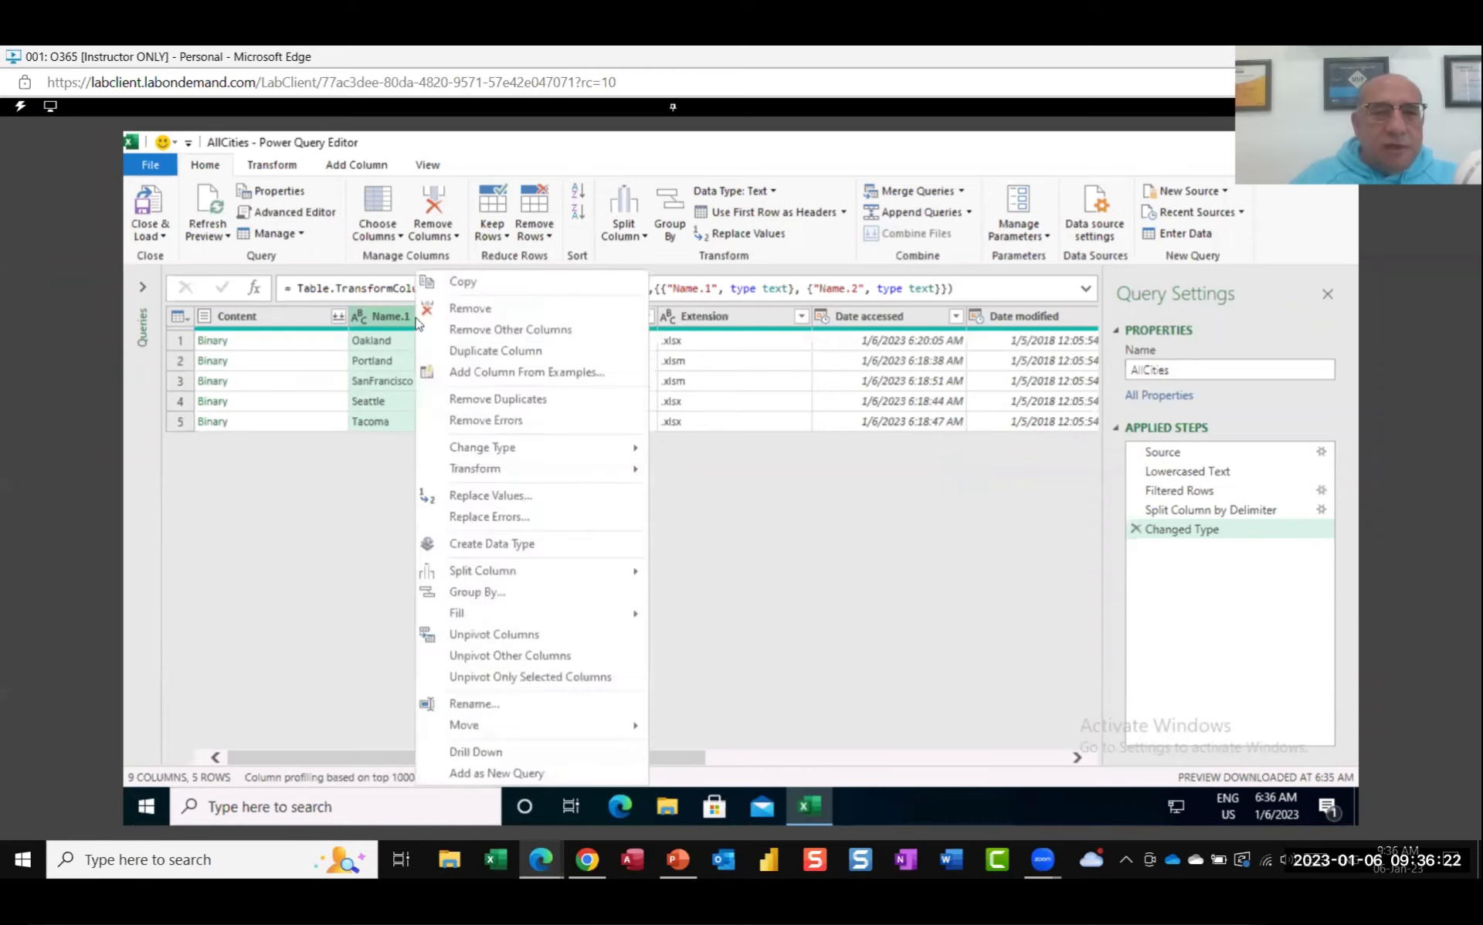
pyautogui.click(822, 616)
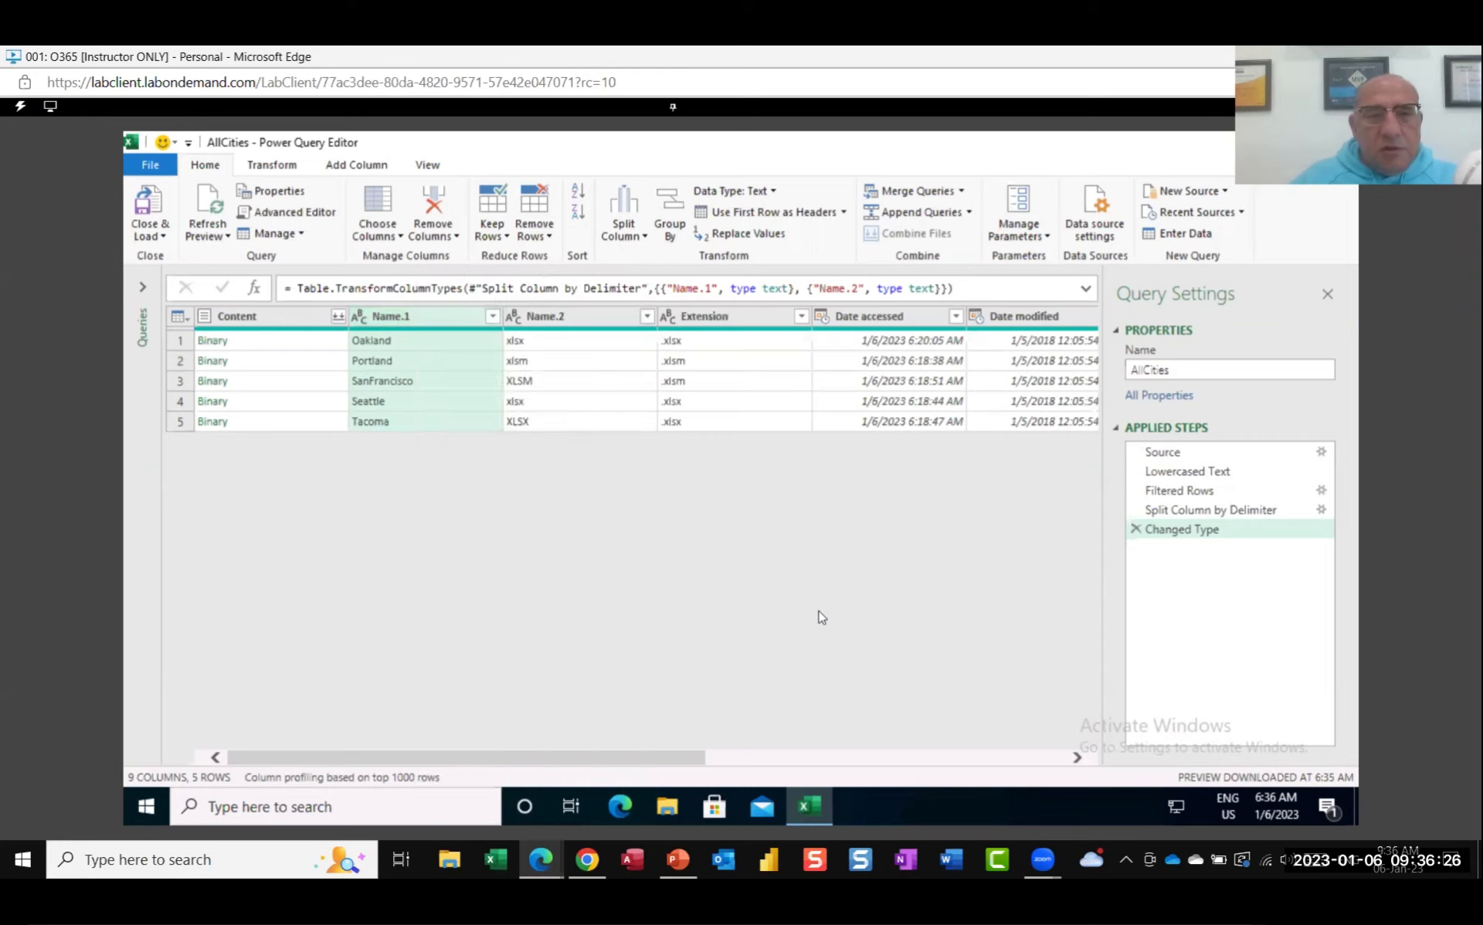
pyautogui.doubleClick(407, 318)
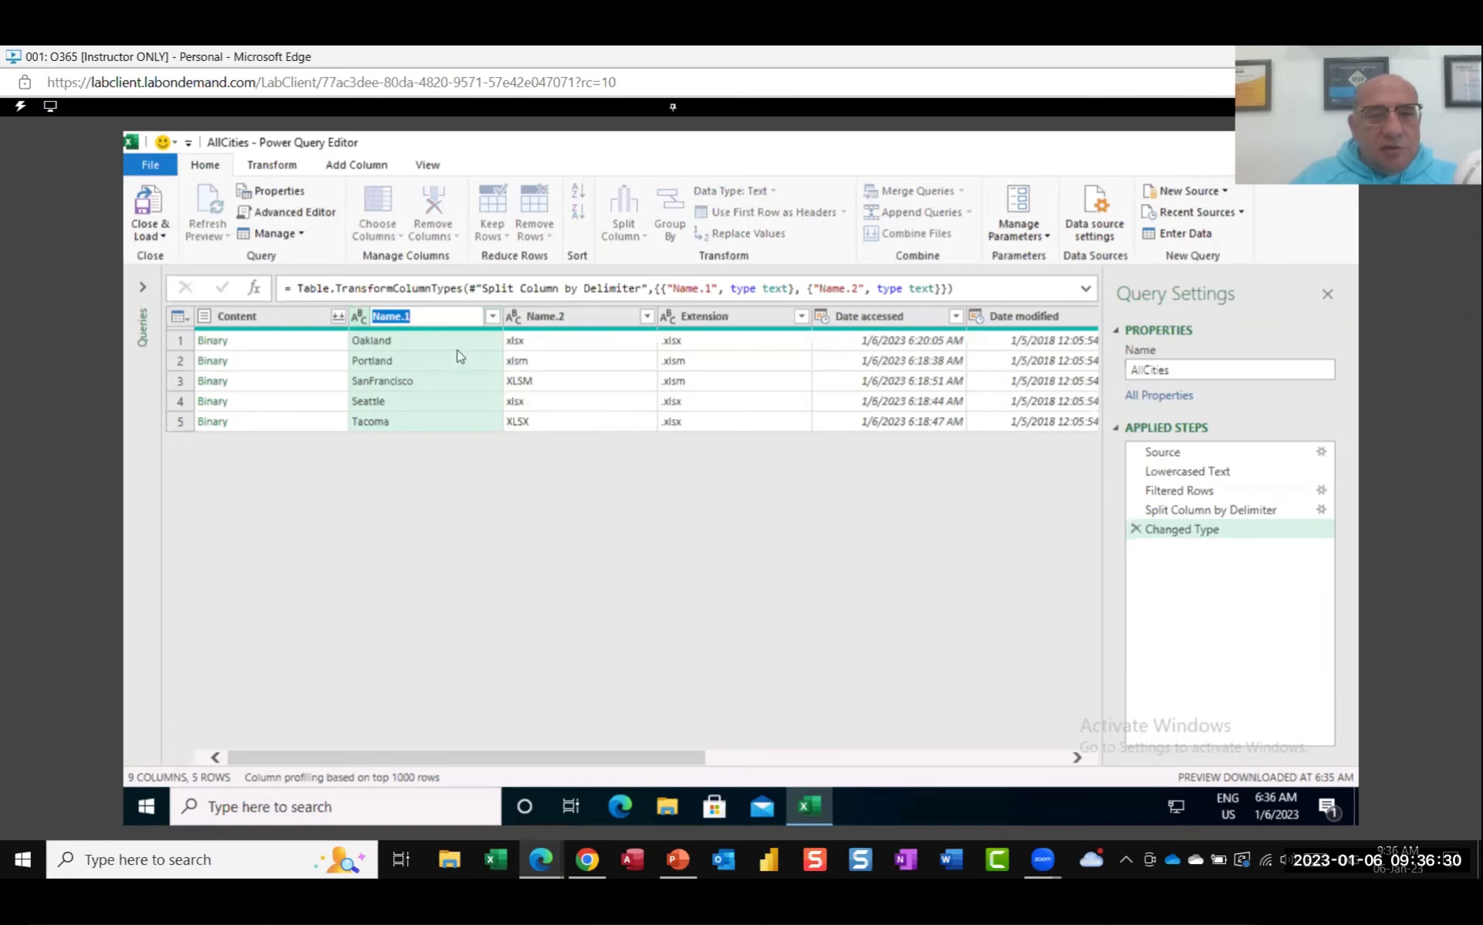
pyautogui.press('Escape')
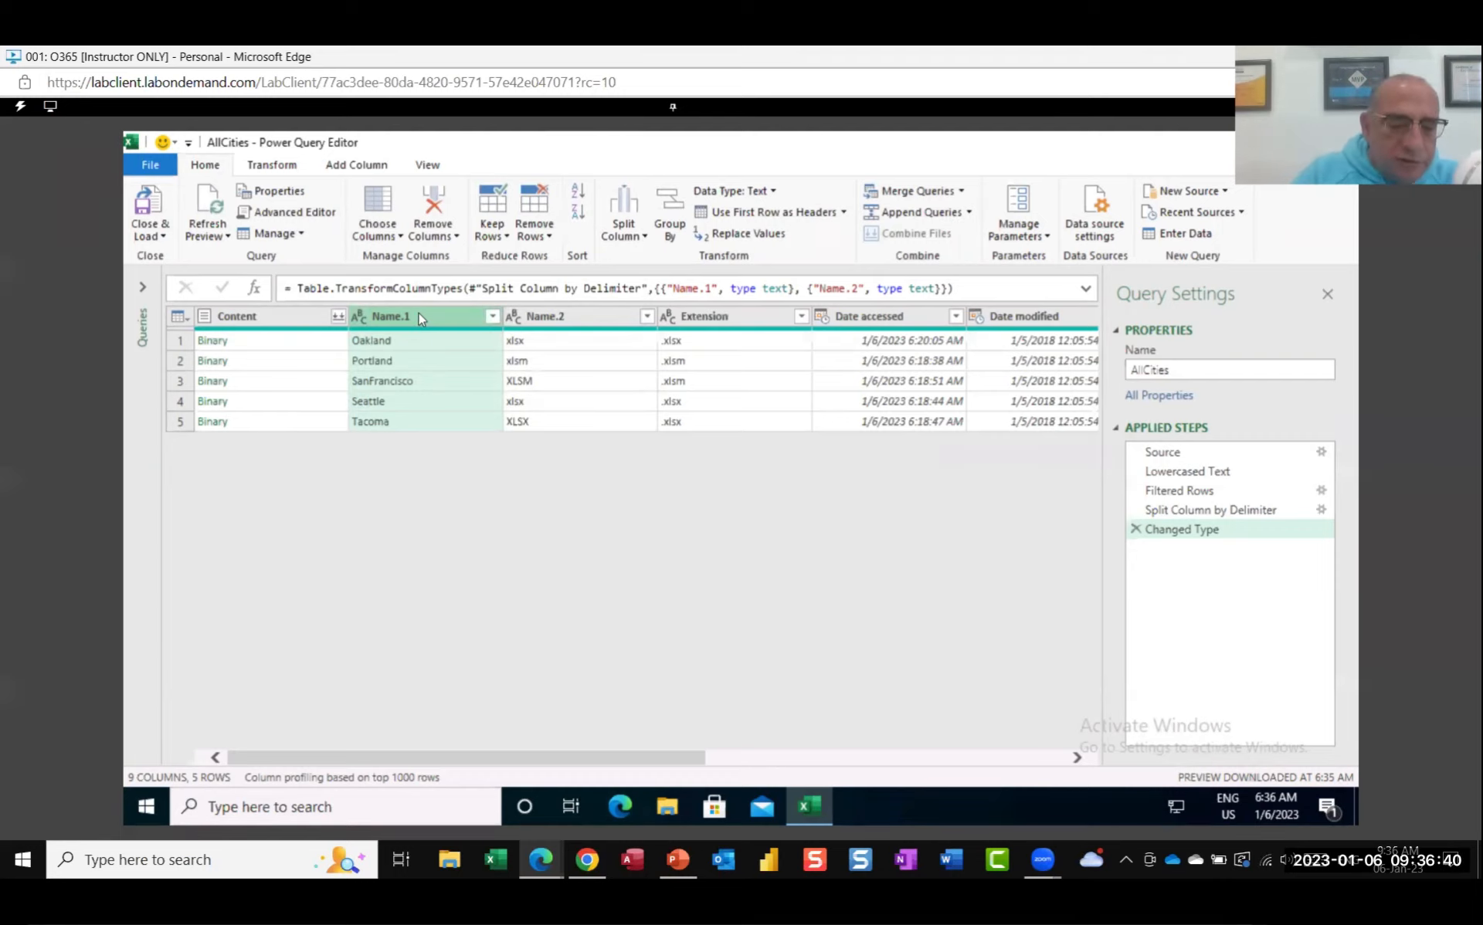
# Step: Rename the Name.1 column as City
pyautogui.doubleClick(419, 315)
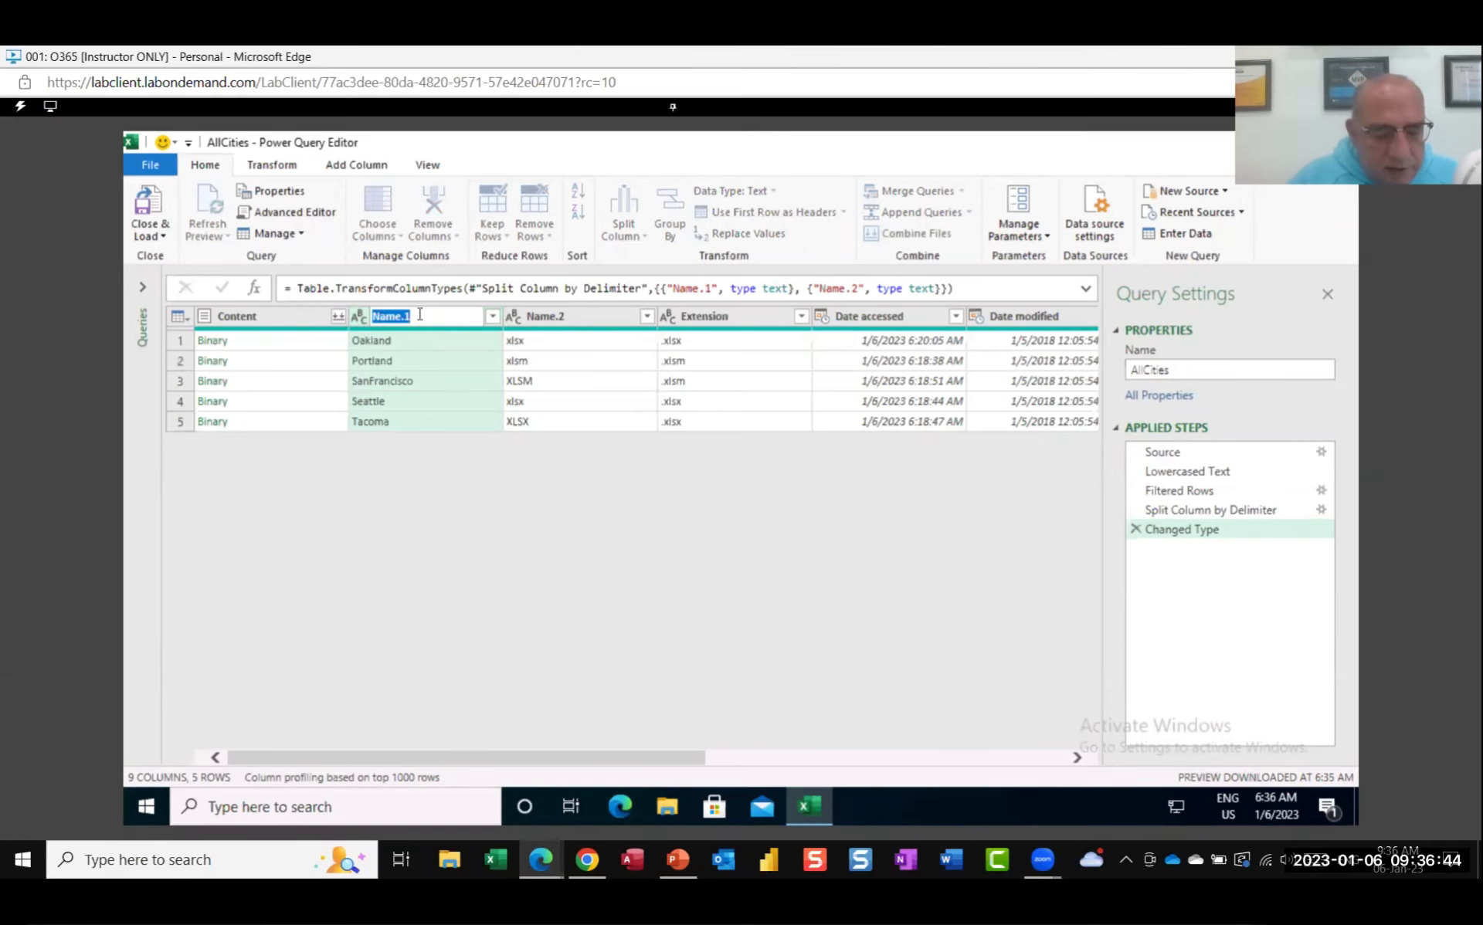
pyautogui.write('City')
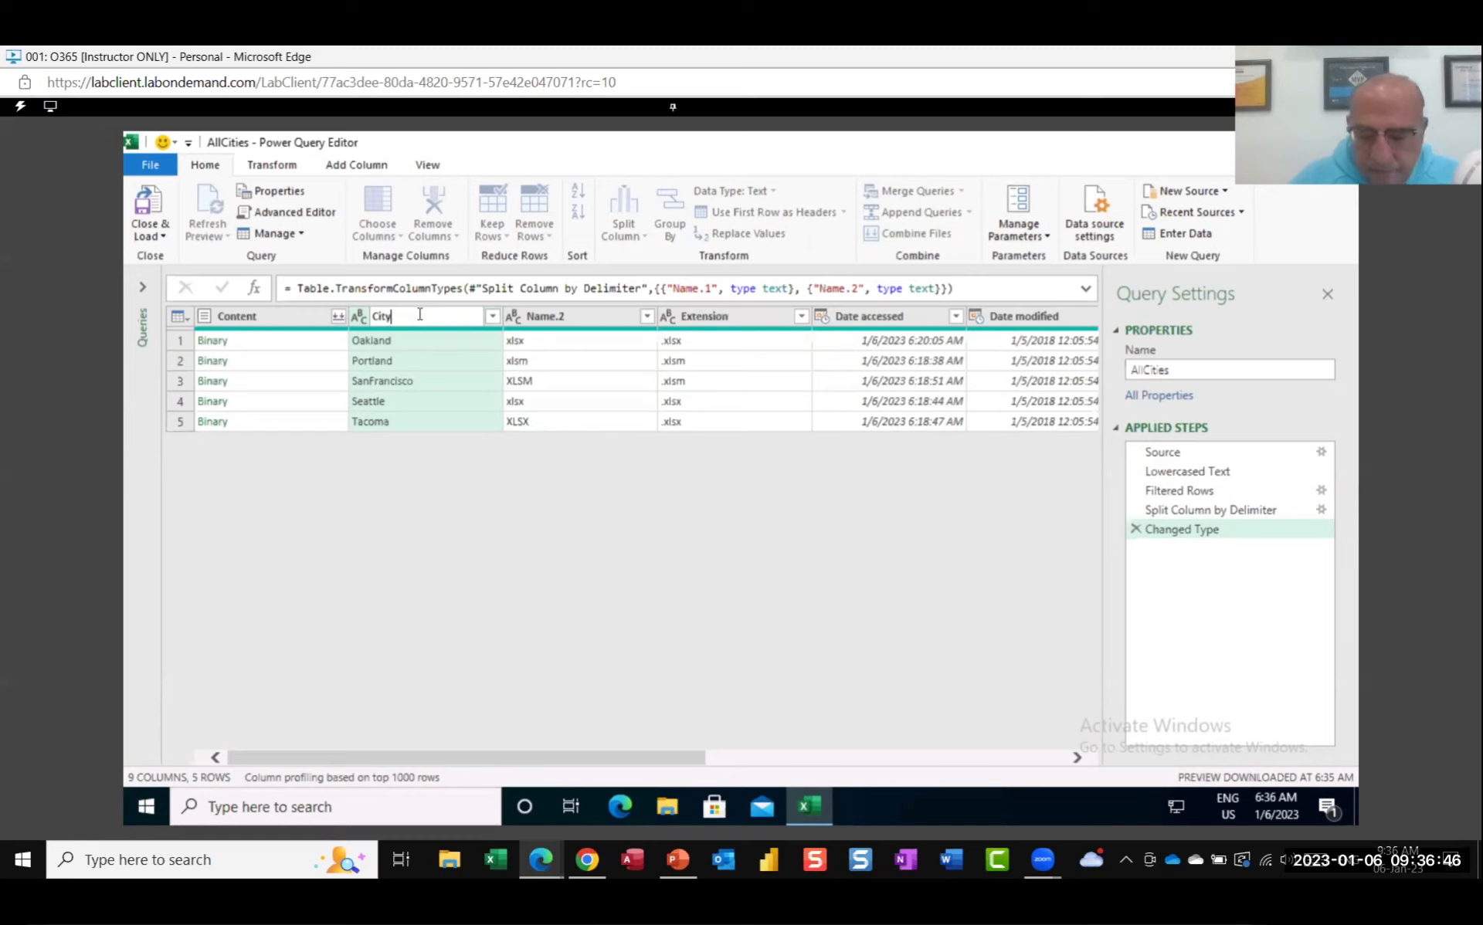
pyautogui.press('Return')
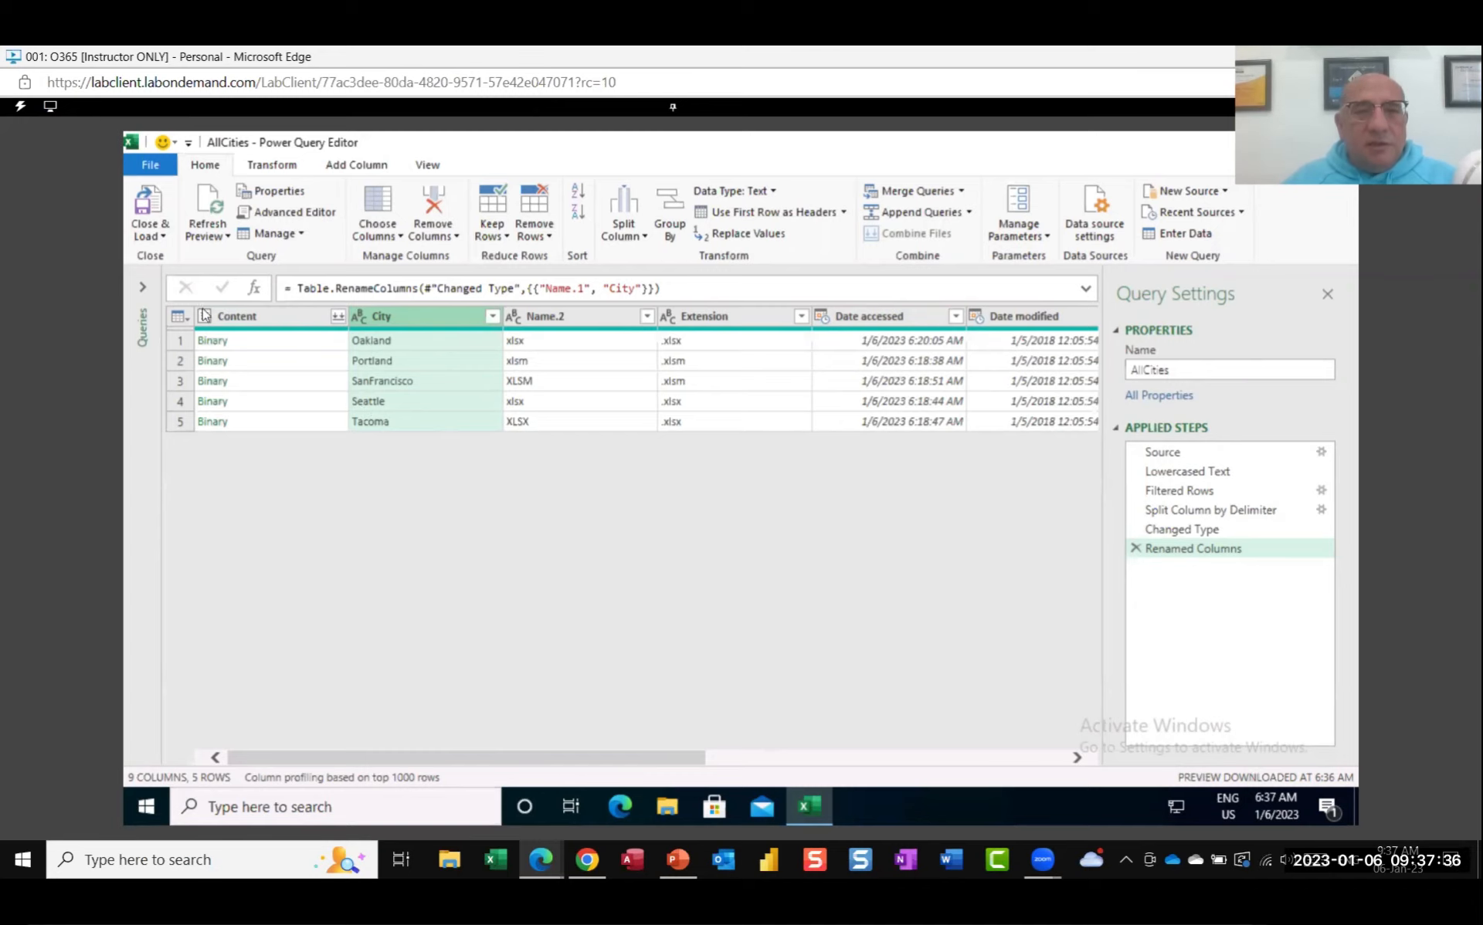
# Step: Remove all columns except Content and City, and preview the Portland row's Content binary
pyautogui.click(257, 316)
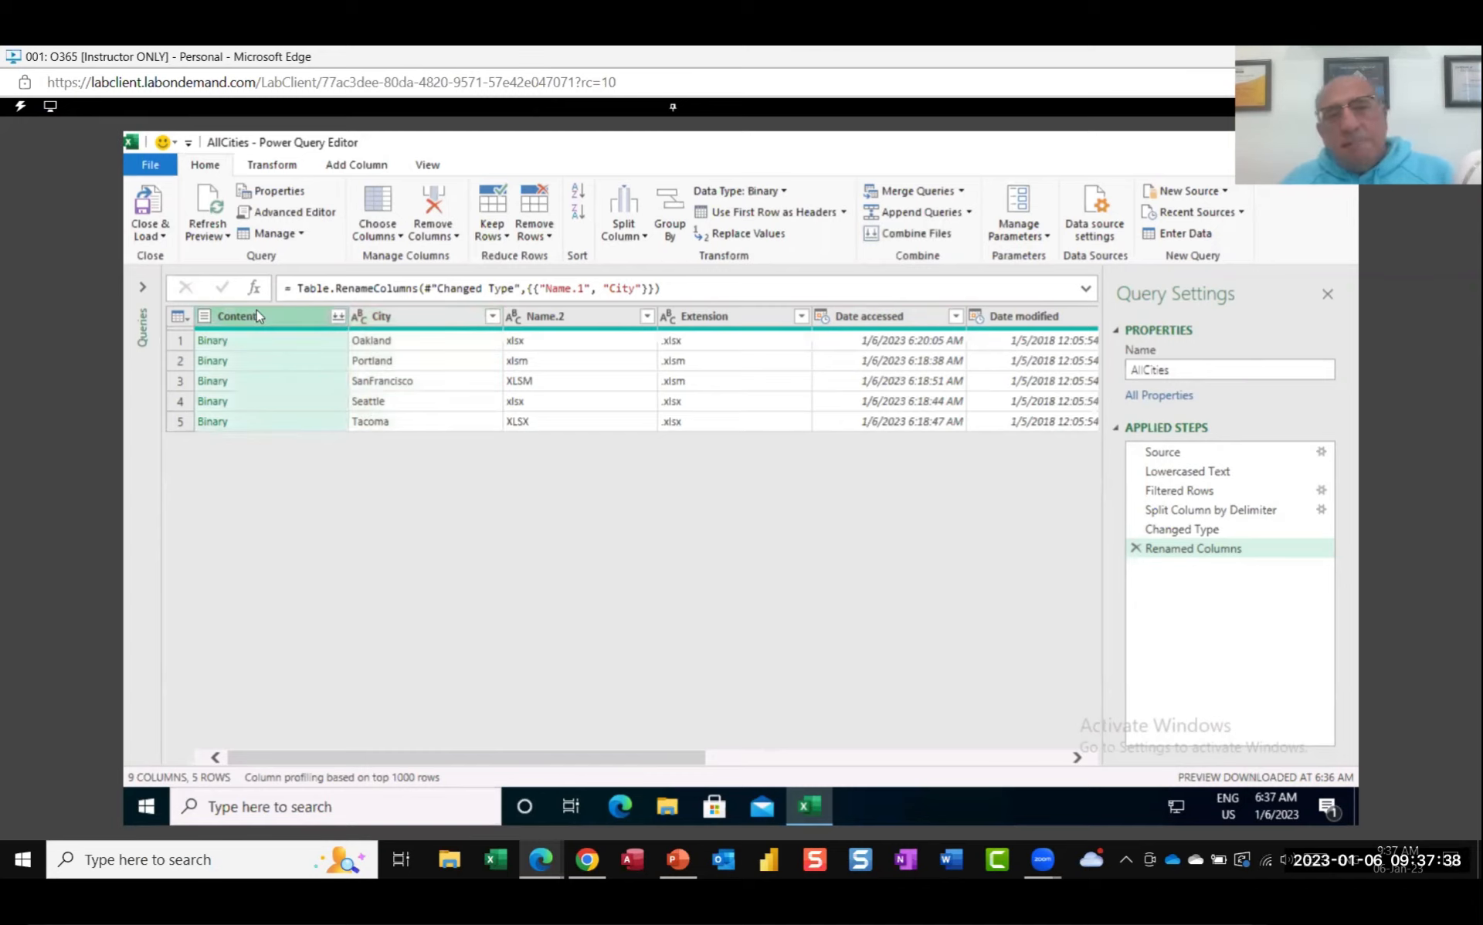
pyautogui.keyDown('ctrl'); pyautogui.click(441, 321); pyautogui.keyUp('ctrl')
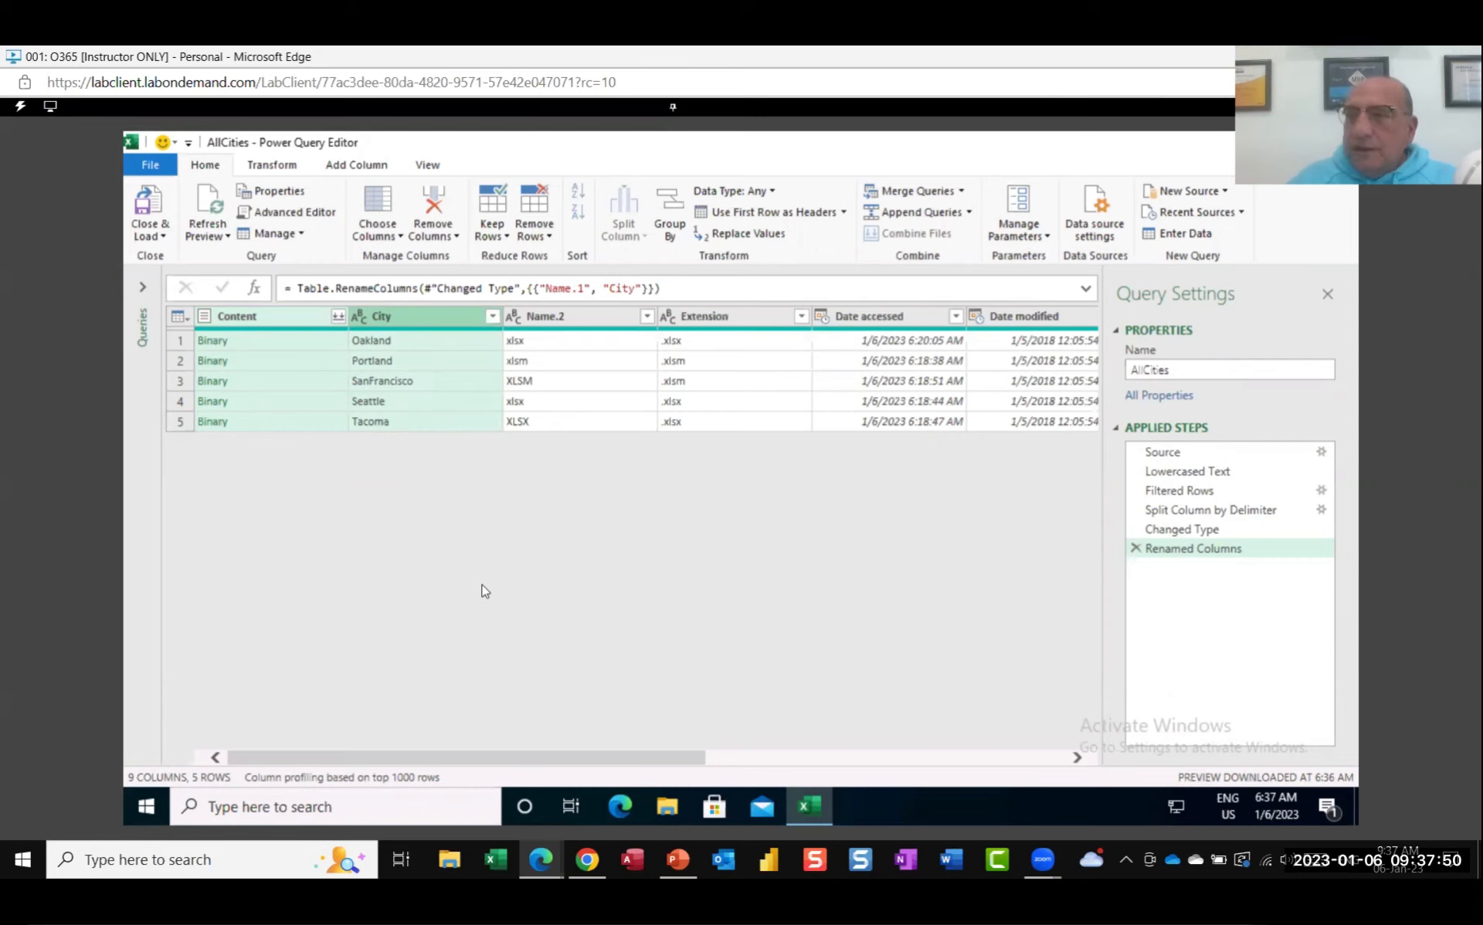
pyautogui.rightClick(416, 324)
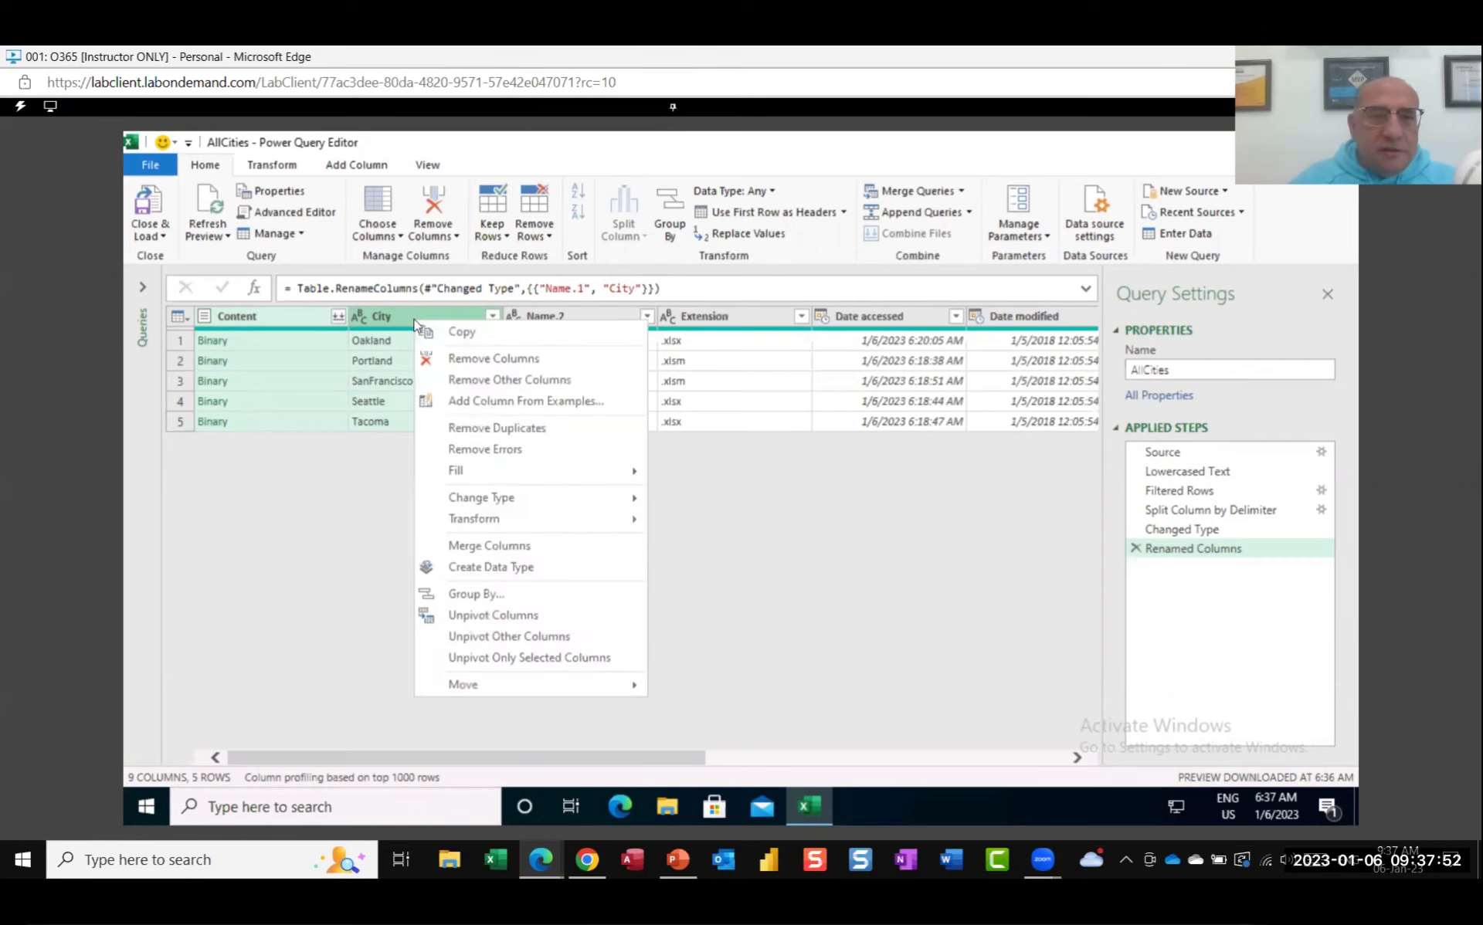
pyautogui.click(528, 386)
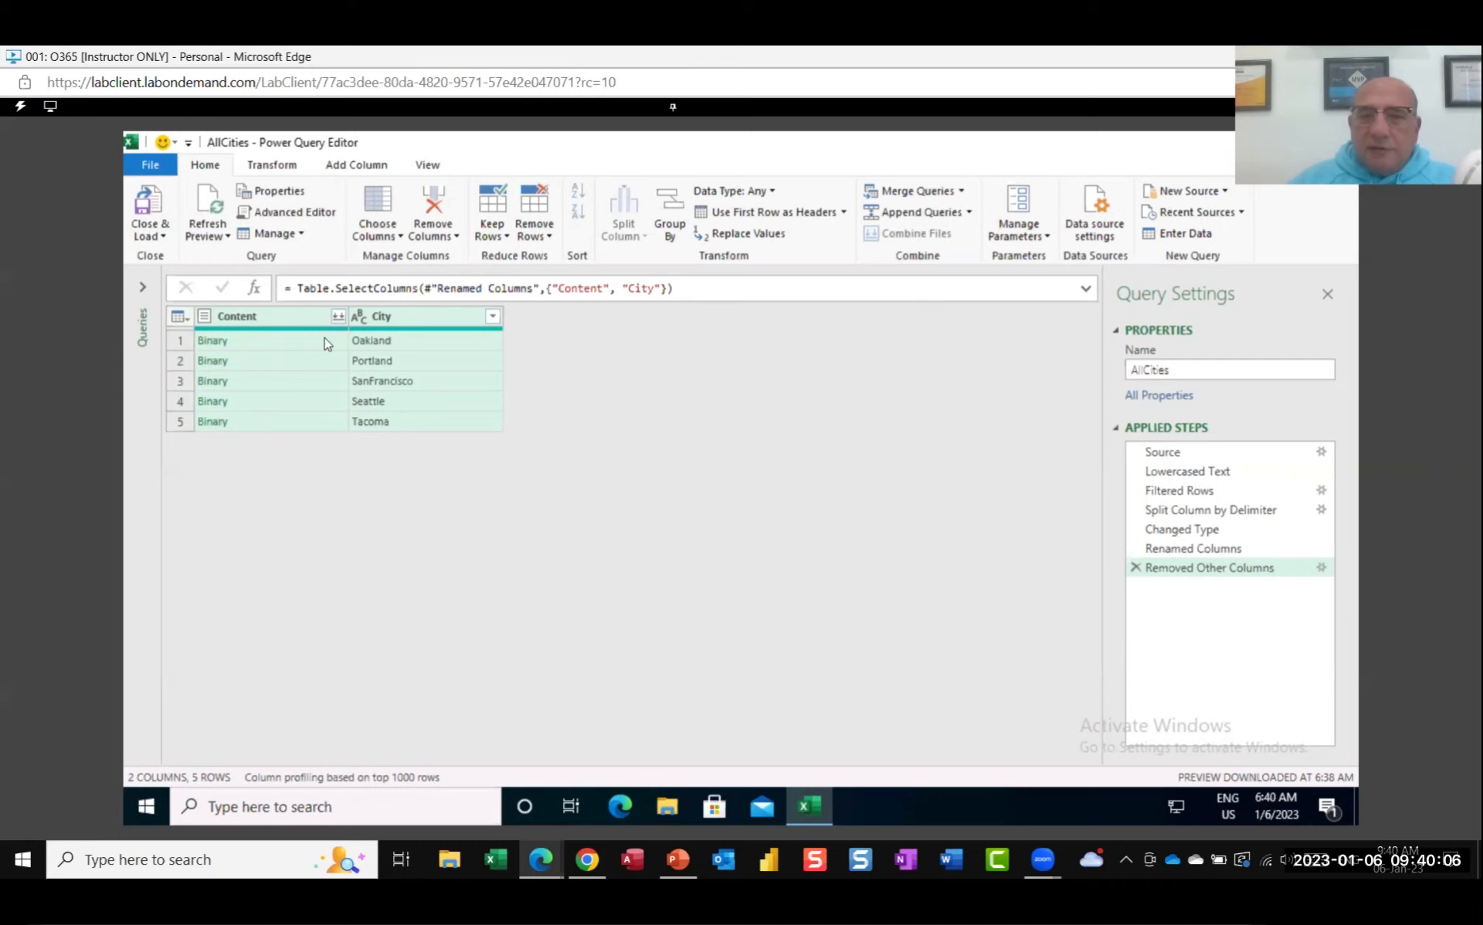
pyautogui.click(326, 366)
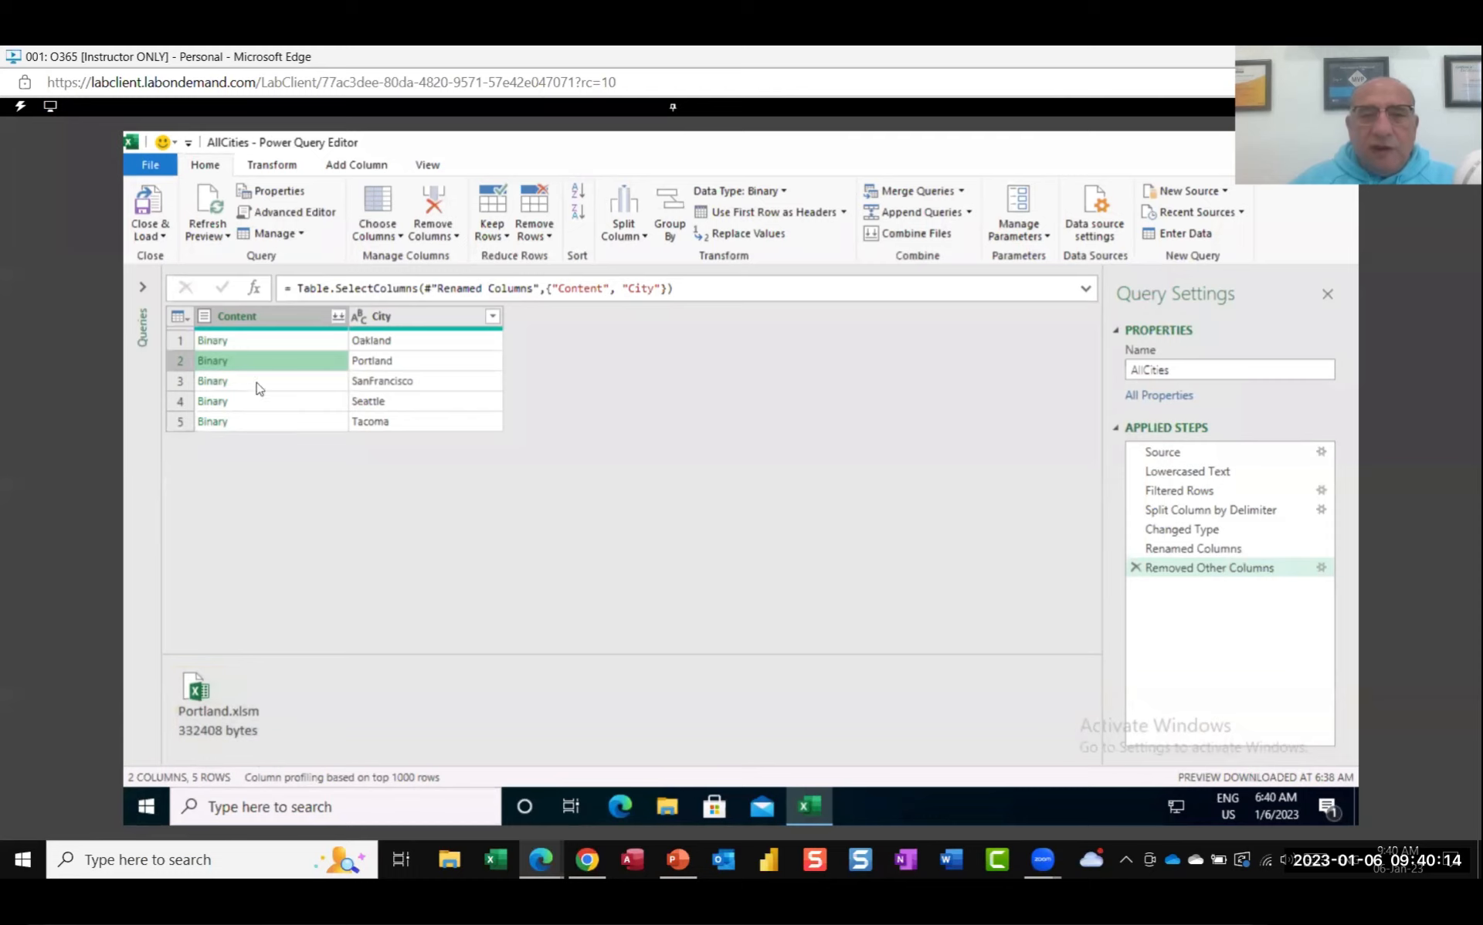
pyautogui.click(282, 318)
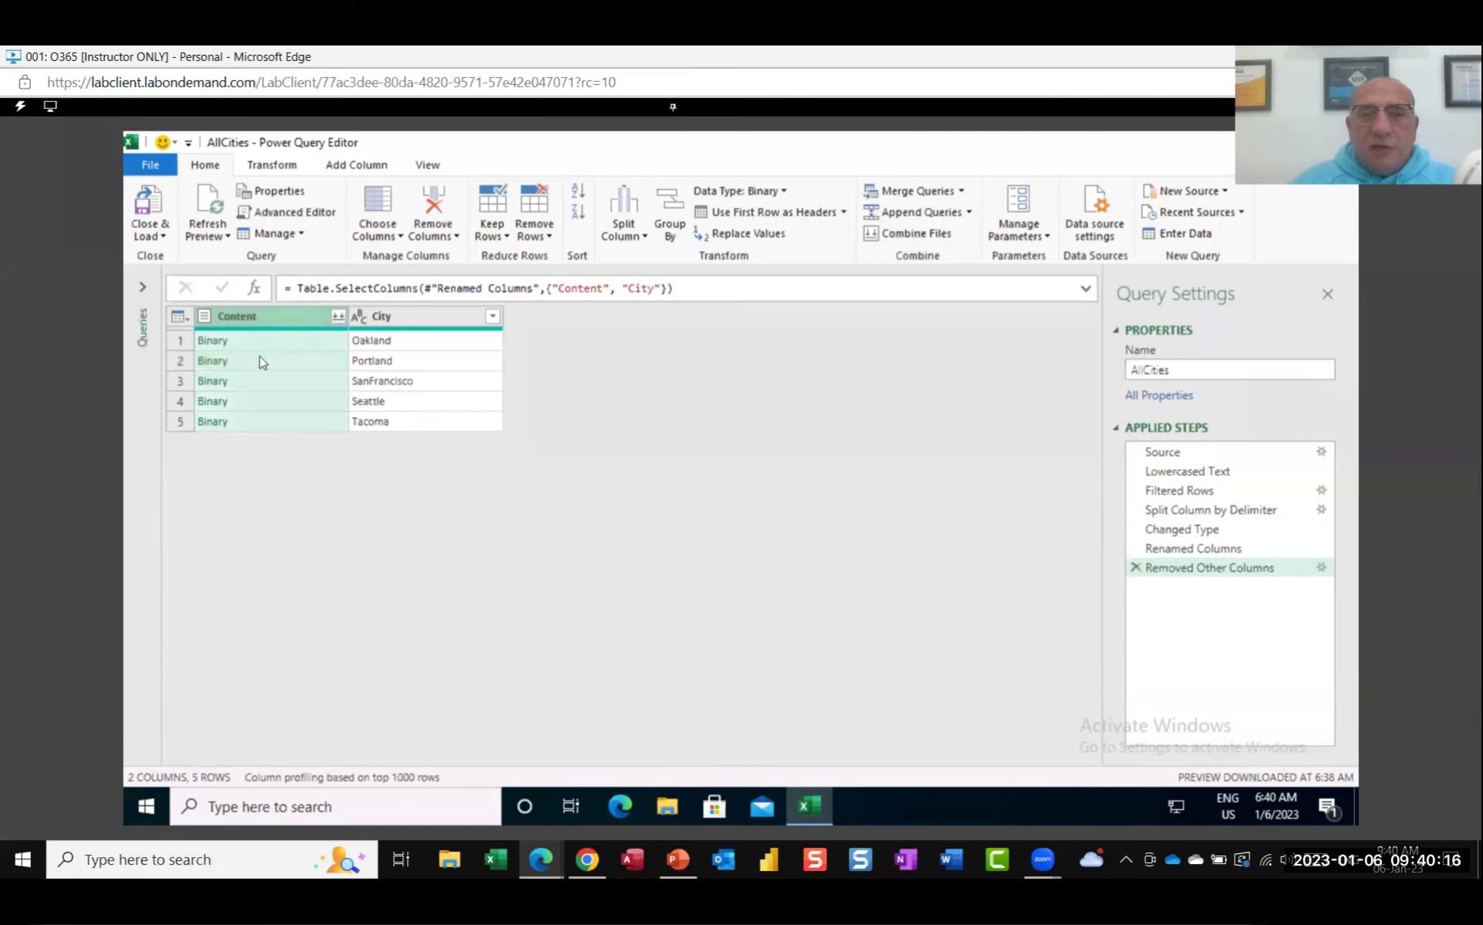
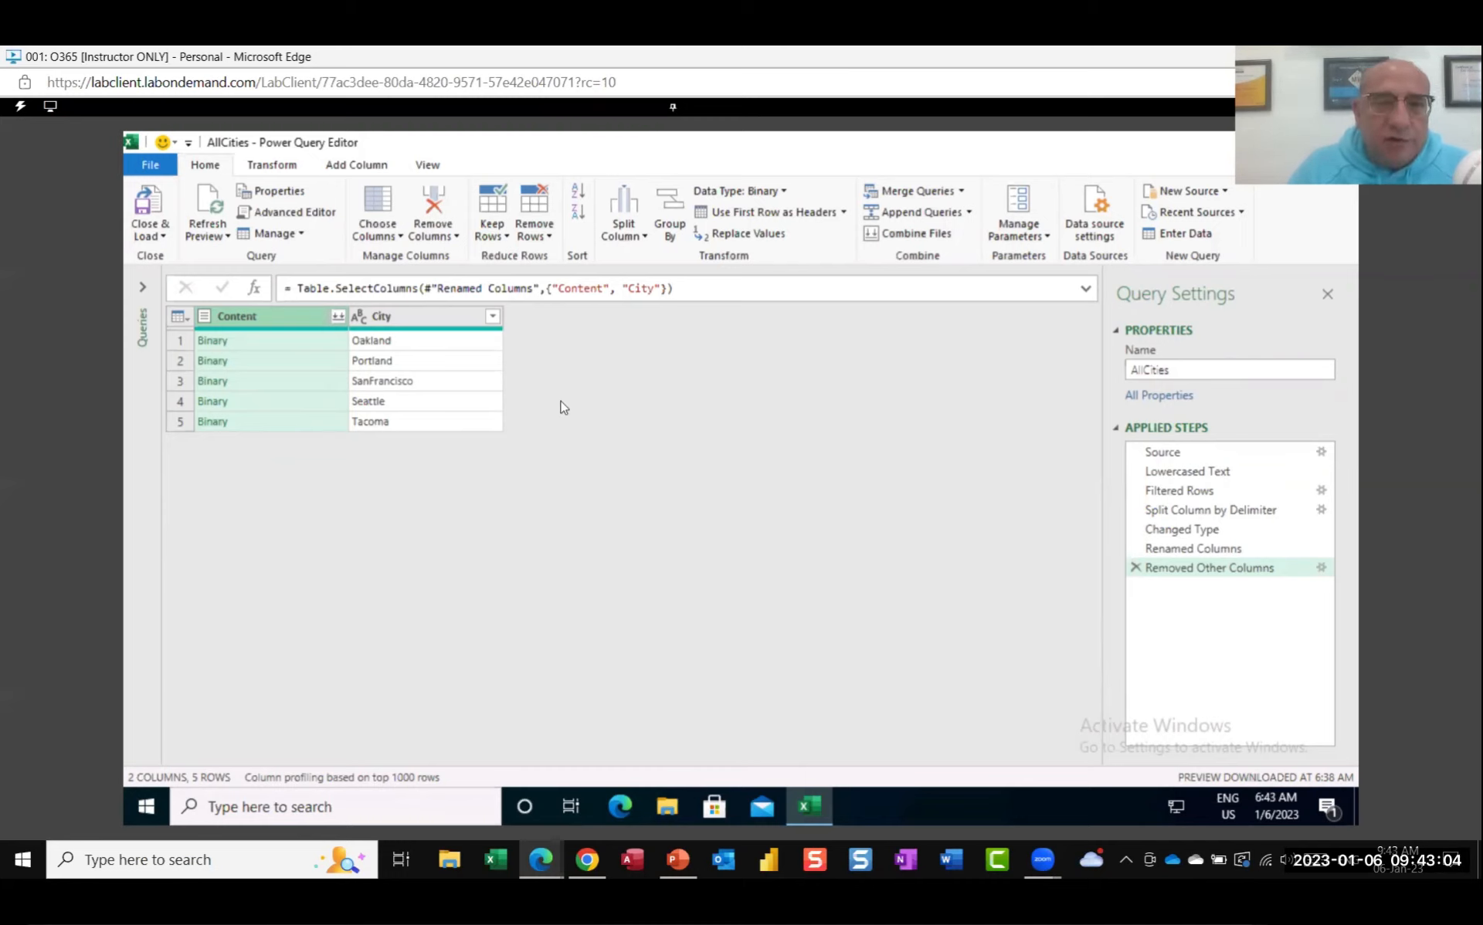
# Step: Start a new custom column and name it GetExcelObjects
pyautogui.click(367, 169)
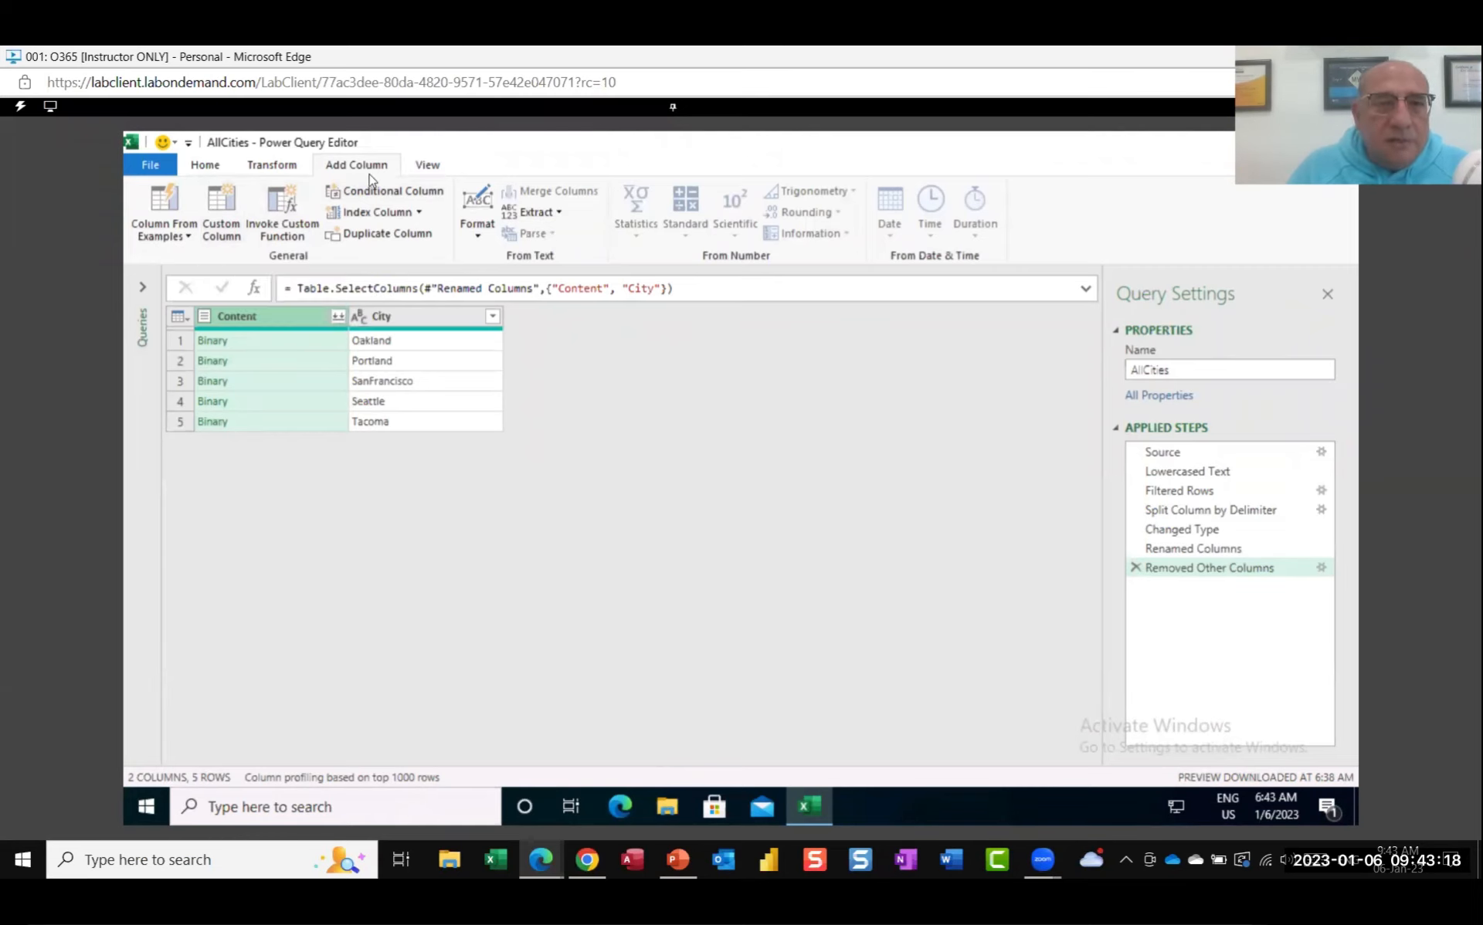
pyautogui.click(231, 229)
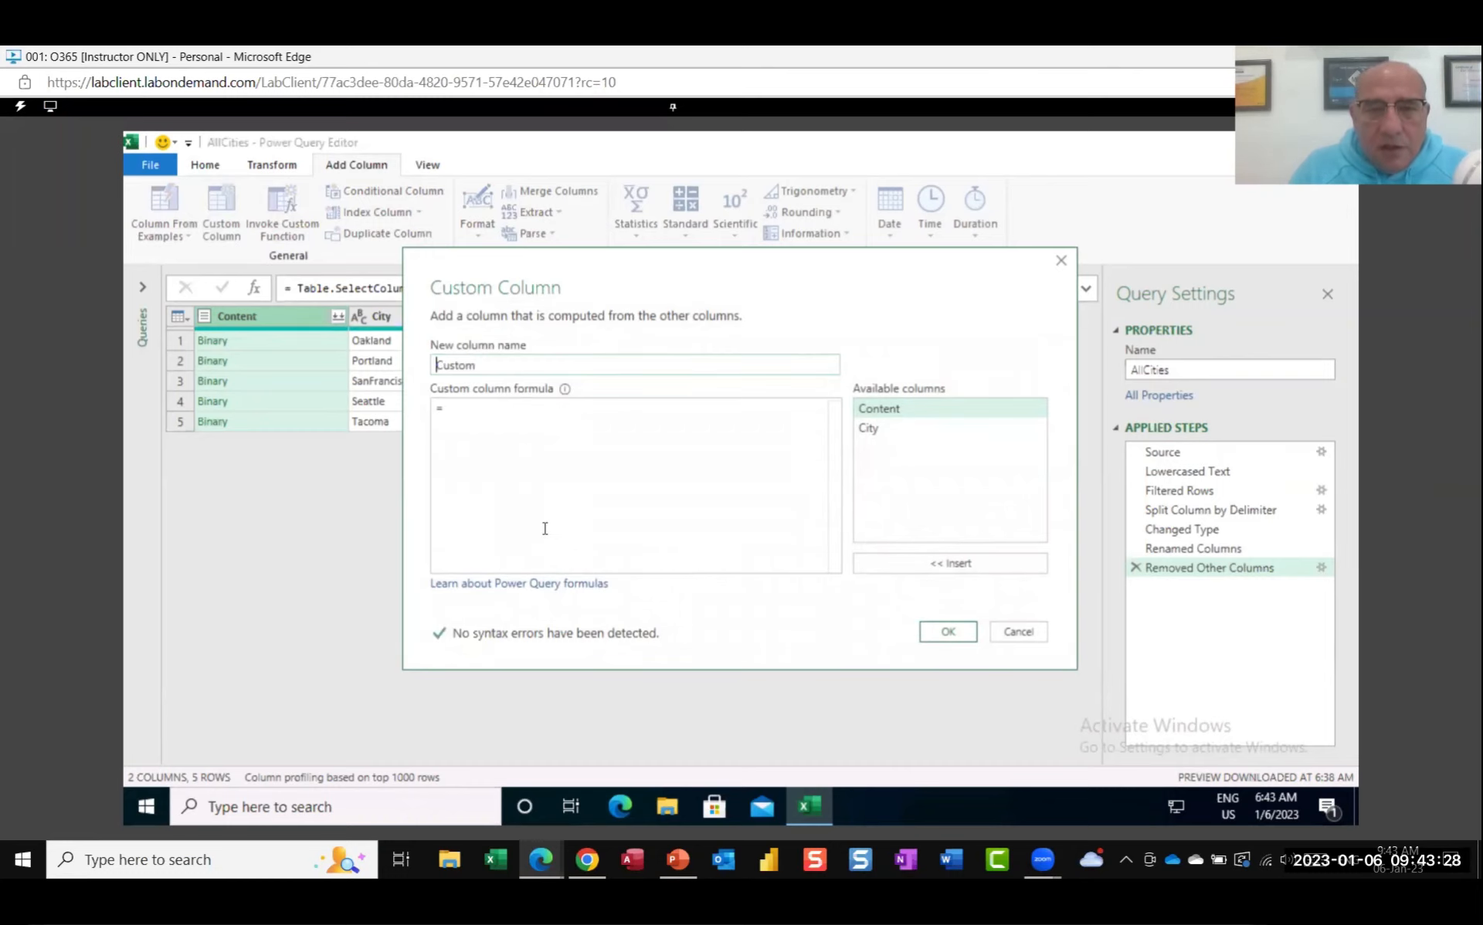
pyautogui.doubleClick(500, 365)
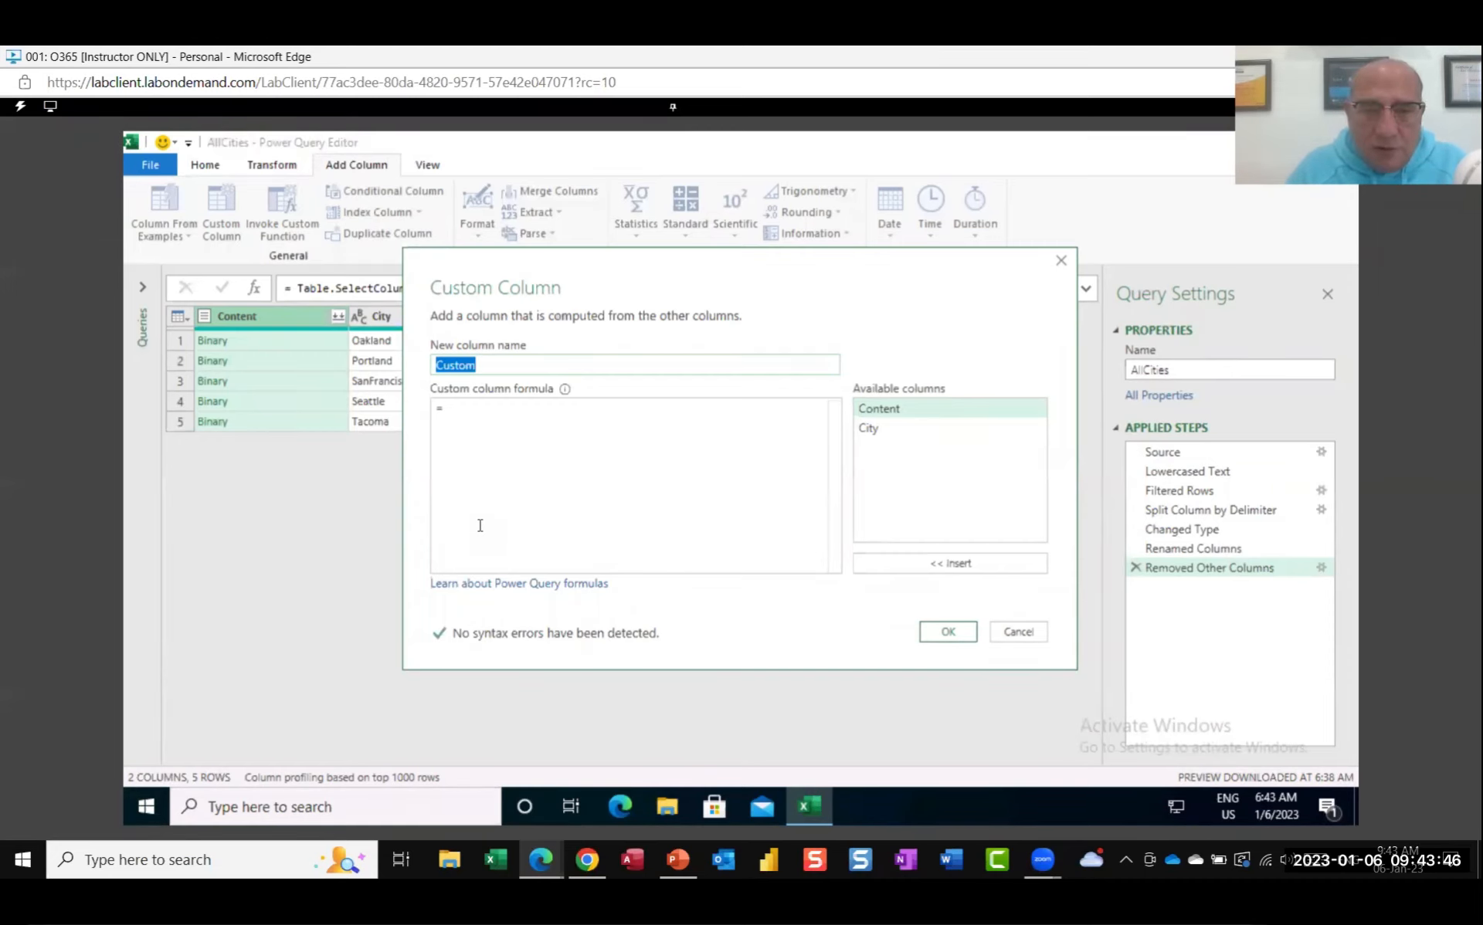
pyautogui.write('Get')
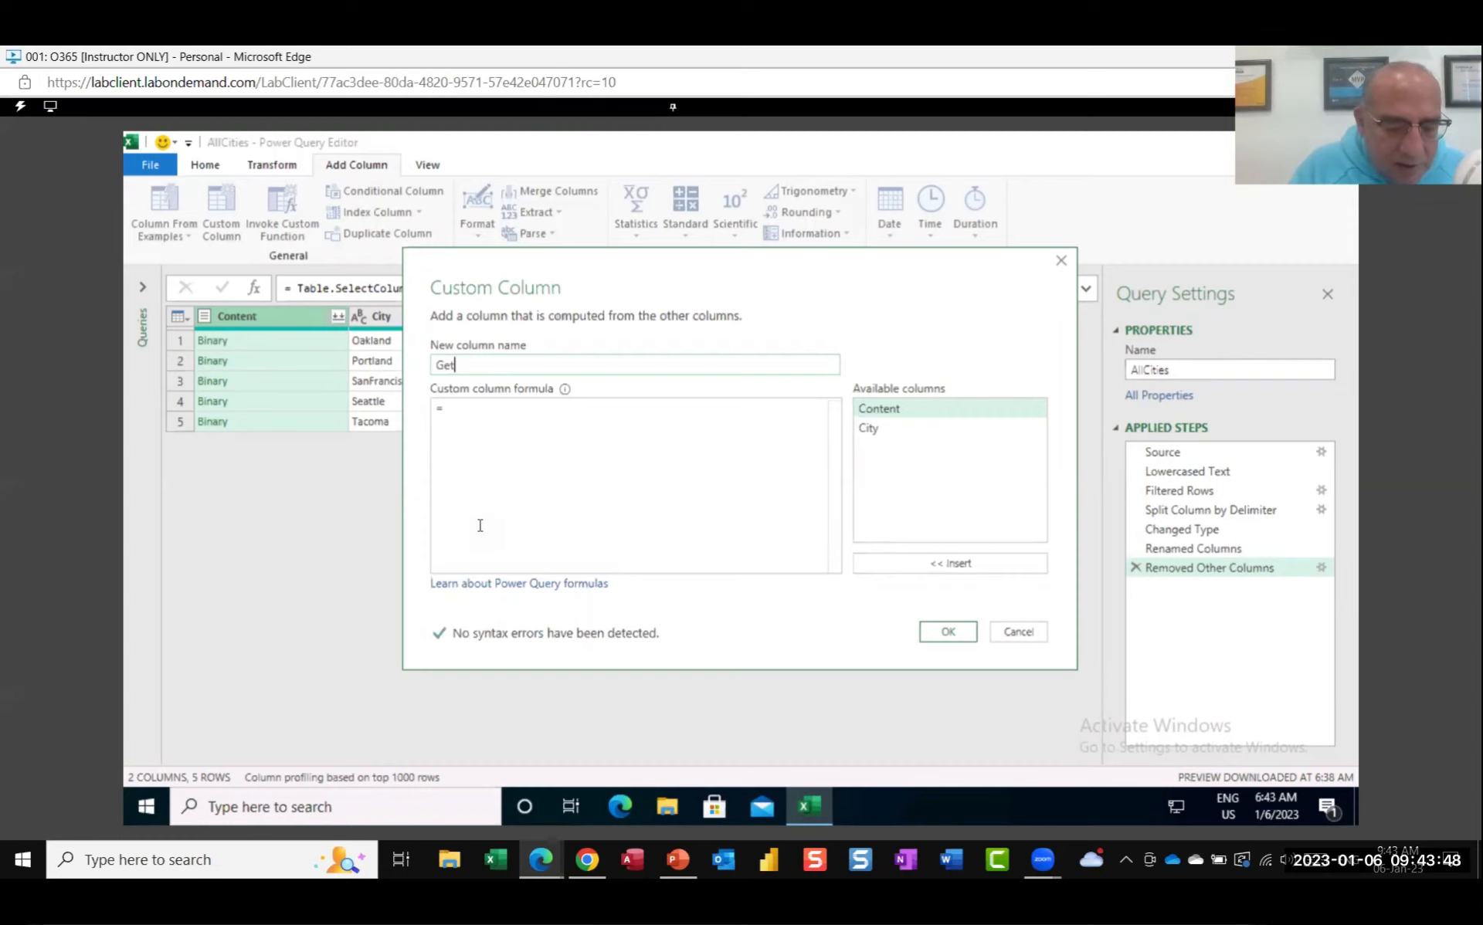
pyautogui.write('Excel')
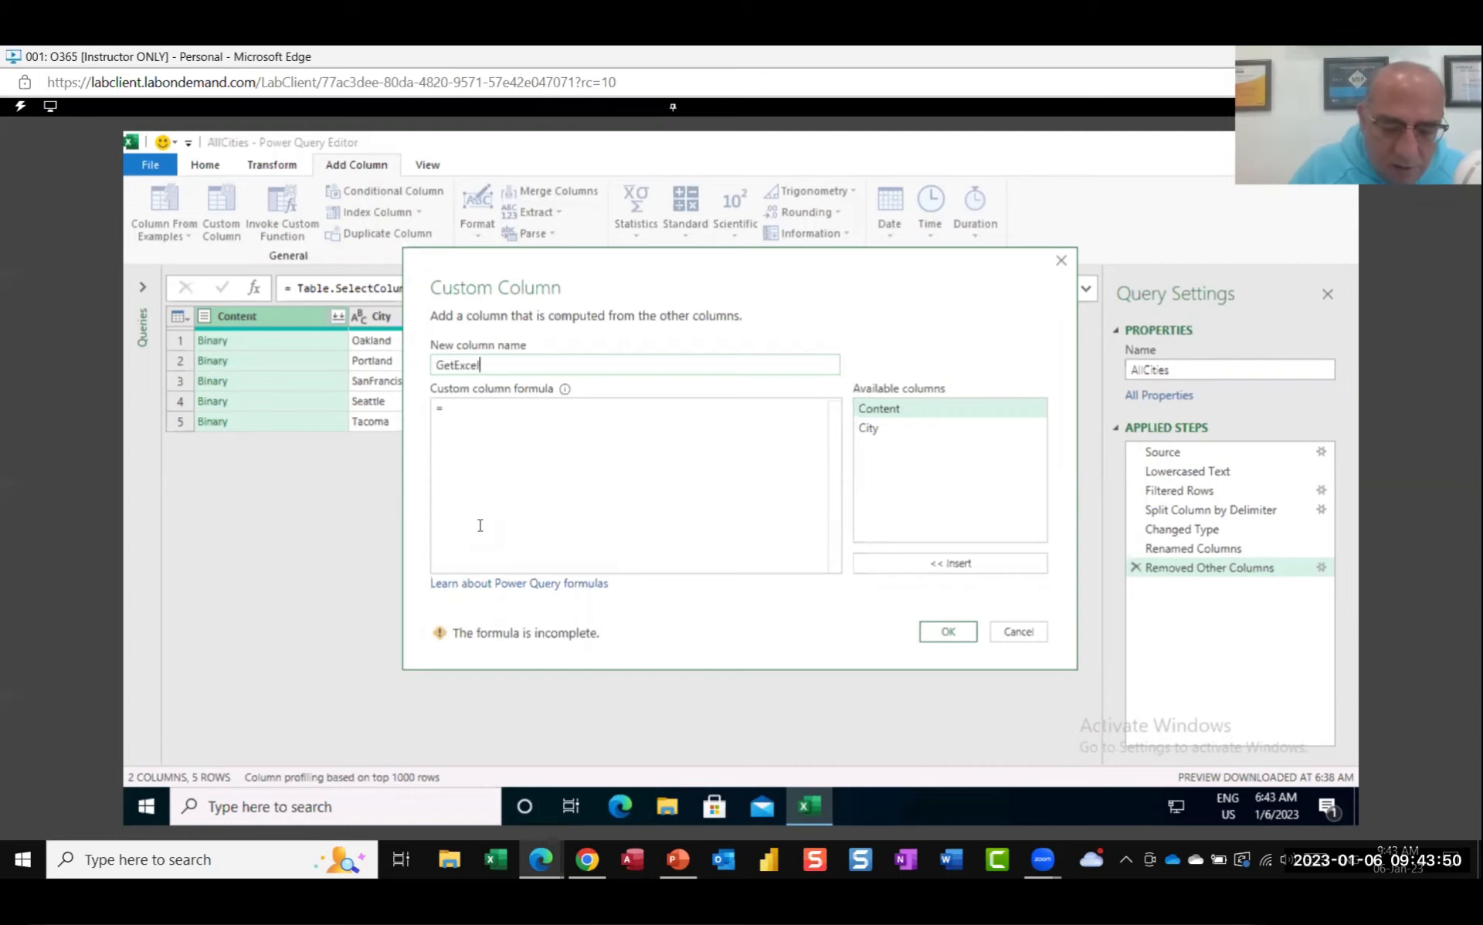
pyautogui.write('Obje')
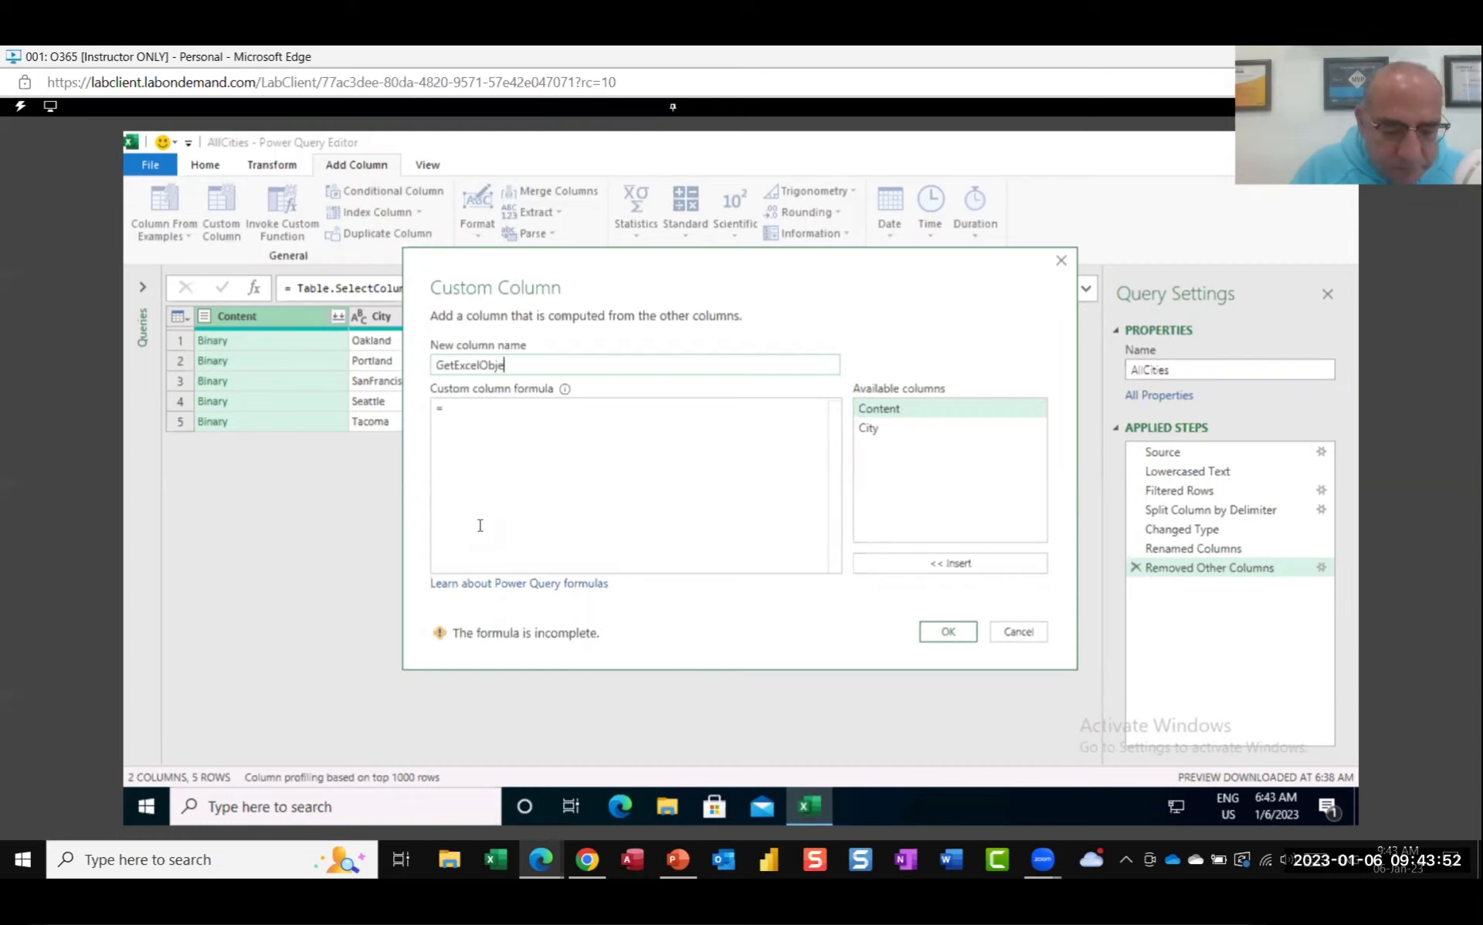
pyautogui.write('cts')
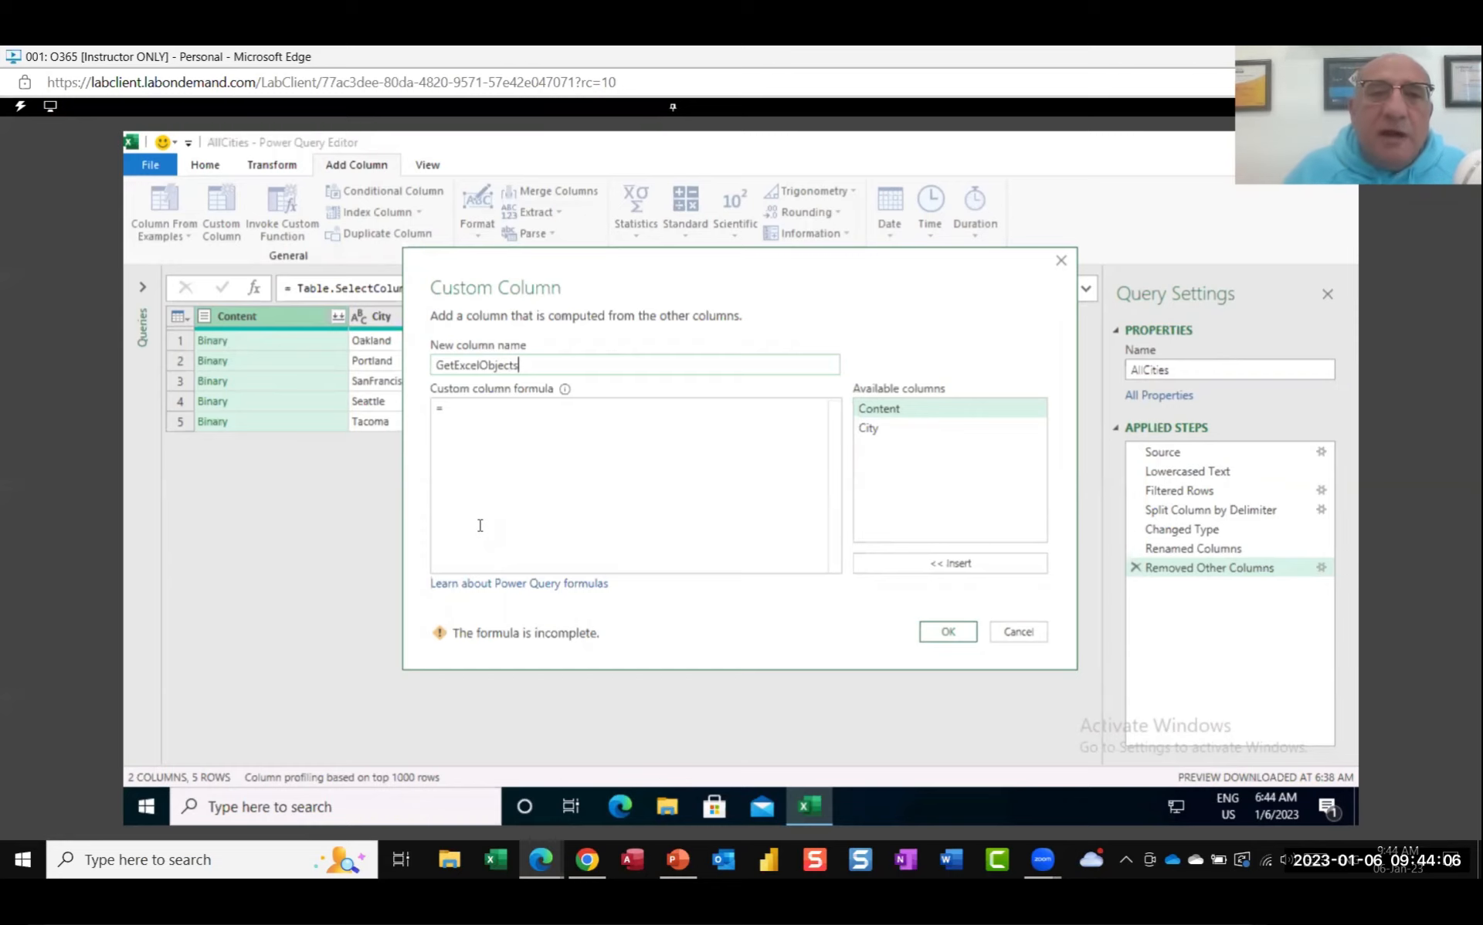
# Step: Enter the custom column formula Excel.Workbook([Content]), inserting Content from the available columns
pyautogui.click(454, 410)
pyautogui.click(454, 409)
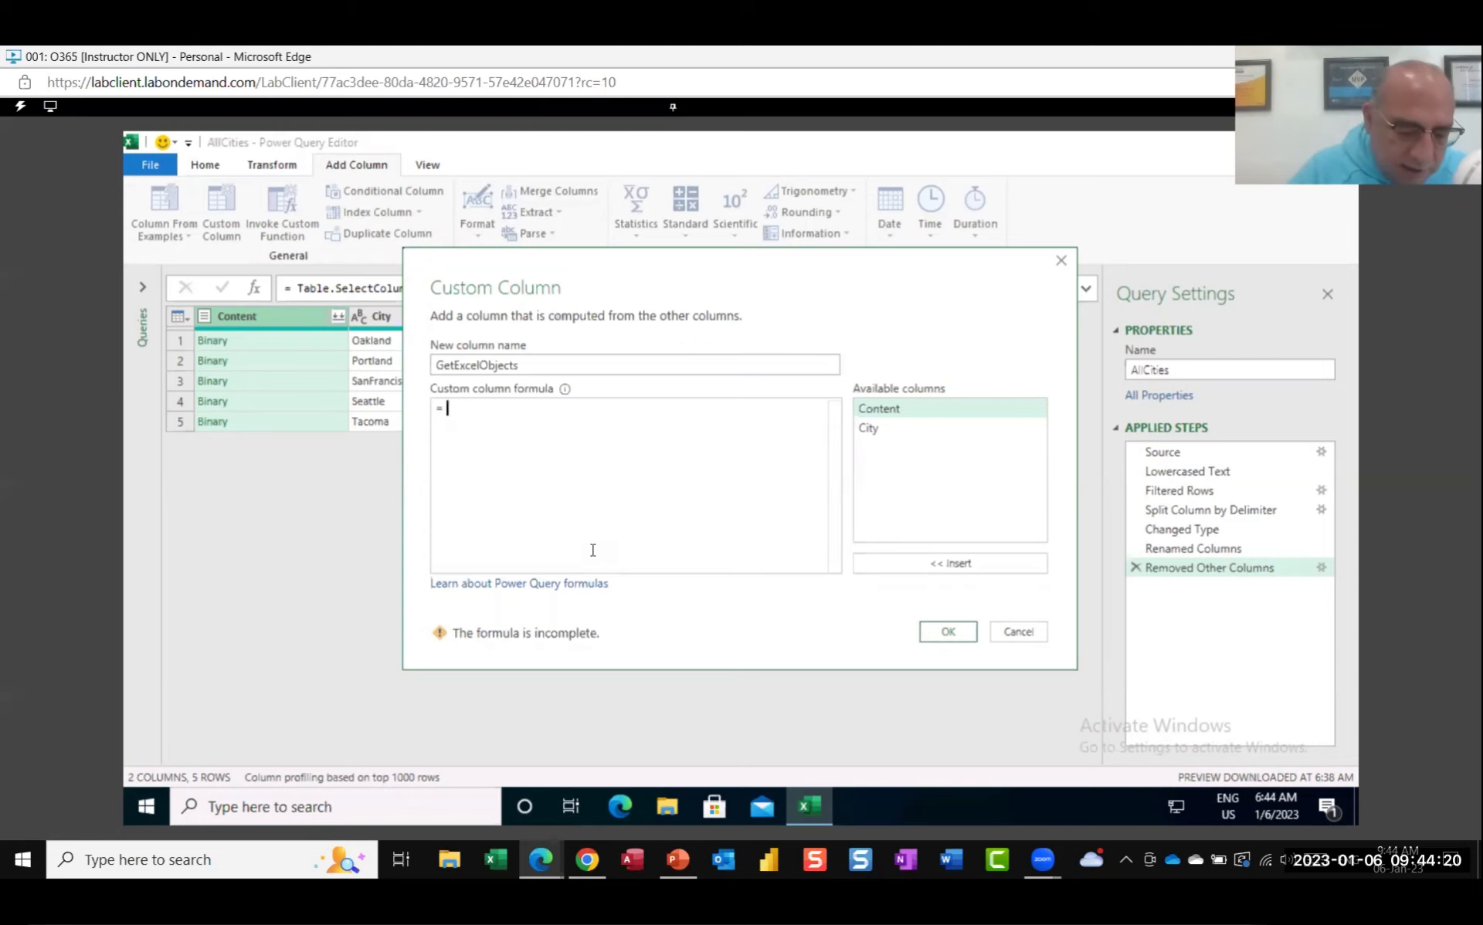
pyautogui.write('Excel')
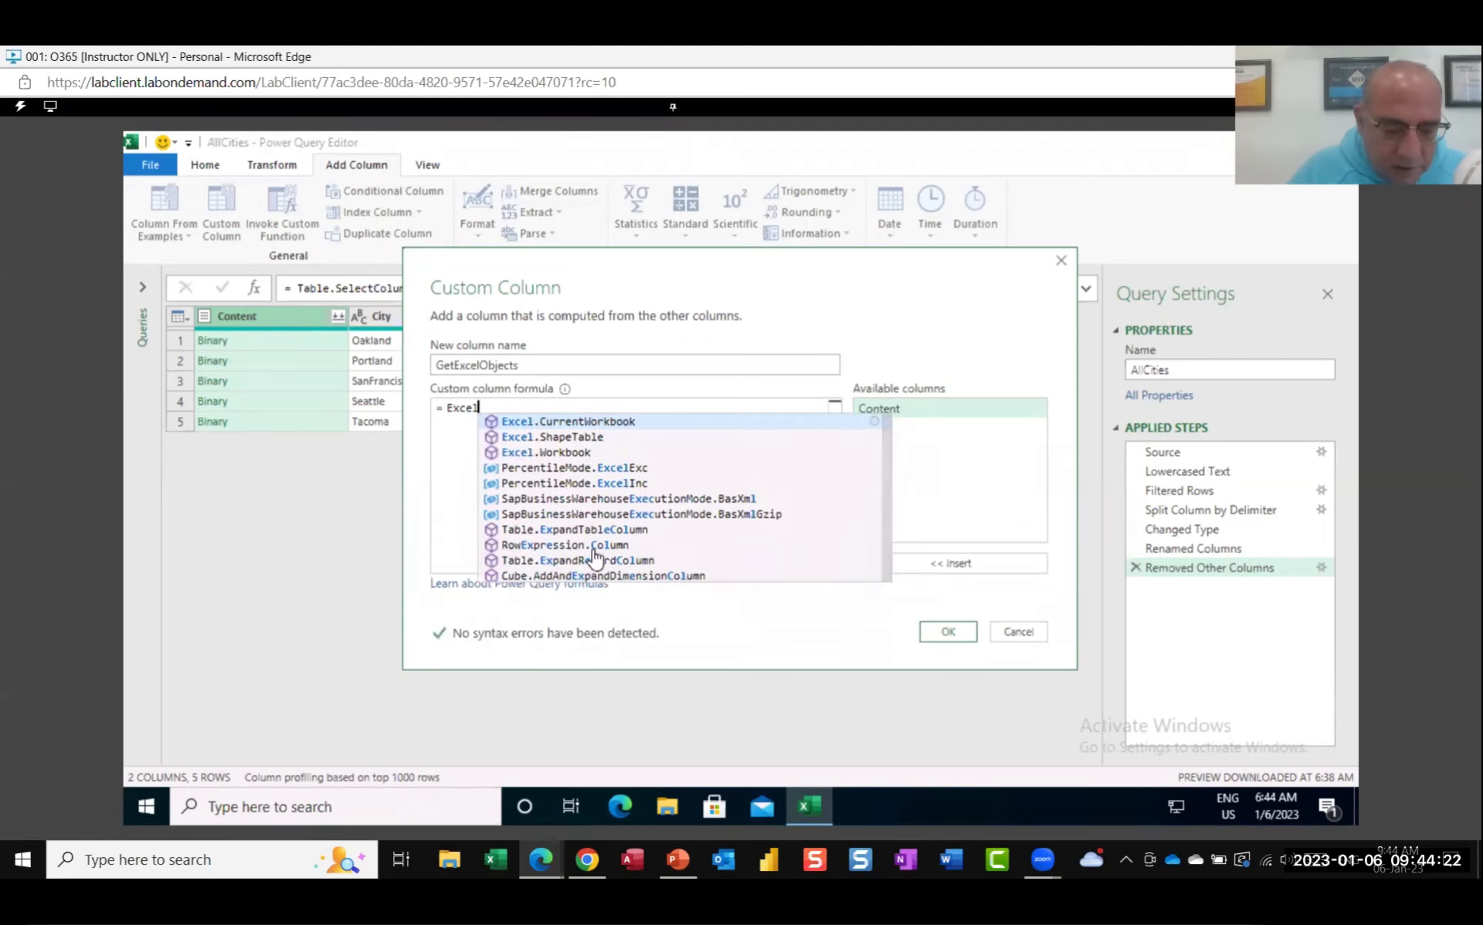
pyautogui.write('.Workbook')
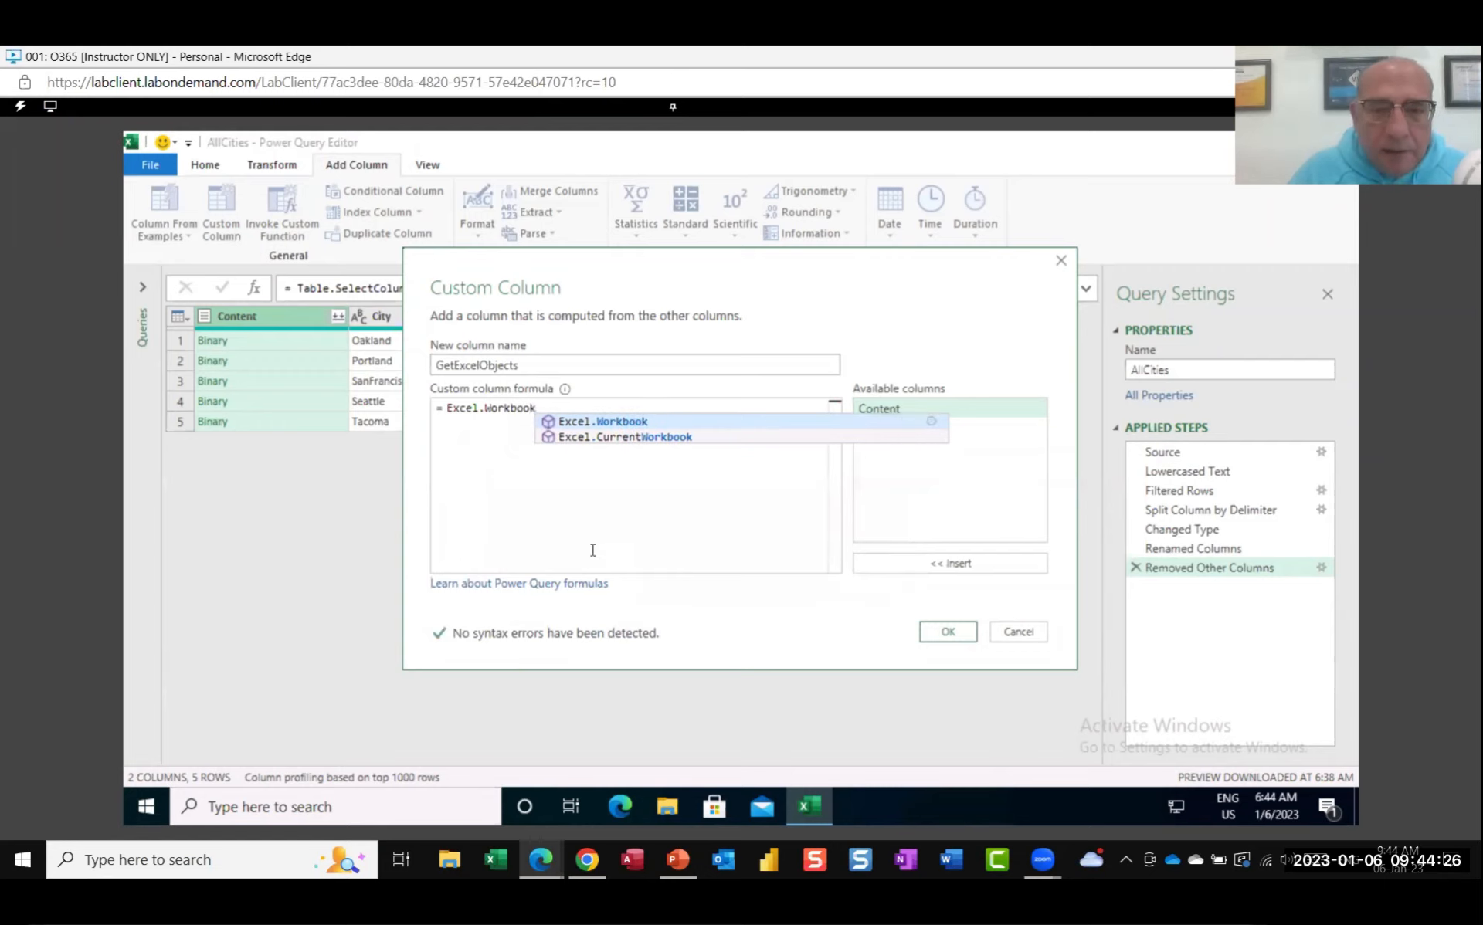
pyautogui.write('(')
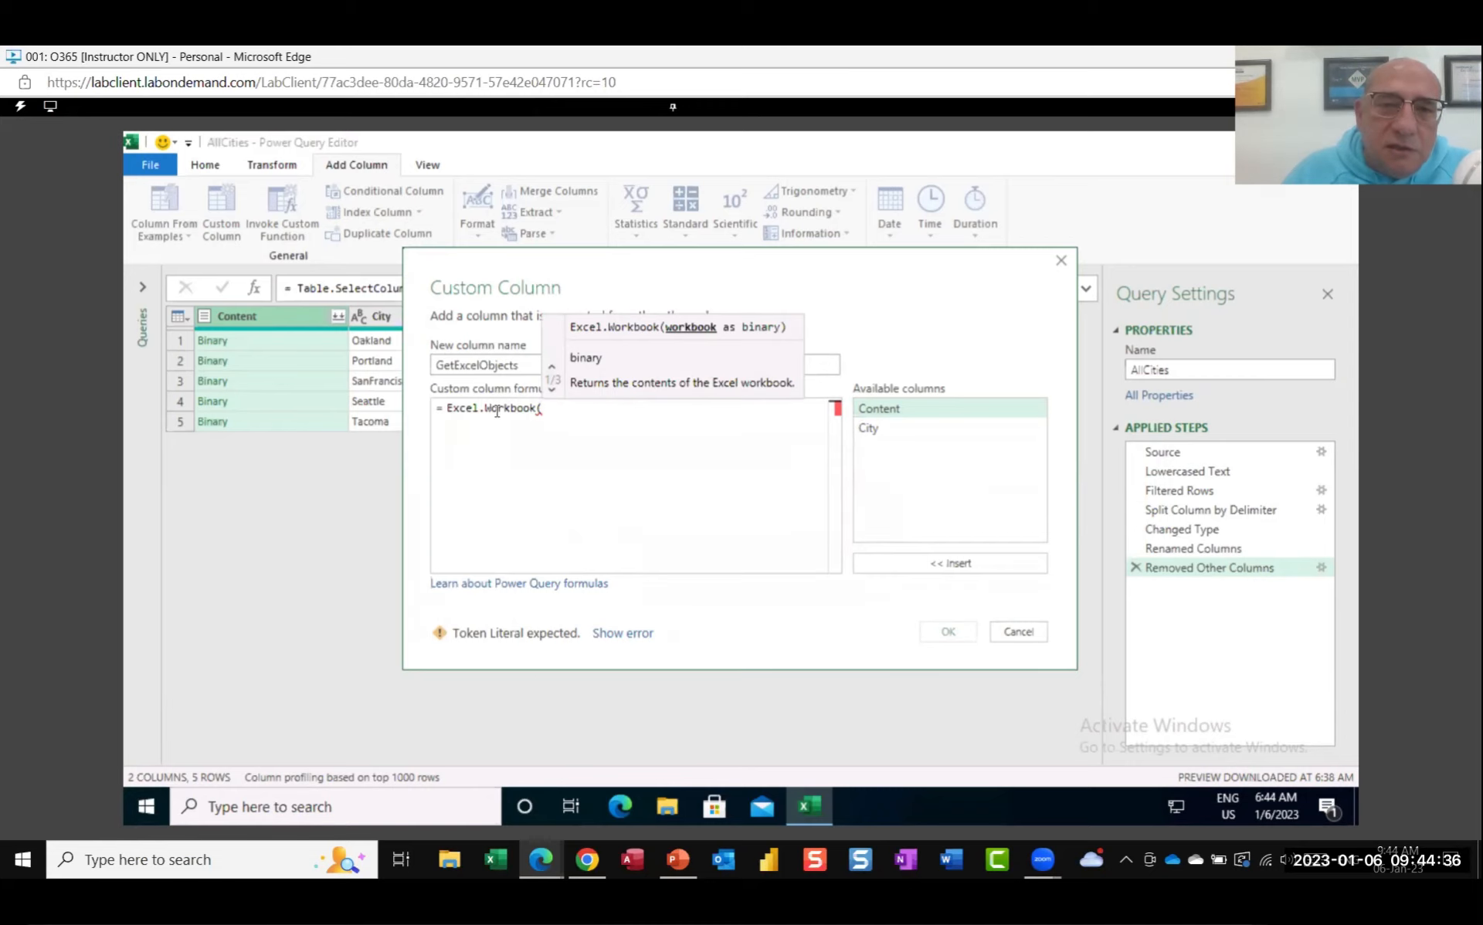
pyautogui.moveTo(497, 412)
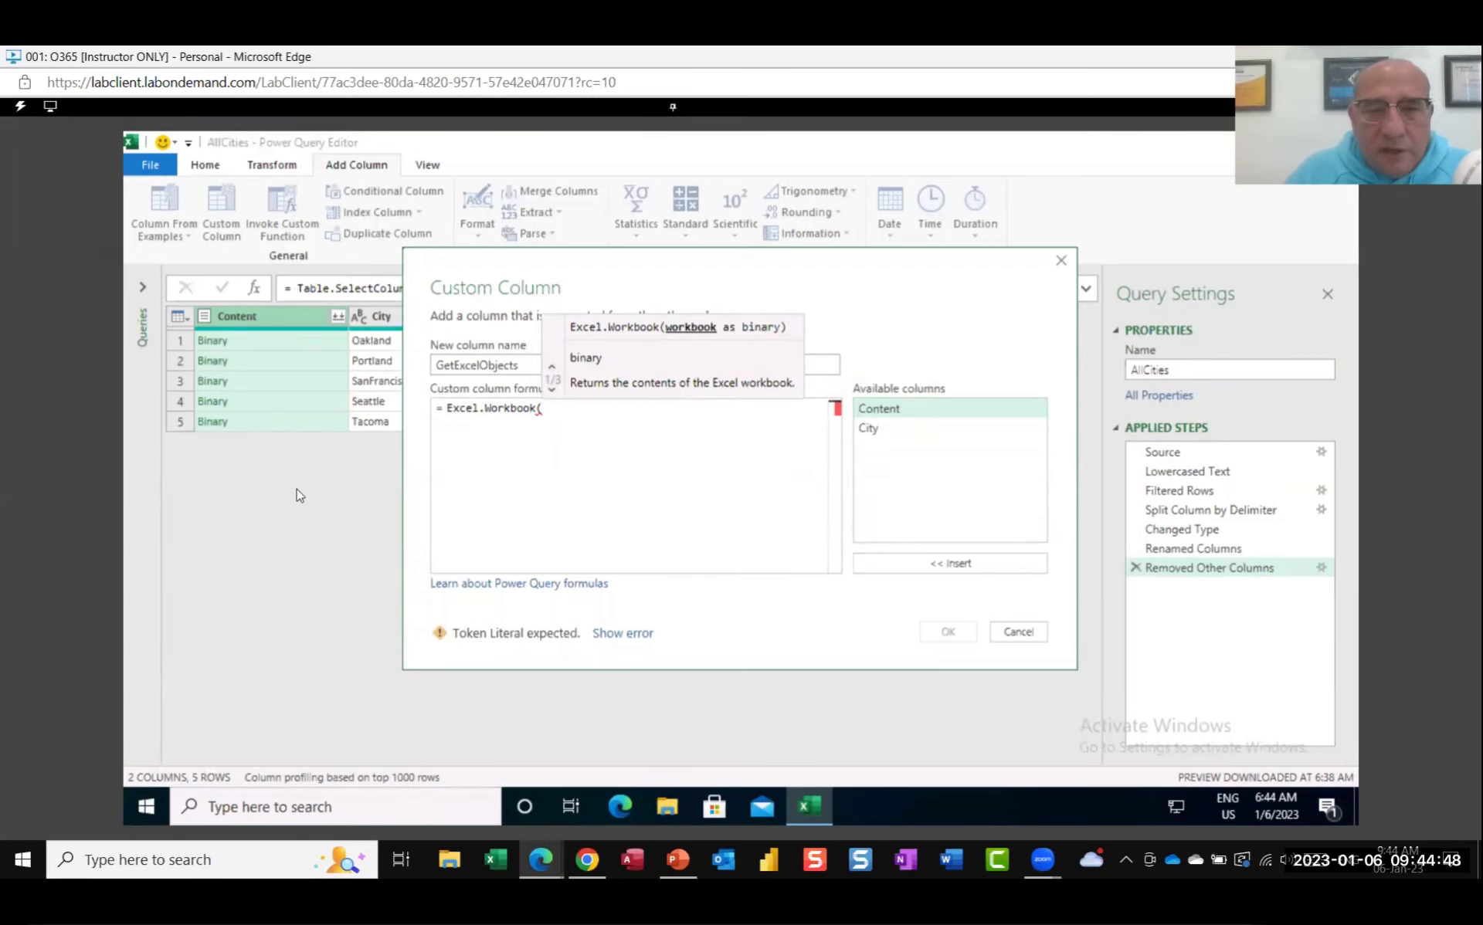
pyautogui.doubleClick(877, 409)
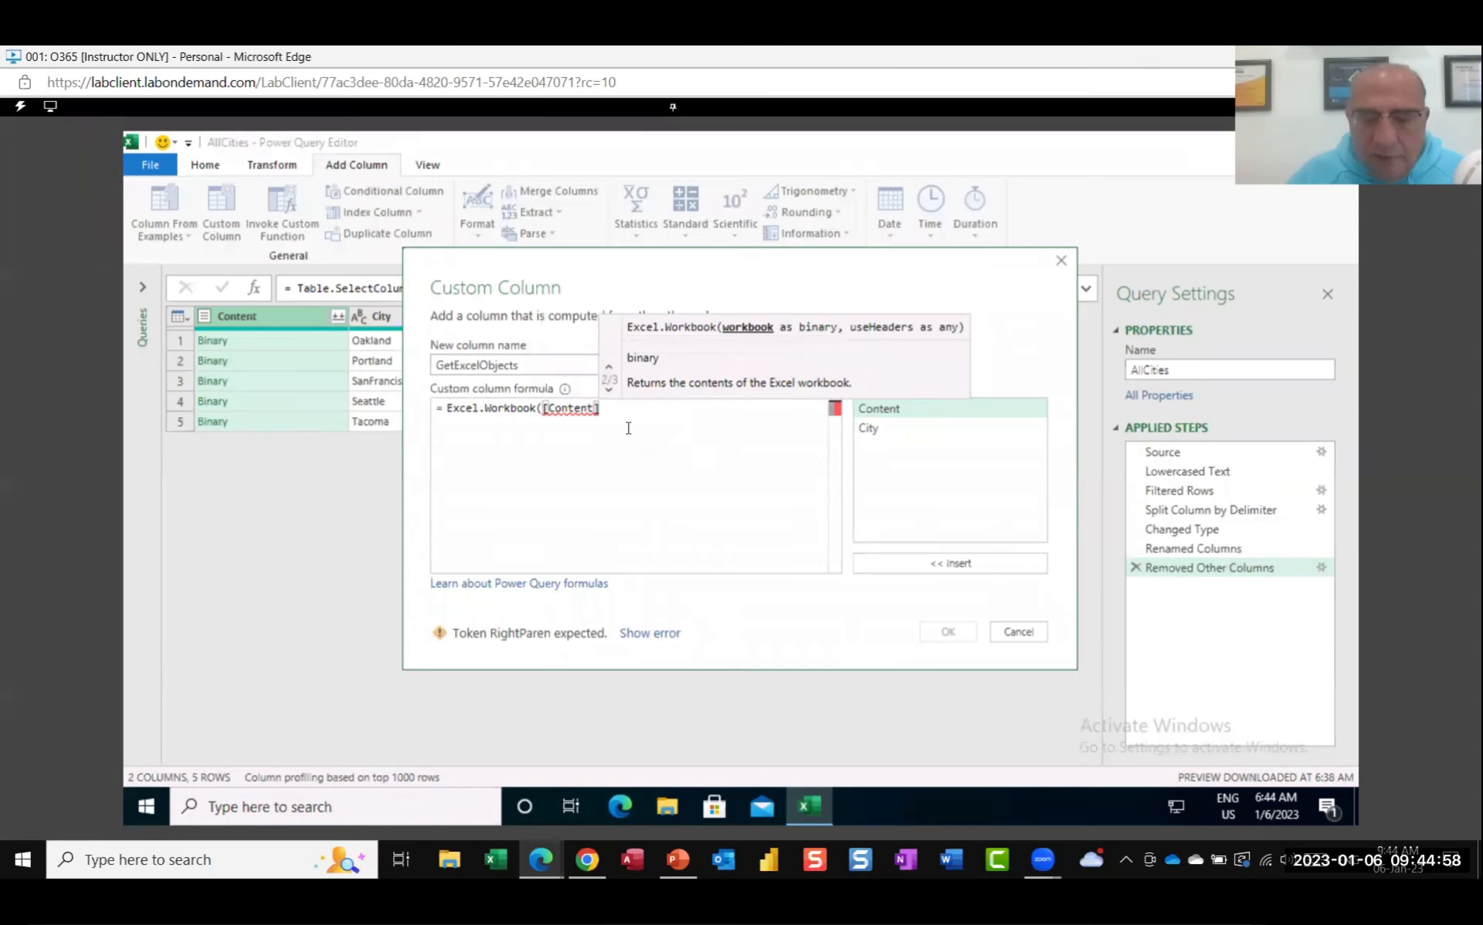
pyautogui.write(')')
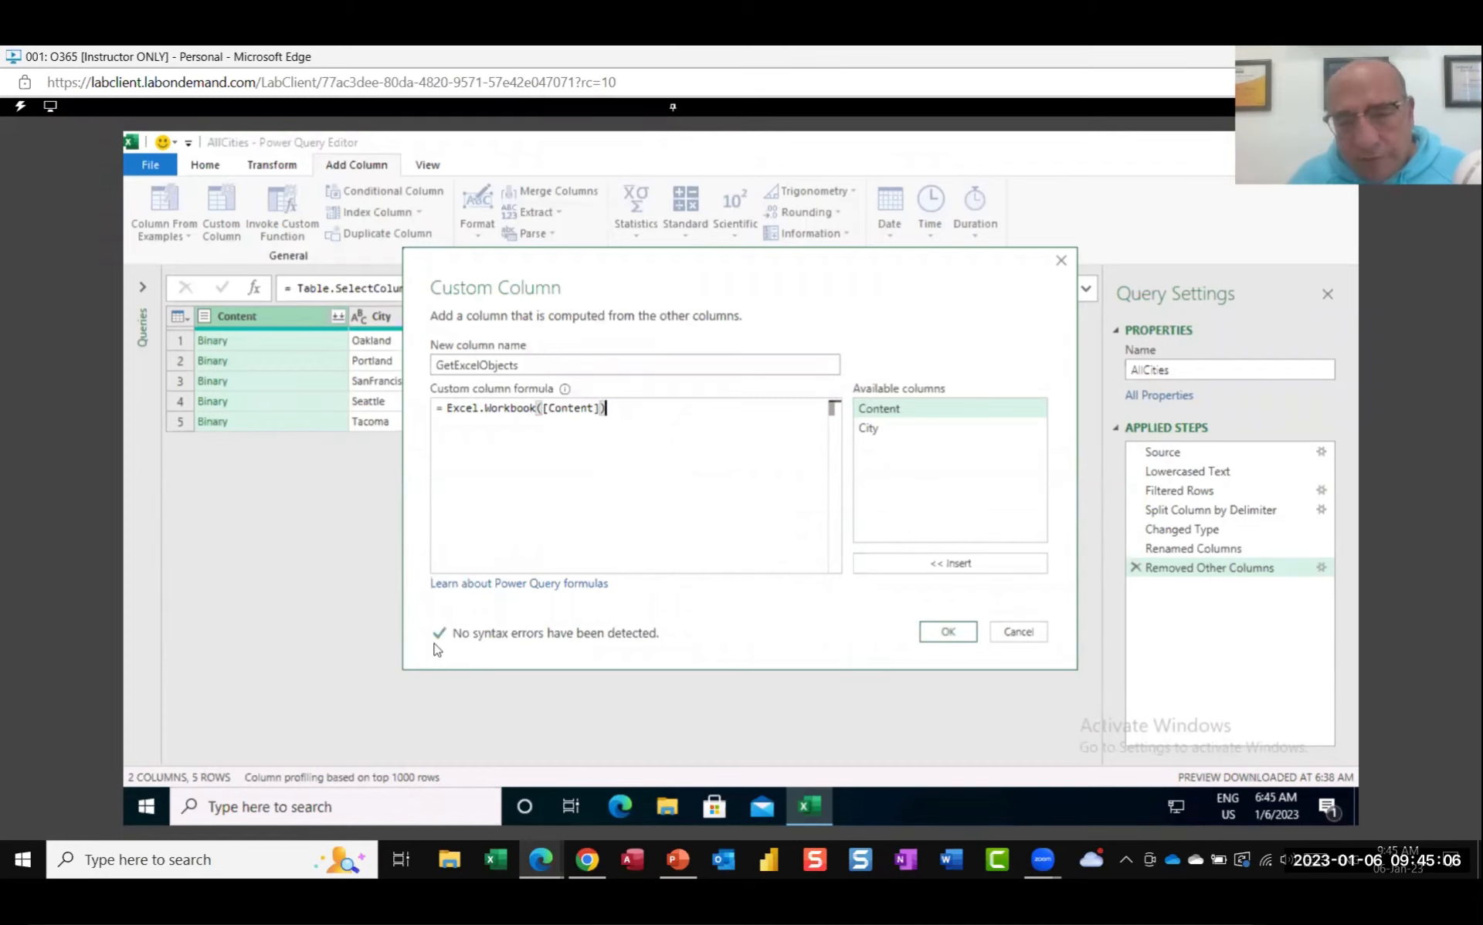
# Step: Extend the formula to Excel.Workbook([Content],true) so that headers are used, and create the custom column
pyautogui.press('BackSpace')
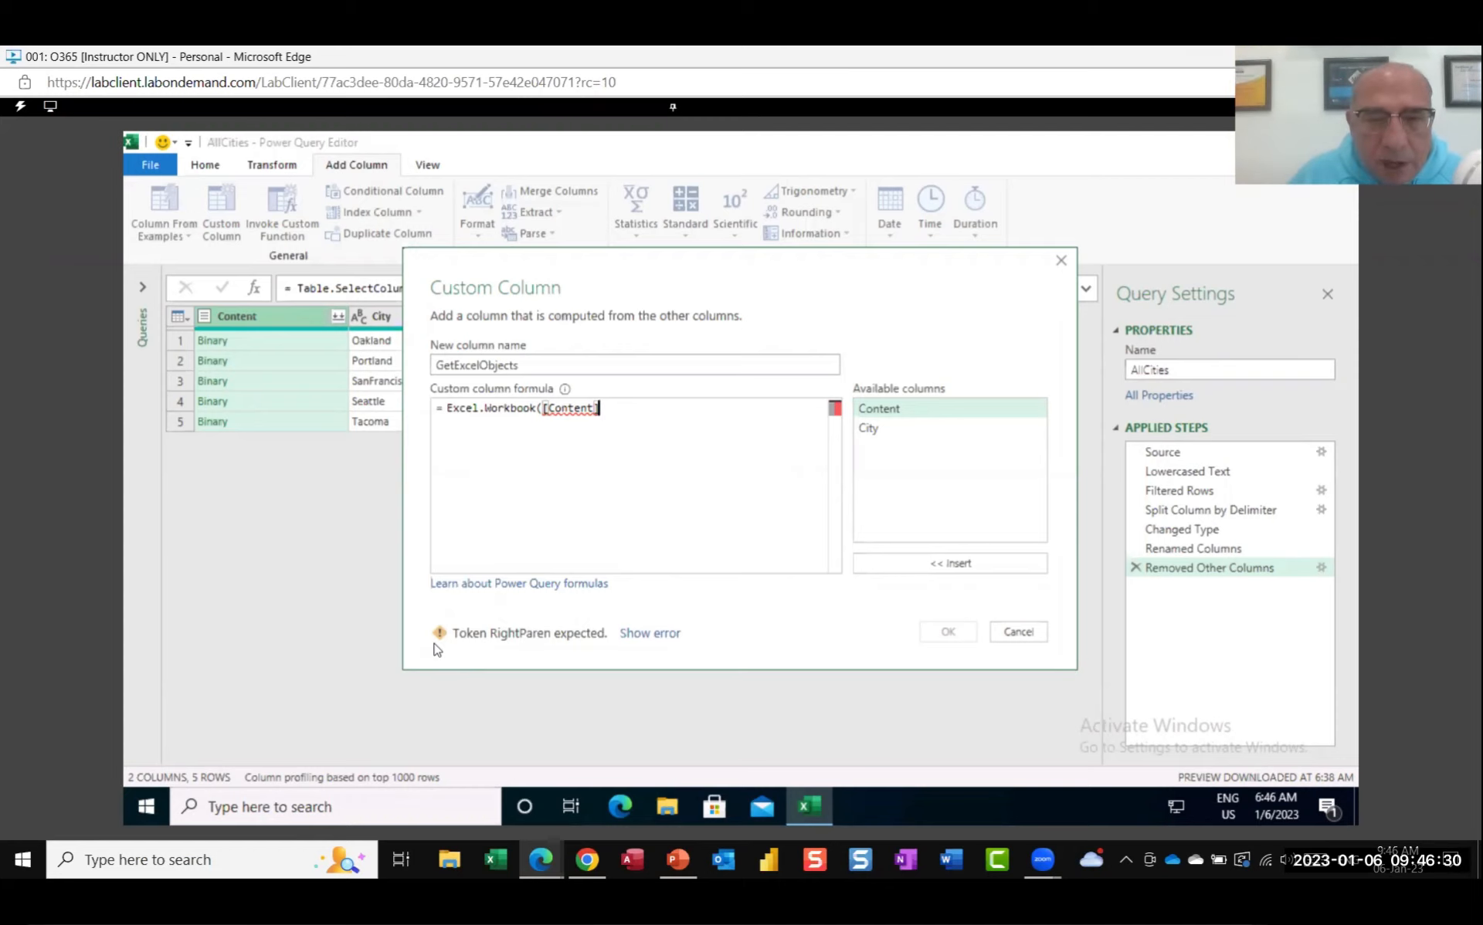
pyautogui.write(',')
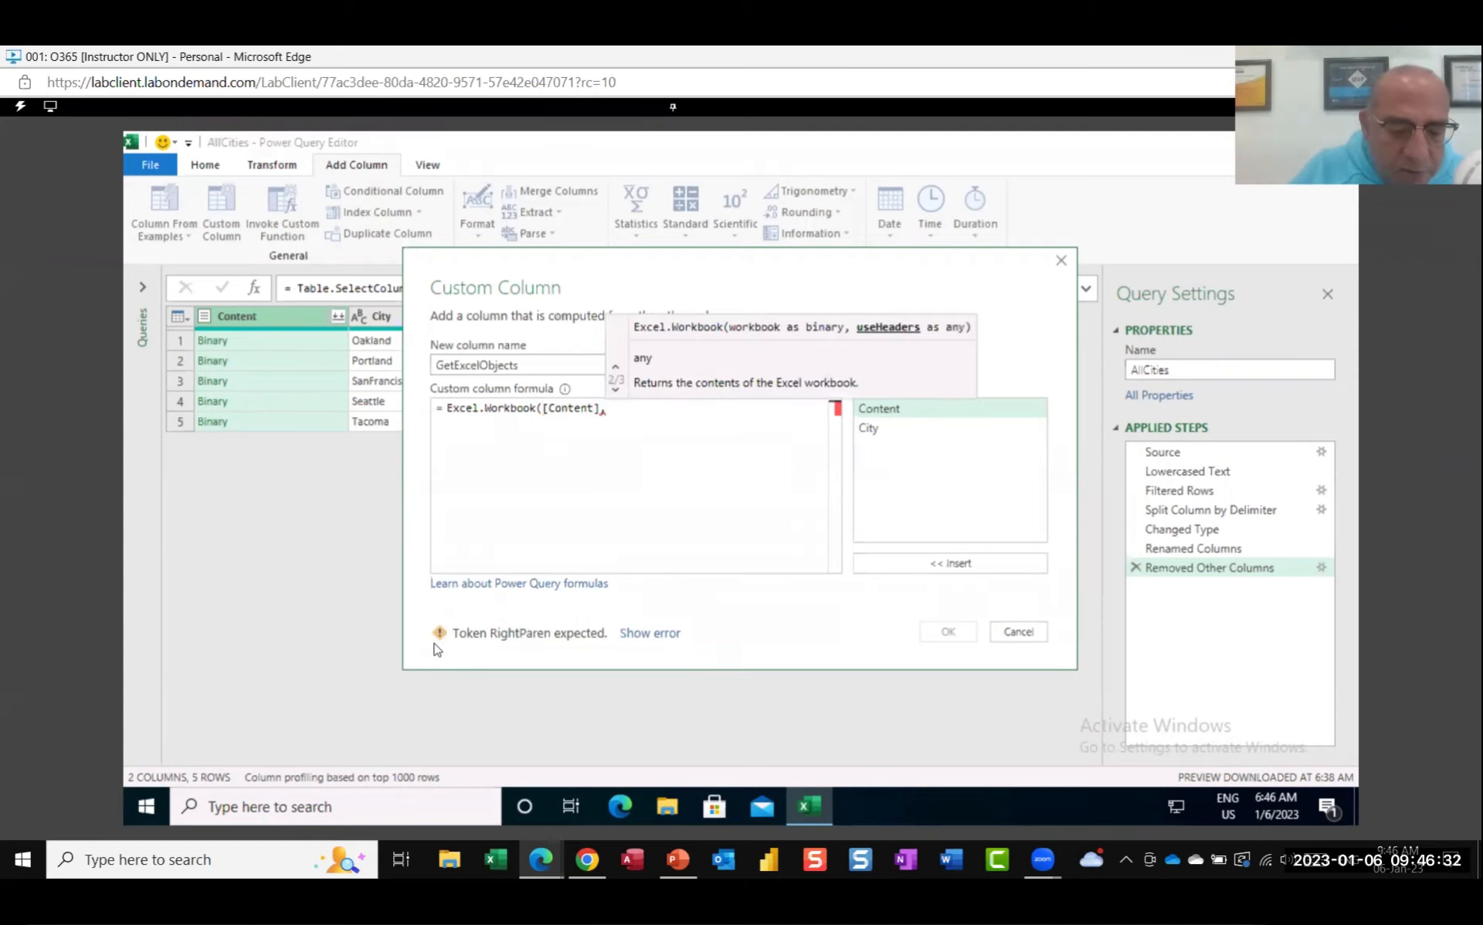
pyautogui.write('true')
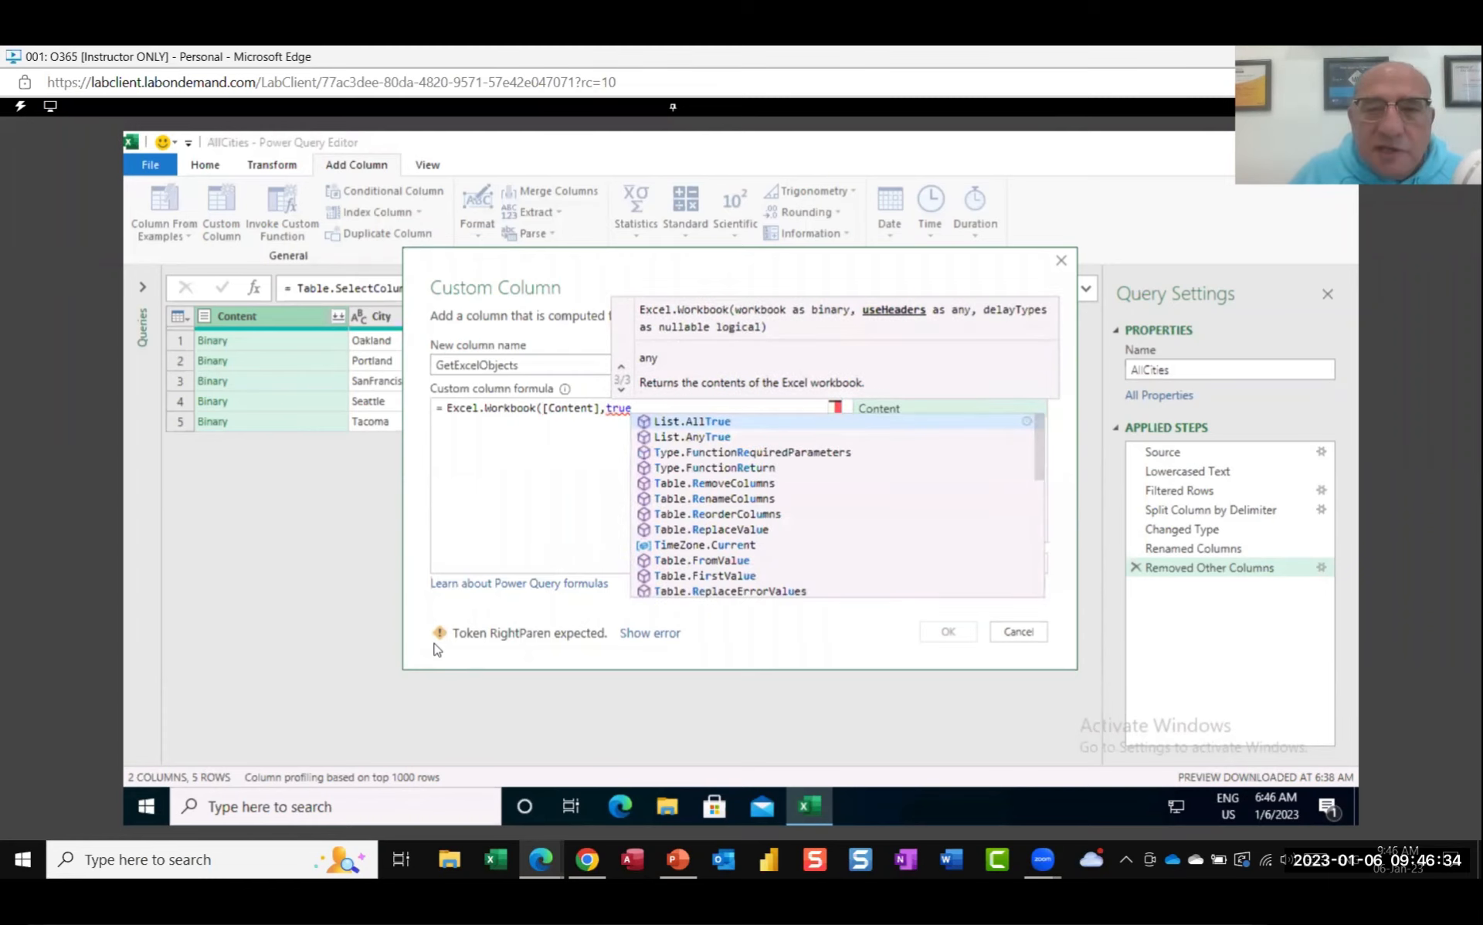
pyautogui.write(')')
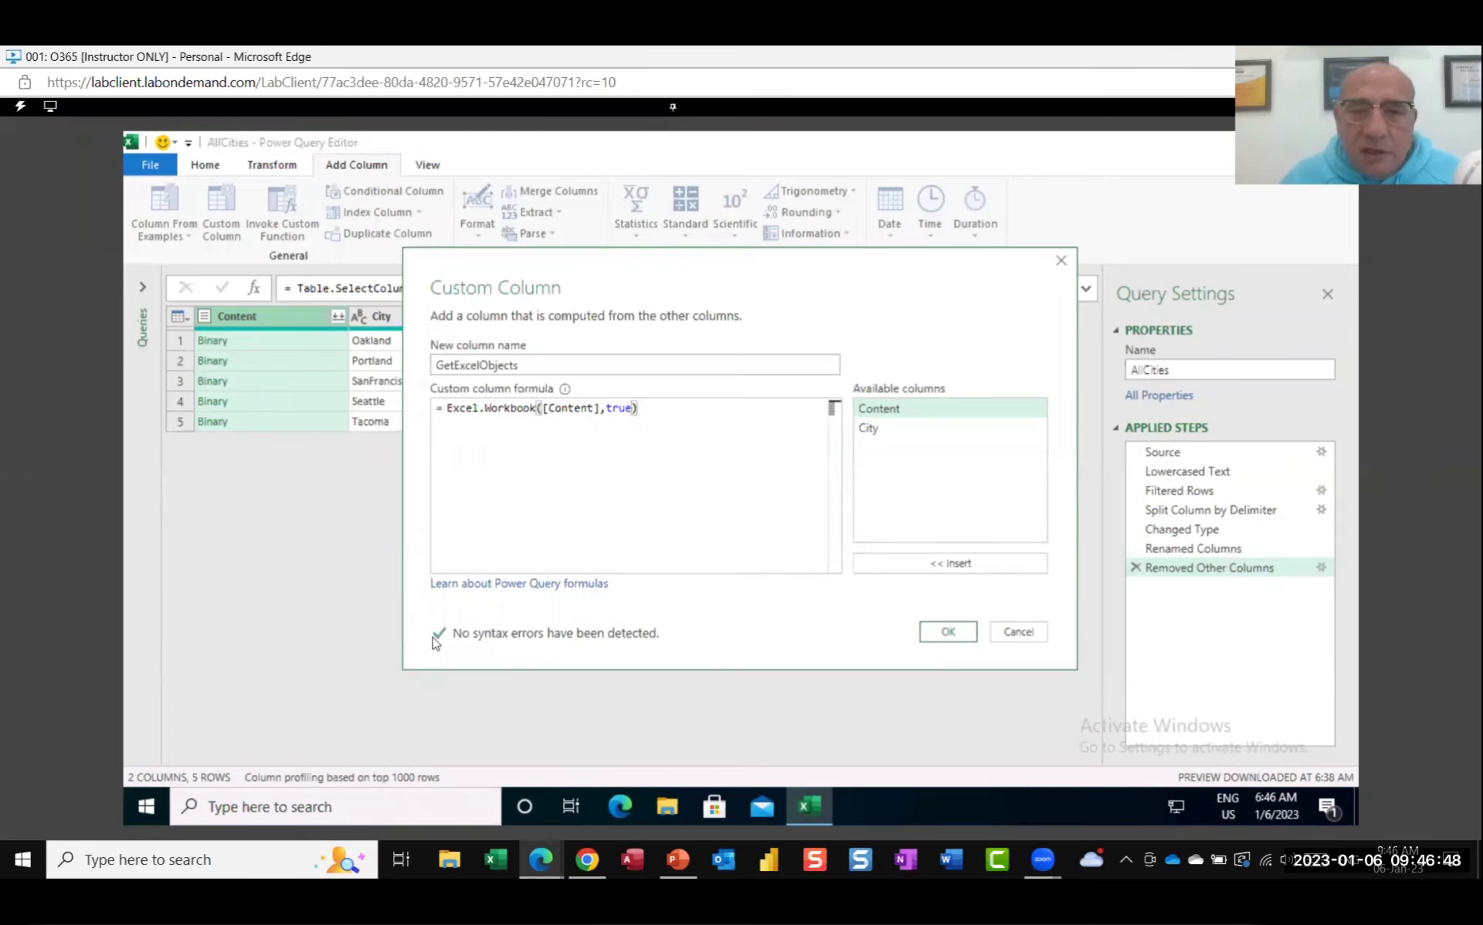
pyautogui.click(951, 632)
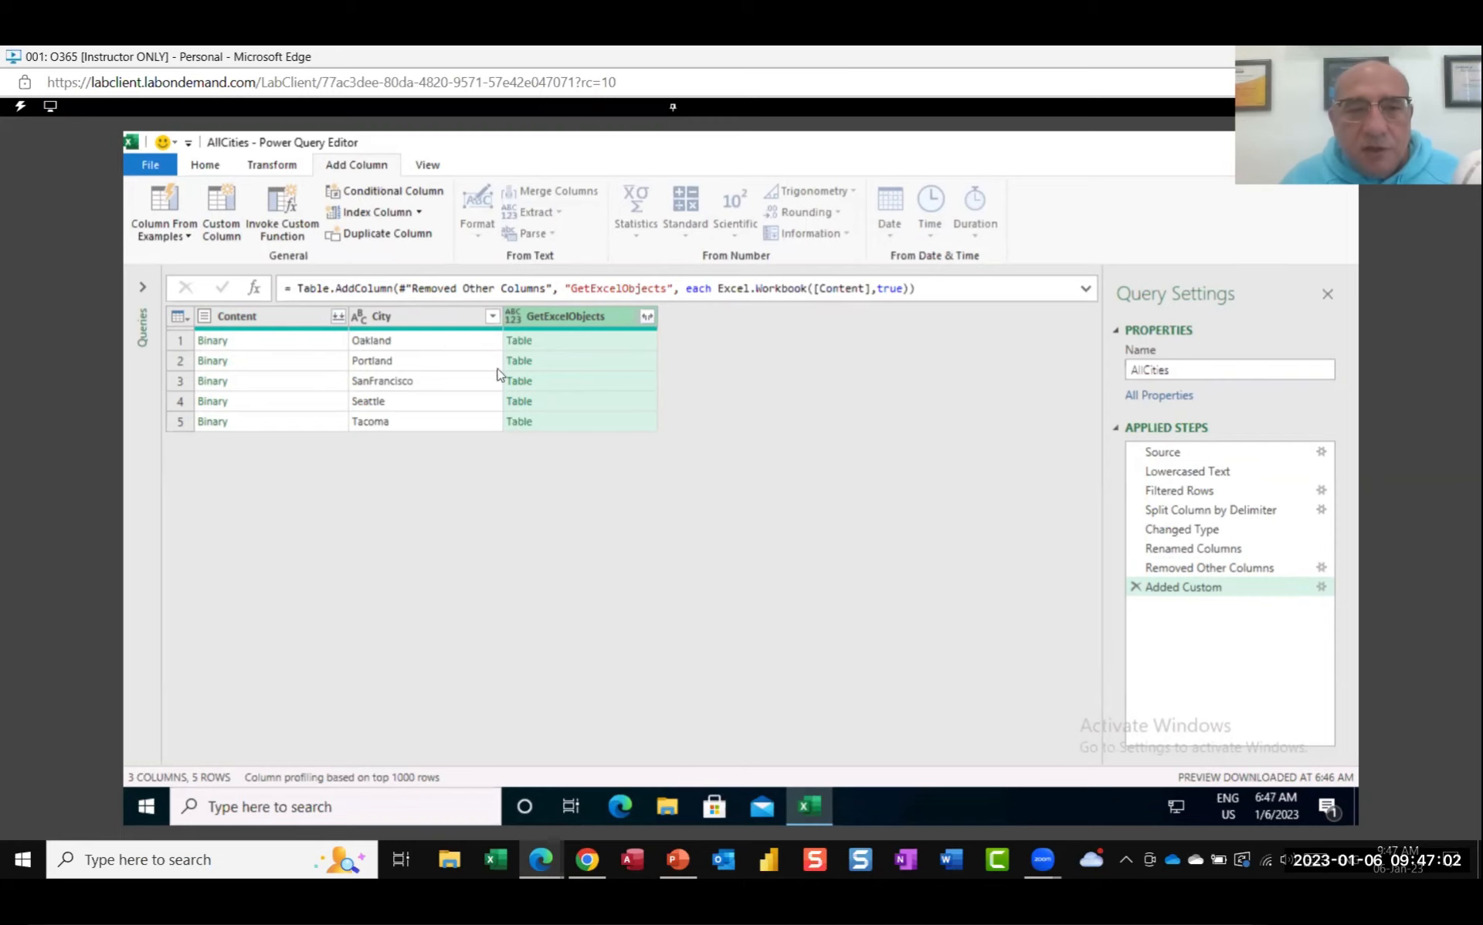
# Step: Preview Portland's Content and GetExcelObjects cells, and remove the Content column
pyautogui.click(313, 366)
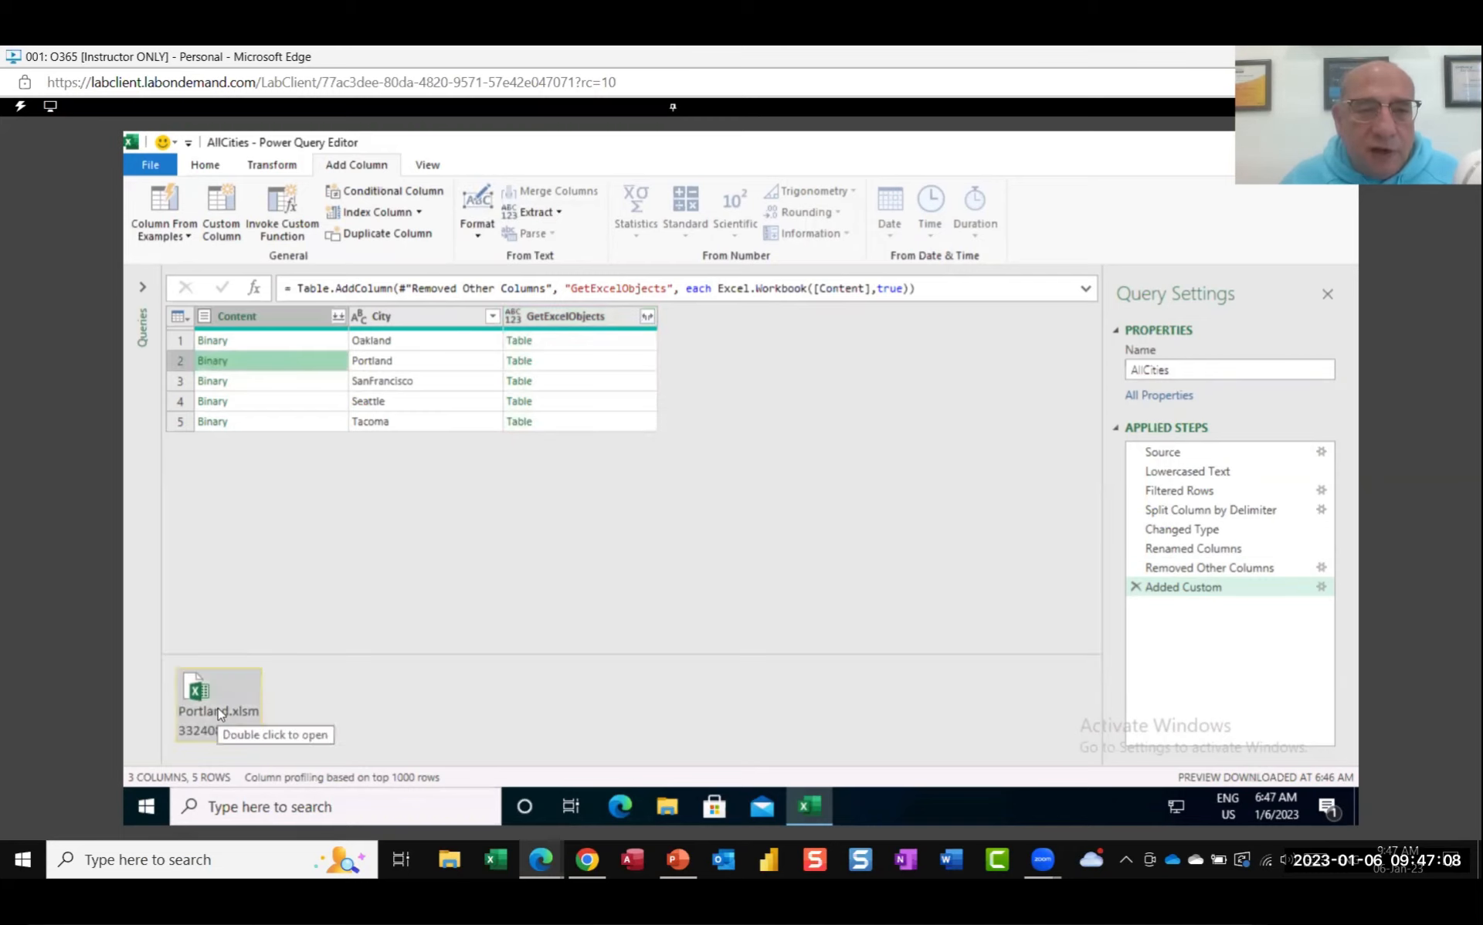
pyautogui.click(644, 367)
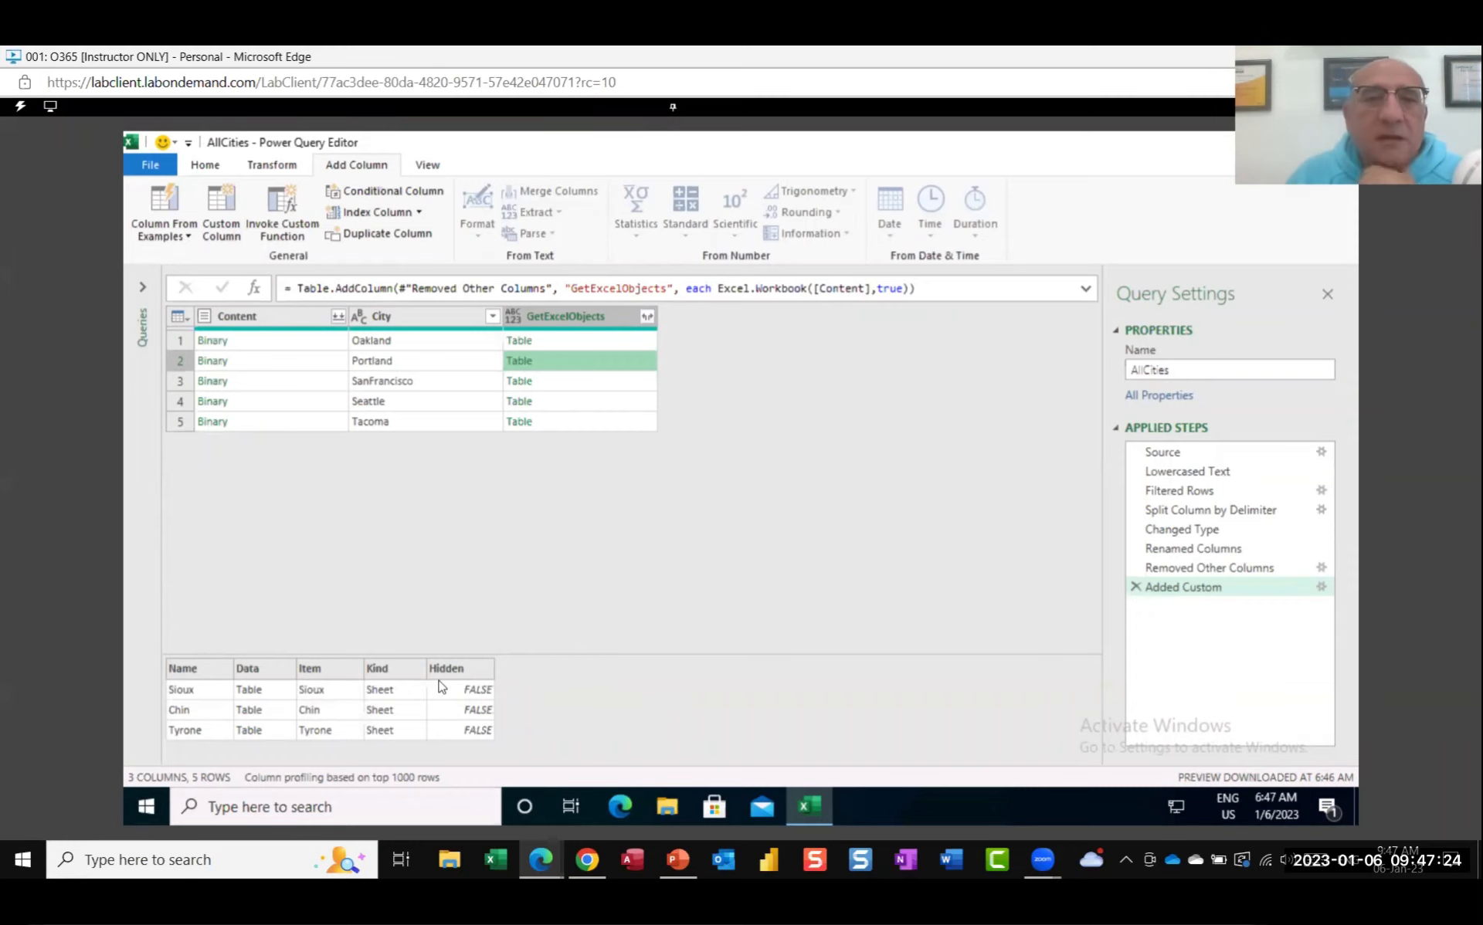
pyautogui.click(290, 315)
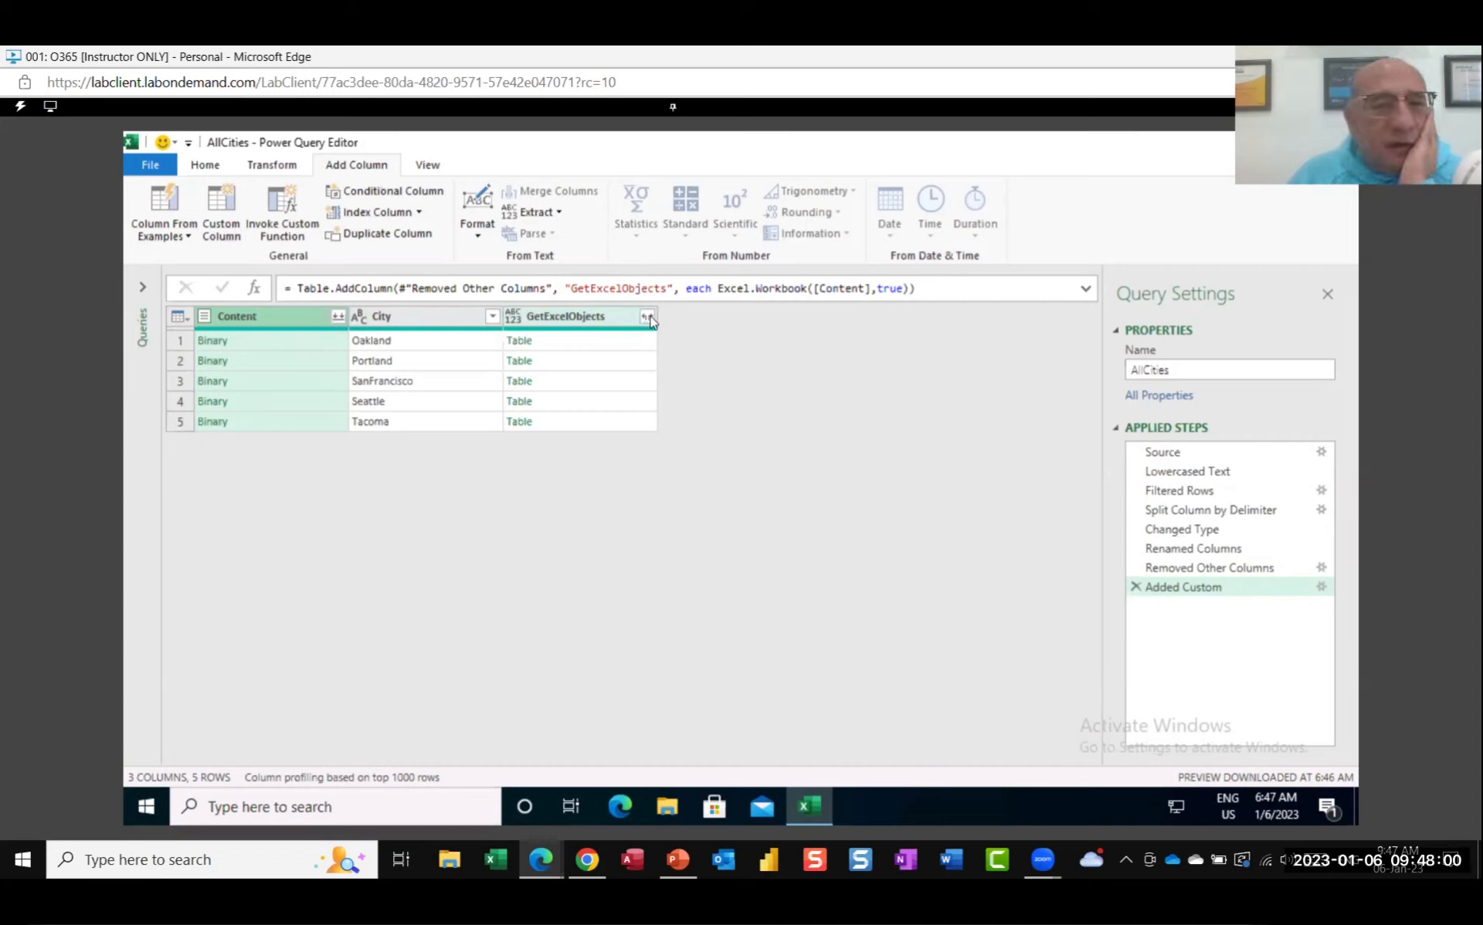
pyautogui.rightClick(263, 320)
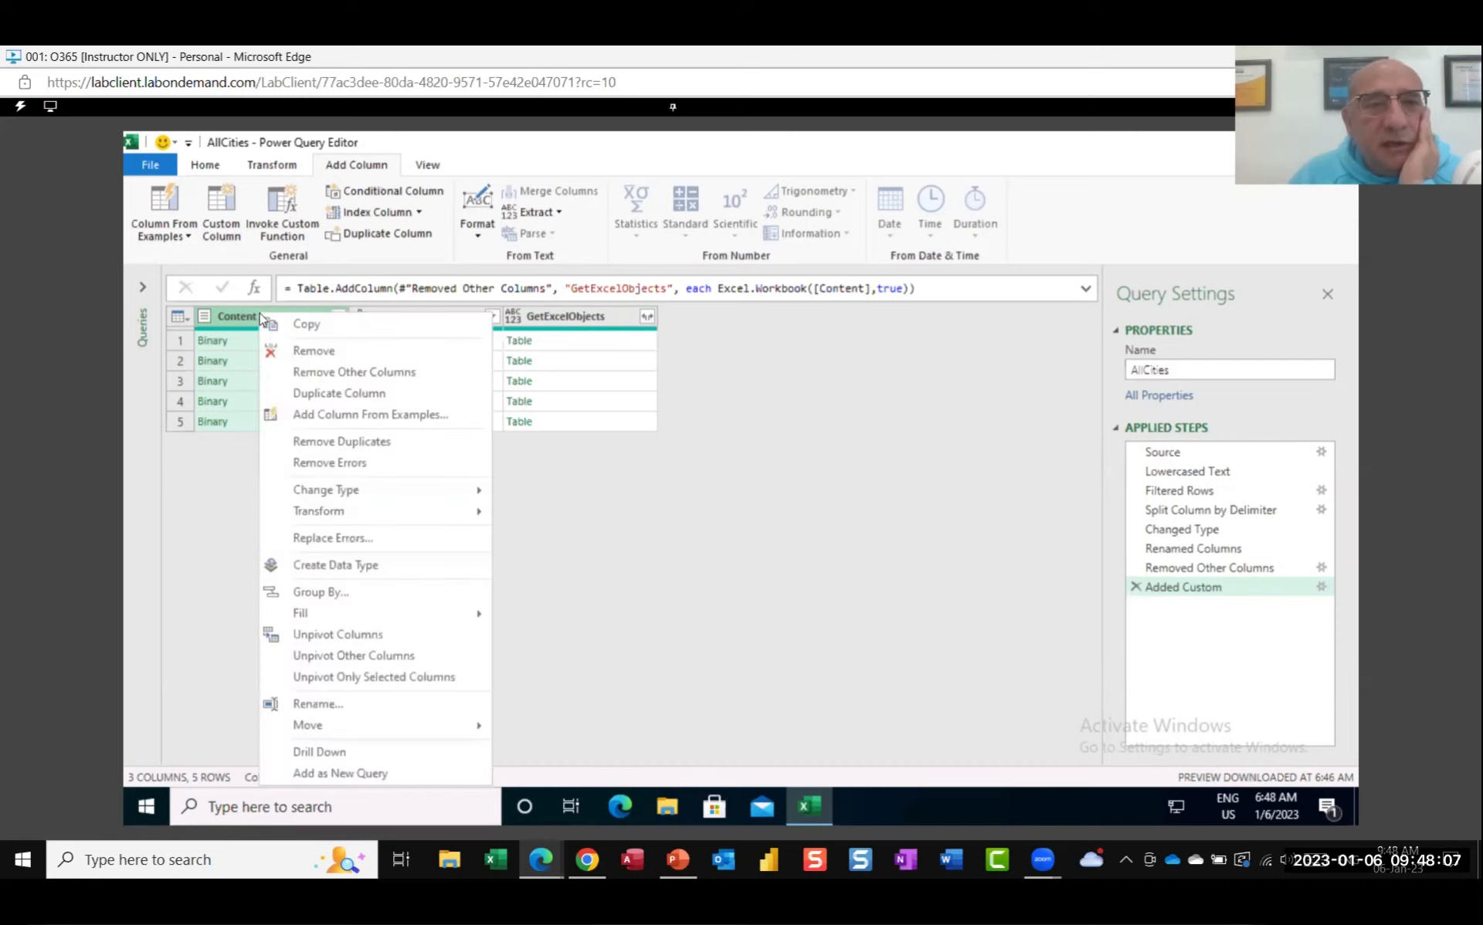
pyautogui.click(309, 352)
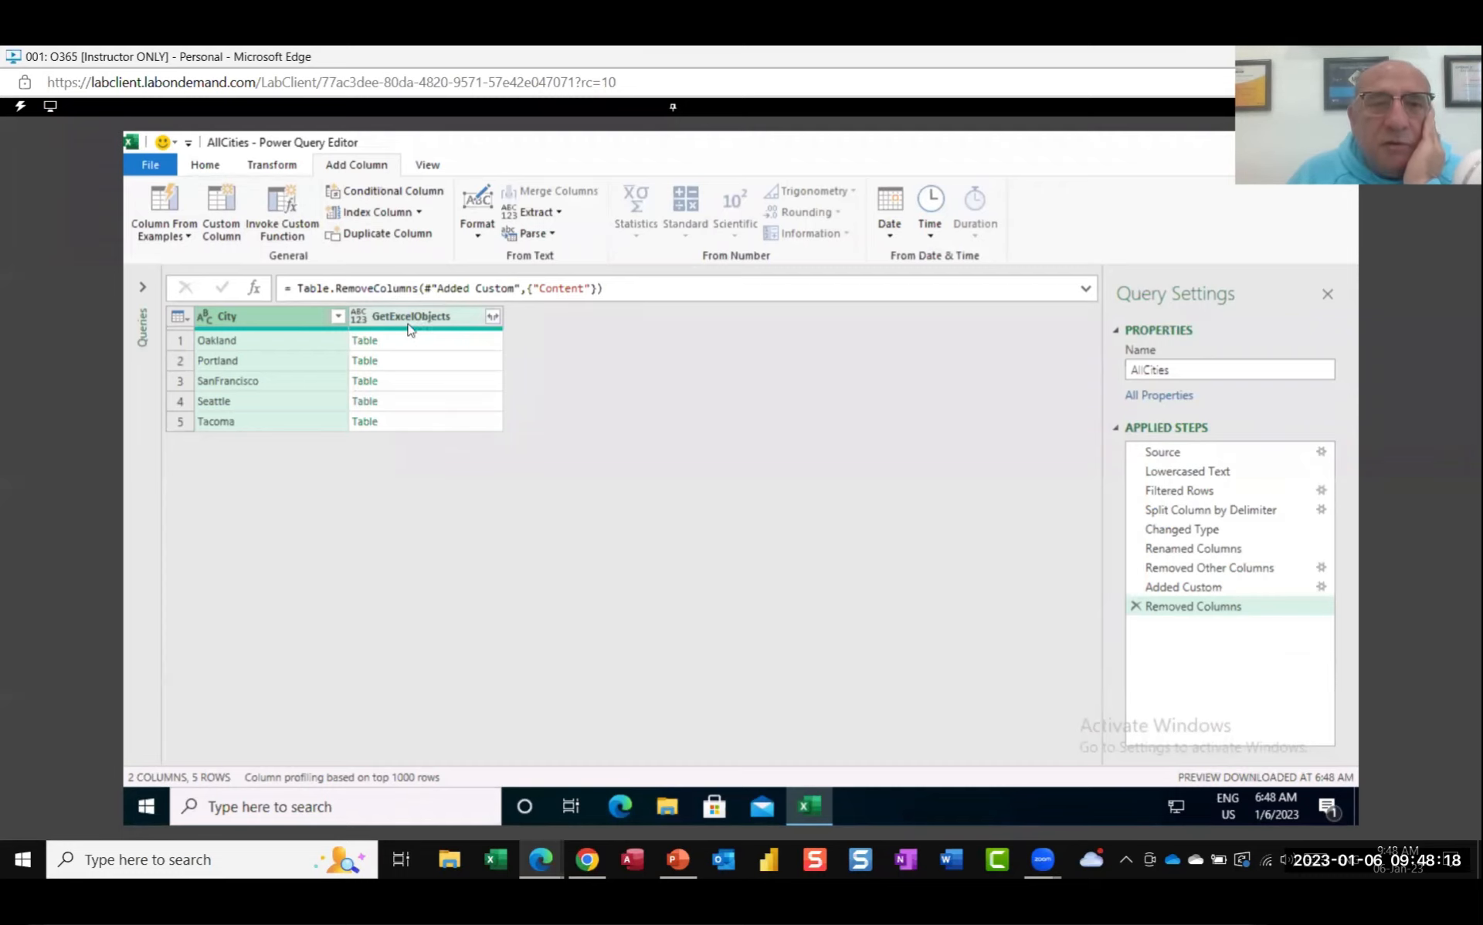
# Step: Preview the Portland row's GetExcelObjects table and review the Added Custom step's column name and formula
pyautogui.click(482, 361)
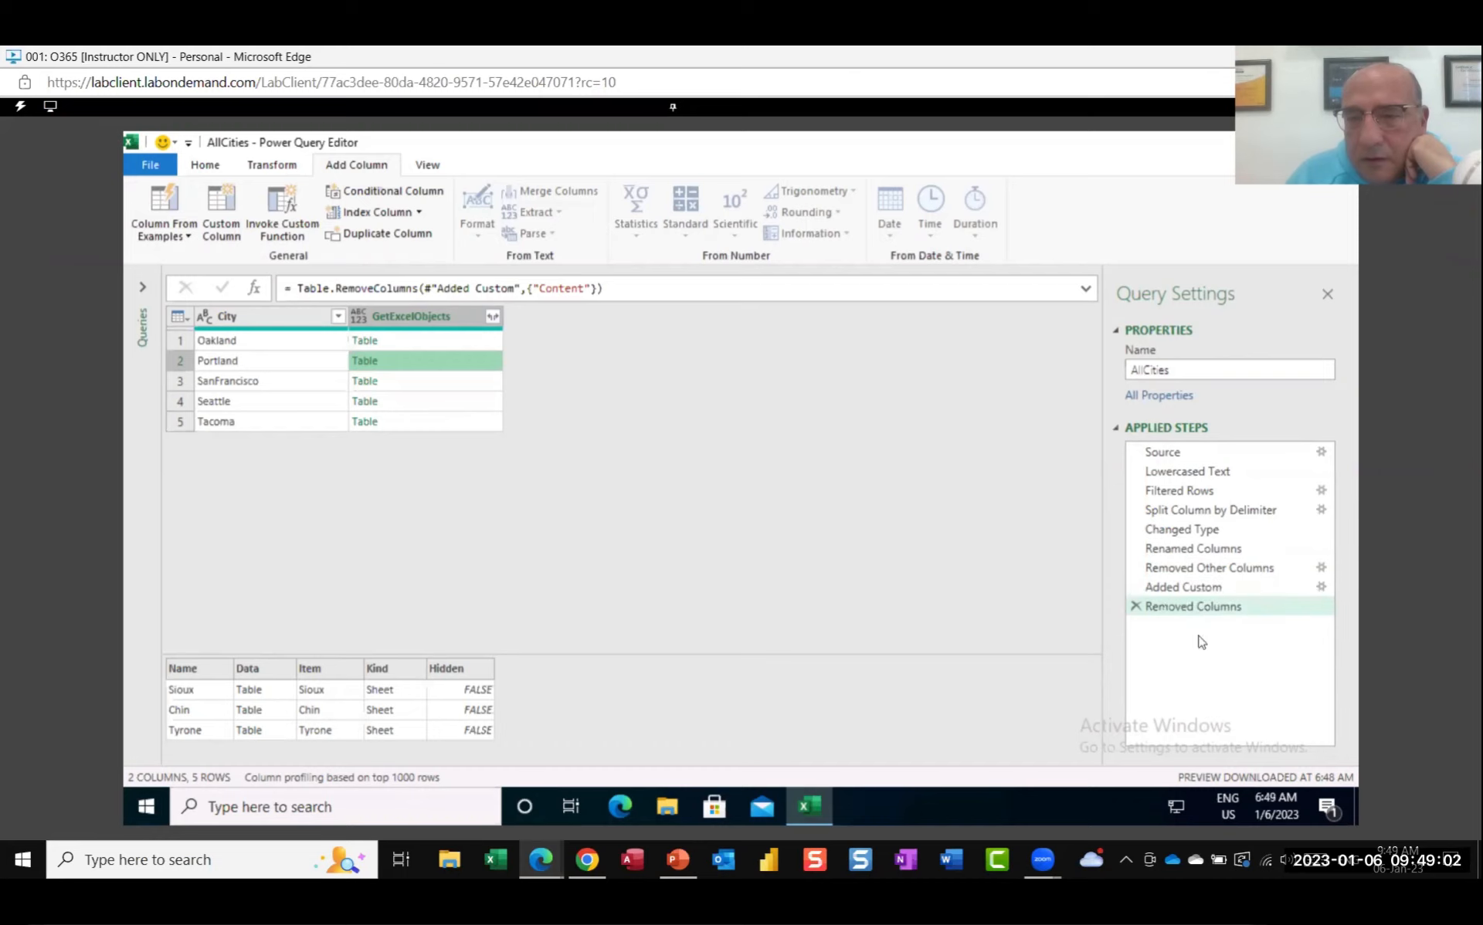
pyautogui.click(1322, 591)
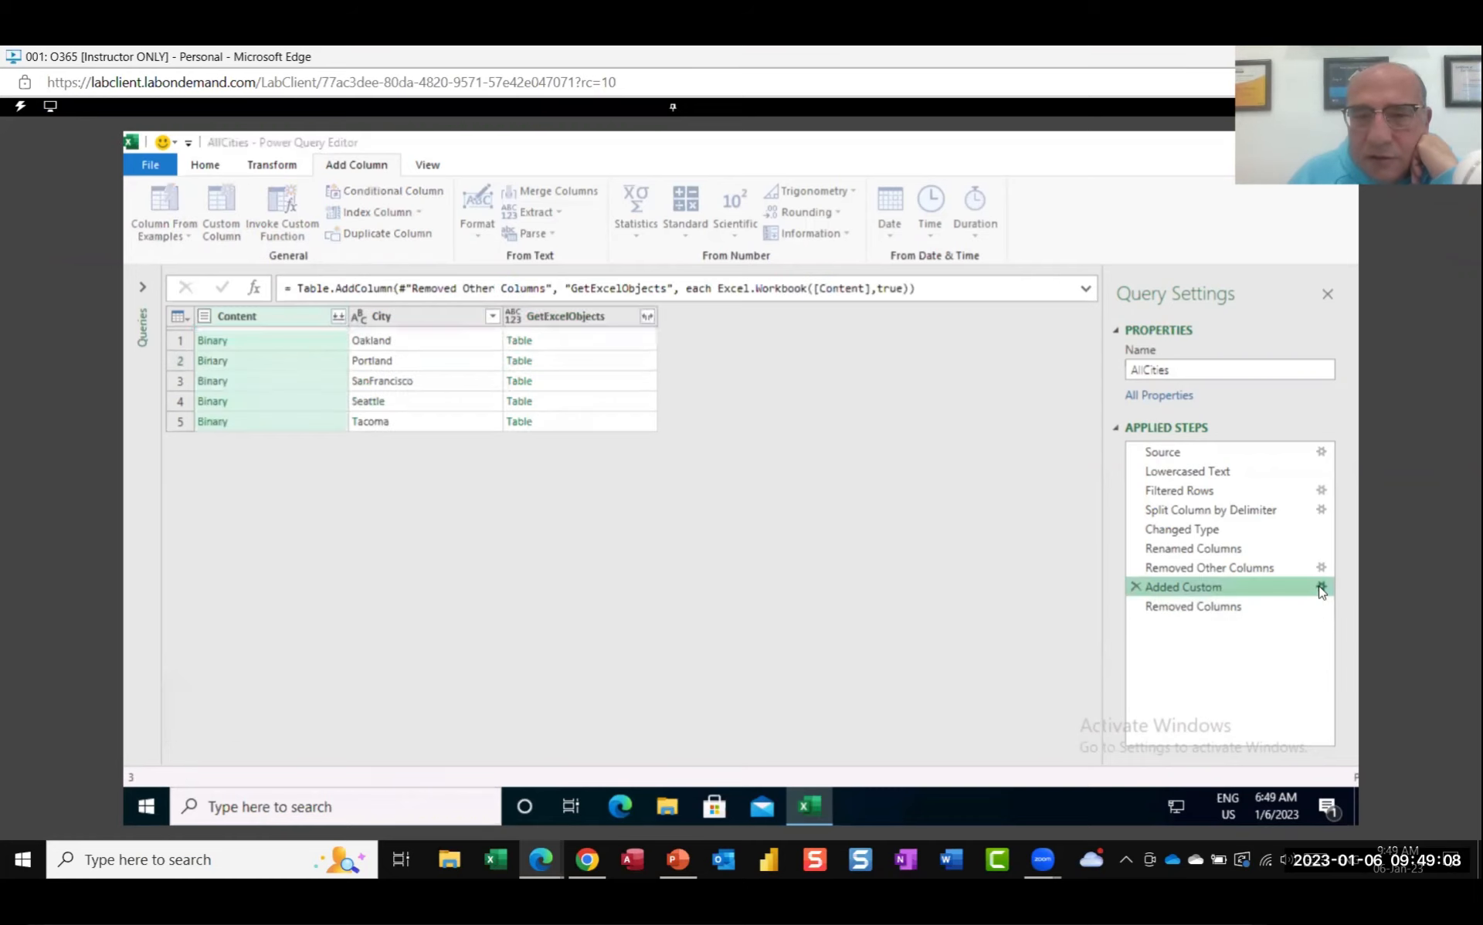
pyautogui.click(1322, 590)
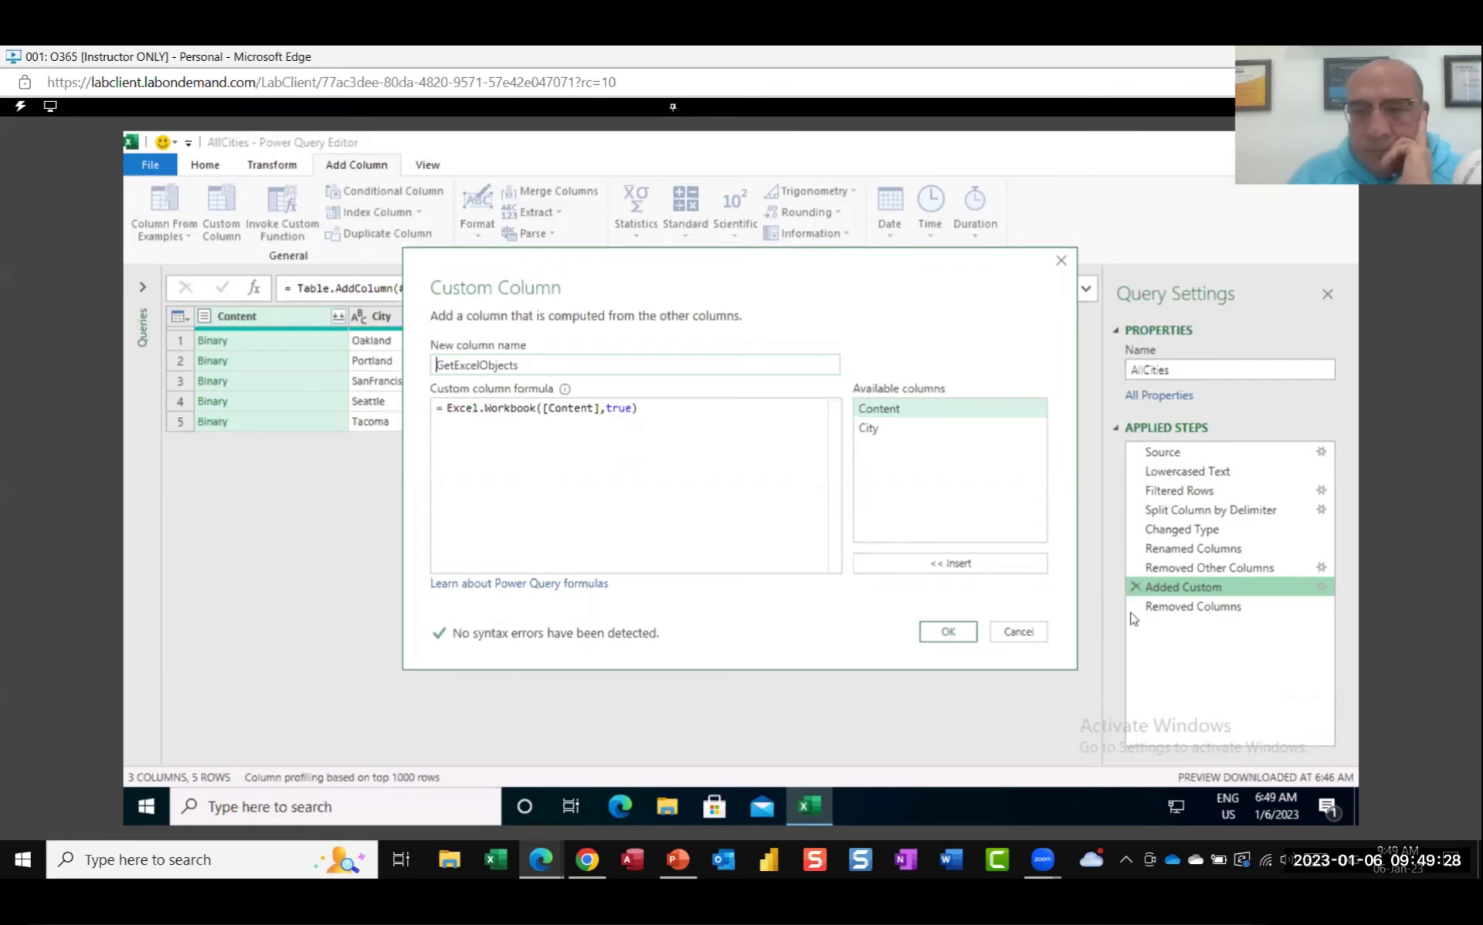
pyautogui.click(1019, 631)
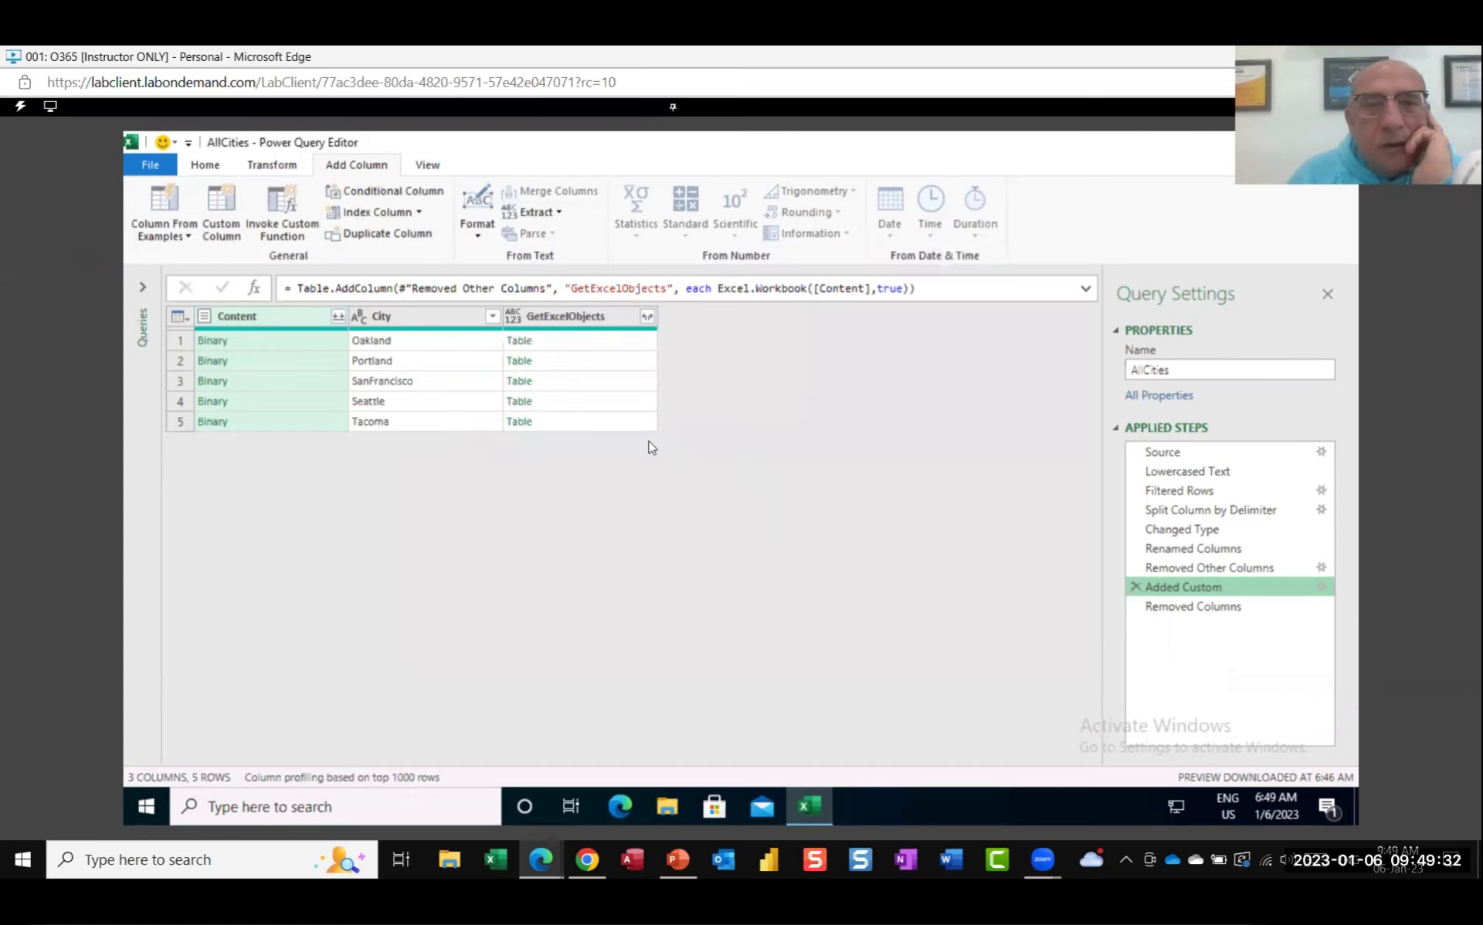
# Step: From the Removed Columns step, expand GetExcelObjects into Name, Data, Item, Kind and Hidden without the original column name as prefix
pyautogui.click(1200, 608)
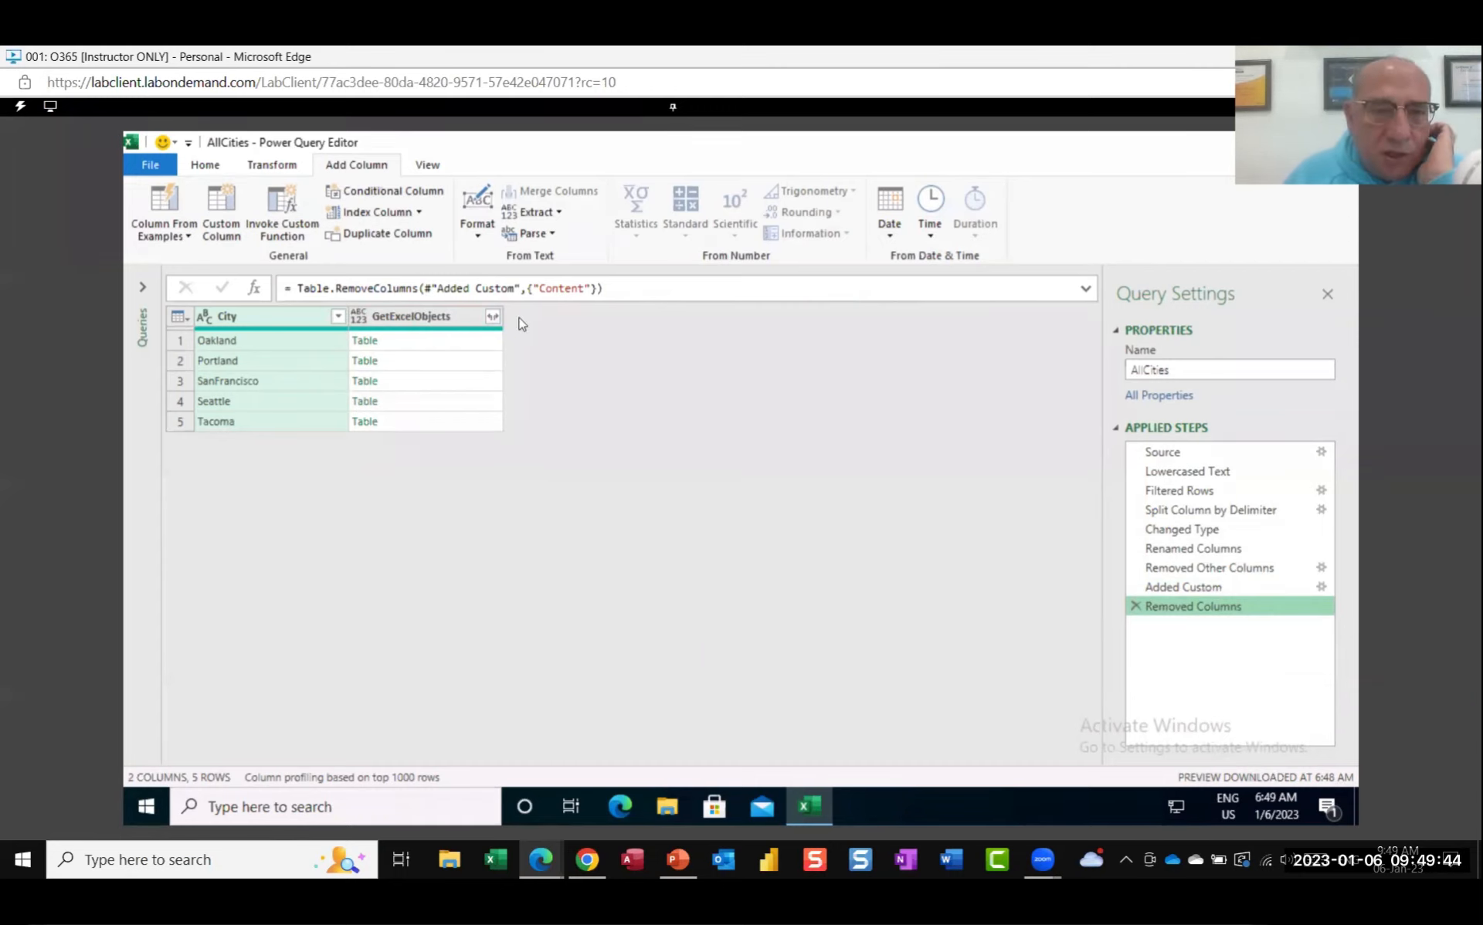
pyautogui.click(493, 319)
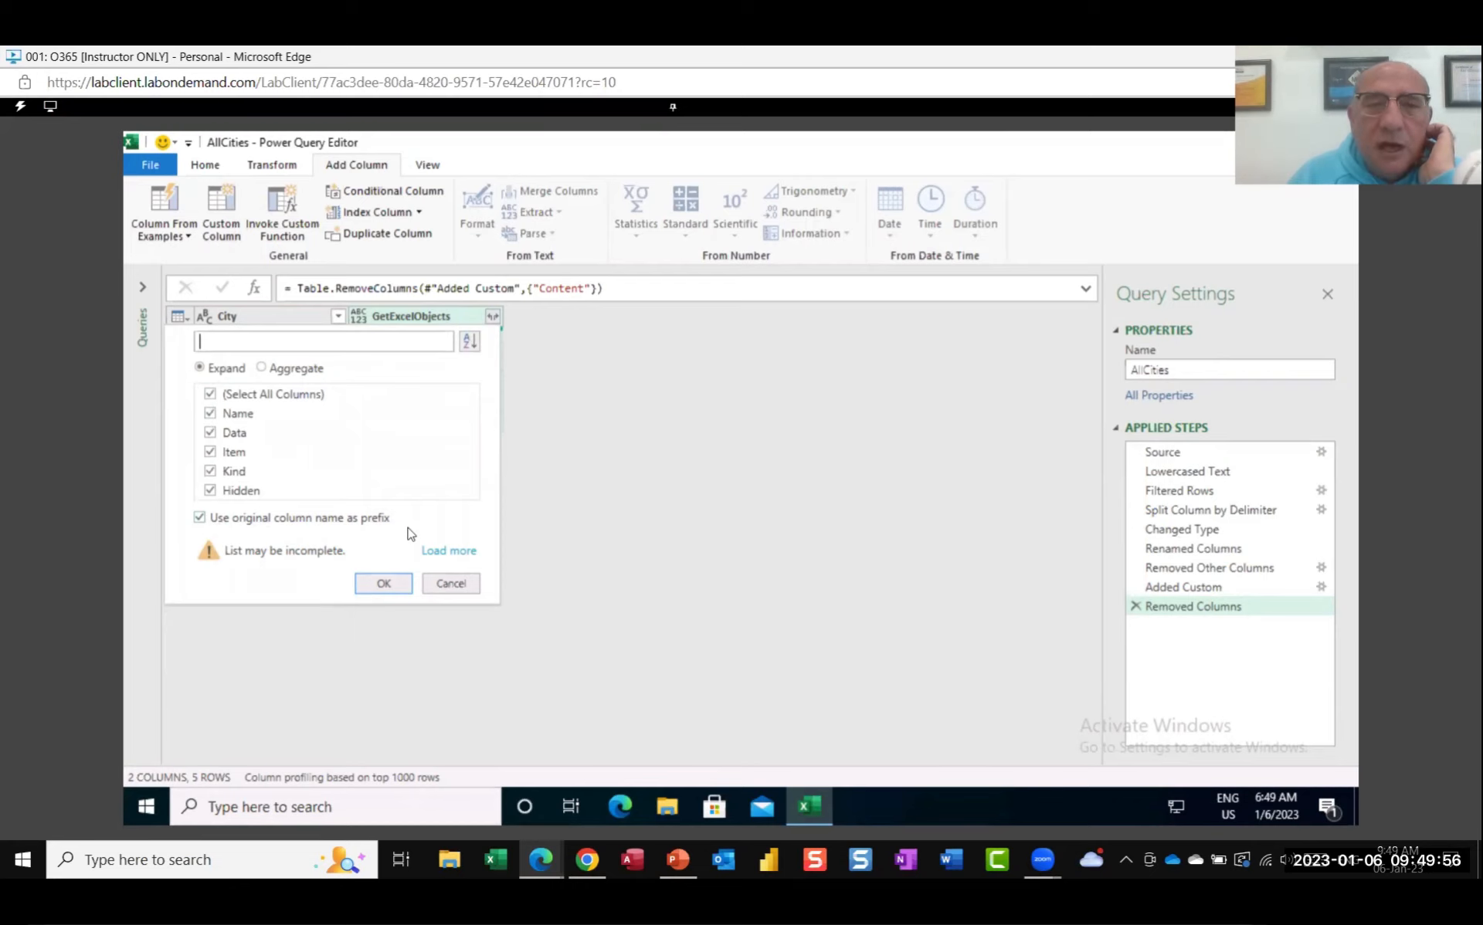
pyautogui.click(200, 518)
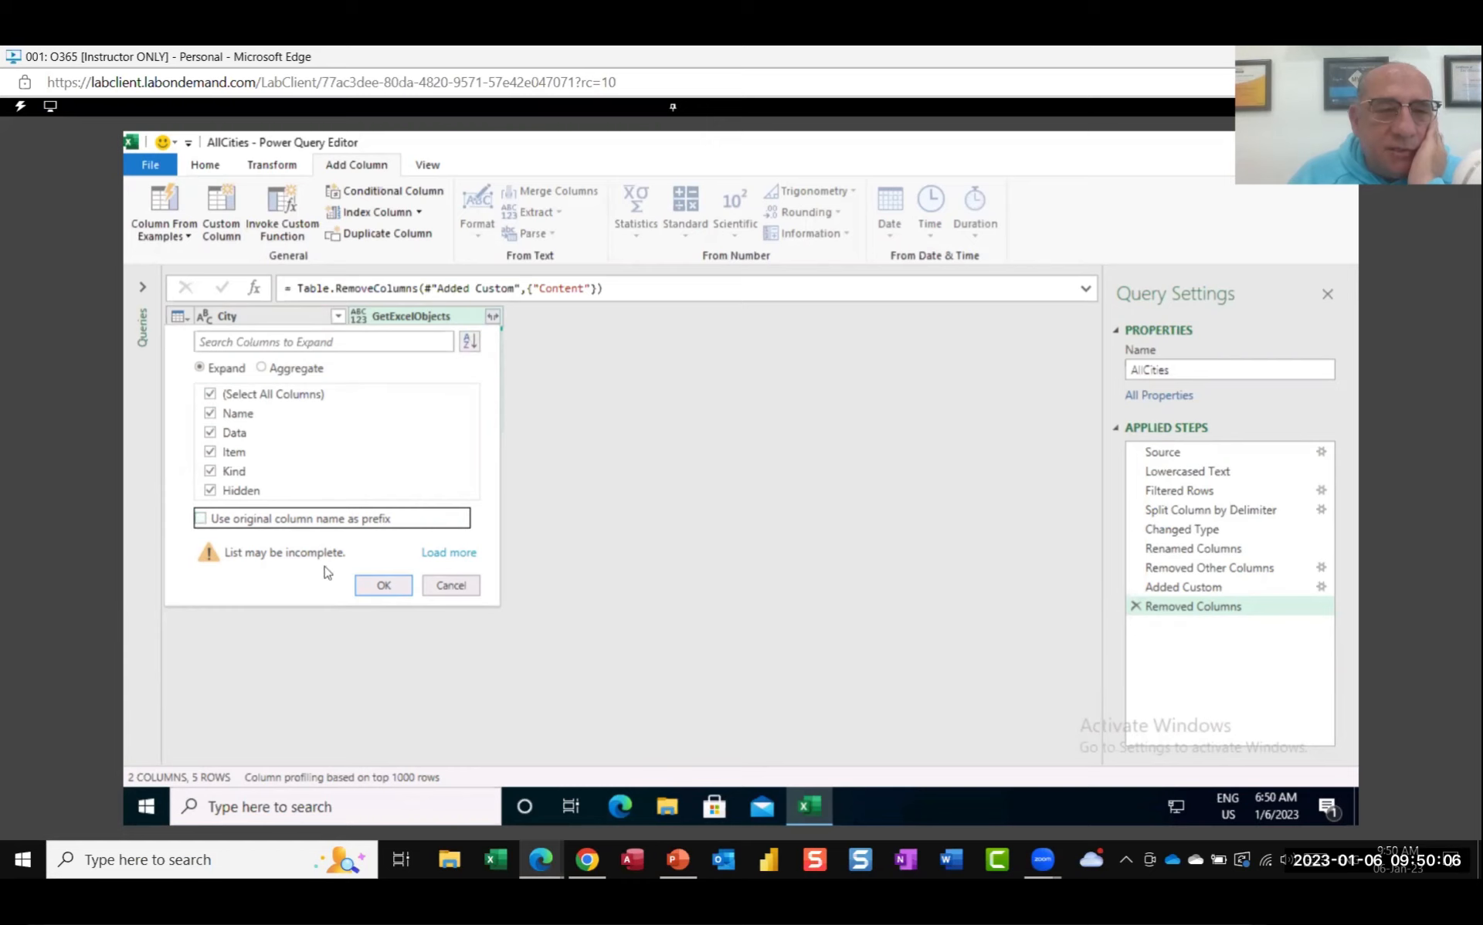
pyautogui.click(384, 587)
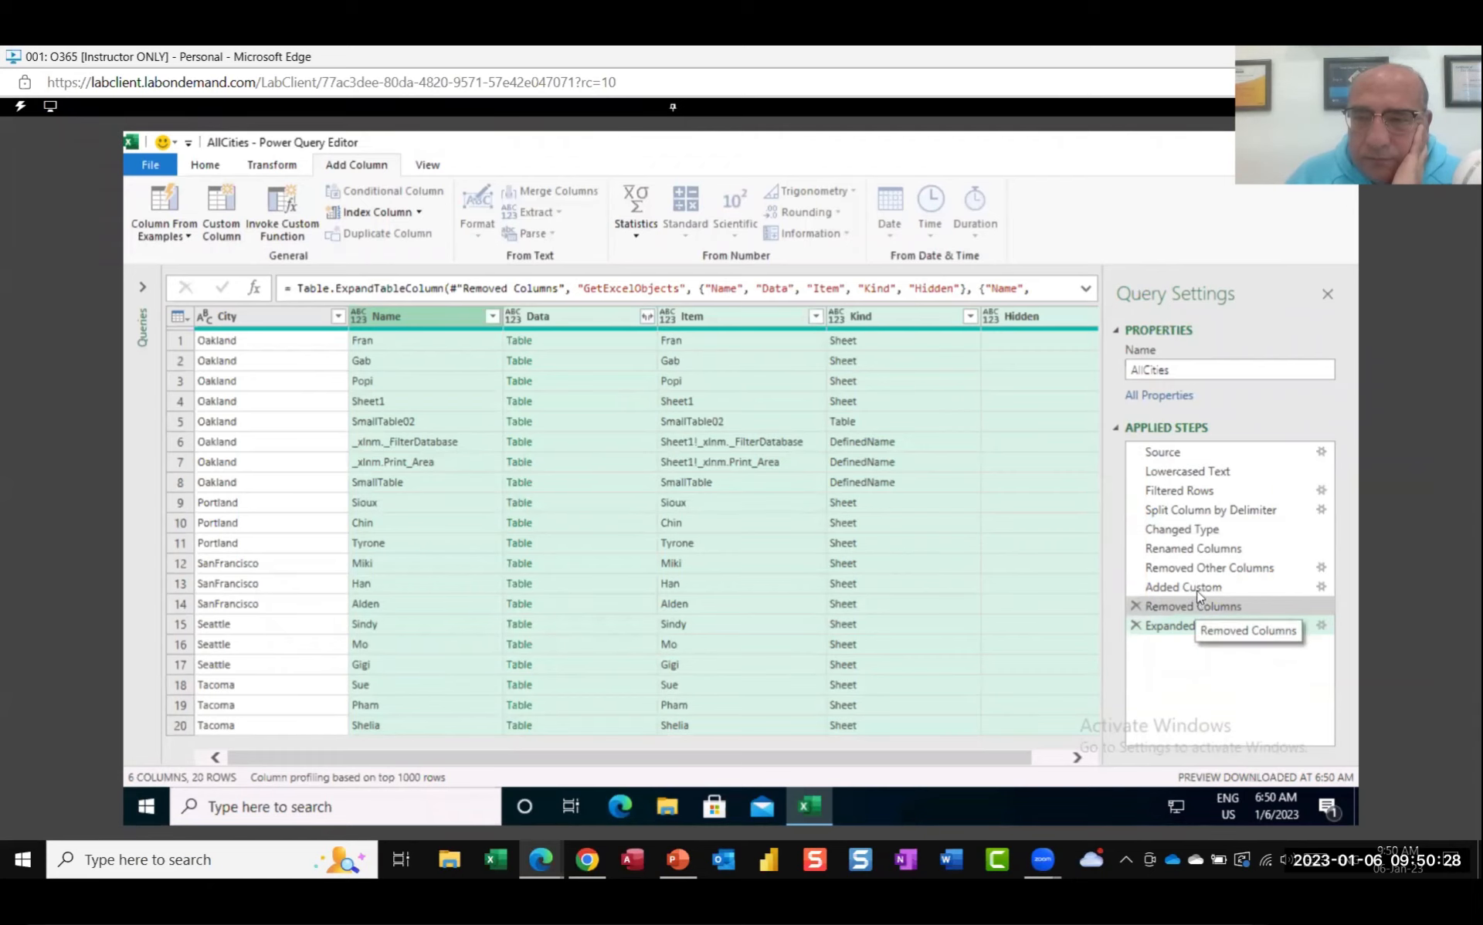
# Step: Review the Added Custom formula, the Removed Columns step and the GetExcelObjects expand options, ending on the Expanded GetExcelObjects step
pyautogui.click(1322, 589)
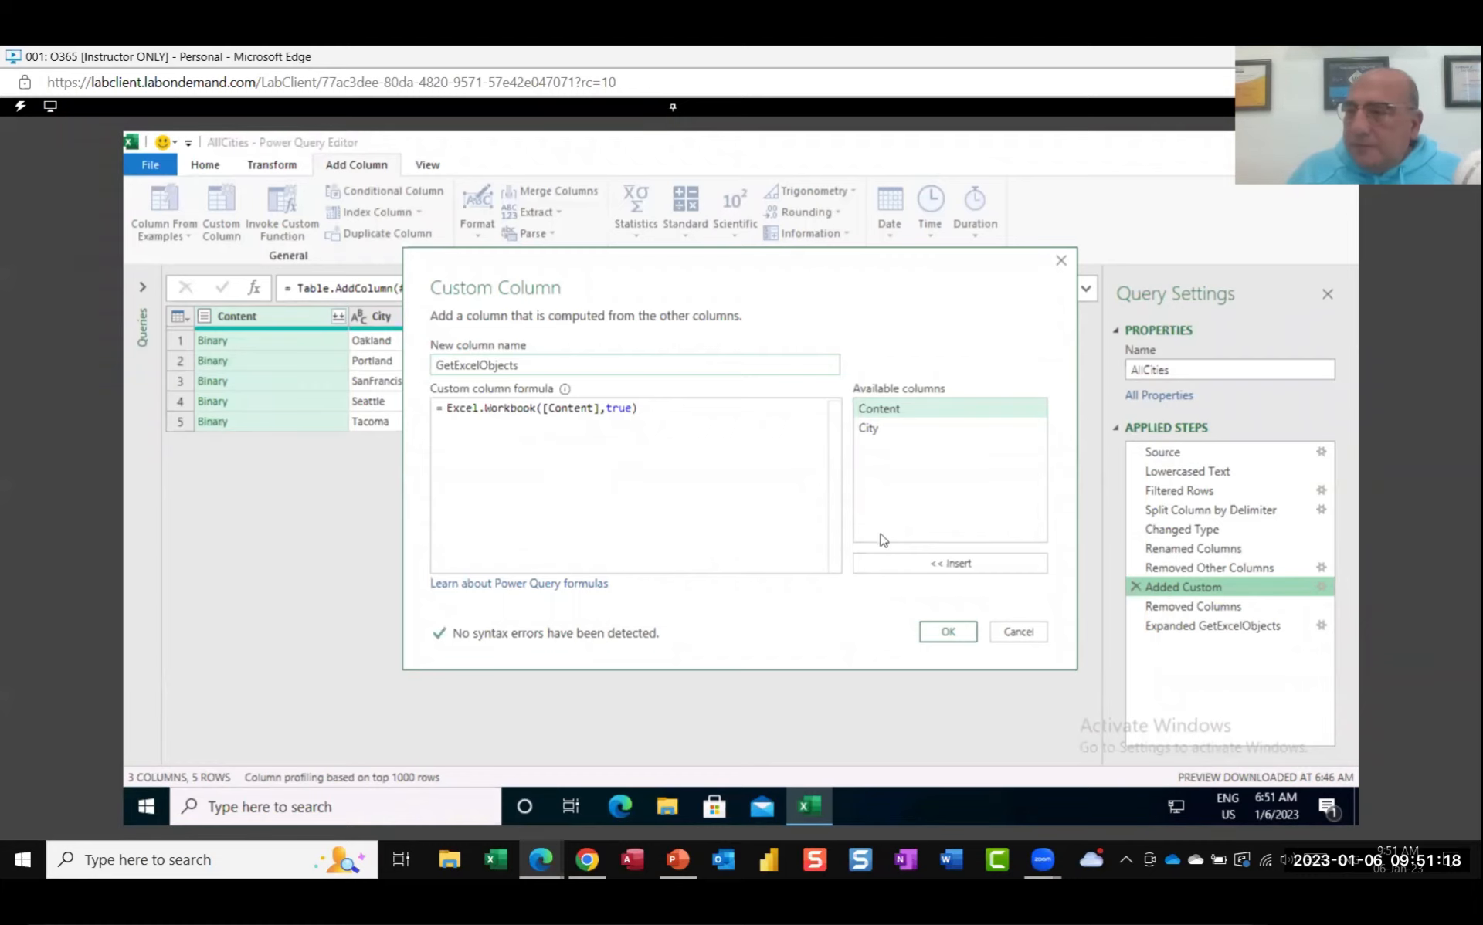
pyautogui.click(1032, 637)
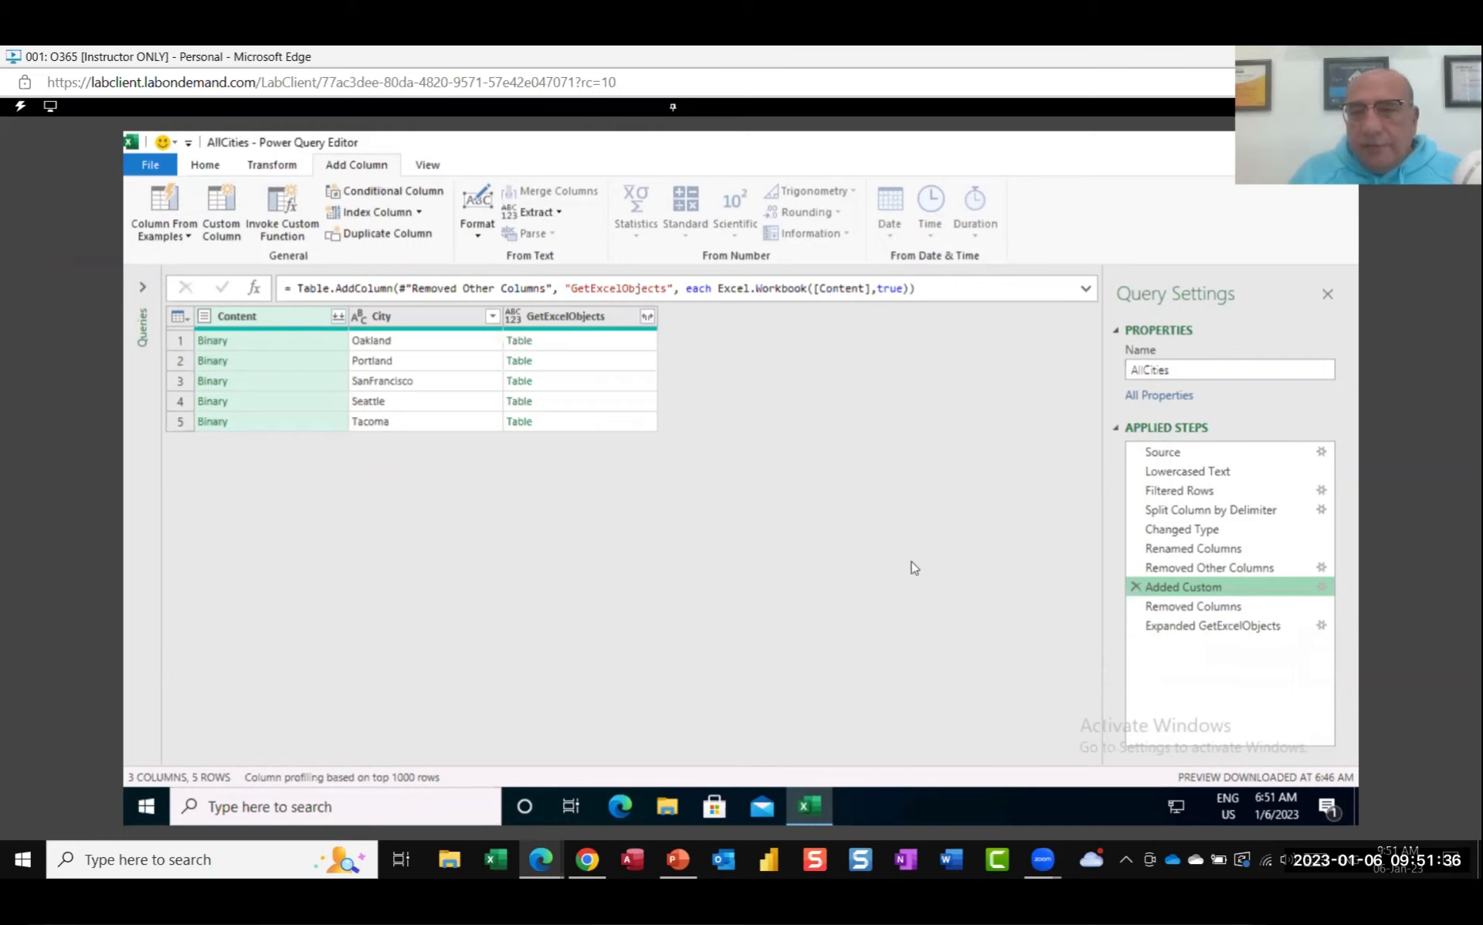
pyautogui.click(1146, 610)
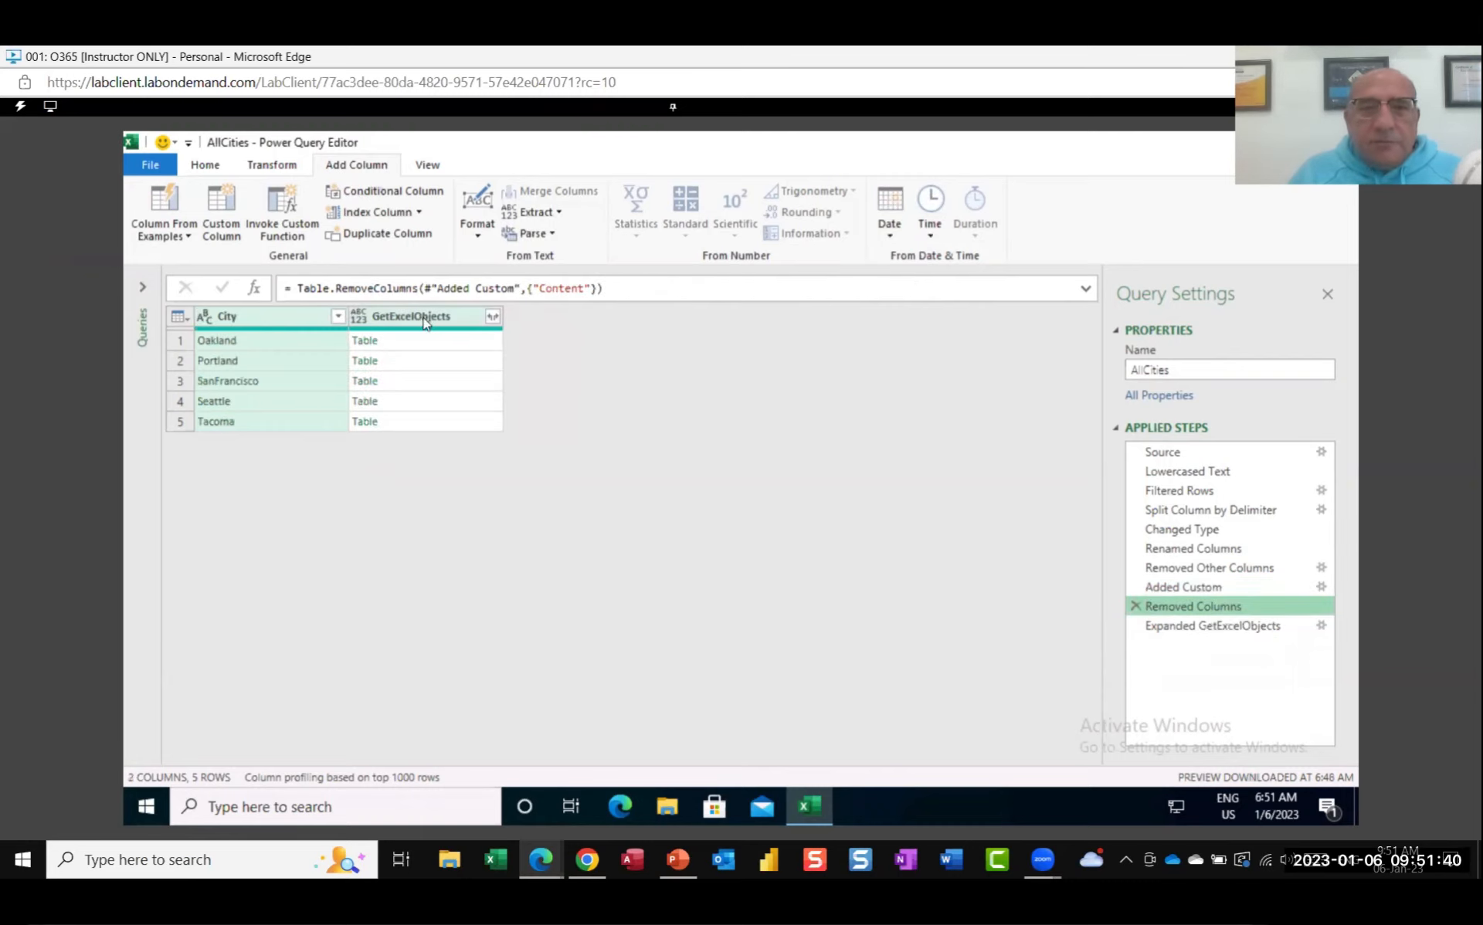
pyautogui.click(1164, 630)
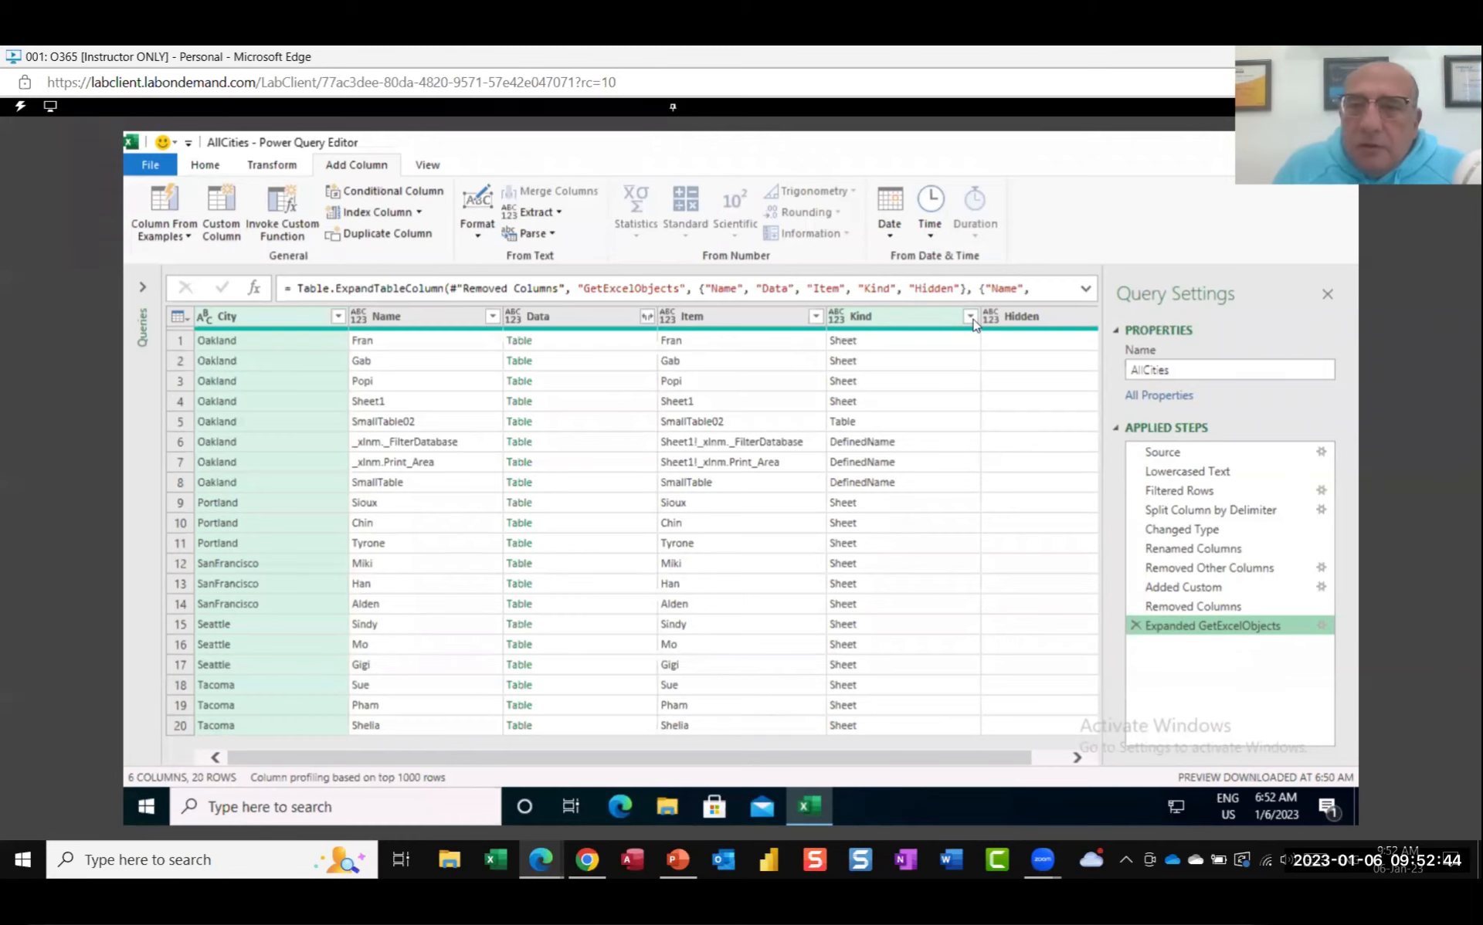
pyautogui.click(1171, 606)
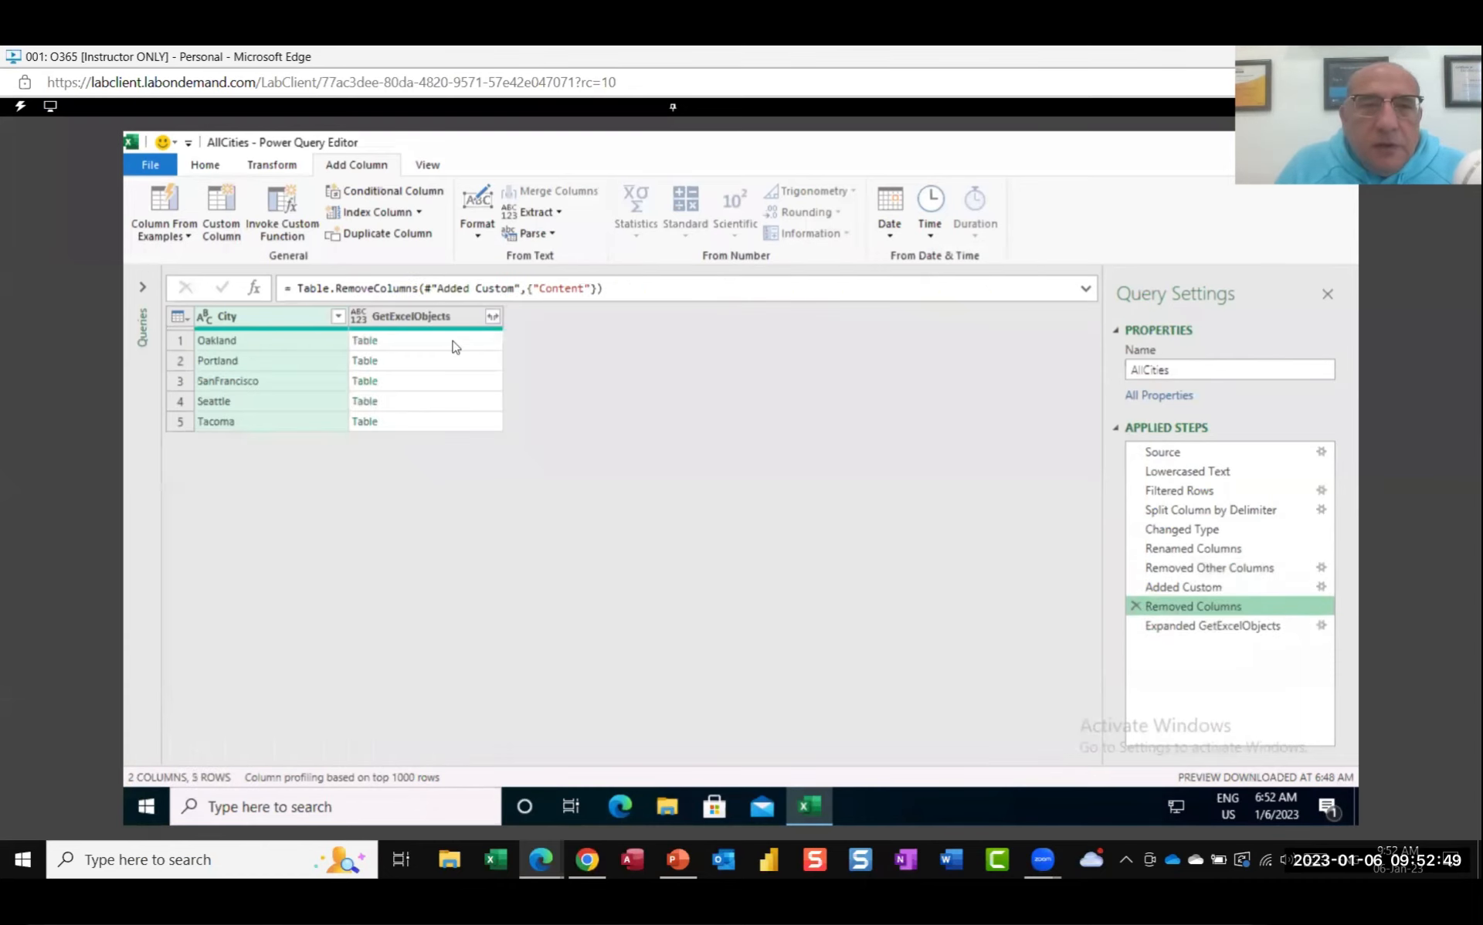
pyautogui.click(492, 317)
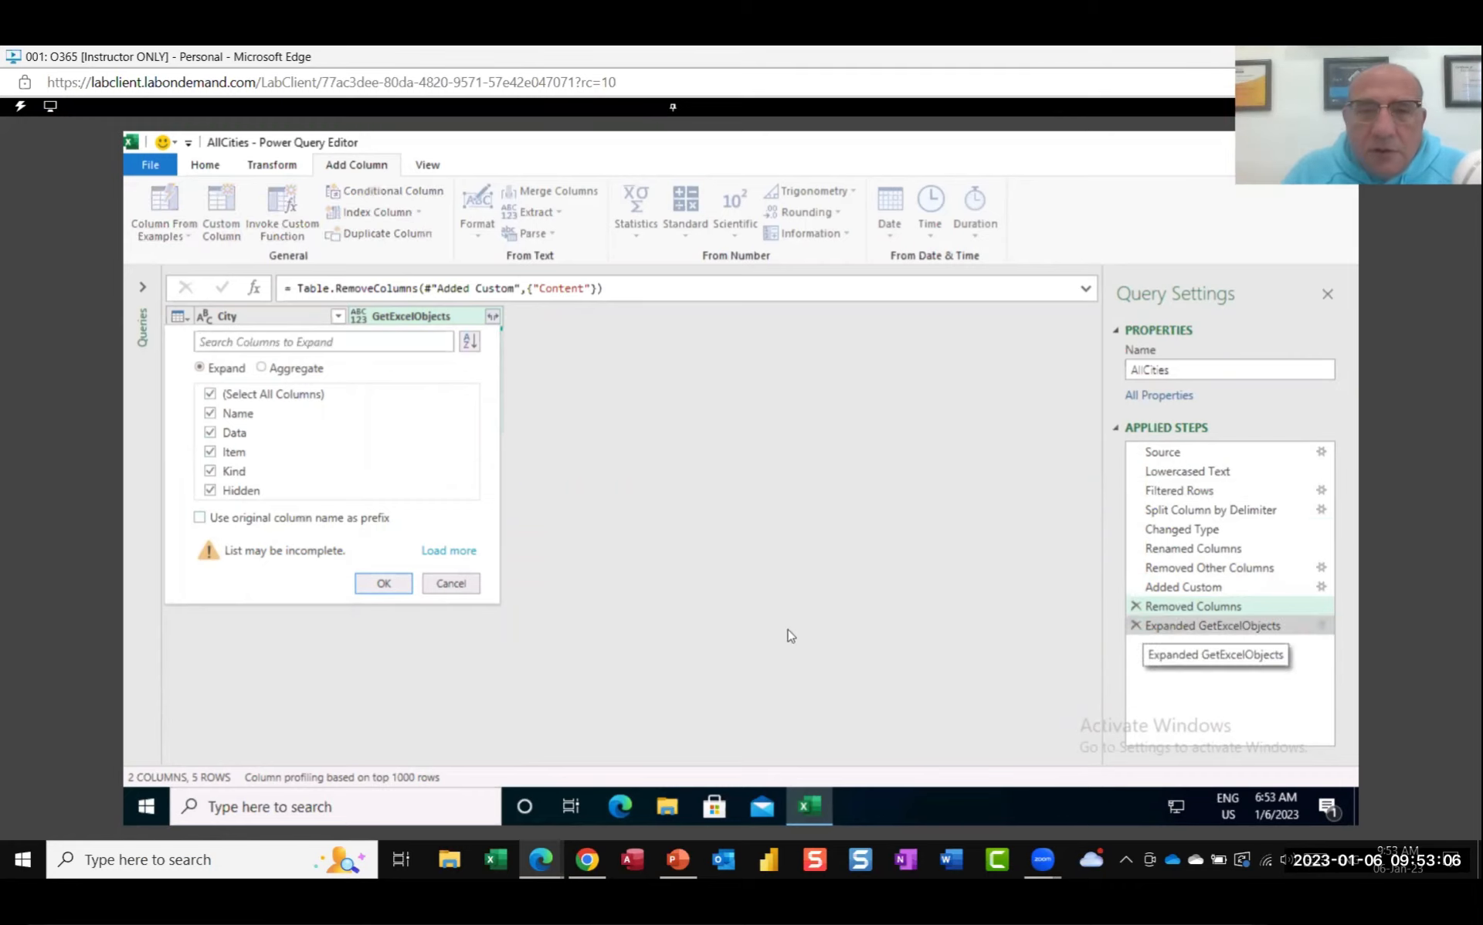
pyautogui.click(1227, 629)
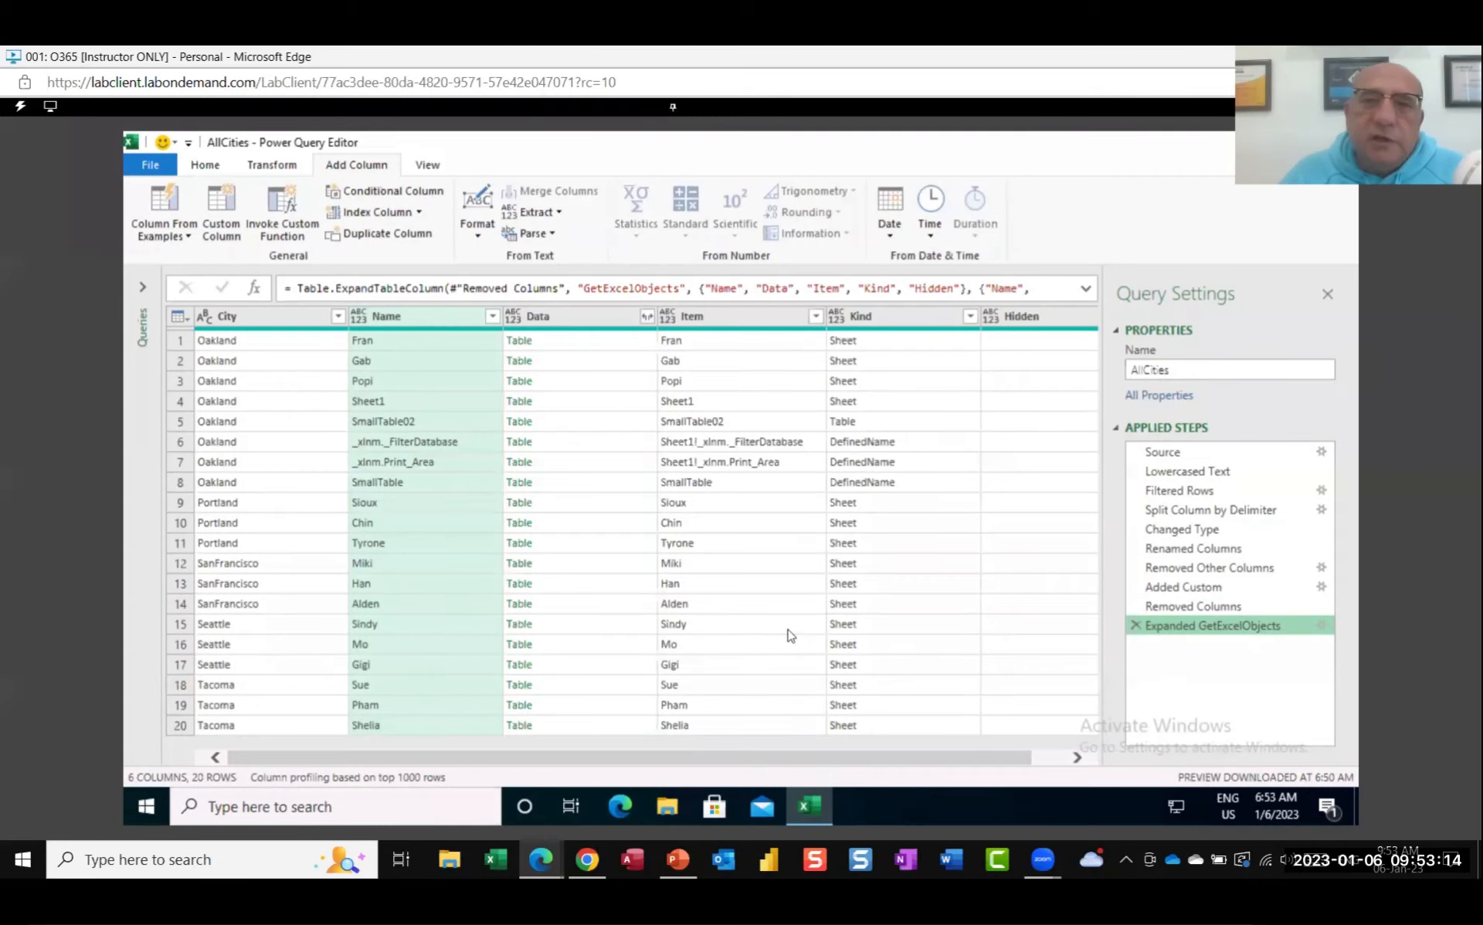
# Step: Filter the Kind column with a text filter to keep only rows that equal Sheet
pyautogui.click(970, 317)
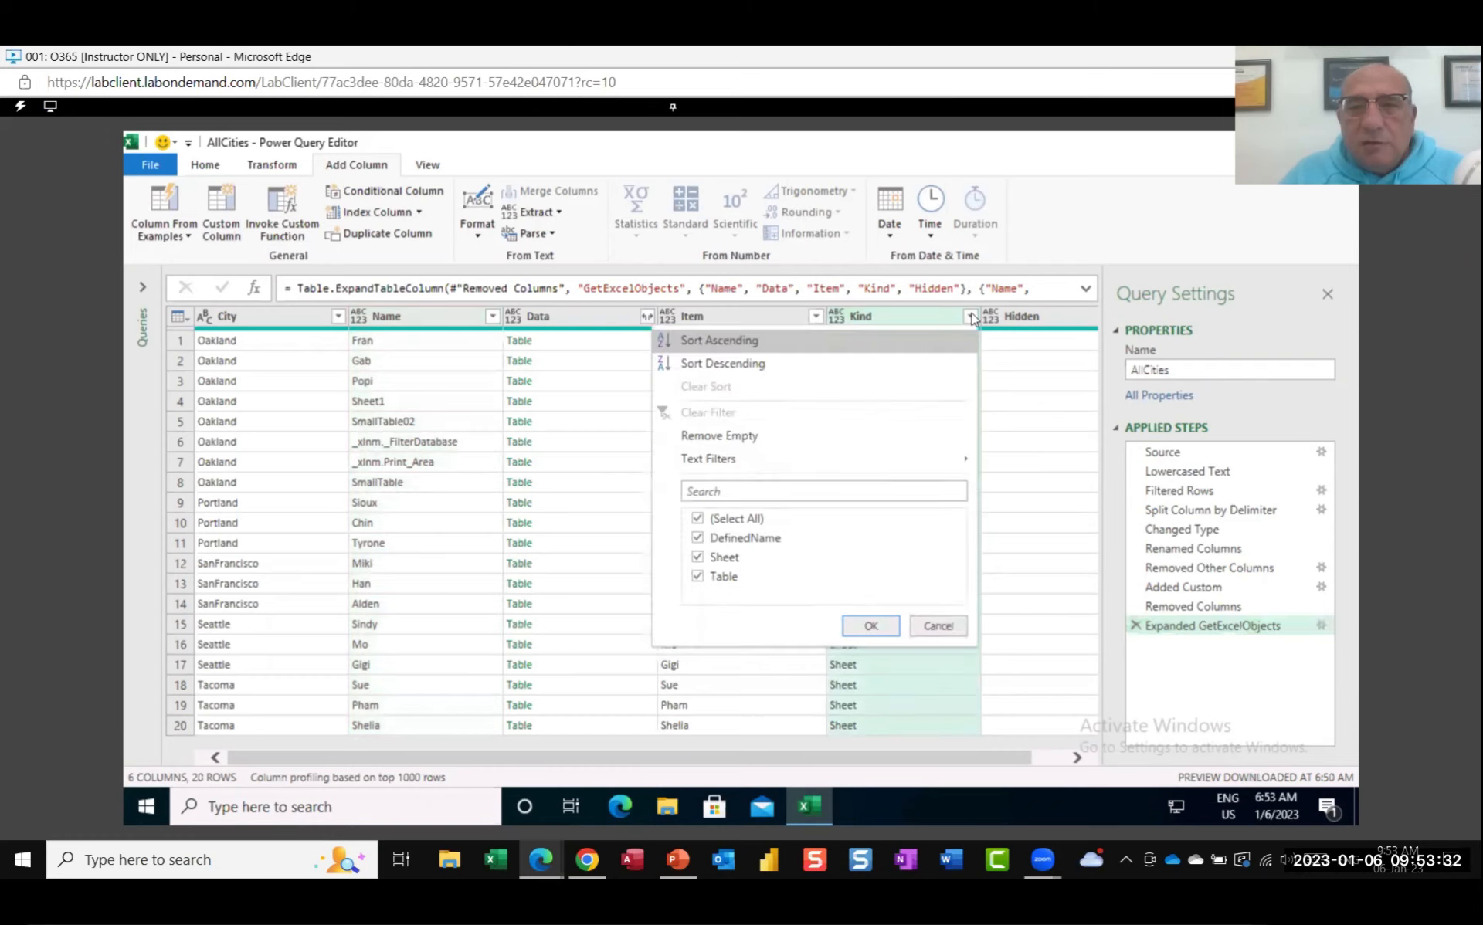
pyautogui.moveTo(737, 464)
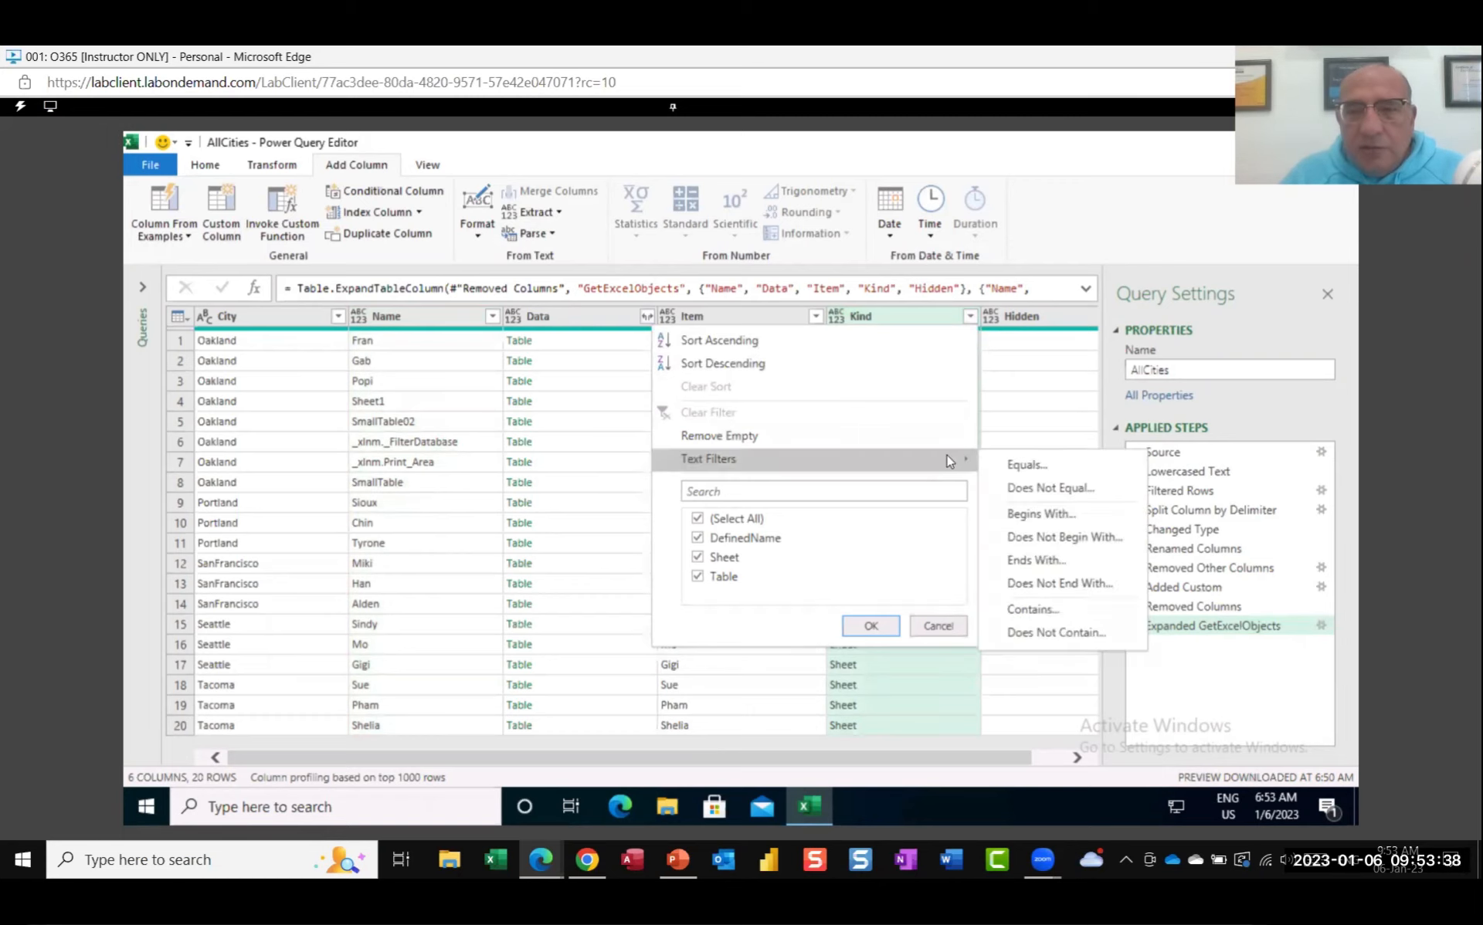
pyautogui.click(1049, 464)
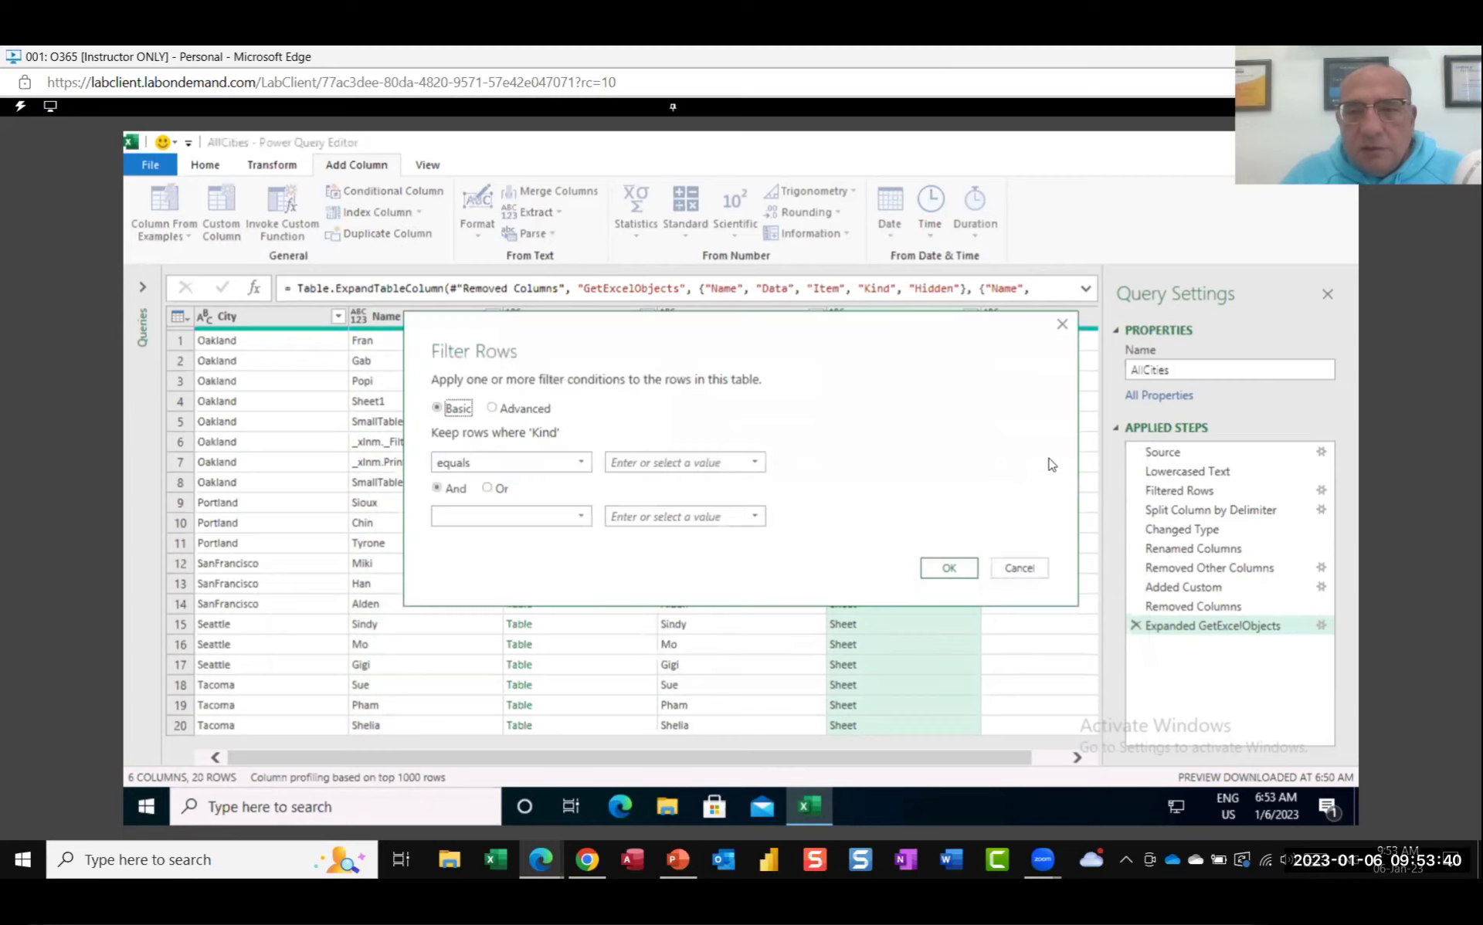
pyautogui.click(641, 457)
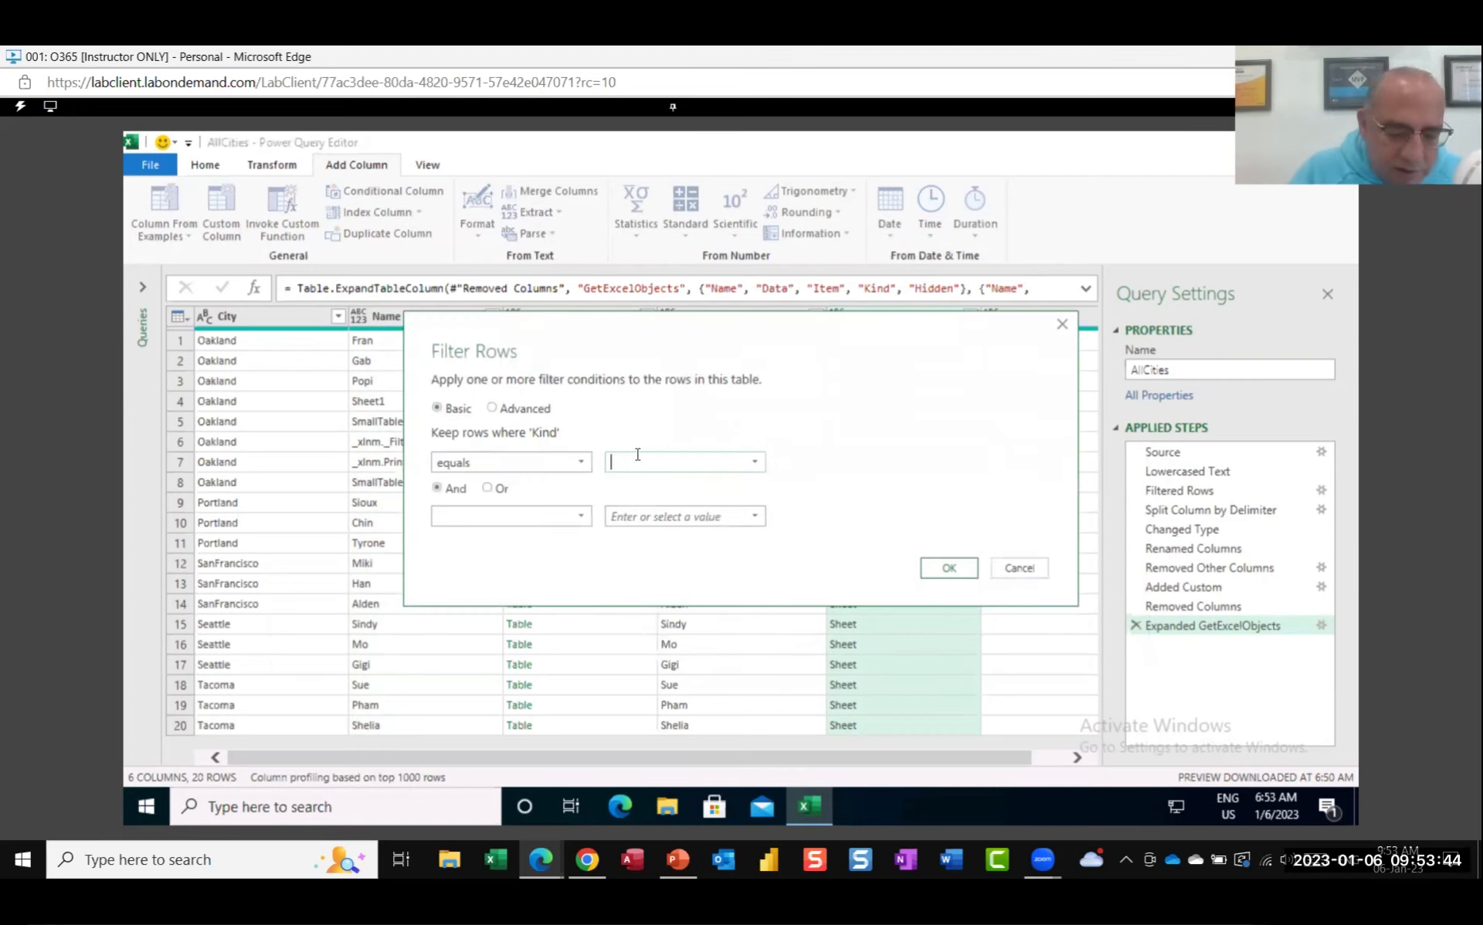
pyautogui.write('Sheet')
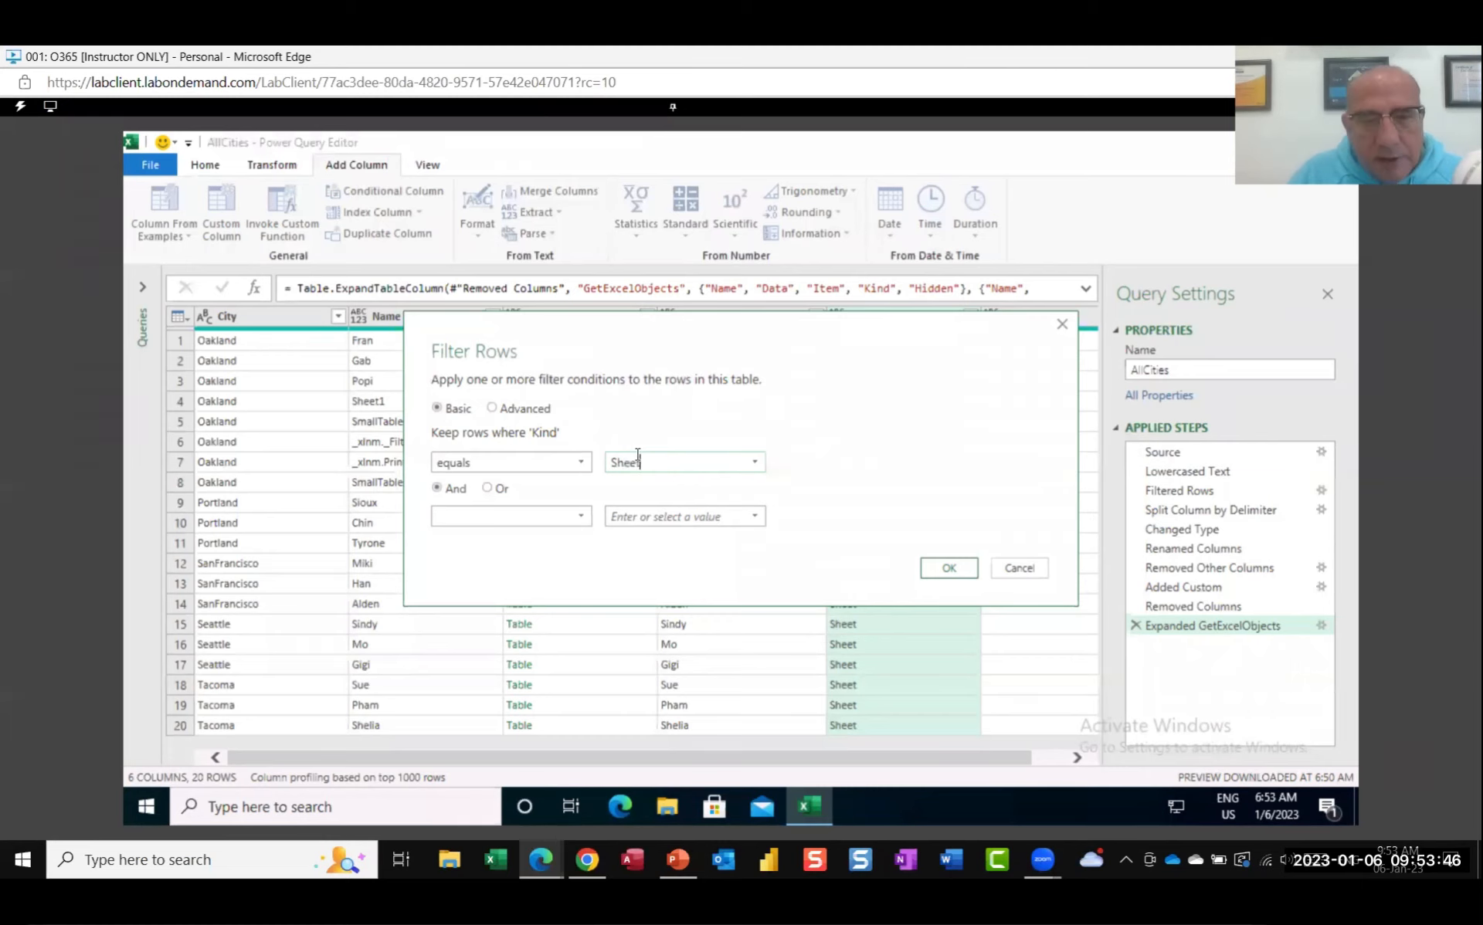
pyautogui.click(959, 568)
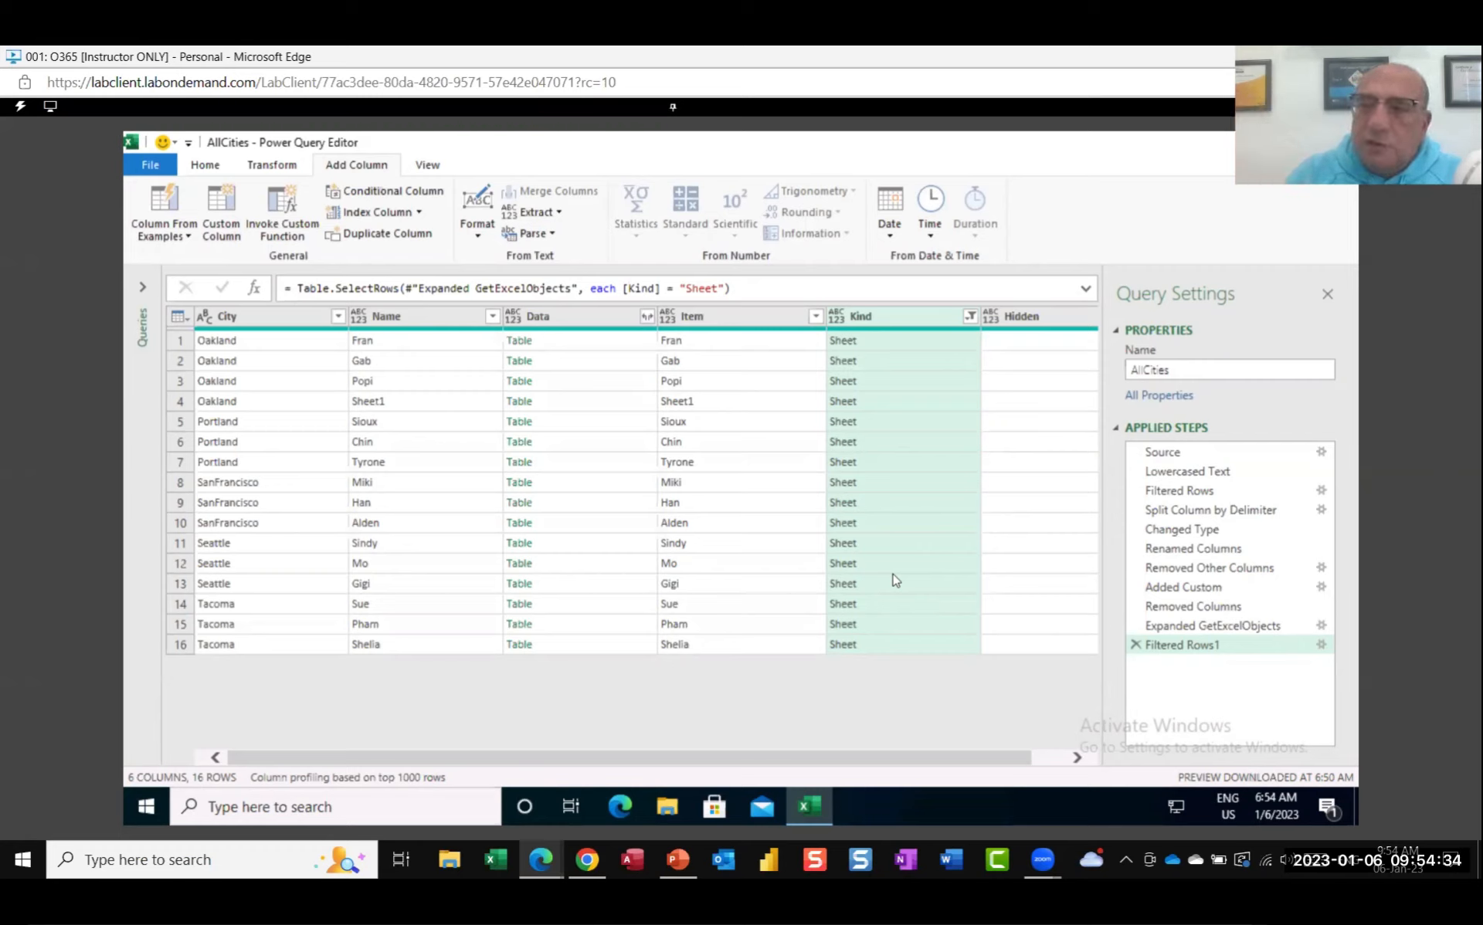
# Step: Filter the Name column with a text filter to keep only rows that do not begin with Sheet
pyautogui.click(446, 323)
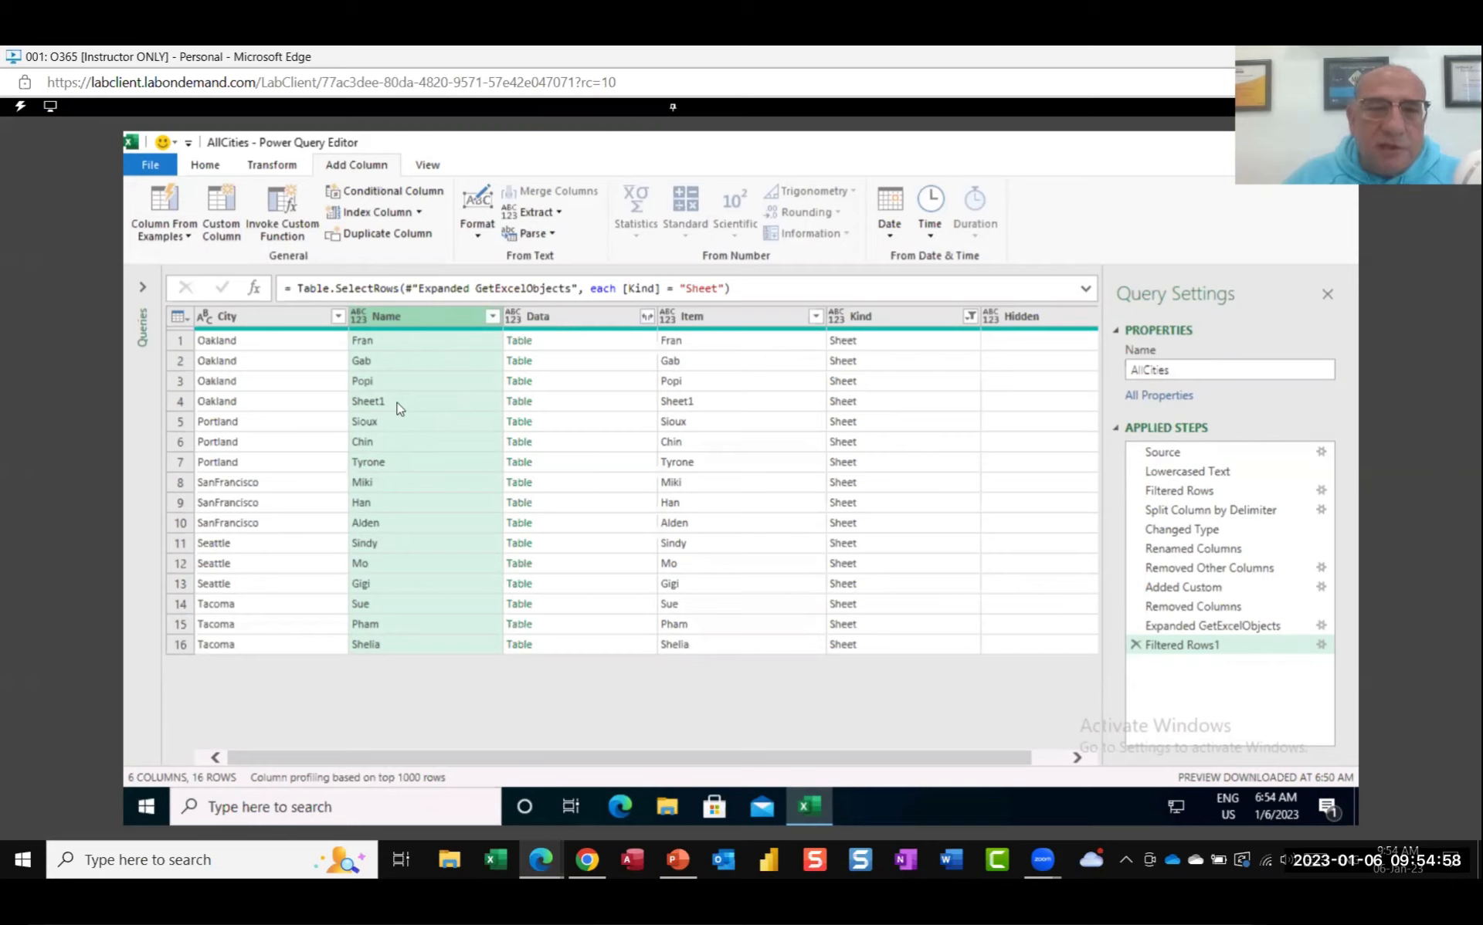
pyautogui.click(492, 317)
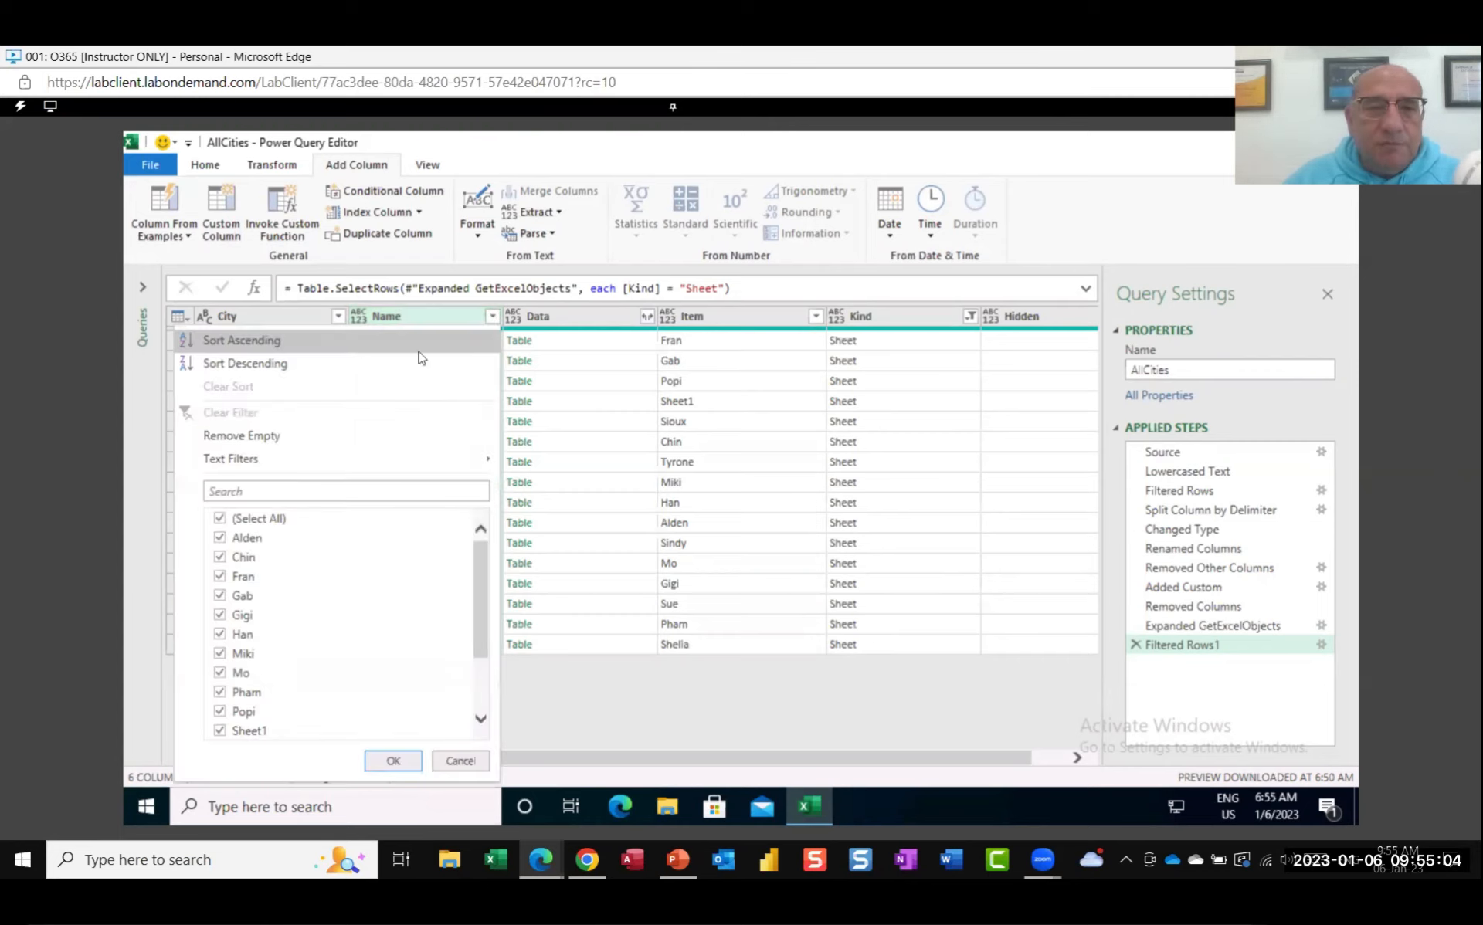
pyautogui.moveTo(369, 458)
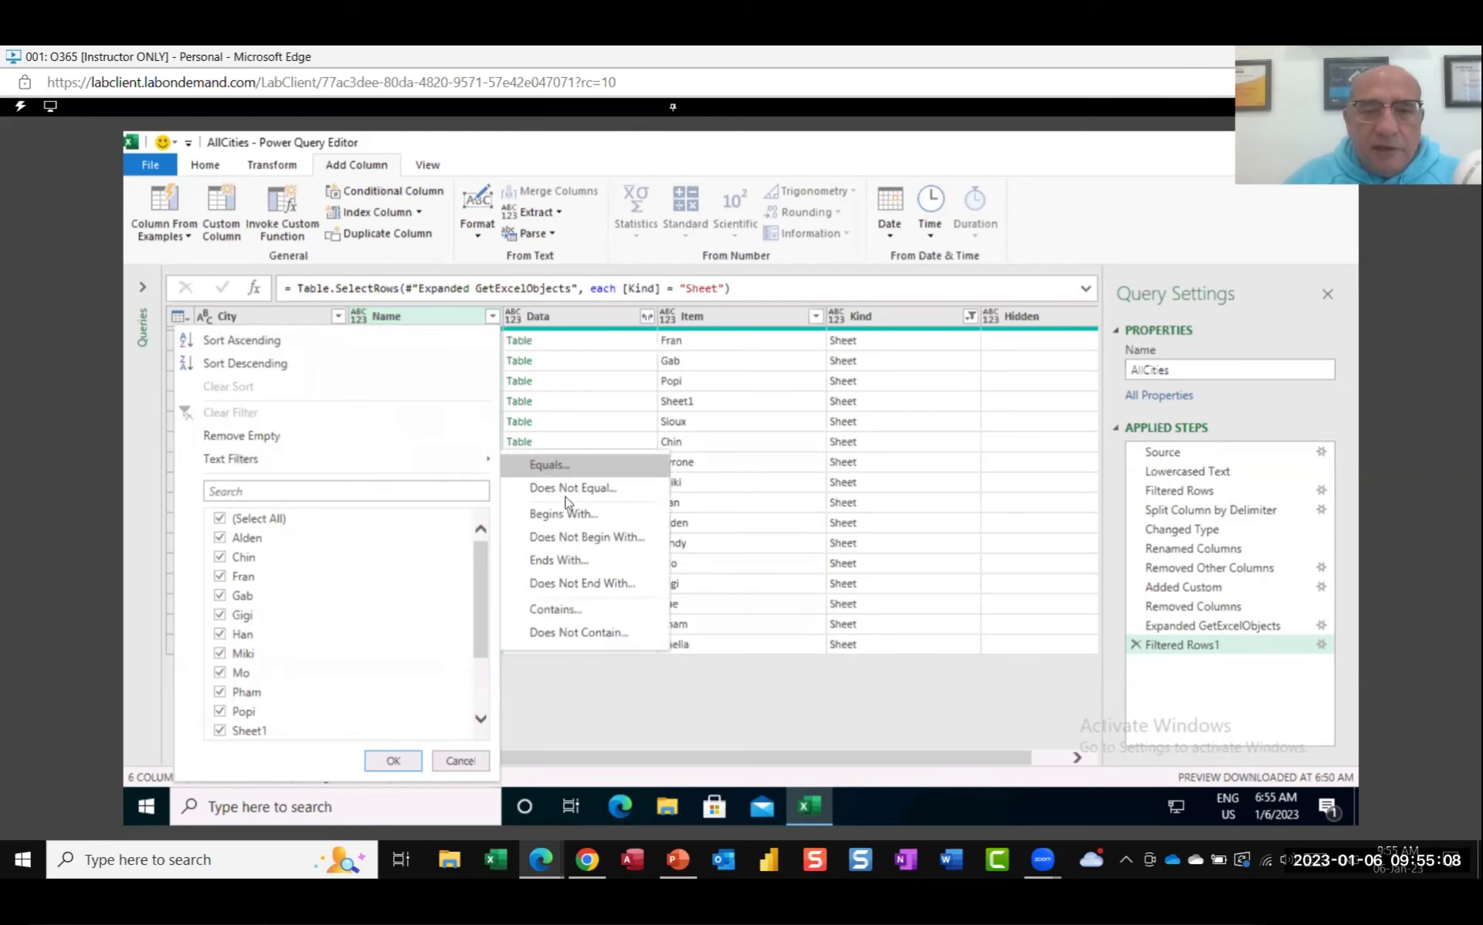
pyautogui.click(574, 545)
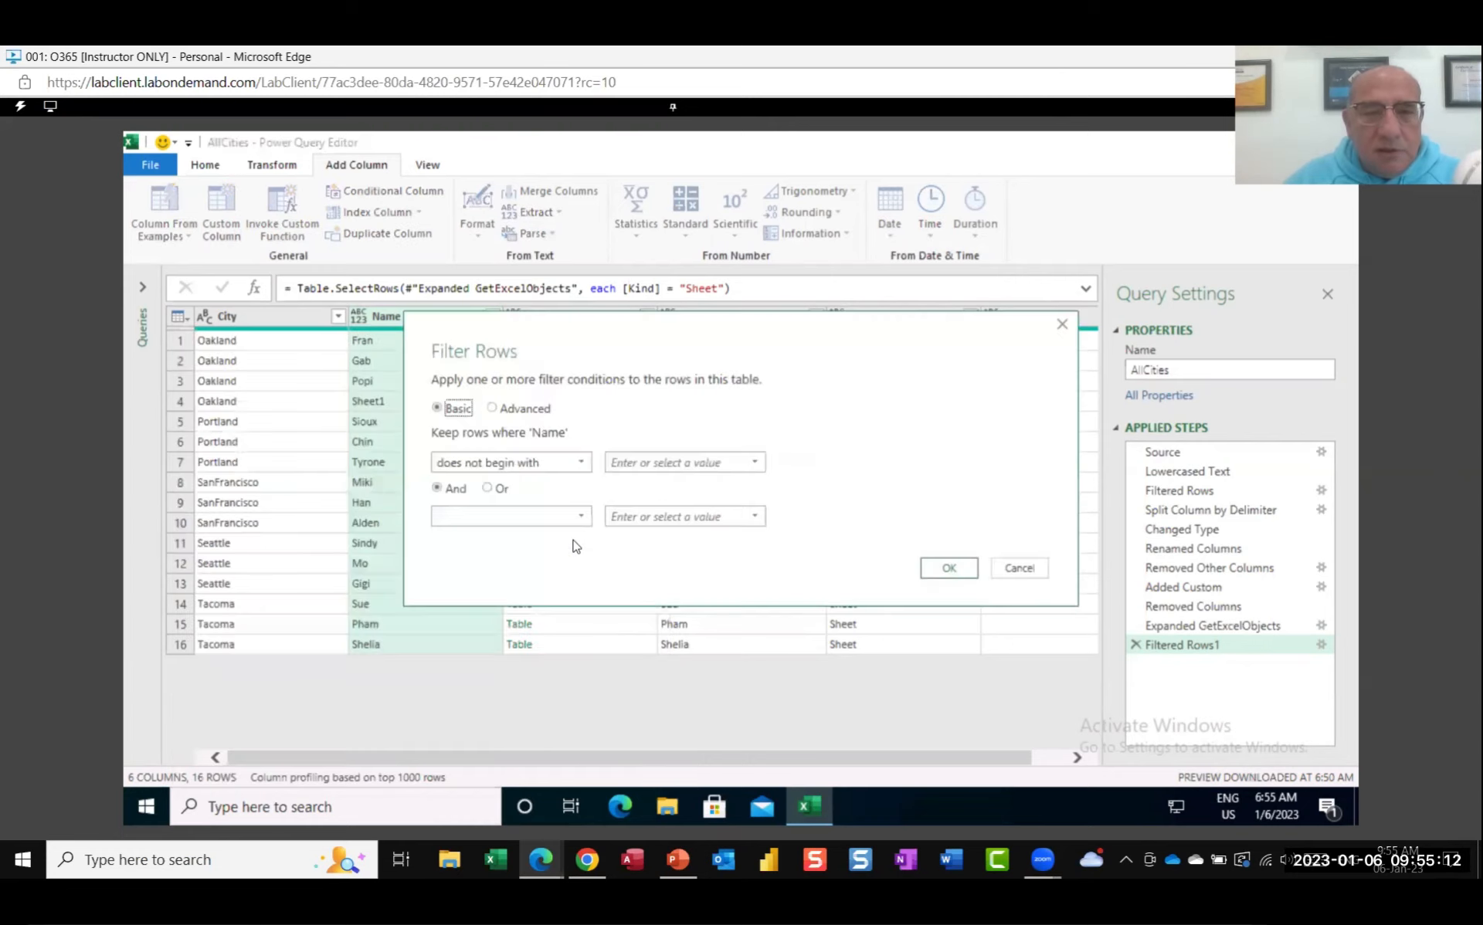
pyautogui.click(629, 462)
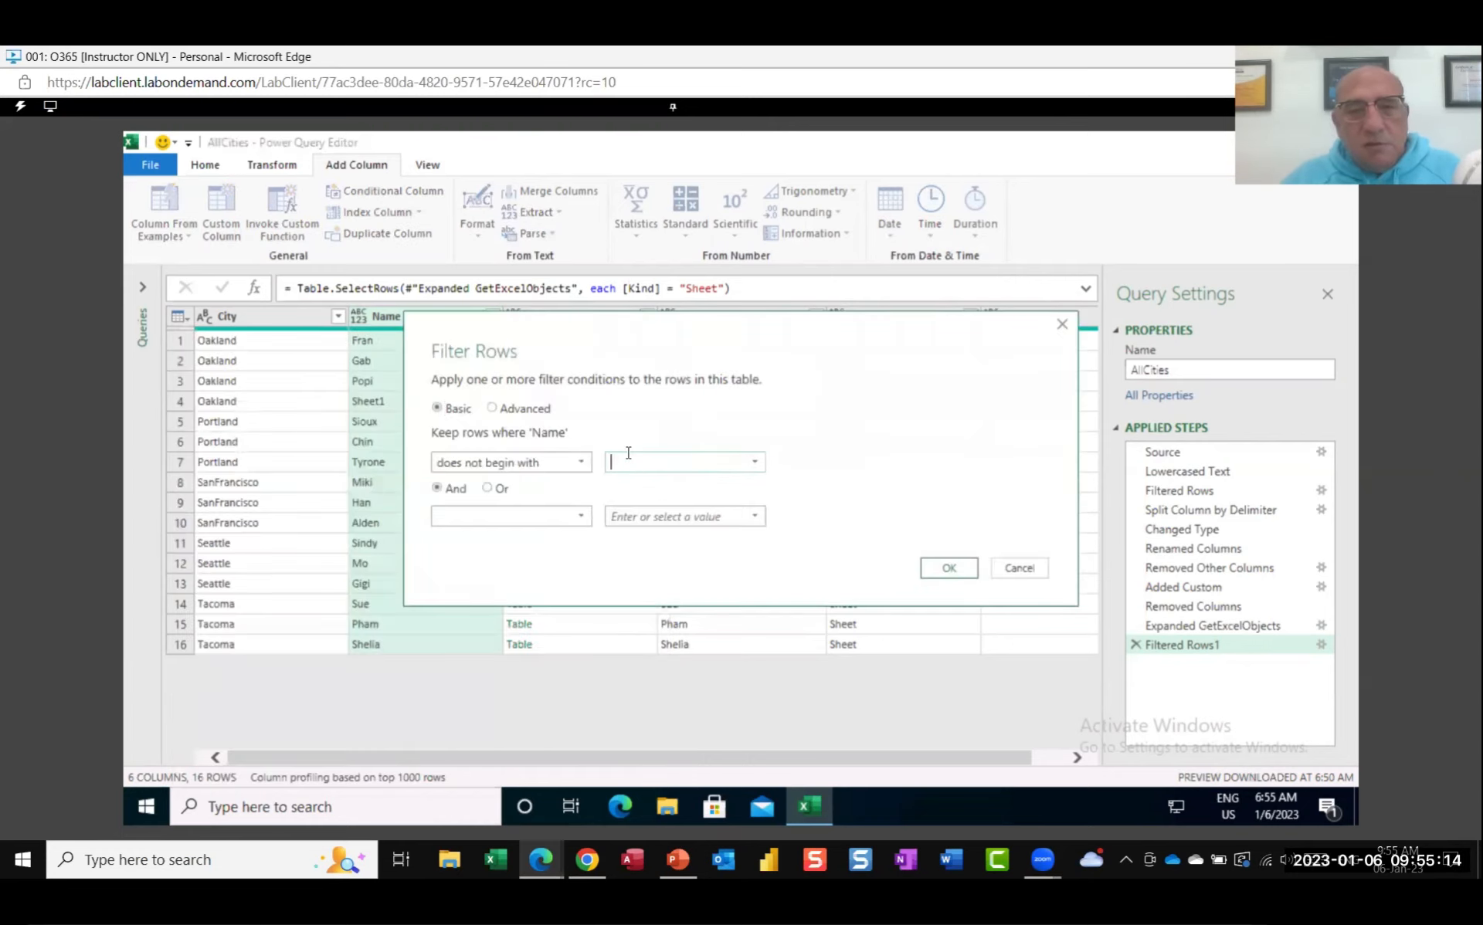
pyautogui.write('Sh')
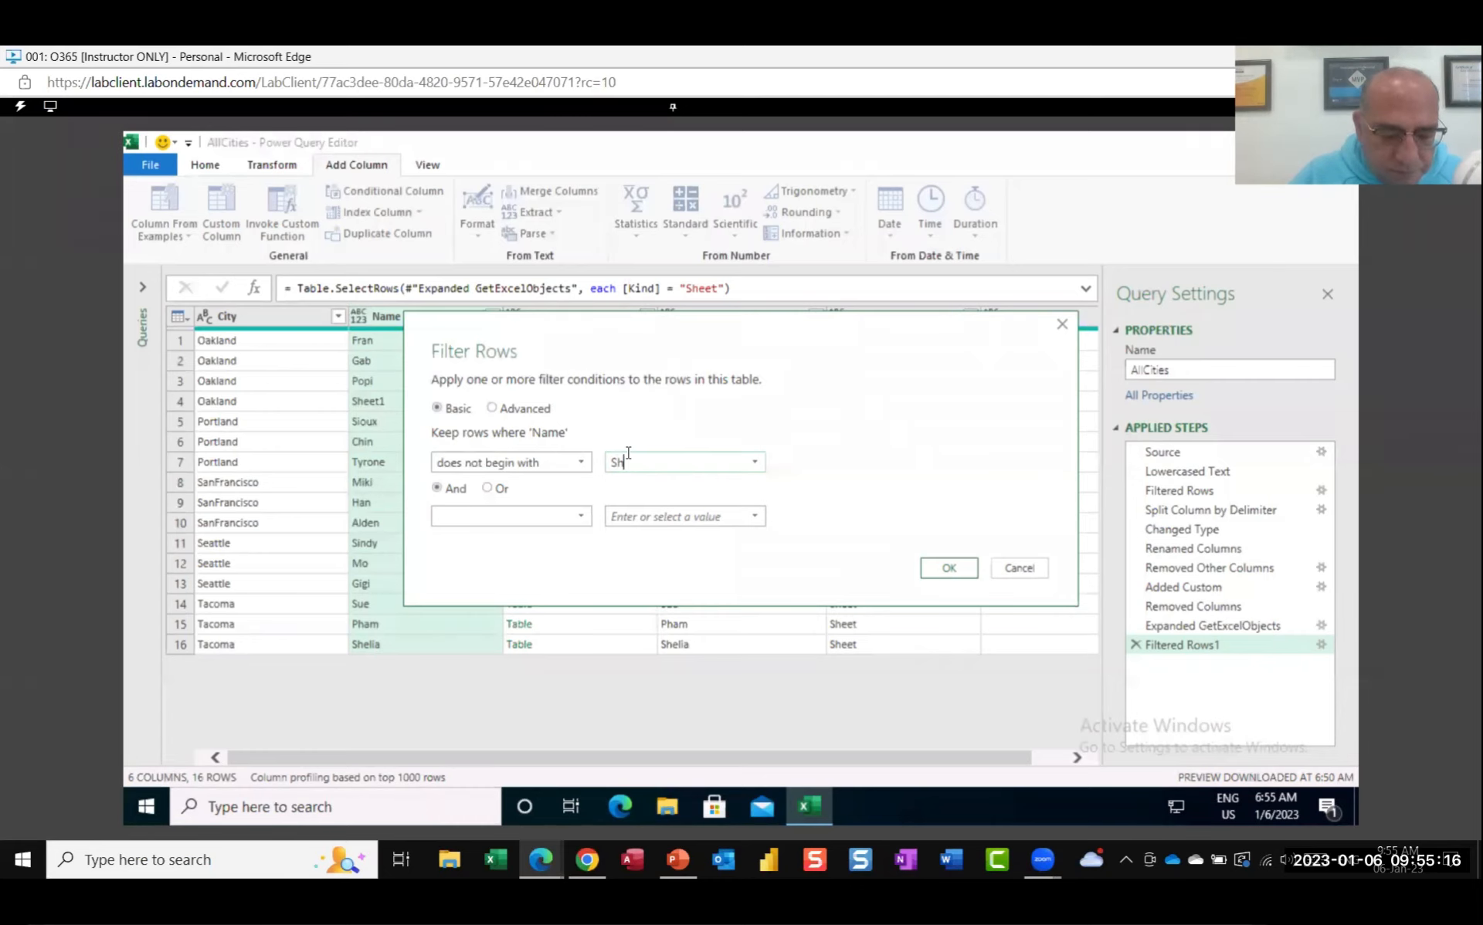
pyautogui.write('eet')
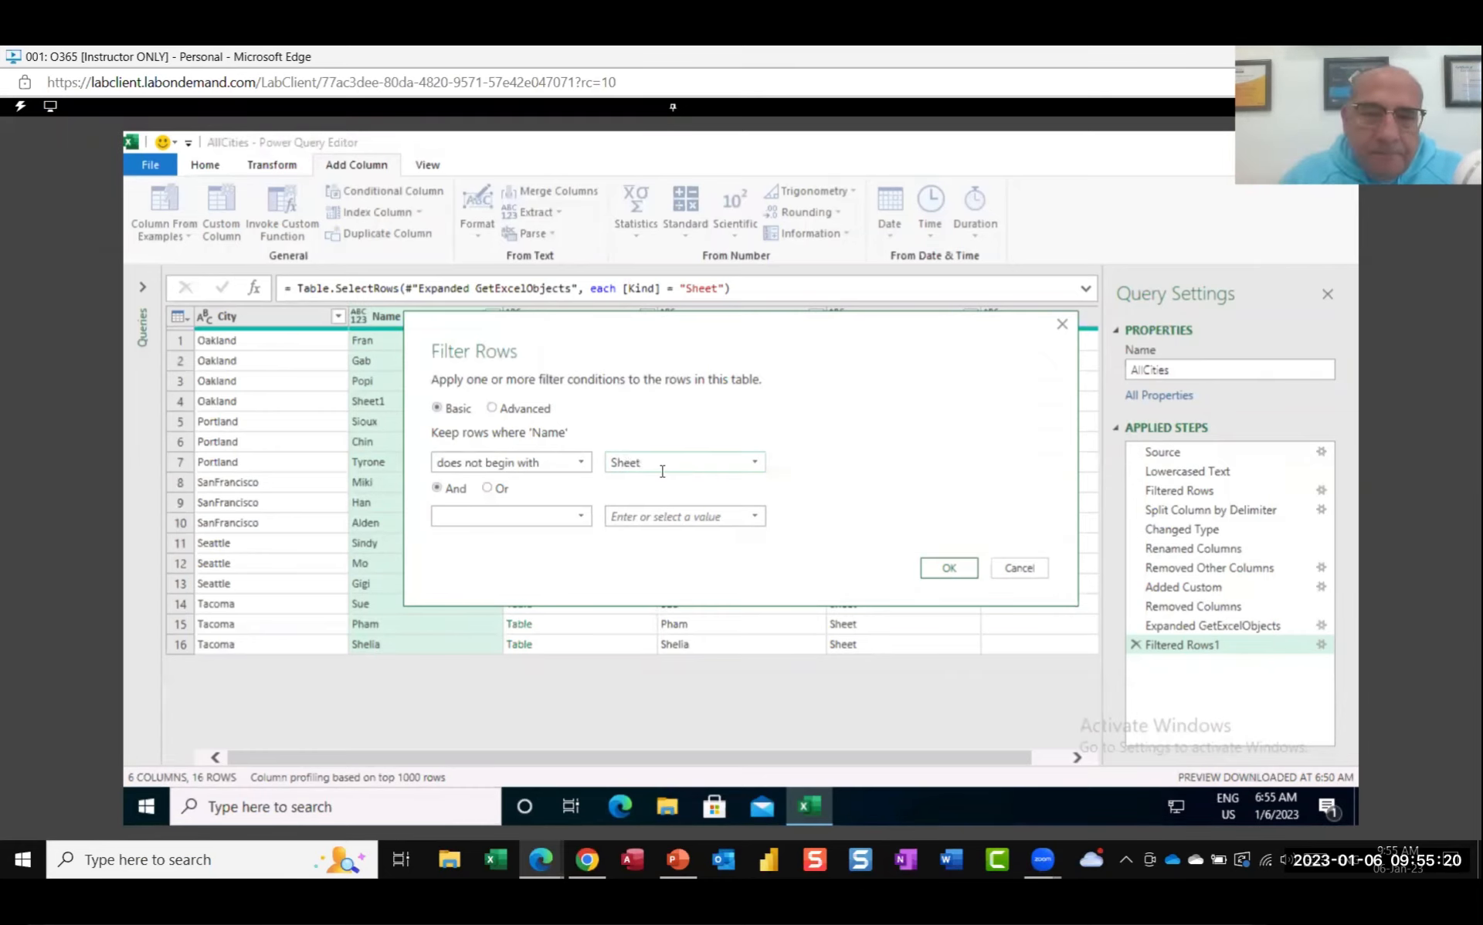
pyautogui.click(948, 568)
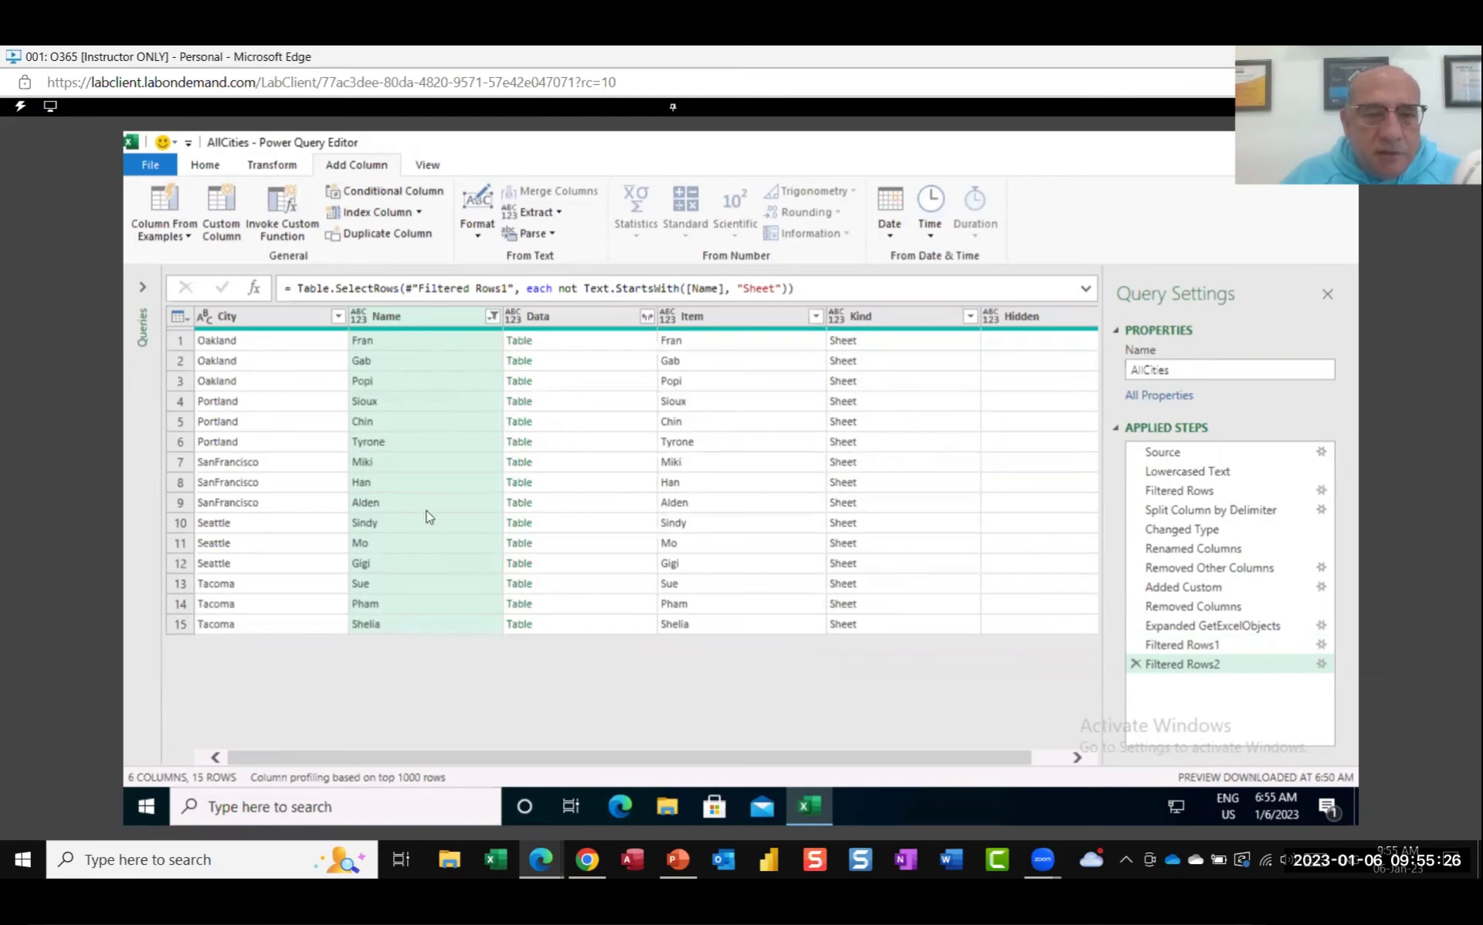
# Step: Rename the Name column to Manager
pyautogui.doubleClick(391, 317)
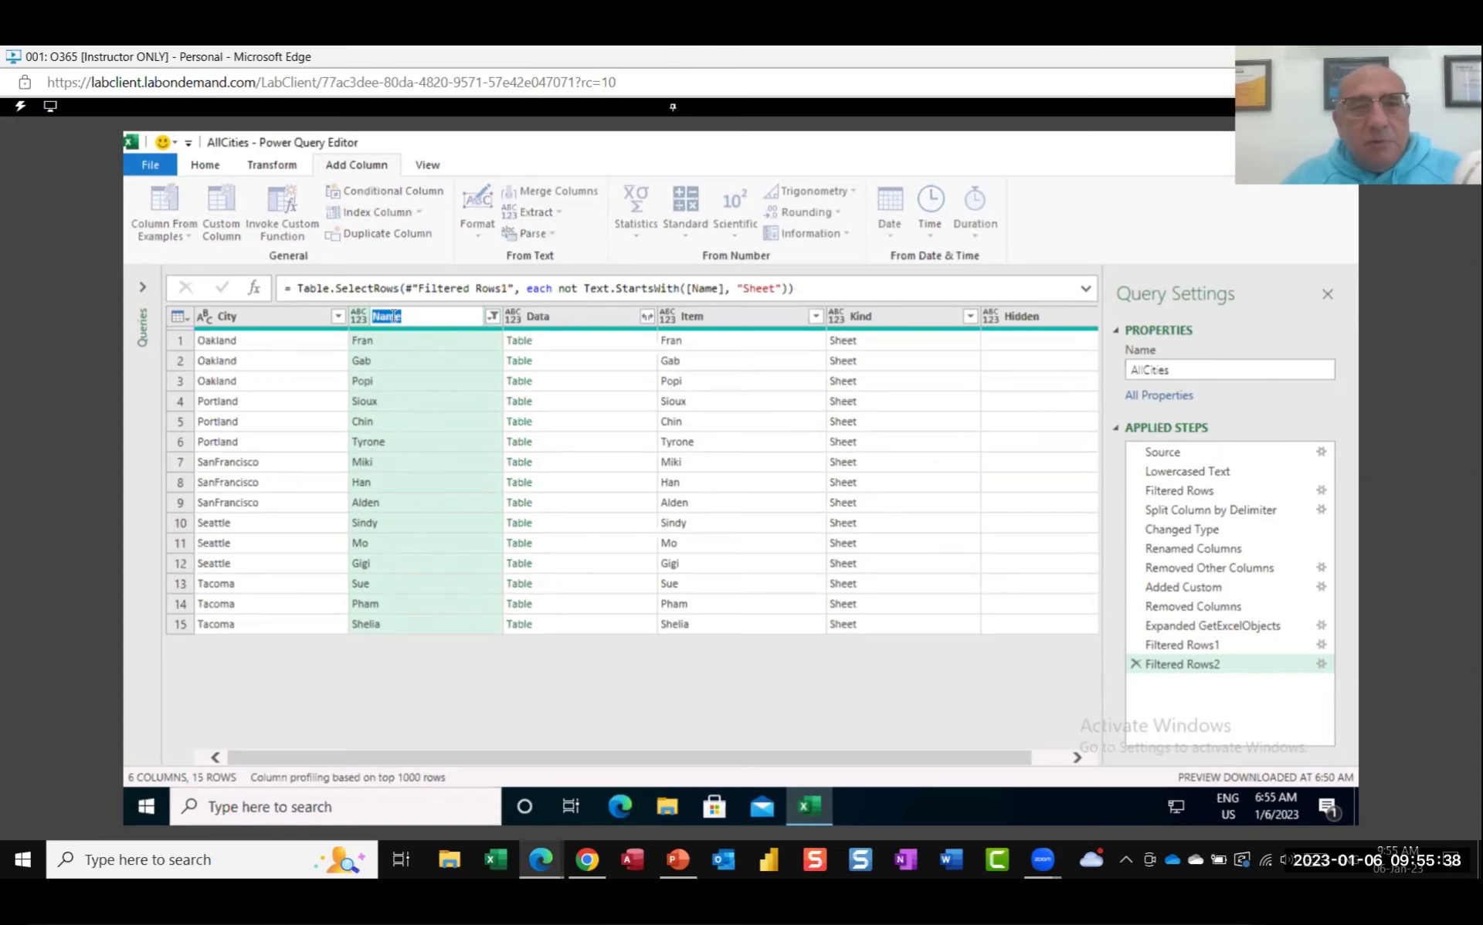
pyautogui.write('M')
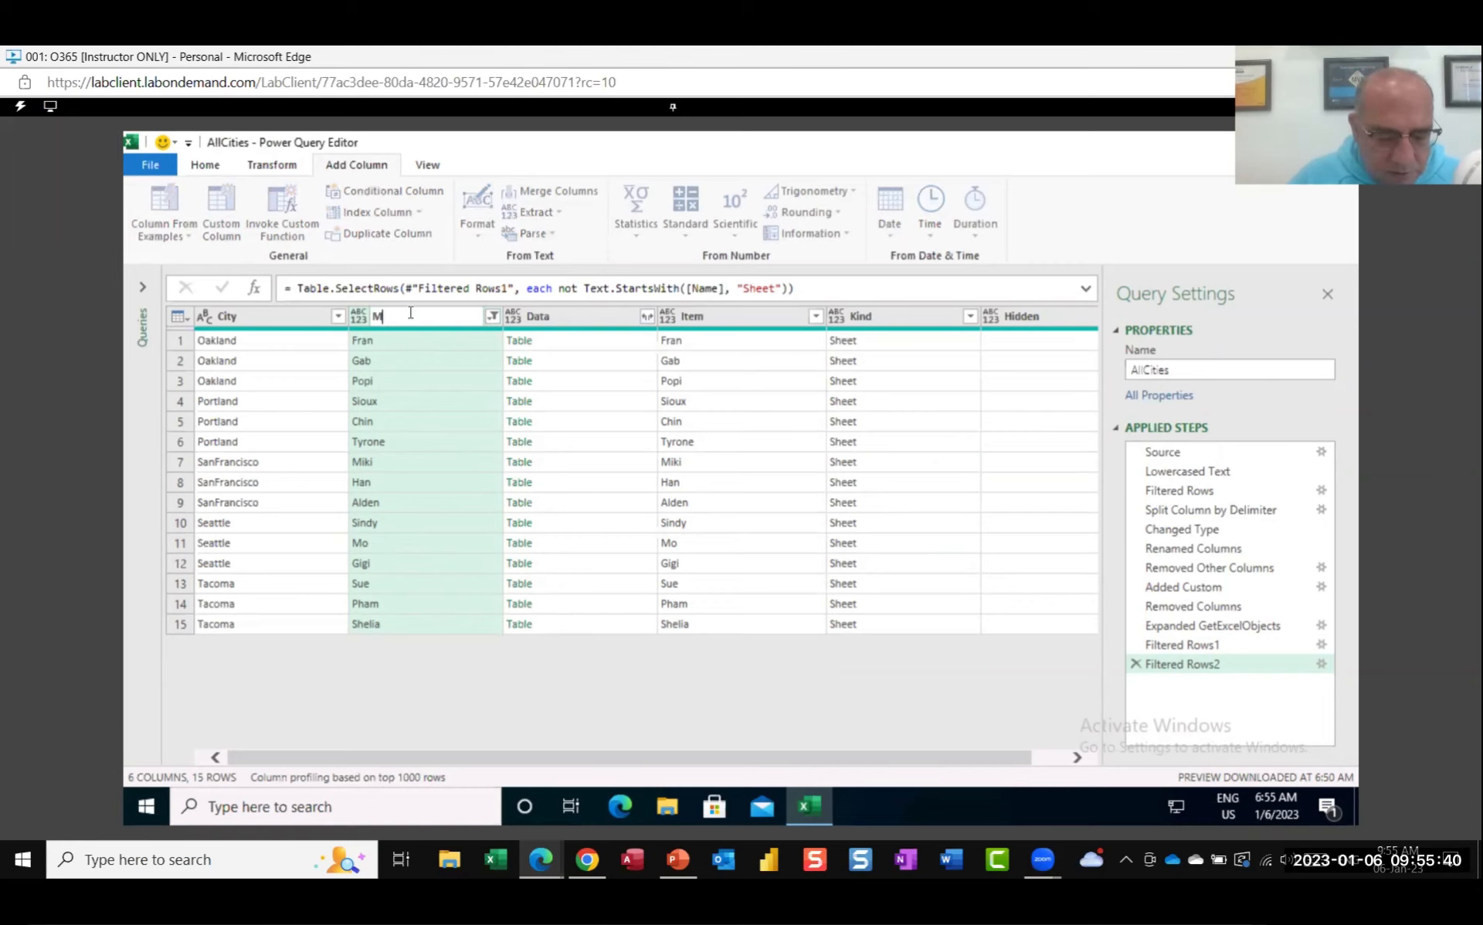
pyautogui.write('anager')
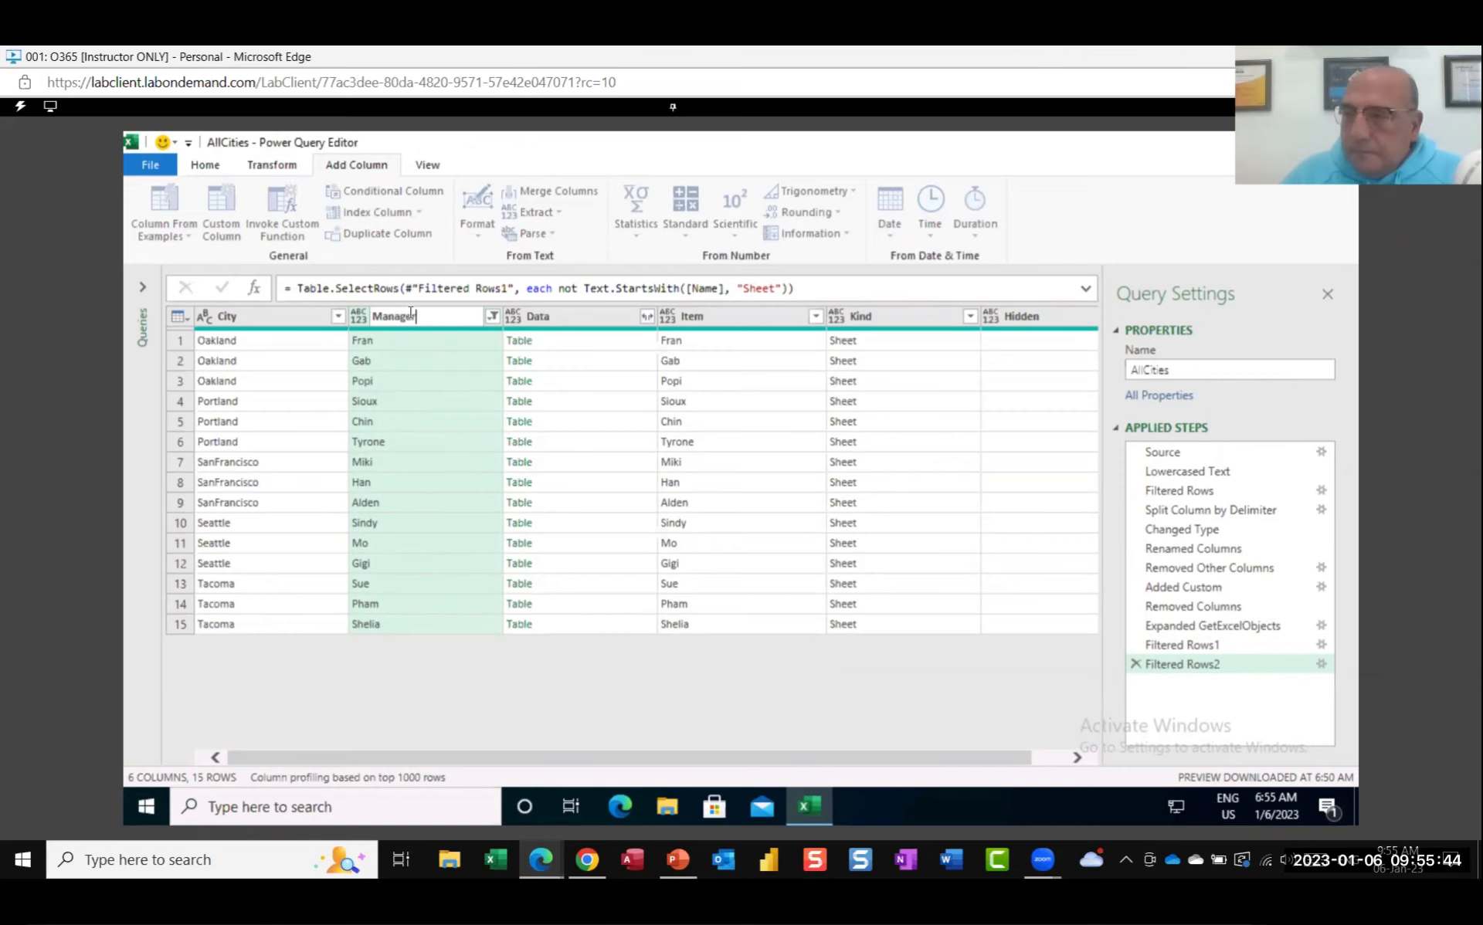
pyautogui.press('Return')
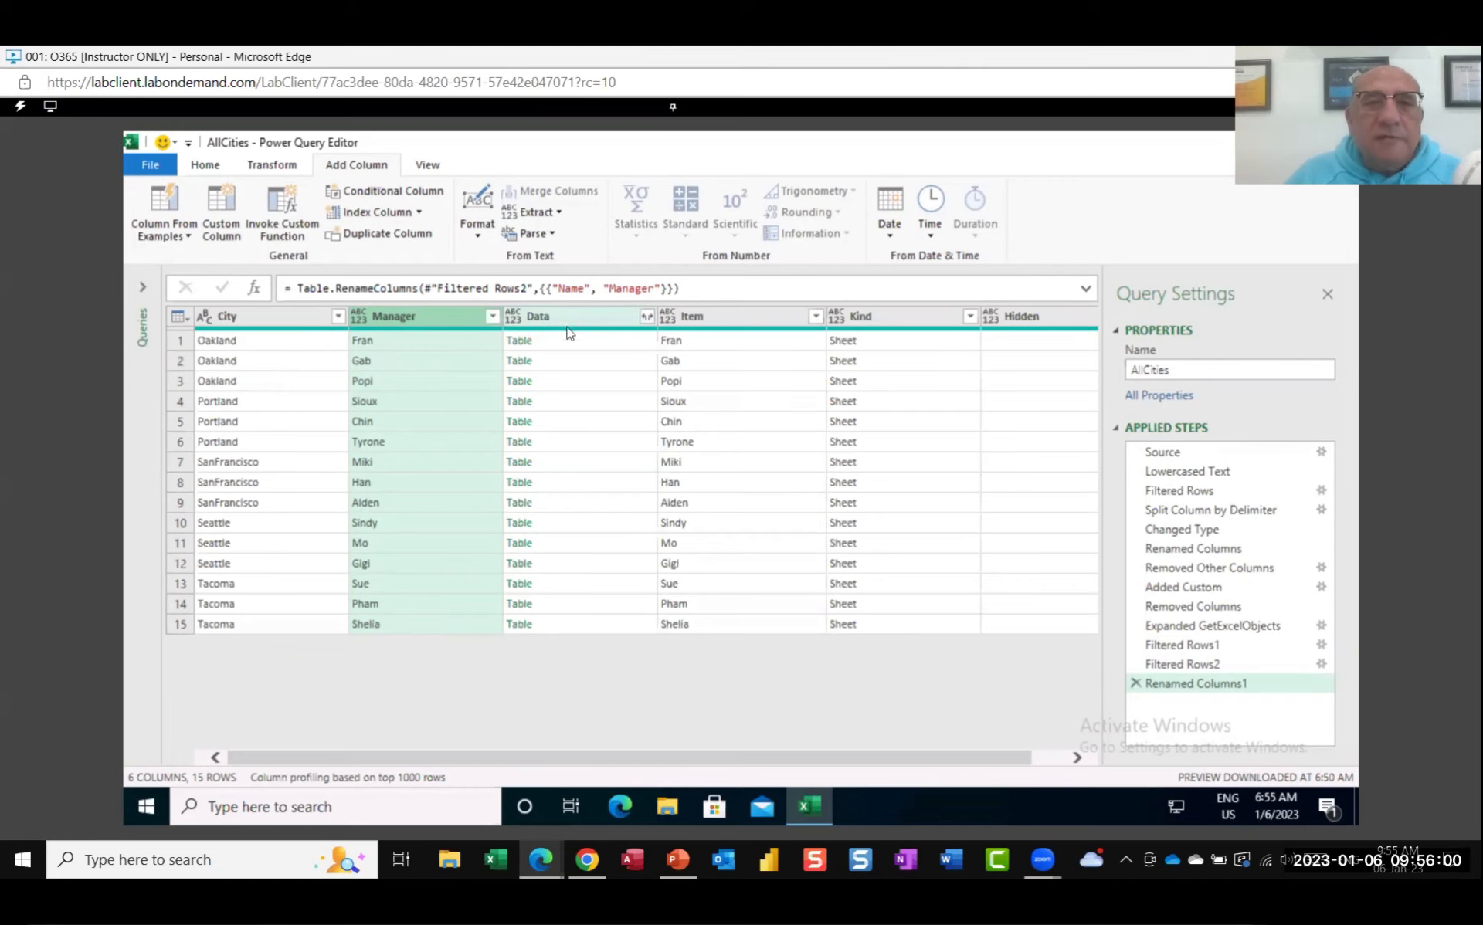
# Step: Preview the third row's Data table, and remove all columns except Data, City and Manager, selected in that order
pyautogui.click(630, 384)
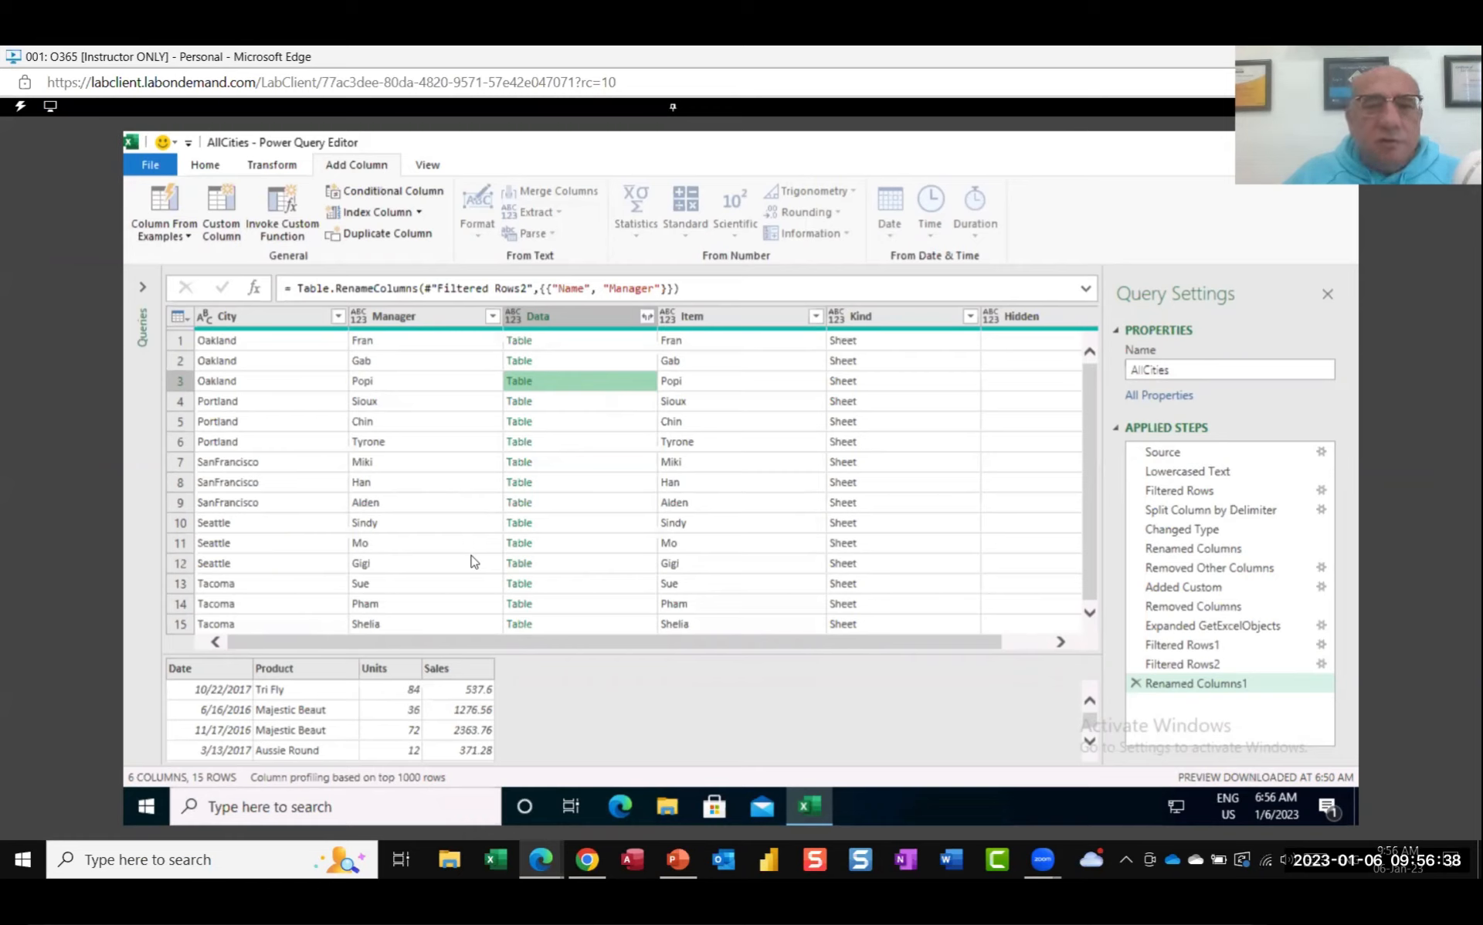
pyautogui.click(575, 323)
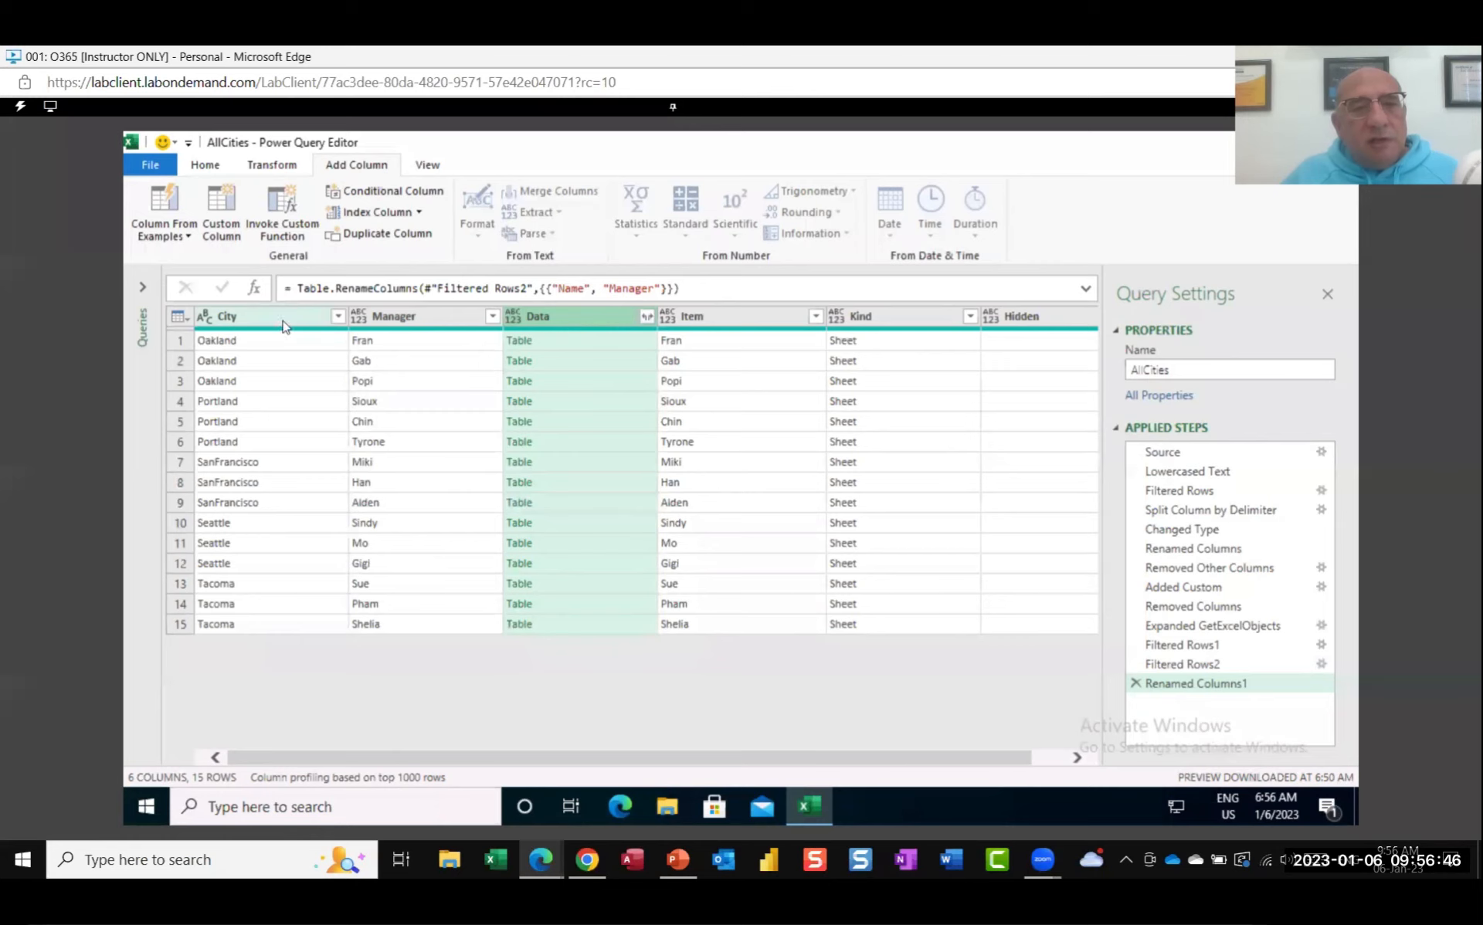
pyautogui.keyDown('ctrl'); pyautogui.click(244, 319); pyautogui.keyUp('ctrl')
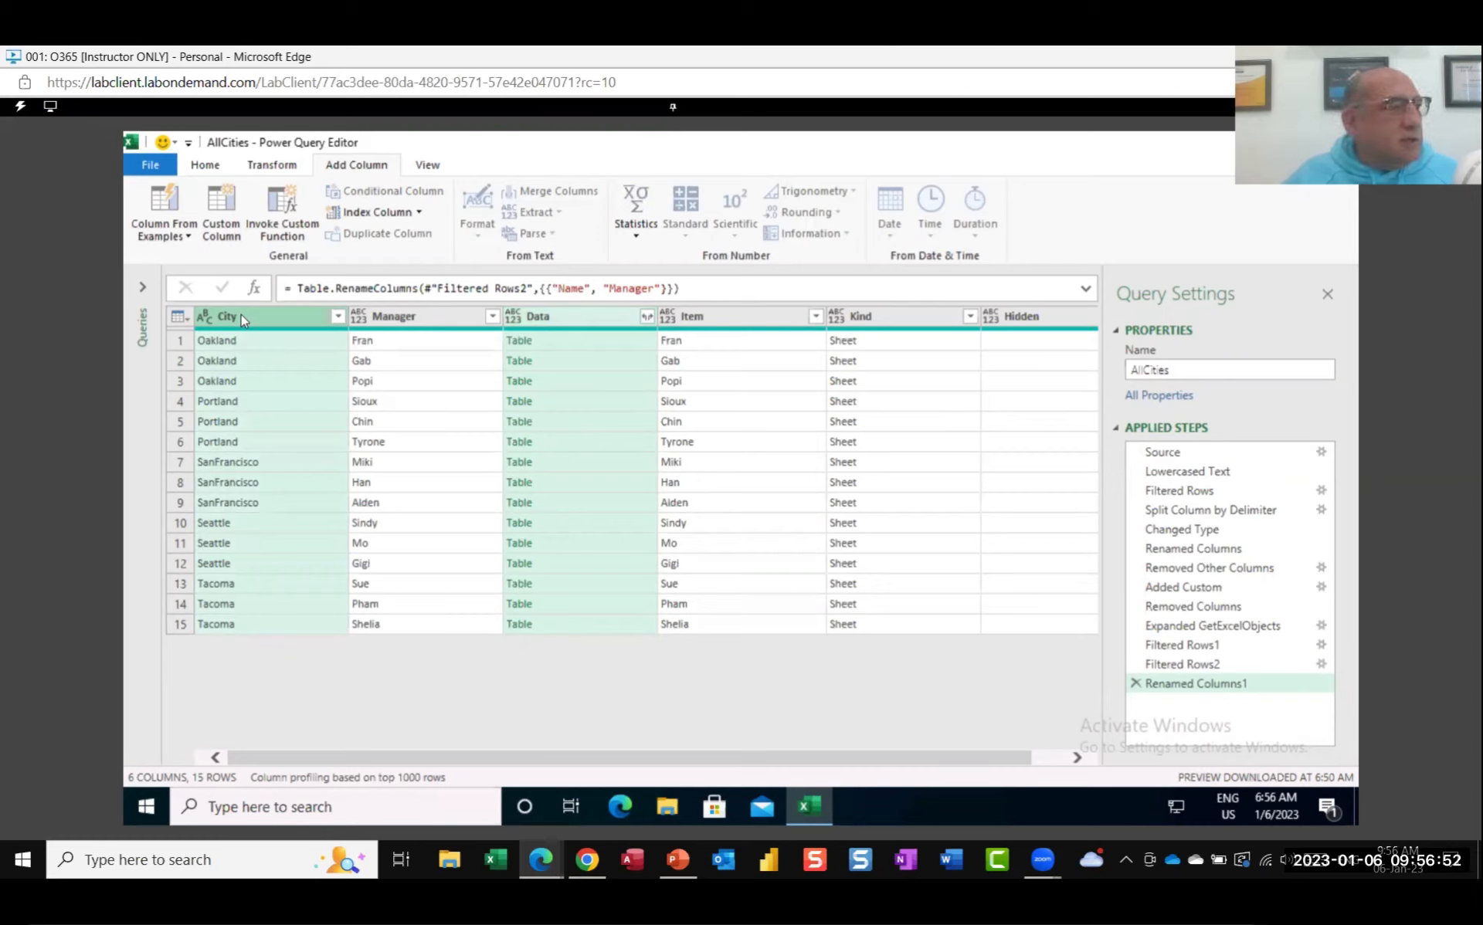
pyautogui.keyDown('ctrl'); pyautogui.click(423, 319); pyautogui.keyUp('ctrl')
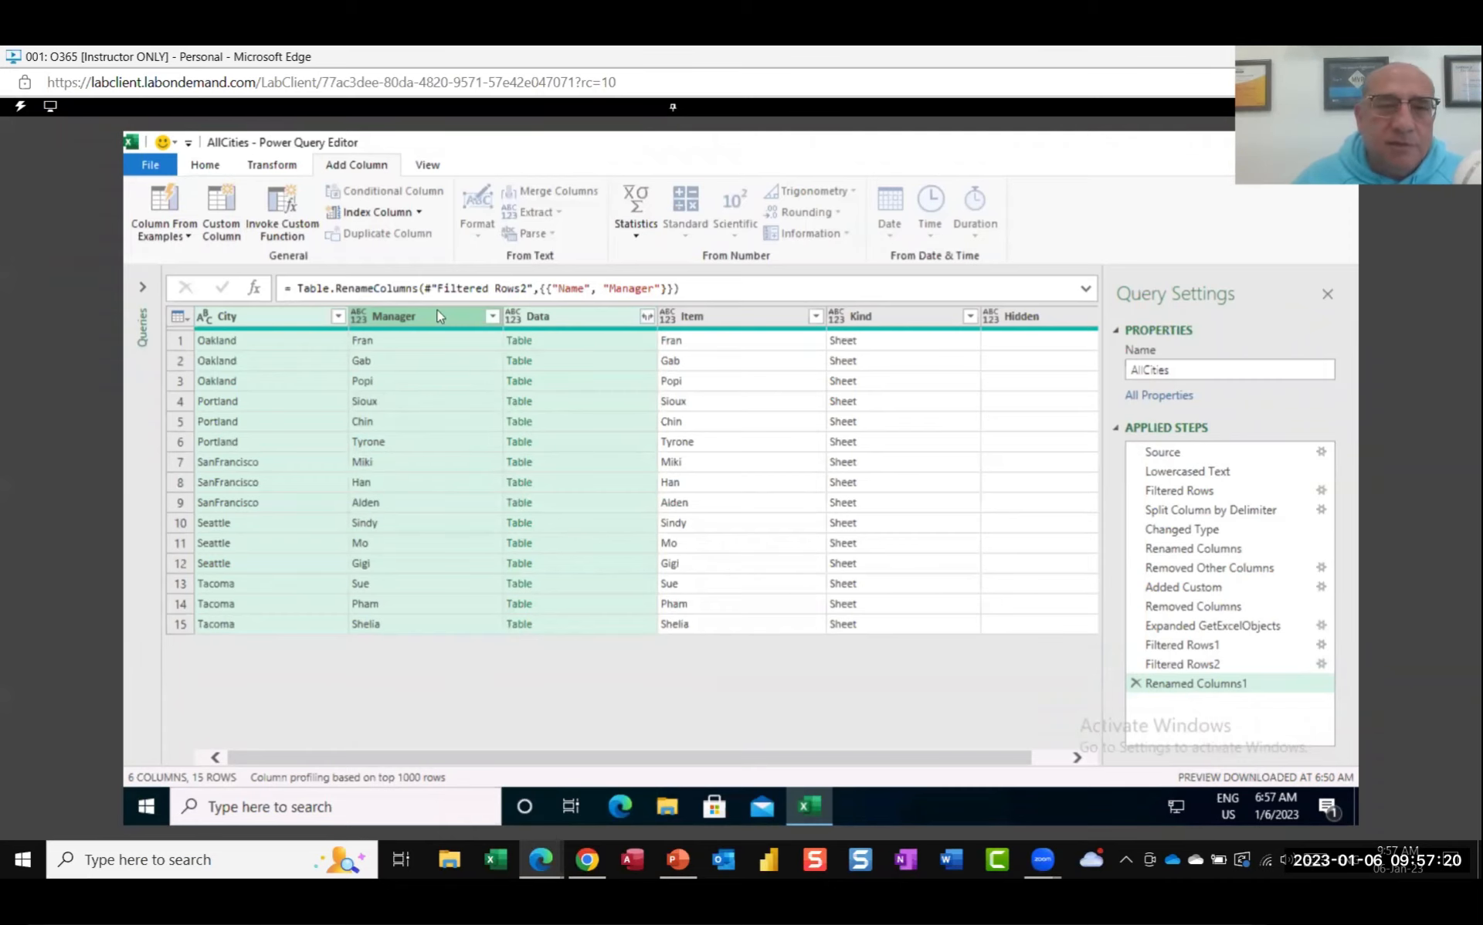
pyautogui.rightClick(576, 322)
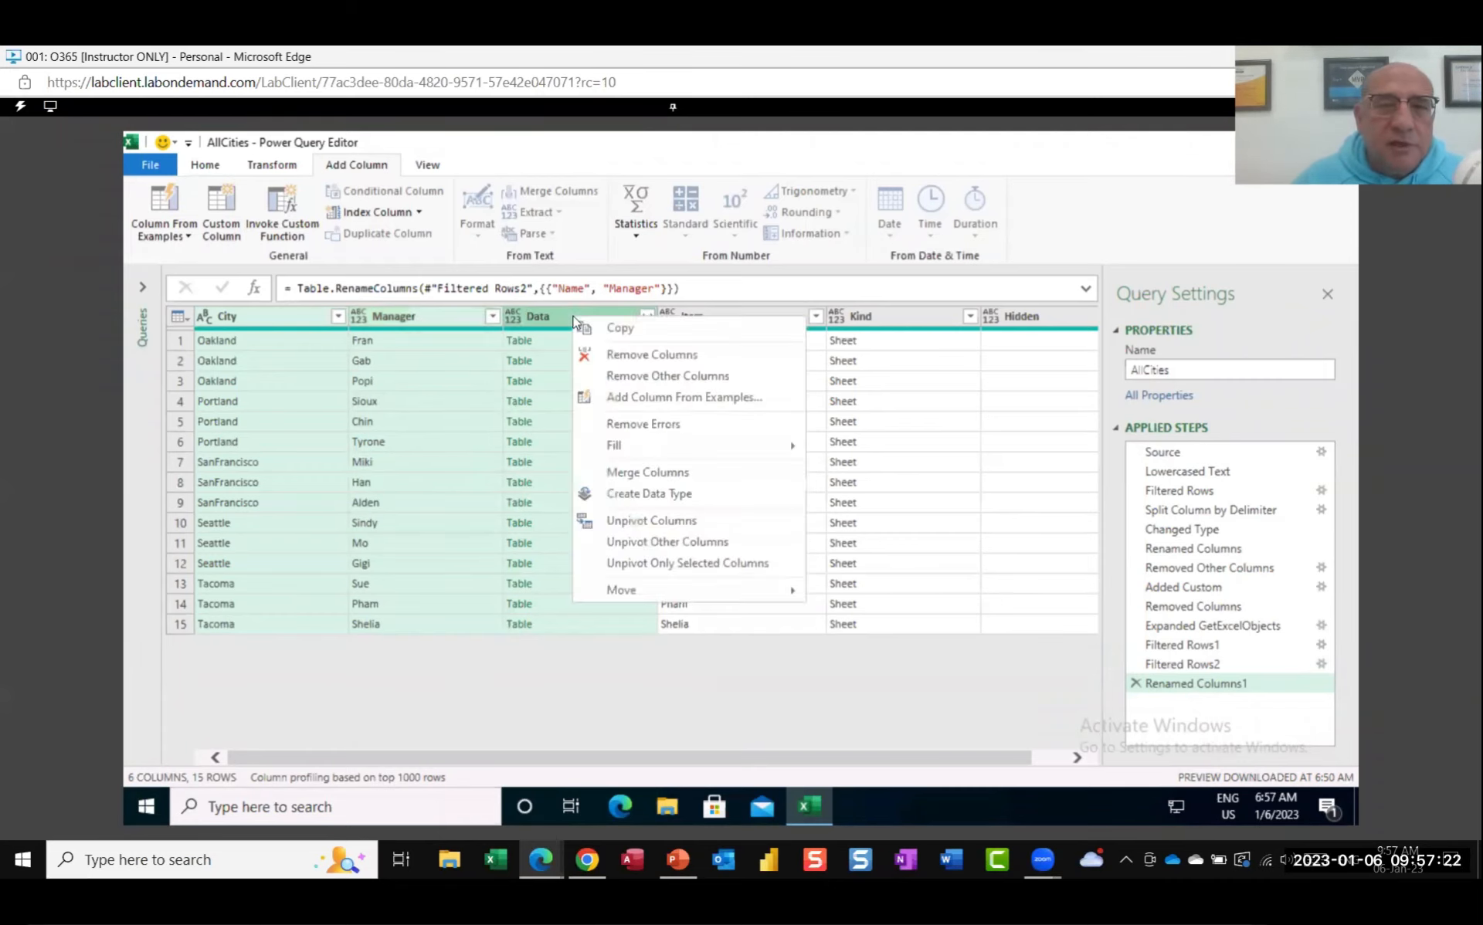
pyautogui.click(661, 381)
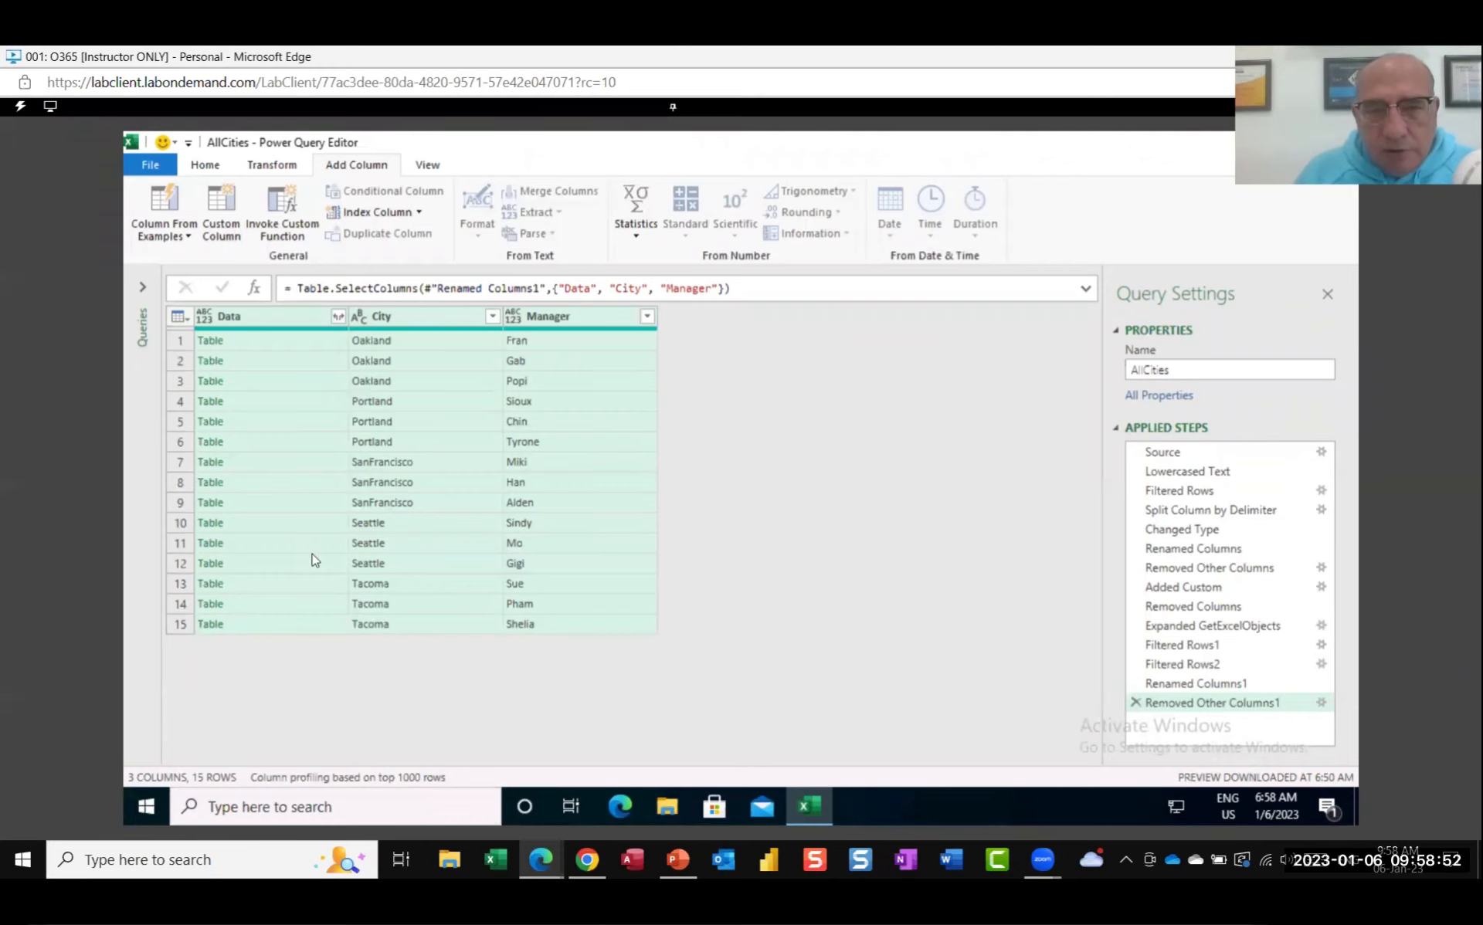
# Step: Expand the Data column into Date, Product, Units and Sales without a name prefix, and rename the Sales column to Revenue
pyautogui.click(339, 317)
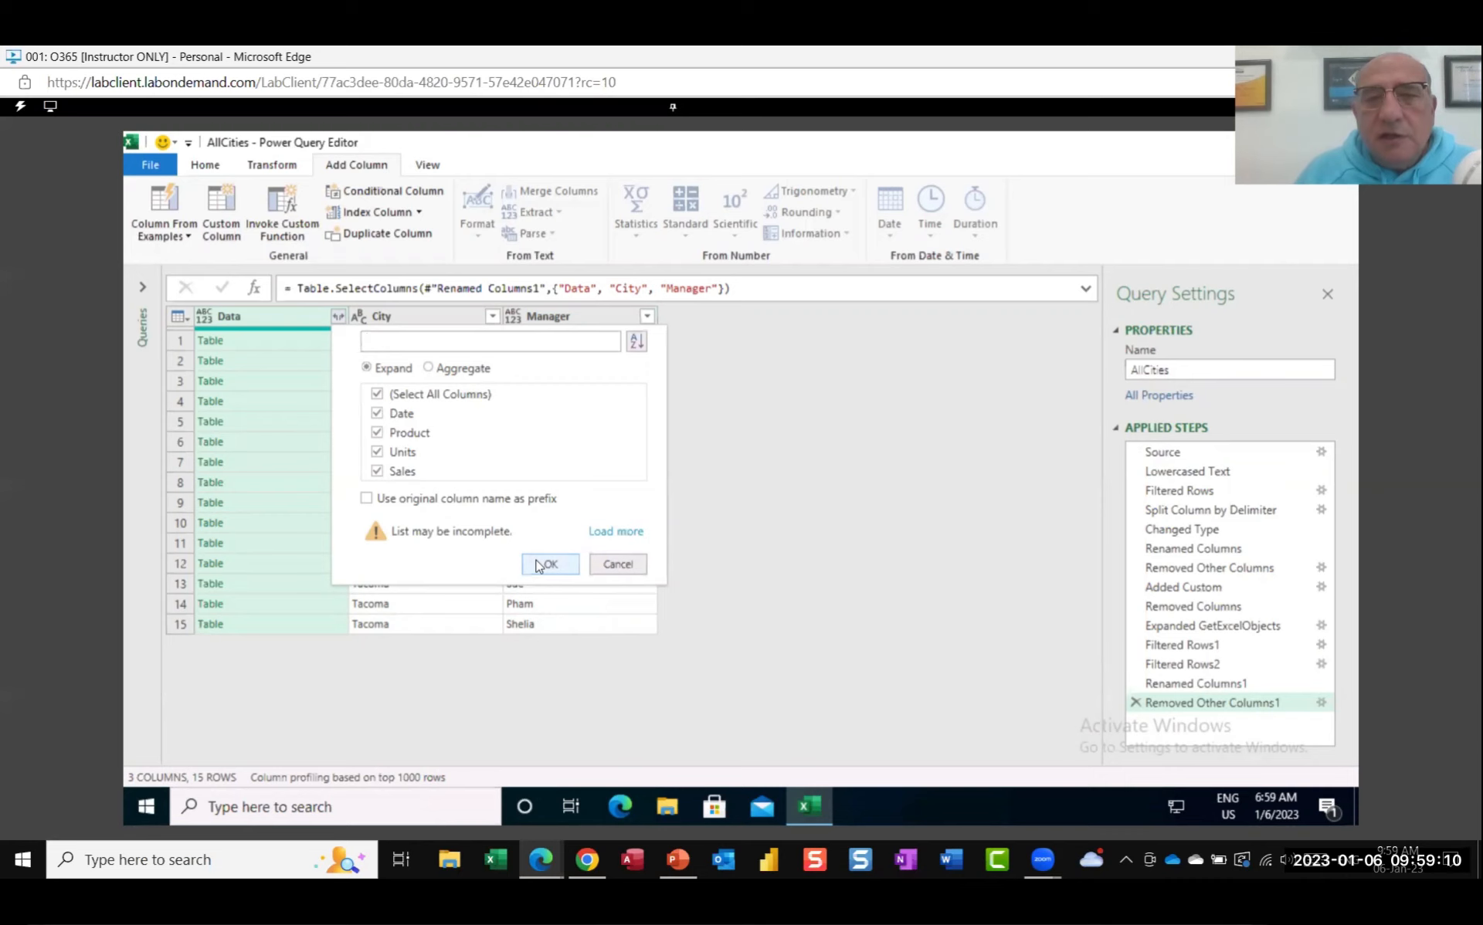
pyautogui.click(545, 565)
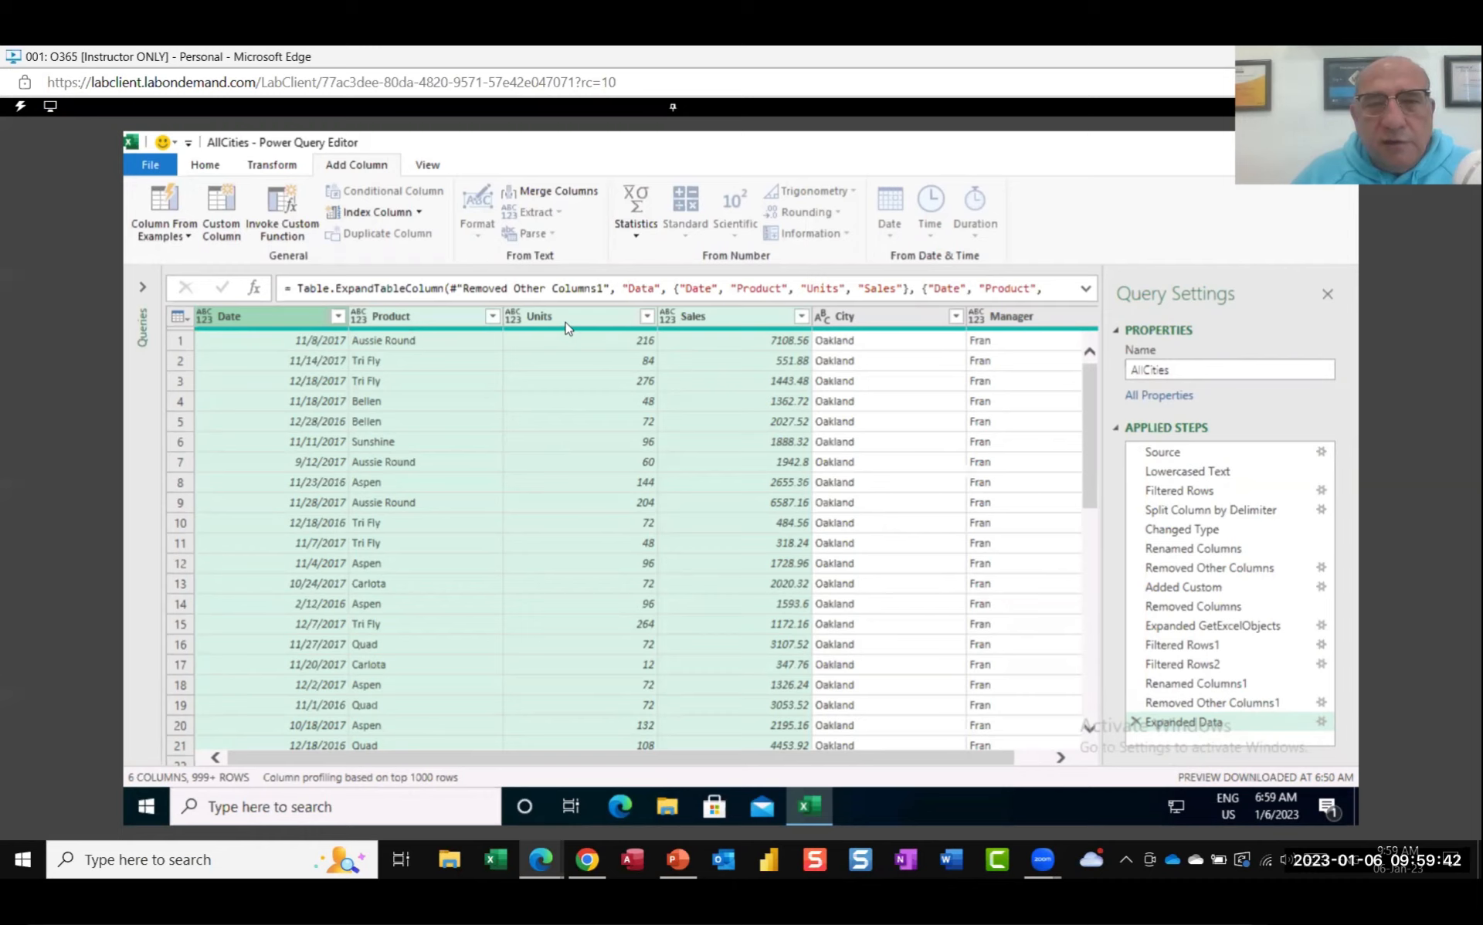
pyautogui.doubleClick(703, 318)
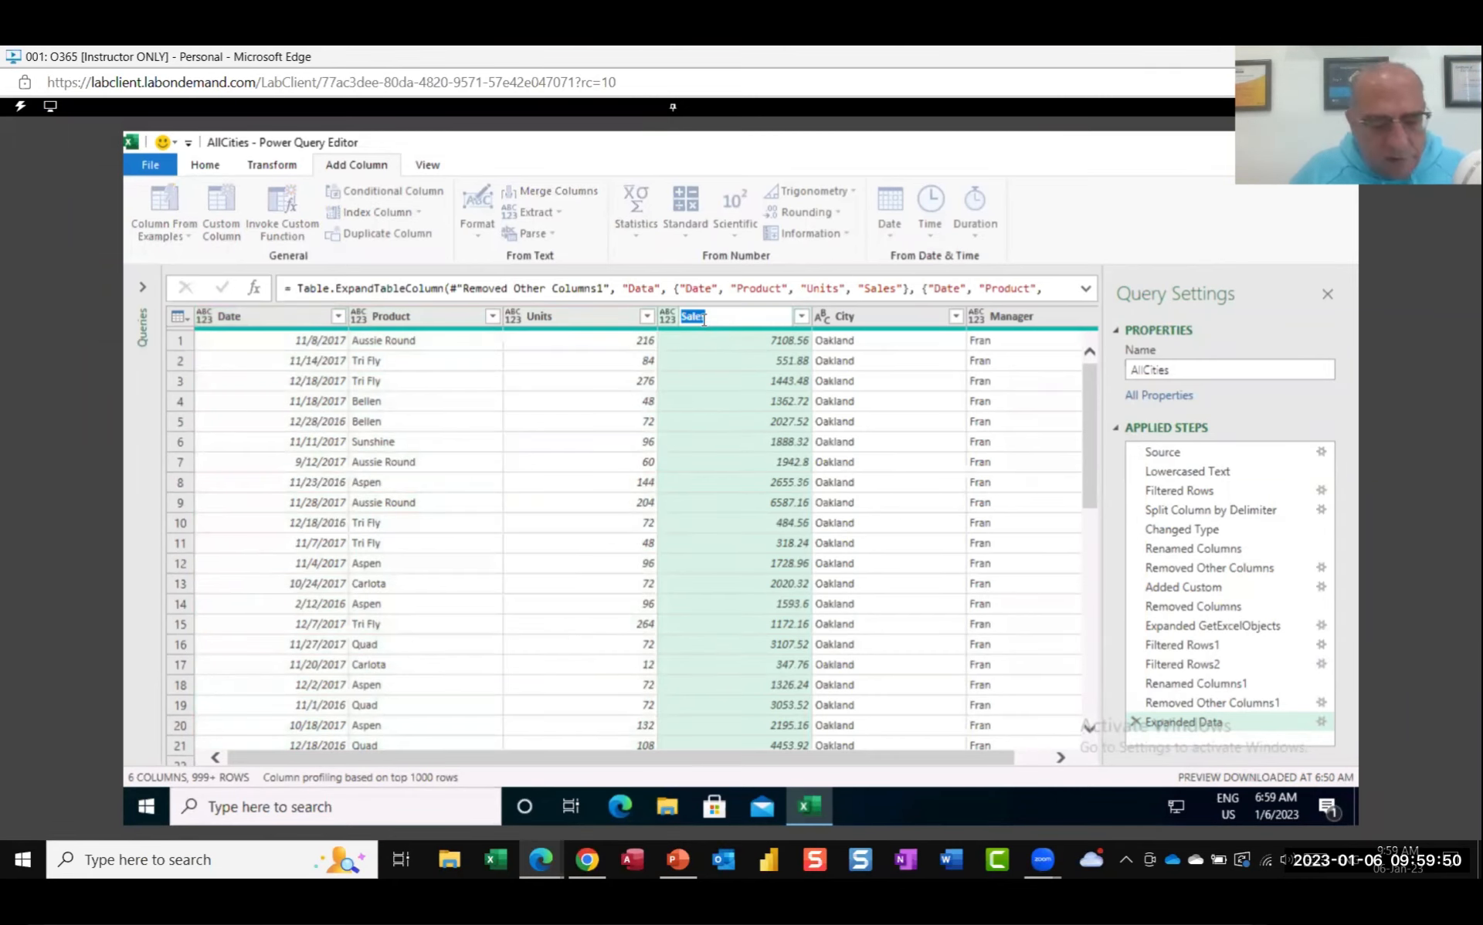
pyautogui.write('R')
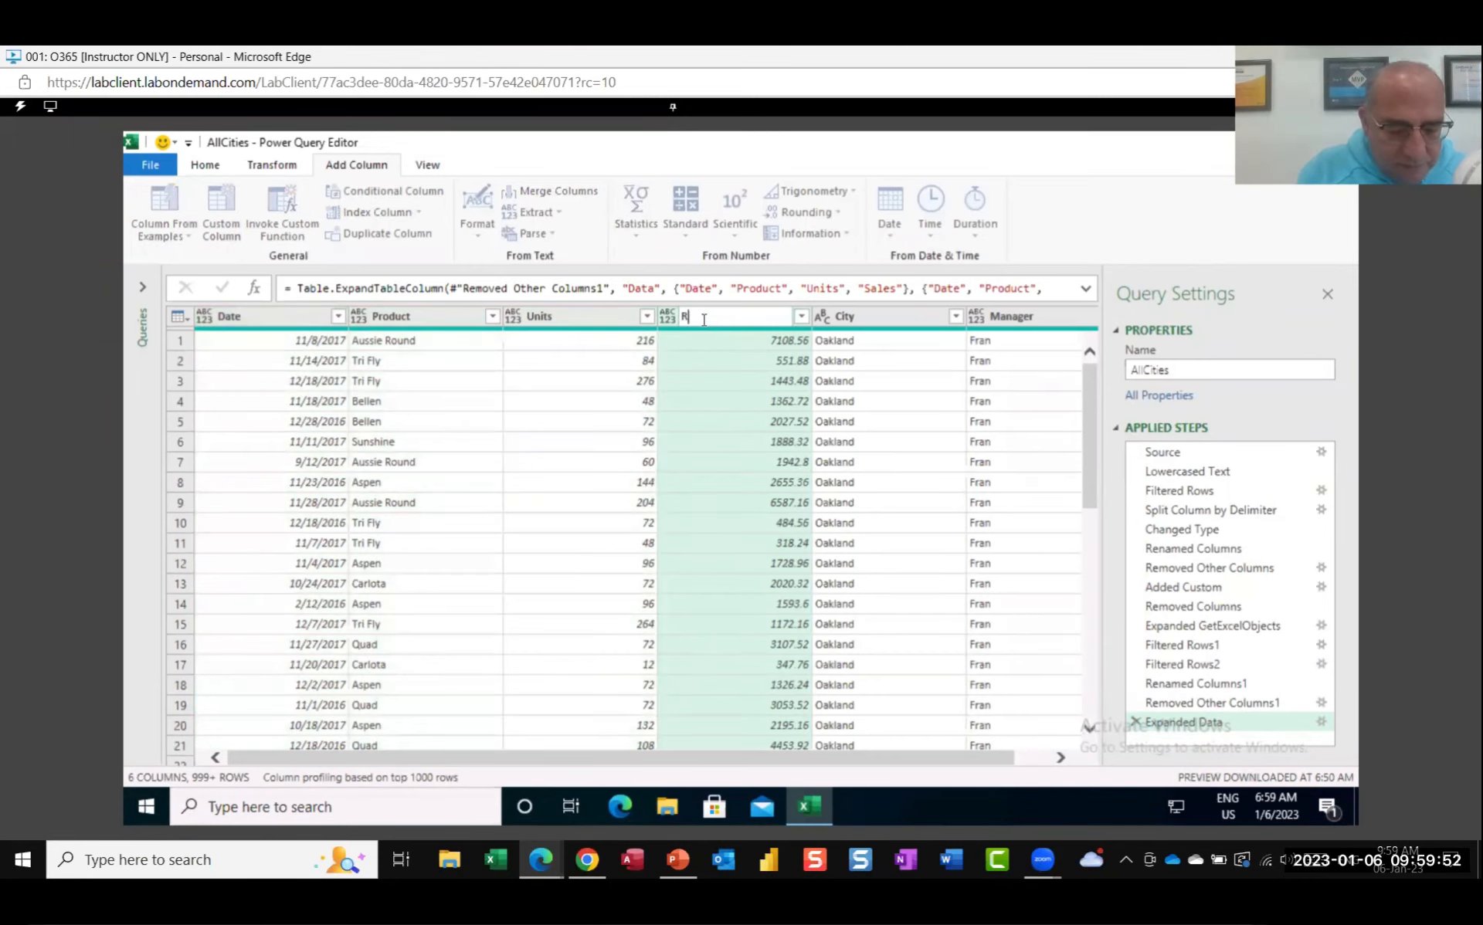
pyautogui.write('evenue')
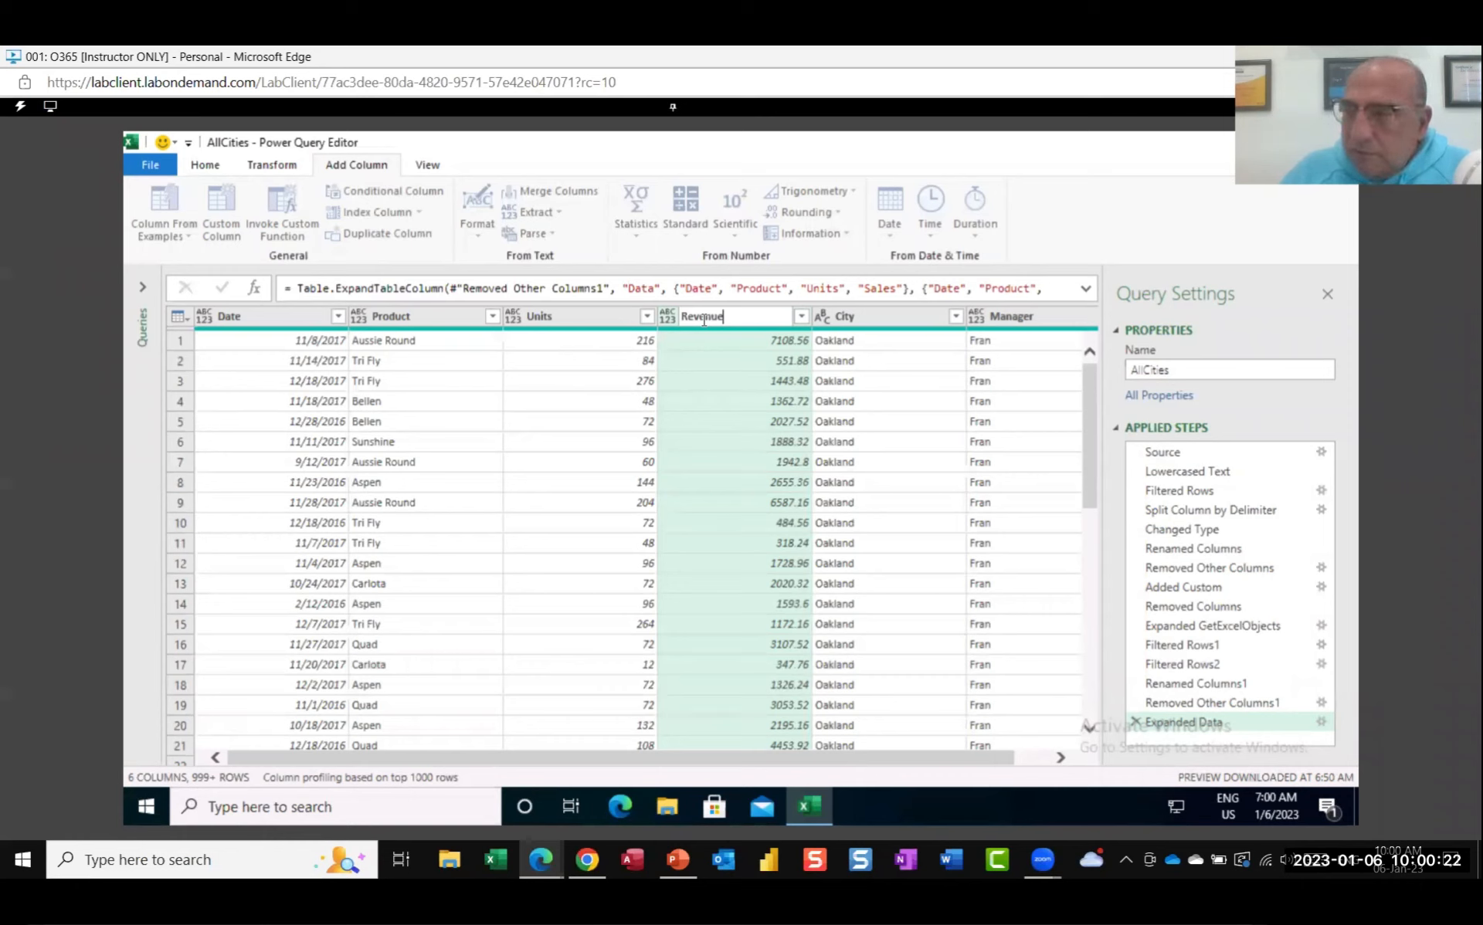
pyautogui.press('Return')
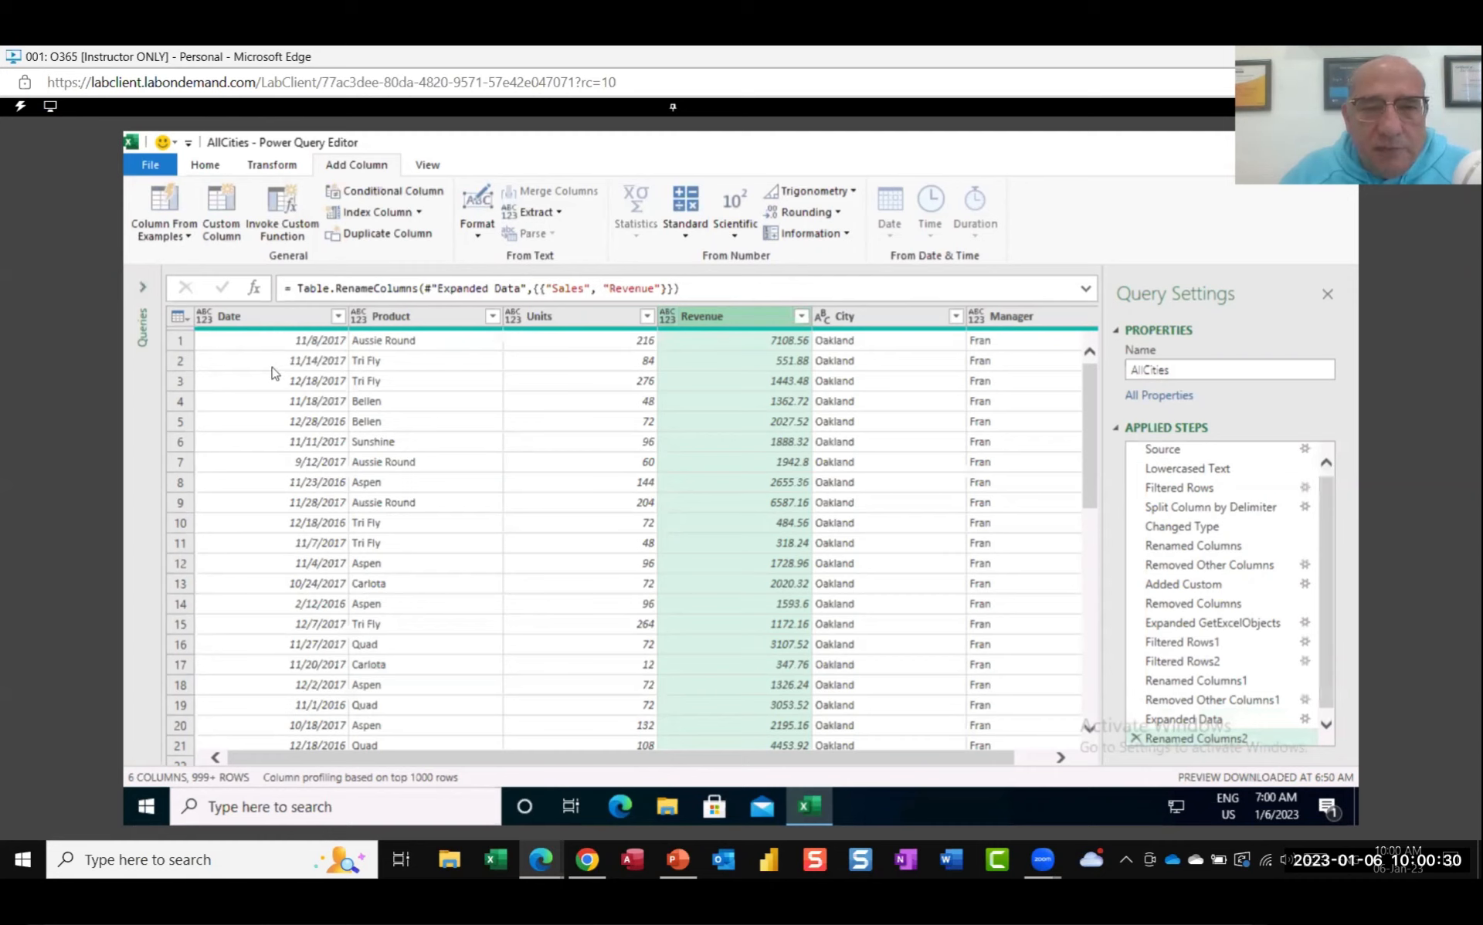
# Step: Detect the data types of all columns from Date through Manager at once
pyautogui.click(205, 317)
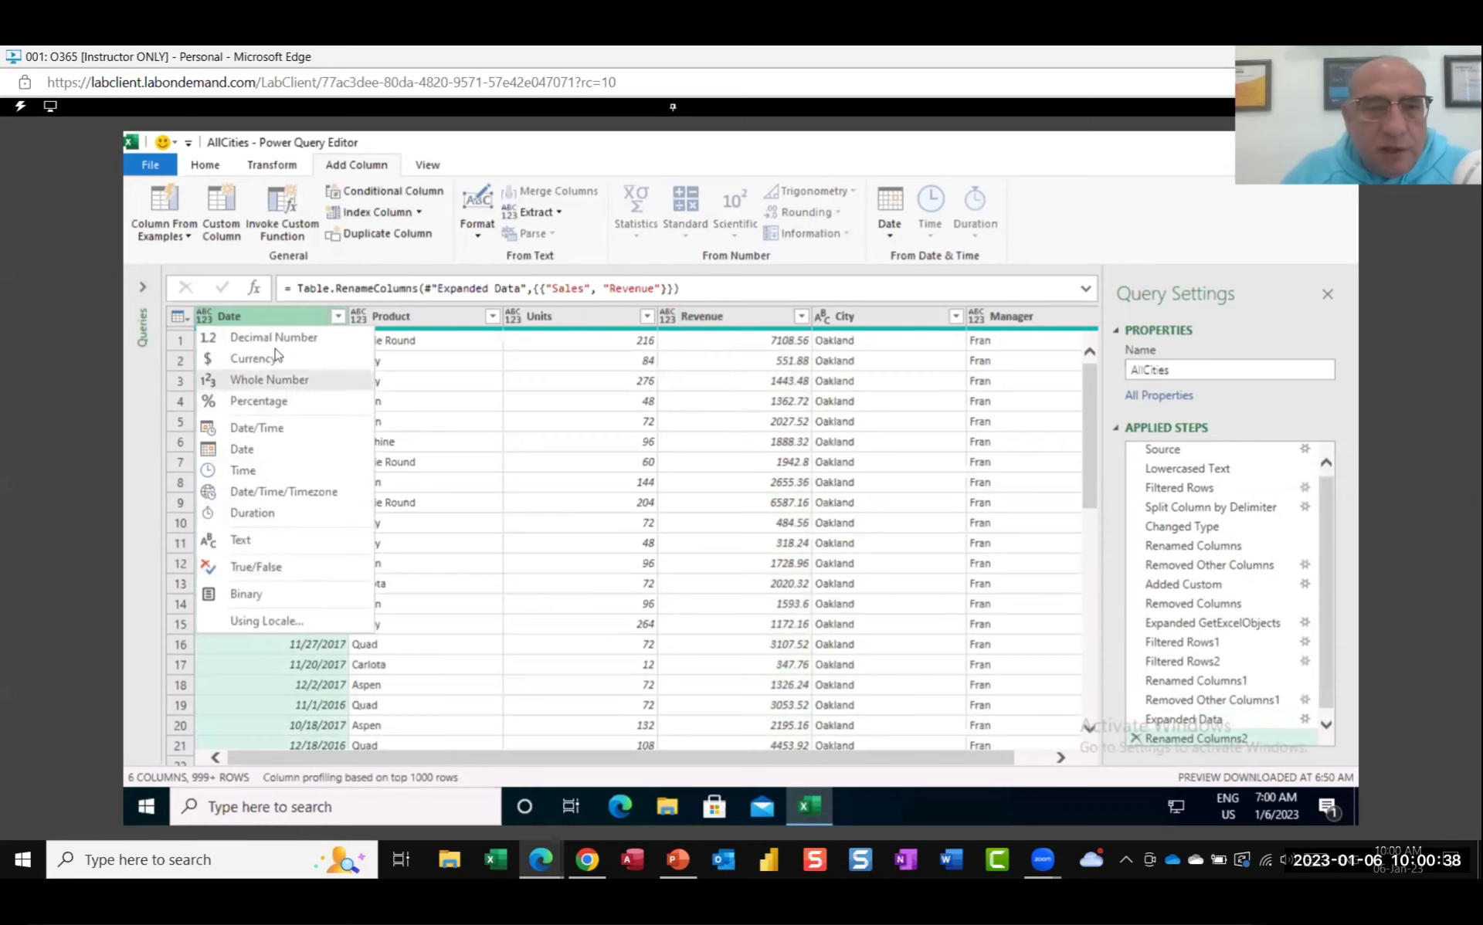
pyautogui.click(272, 315)
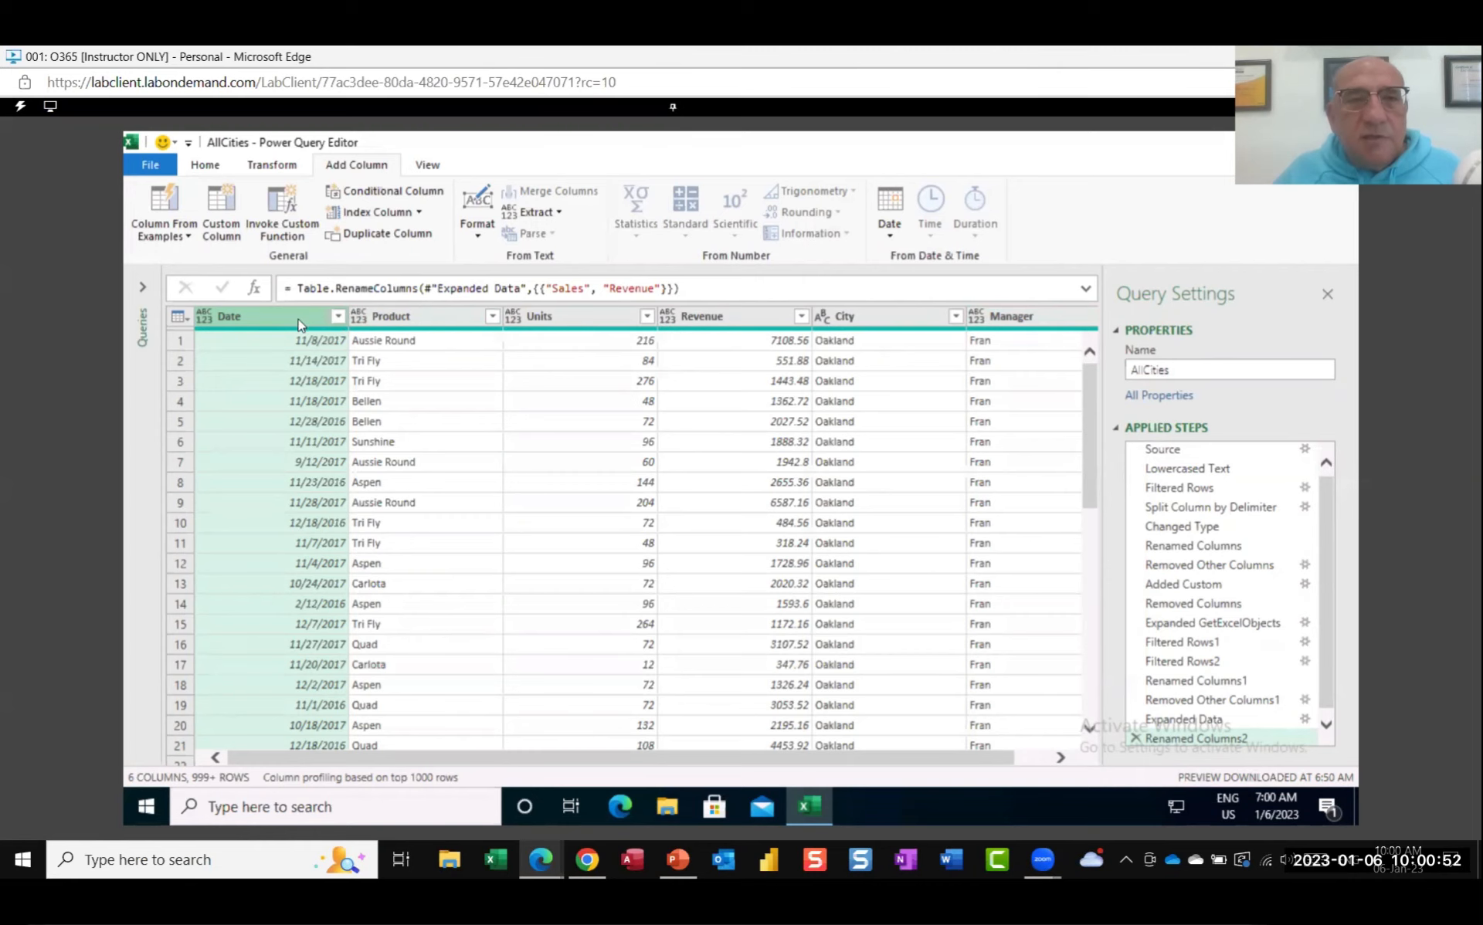
pyautogui.keyDown('shift'); pyautogui.click(1036, 316); pyautogui.keyUp('shift')
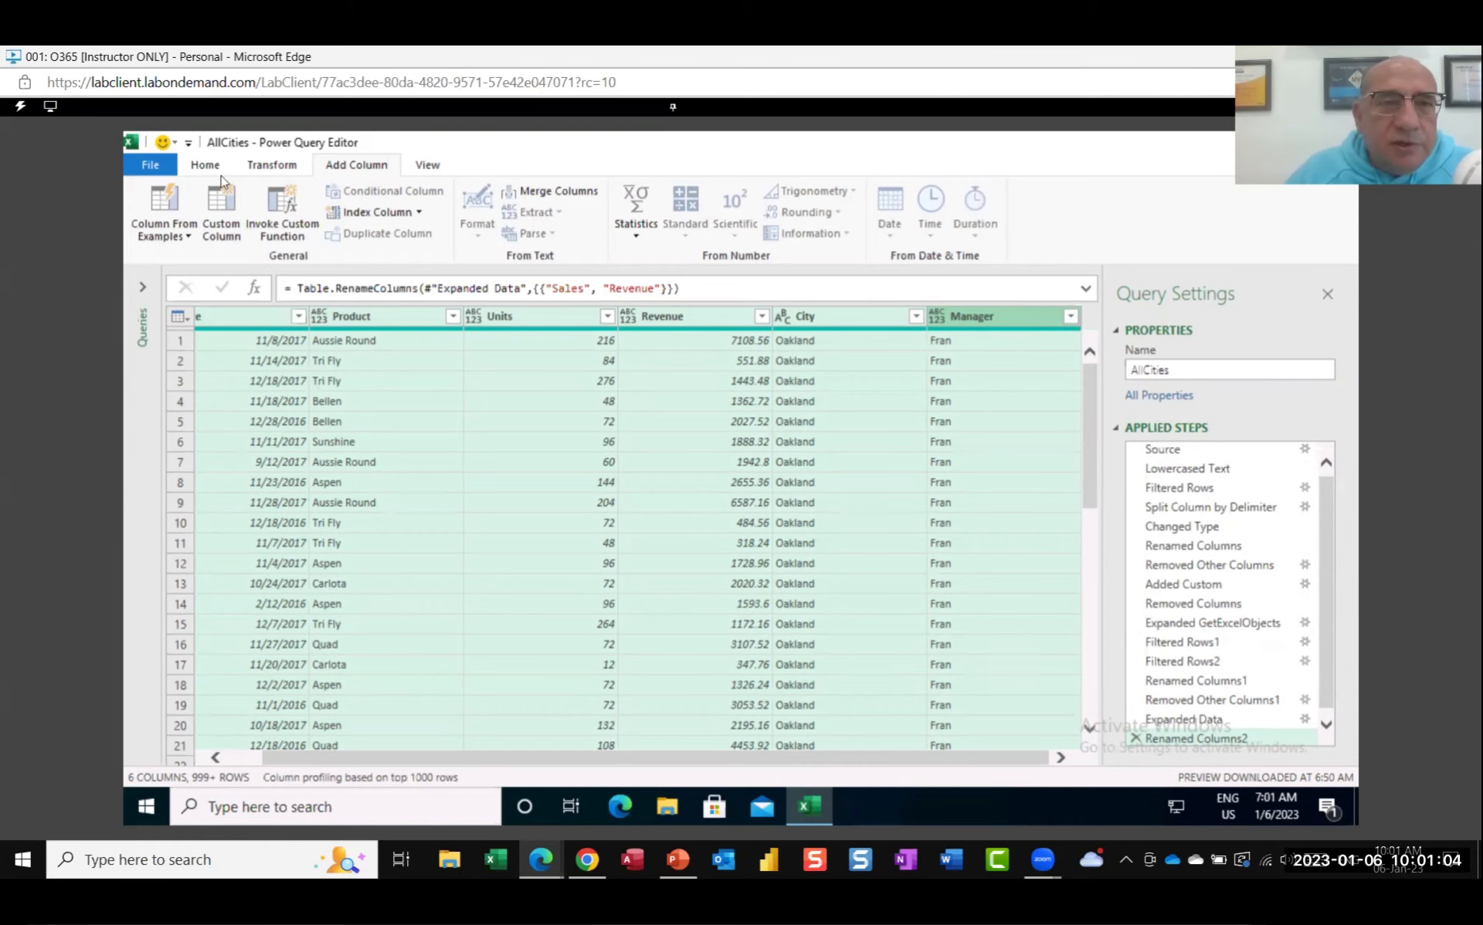
pyautogui.click(258, 166)
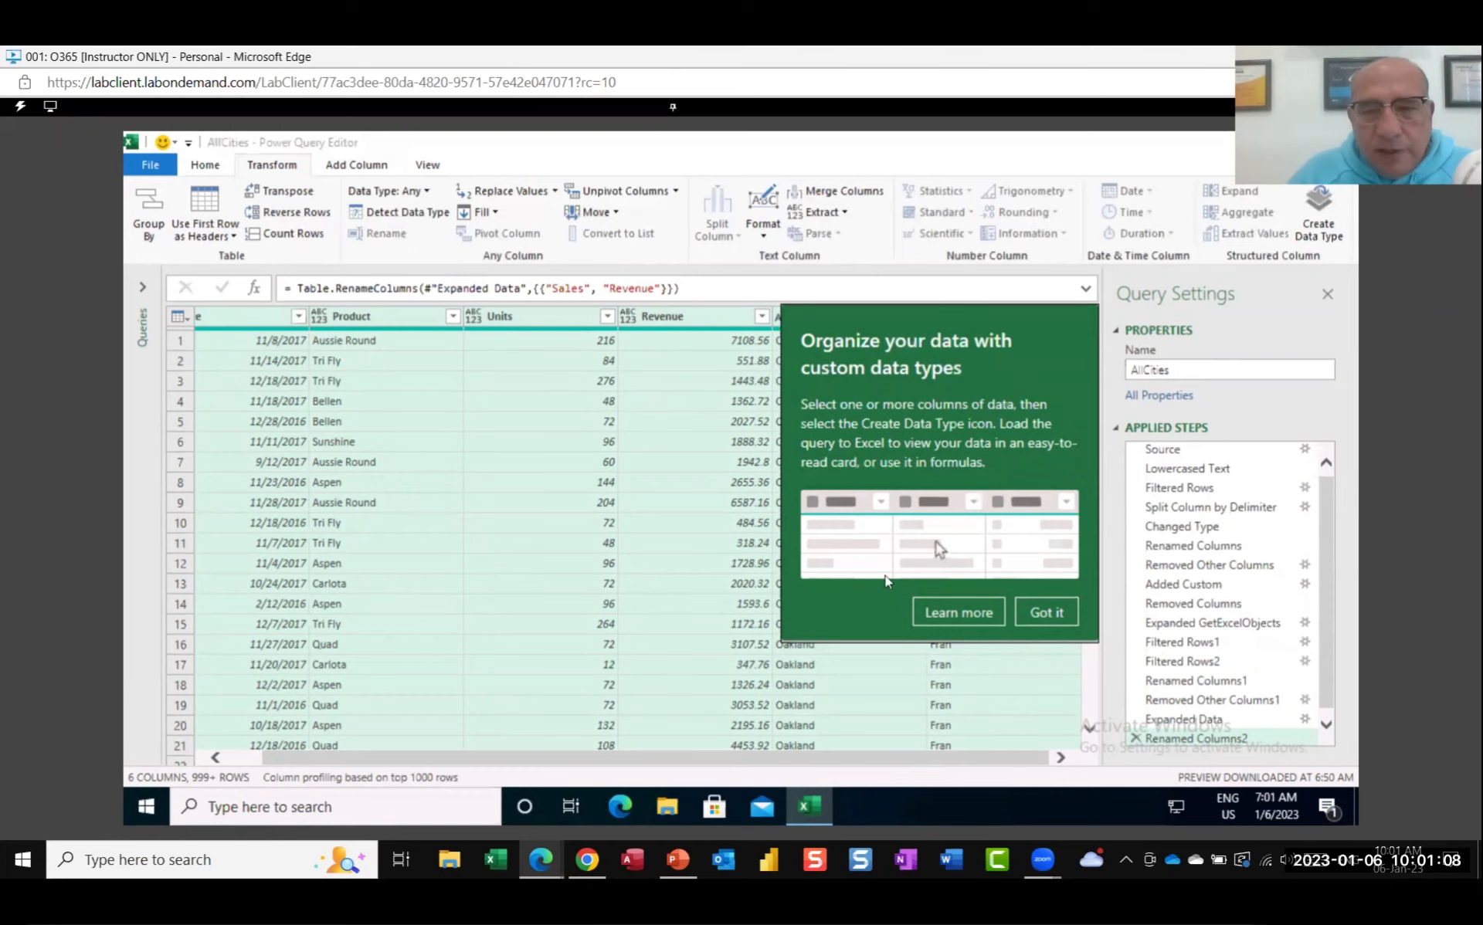
pyautogui.click(1046, 613)
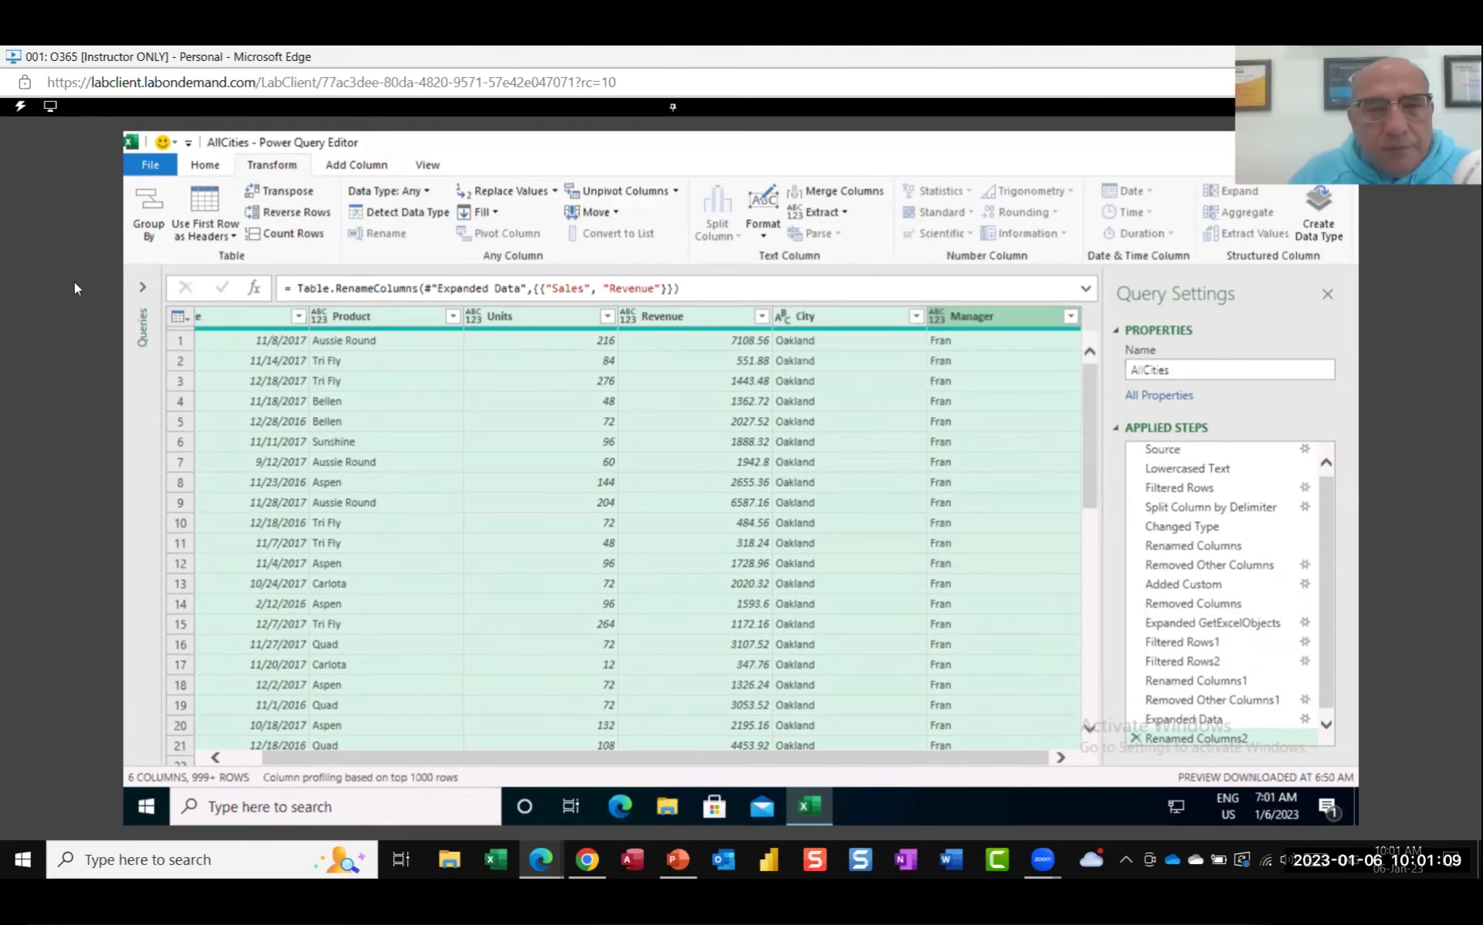
pyautogui.click(394, 213)
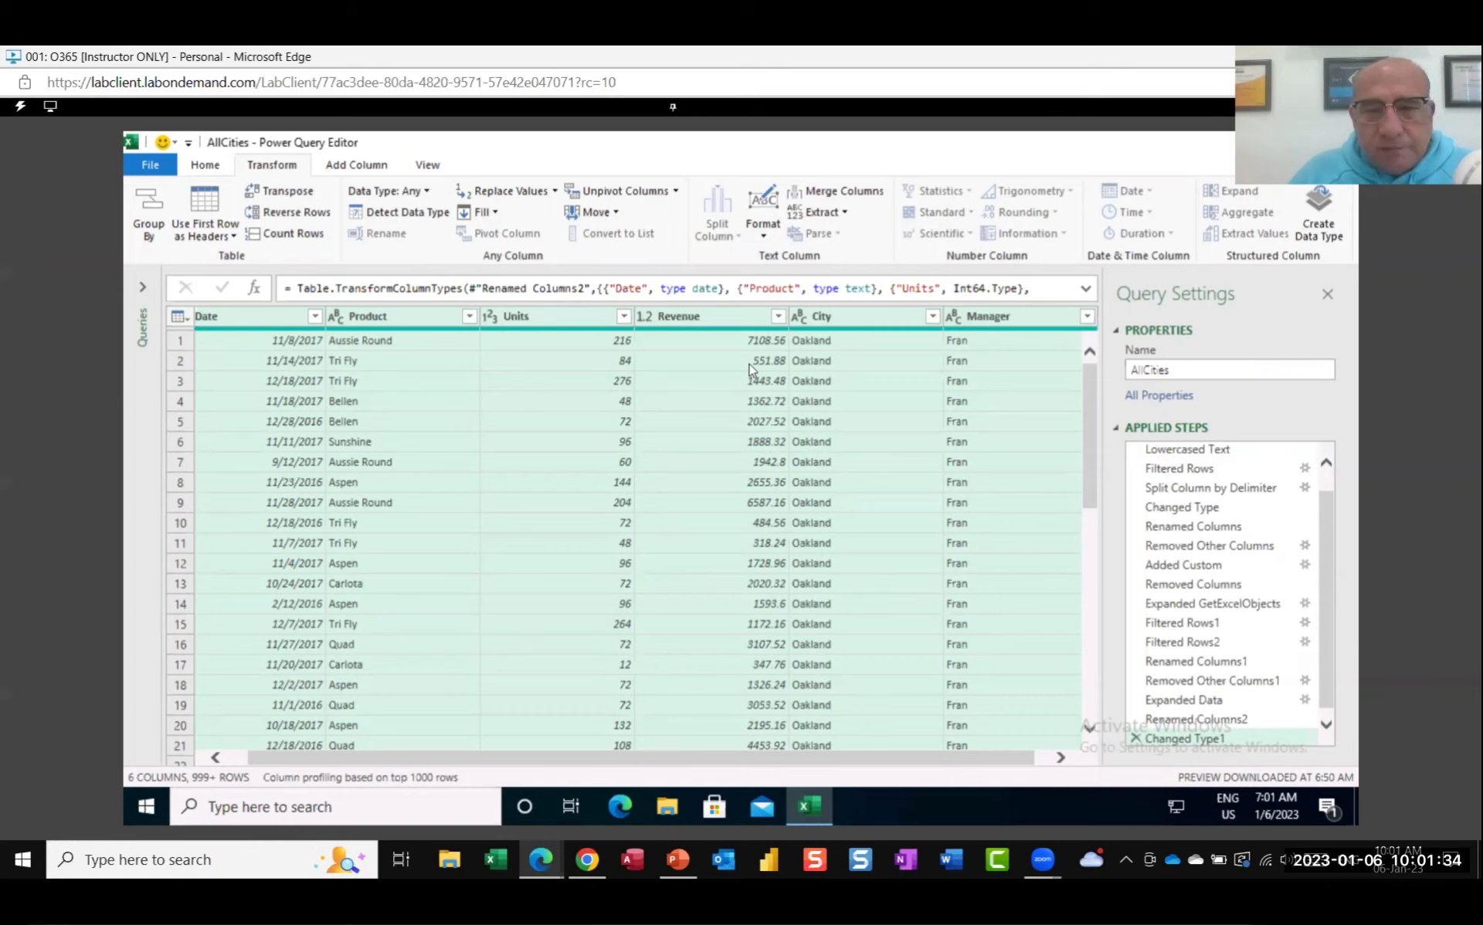
# Step: Change the Revenue column's data type to Currency, replacing the current type conversion
pyautogui.click(641, 322)
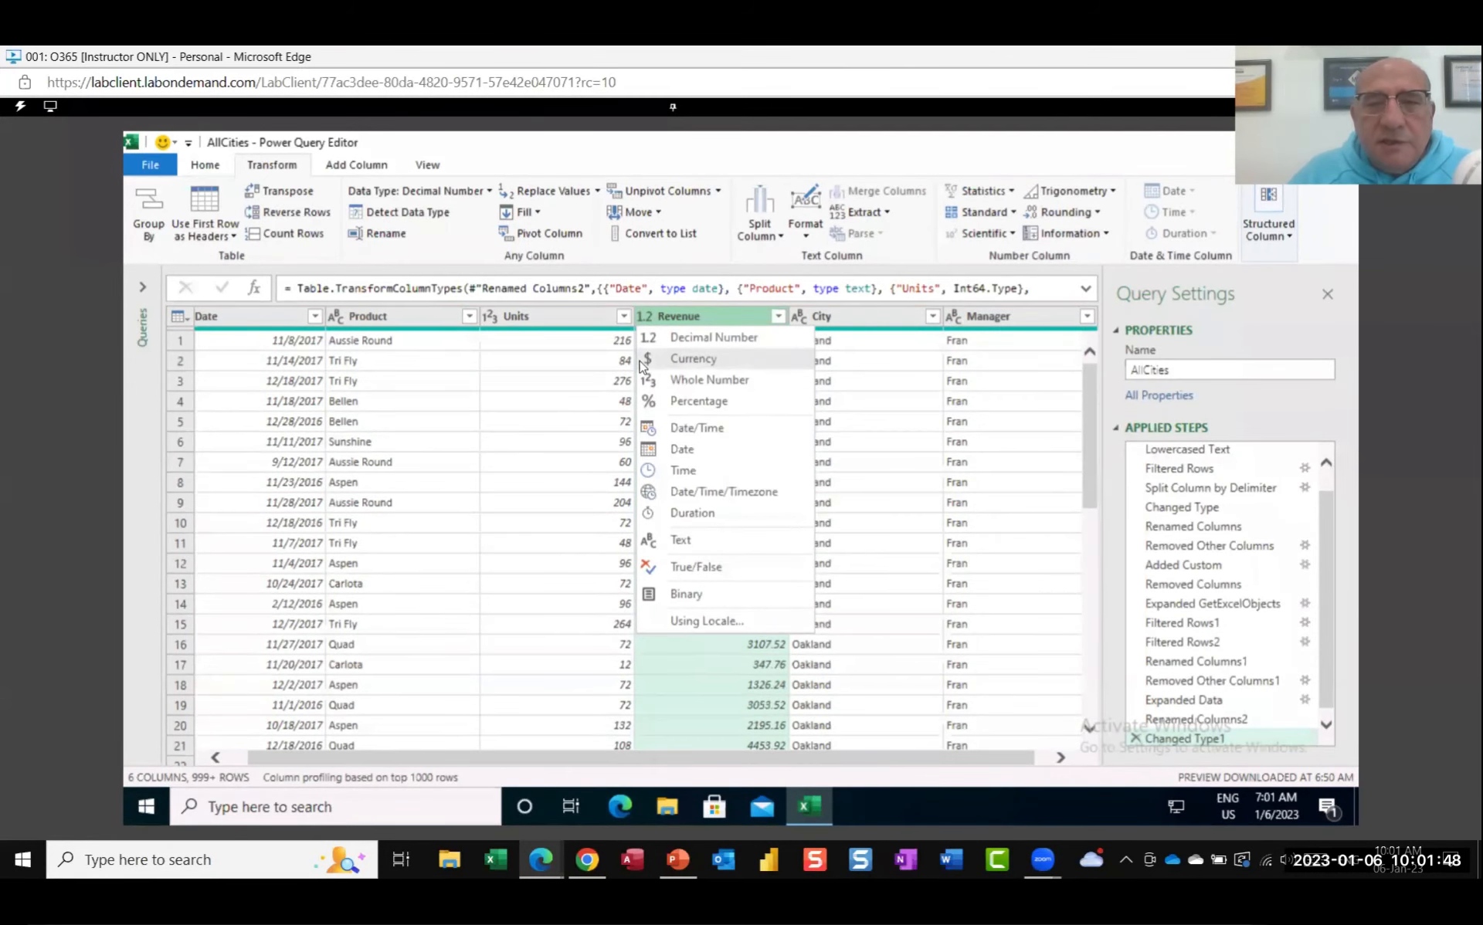
pyautogui.click(709, 361)
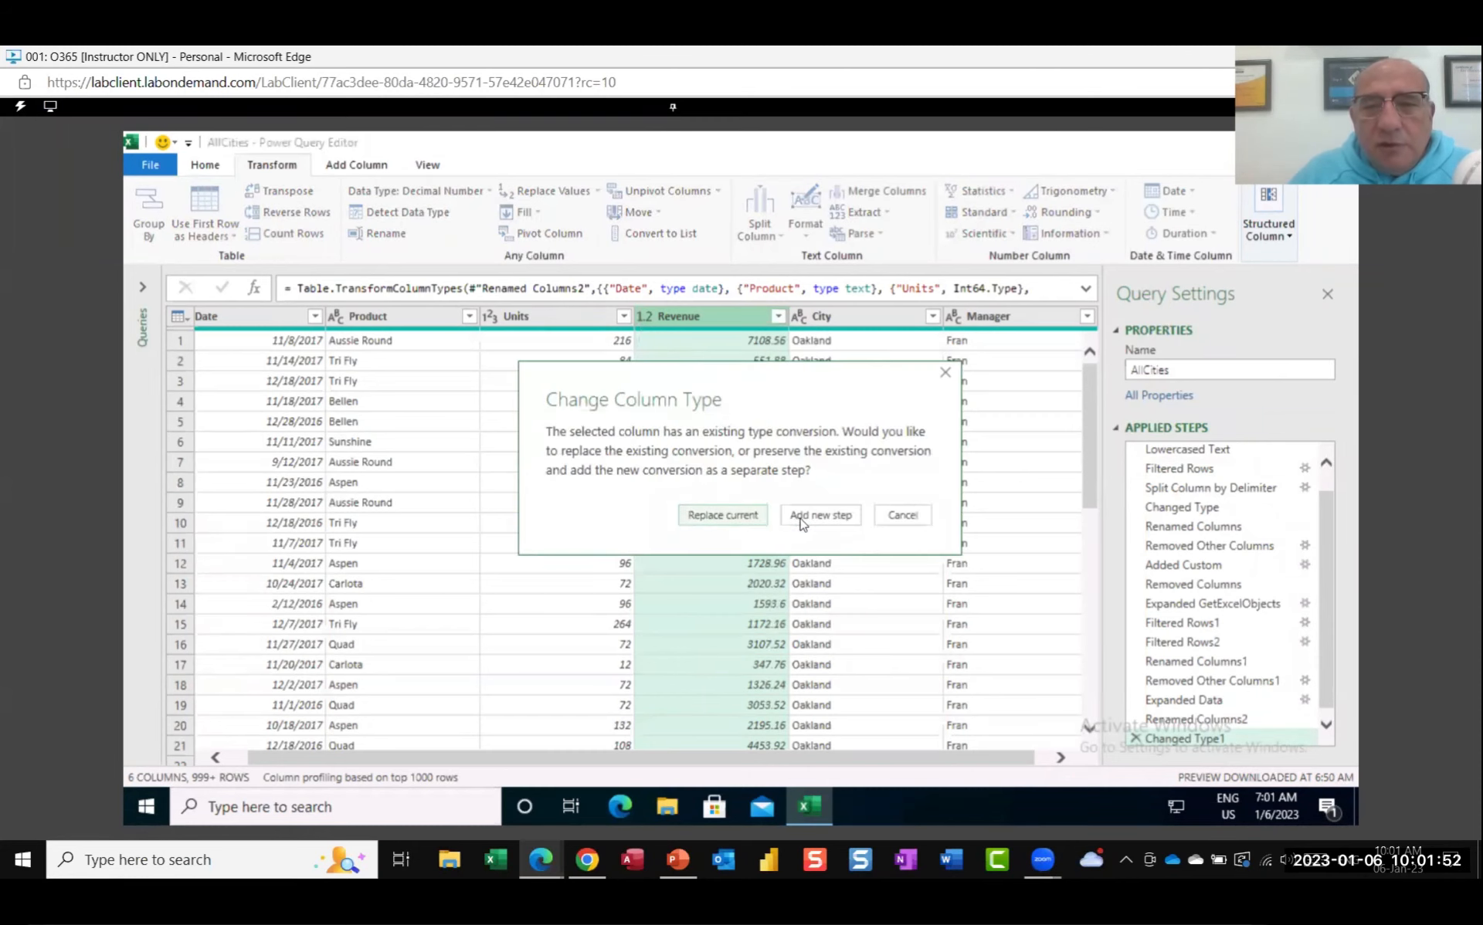
pyautogui.click(723, 513)
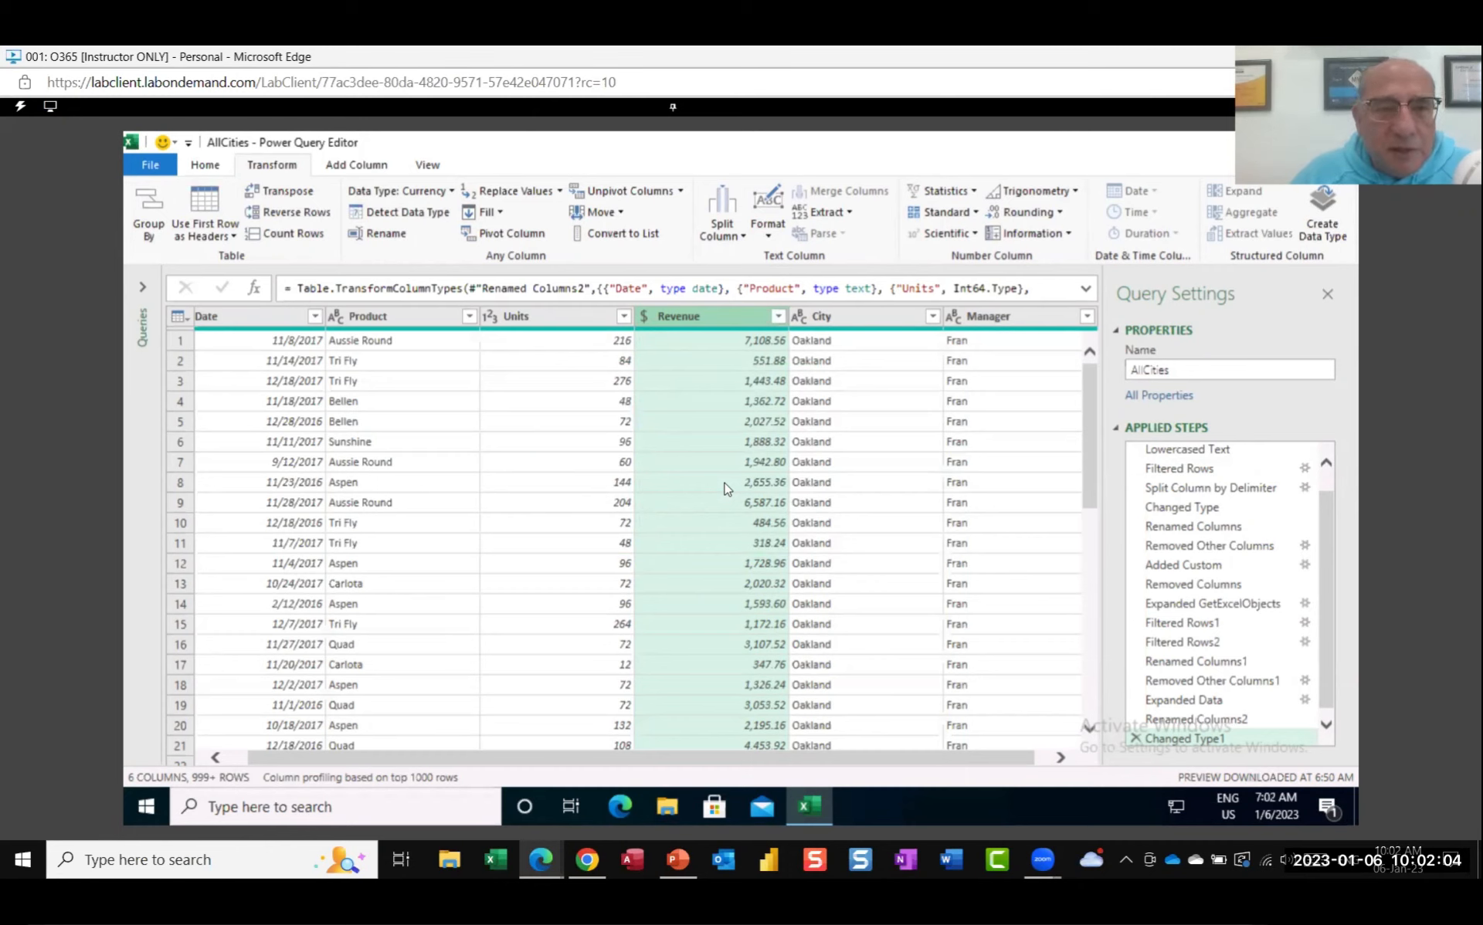
# Step: Close and load the query to a worksheet, and display the Queries & Connections pane to check how many AllCities rows are loaded
pyautogui.click(205, 167)
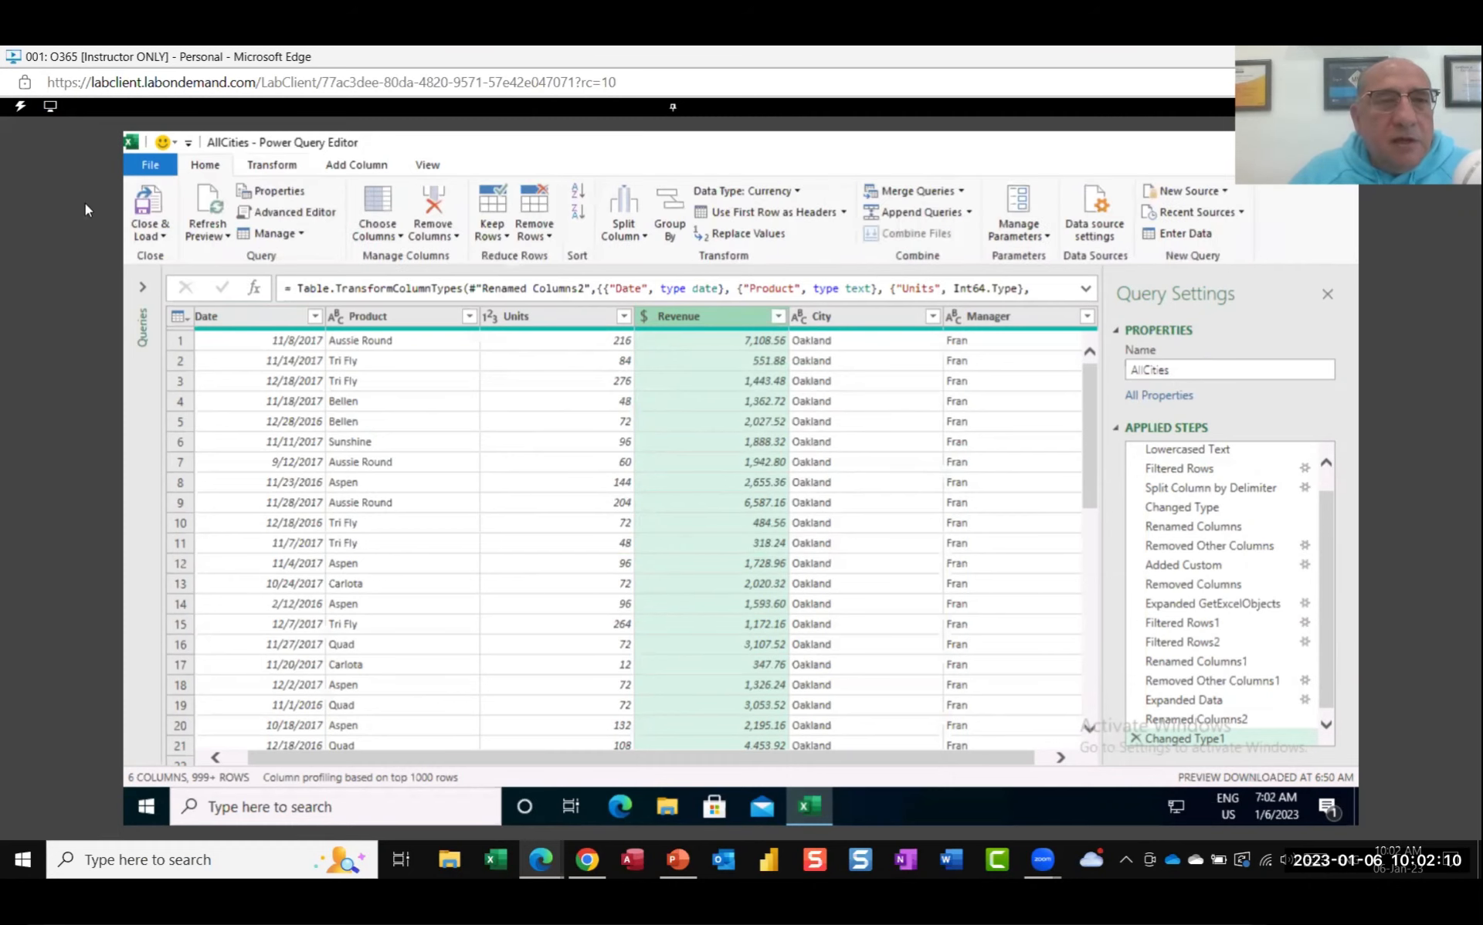
pyautogui.click(149, 202)
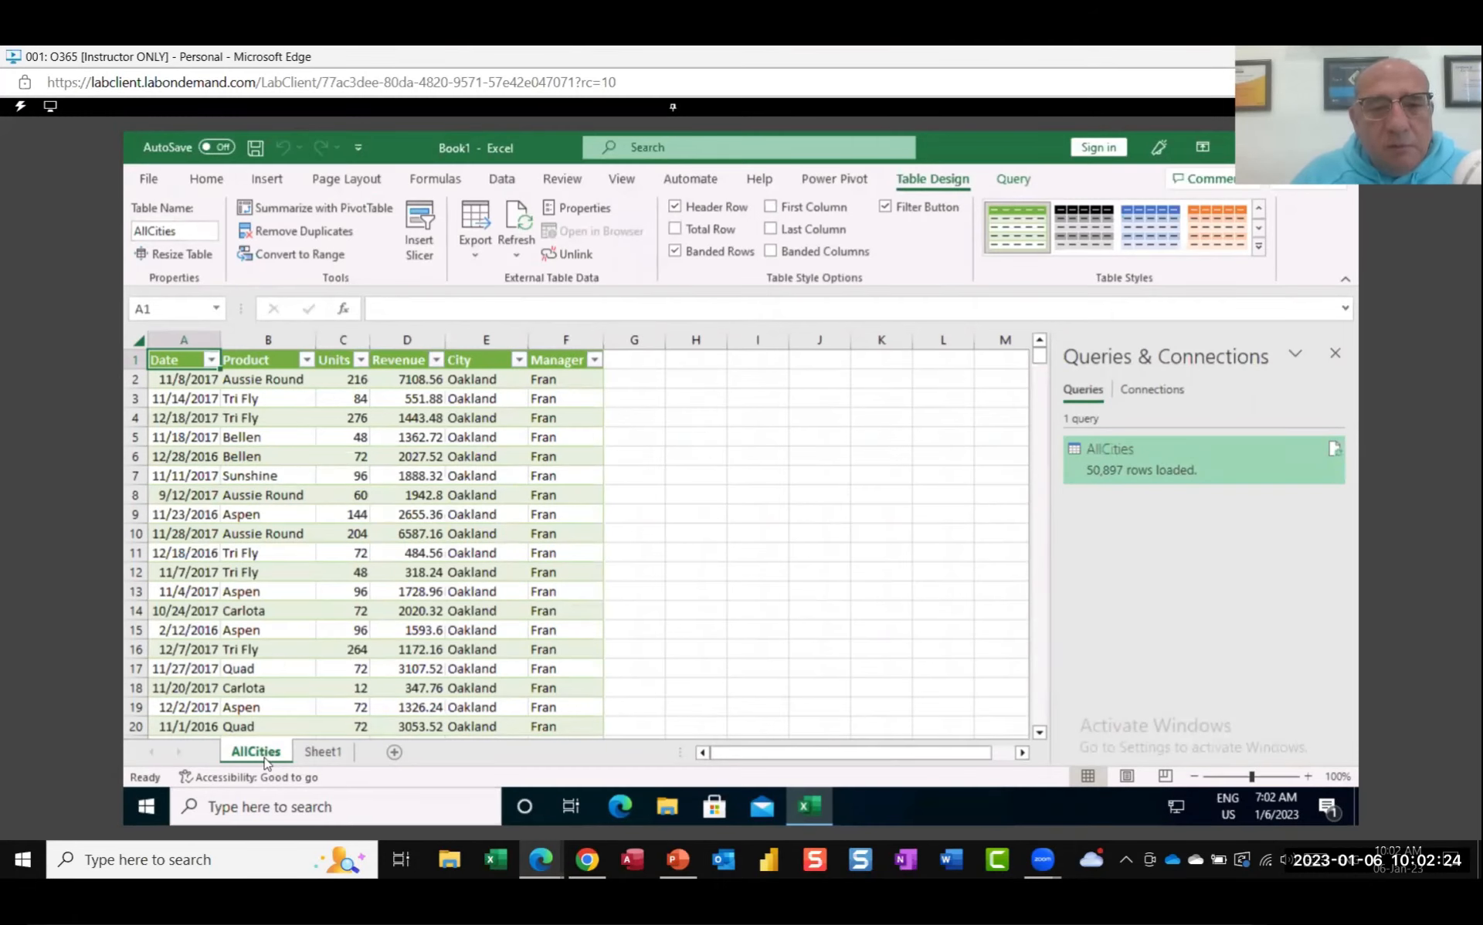
pyautogui.click(1337, 355)
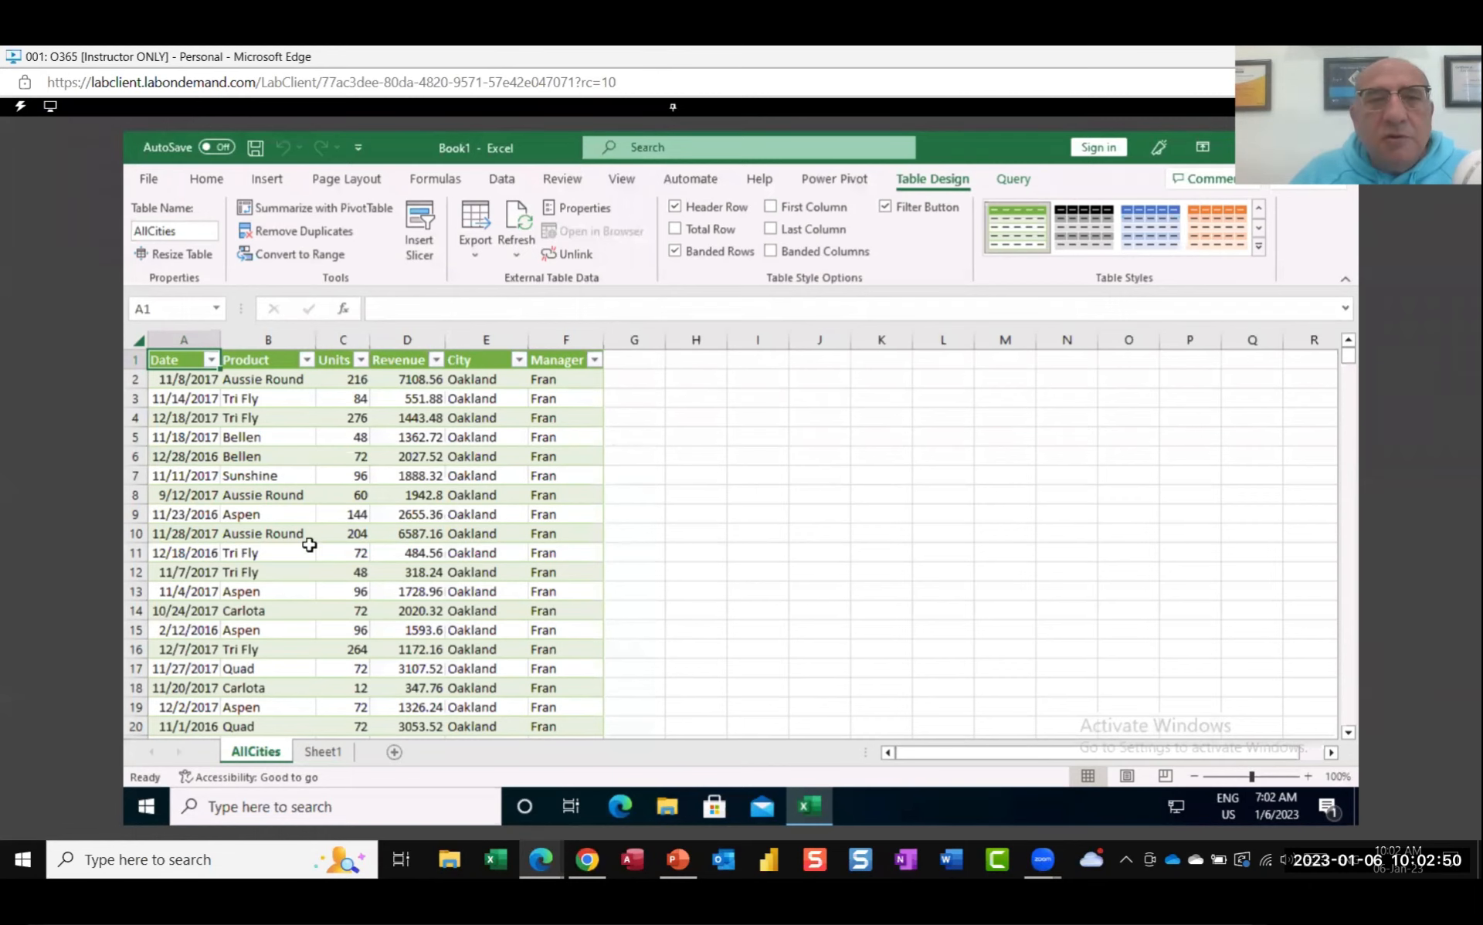
pyautogui.click(506, 179)
pyautogui.click(556, 208)
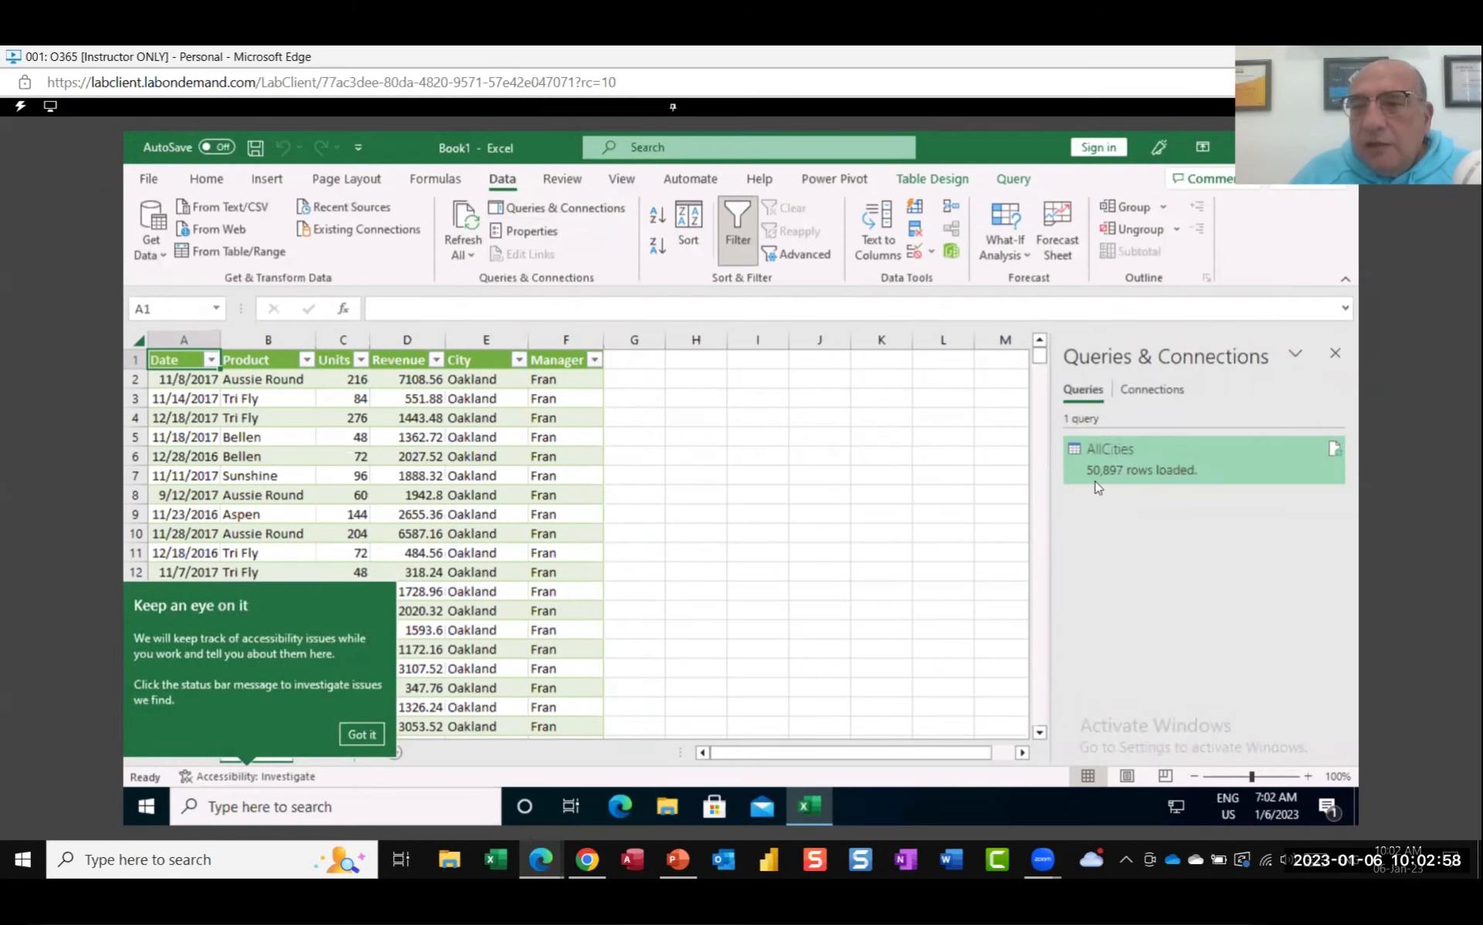
pyautogui.moveTo(1096, 488)
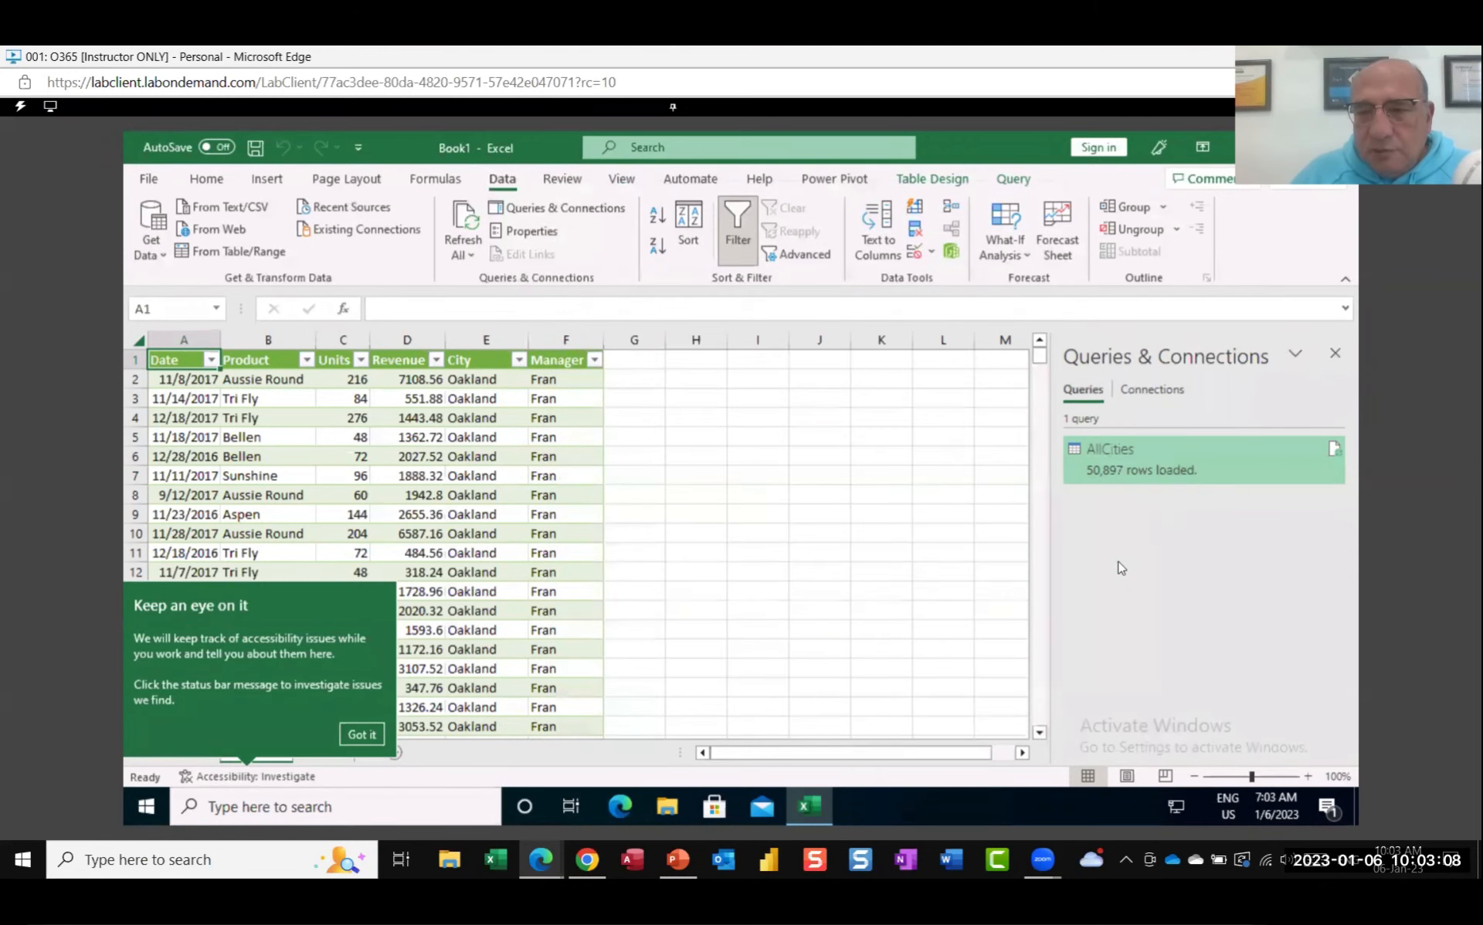
pyautogui.click(361, 735)
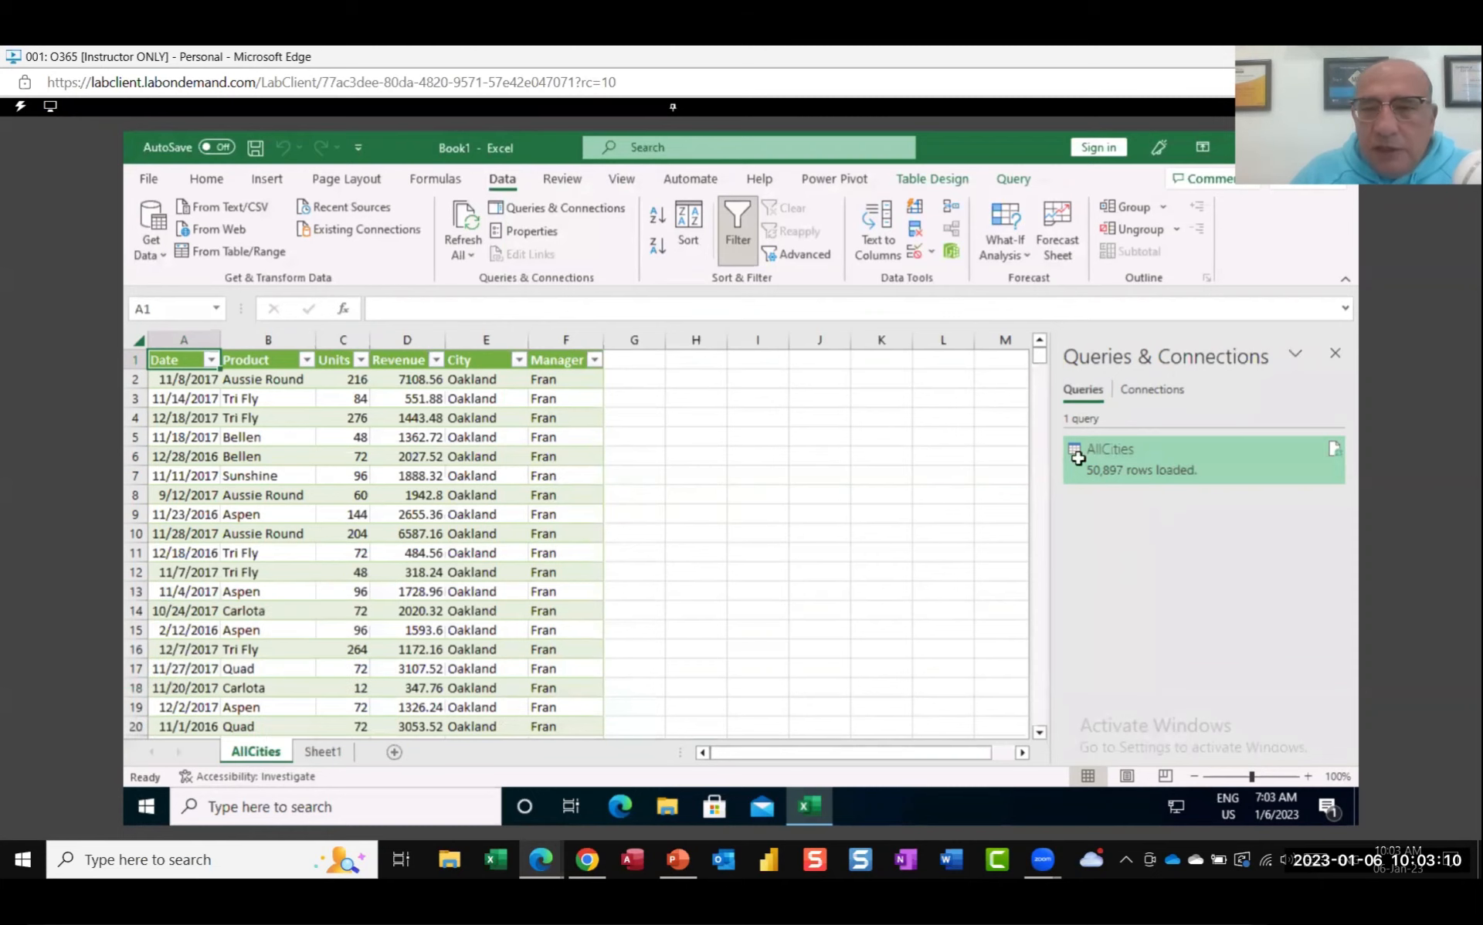
pyautogui.moveTo(1158, 479)
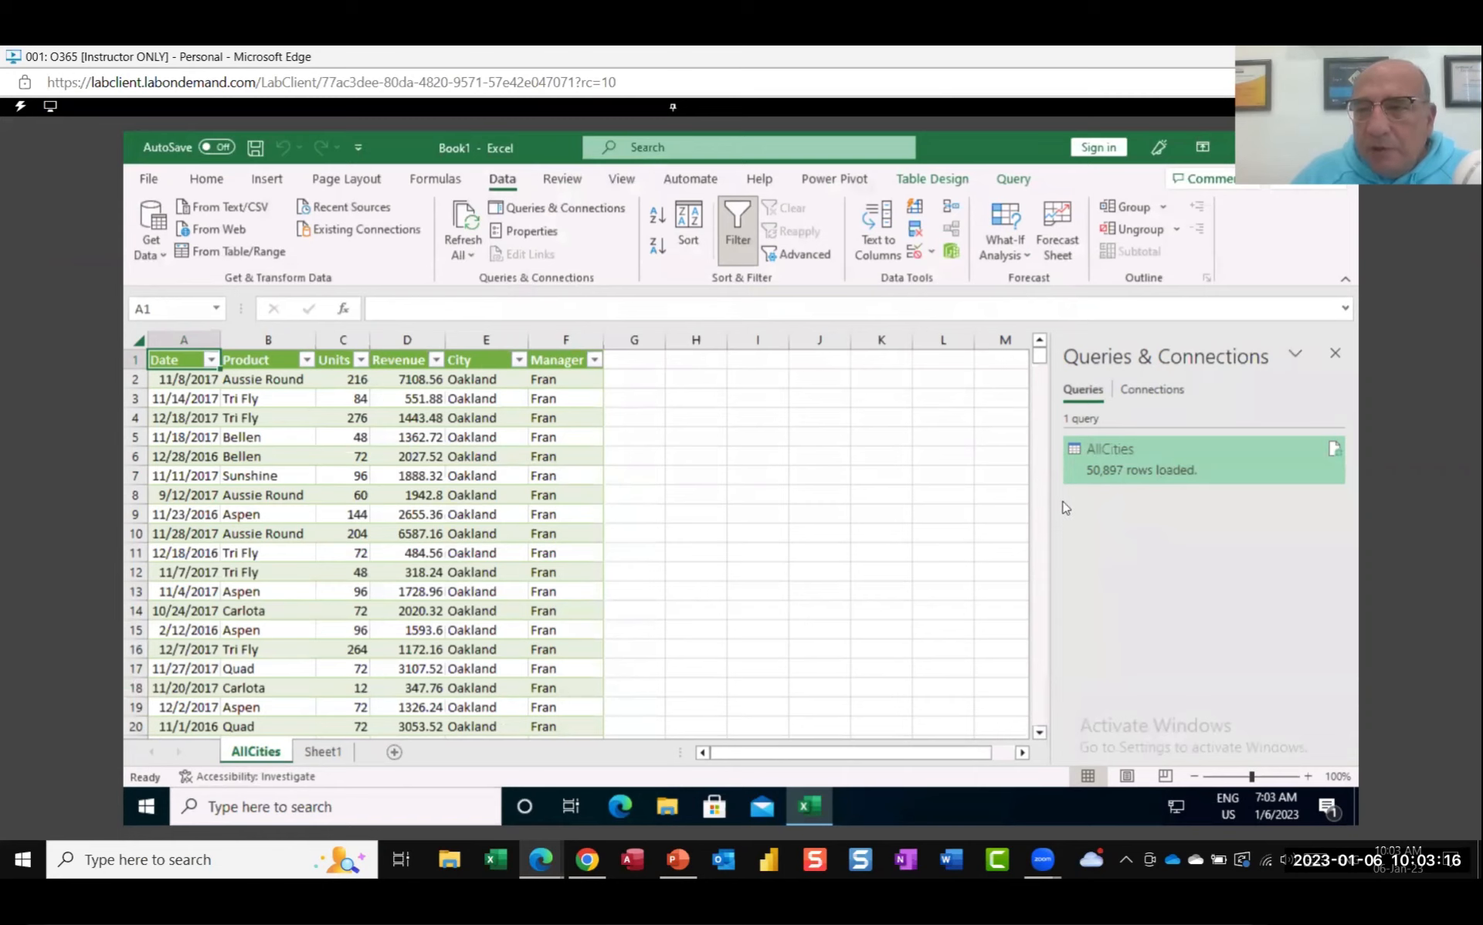
# Step: In File Explorer, move San Jose.xlsx from the 02 subfolder of the desktop's Power Query folder into 1331-Start Part01-SourceData, and close the window
pyautogui.click(666, 808)
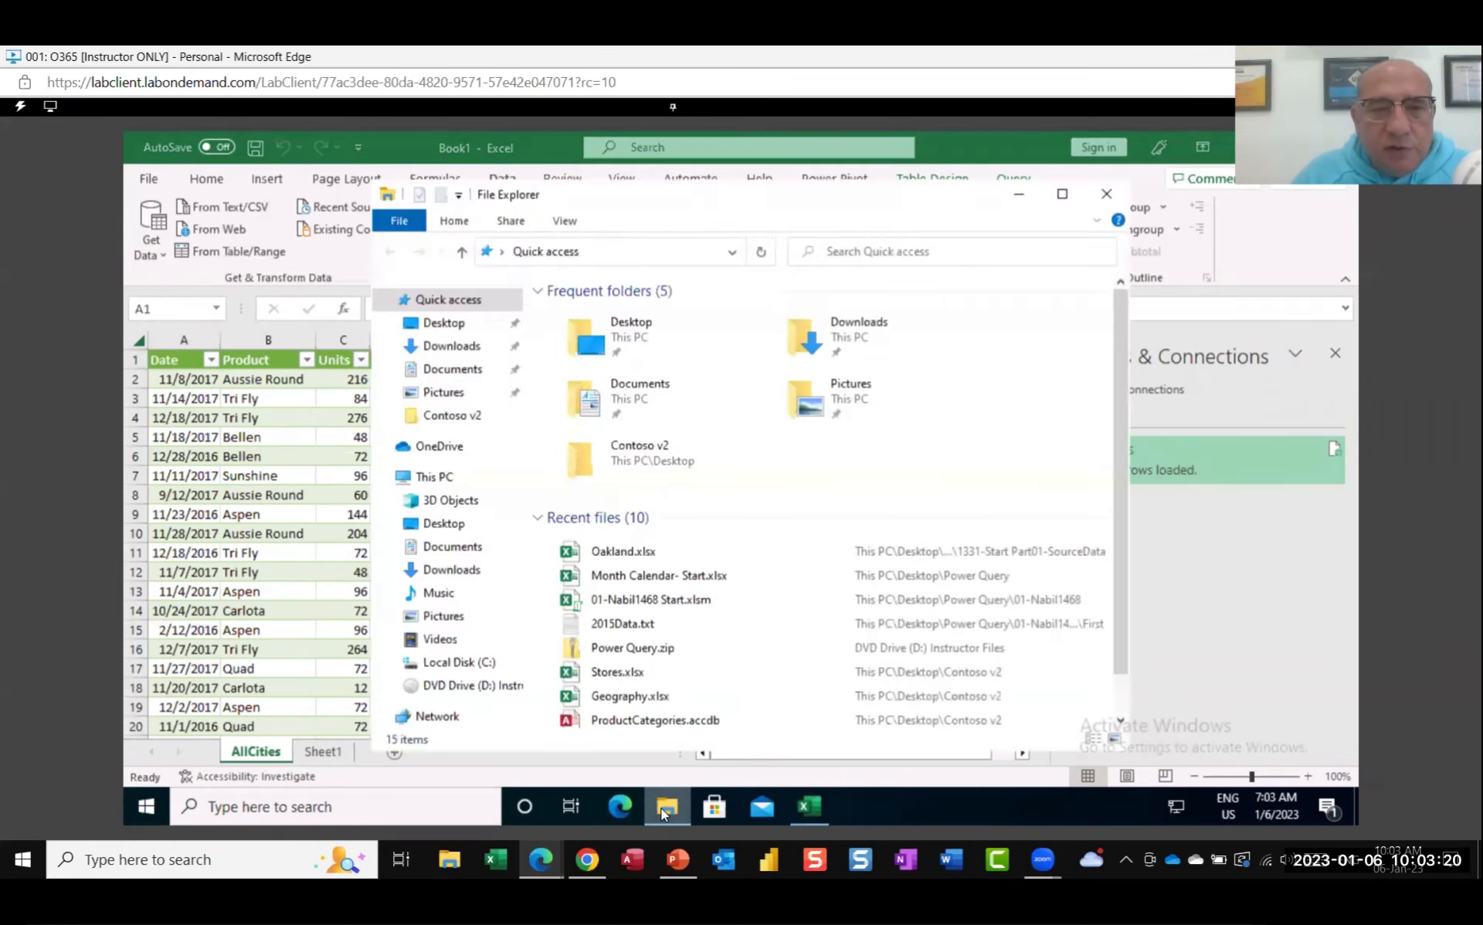
pyautogui.click(634, 344)
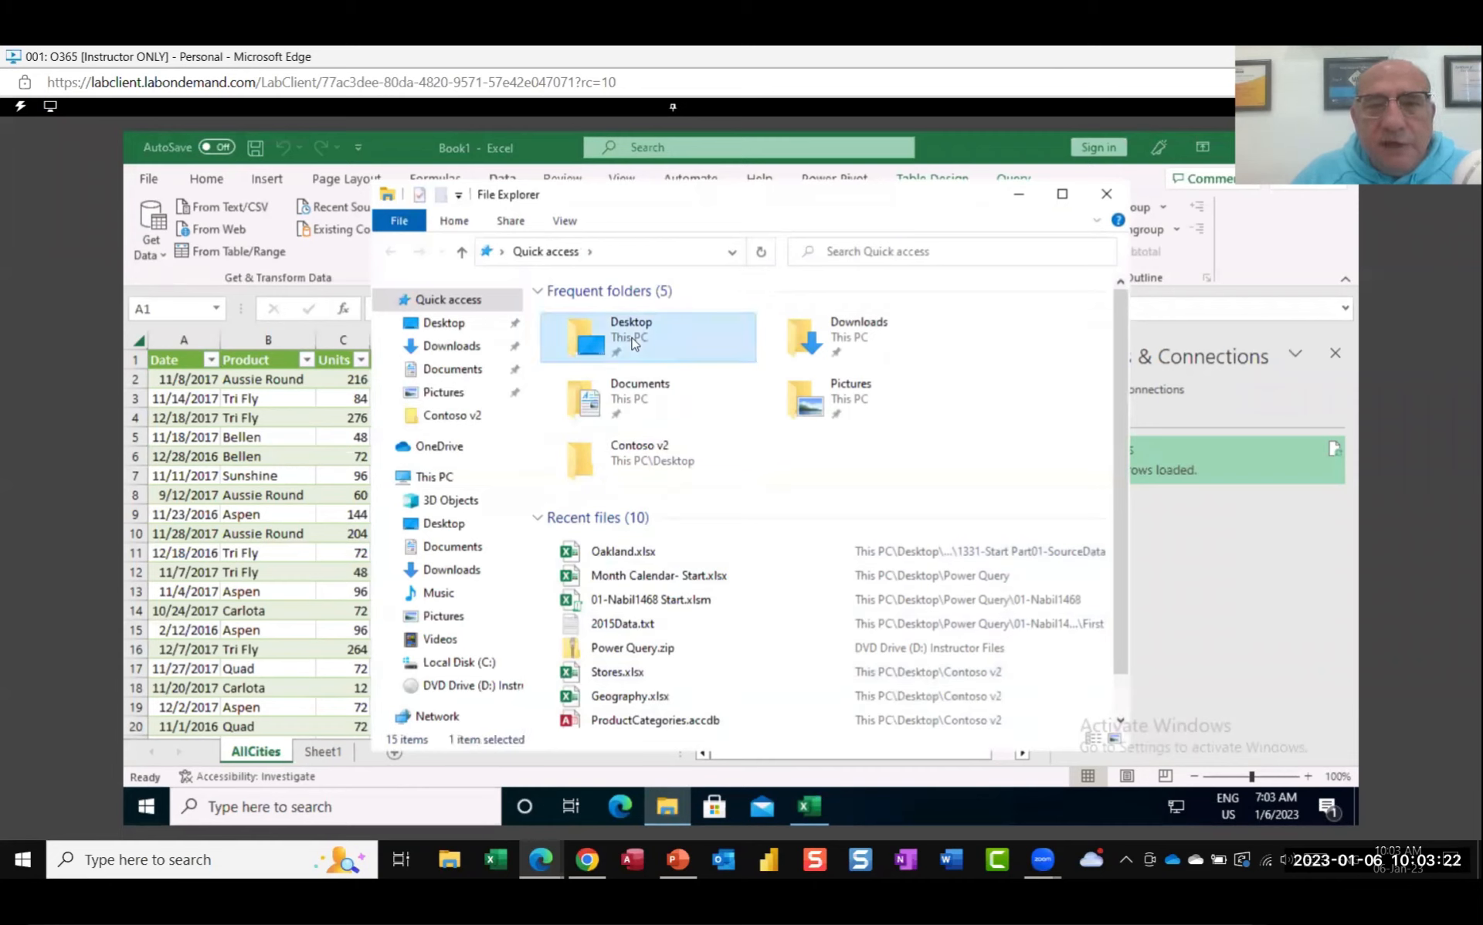
pyautogui.doubleClick(633, 345)
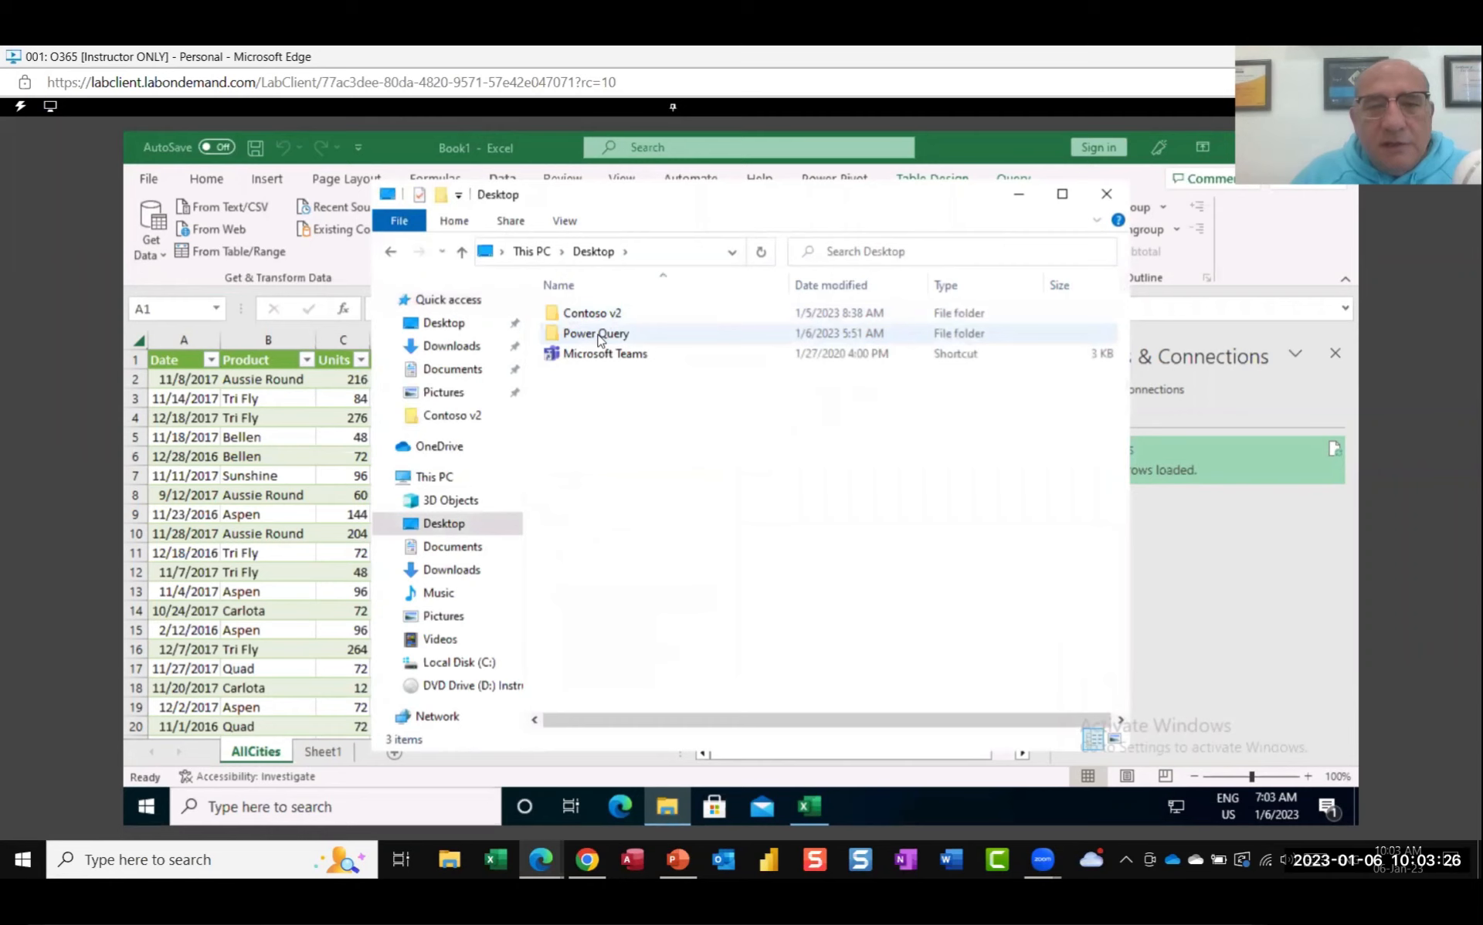
pyautogui.doubleClick(600, 336)
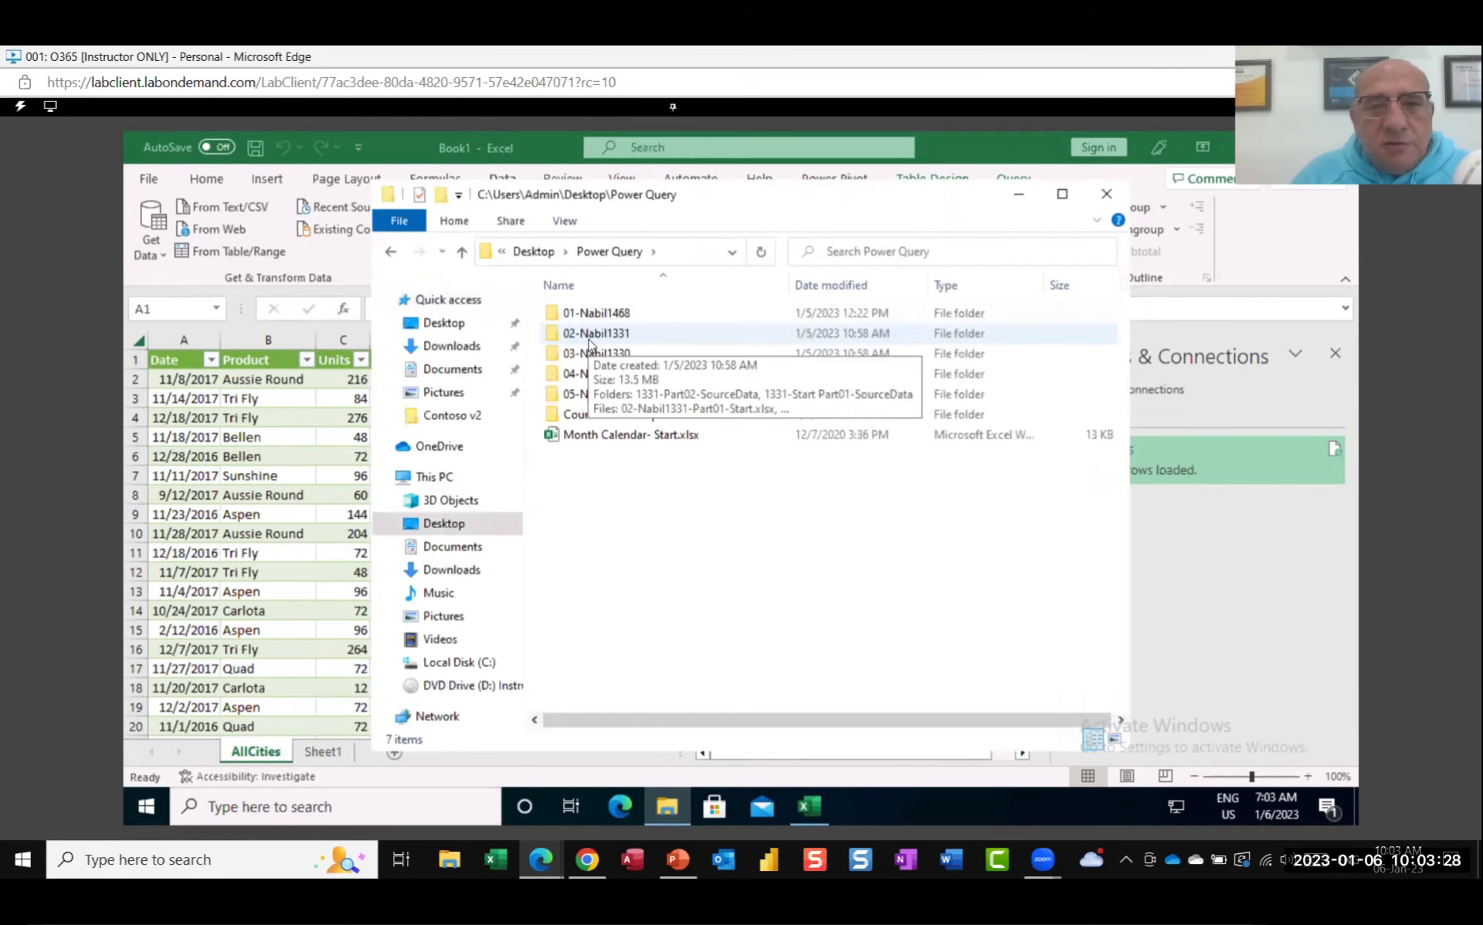
pyautogui.doubleClick(590, 338)
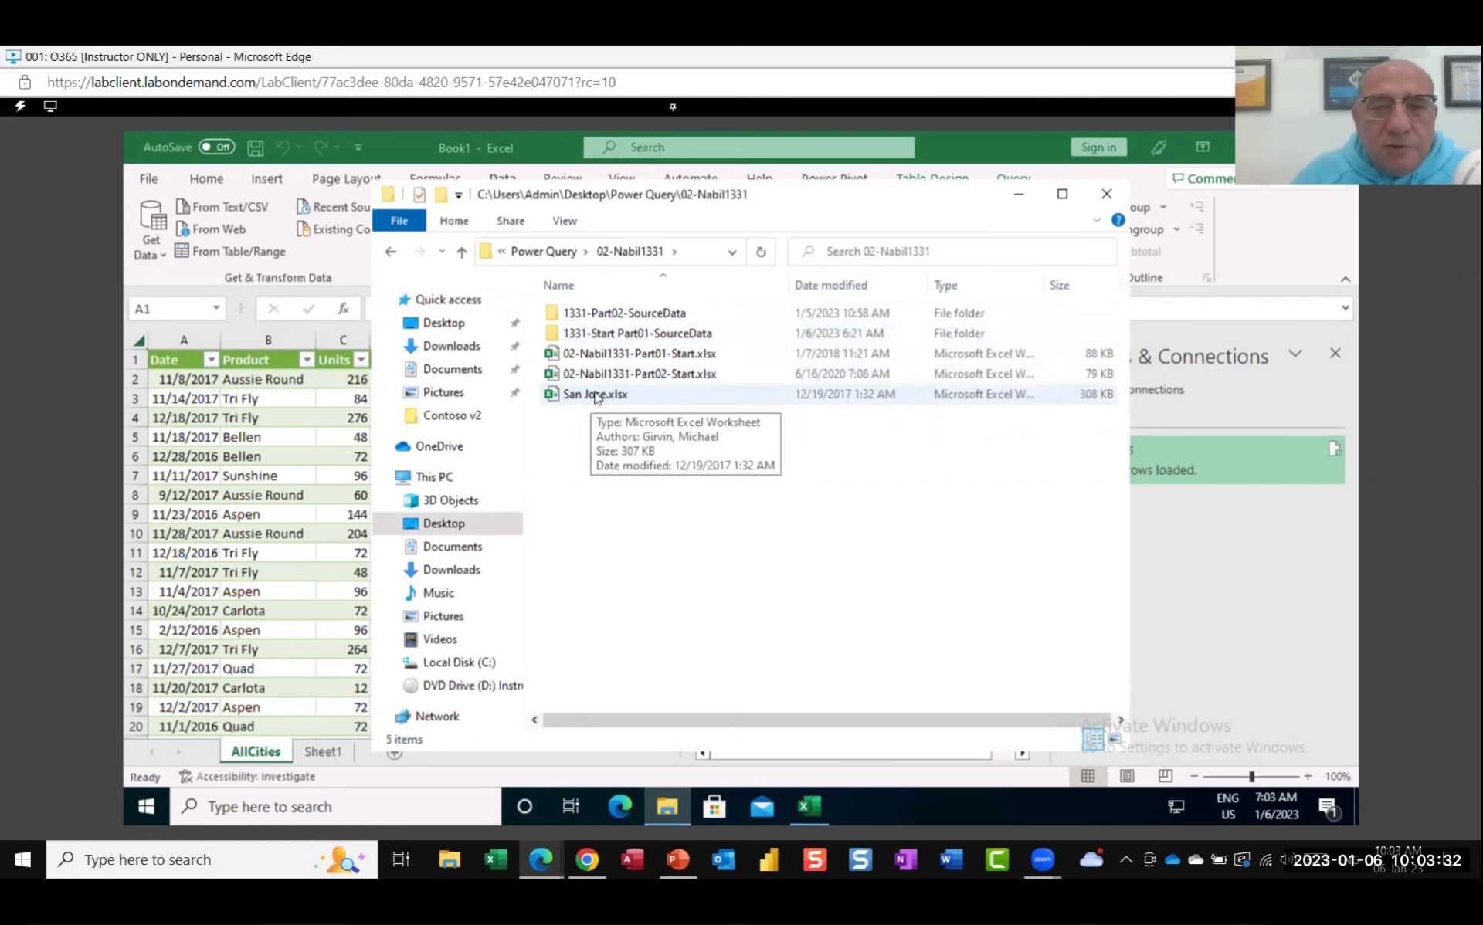
pyautogui.click(596, 396)
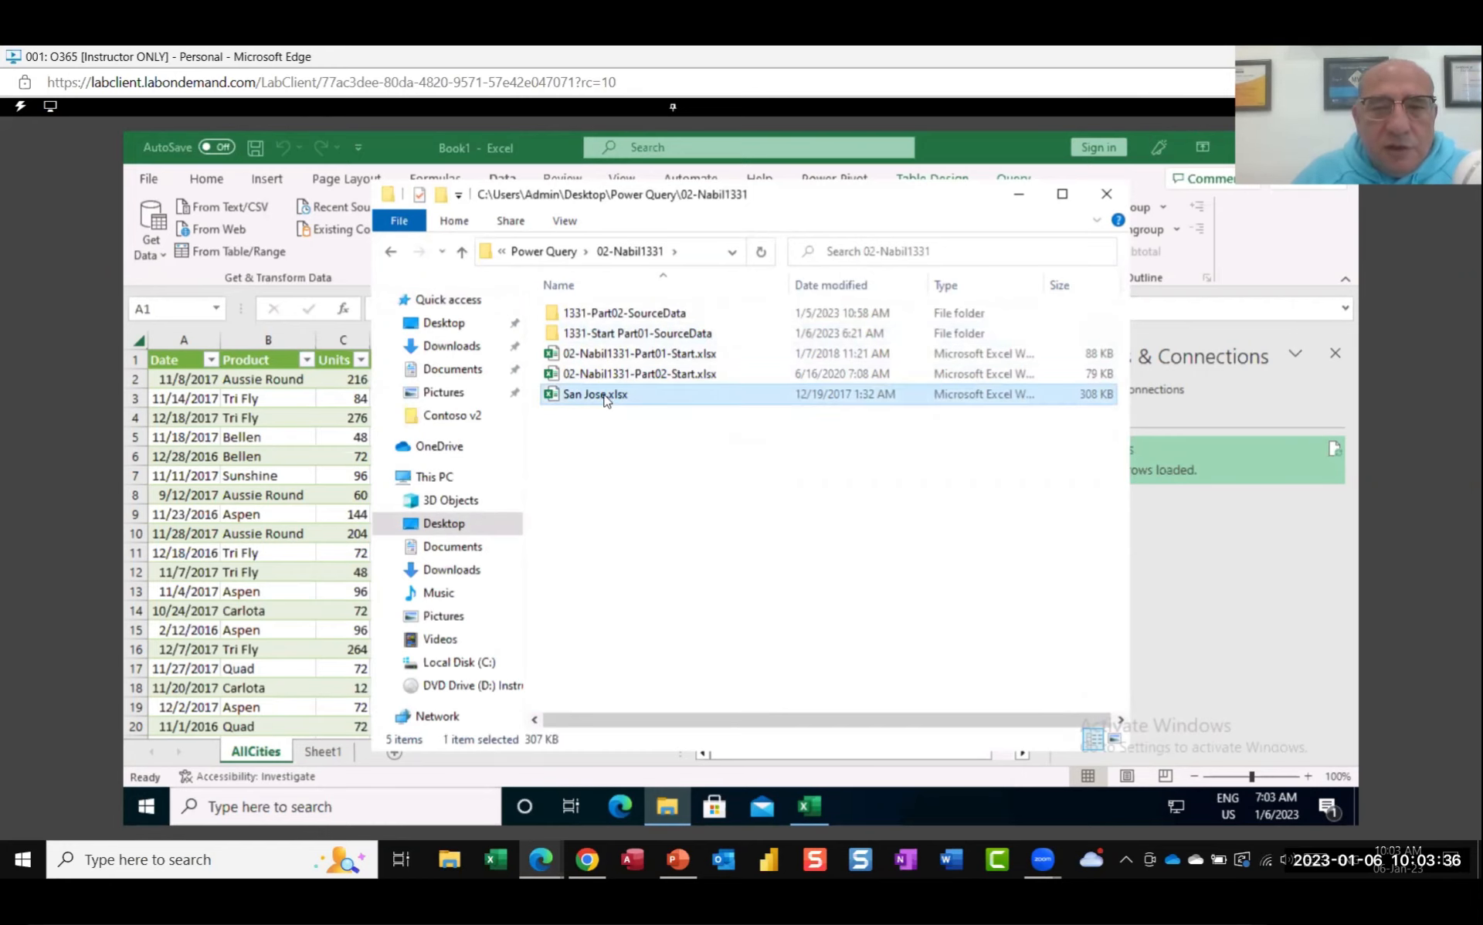
pyautogui.moveTo(610, 401); pyautogui.dragTo(614, 340)
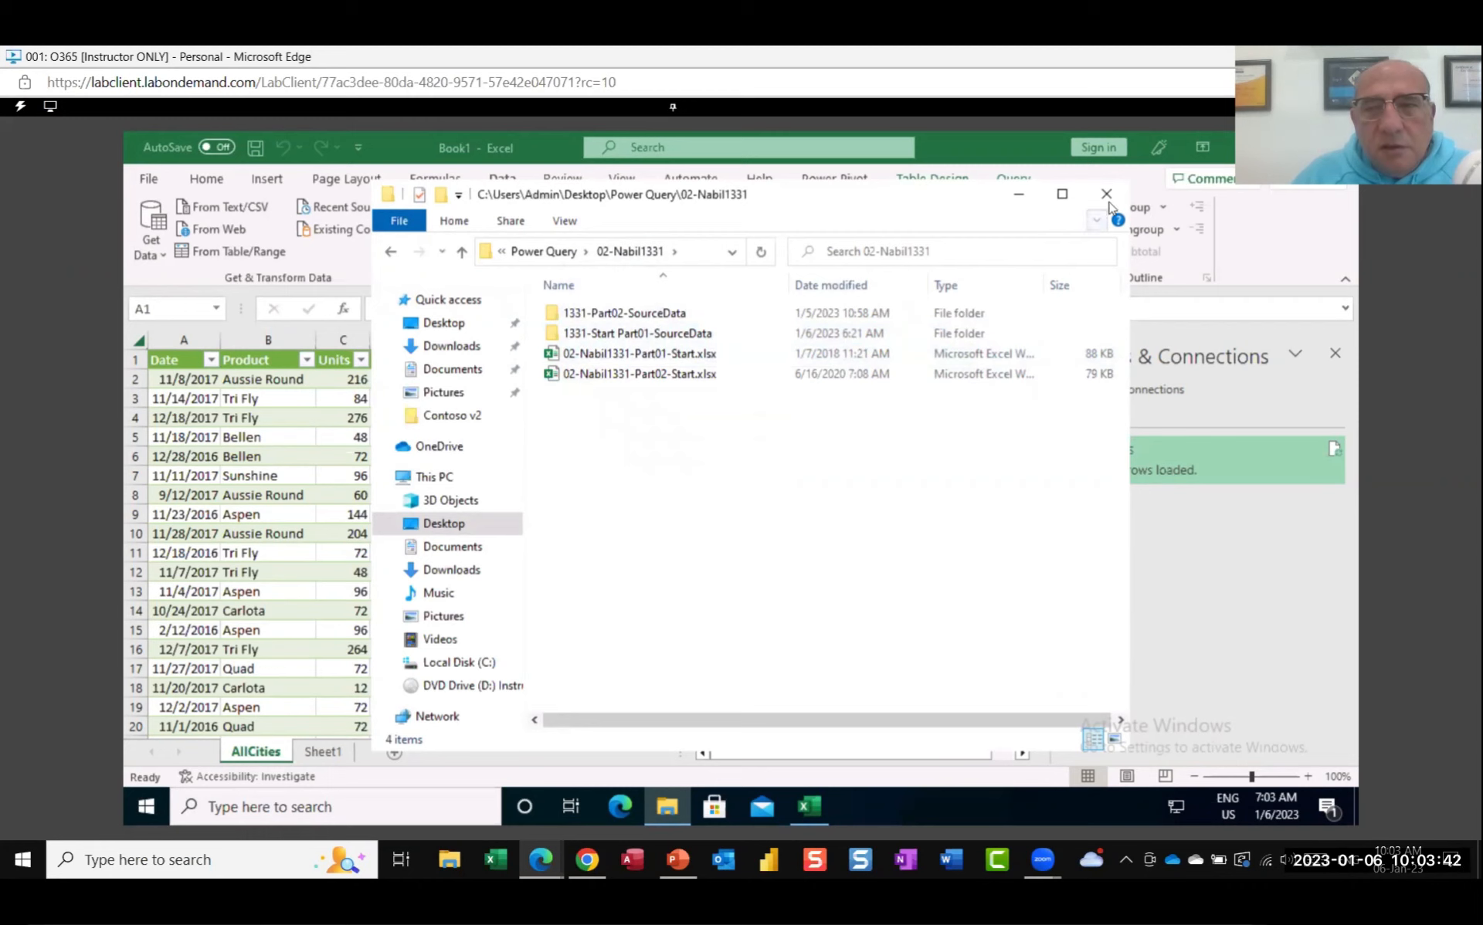
pyautogui.click(1106, 194)
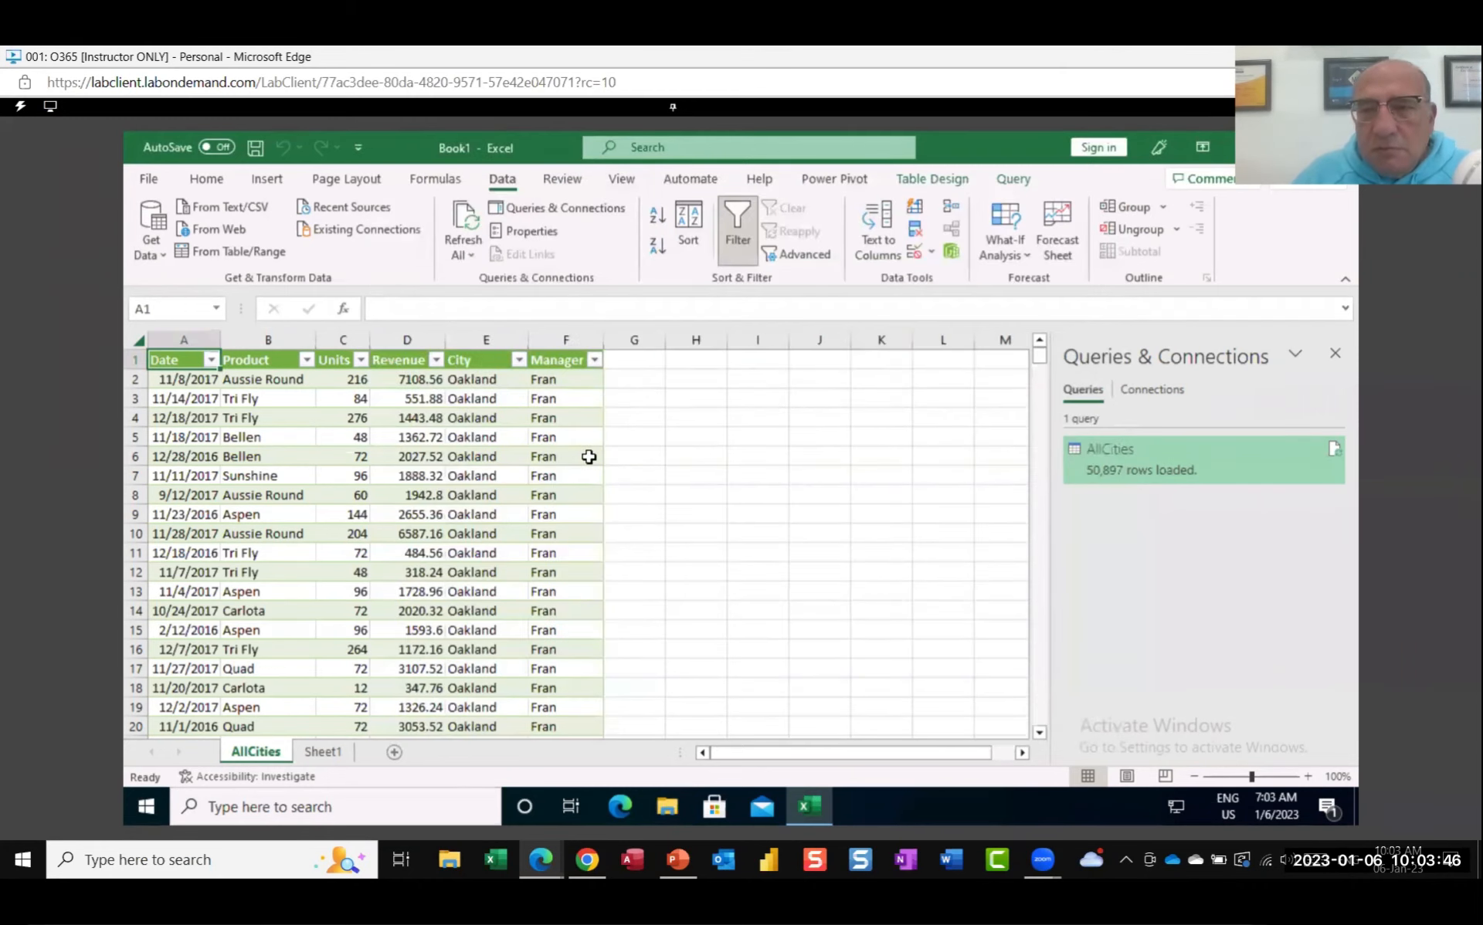
# Step: Refresh all data in the workbook to include the added city file, and check the AllCities query's loaded row count
pyautogui.moveTo(1119, 451)
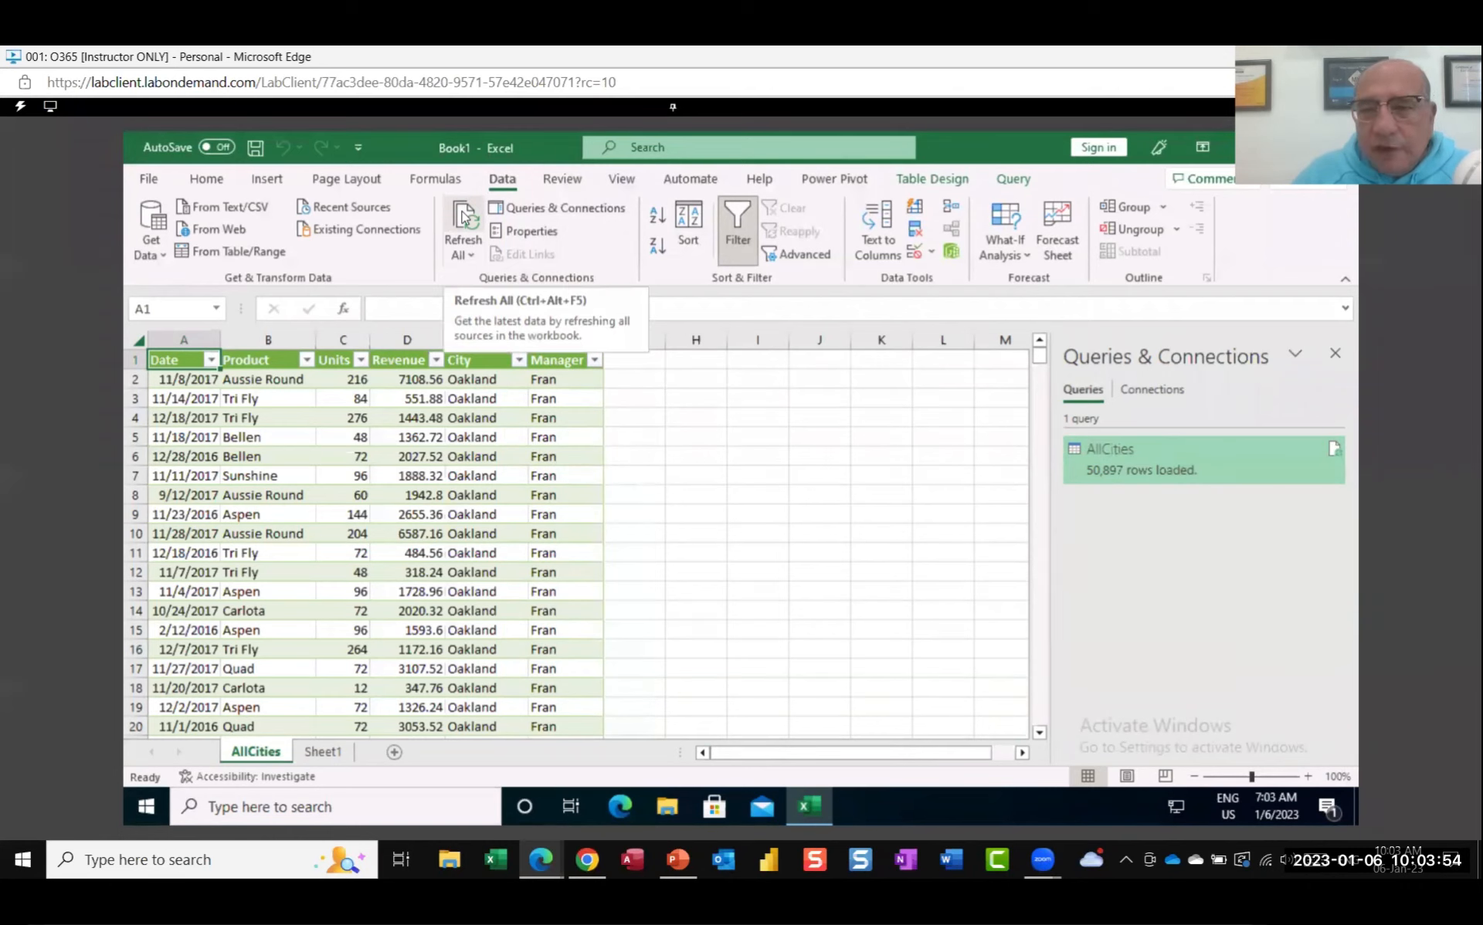
pyautogui.click(465, 217)
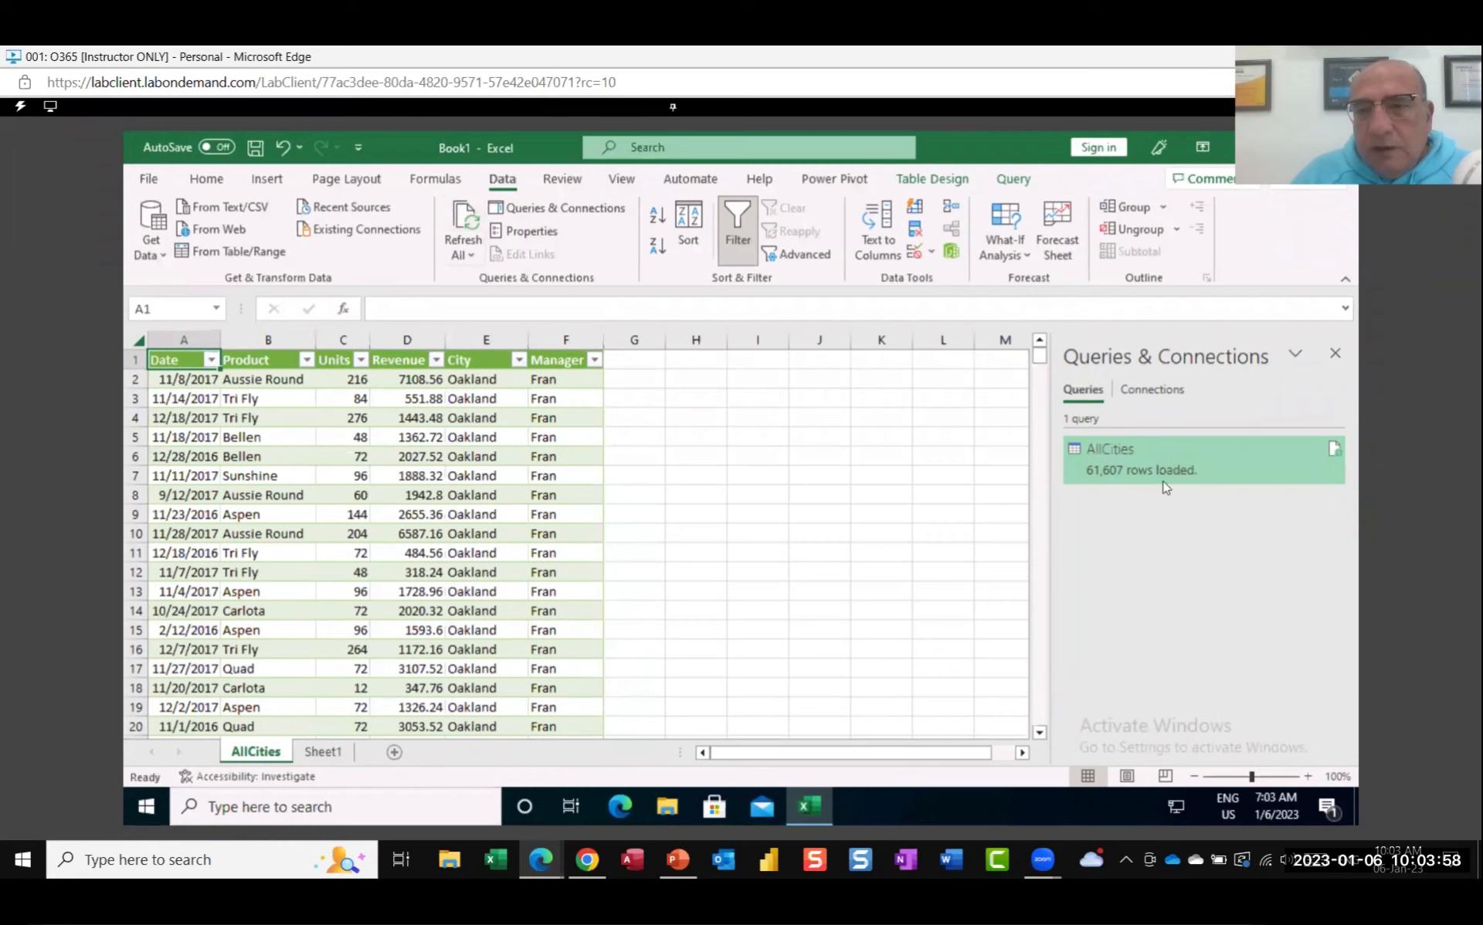
pyautogui.moveTo(1096, 485)
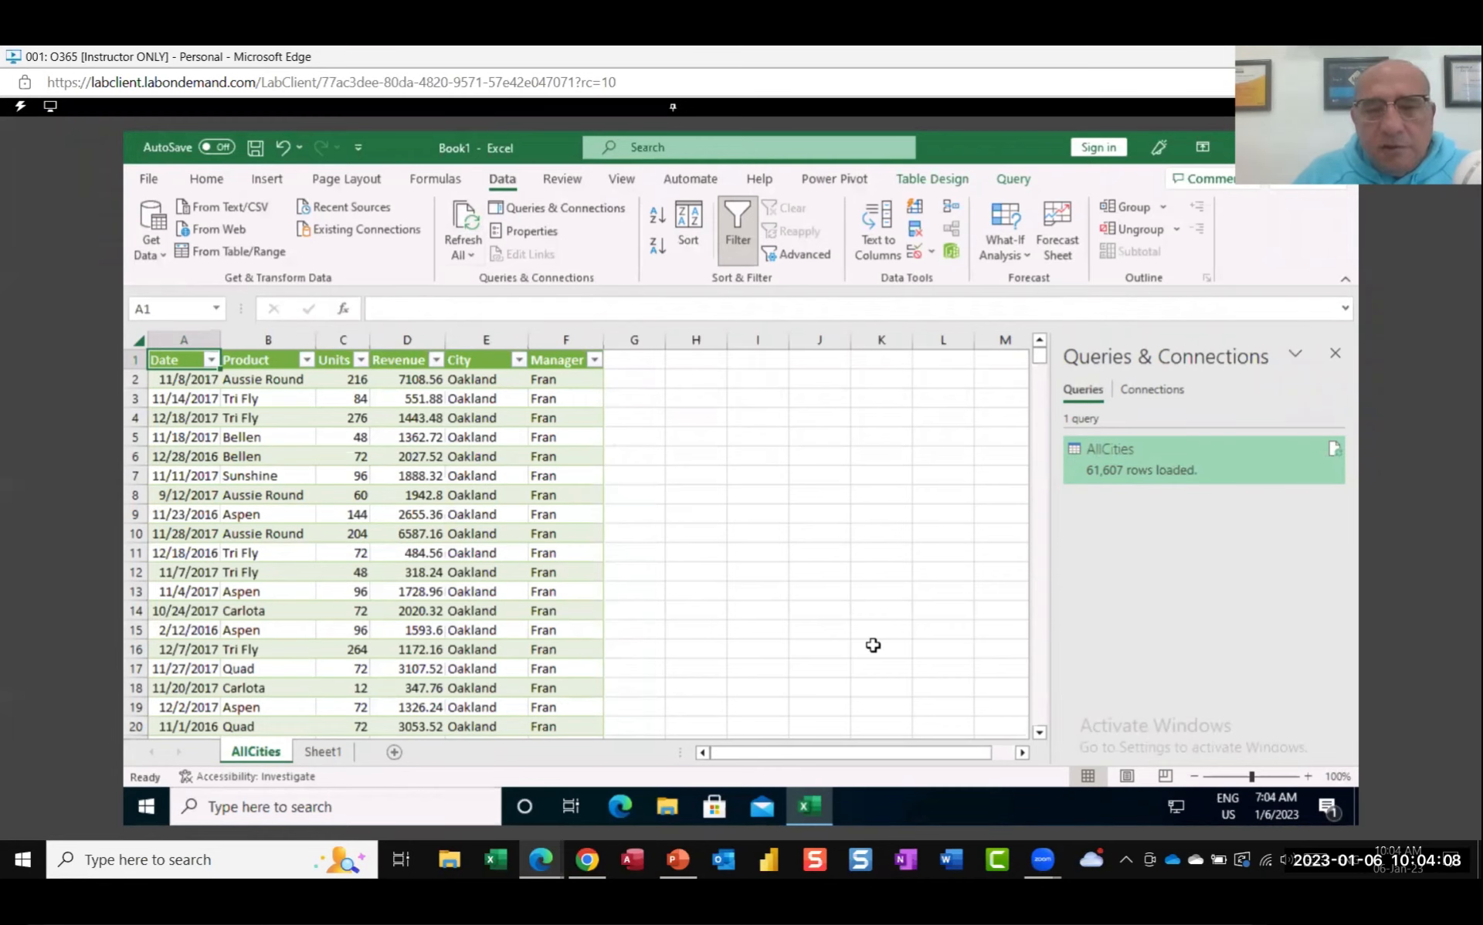
# Step: Select the City column and the Manager column in turn to review the refreshed AllCities table
pyautogui.click(479, 336)
pyautogui.moveTo(479, 334); pyautogui.dragTo(564, 336)
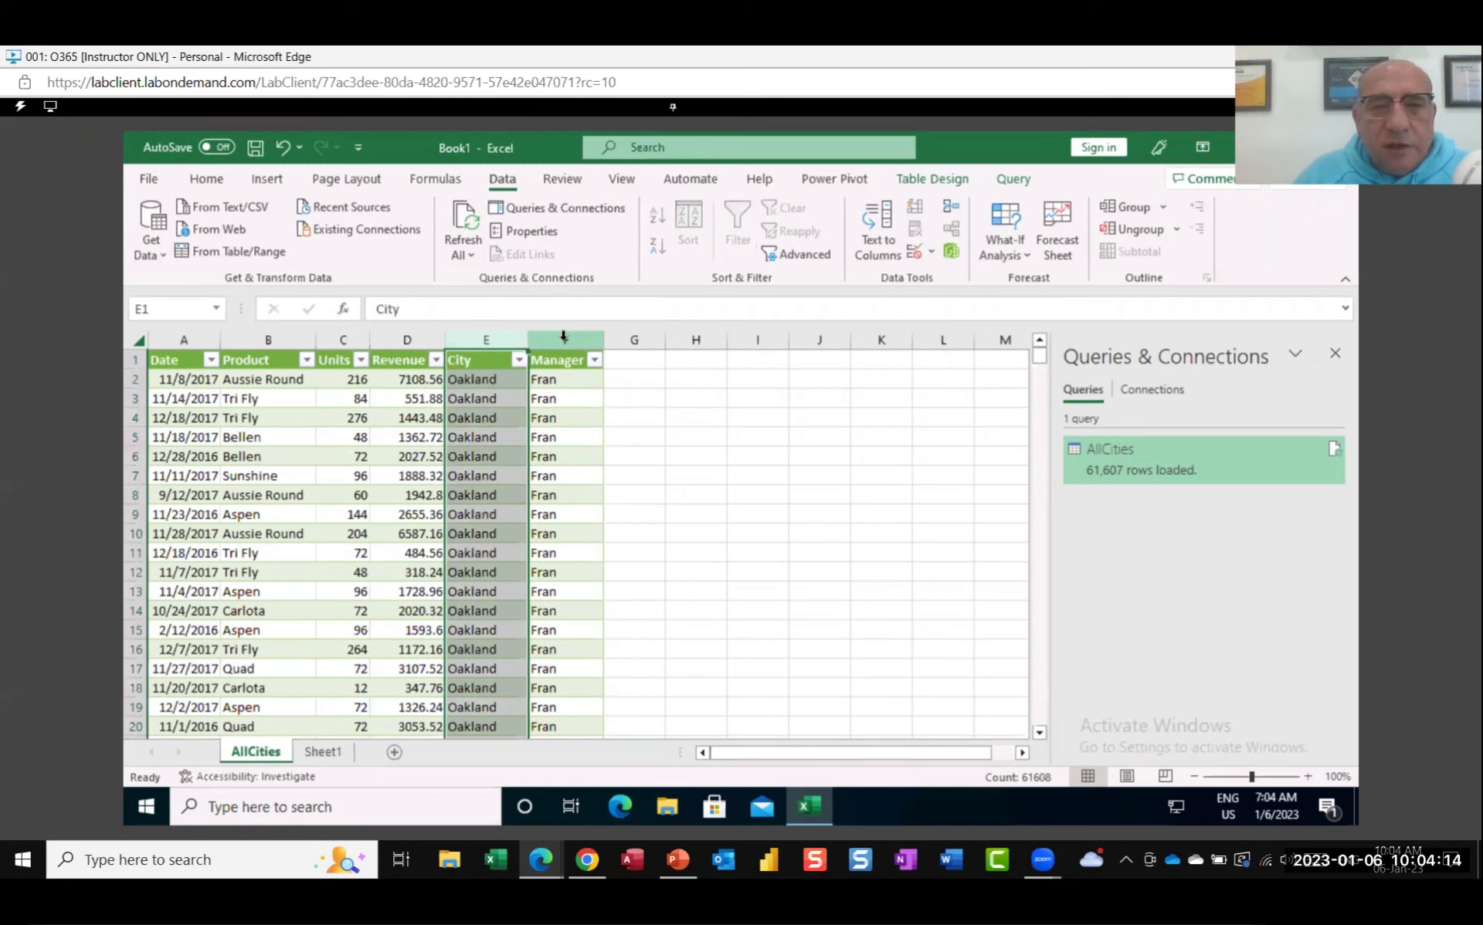
pyautogui.click(563, 337)
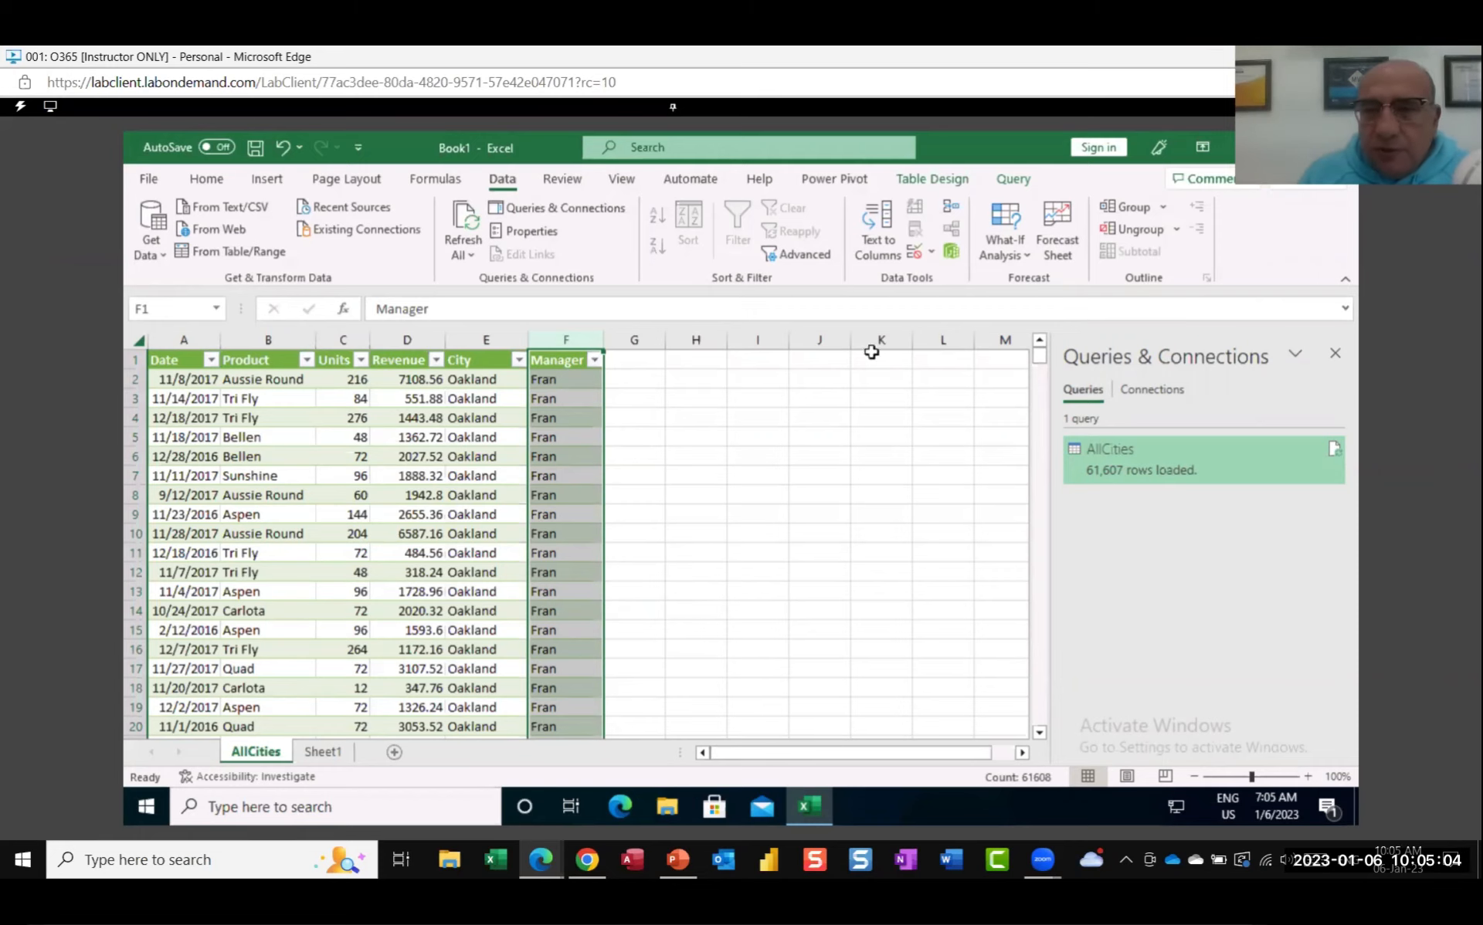
# Step: Close the Excel workbook without saving its changes
pyautogui.click(1337, 147)
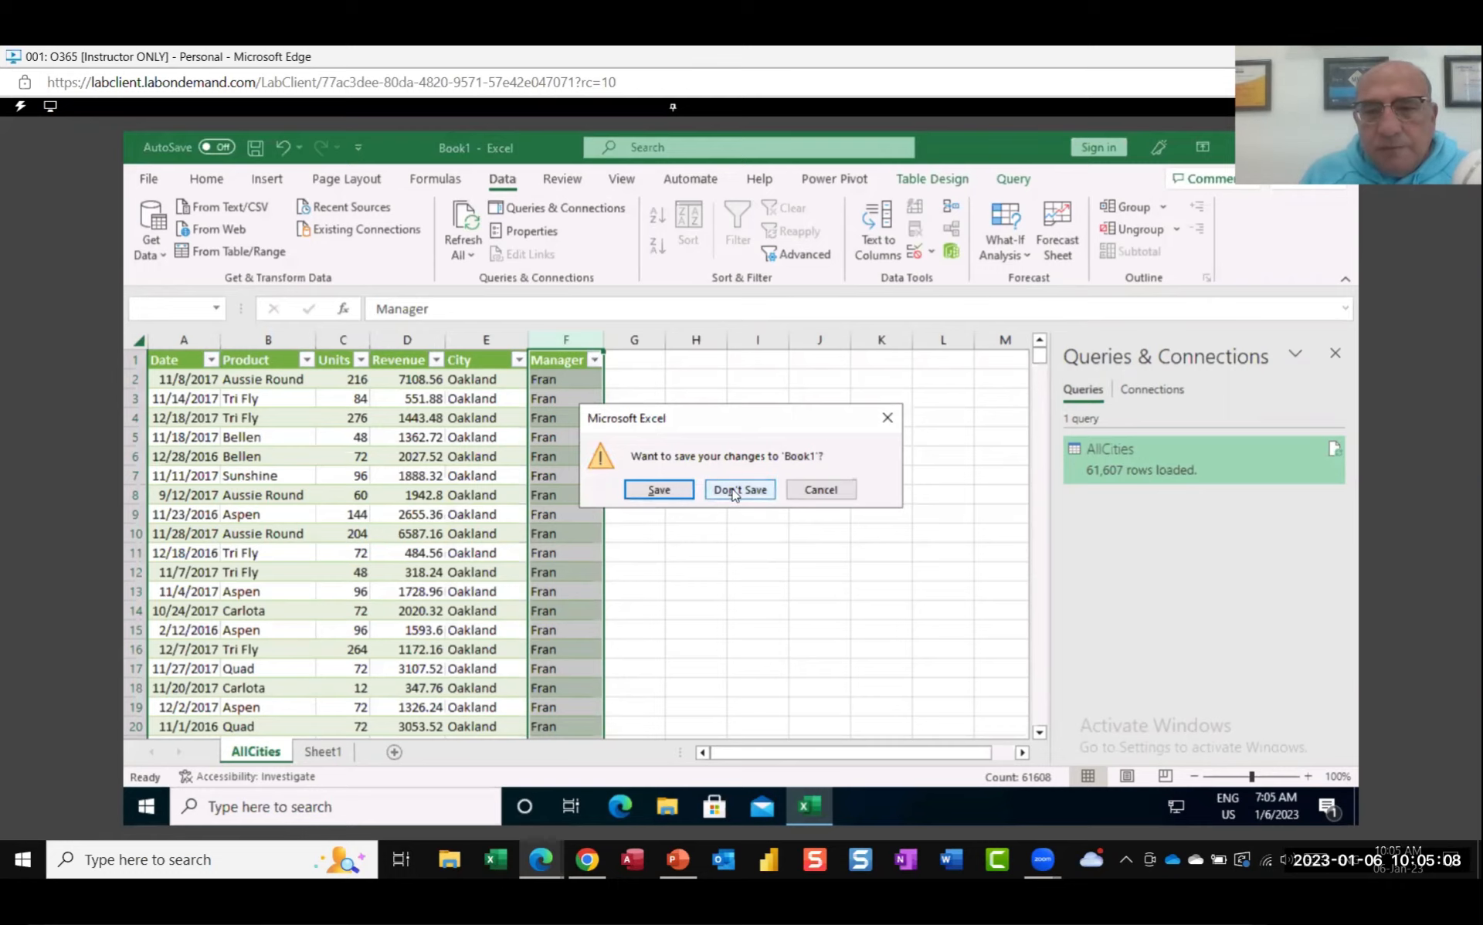
pyautogui.click(734, 492)
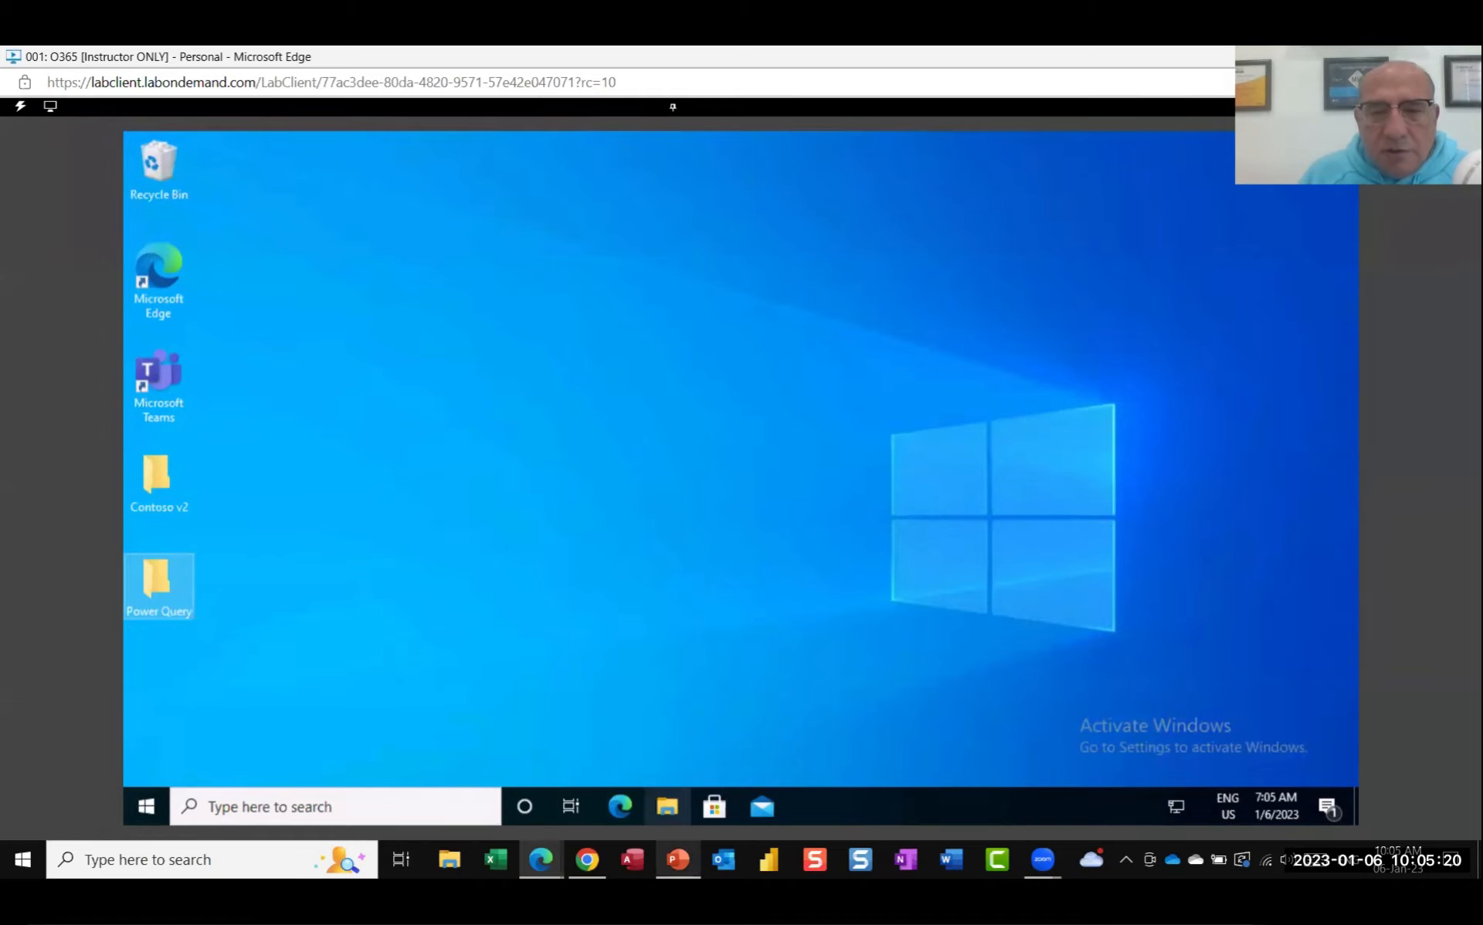
# Step: Switch to PowerPoint, open Understanding Business Intelligence.pptx, view slide 14 on portable Excel and Power BI skills, and close that presentation
pyautogui.click(677, 860)
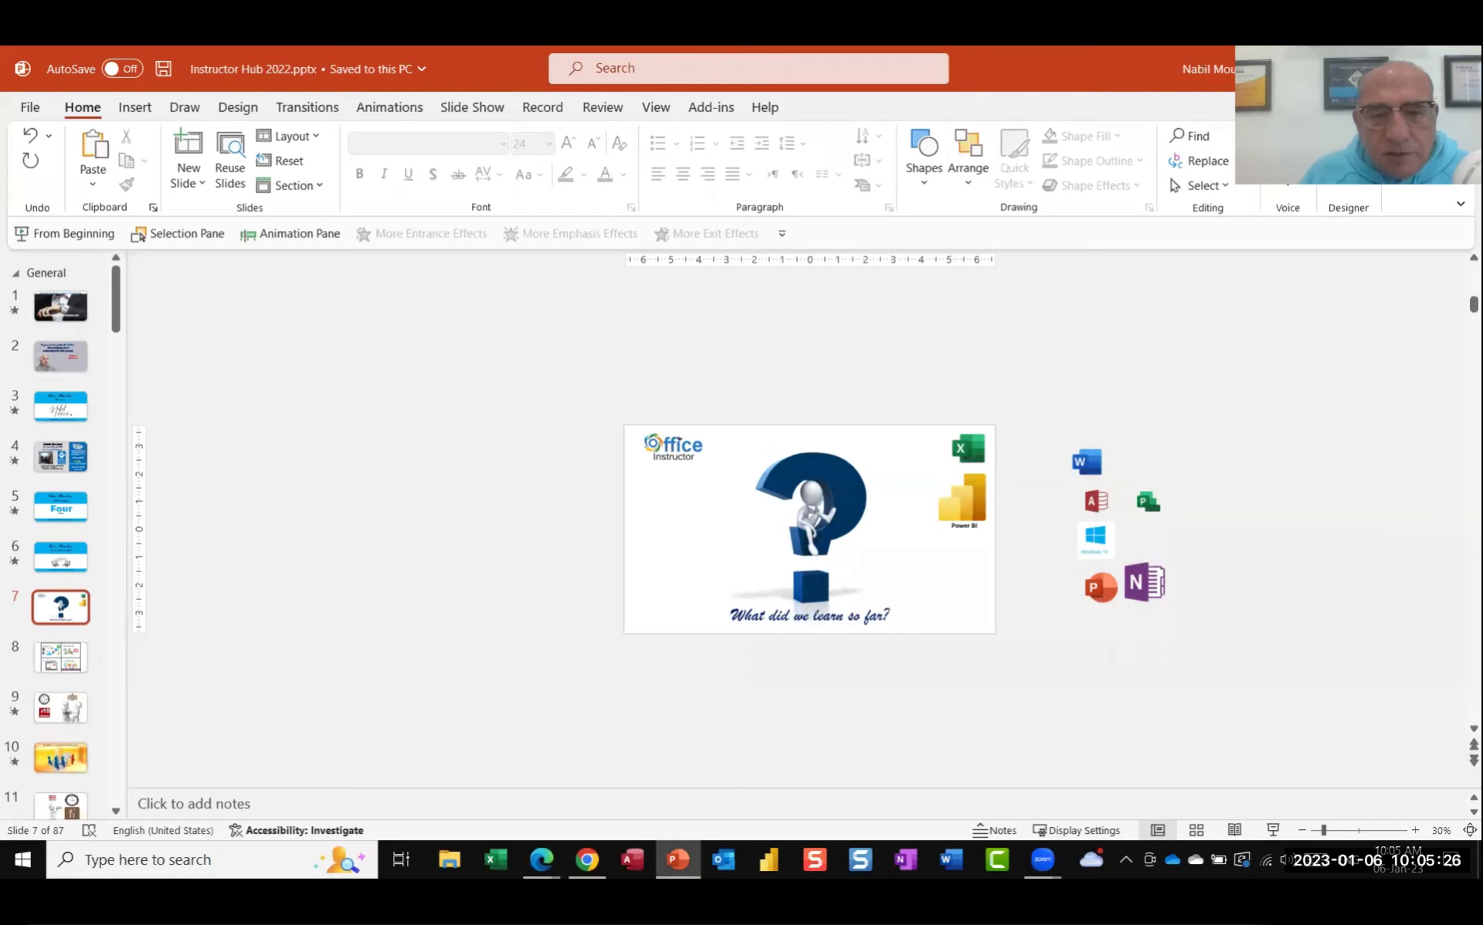
pyautogui.click(680, 859)
pyautogui.rightClick(677, 860)
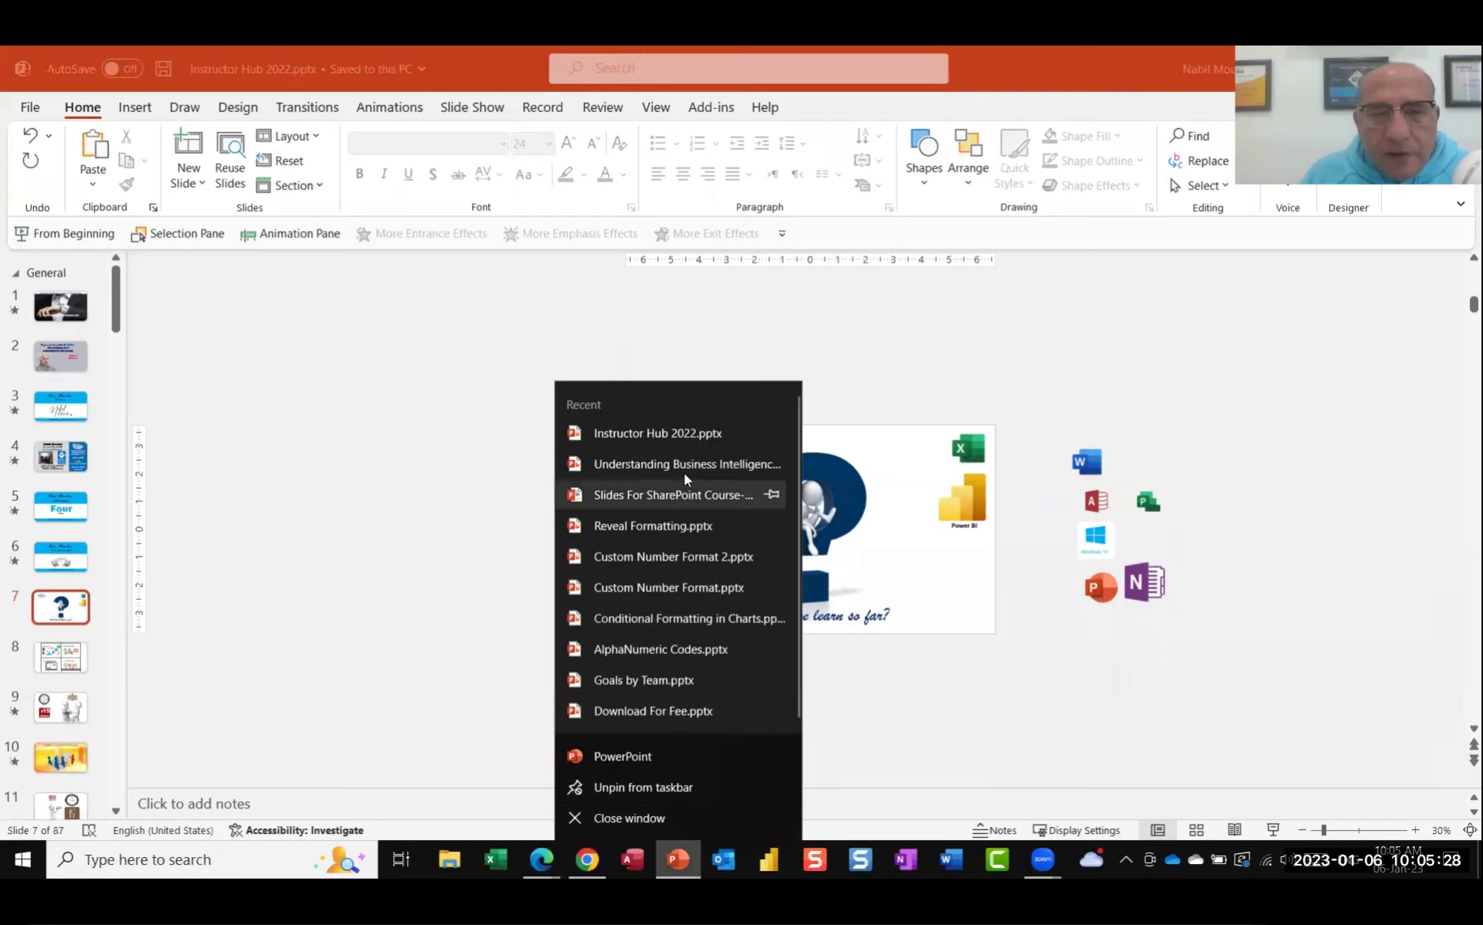
pyautogui.click(999, 641)
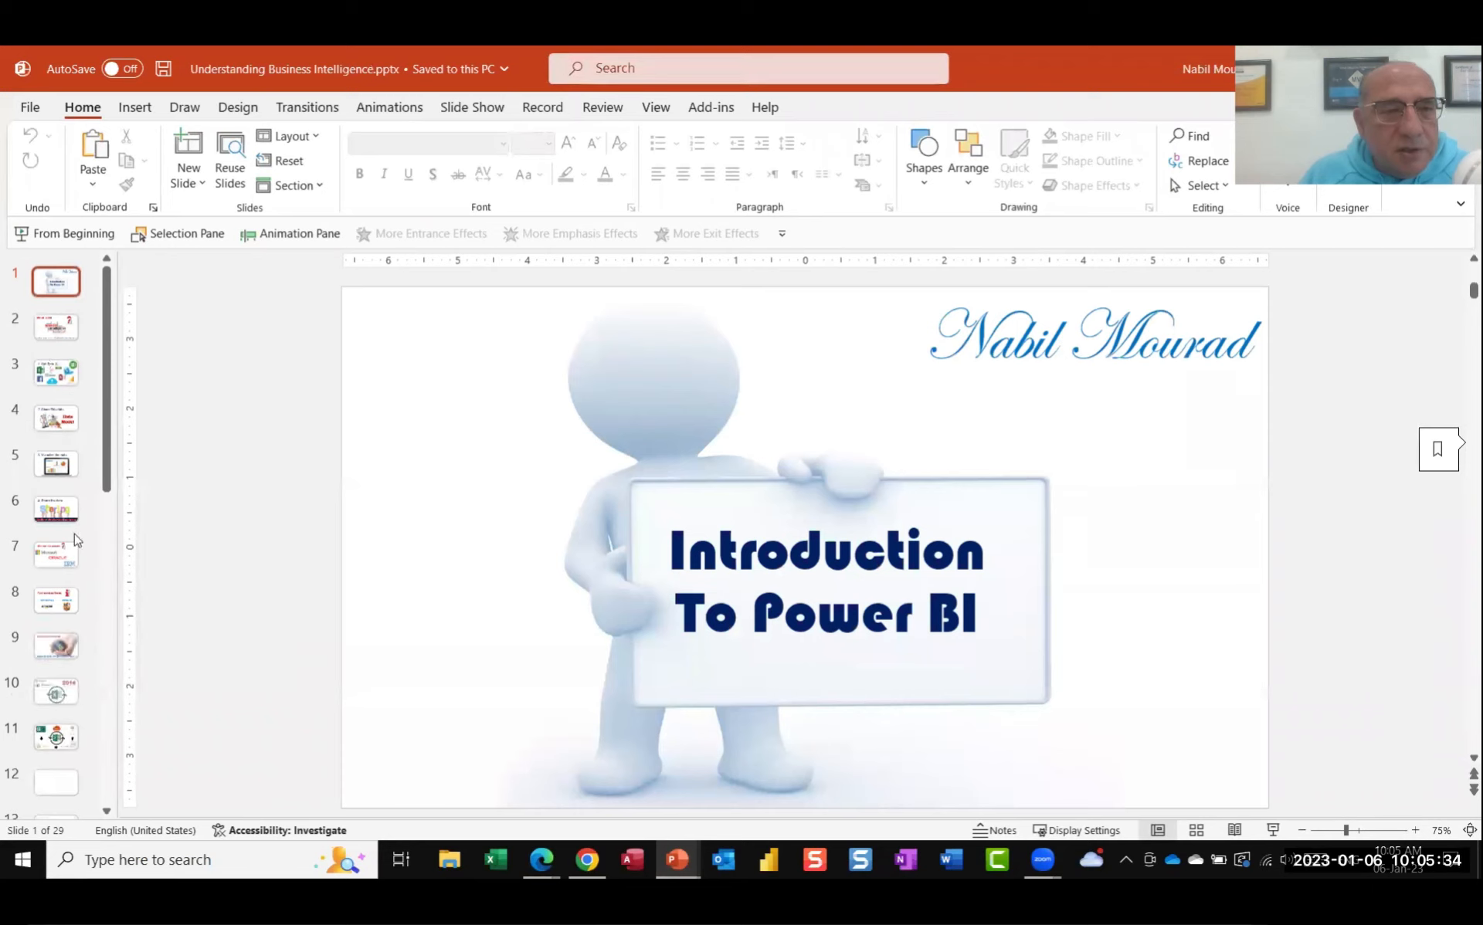
pyautogui.scroll(-3, 54, 704)
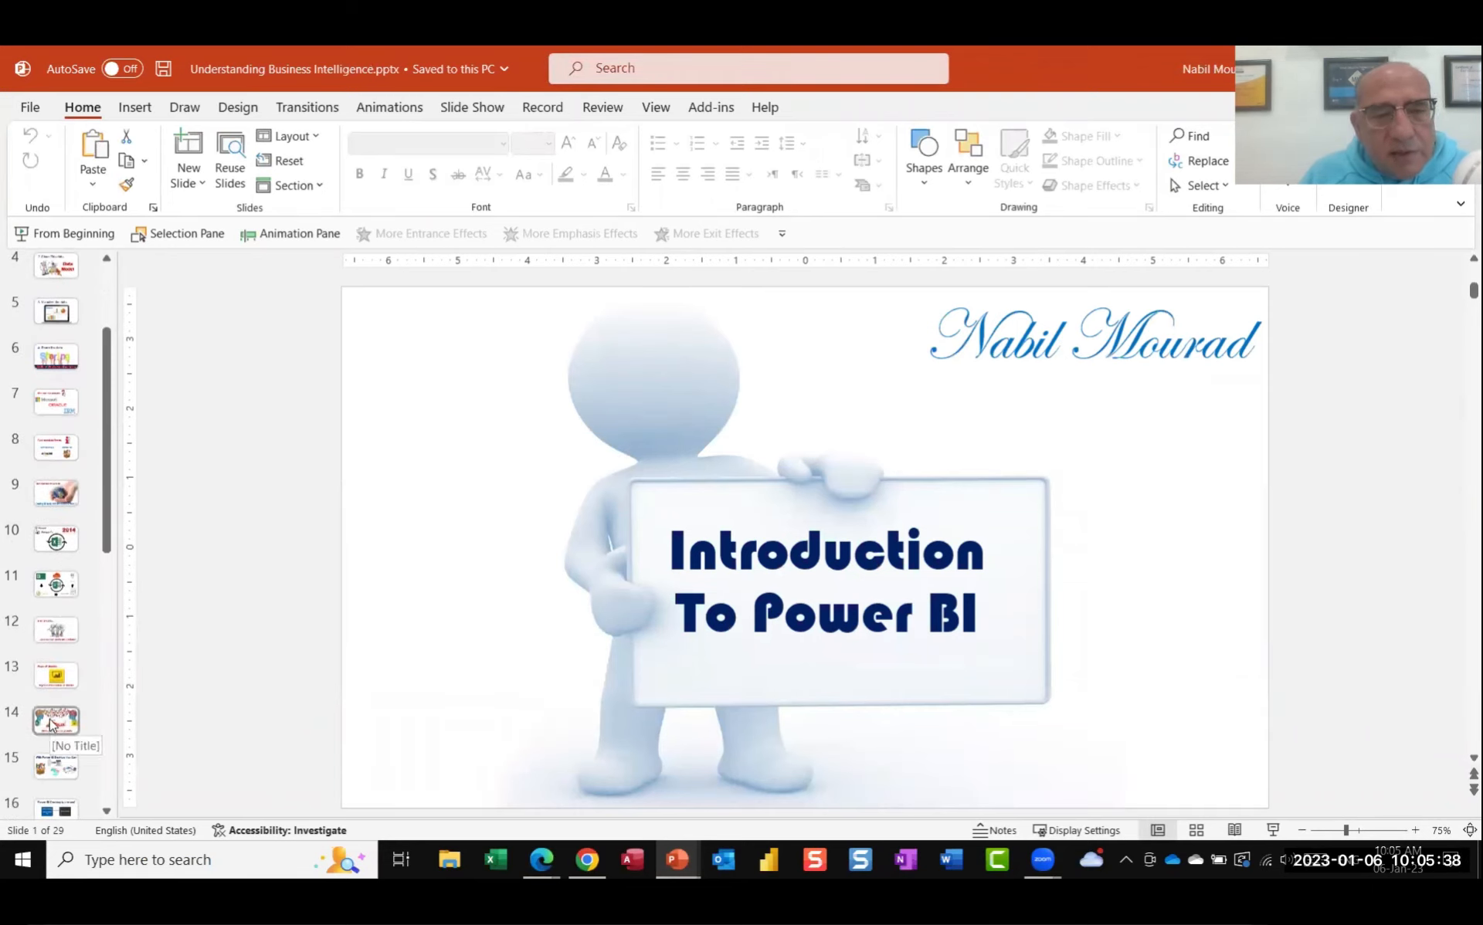
pyautogui.click(54, 722)
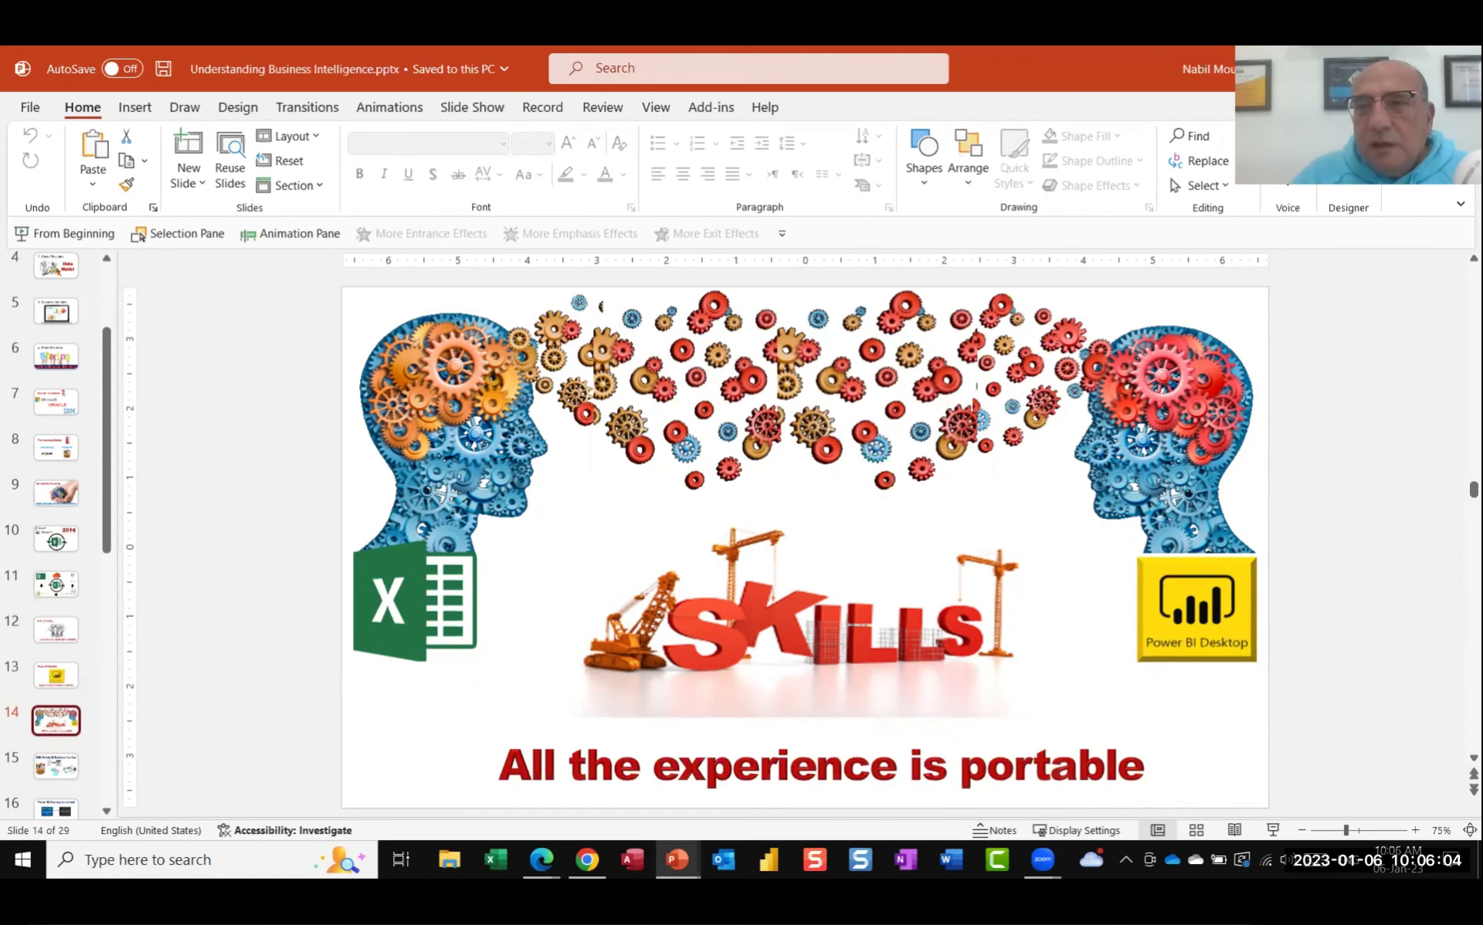
pyautogui.click(1460, 68)
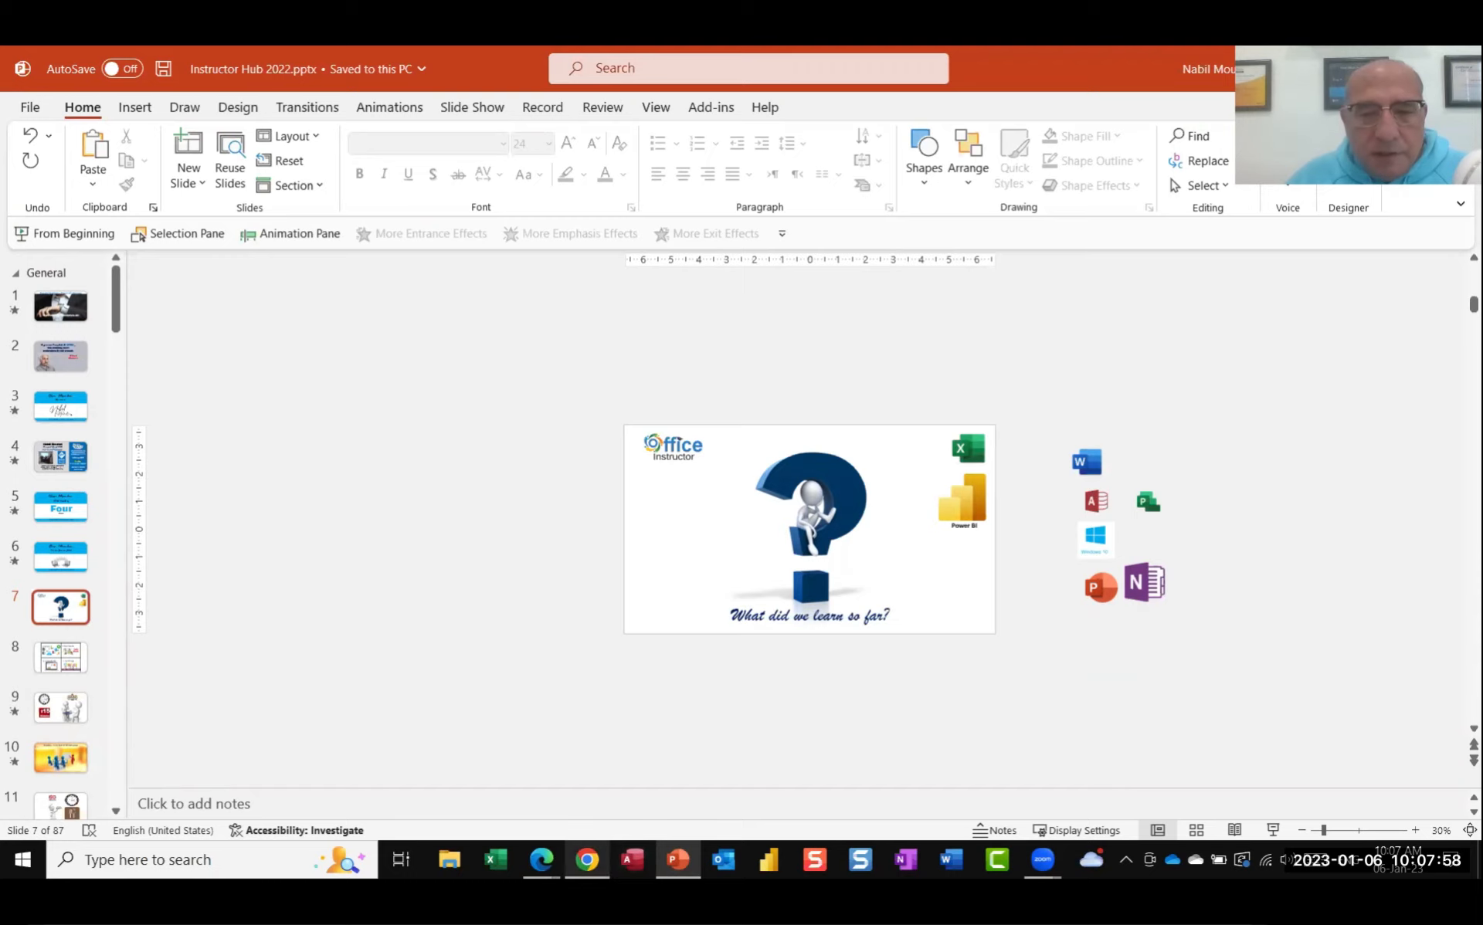
# Step: Return to the lab's virtual desktop, launch Power BI Desktop there, and dismiss its start screen
pyautogui.moveTo(541, 860)
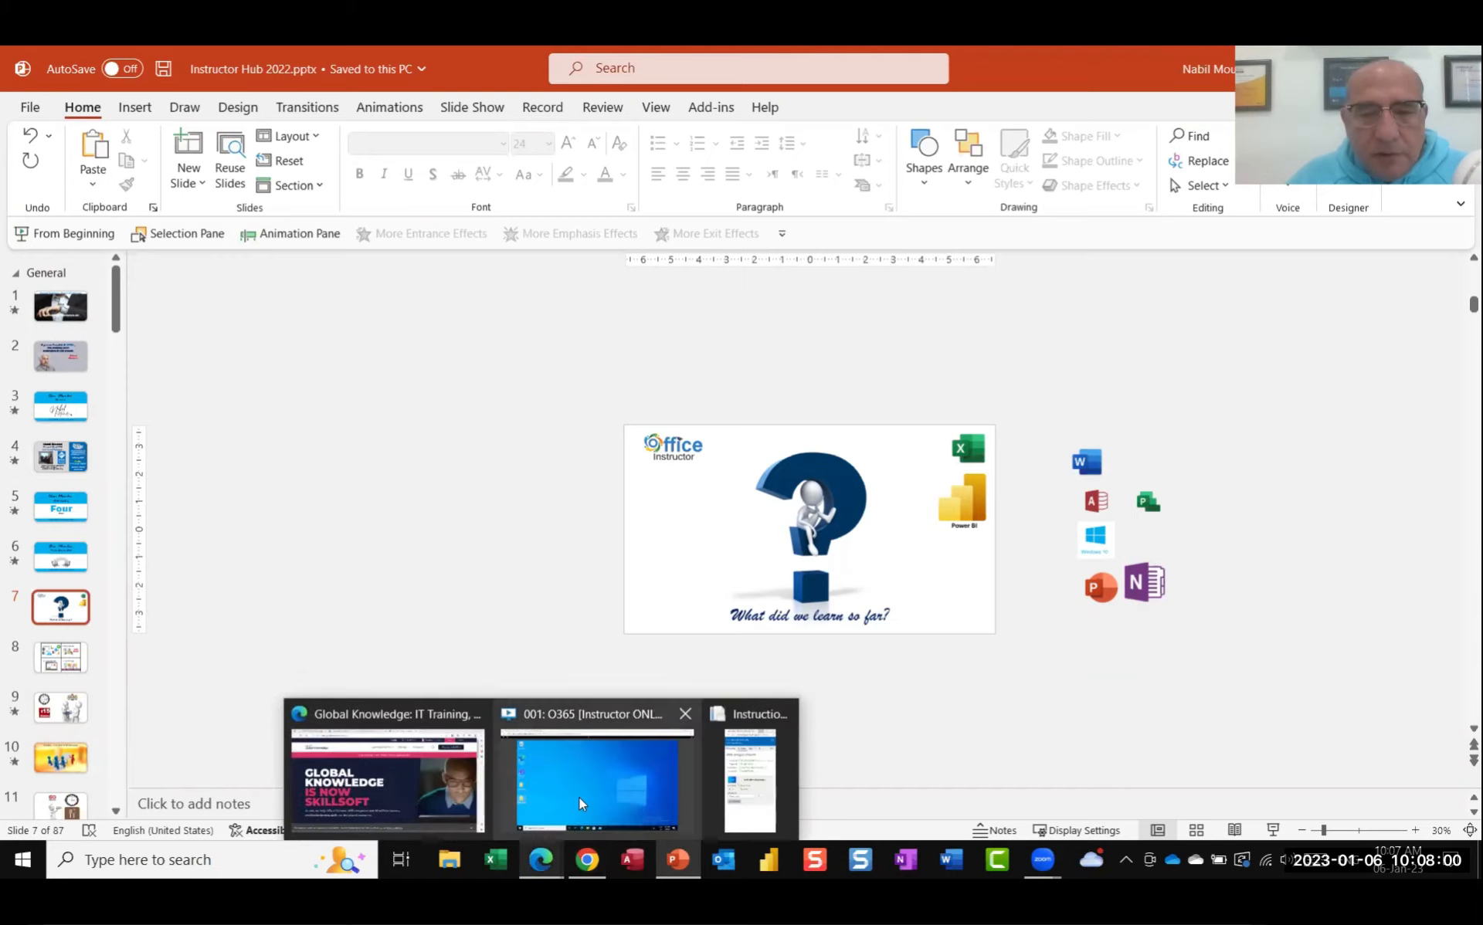
pyautogui.click(578, 797)
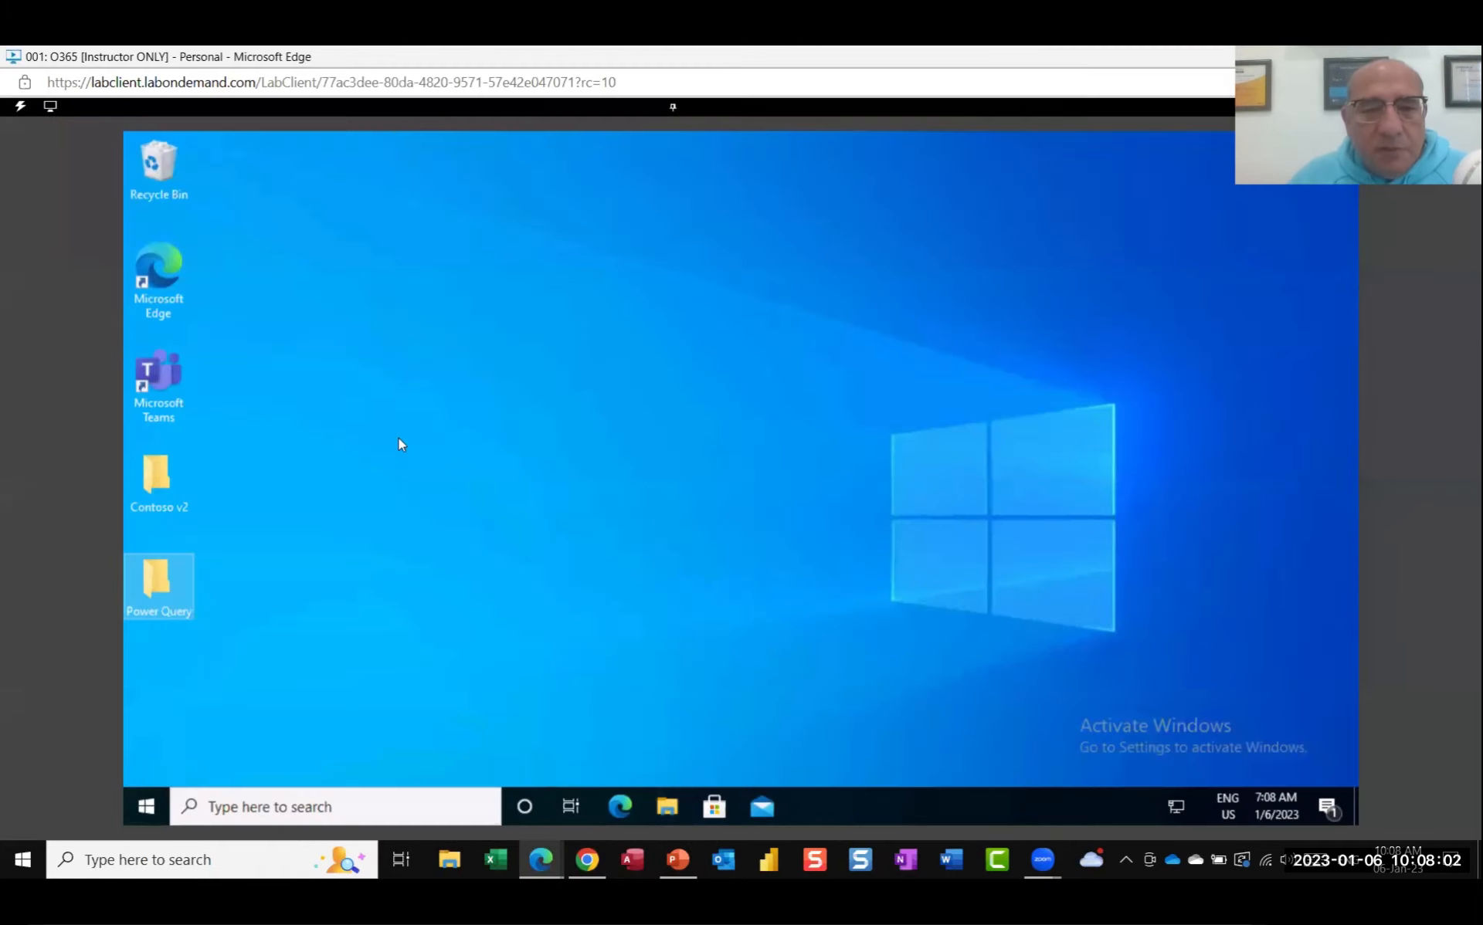
pyautogui.click(146, 807)
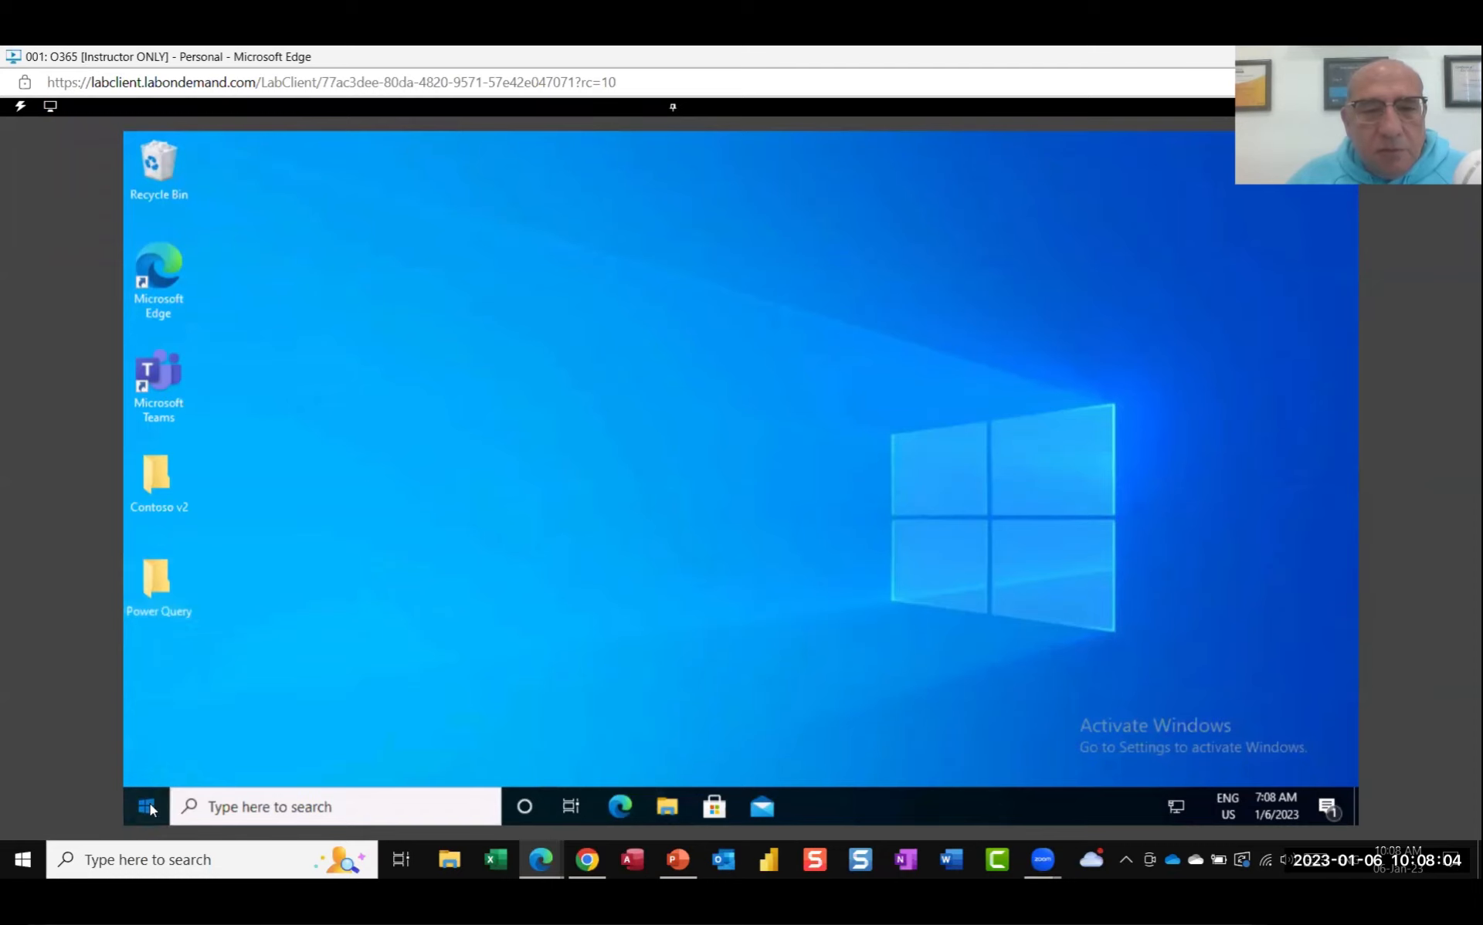
pyautogui.scroll(-10, 278, 540)
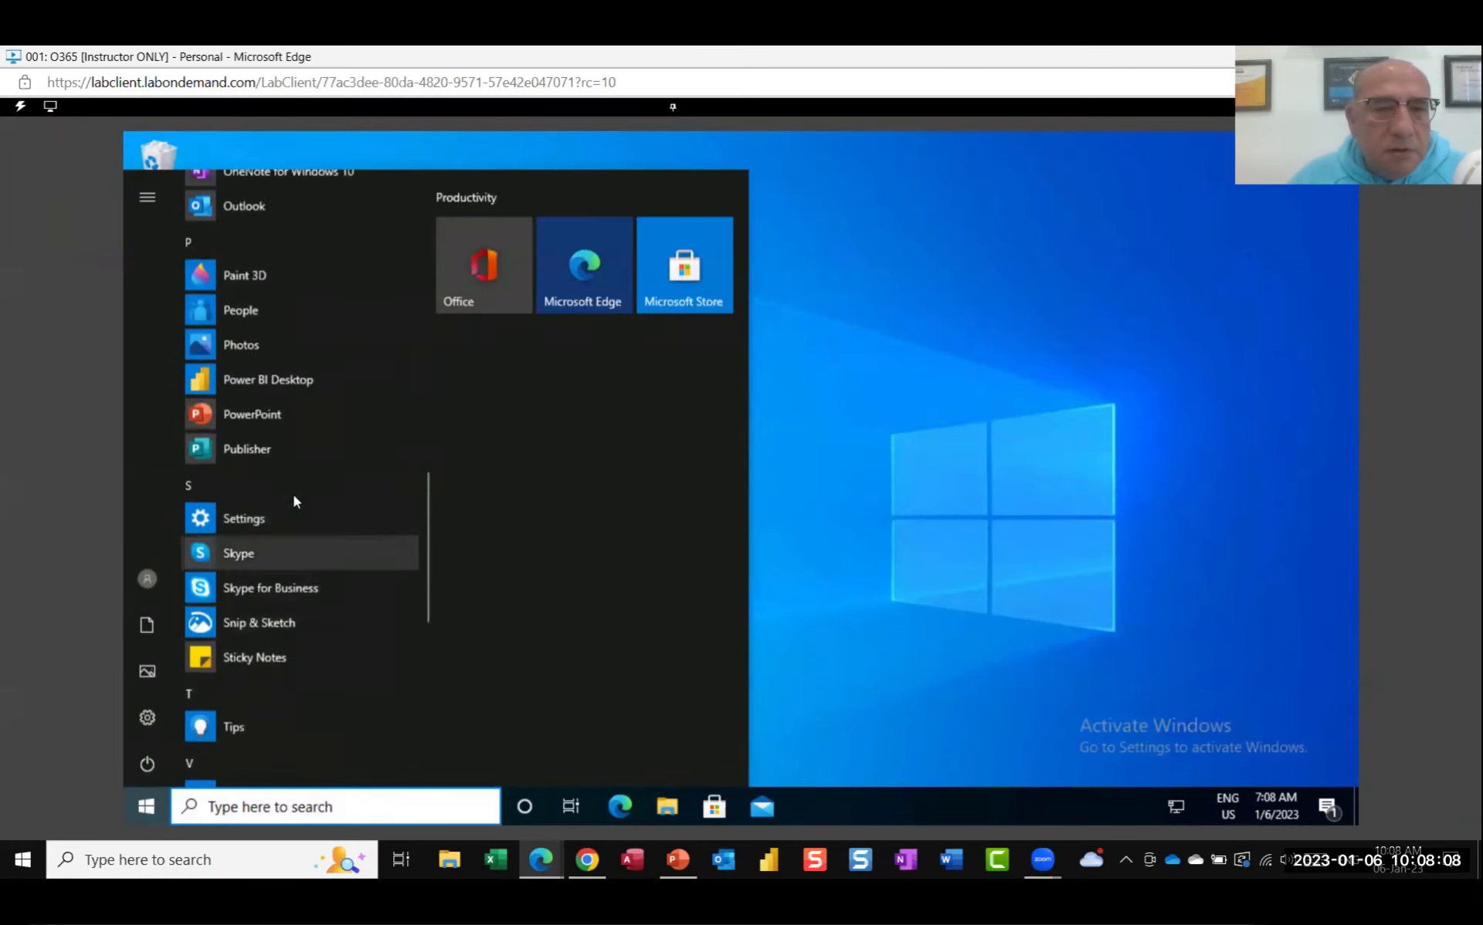
pyautogui.click(299, 381)
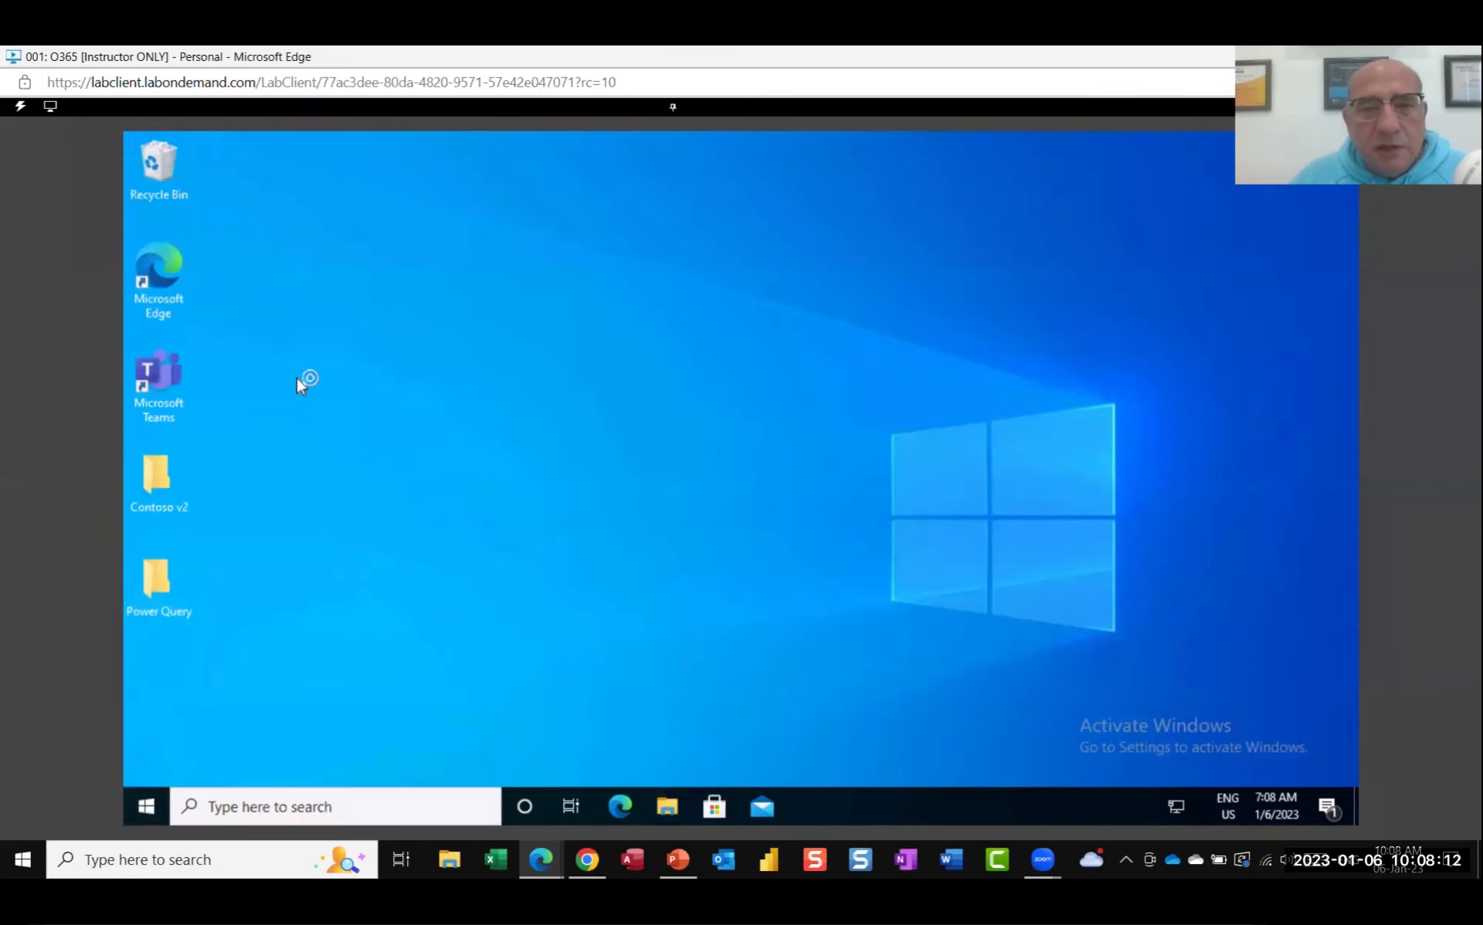
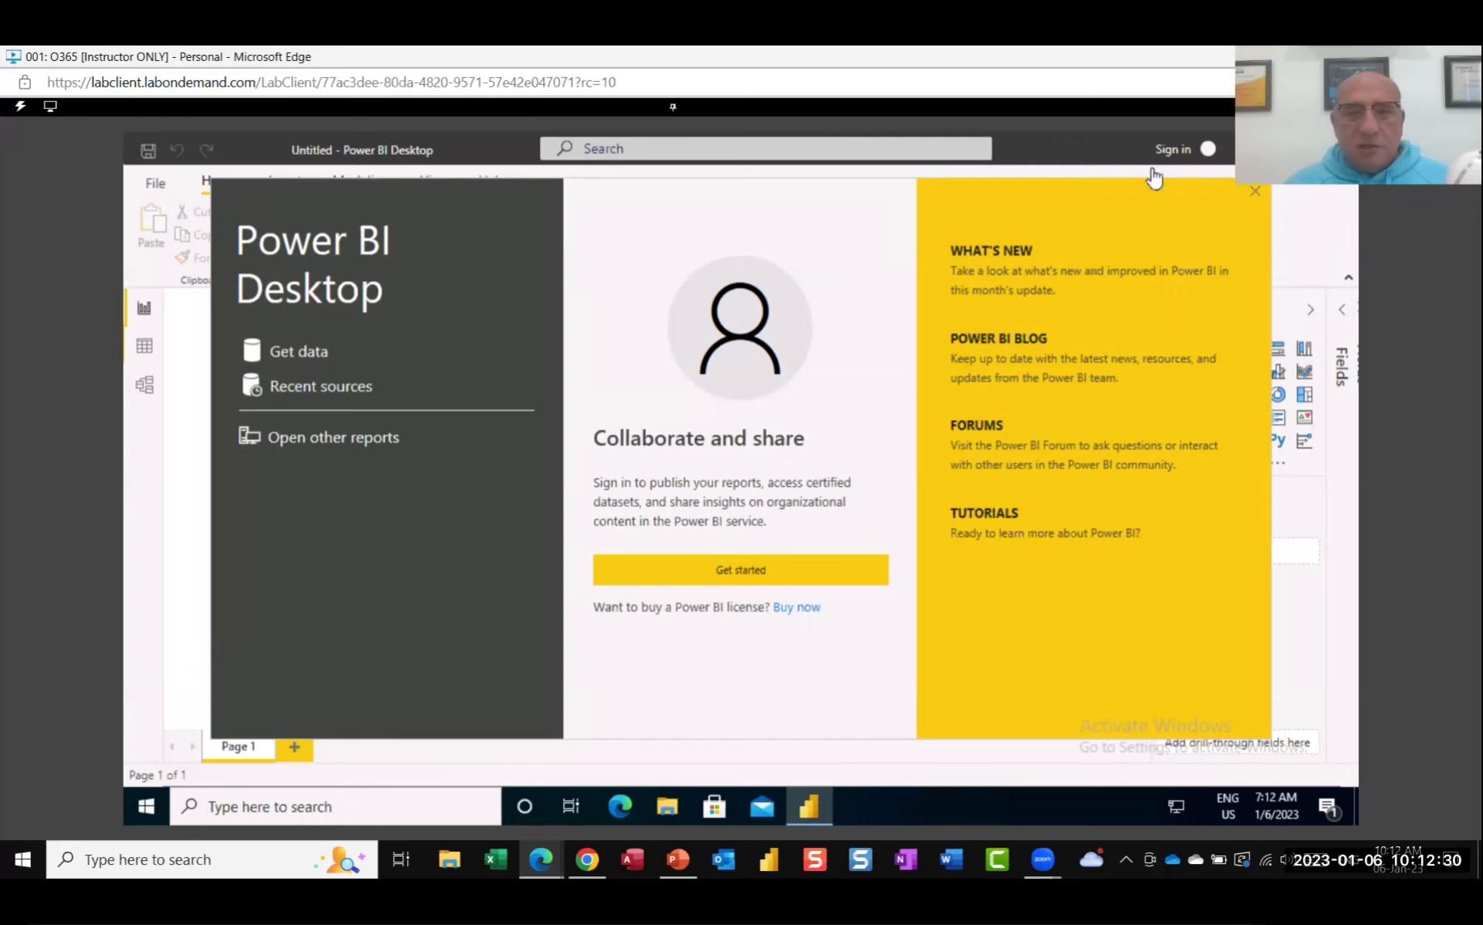
pyautogui.click(1254, 192)
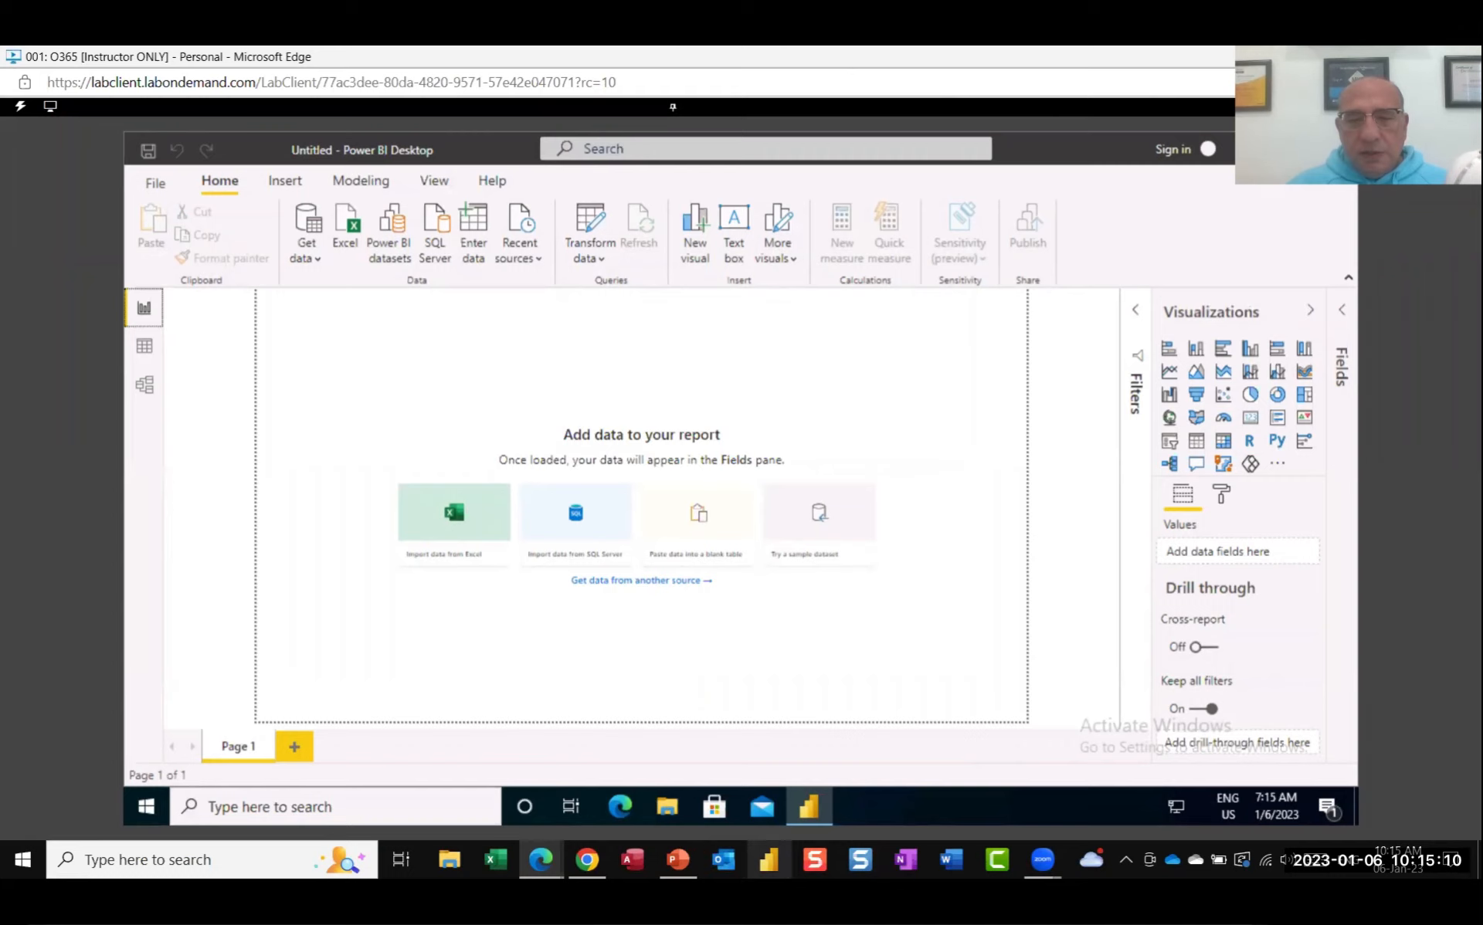
# Step: Open Power BI Desktop on the local computer, dismiss its start screen to view the blank report, and return to the lab window
pyautogui.click(768, 860)
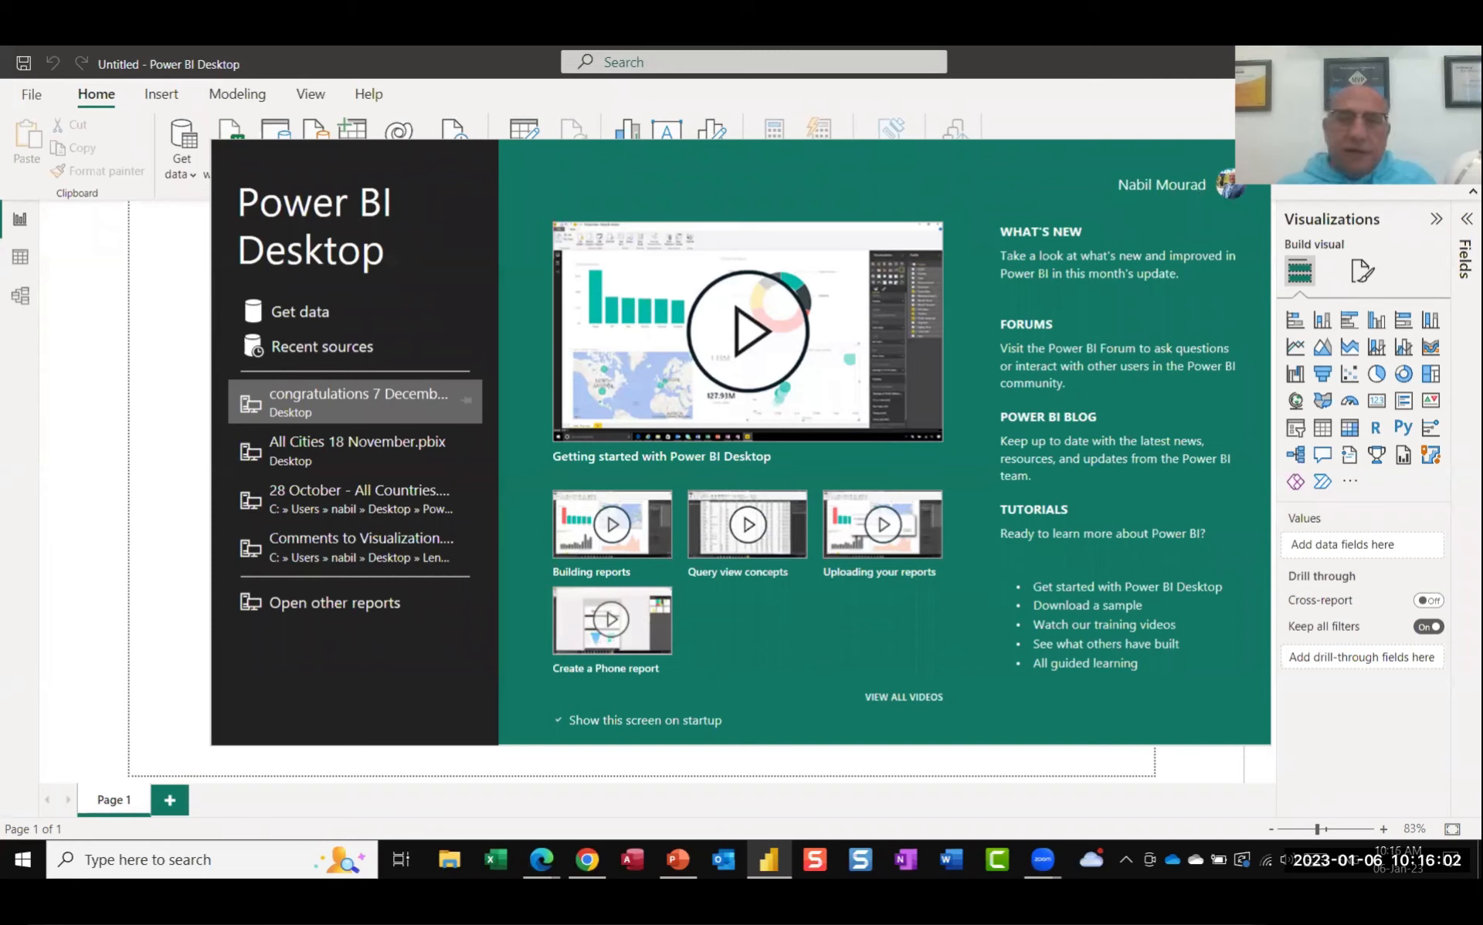
pyautogui.click(1252, 158)
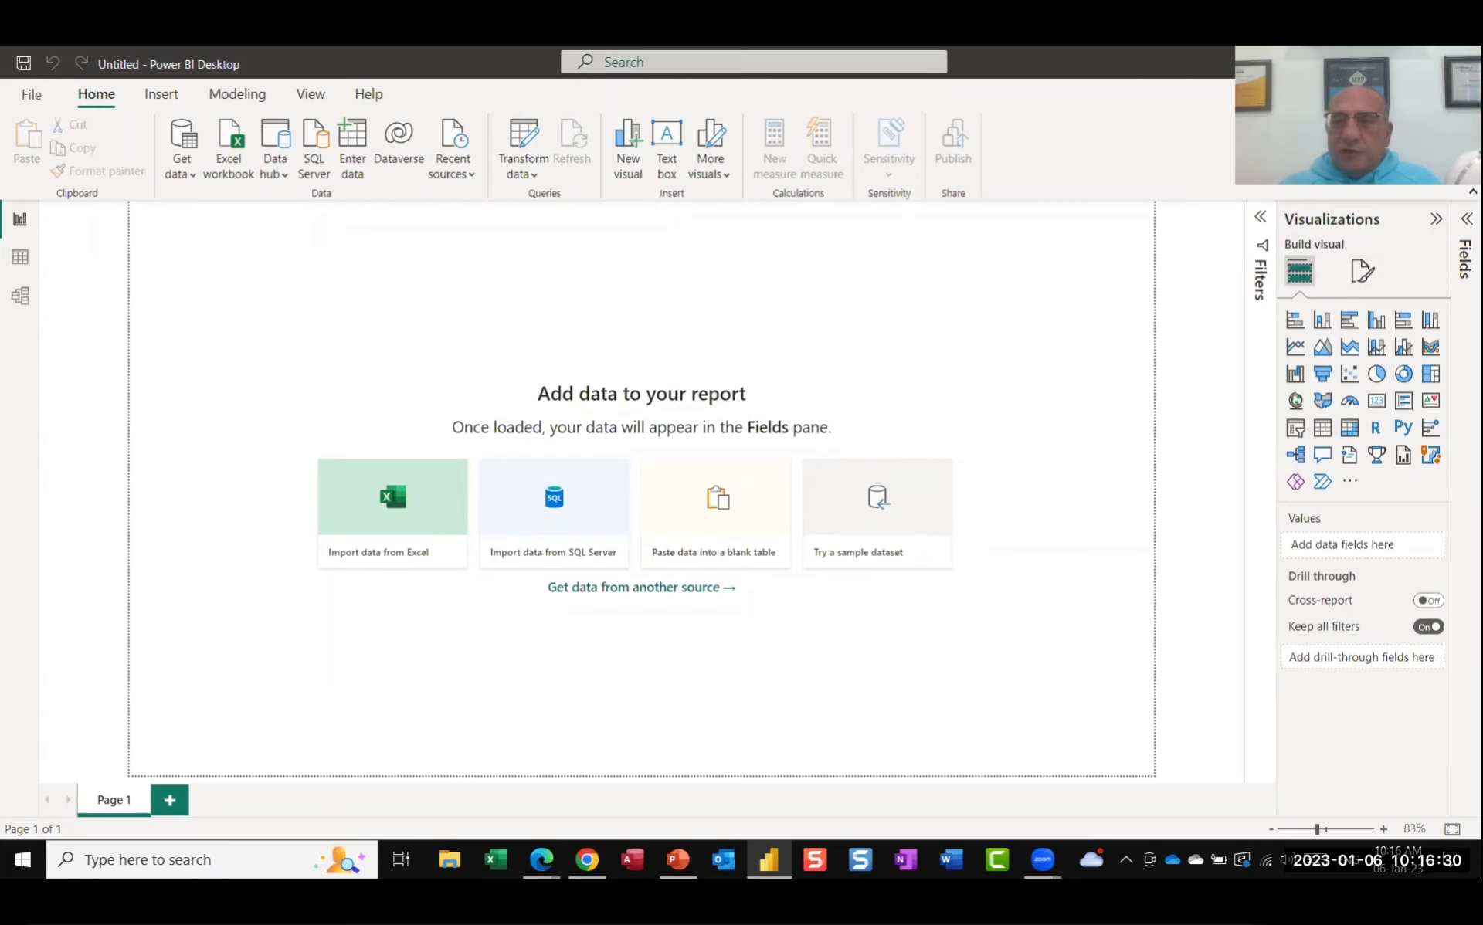
pyautogui.hotkey('alt', 'Tab')
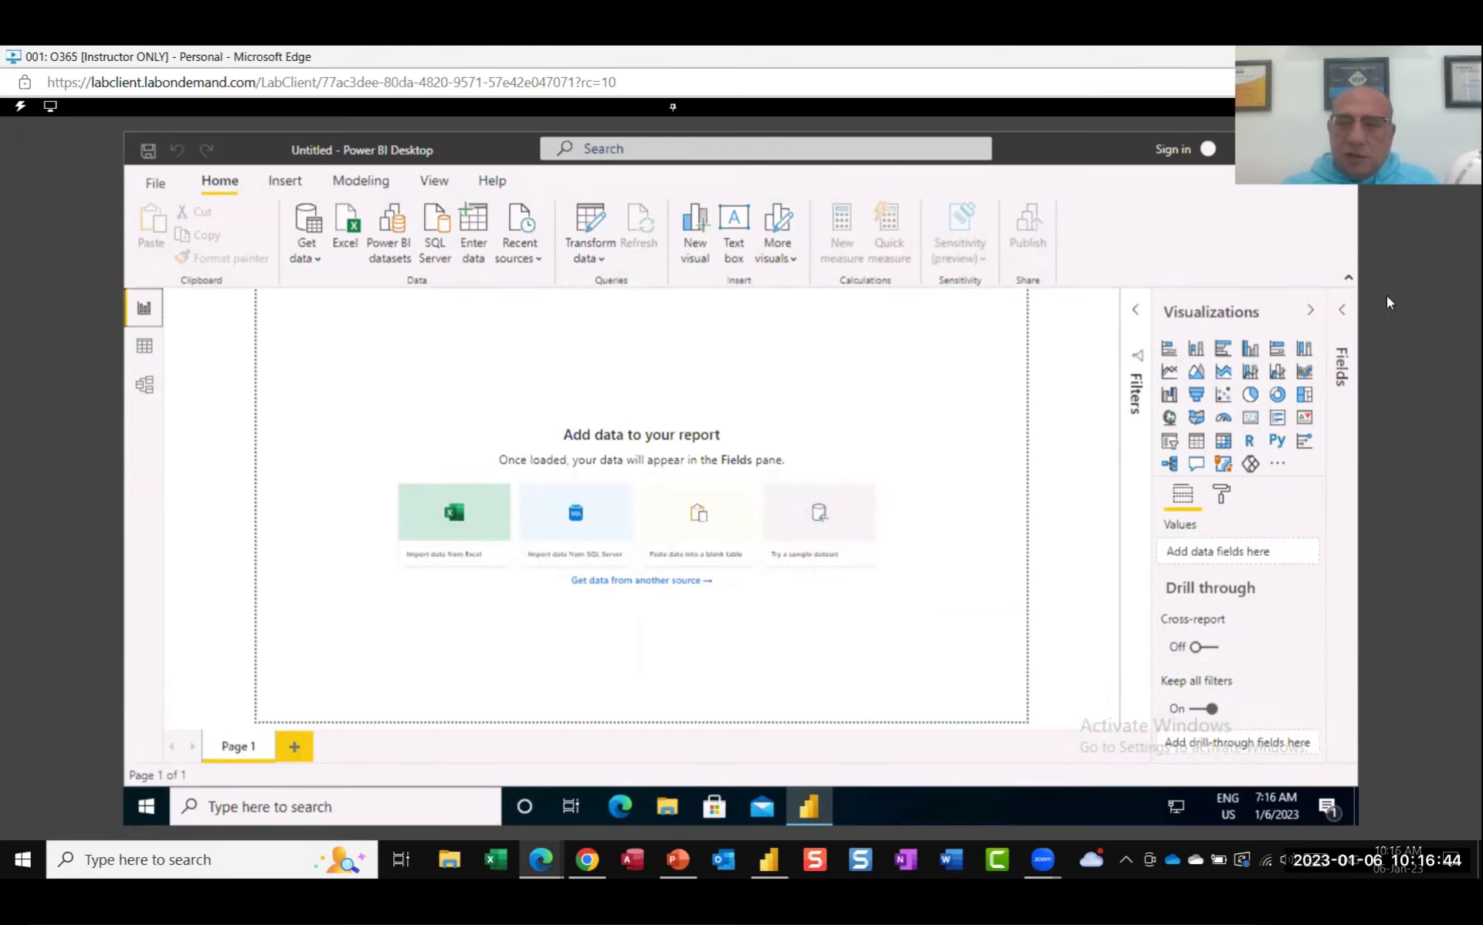
# Step: Expand the Fields pane, examine the Data and Model views, and return to the Report view
pyautogui.click(1345, 317)
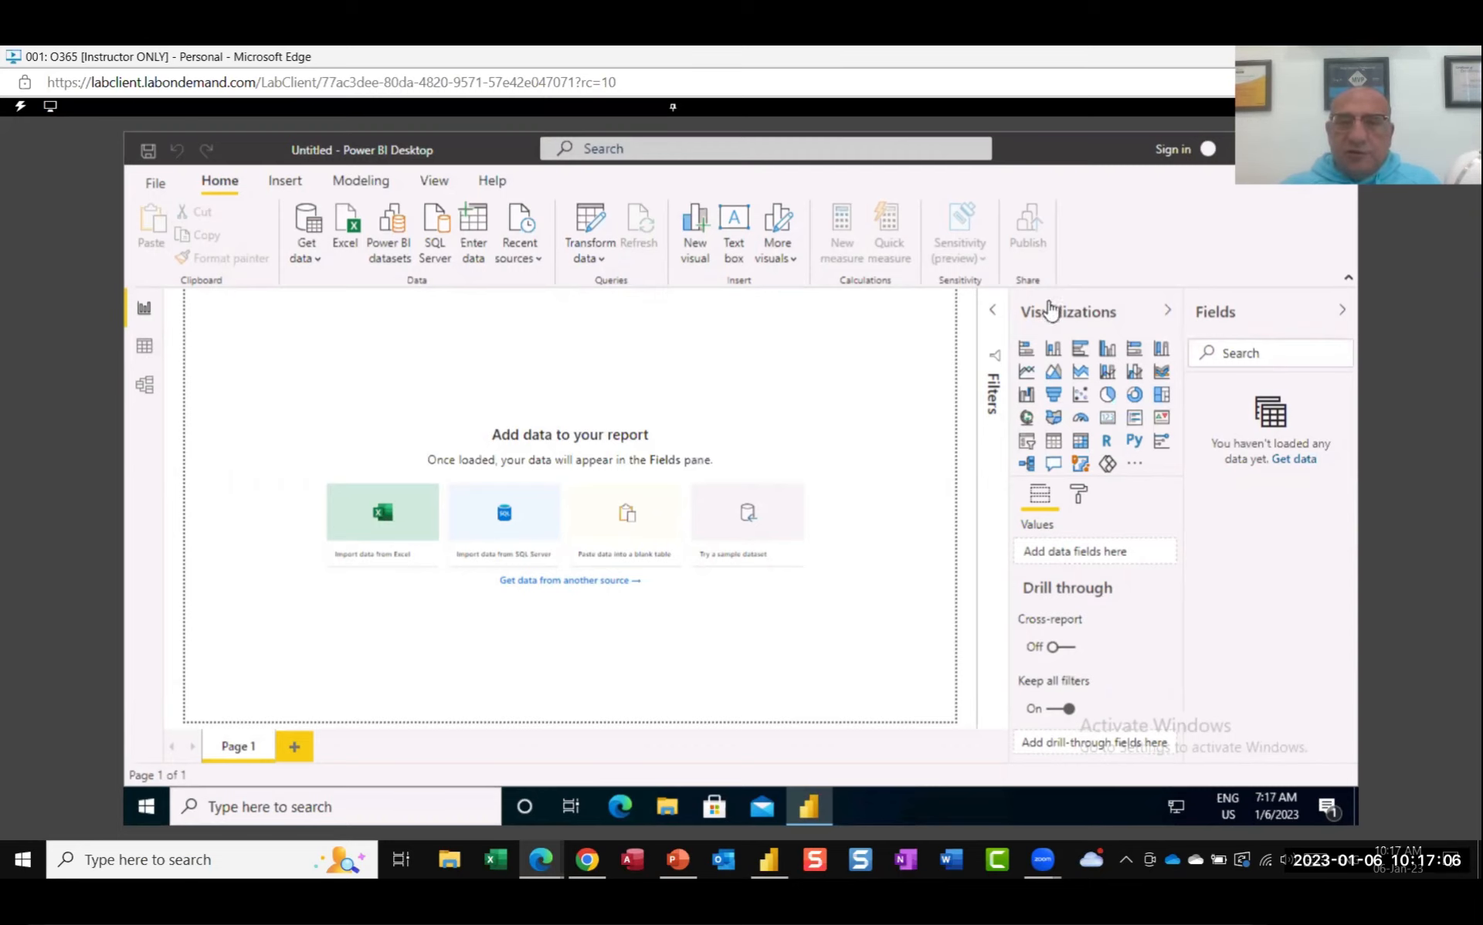
pyautogui.click(158, 357)
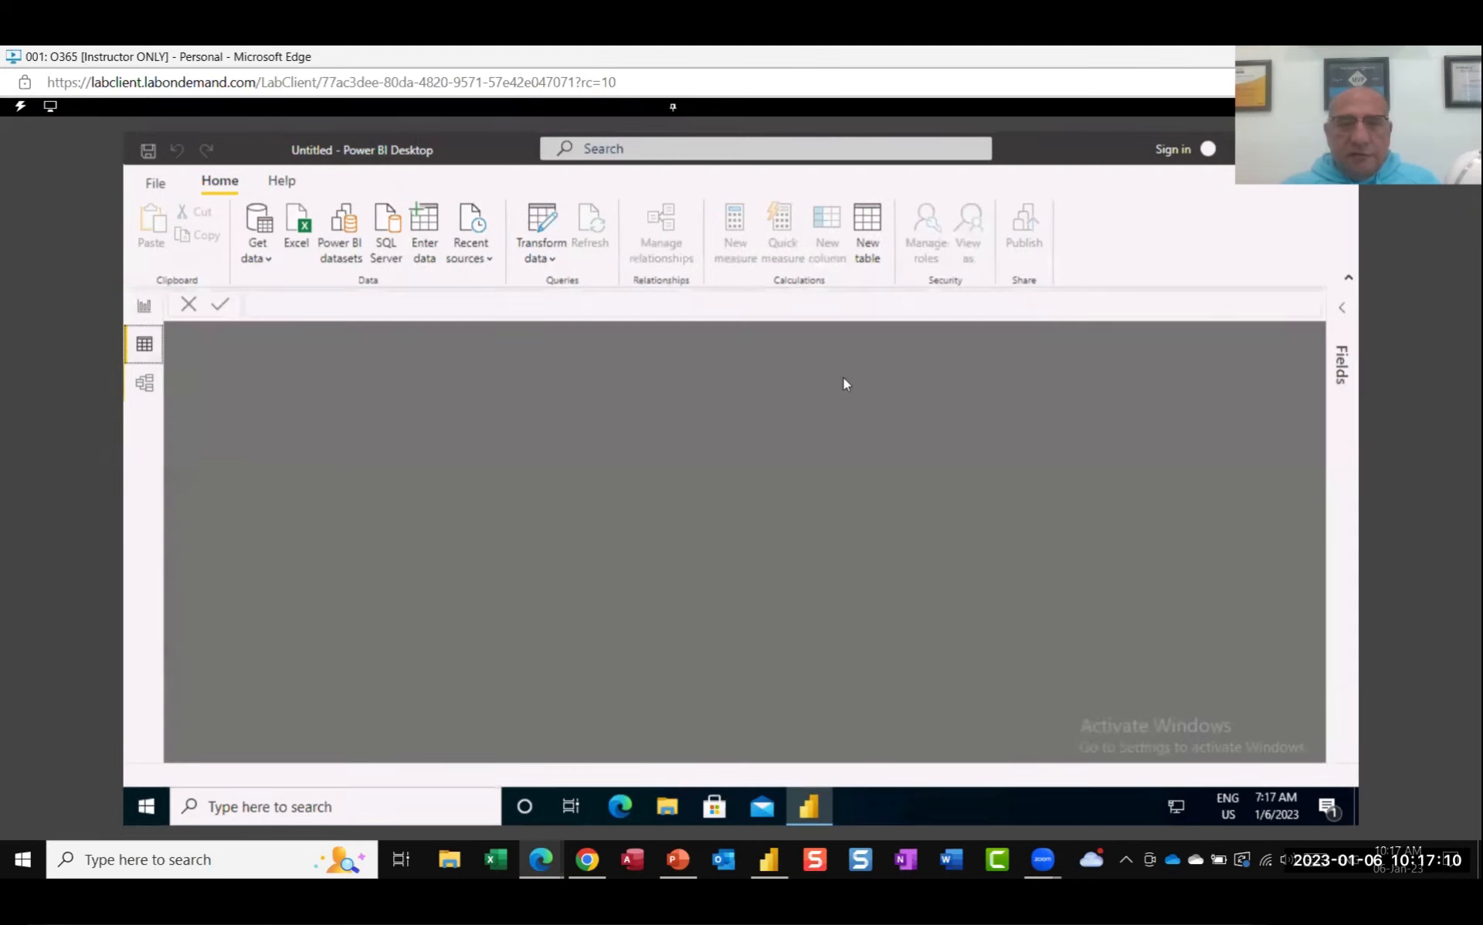
pyautogui.click(1343, 309)
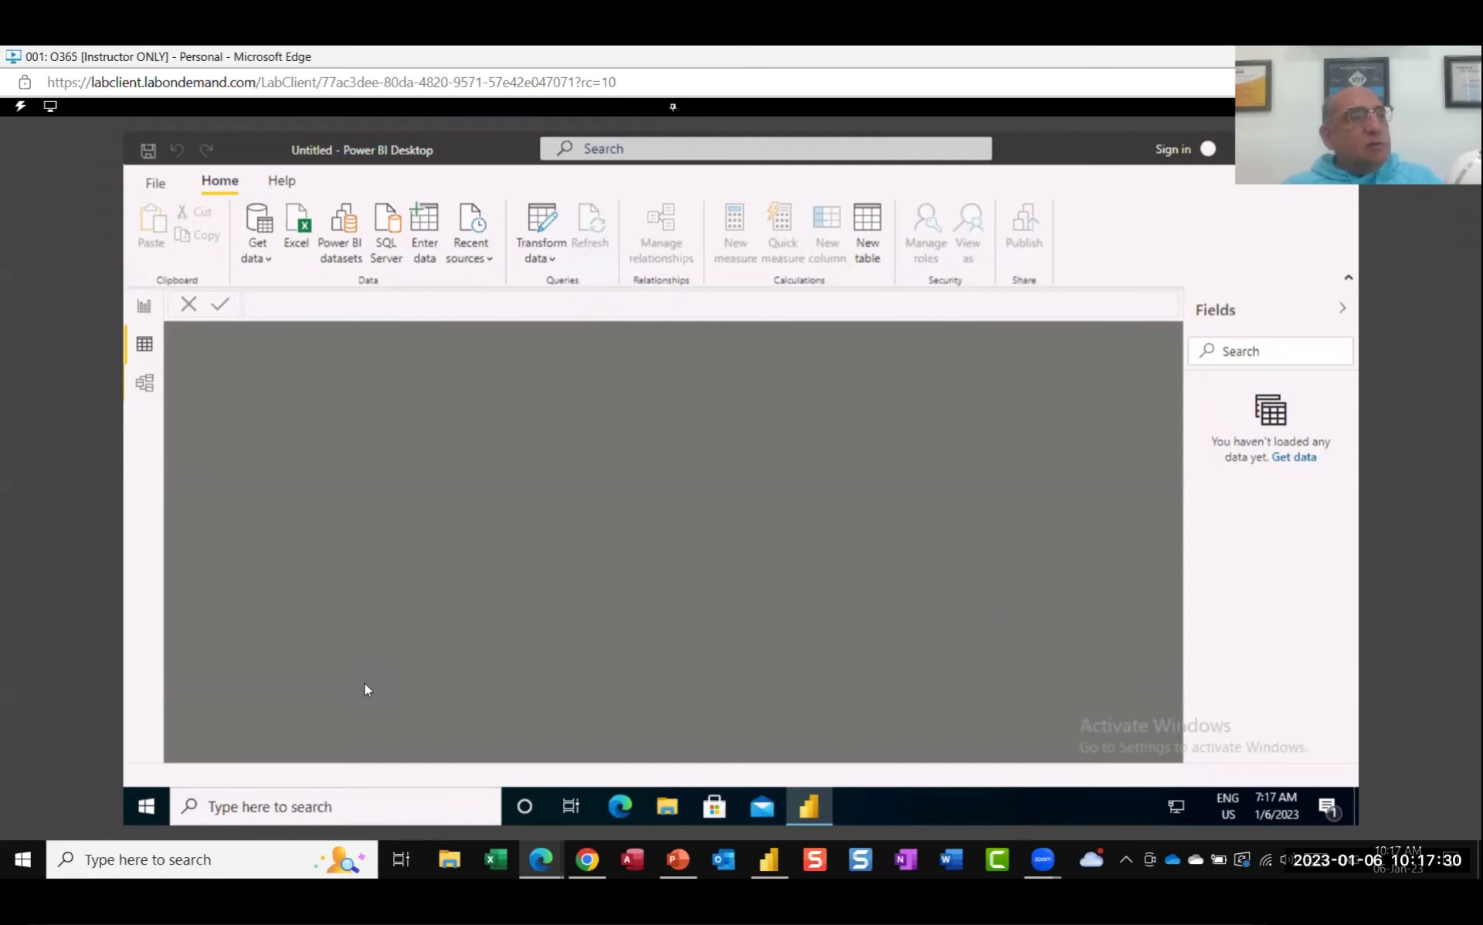
pyautogui.click(143, 384)
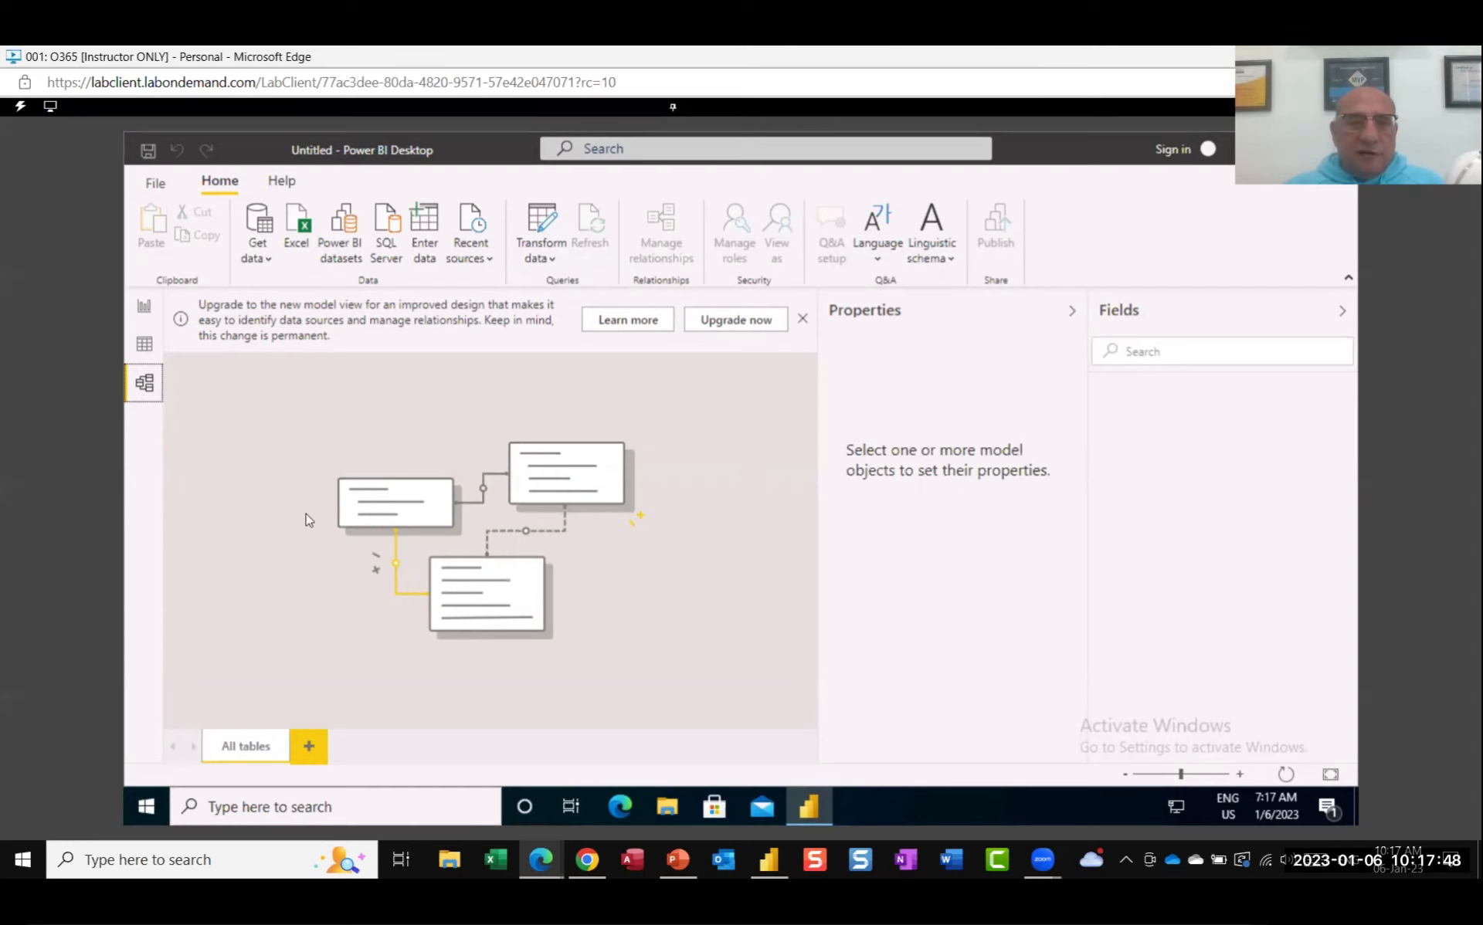
pyautogui.click(146, 309)
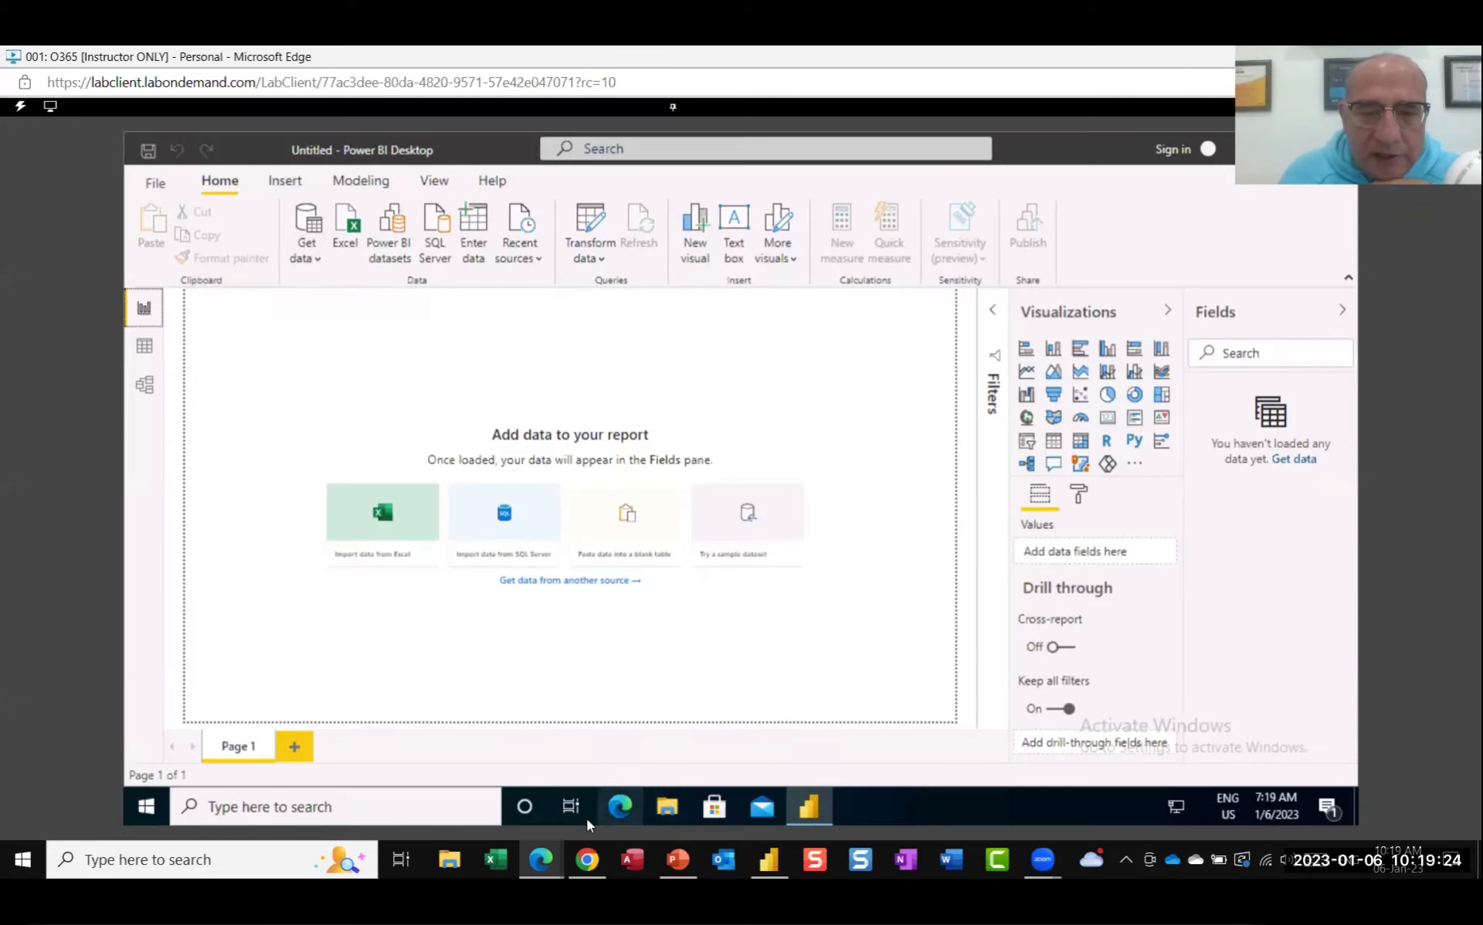
# Step: Browse the full list of Get Data connectors and connect to the Folder source
pyautogui.click(317, 257)
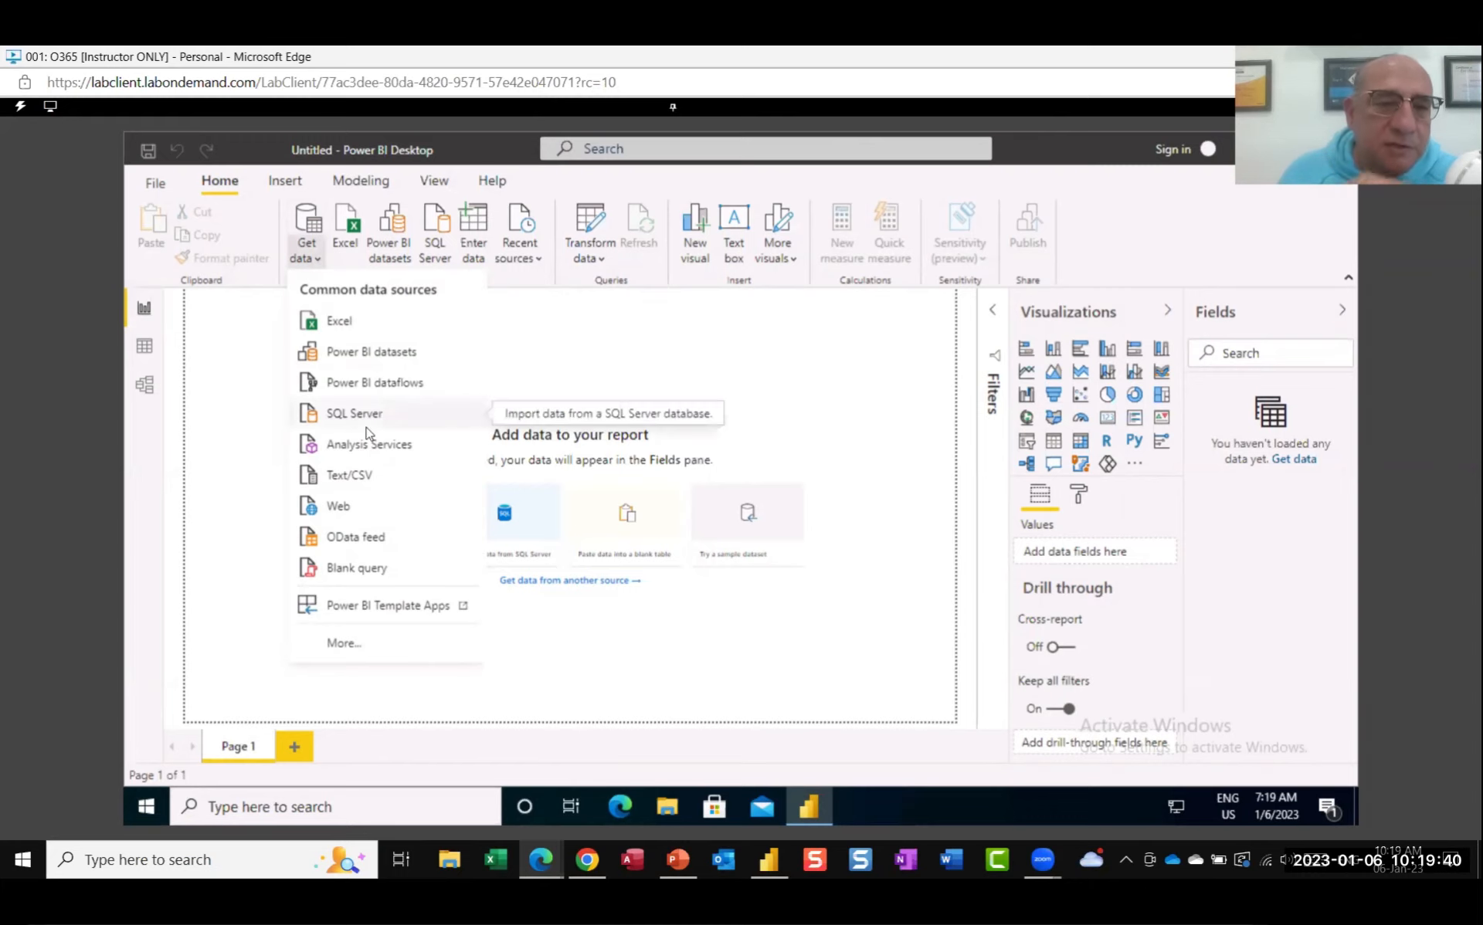
pyautogui.click(344, 644)
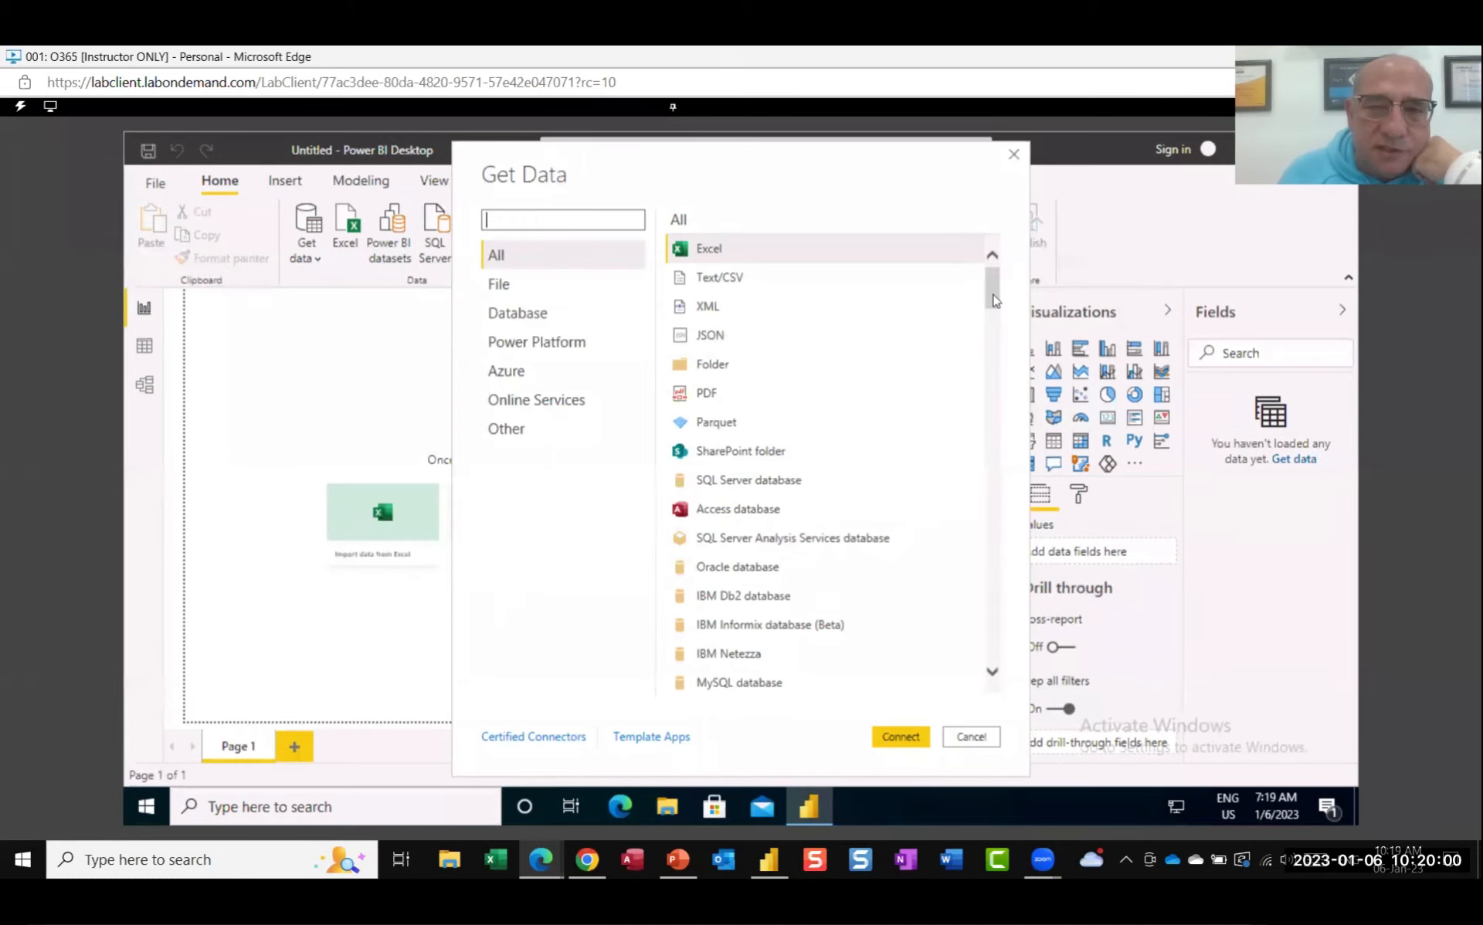
pyautogui.scroll(-10, 994, 464)
pyautogui.scroll(-15, 994, 464)
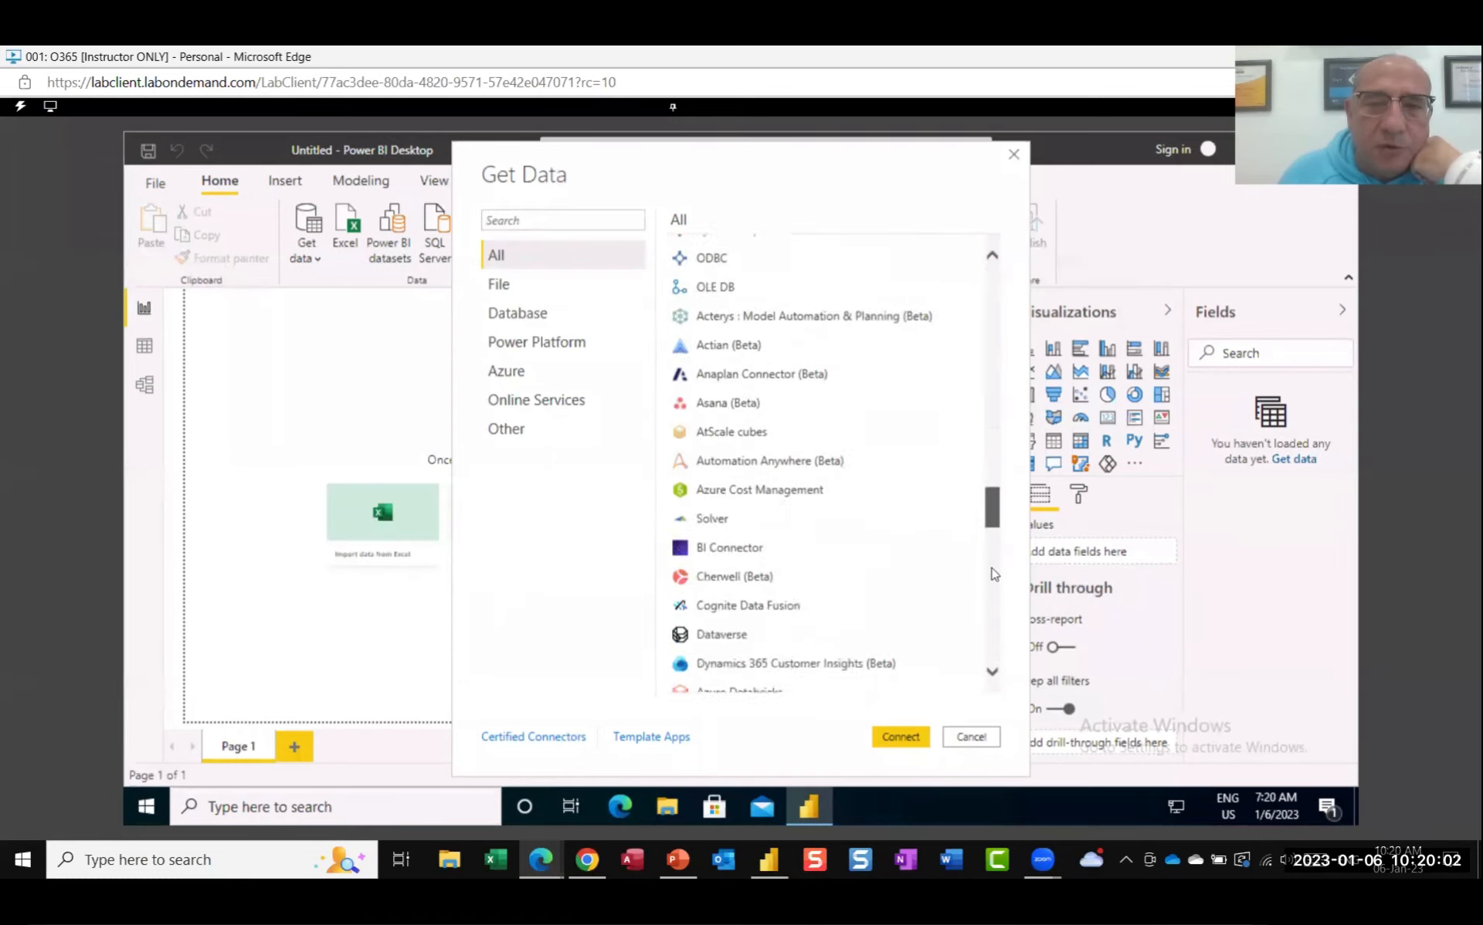
pyautogui.scroll(15, 997, 564)
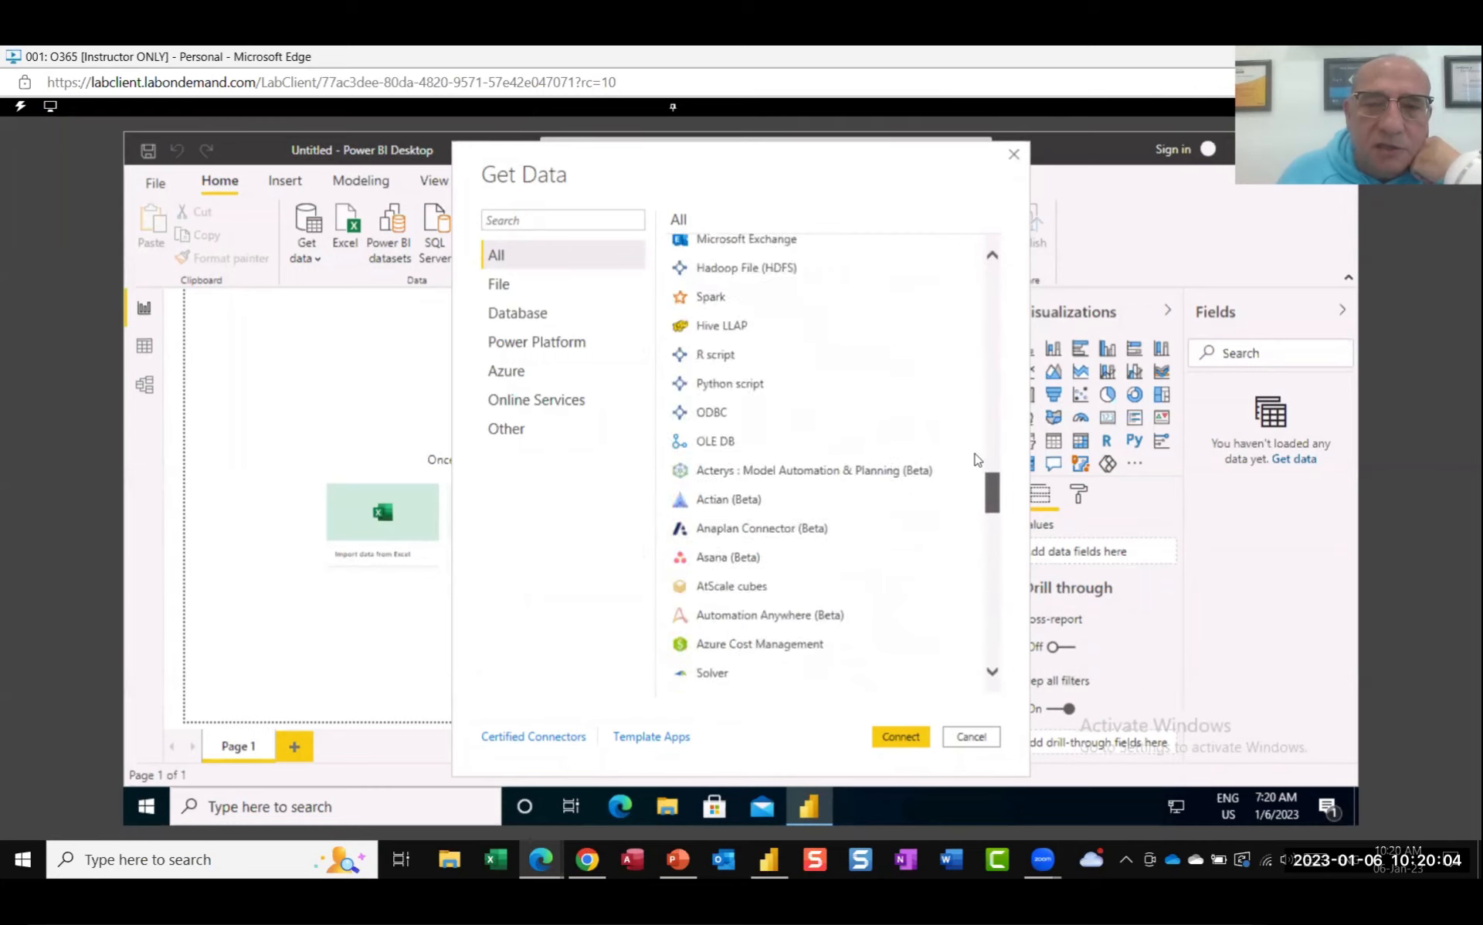
pyautogui.scroll(7, 971, 343)
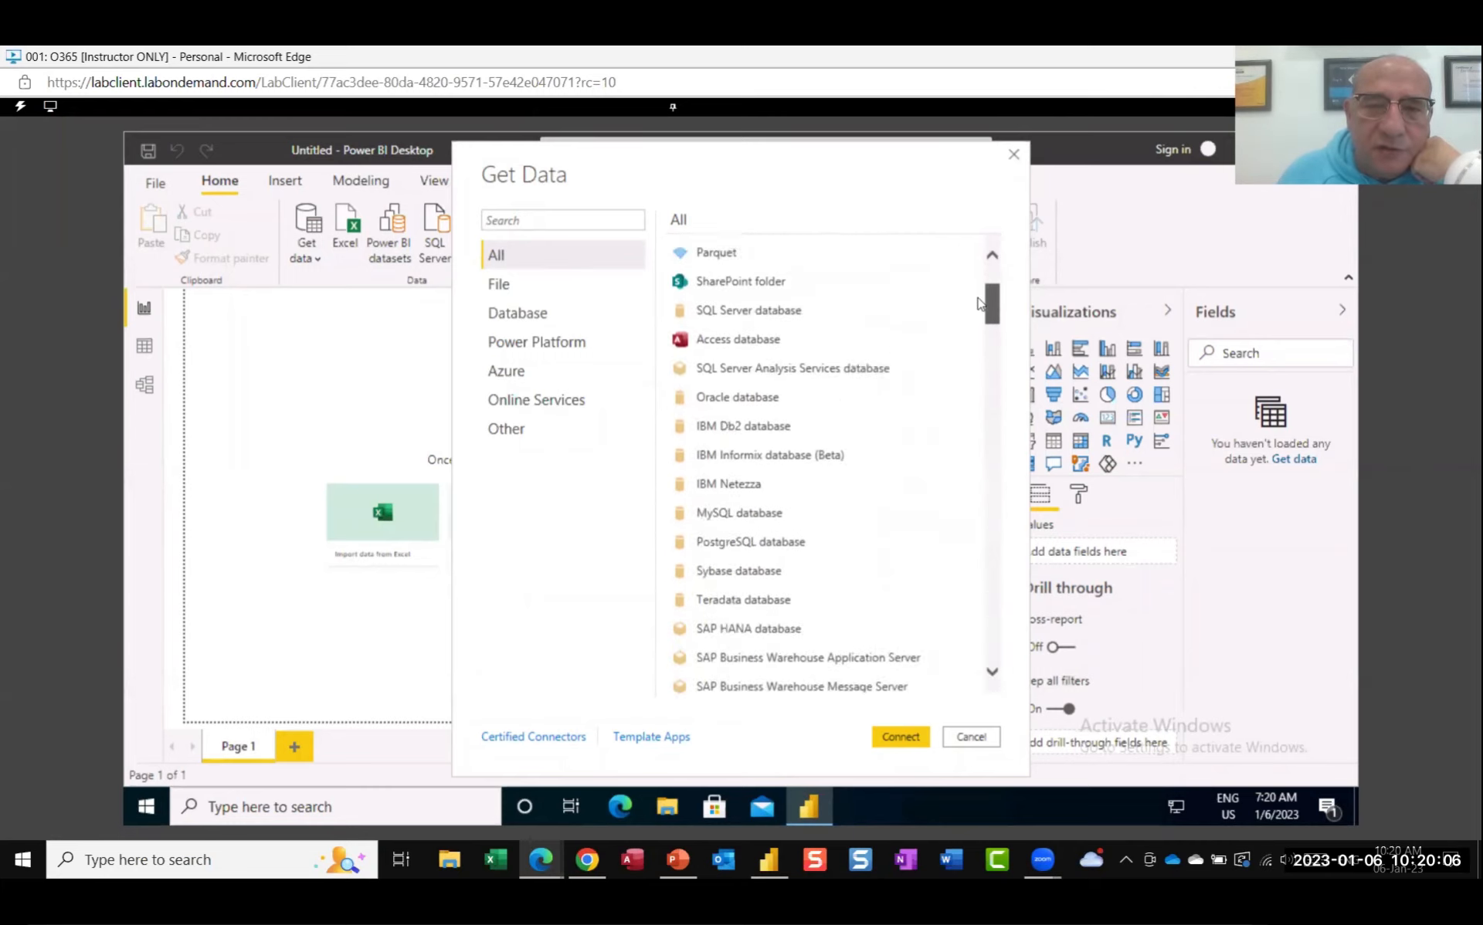
pyautogui.scroll(2, 987, 292)
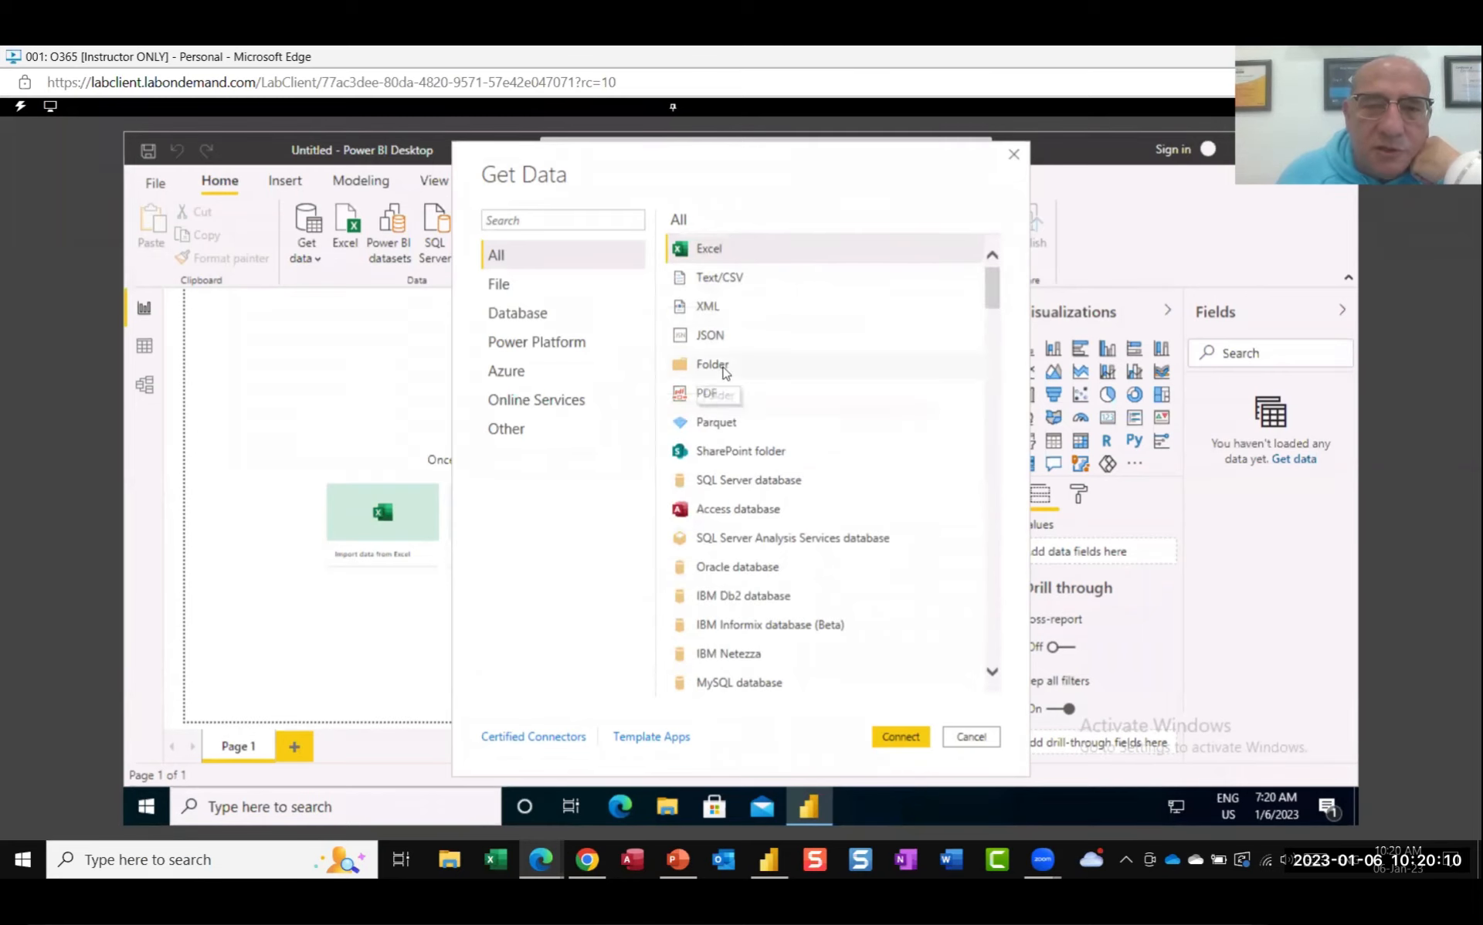
pyautogui.click(769, 369)
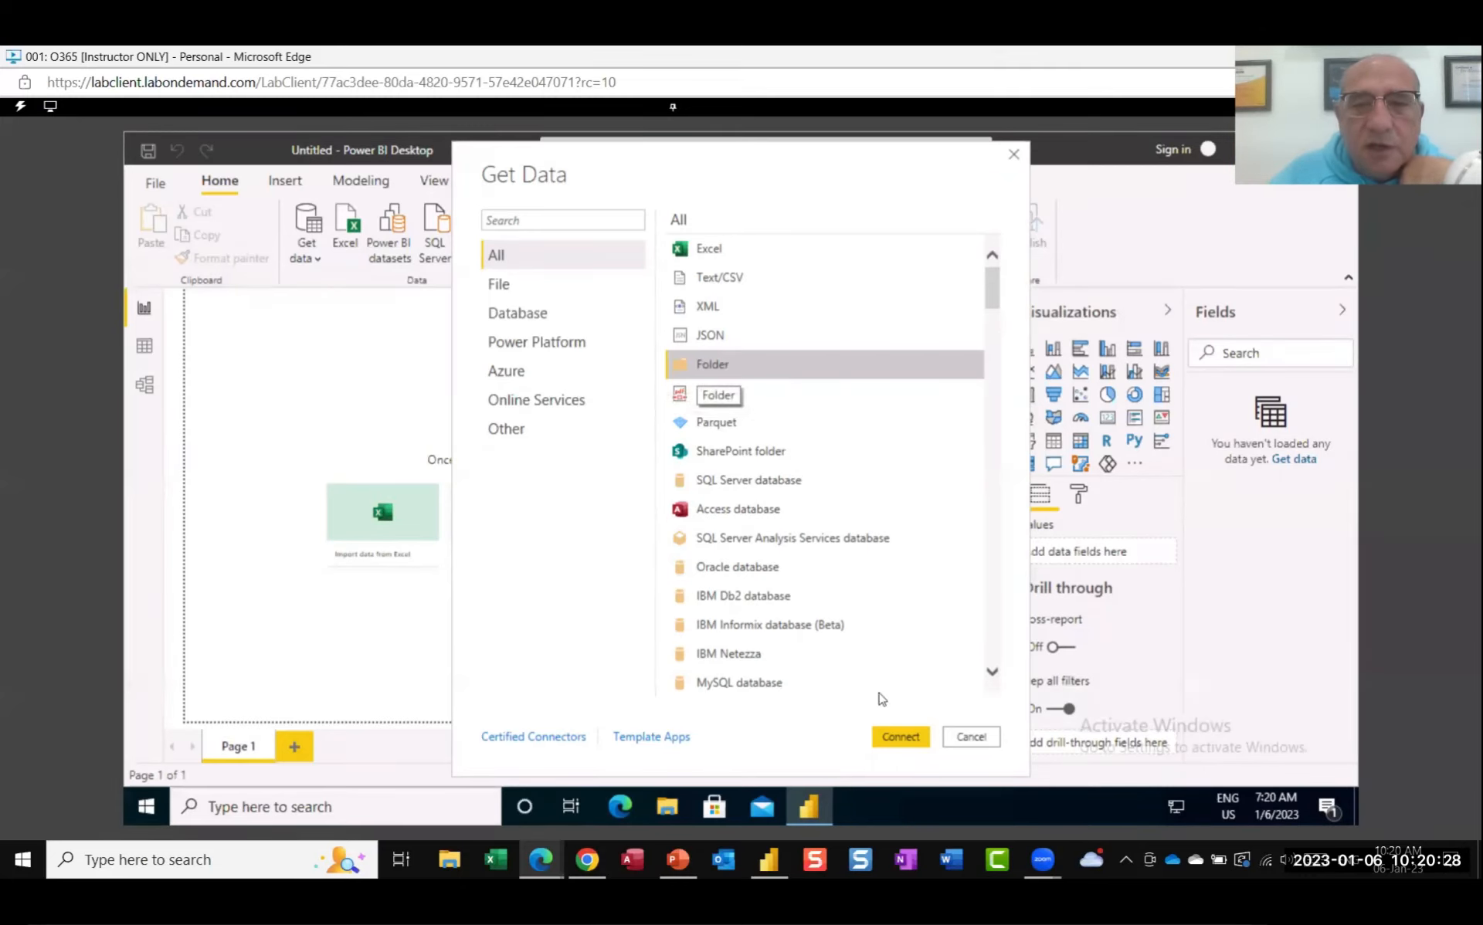
pyautogui.click(900, 738)
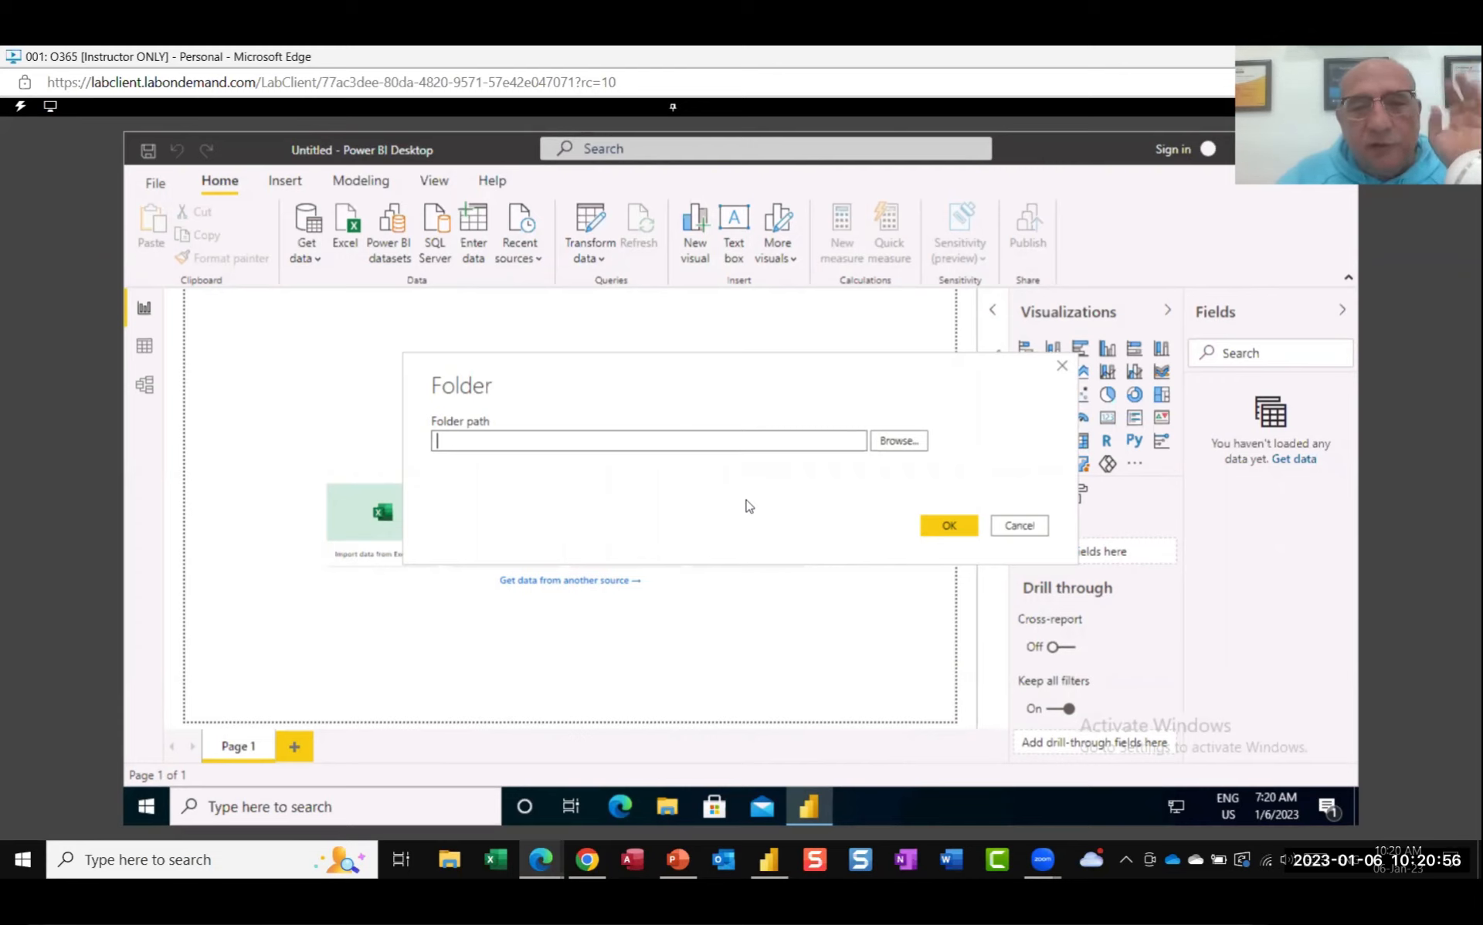
# Step: Set the folder path to the SourceData subfolder of the 05 folder under Power Query on the desktop, and load its file preview
pyautogui.click(898, 441)
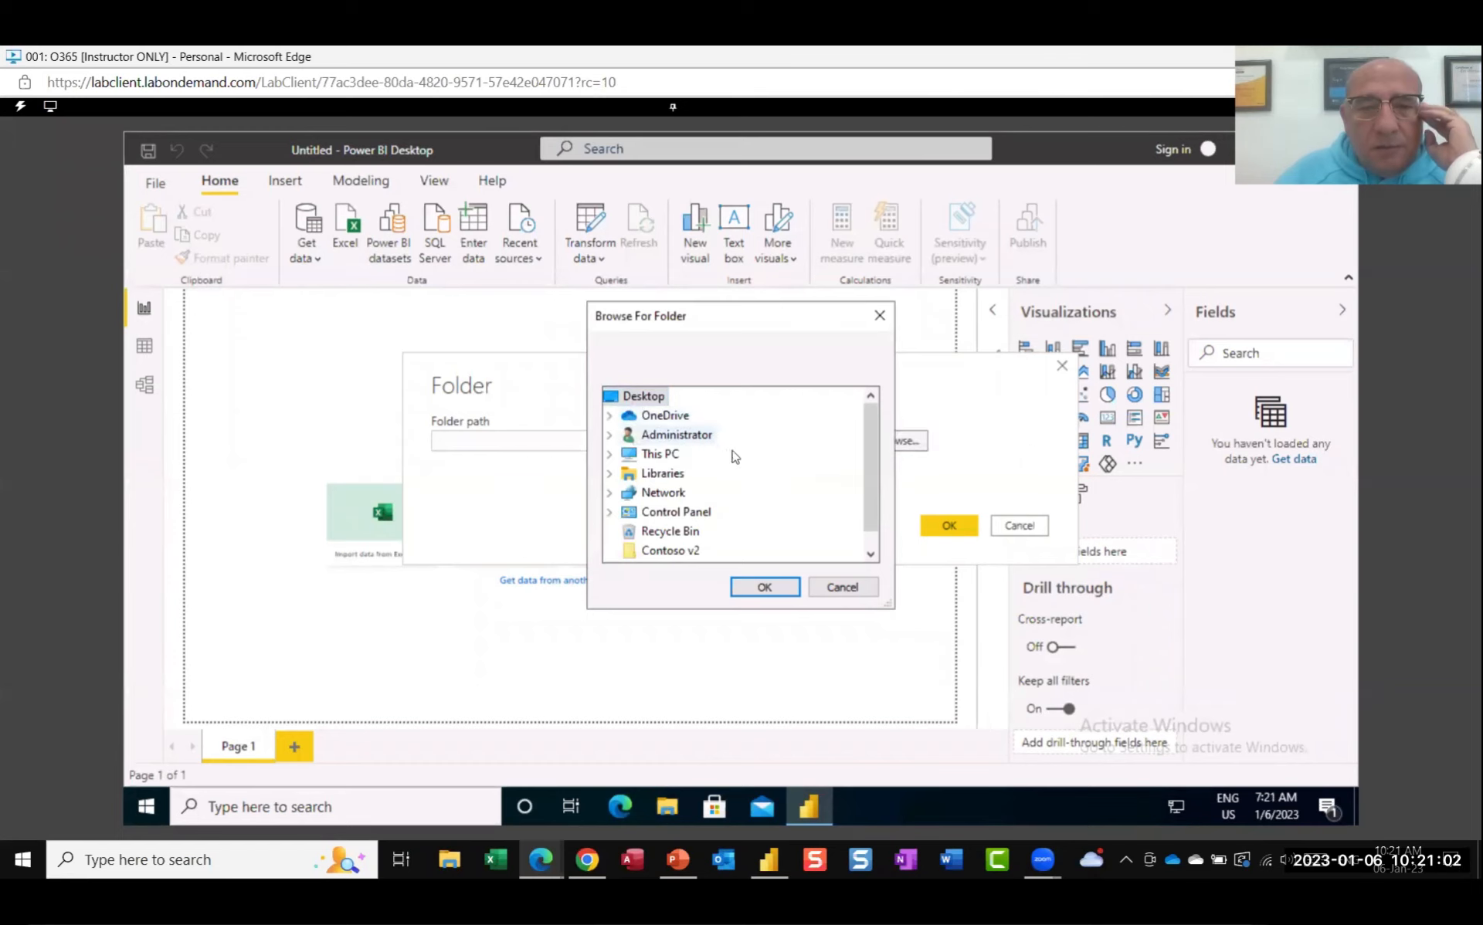
pyautogui.scroll(-1, 876, 485)
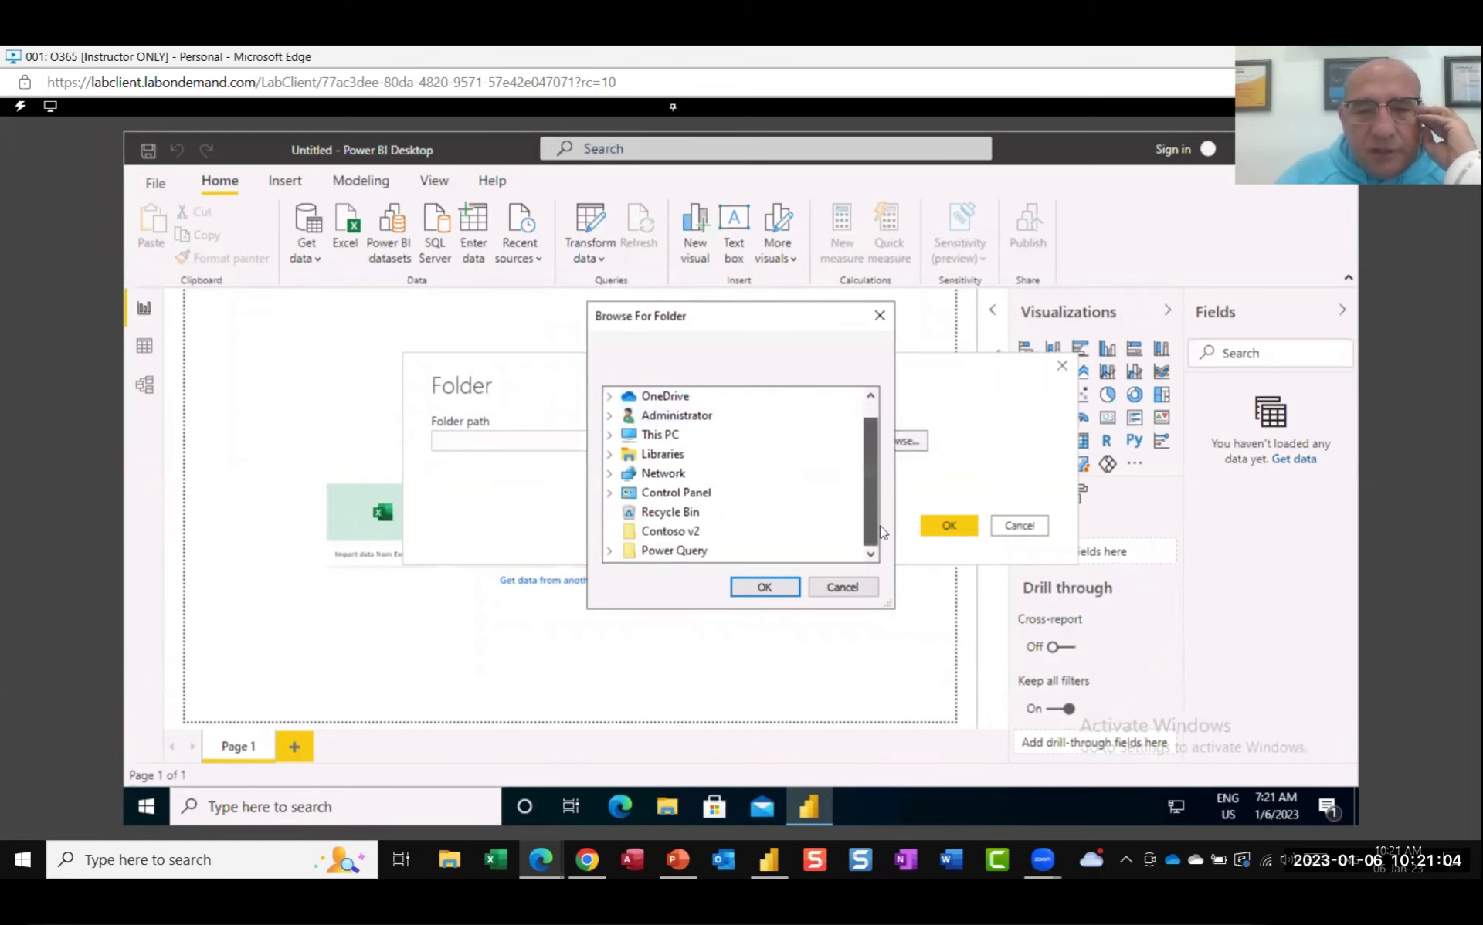
pyautogui.click(610, 553)
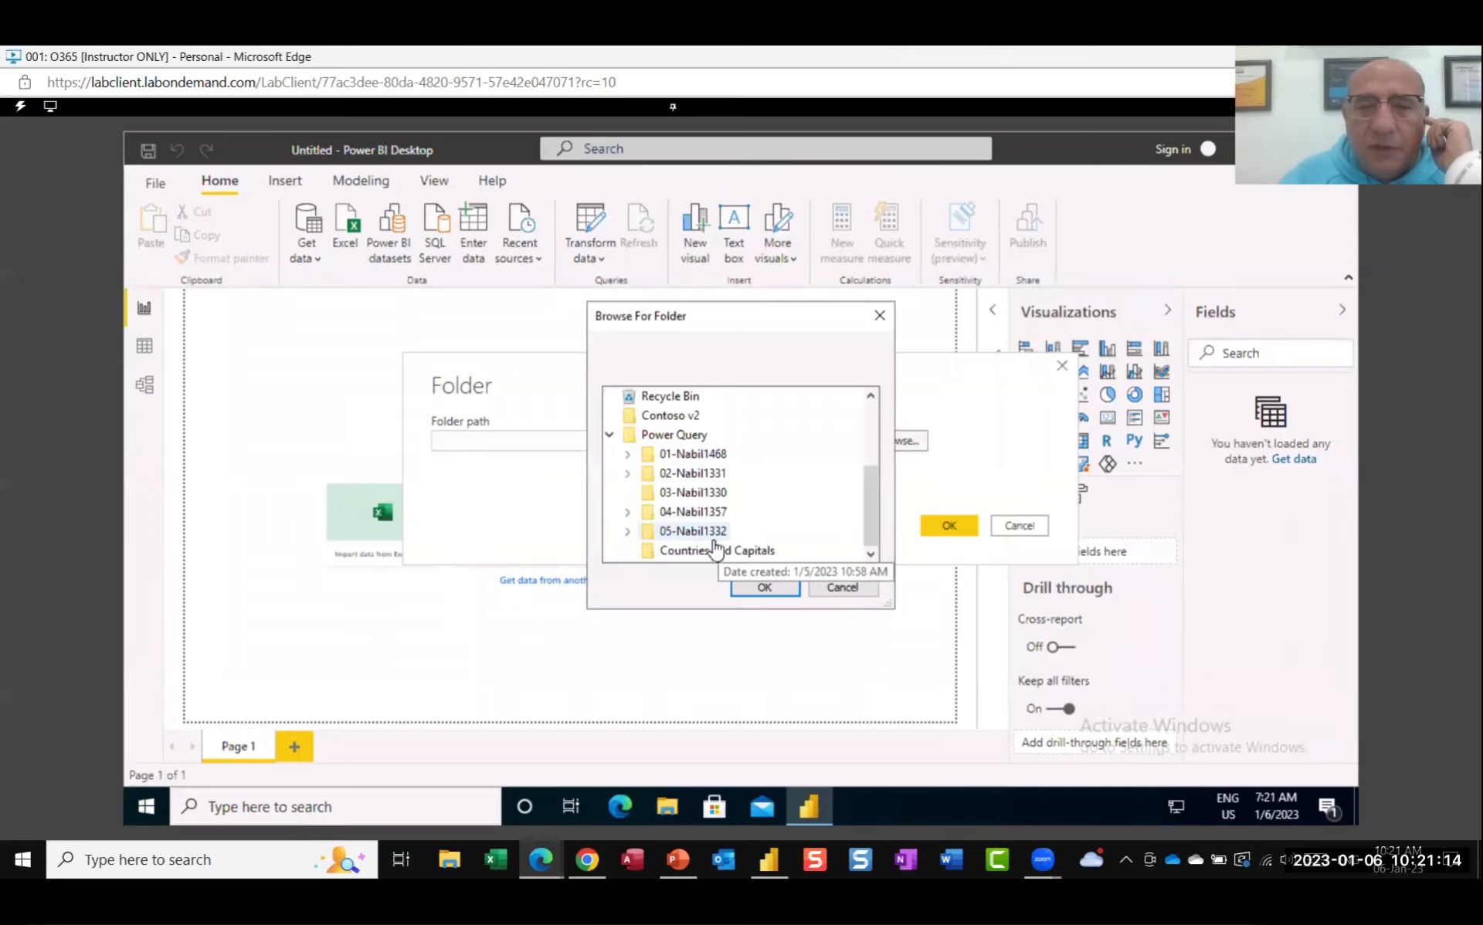
pyautogui.click(627, 532)
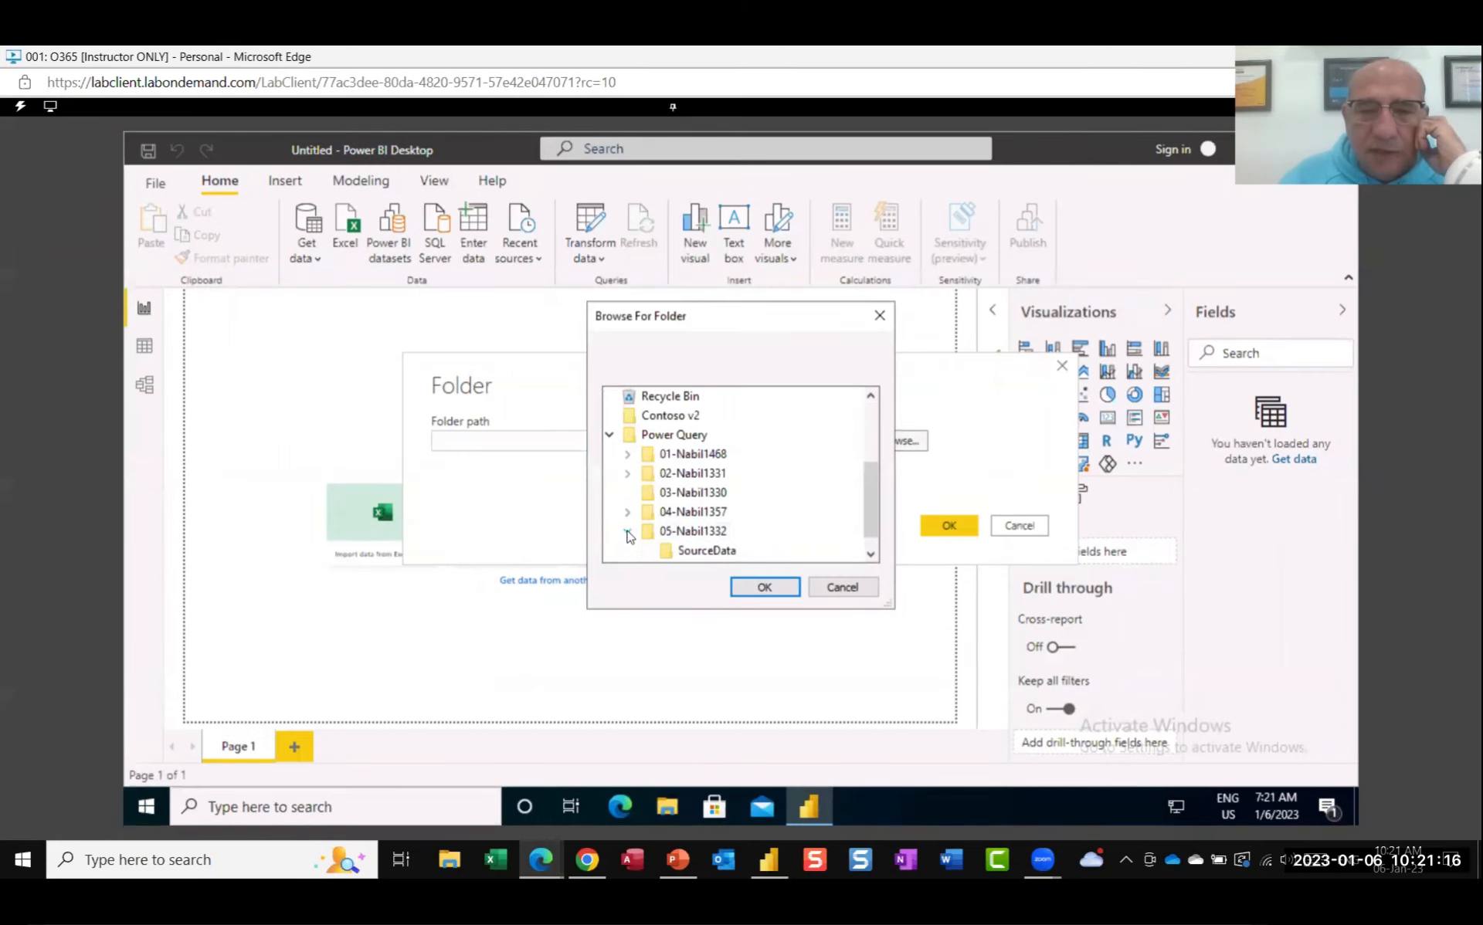
pyautogui.scroll(-1, 871, 525)
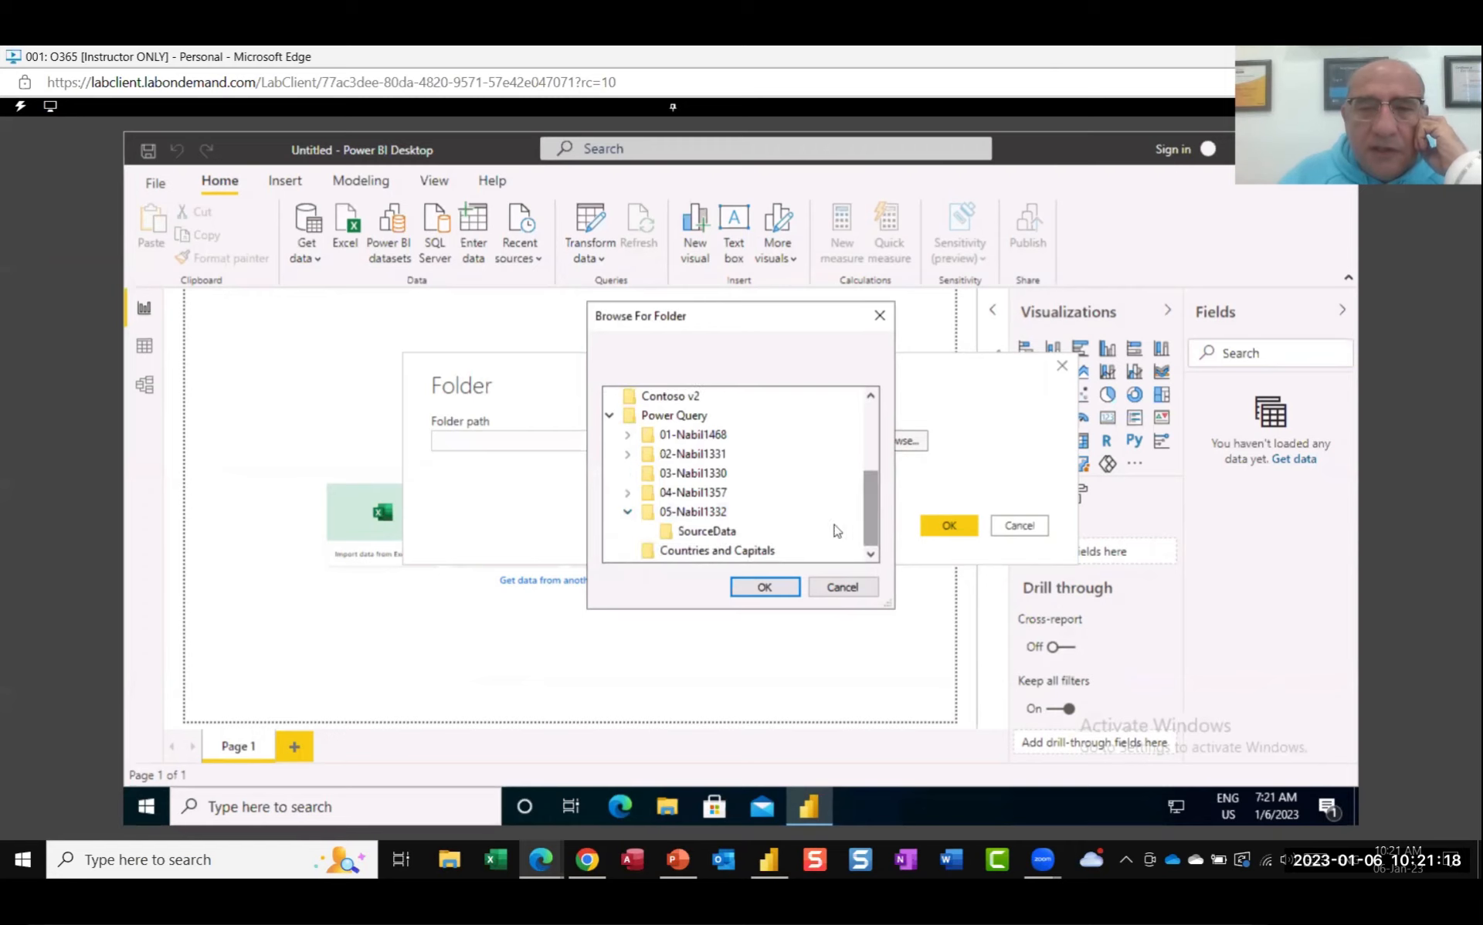
pyautogui.click(734, 531)
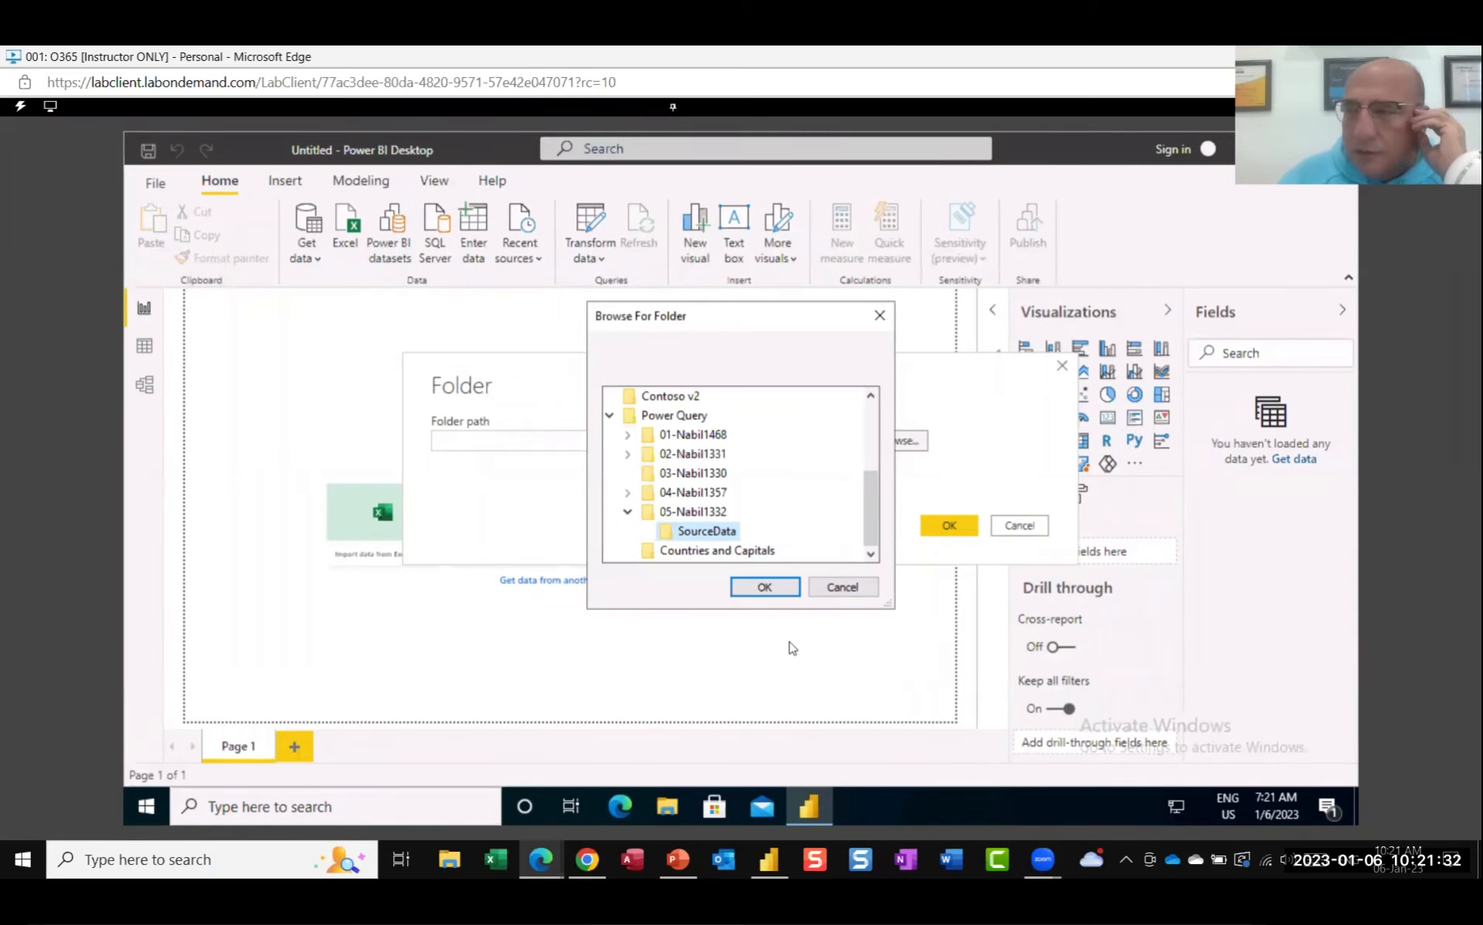
pyautogui.click(777, 589)
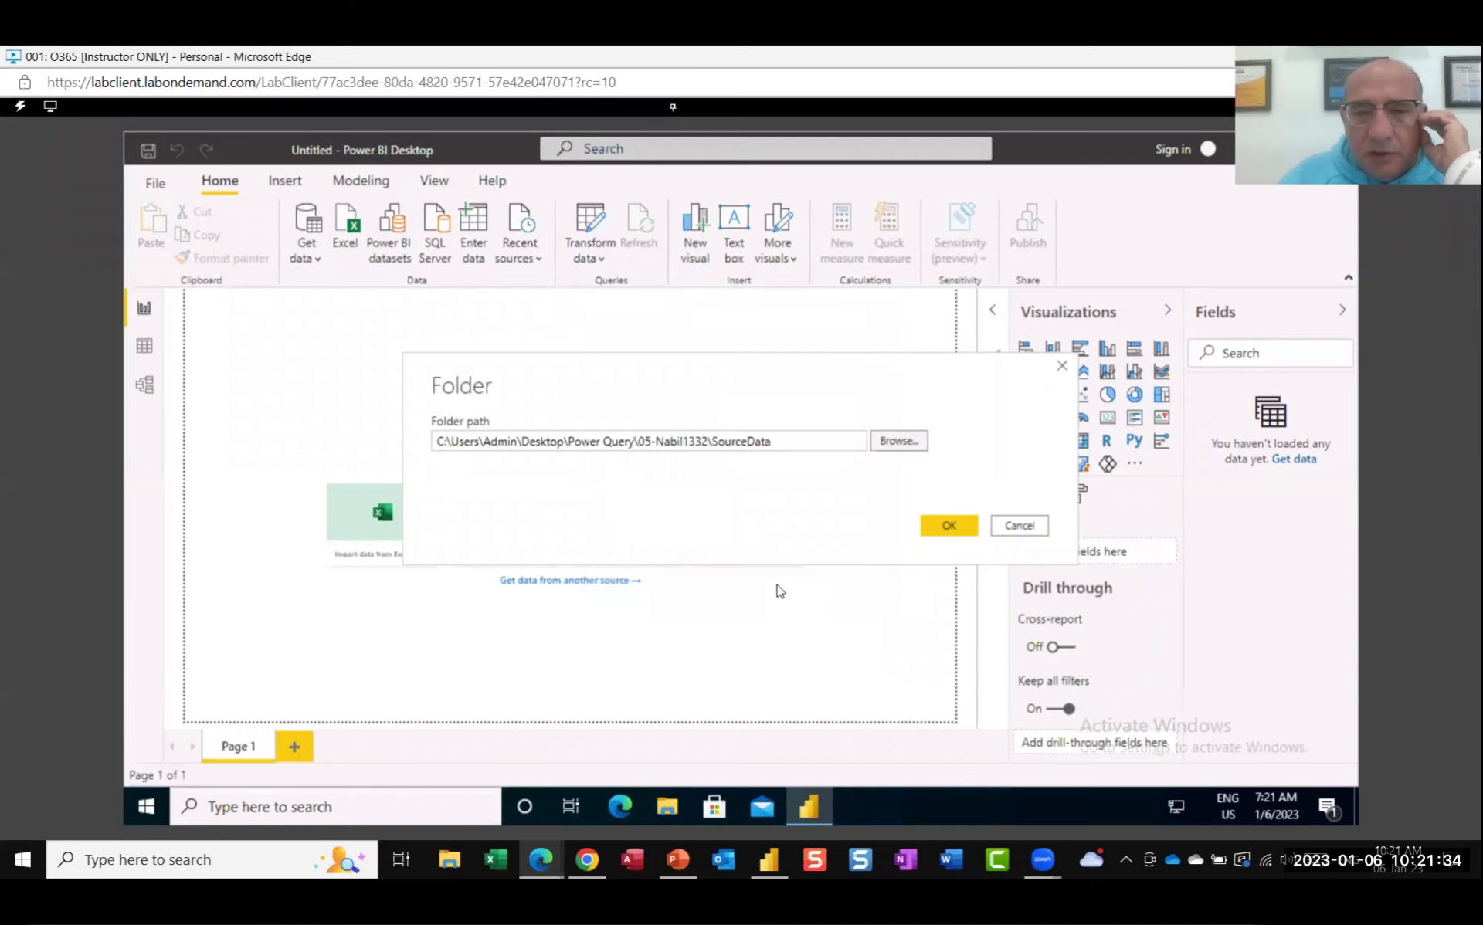
pyautogui.click(952, 529)
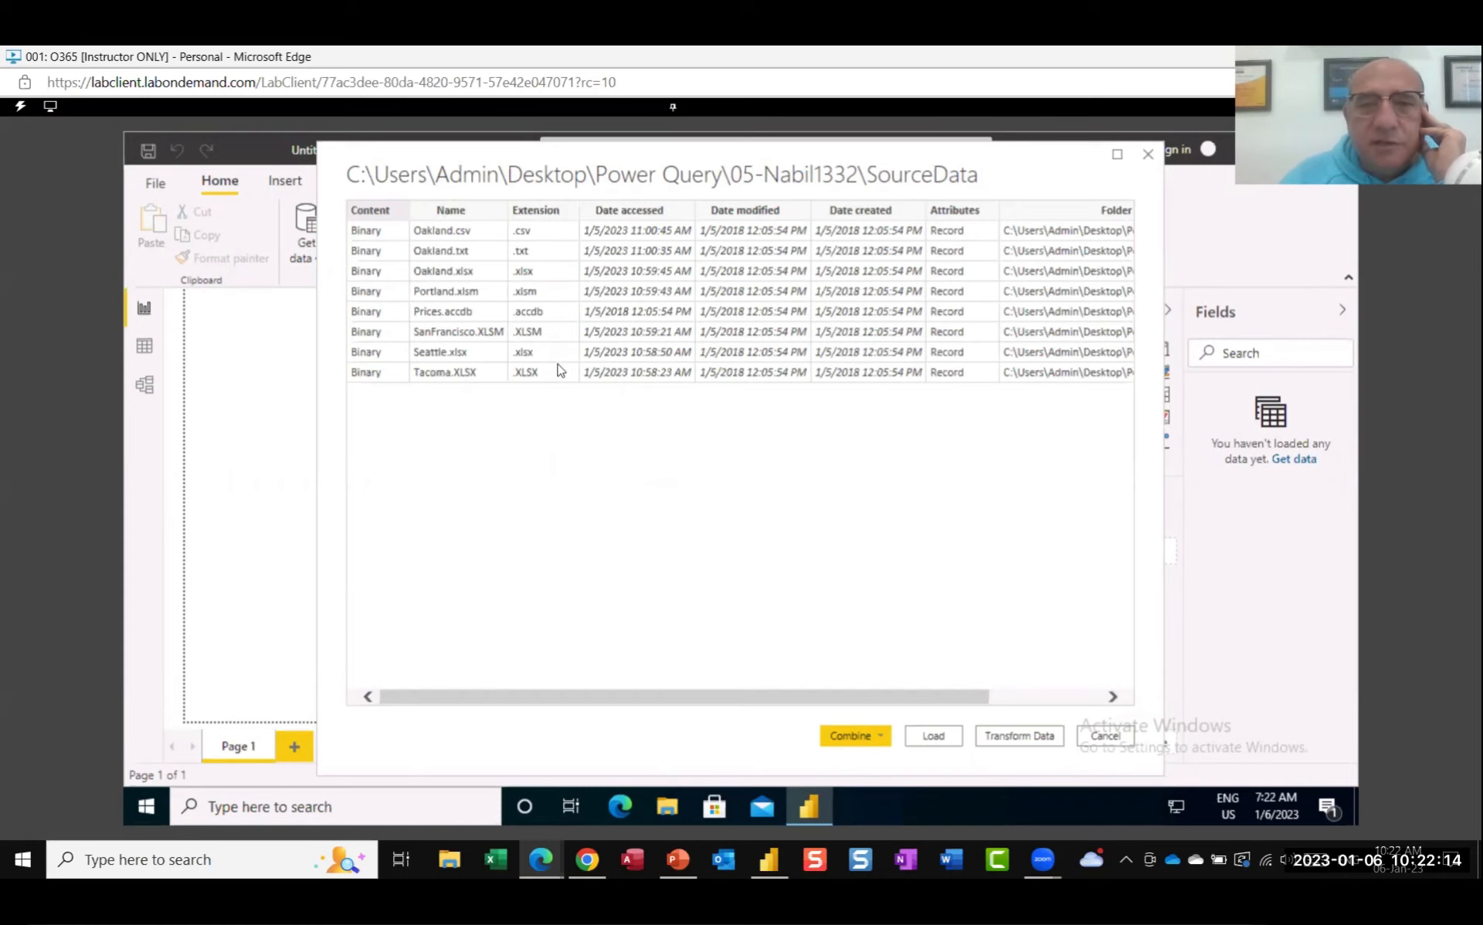
# Step: Open the folder's file list for transformation, maximize the Power Query Editor, and collapse the Queries pane
pyautogui.click(1036, 738)
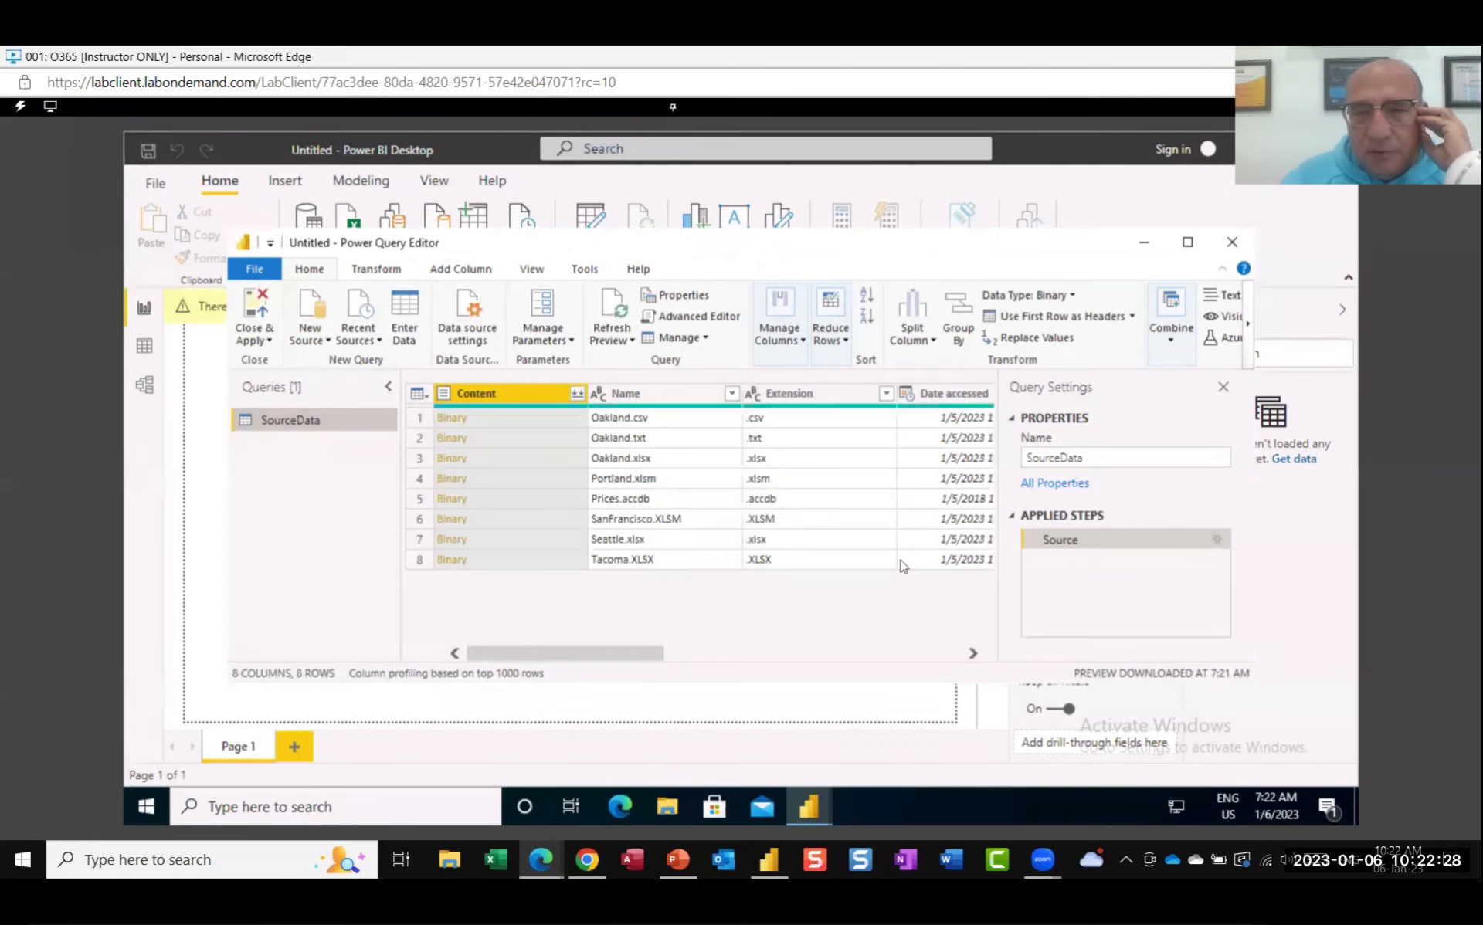
pyautogui.click(1189, 244)
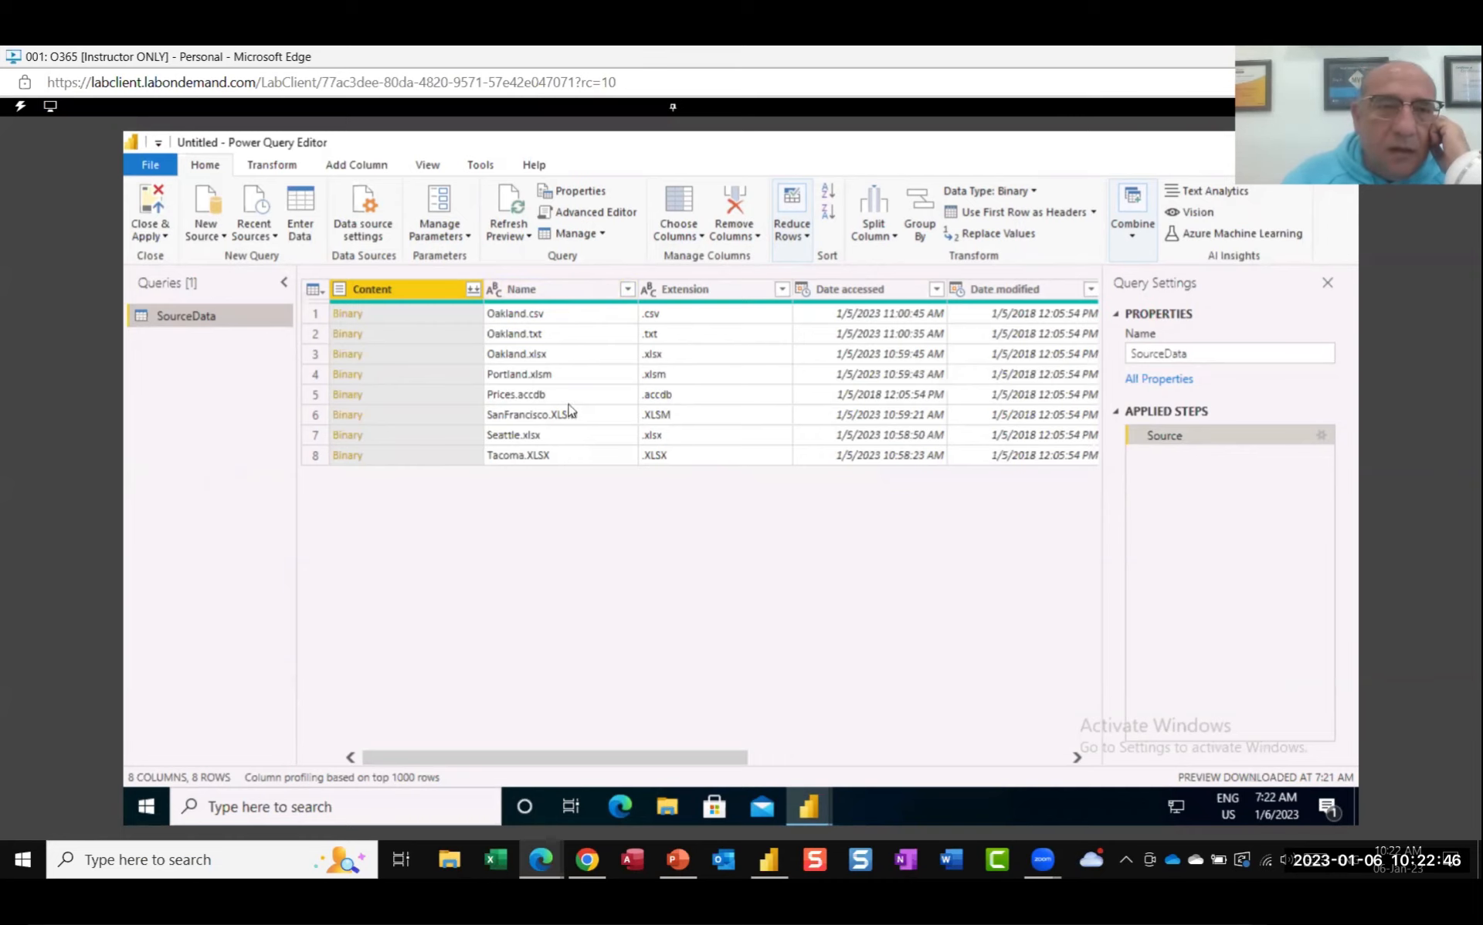
pyautogui.click(286, 287)
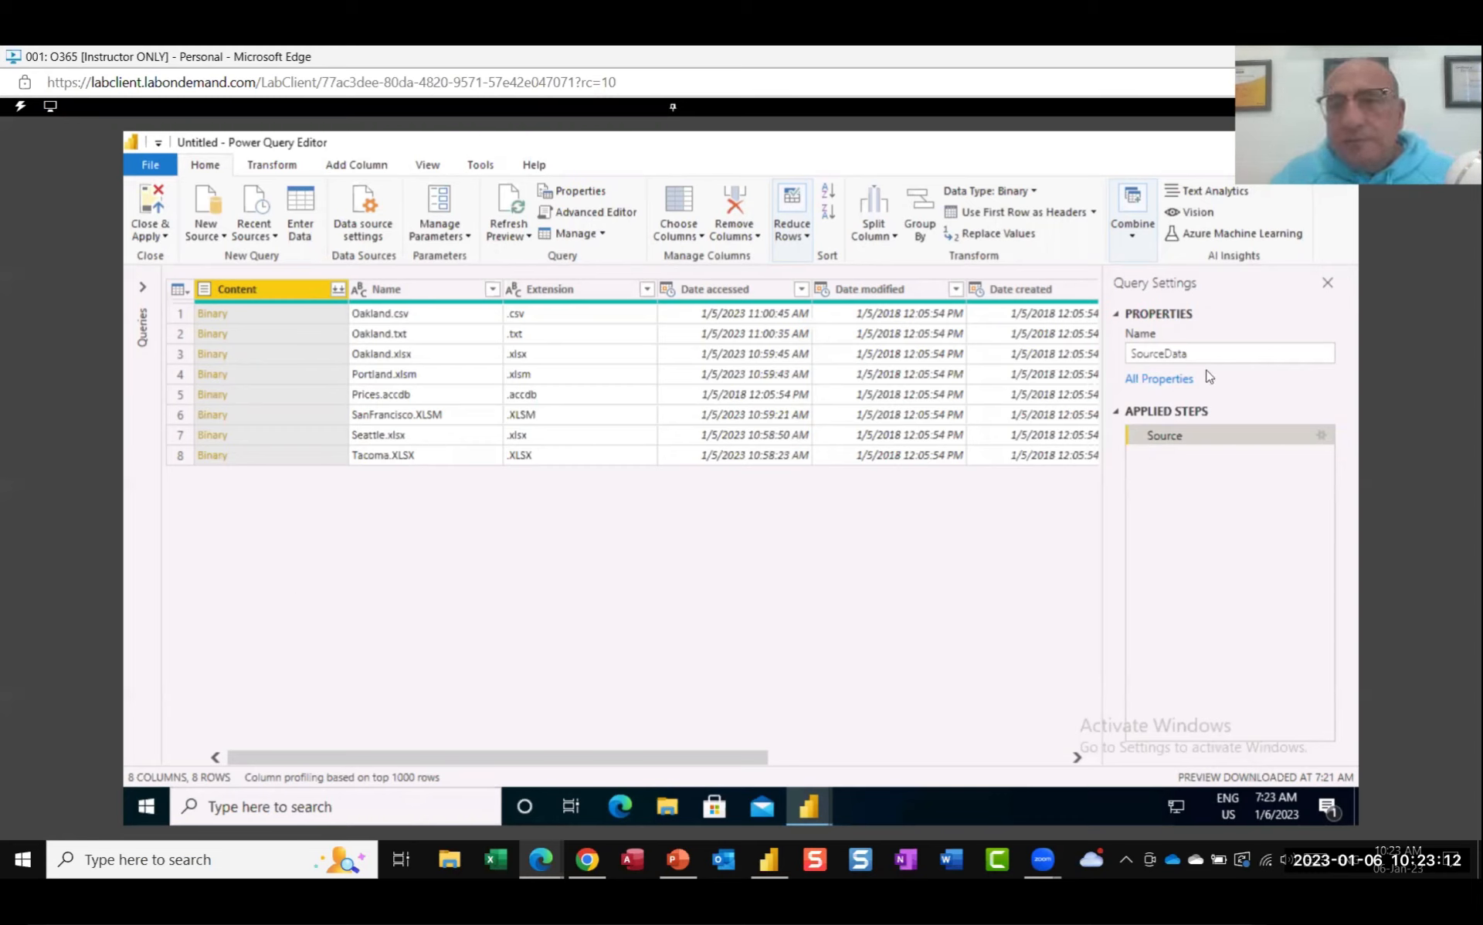
# Step: Rename the SourceData query as AllCities
pyautogui.click(1219, 347)
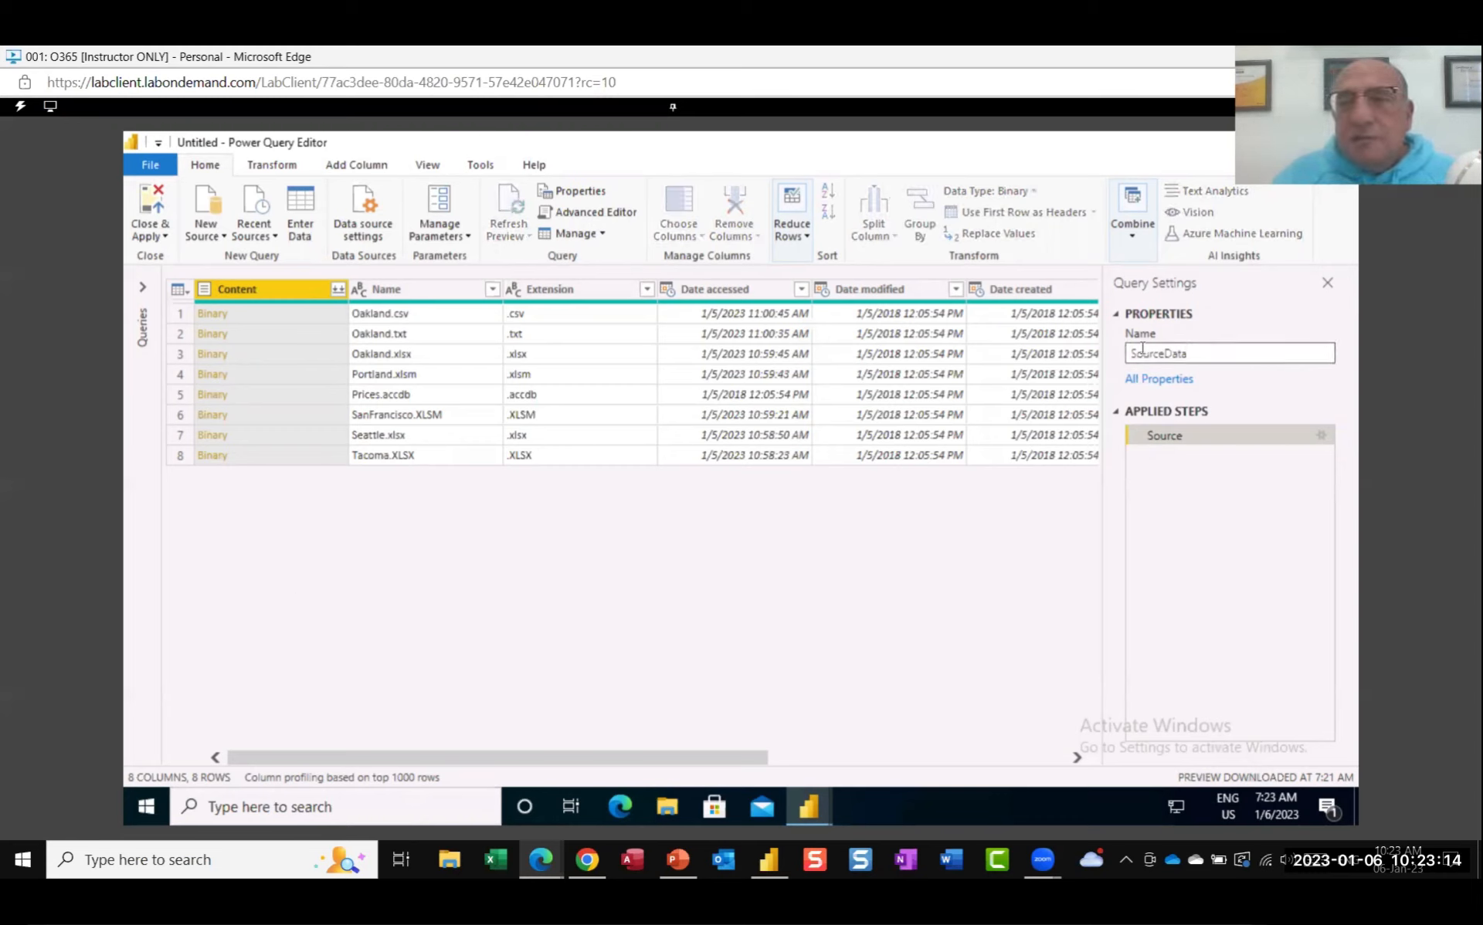
pyautogui.moveTo(1217, 349); pyautogui.dragTo(996, 355)
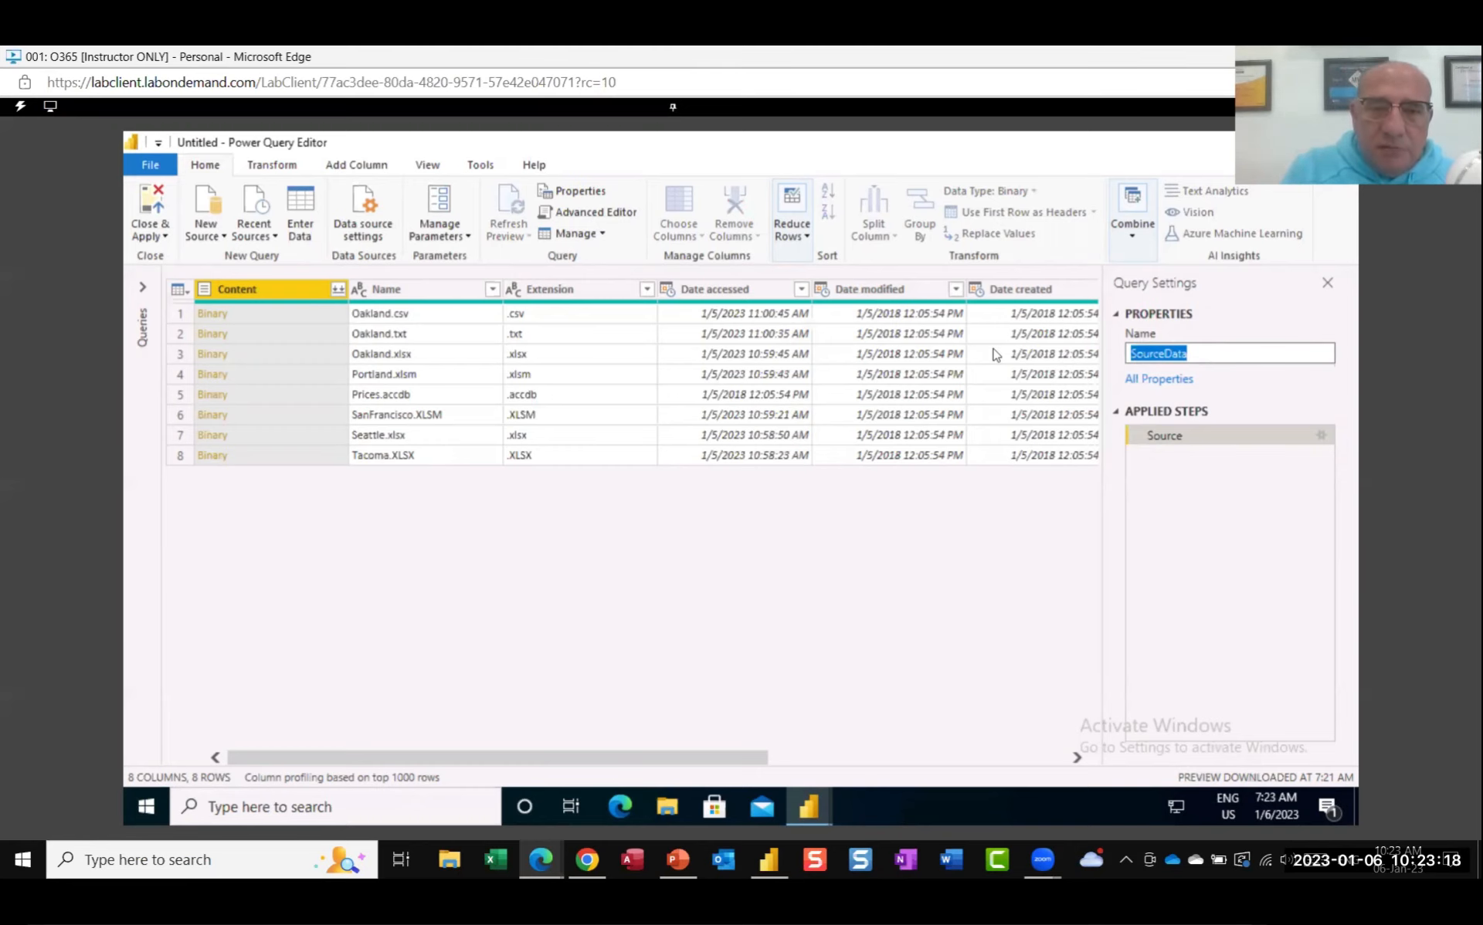
pyautogui.write('A')
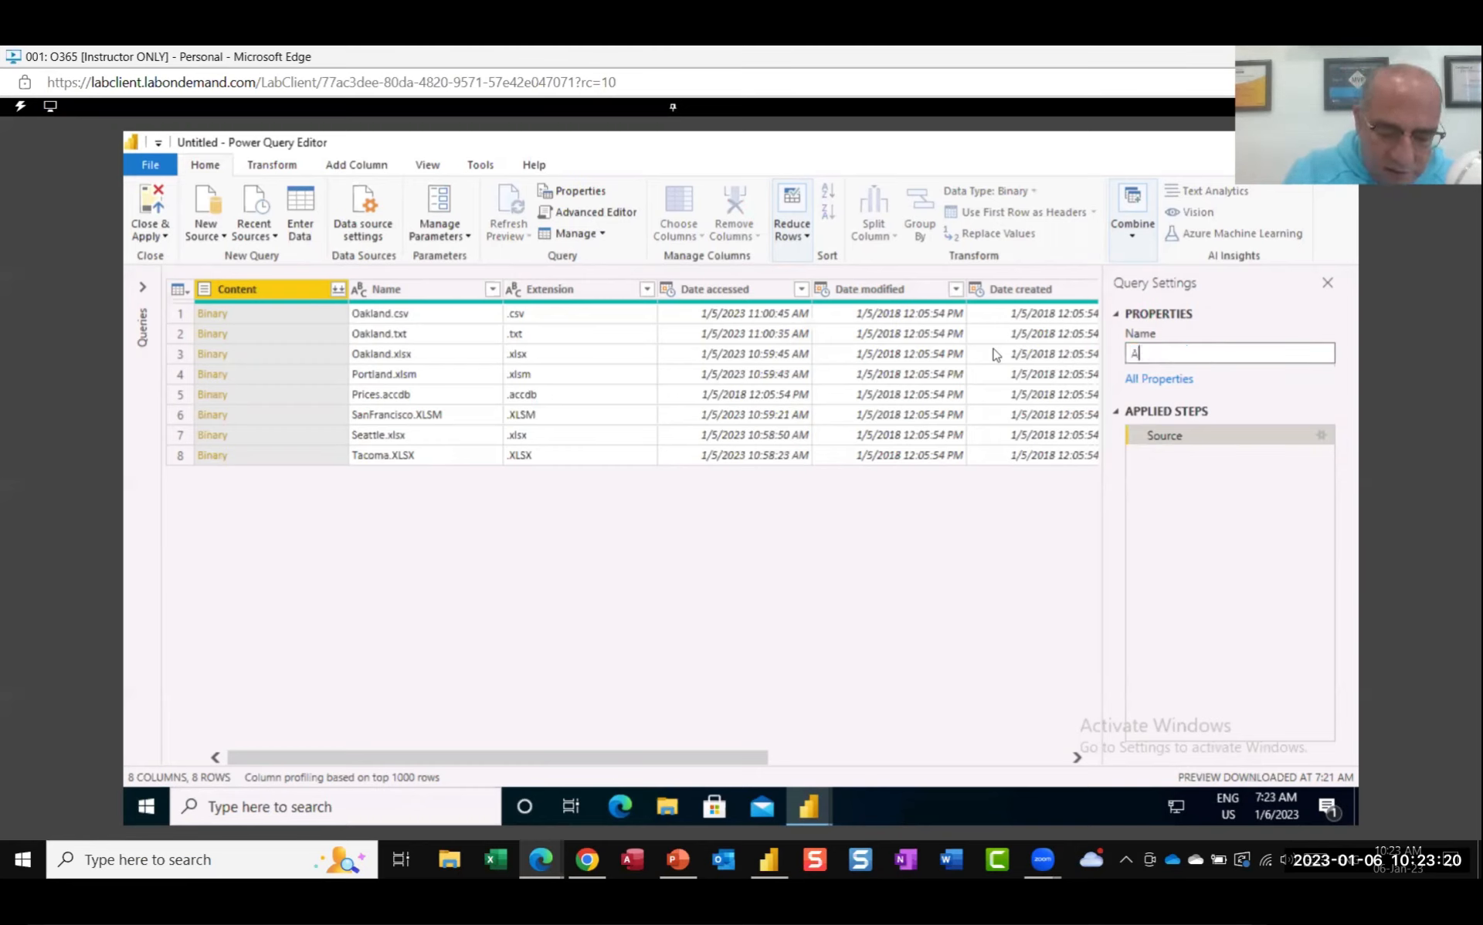
pyautogui.write('llCities')
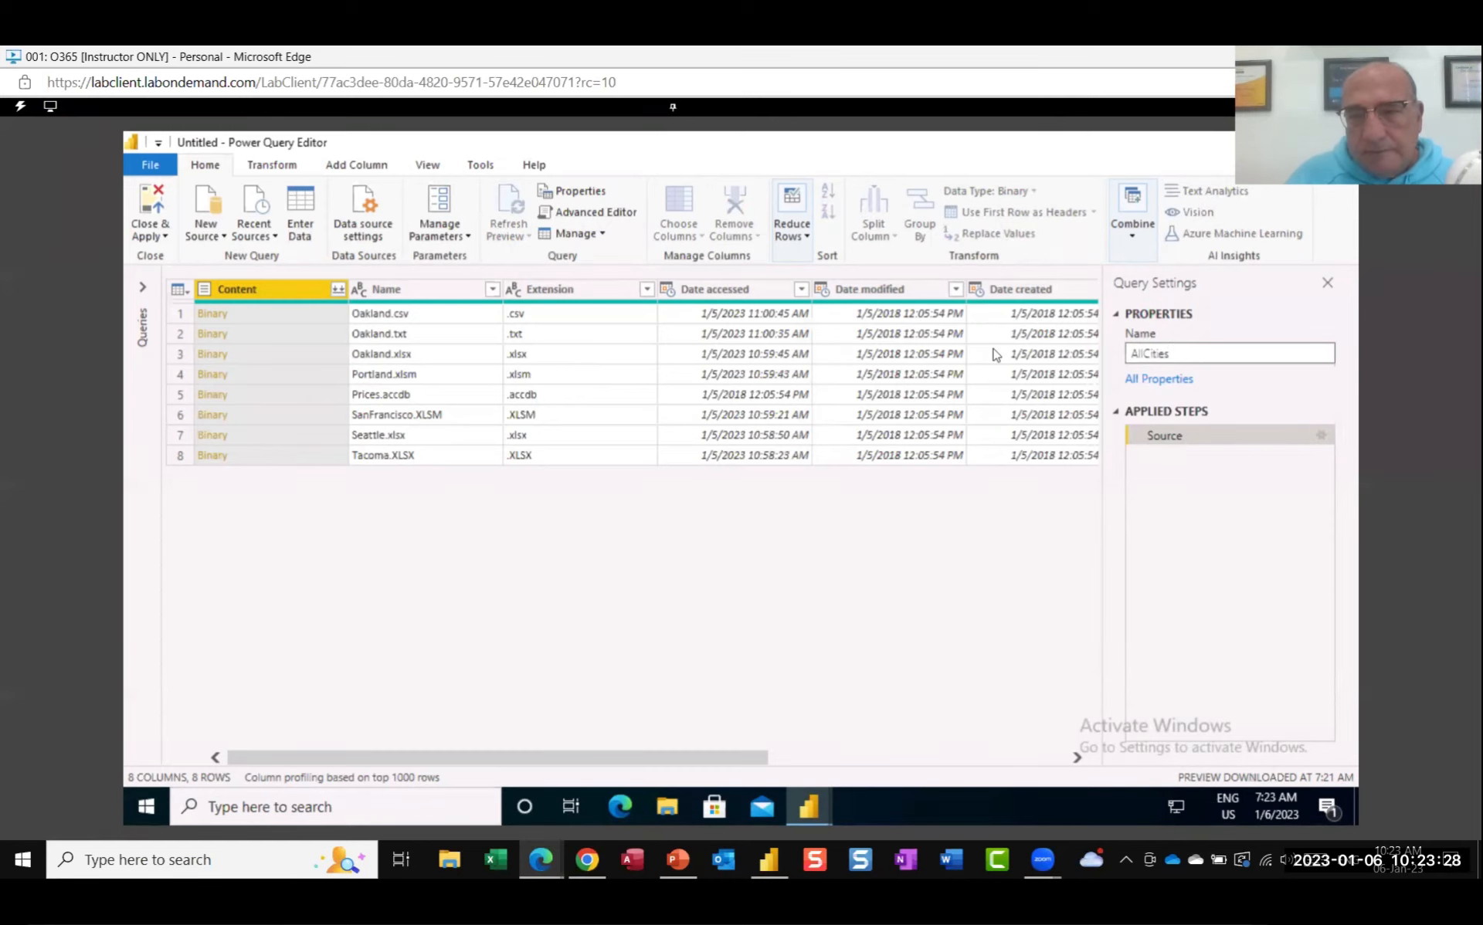
pyautogui.press('Return')
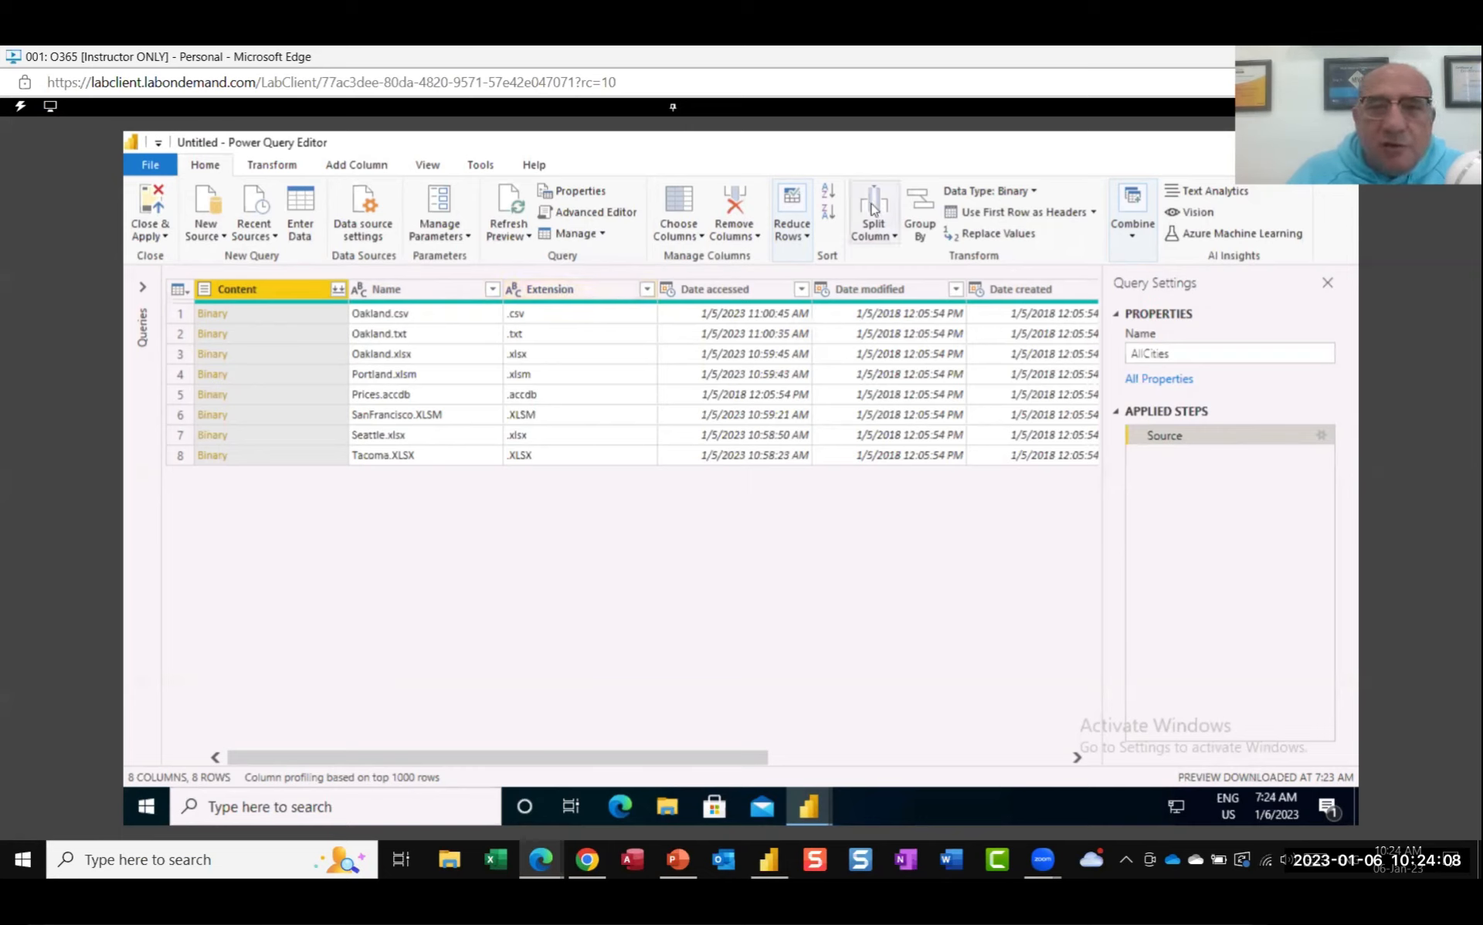
# Step: Transform the text in the Extension column to lowercase
pyautogui.click(274, 167)
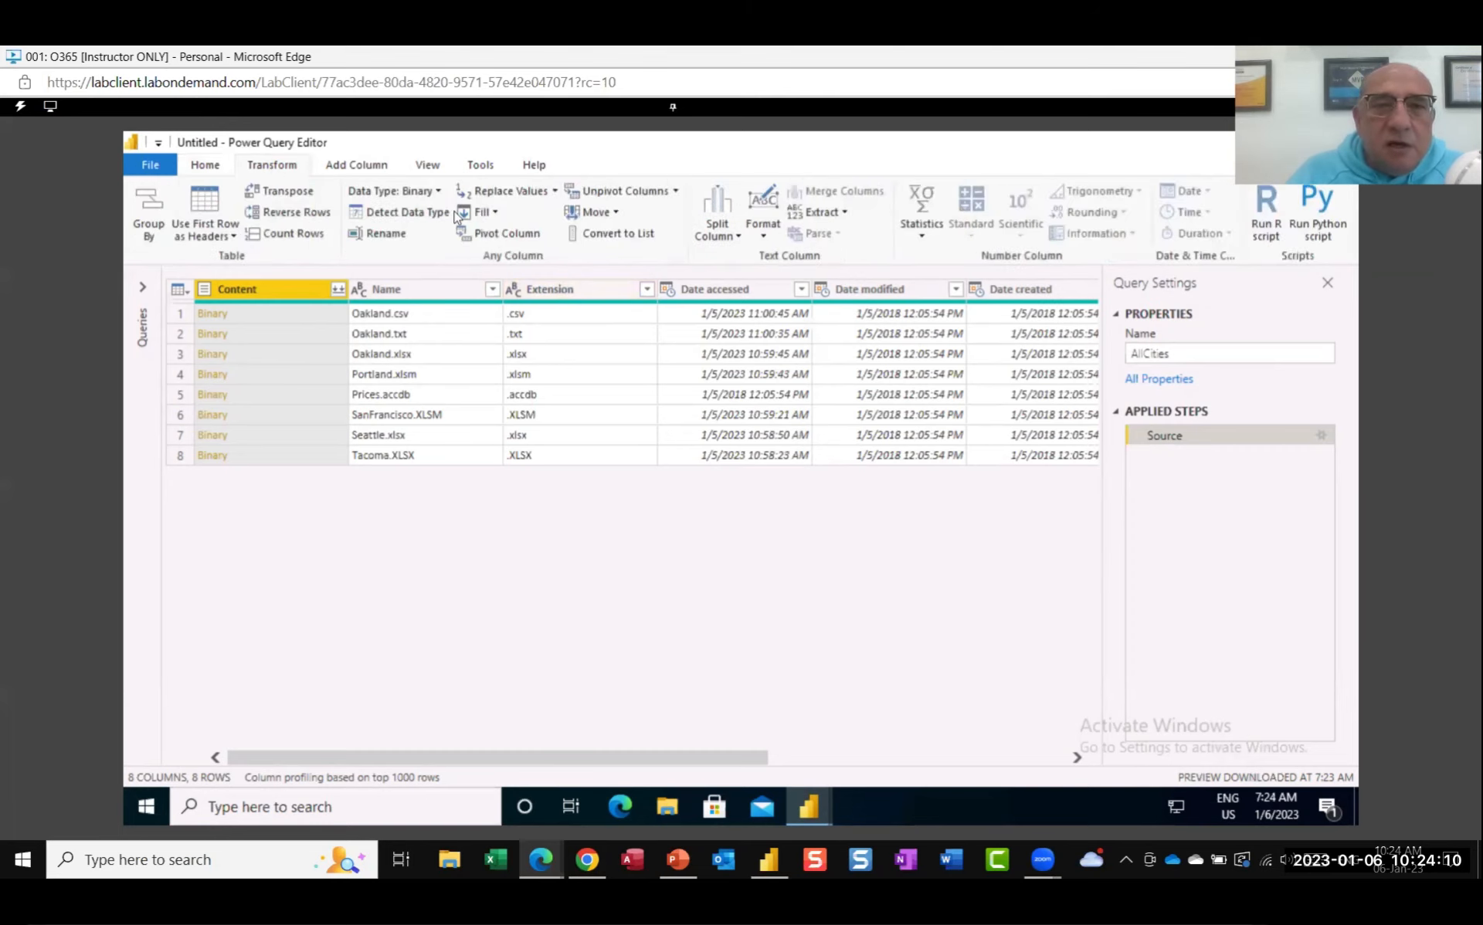
pyautogui.click(204, 164)
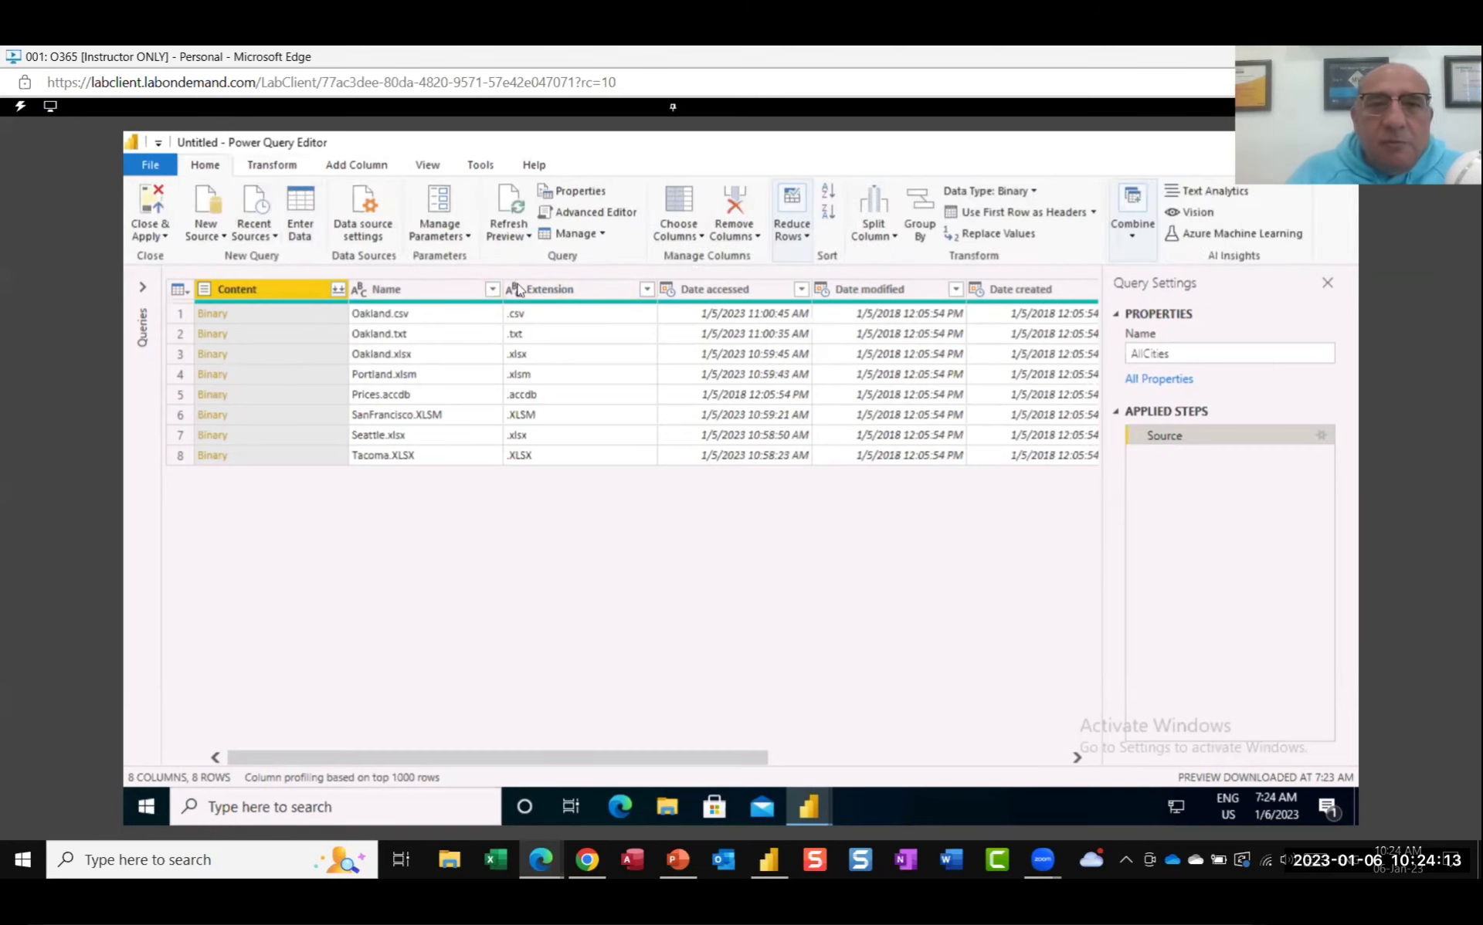
pyautogui.rightClick(583, 284)
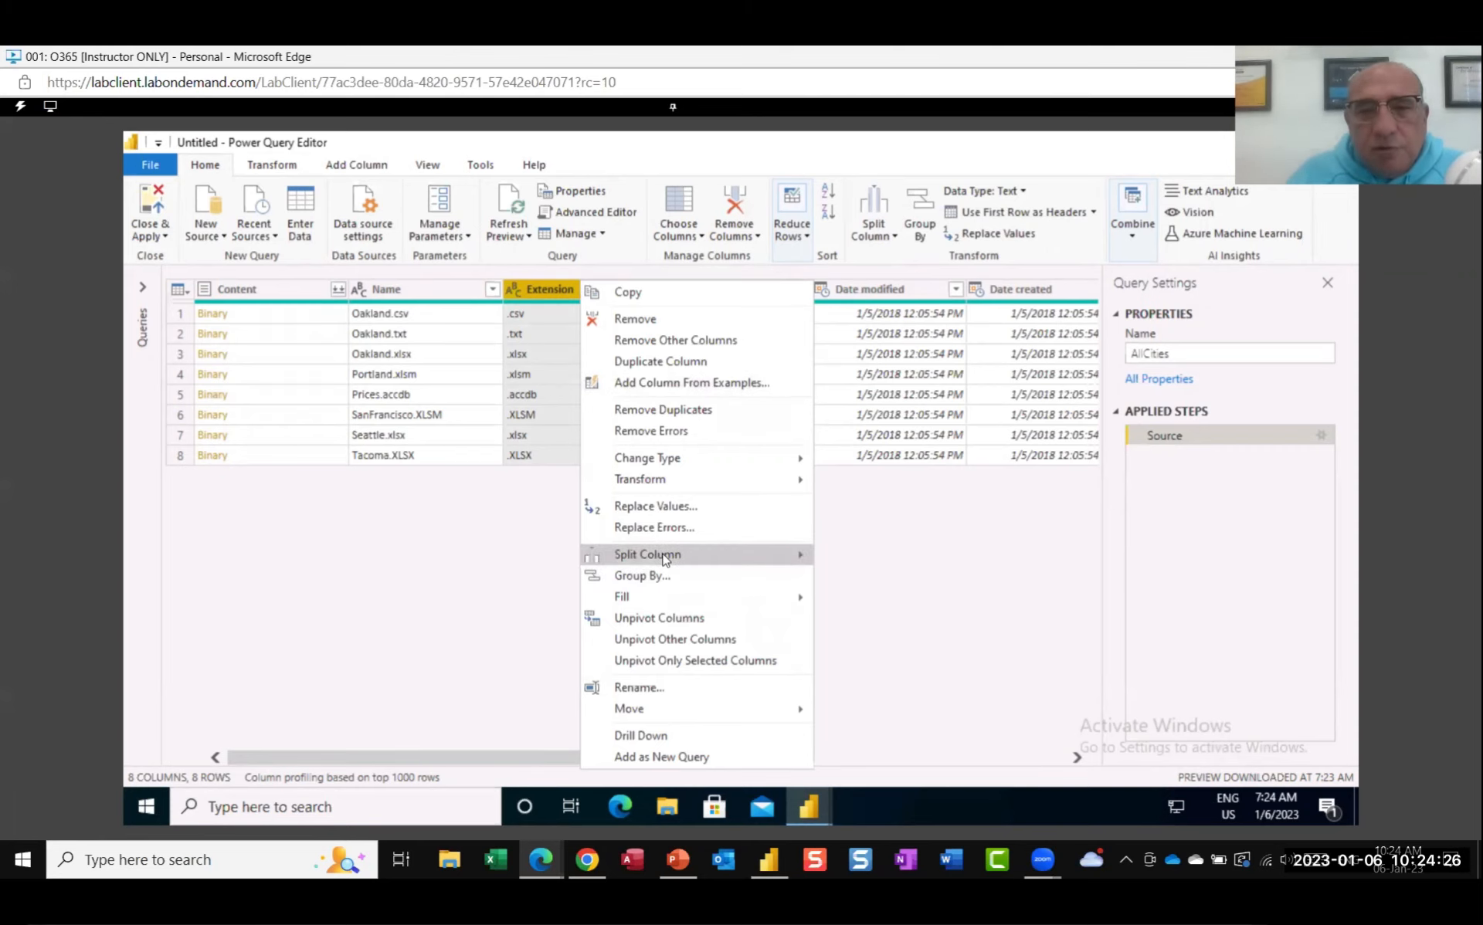
pyautogui.moveTo(666, 558)
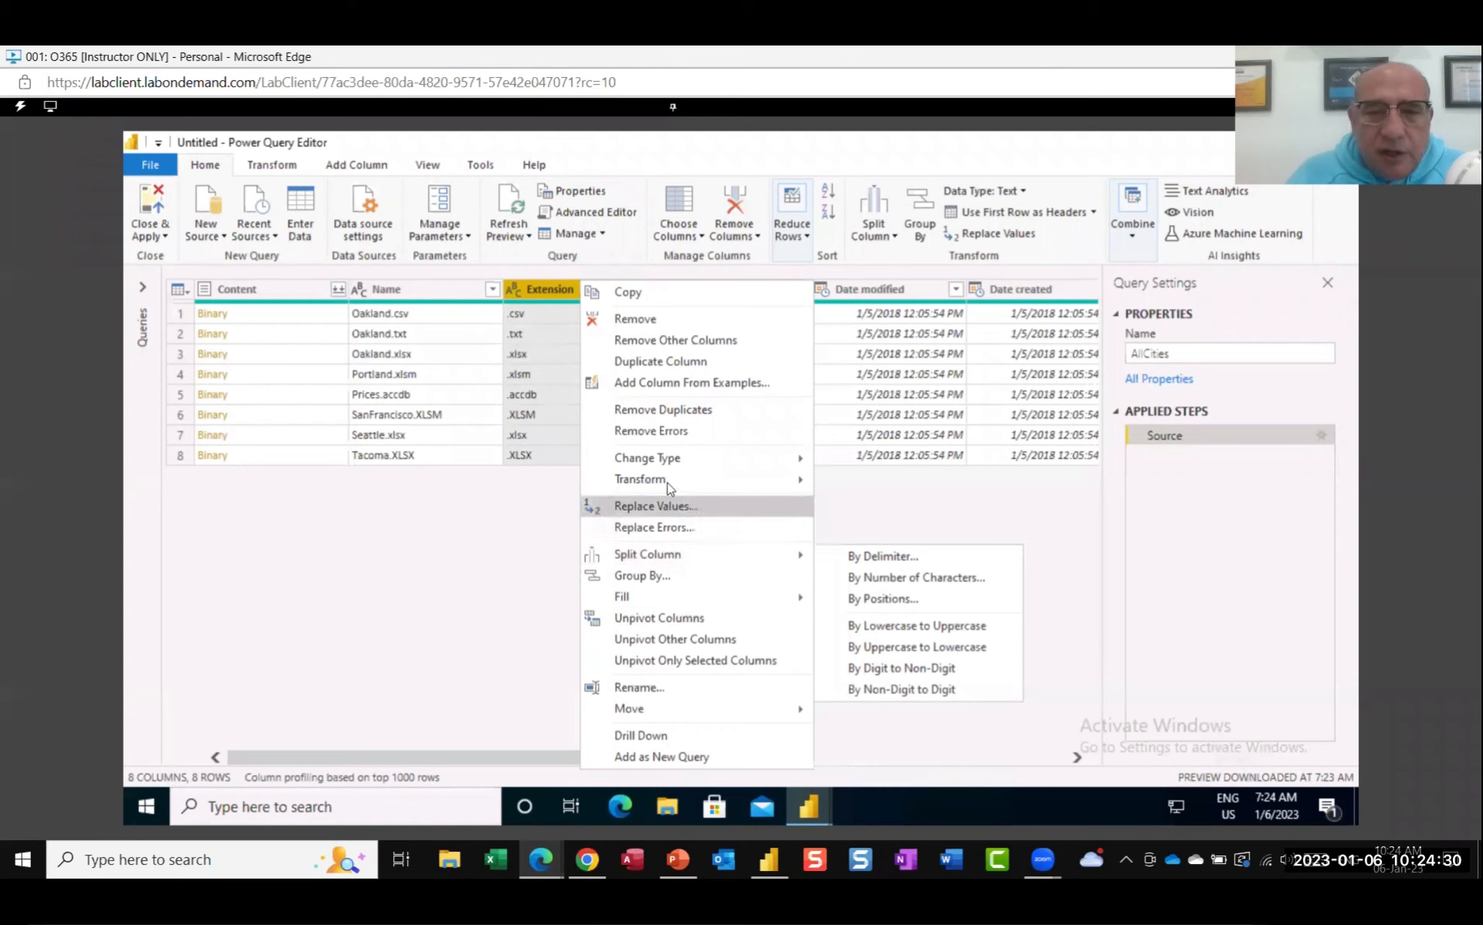
pyautogui.moveTo(666, 483)
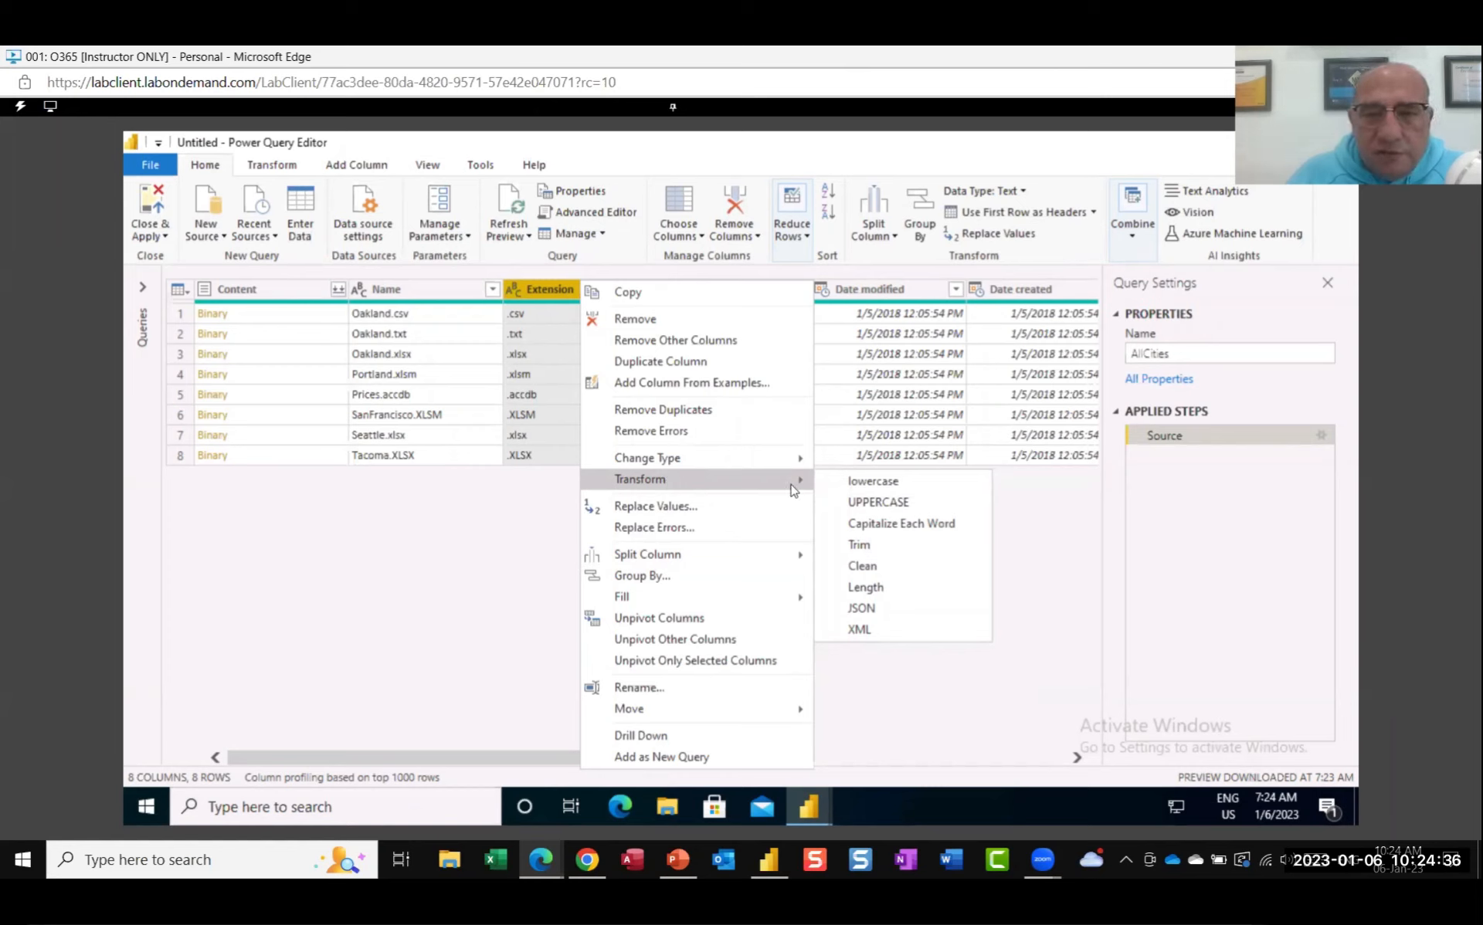
pyautogui.click(872, 482)
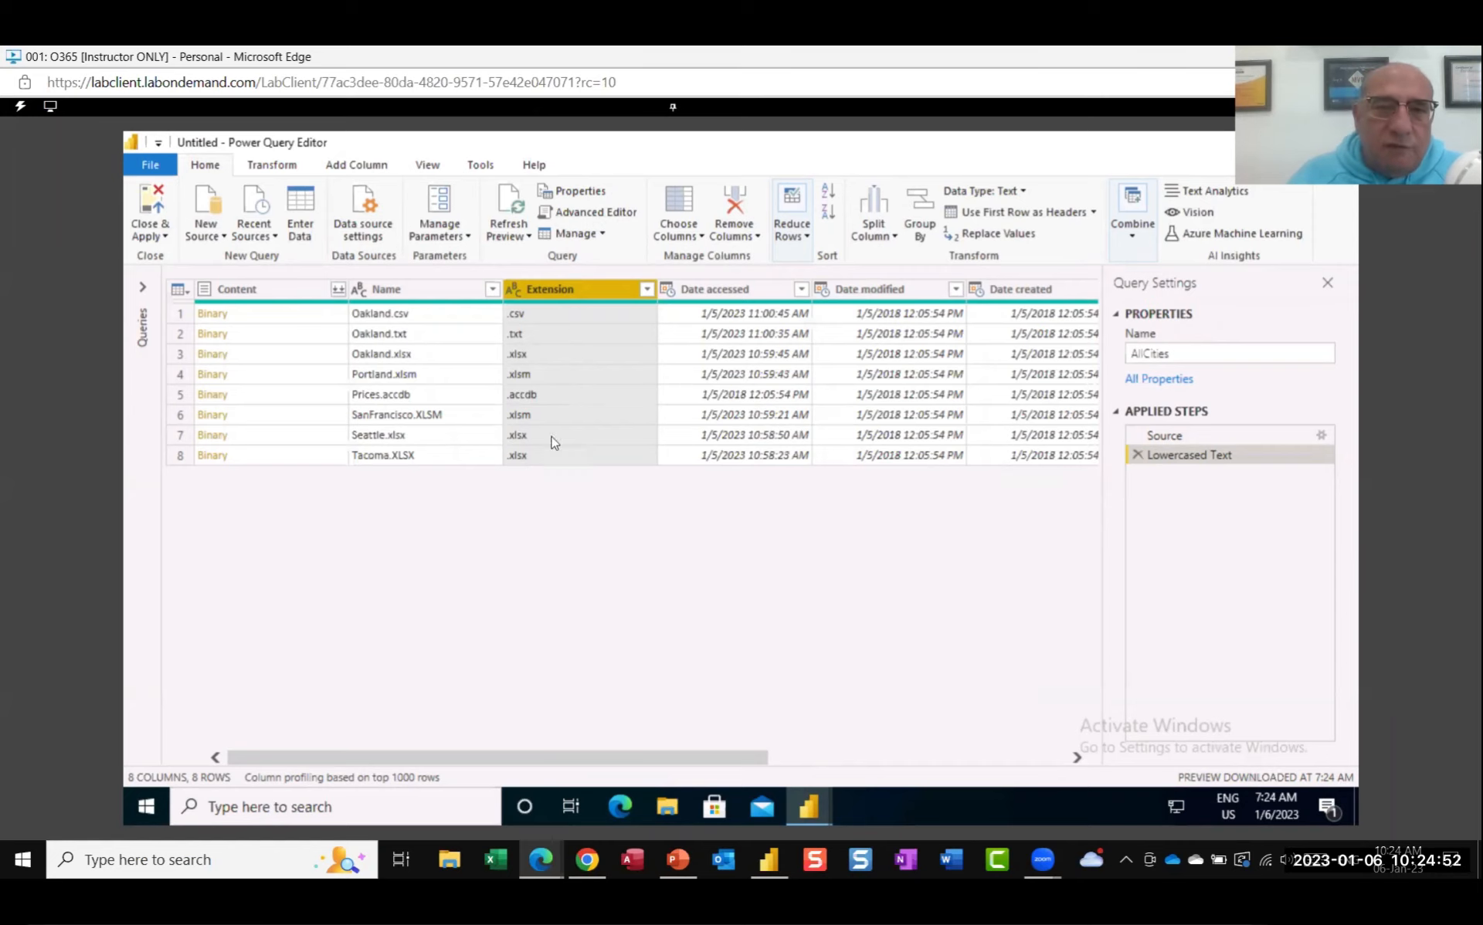
# Step: Filter the Extension column with a text filter that keeps only rows containing .xls
pyautogui.click(647, 291)
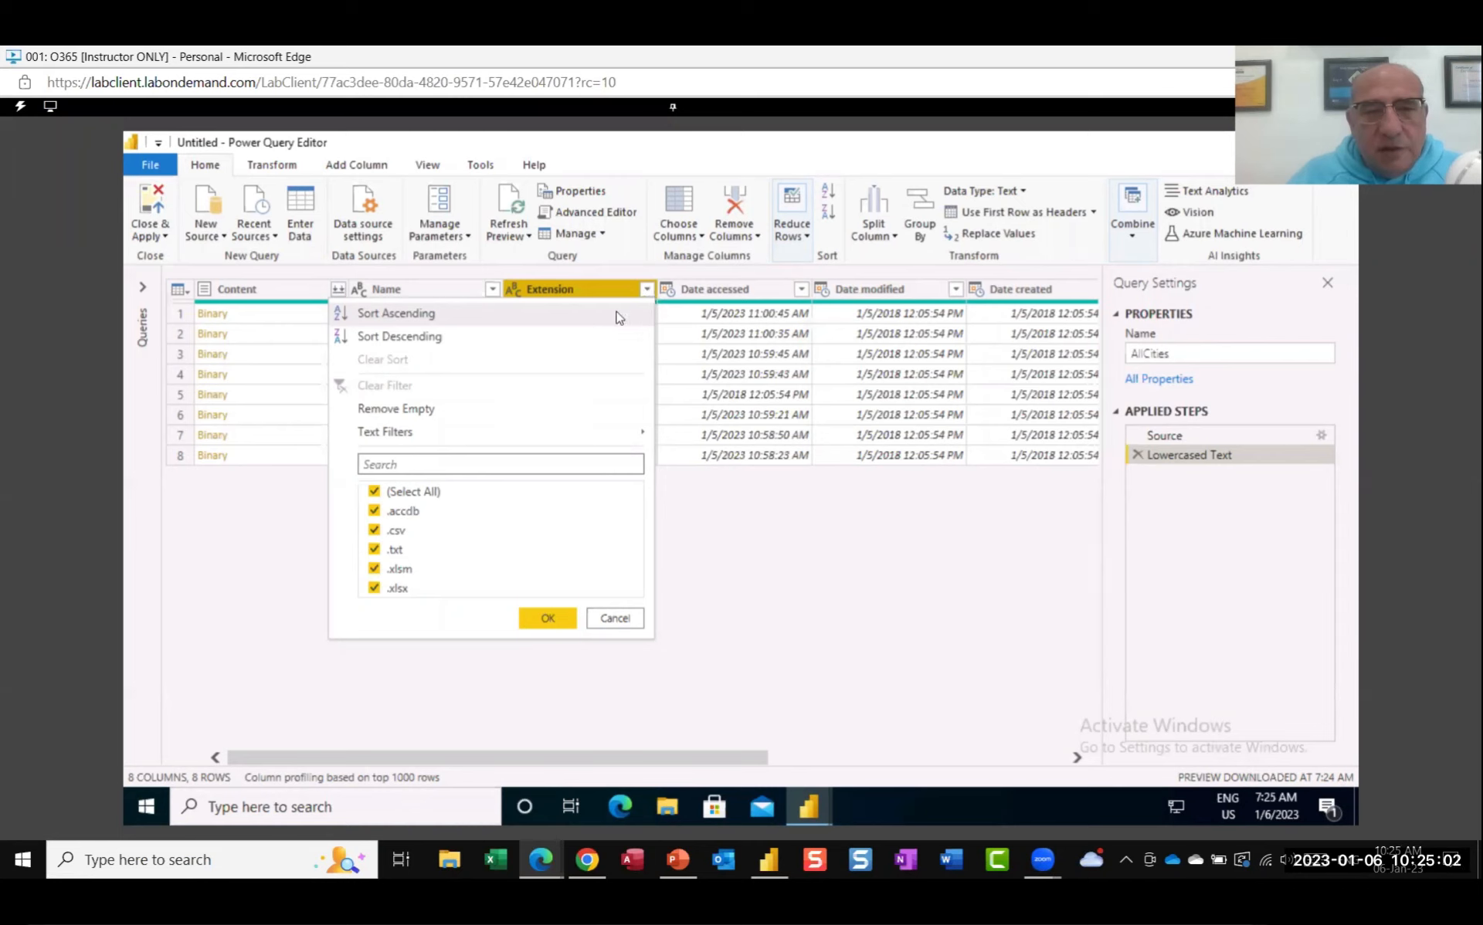
pyautogui.moveTo(399, 434)
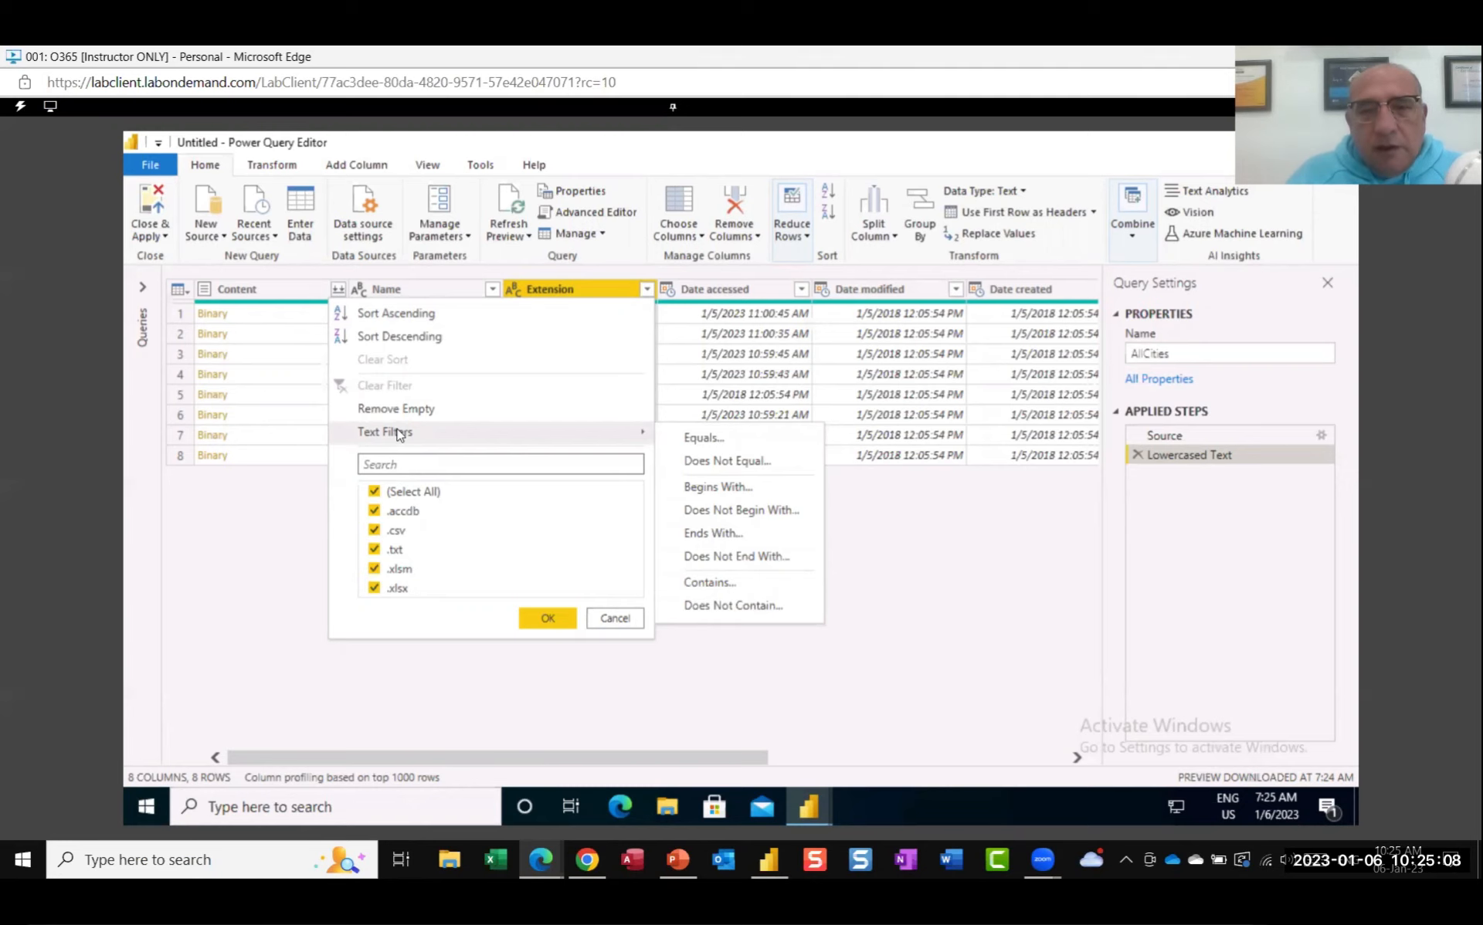
pyautogui.click(723, 584)
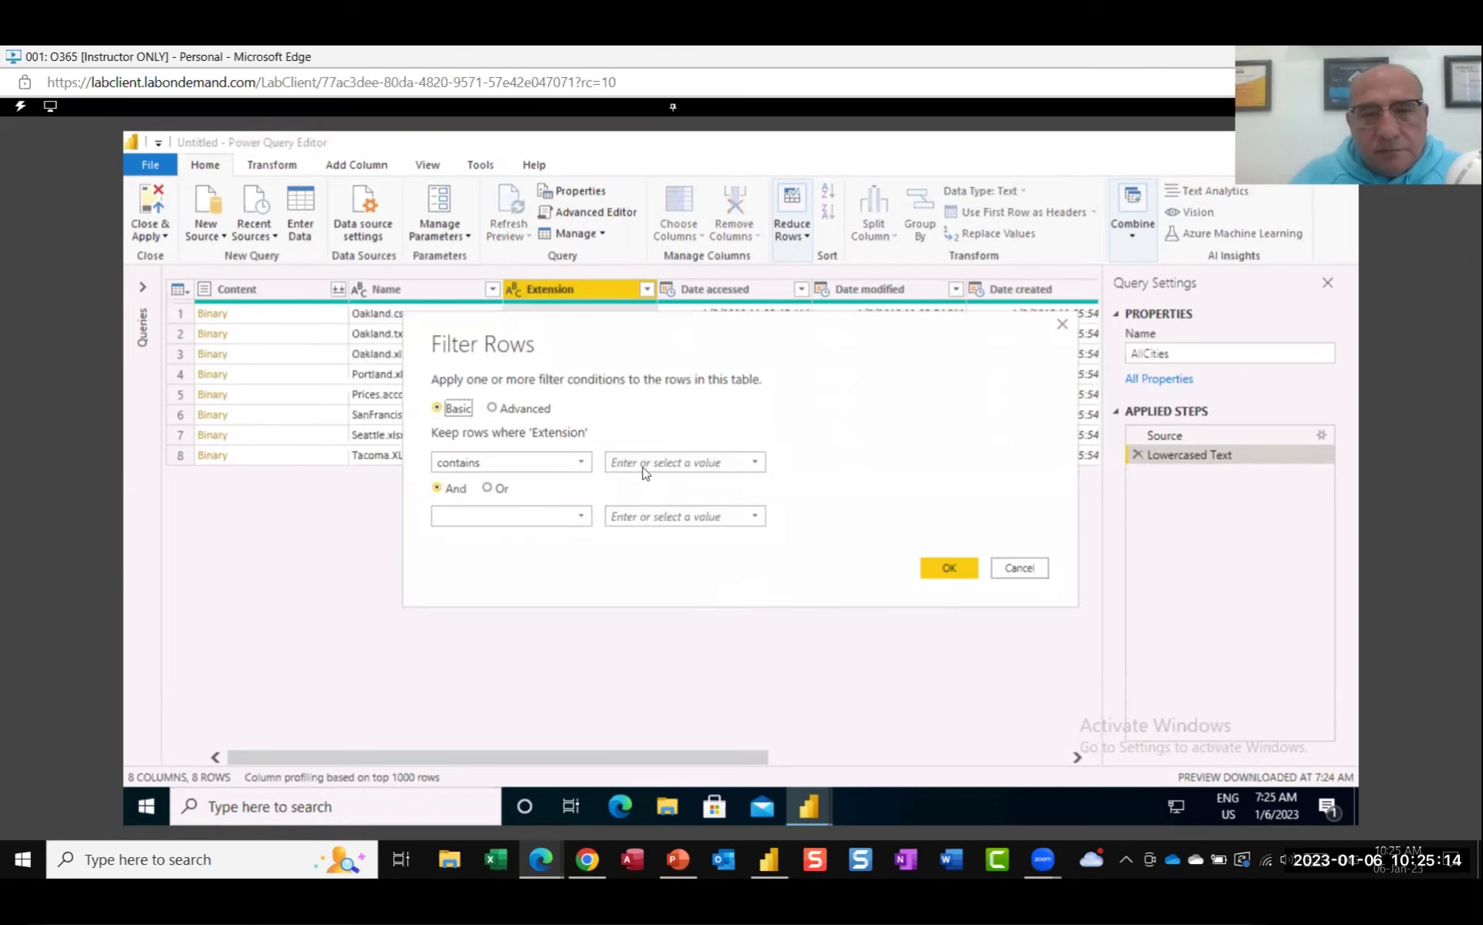
pyautogui.click(629, 457)
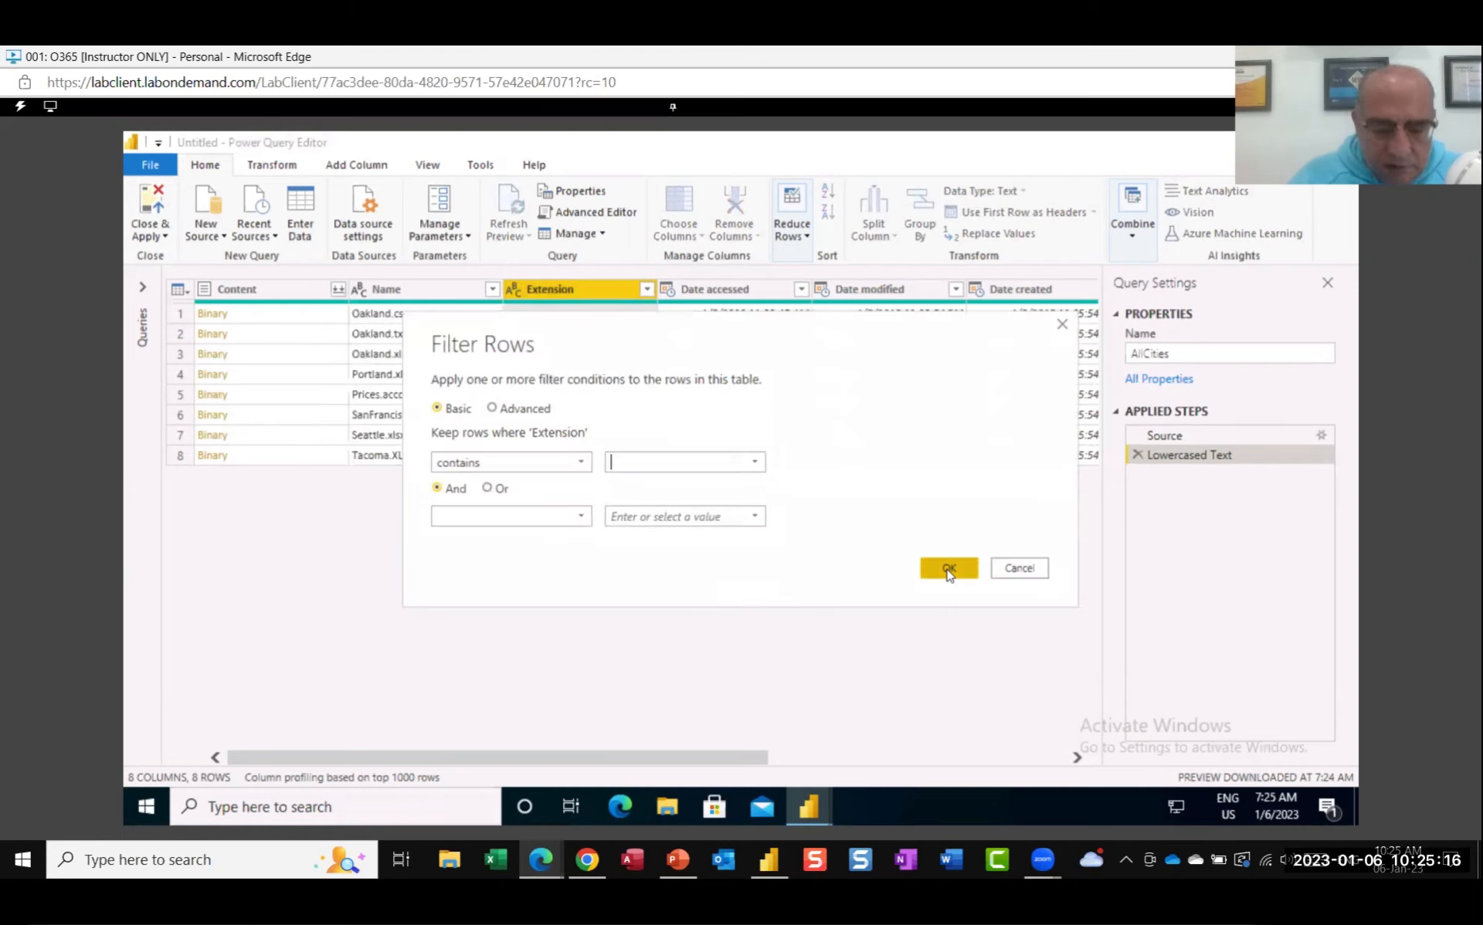
pyautogui.write('.xls')
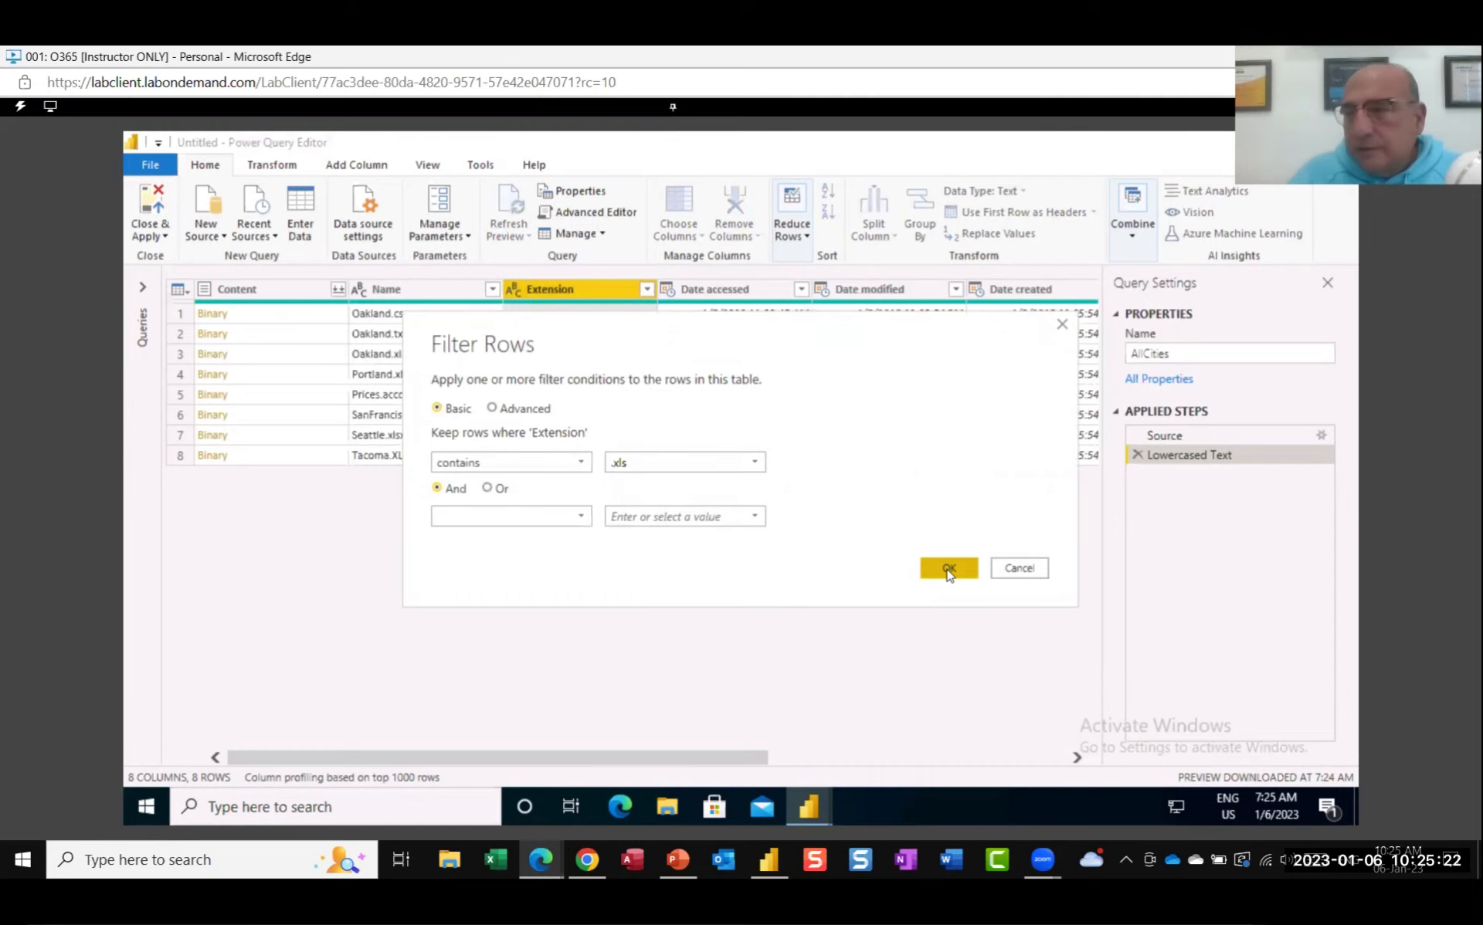
pyautogui.click(949, 571)
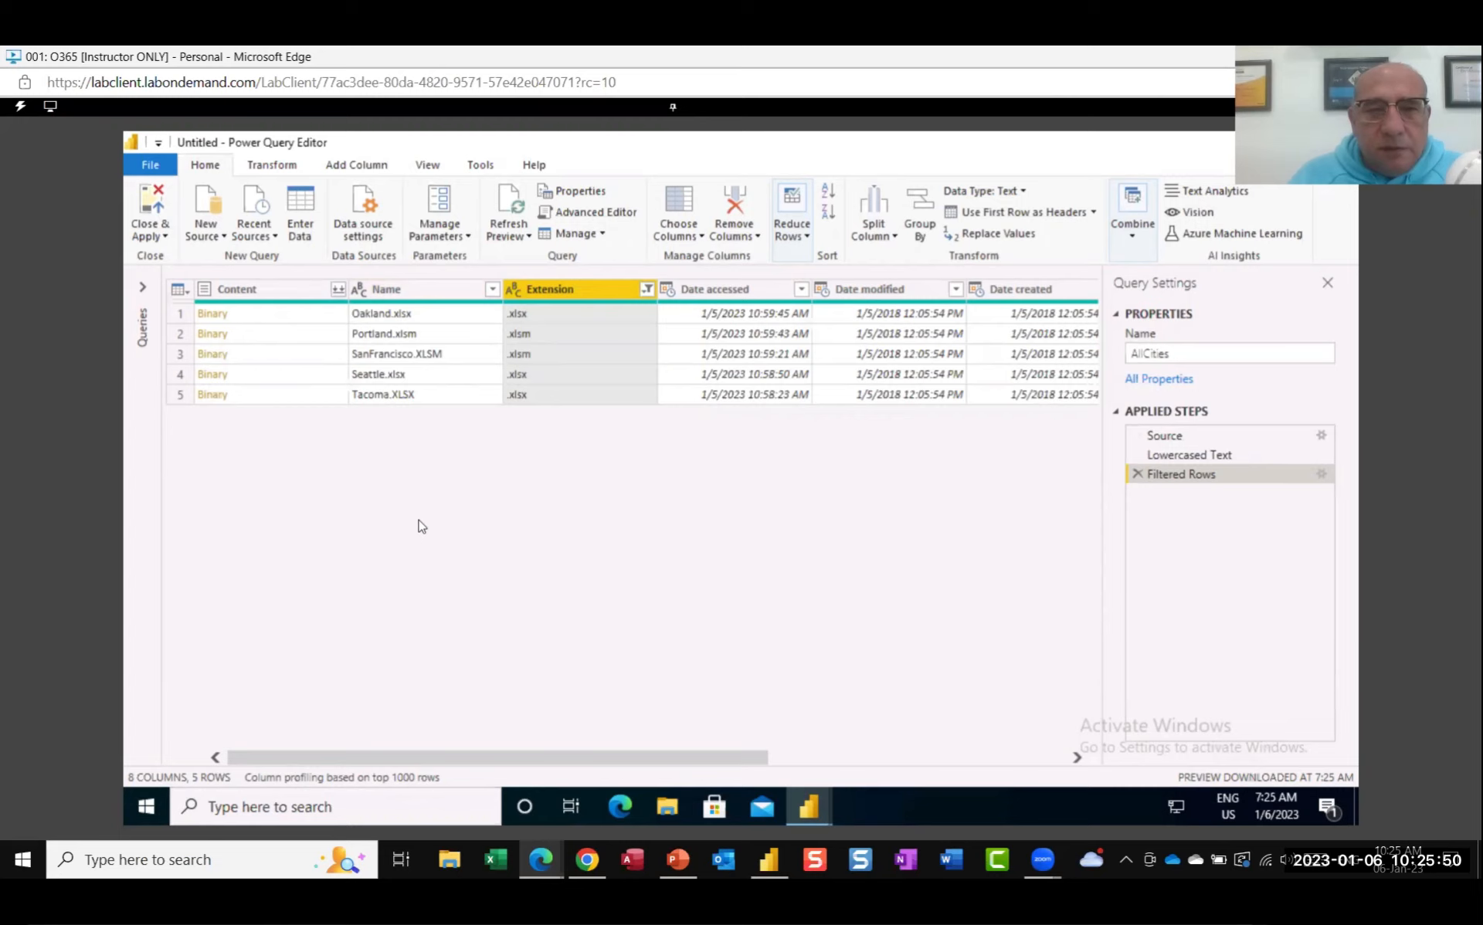
# Step: Split the Name column by a custom period delimiter at each occurrence of the delimiter
pyautogui.rightClick(413, 291)
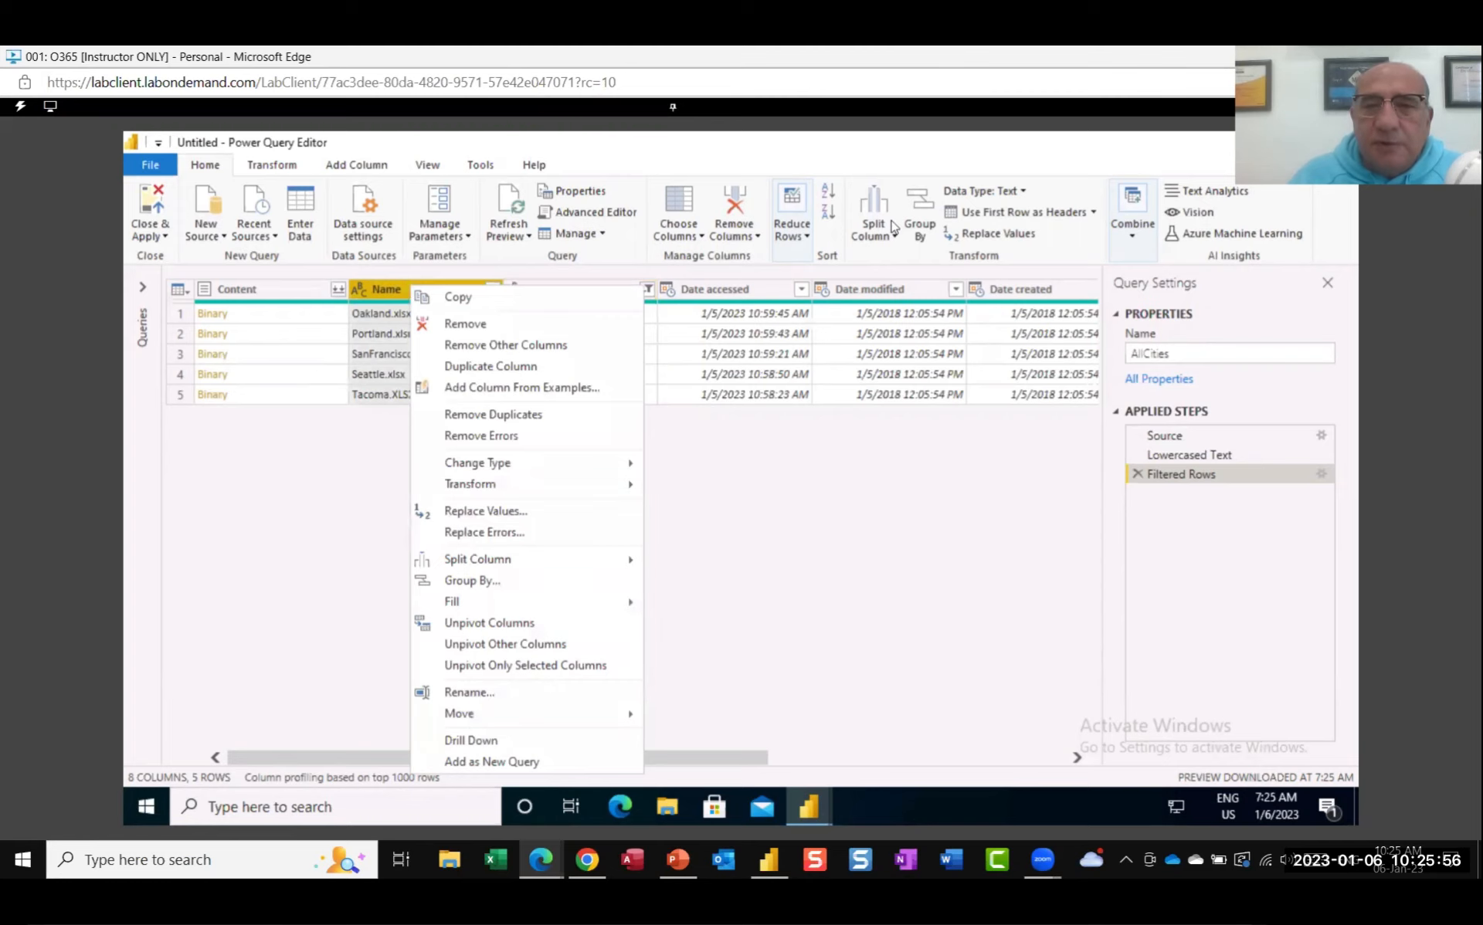
pyautogui.click(811, 533)
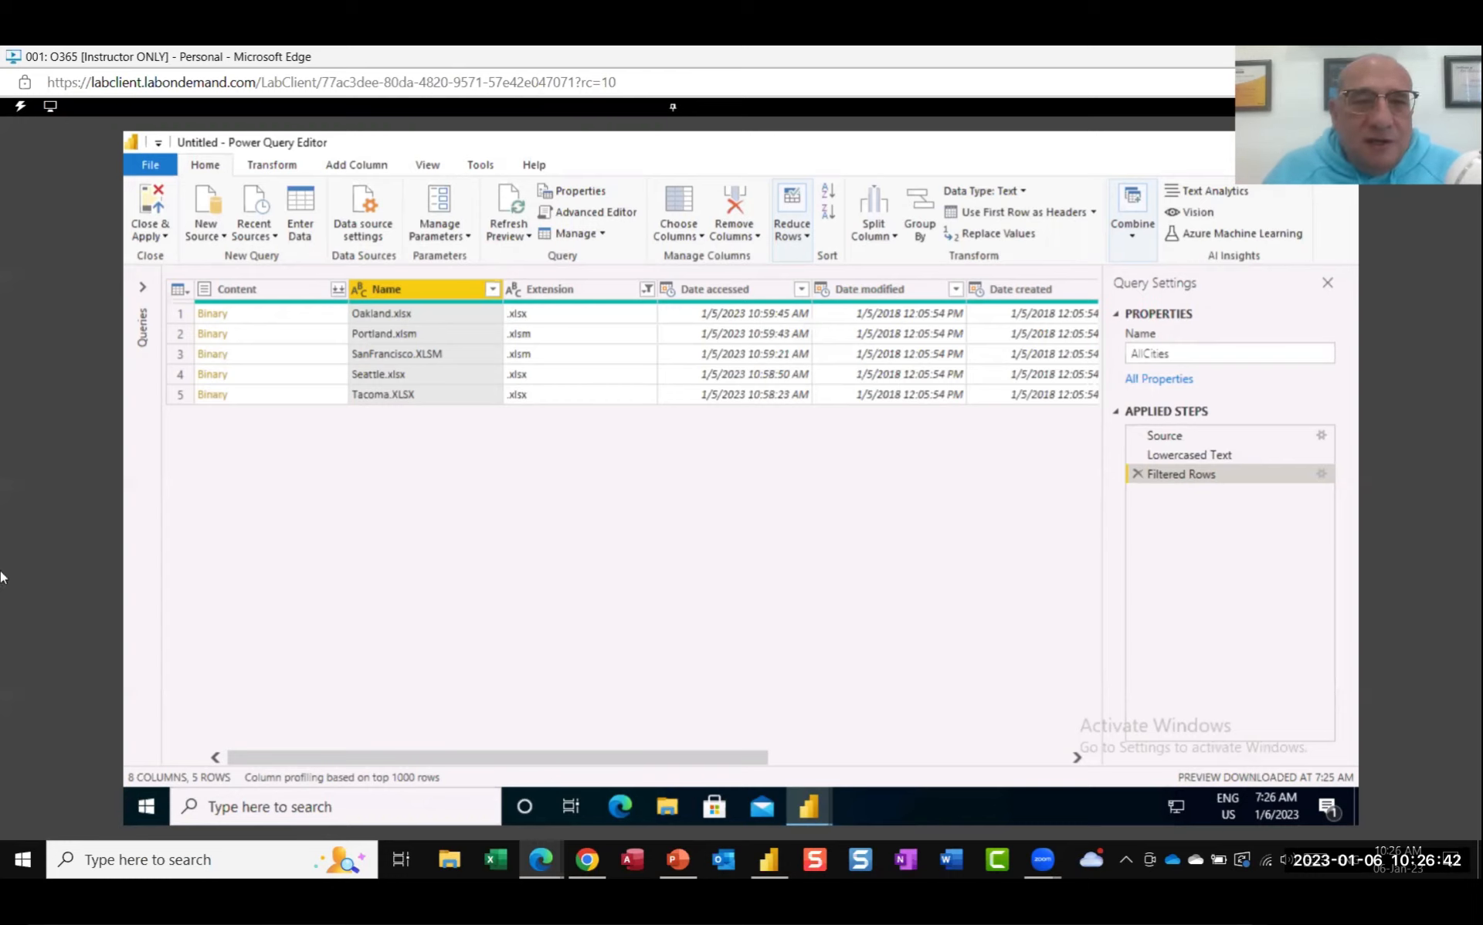
pyautogui.rightClick(435, 291)
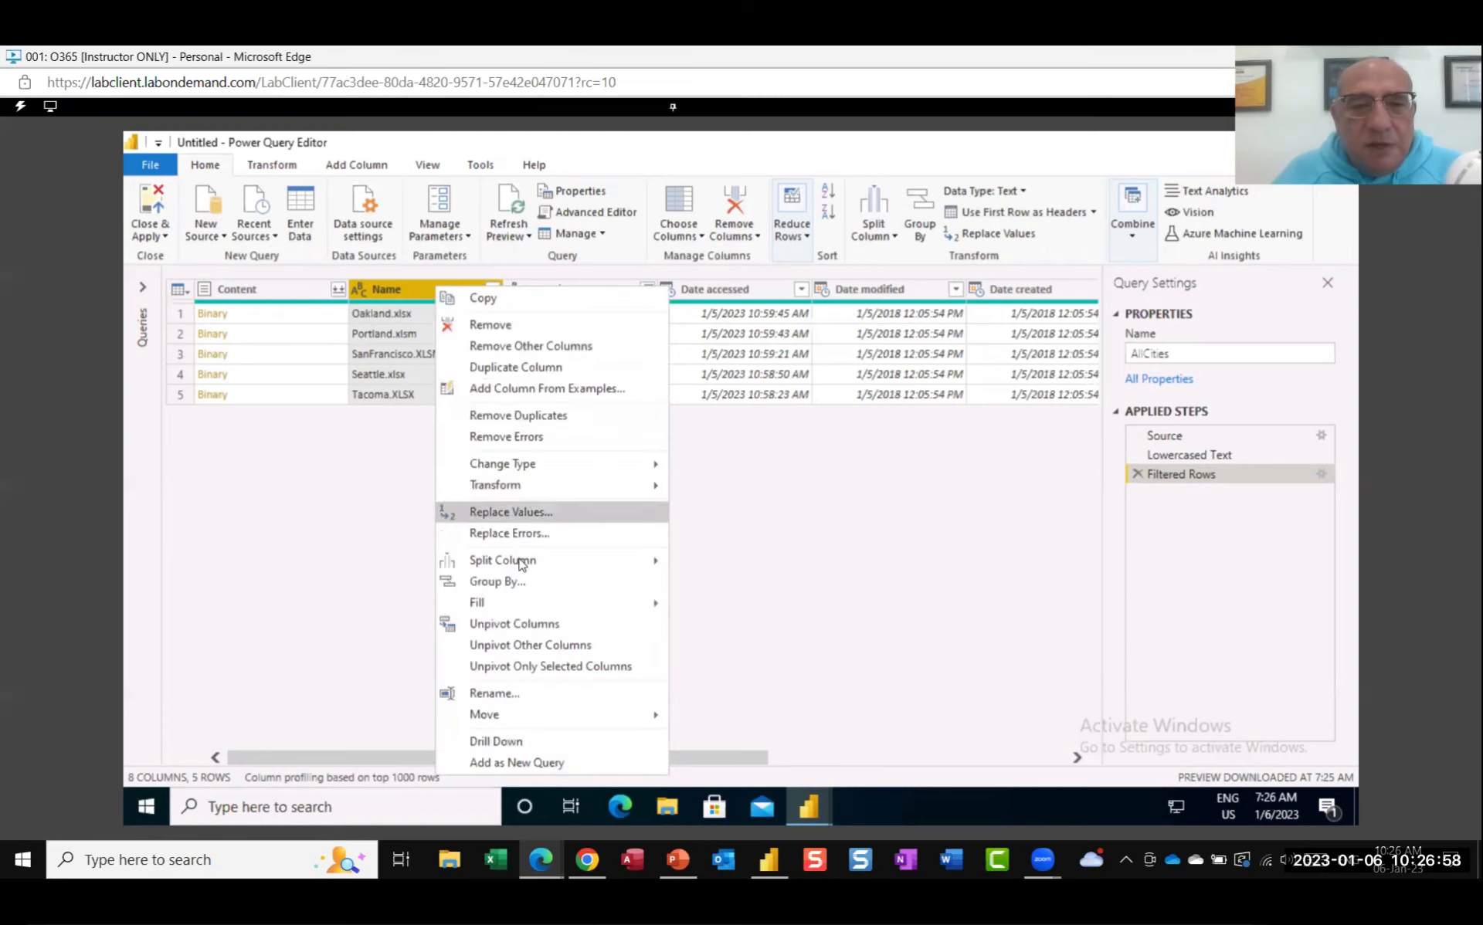
pyautogui.moveTo(522, 567)
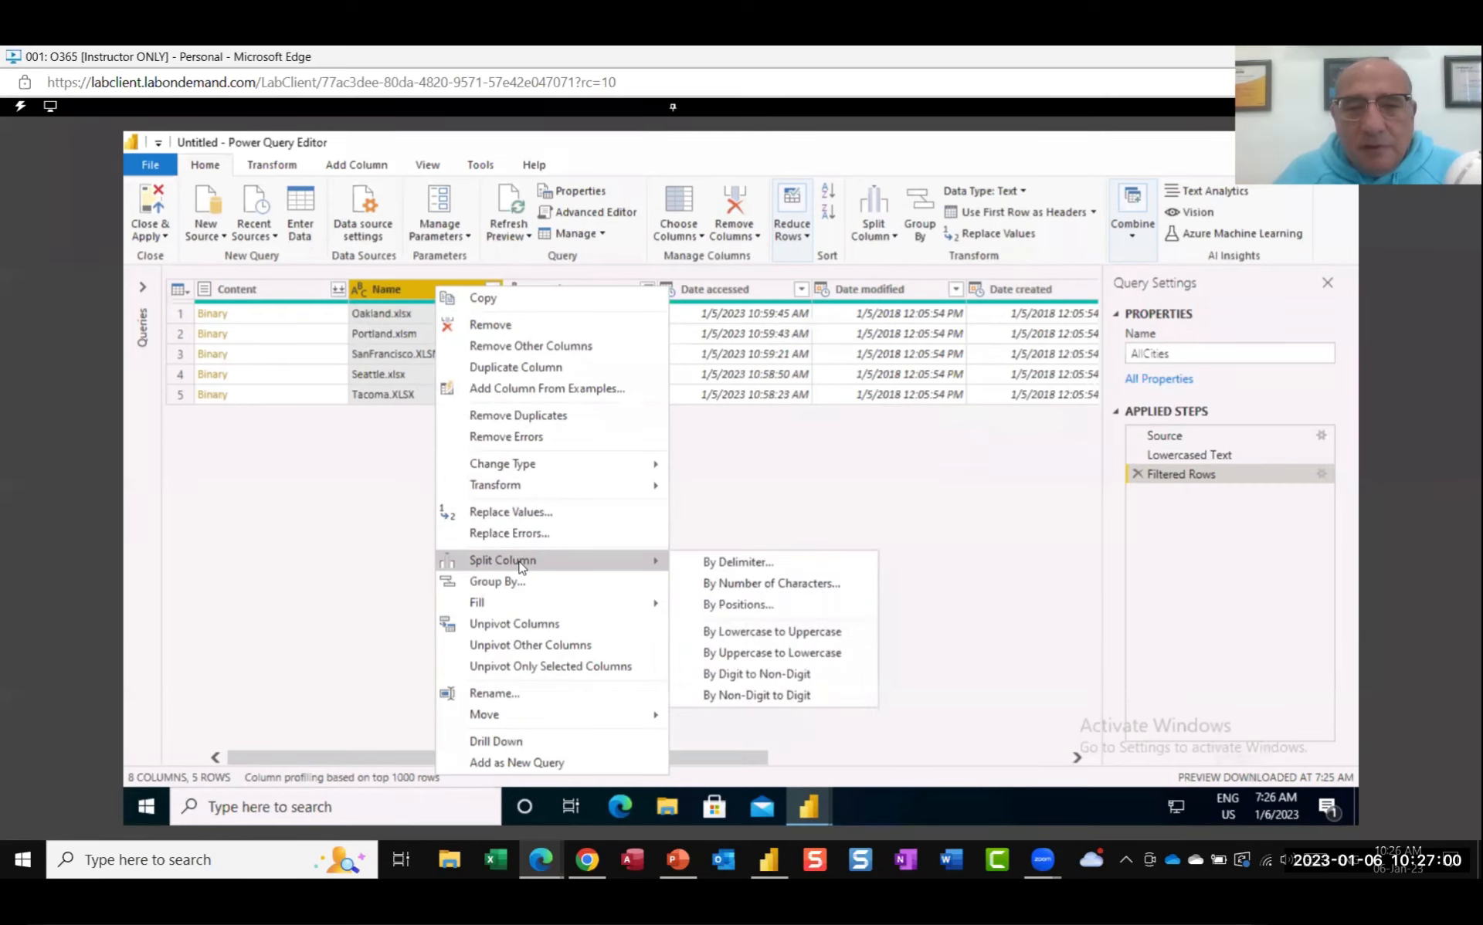
pyautogui.click(730, 573)
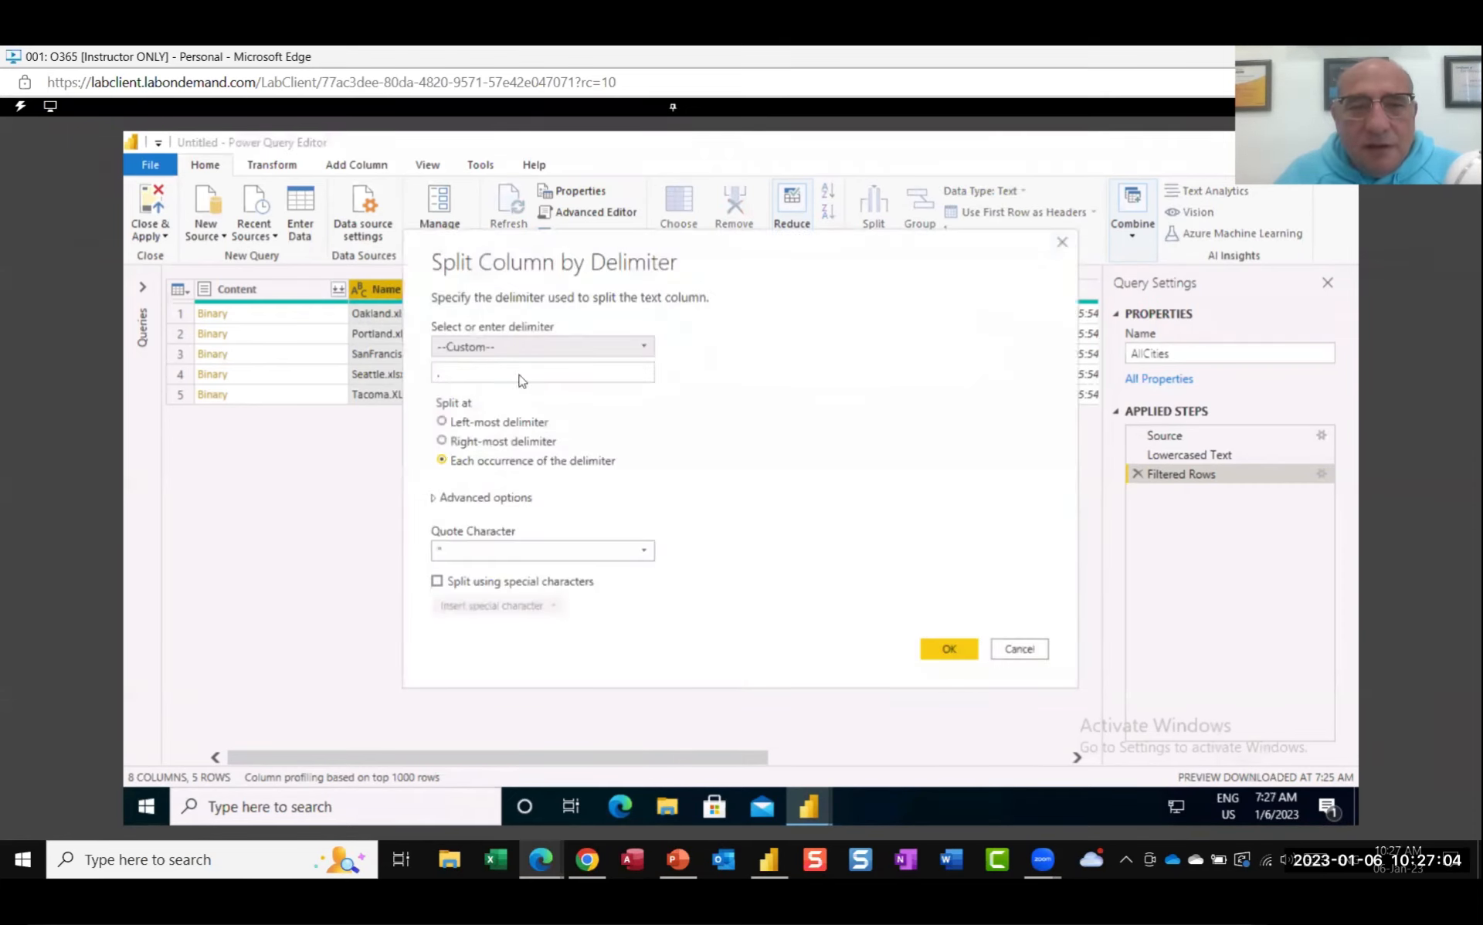
pyautogui.click(458, 374)
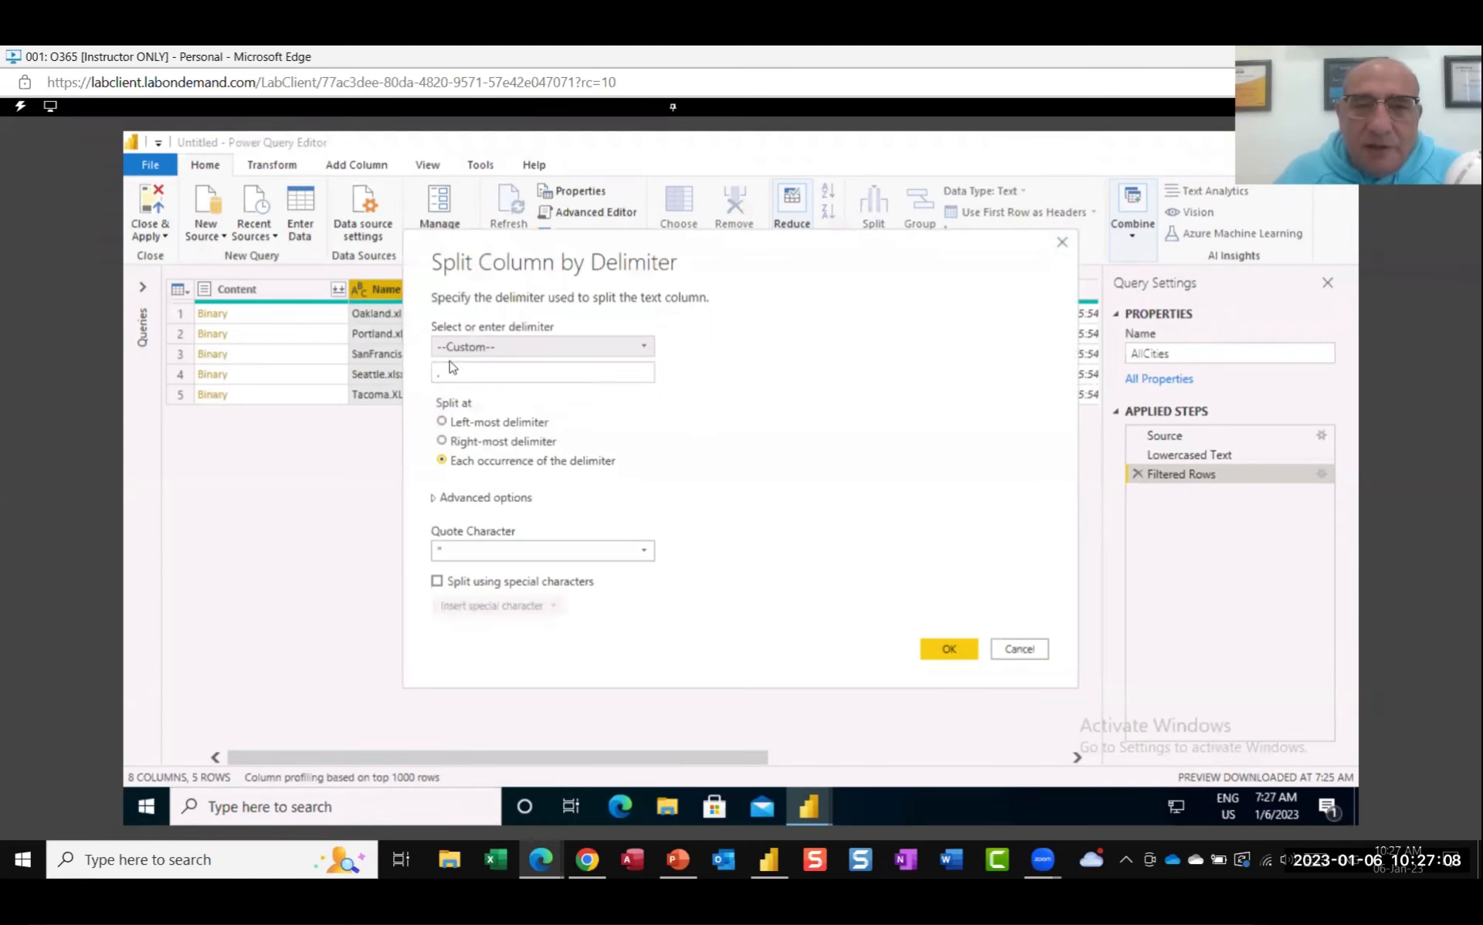
pyautogui.click(950, 651)
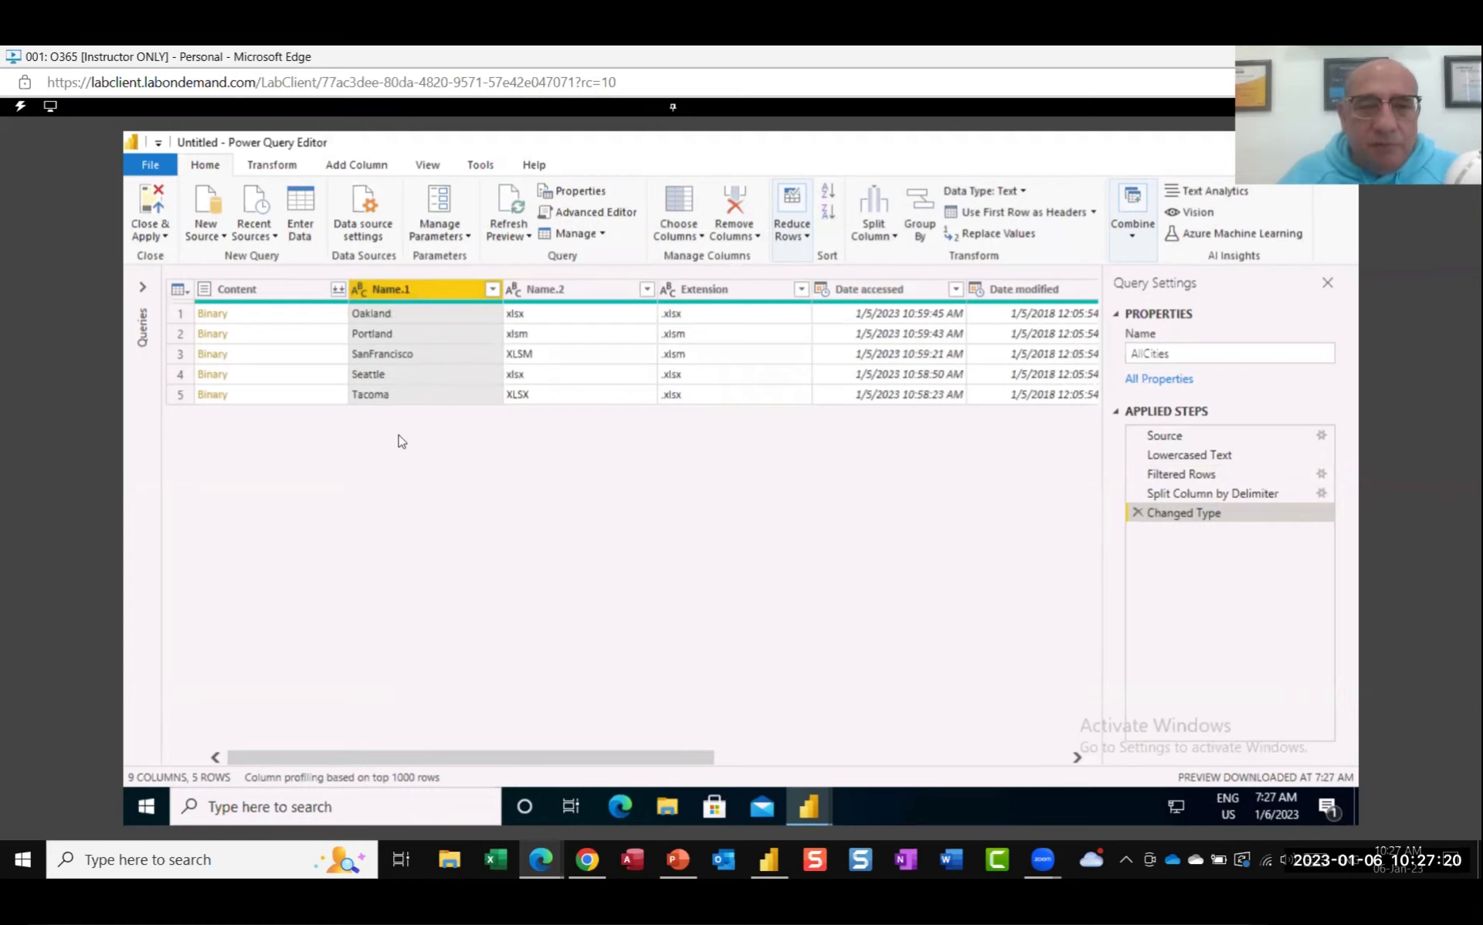
# Step: Rename the Name.1 column as City
pyautogui.rightClick(420, 286)
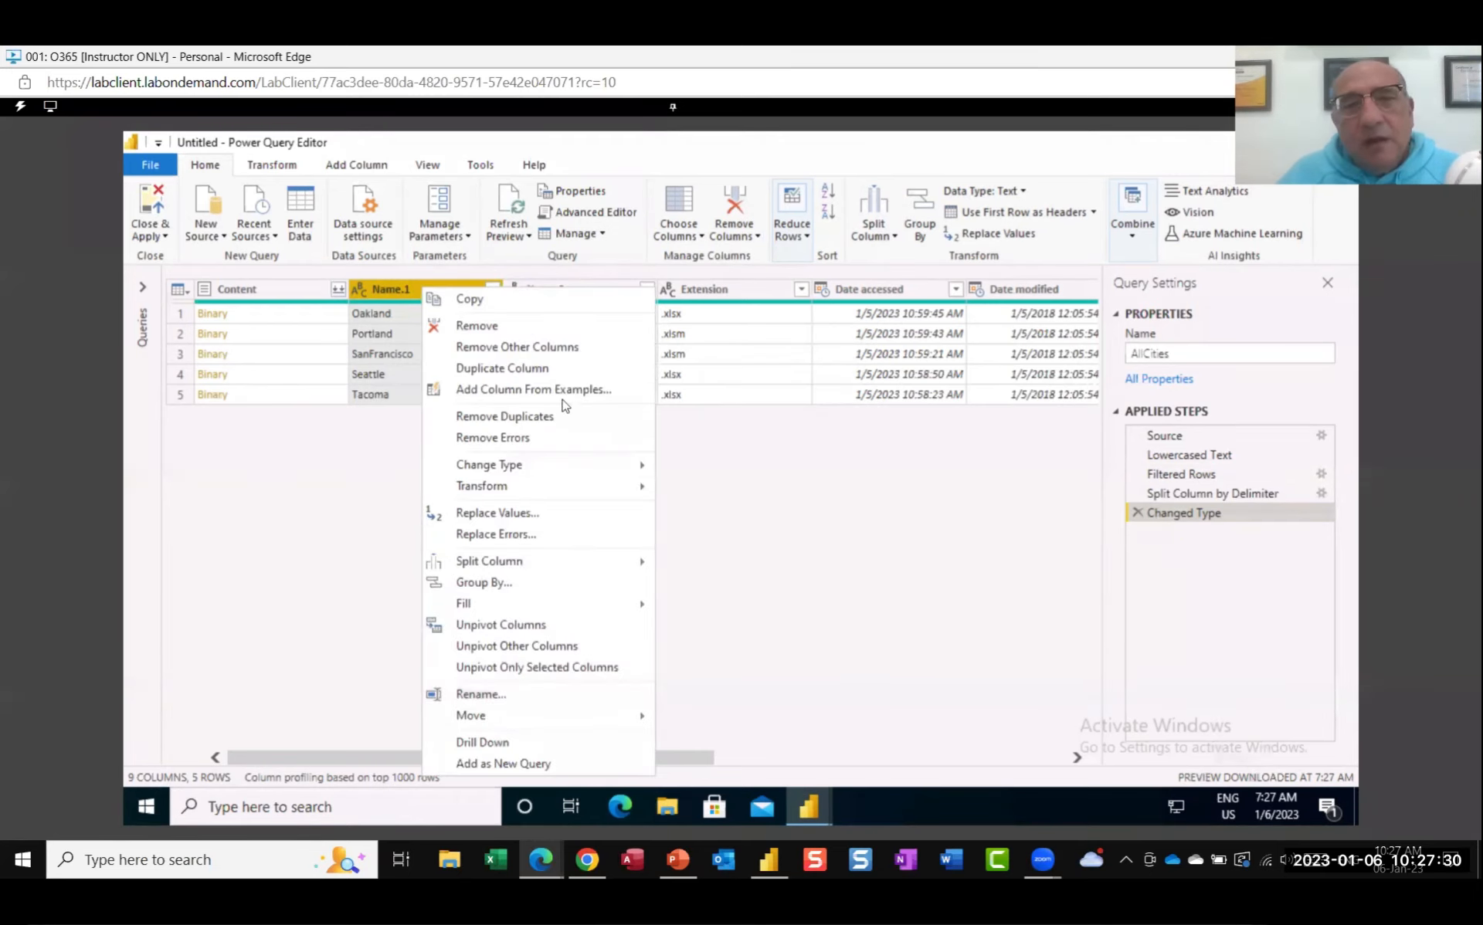
pyautogui.click(397, 289)
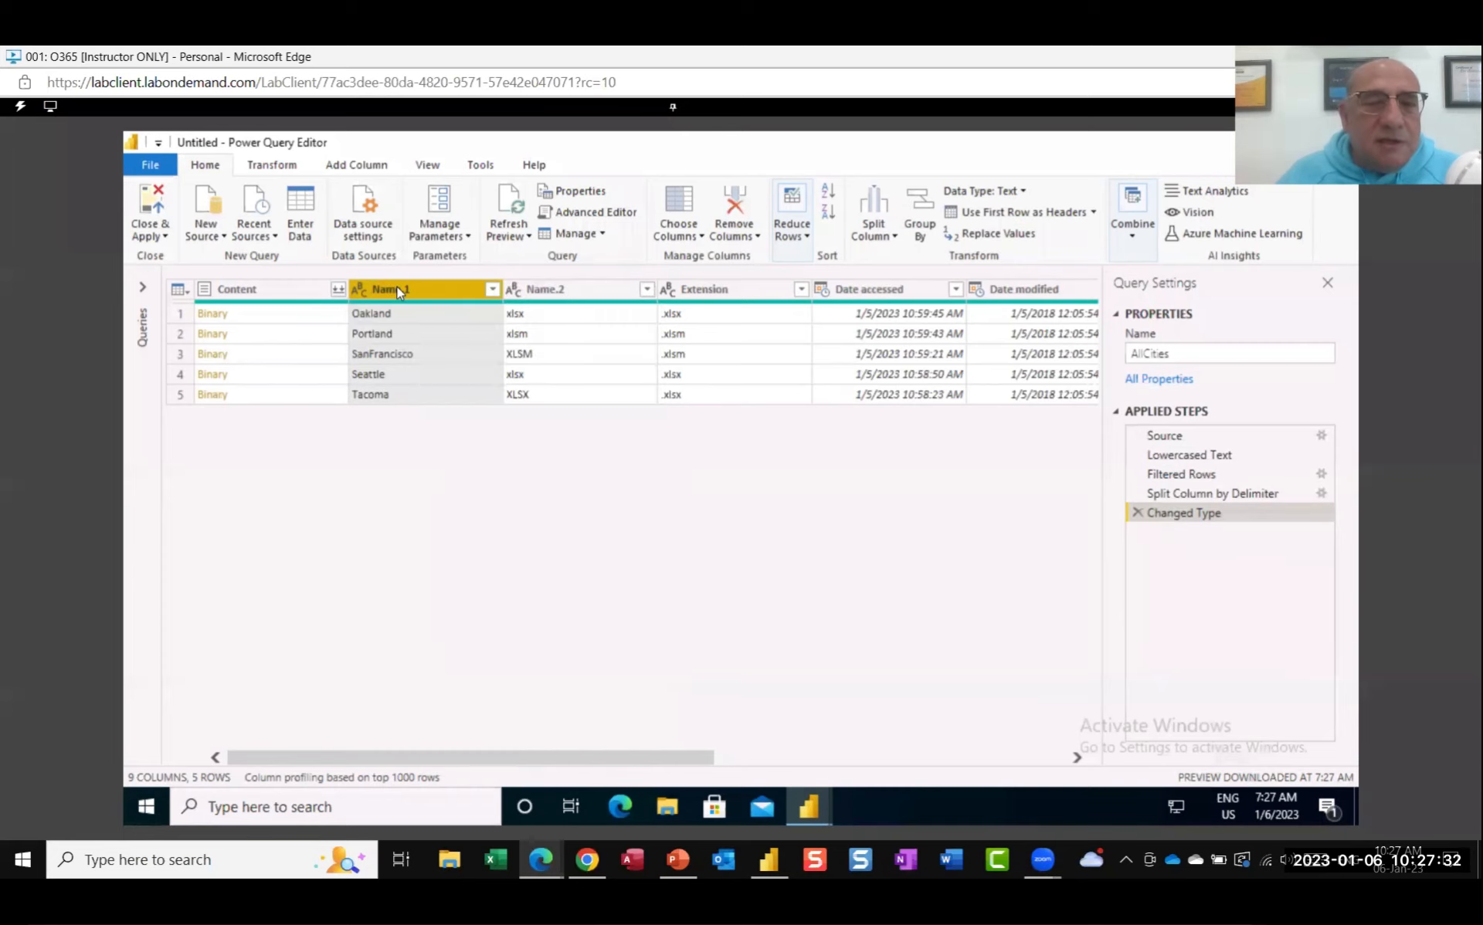
pyautogui.doubleClick(406, 287)
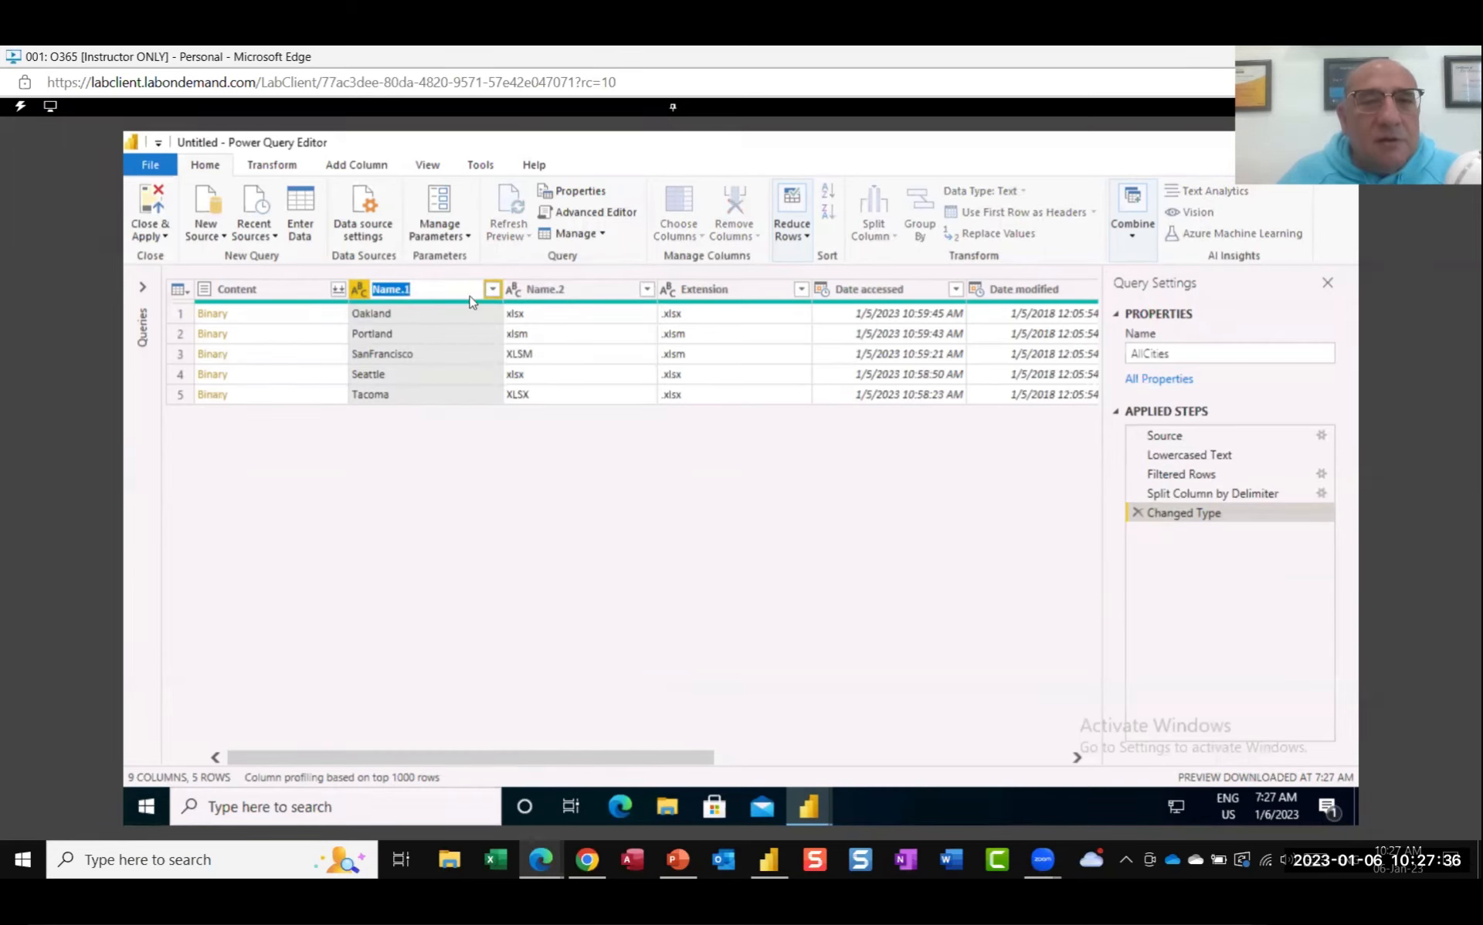
pyautogui.press('Escape')
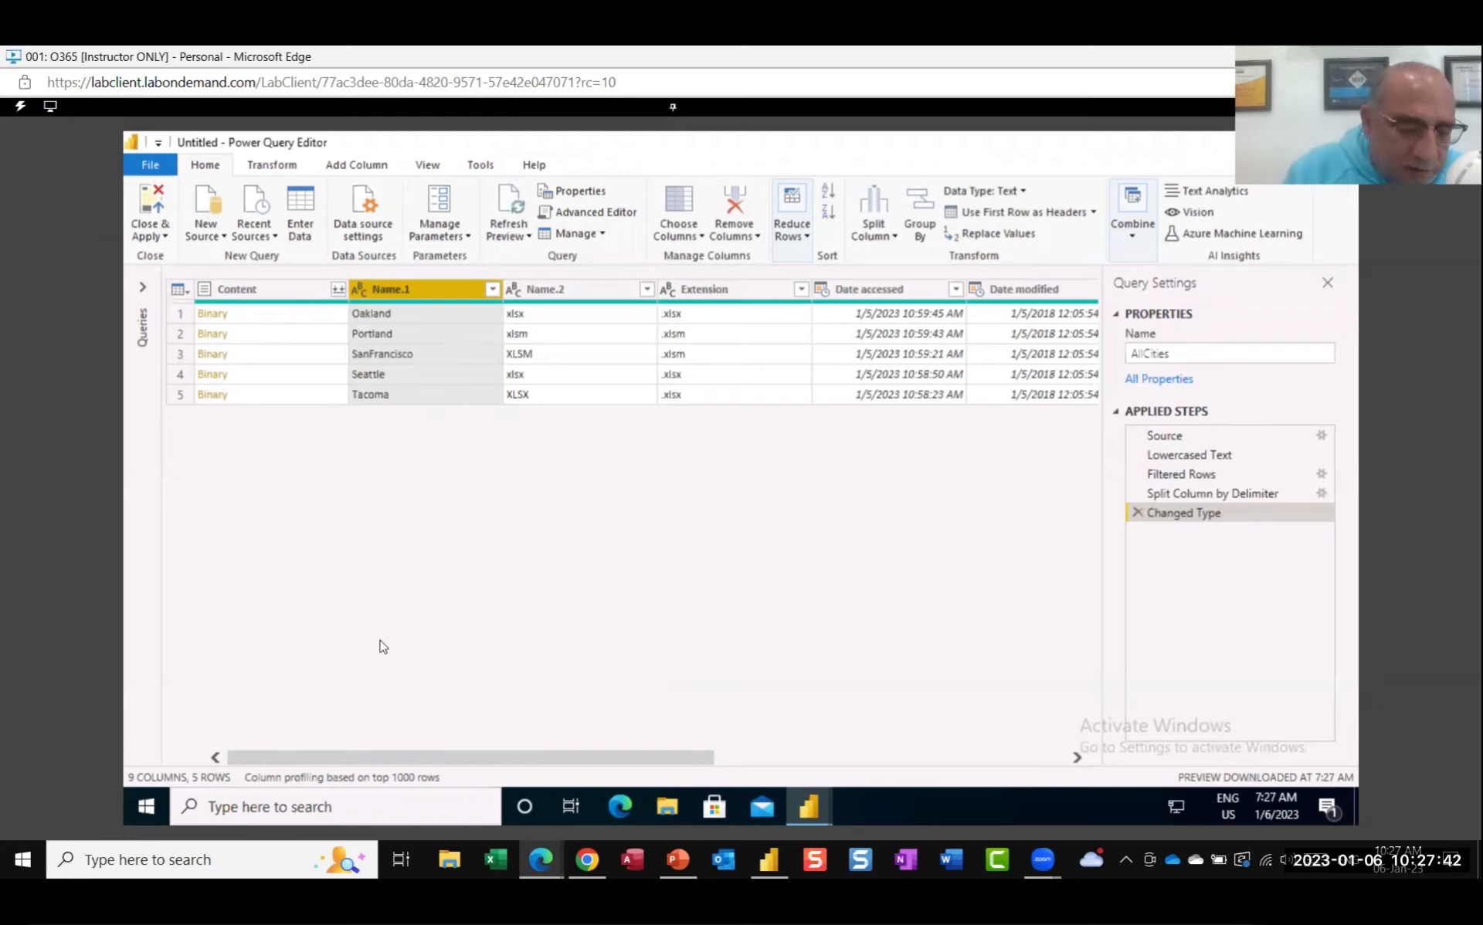
pyautogui.press('F2')
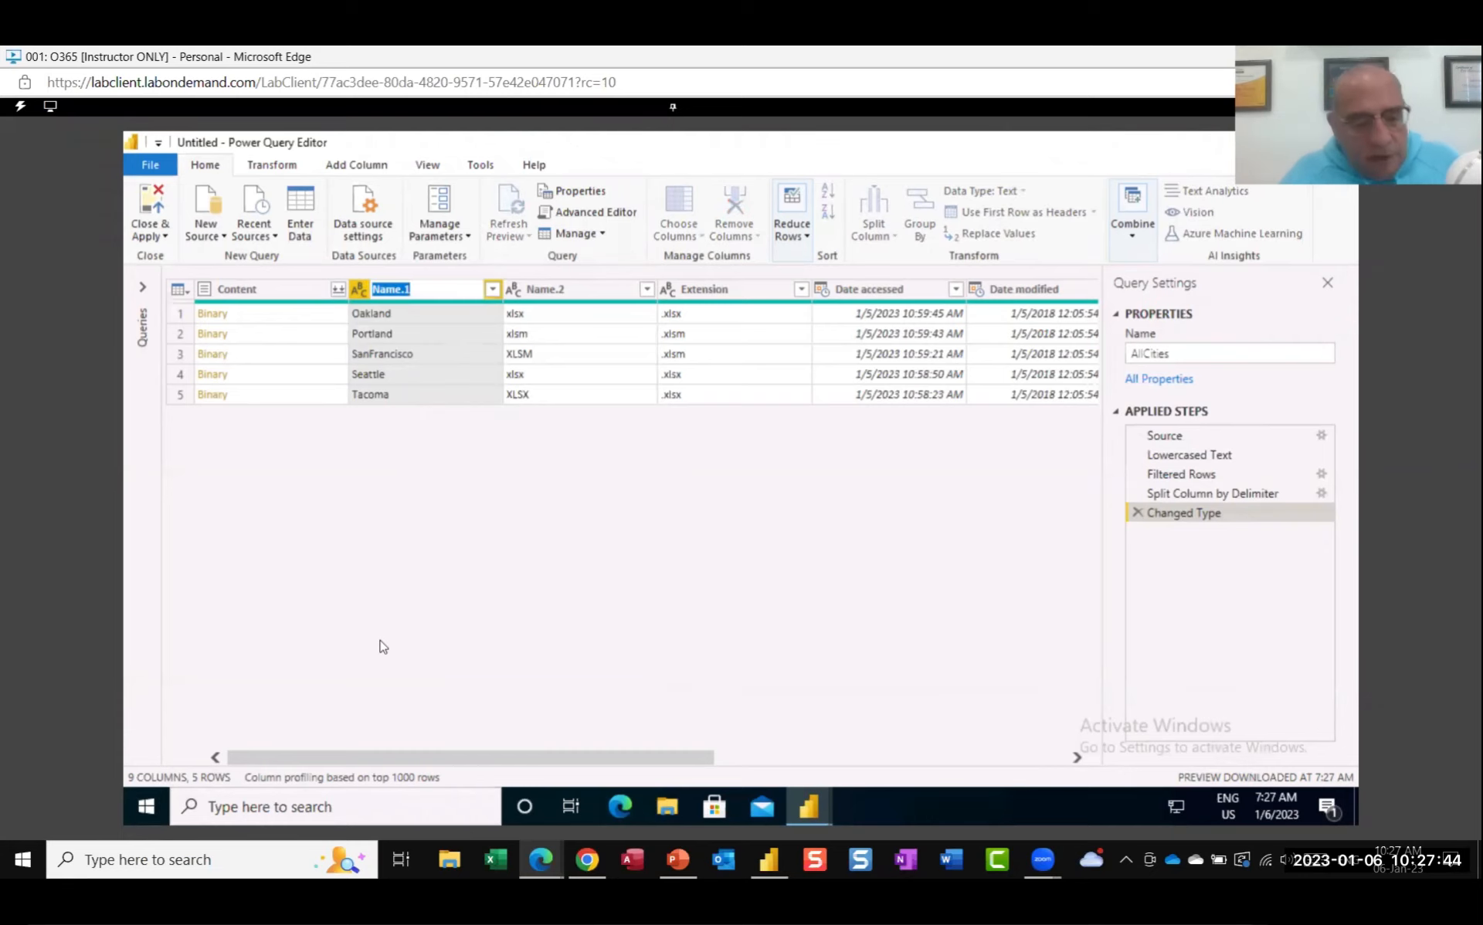
pyautogui.write('Ci')
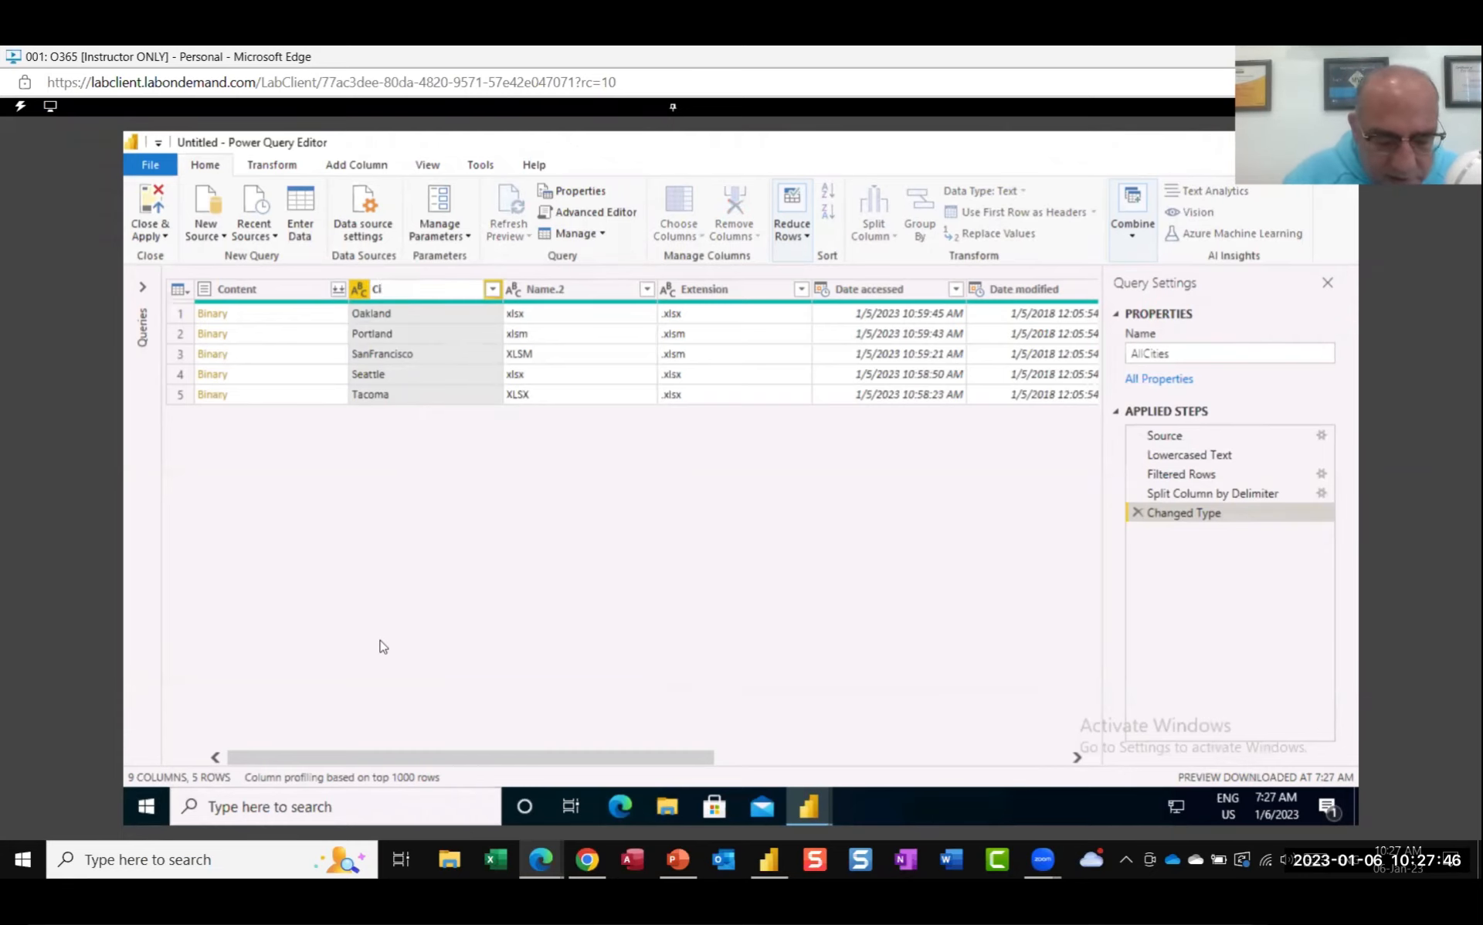
pyautogui.write('ty')
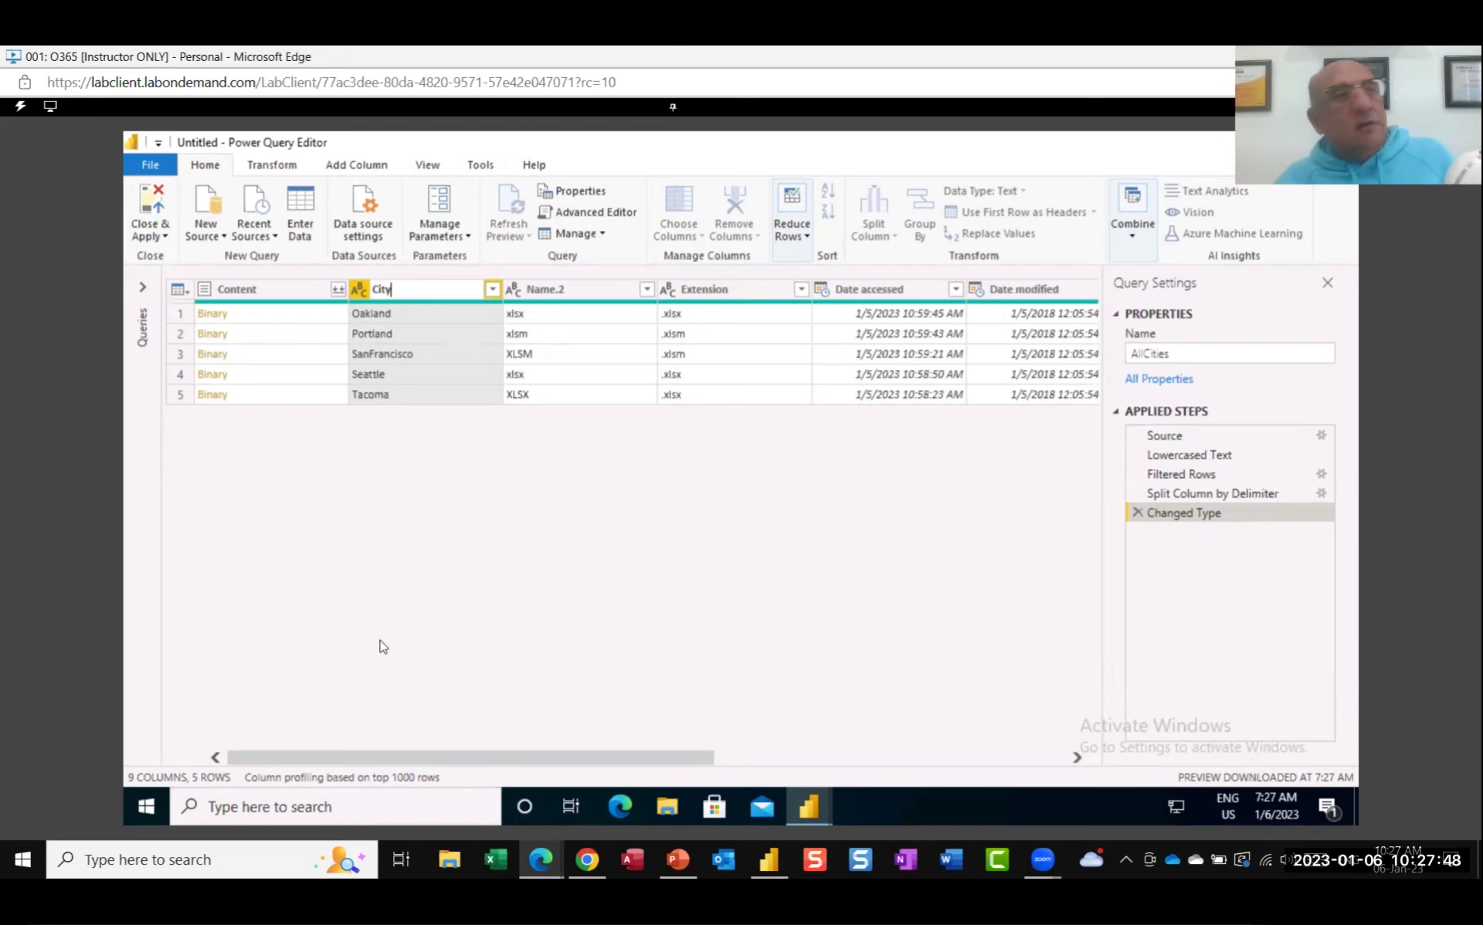
pyautogui.press('Return')
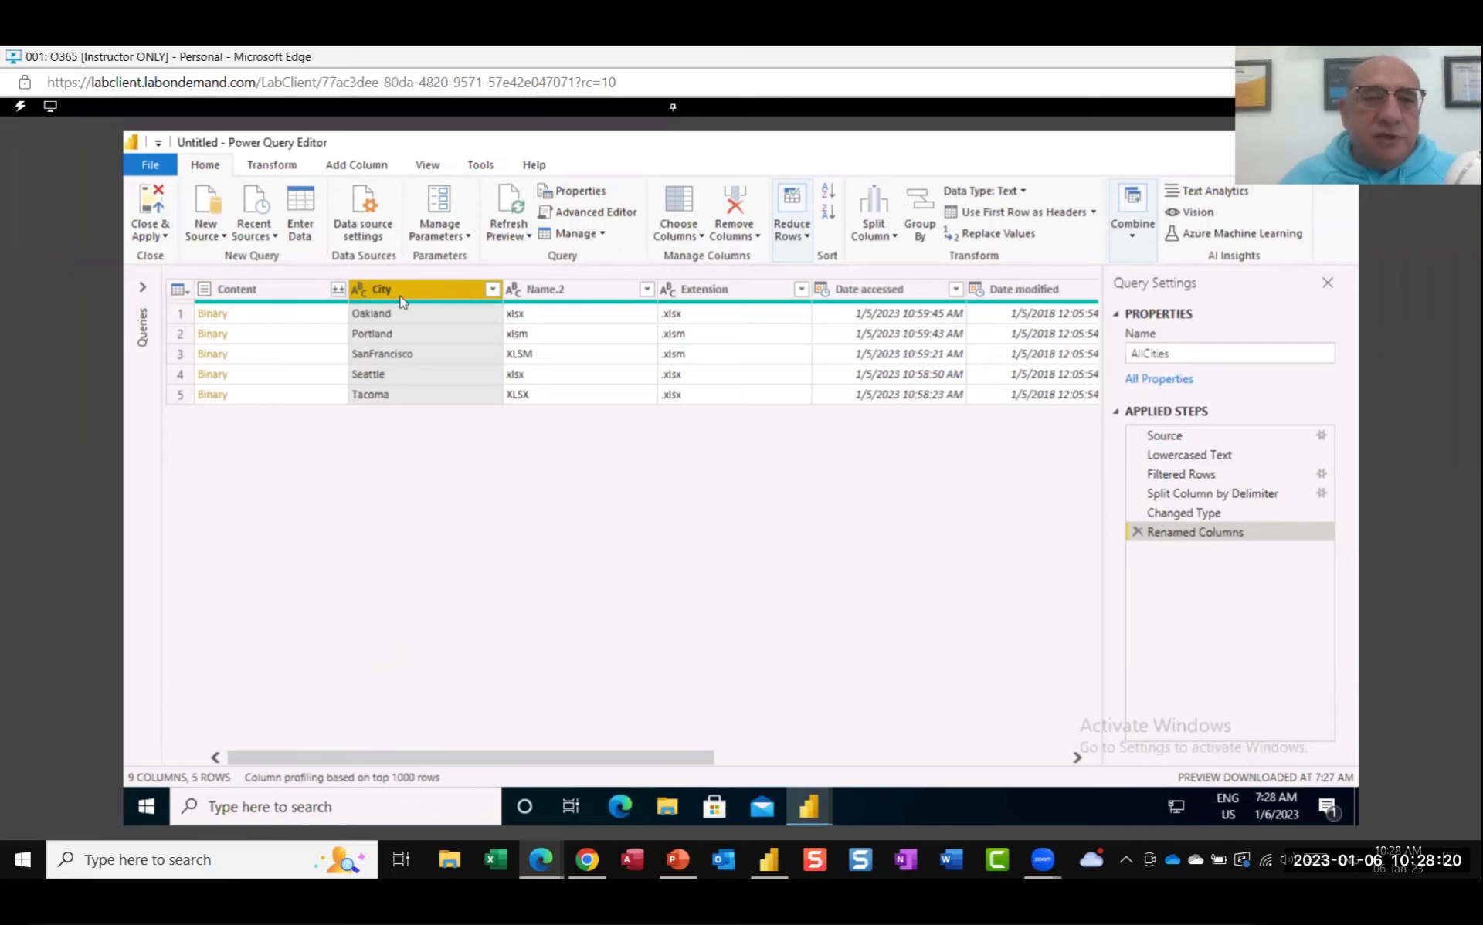
# Step: Remove all columns except Content and City, and preview the Portland row's binary content
pyautogui.click(292, 290)
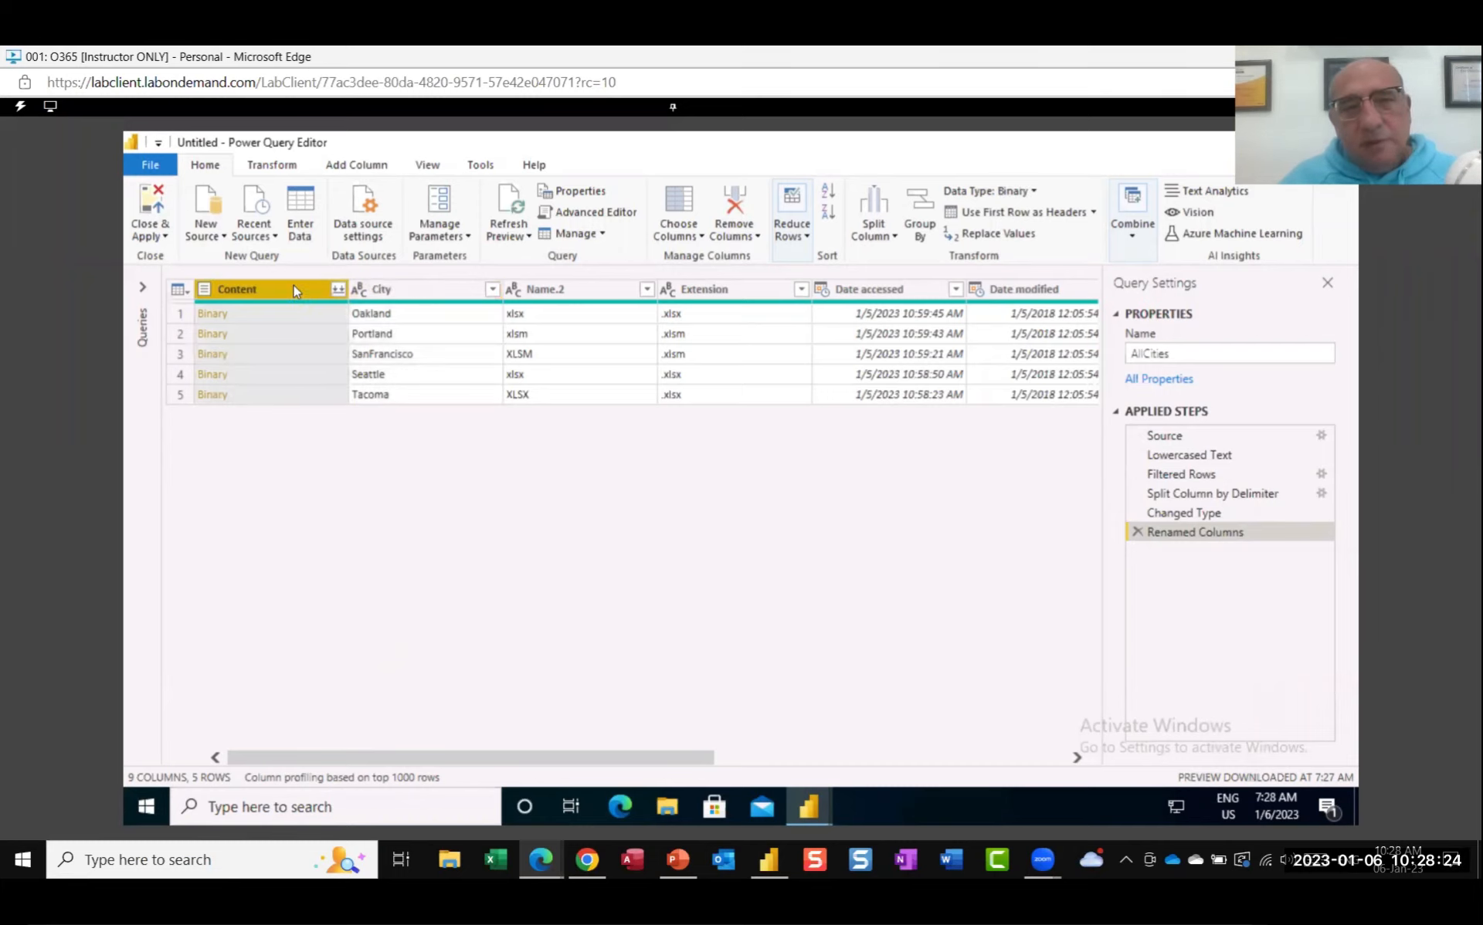
pyautogui.keyDown('ctrl'); pyautogui.click(421, 294); pyautogui.keyUp('ctrl')
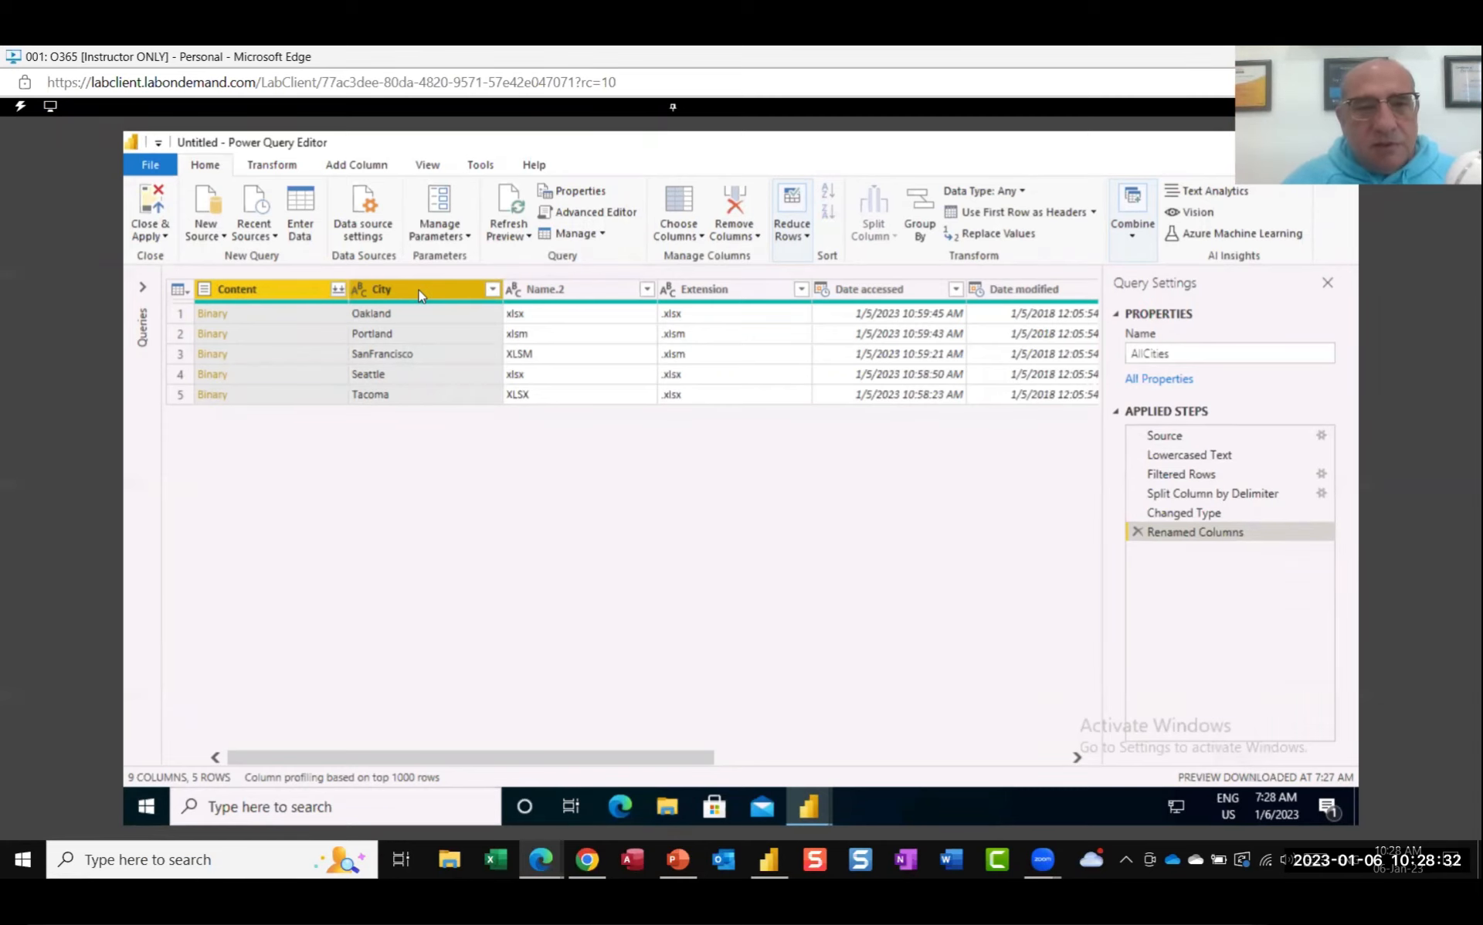
pyautogui.rightClick(420, 294)
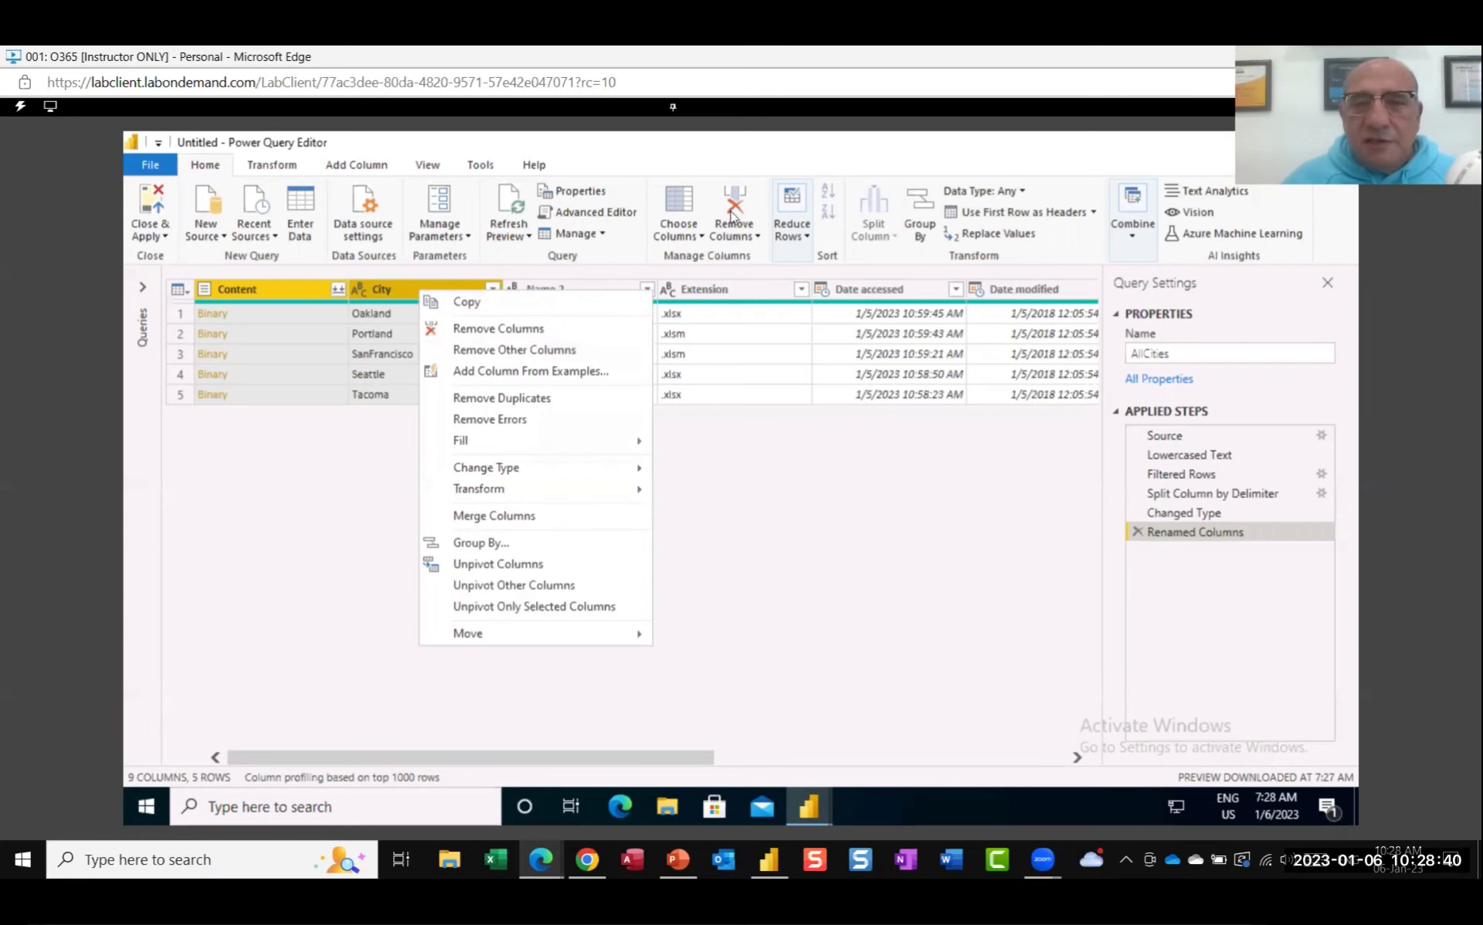
pyautogui.click(759, 237)
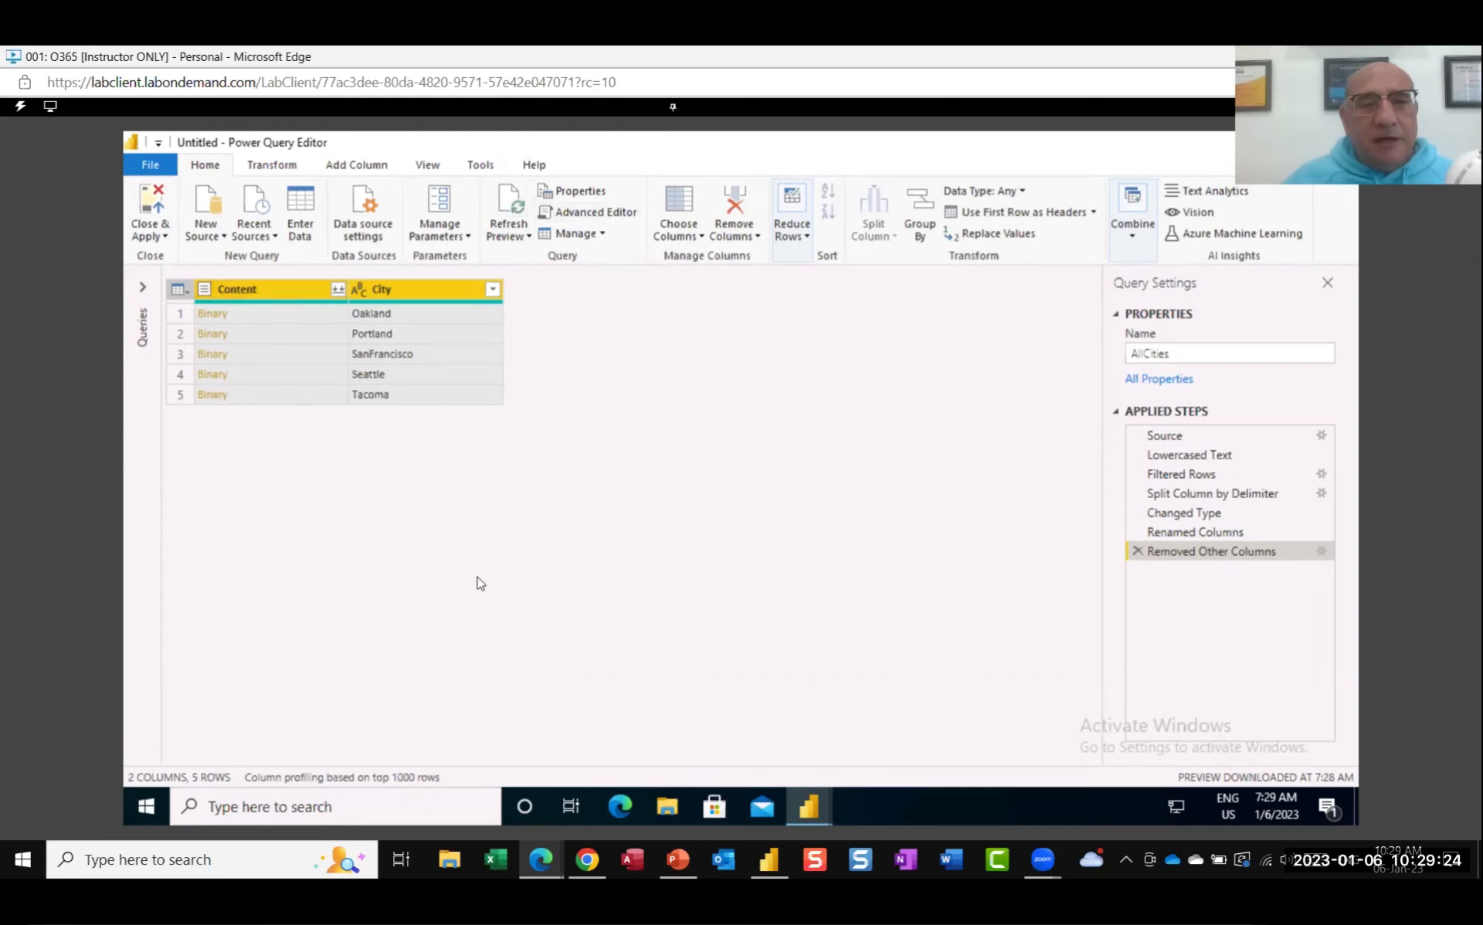
pyautogui.click(299, 335)
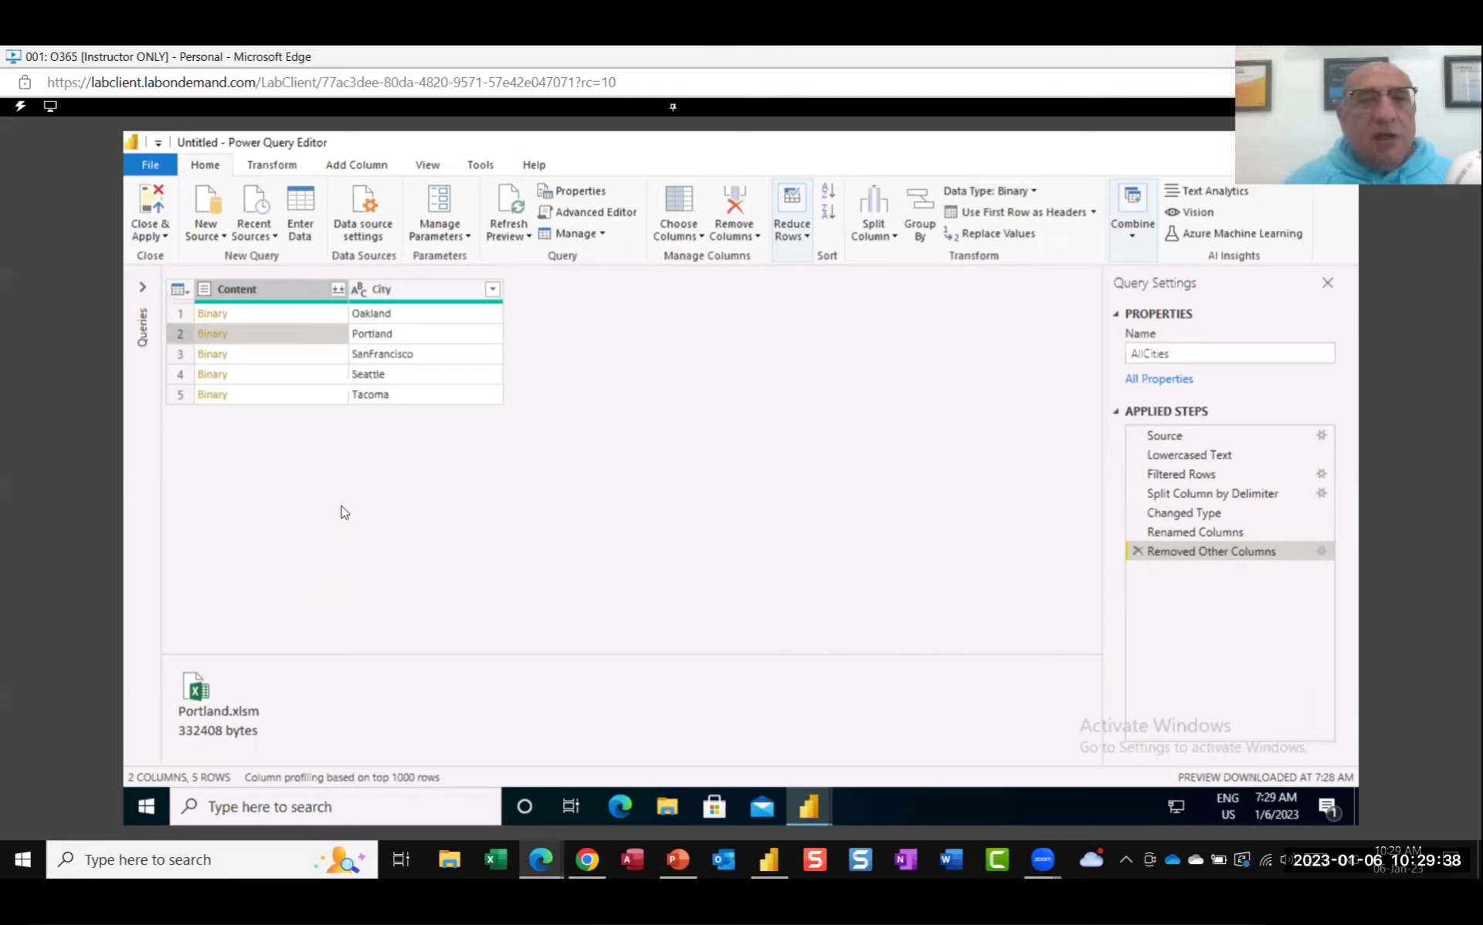
# Step: Start a new custom column in the AllCities query and name it GetExcelObjects
pyautogui.click(421, 300)
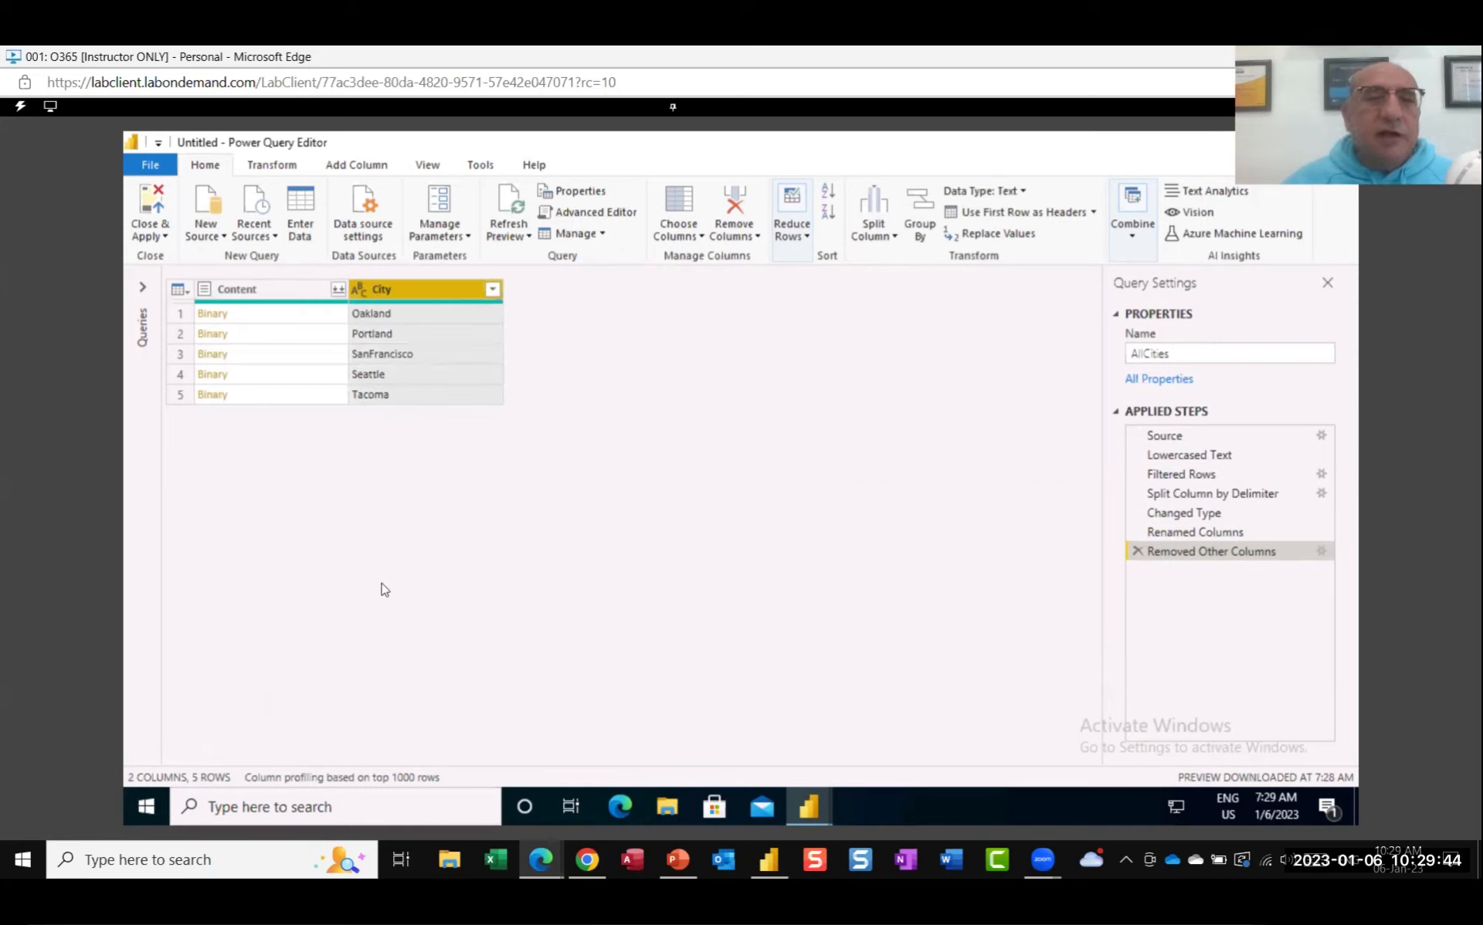
pyautogui.click(371, 166)
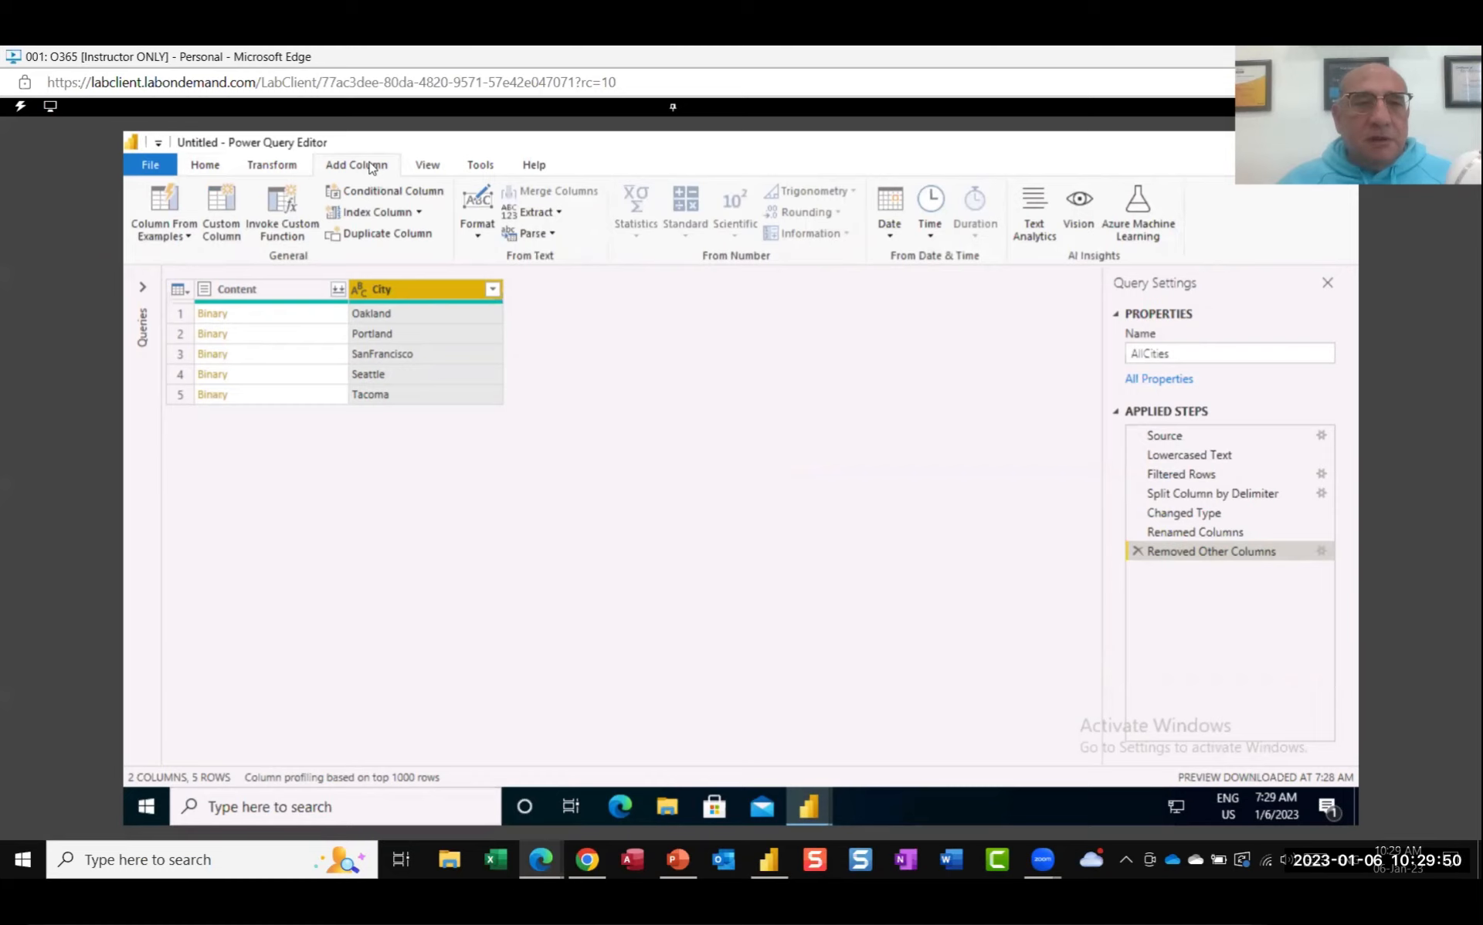
pyautogui.click(215, 204)
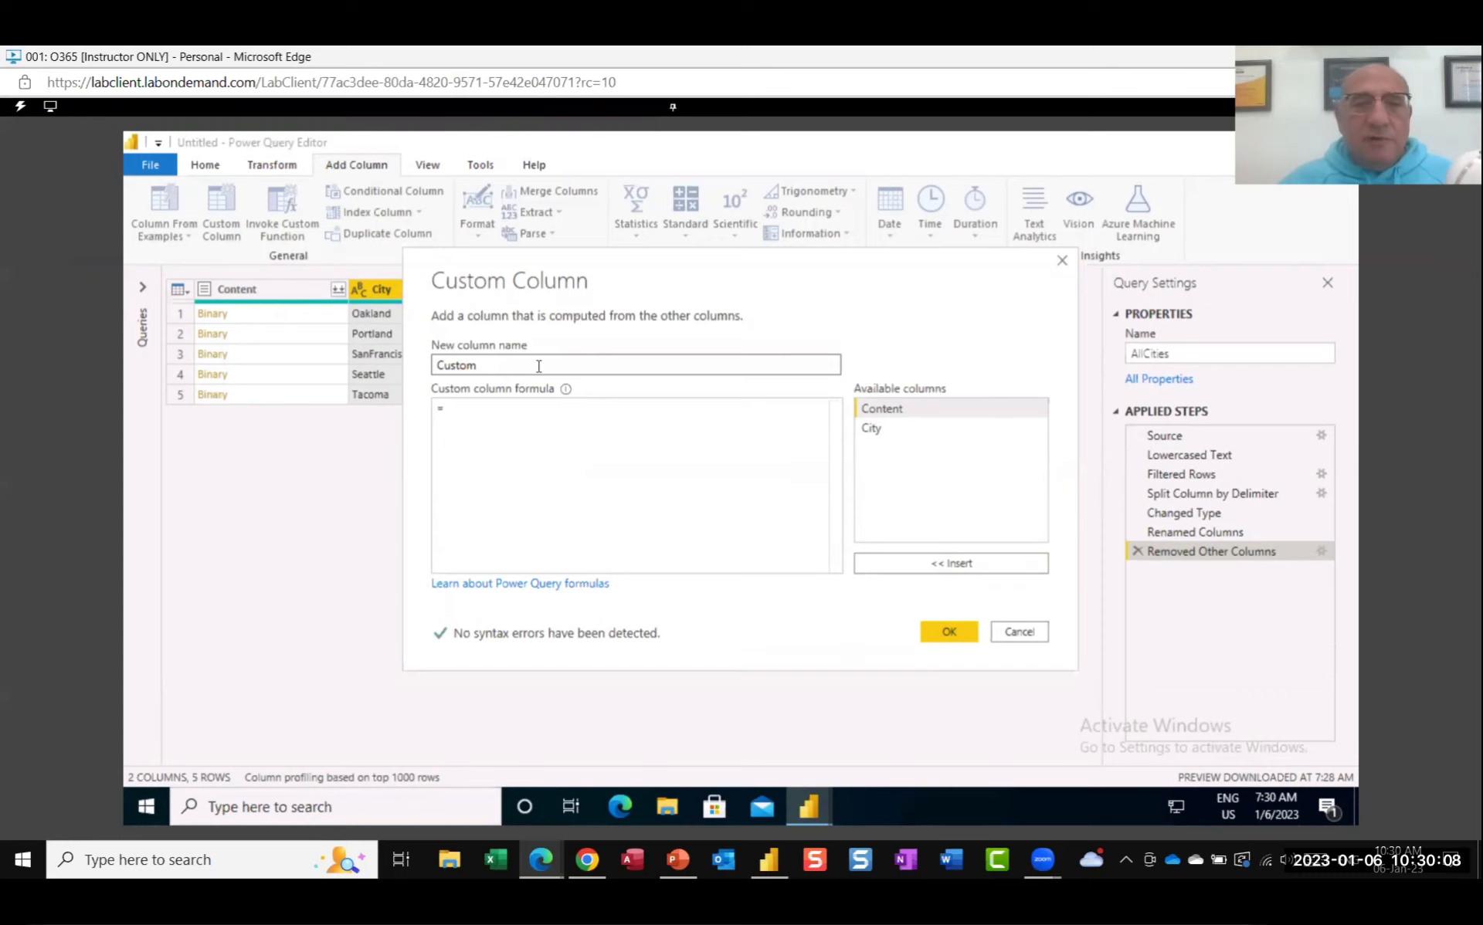
pyautogui.moveTo(480, 362); pyautogui.dragTo(379, 367)
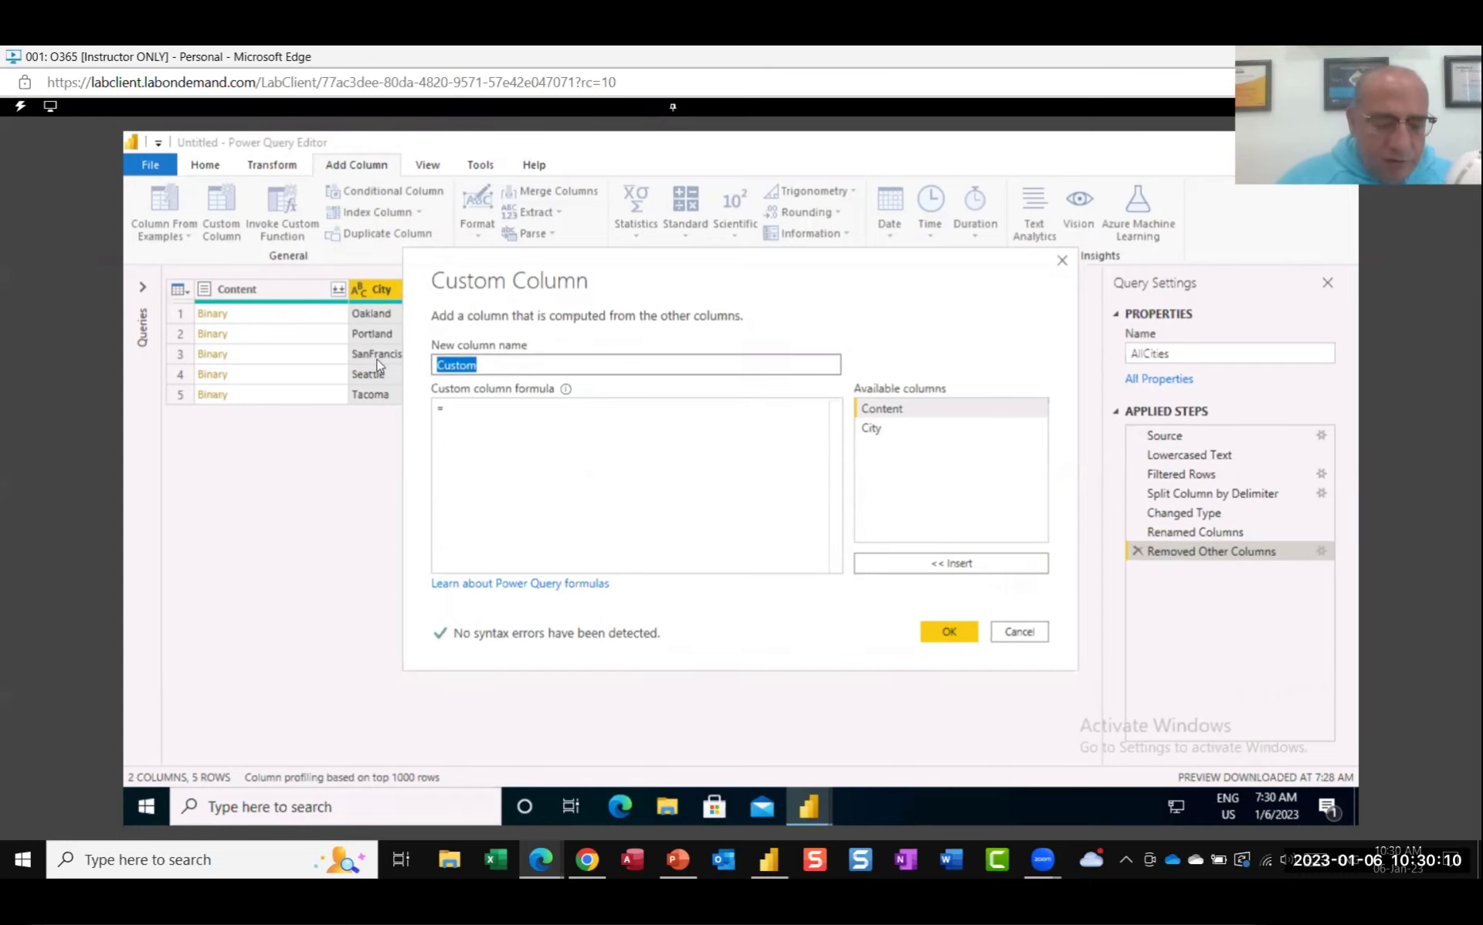
pyautogui.write('GetE')
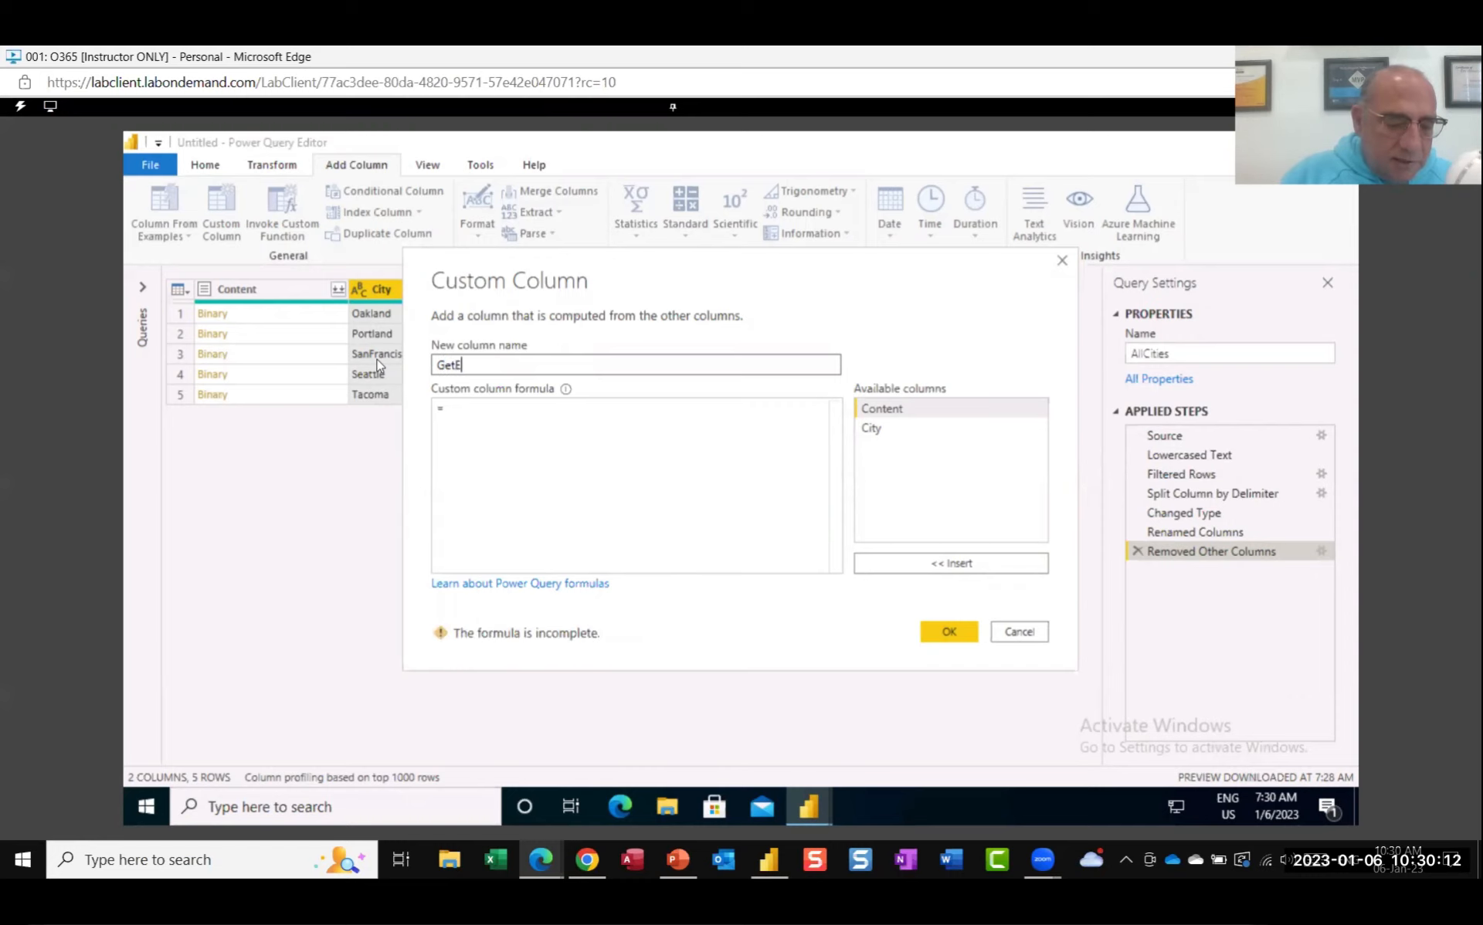
pyautogui.write('xcelO')
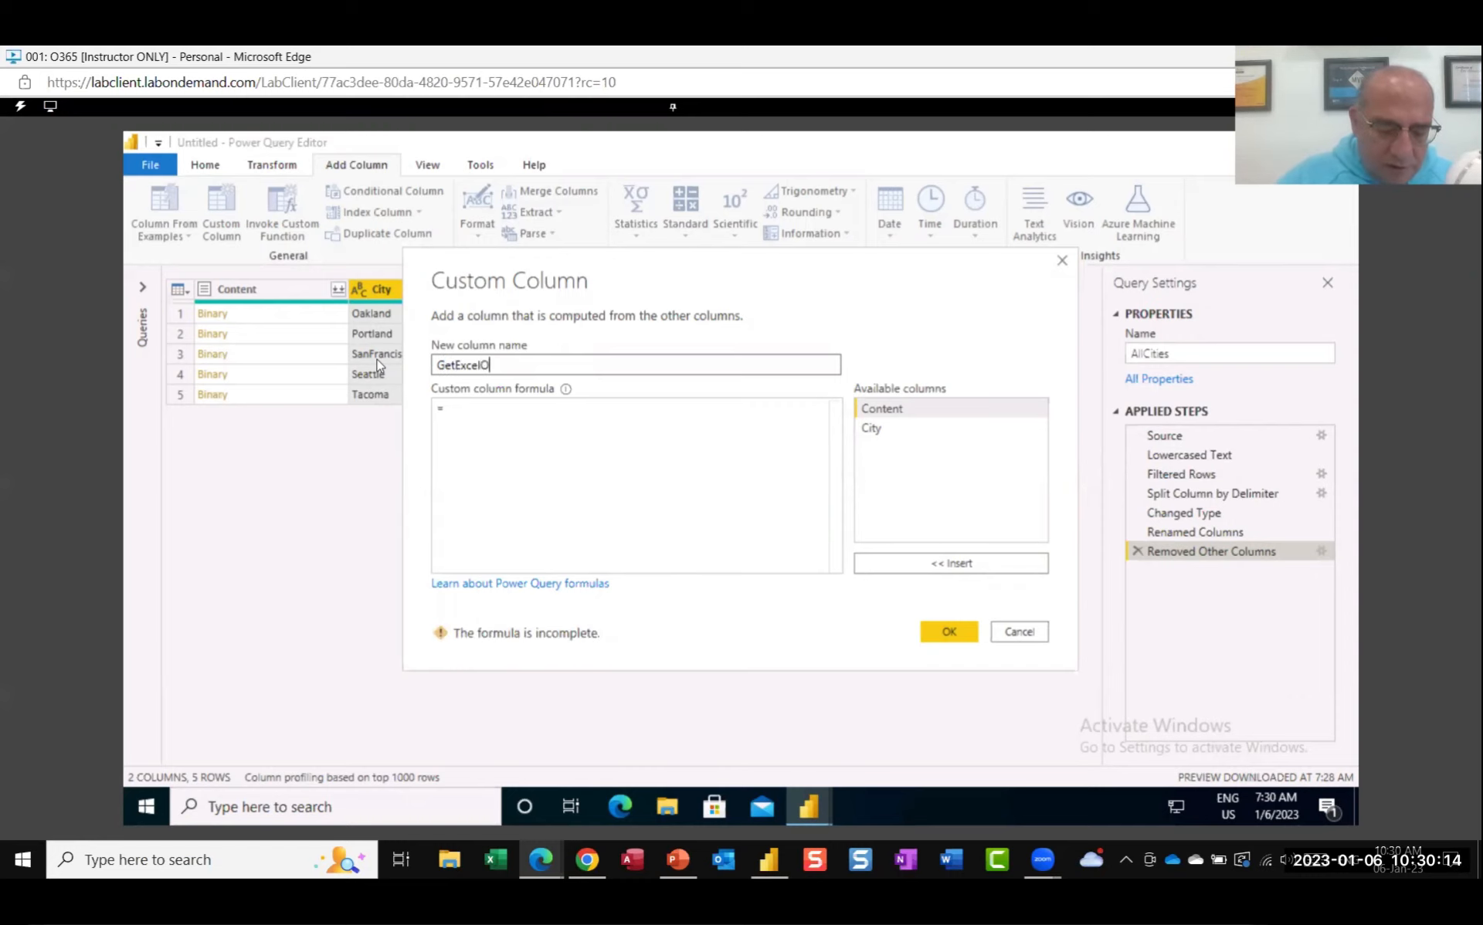
pyautogui.write('bjects')
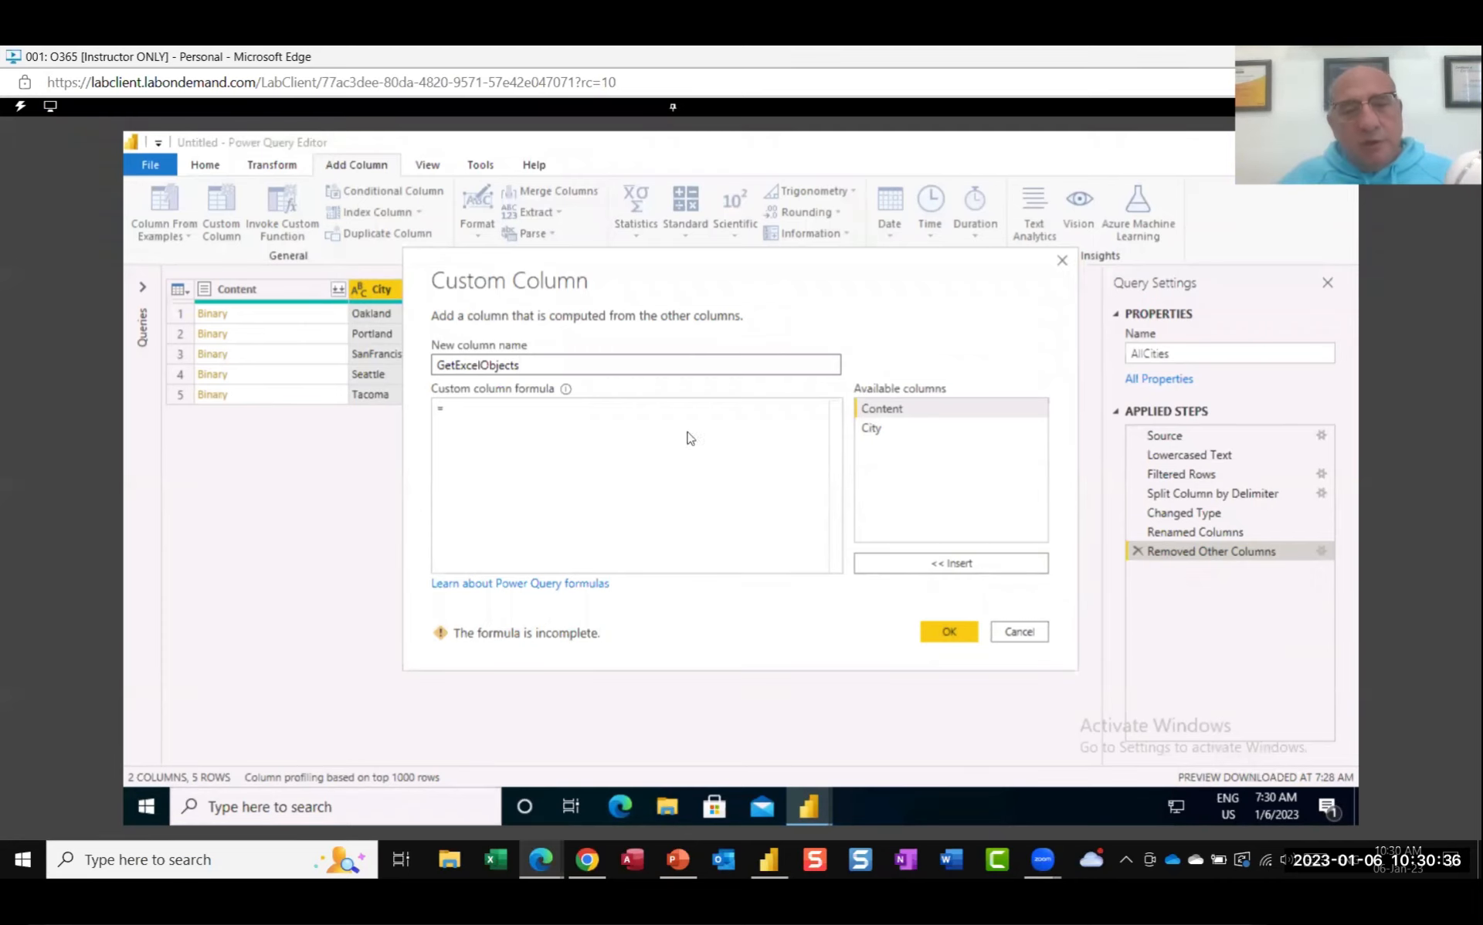
# Step: Define the custom column with the formula Excel.Workbook([Content],true) and add it to the query
pyautogui.click(459, 409)
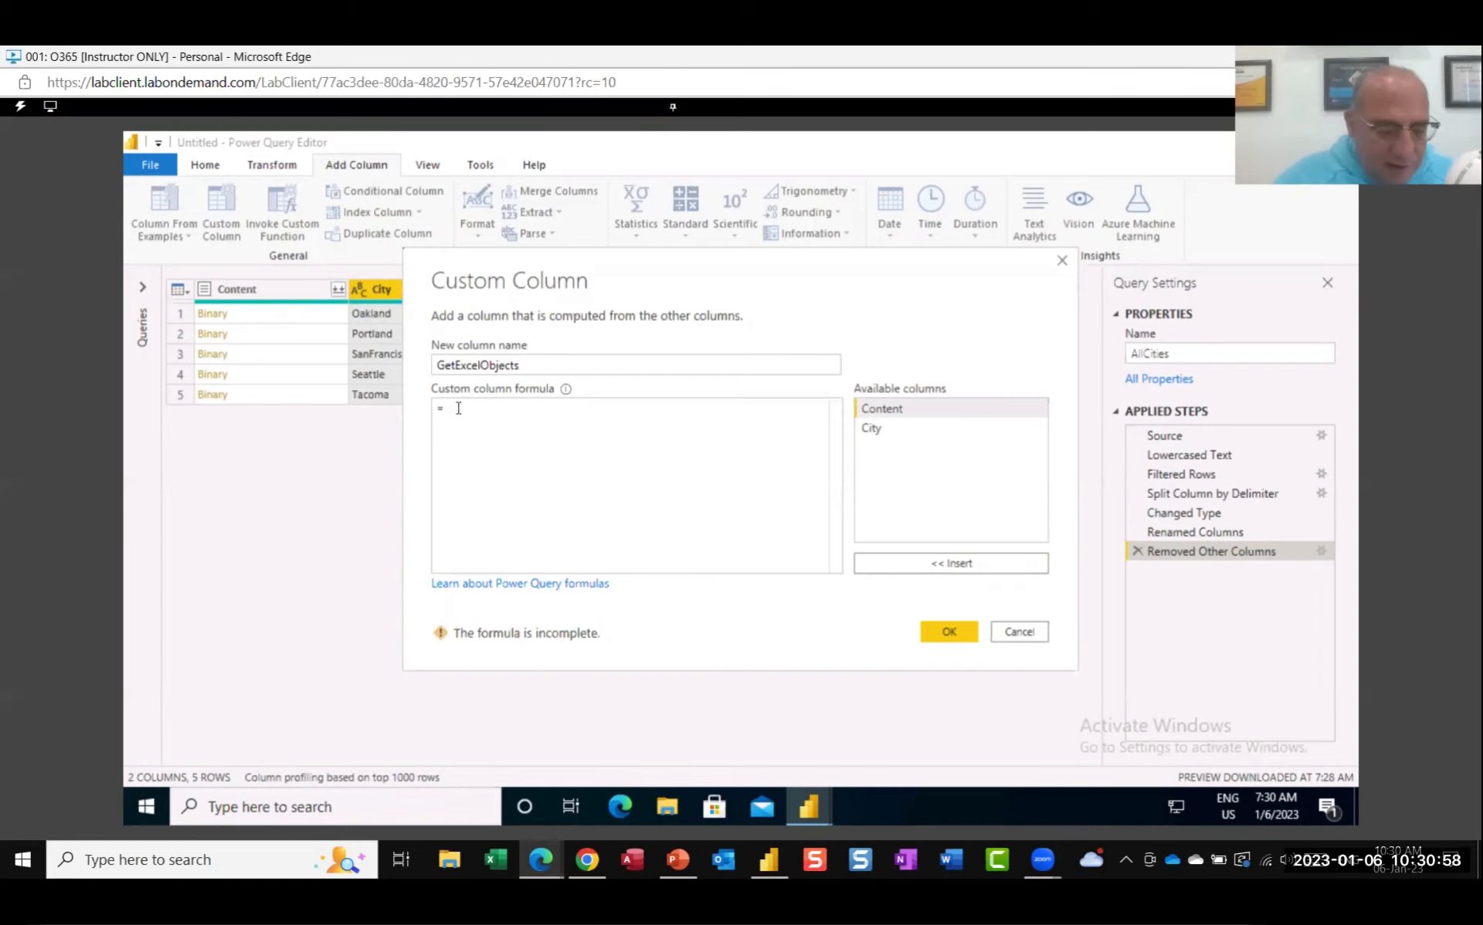
pyautogui.write('Exce')
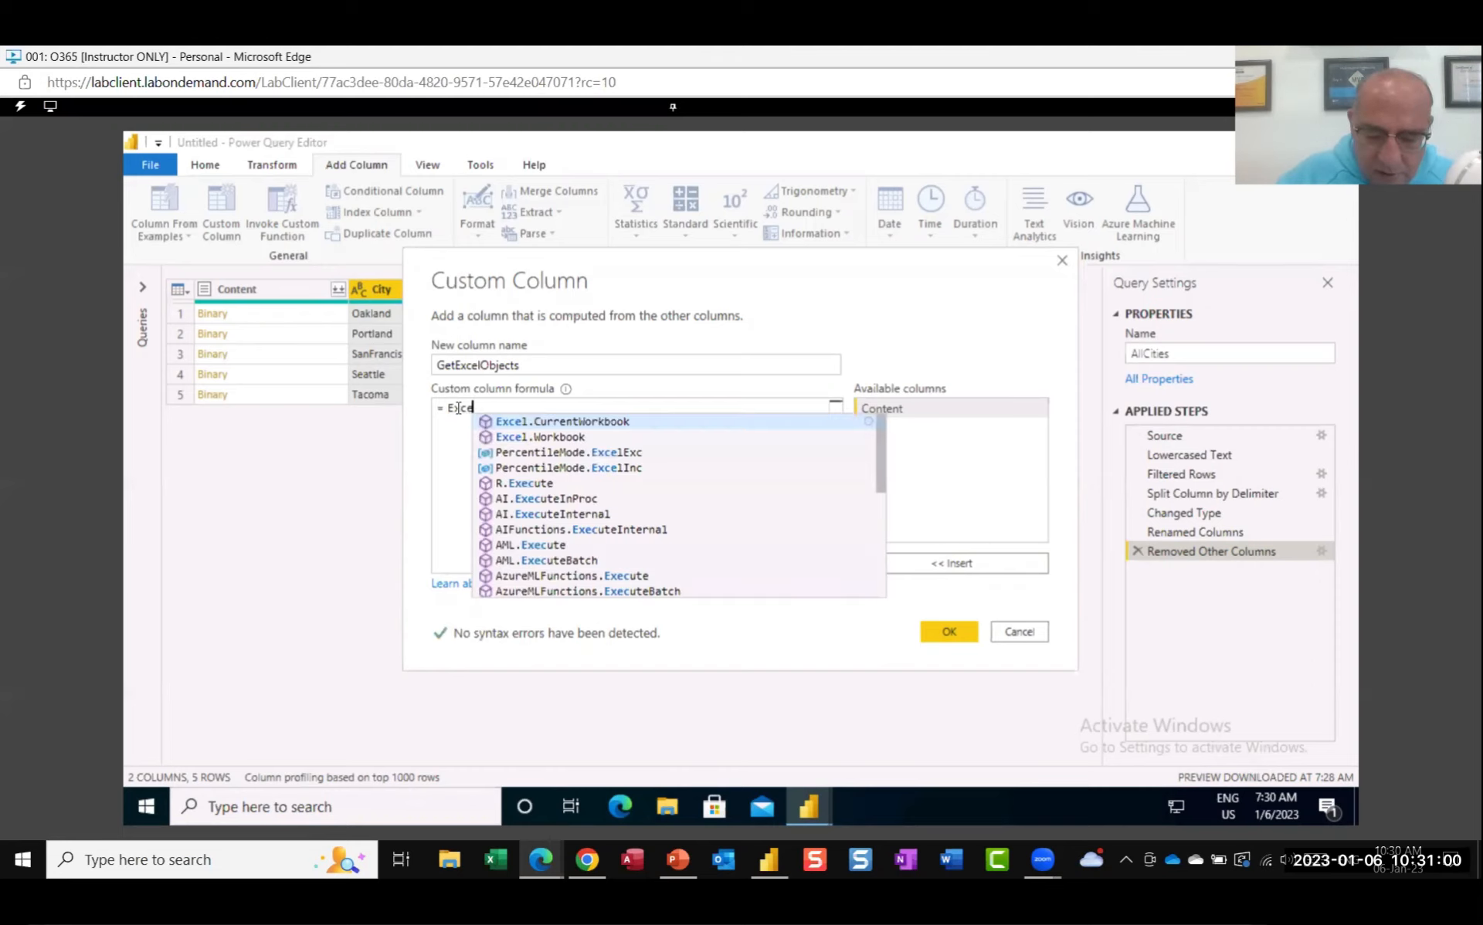
pyautogui.write('l.Wo')
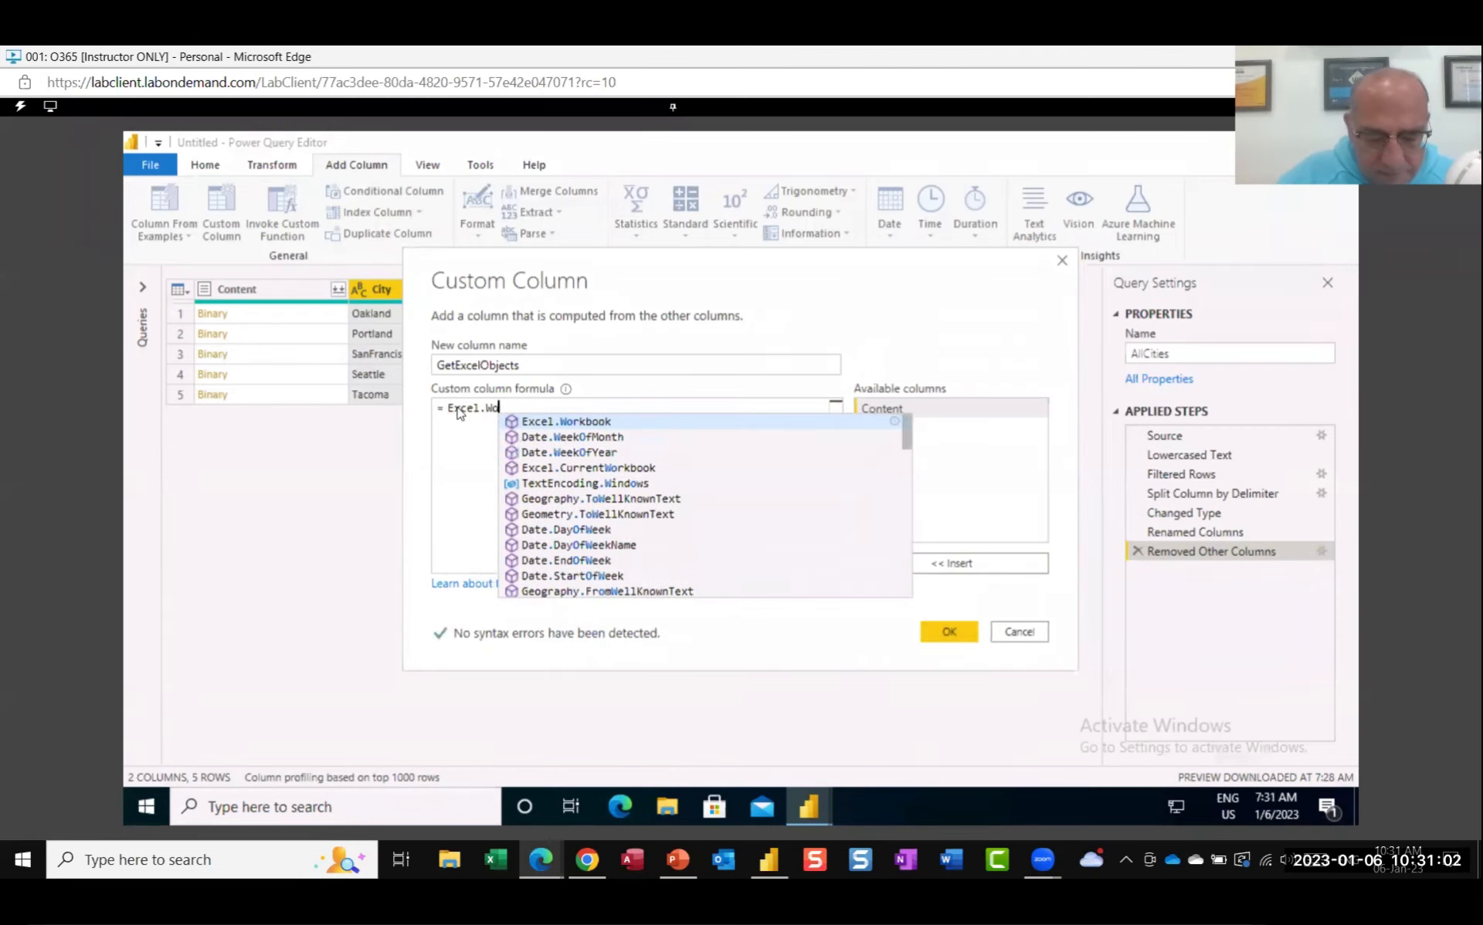
pyautogui.write('rkbook(')
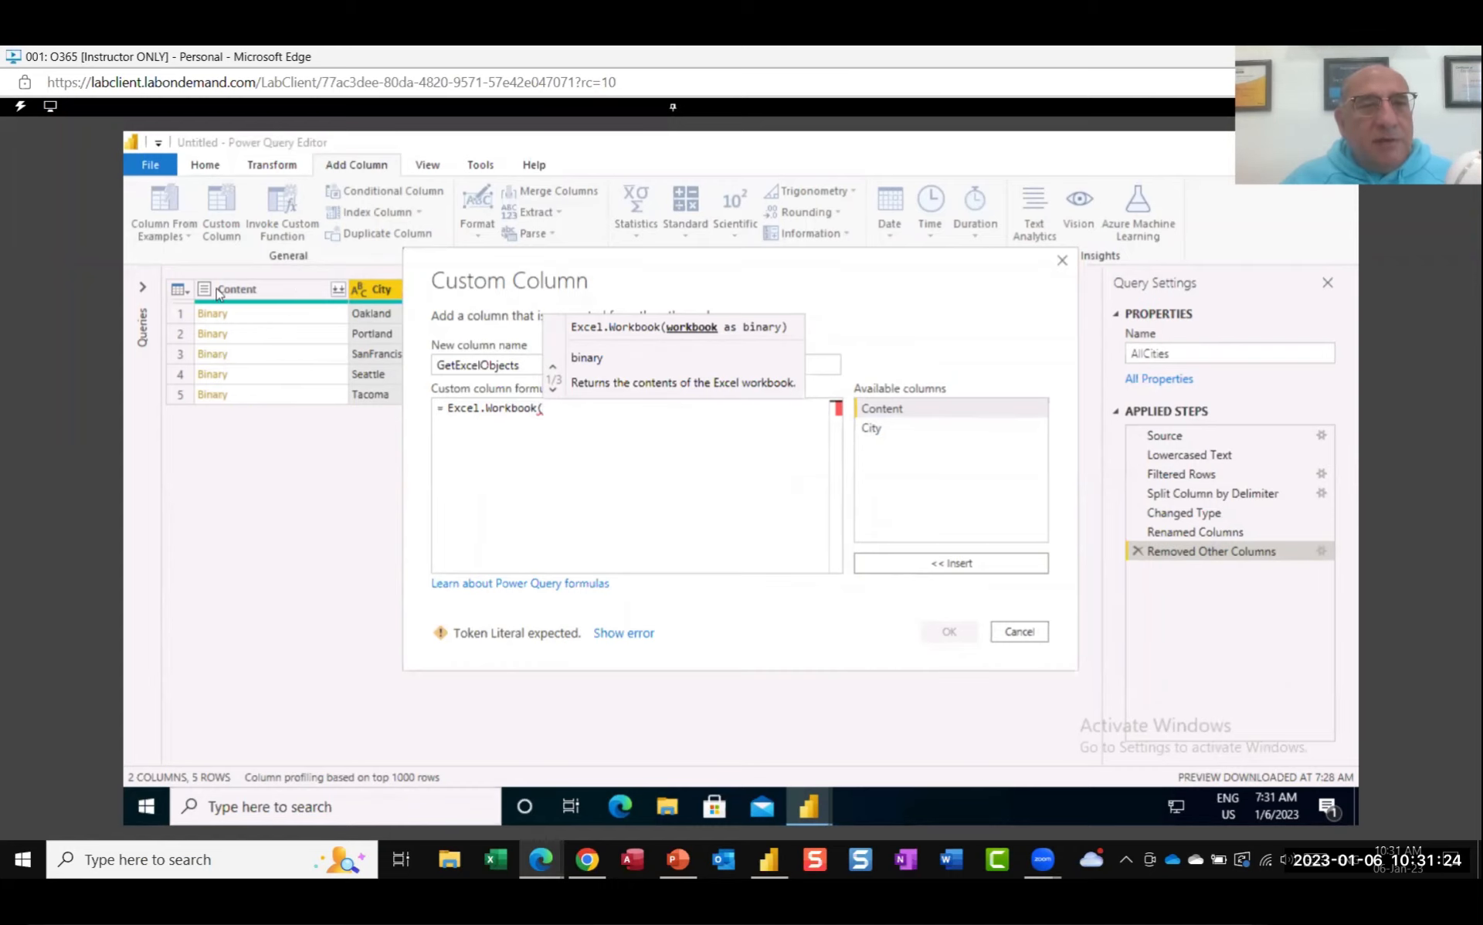
pyautogui.doubleClick(883, 410)
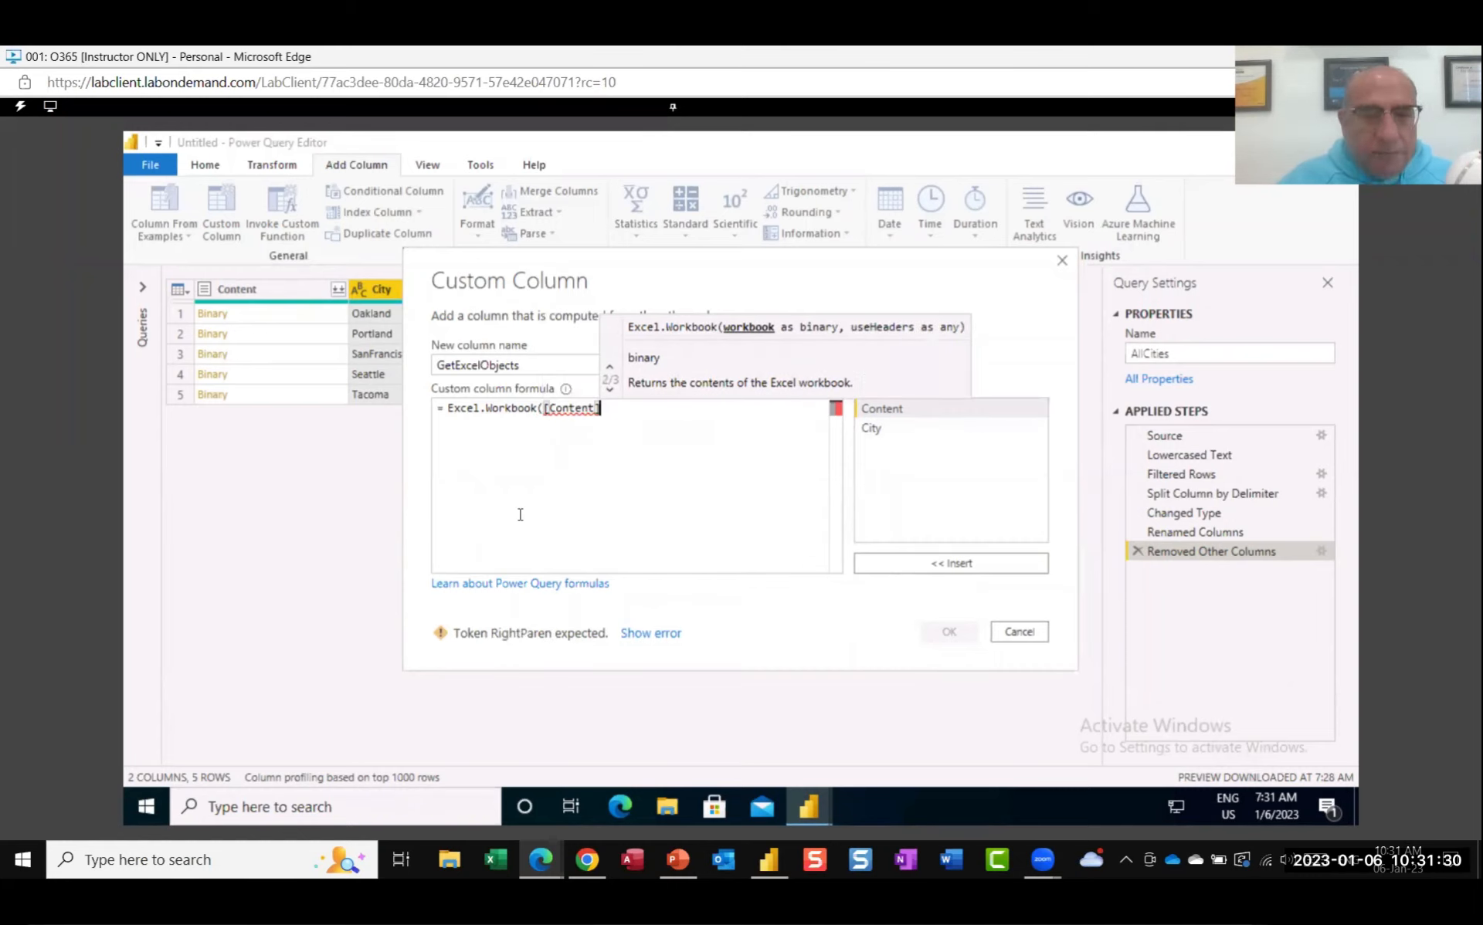
pyautogui.write(',')
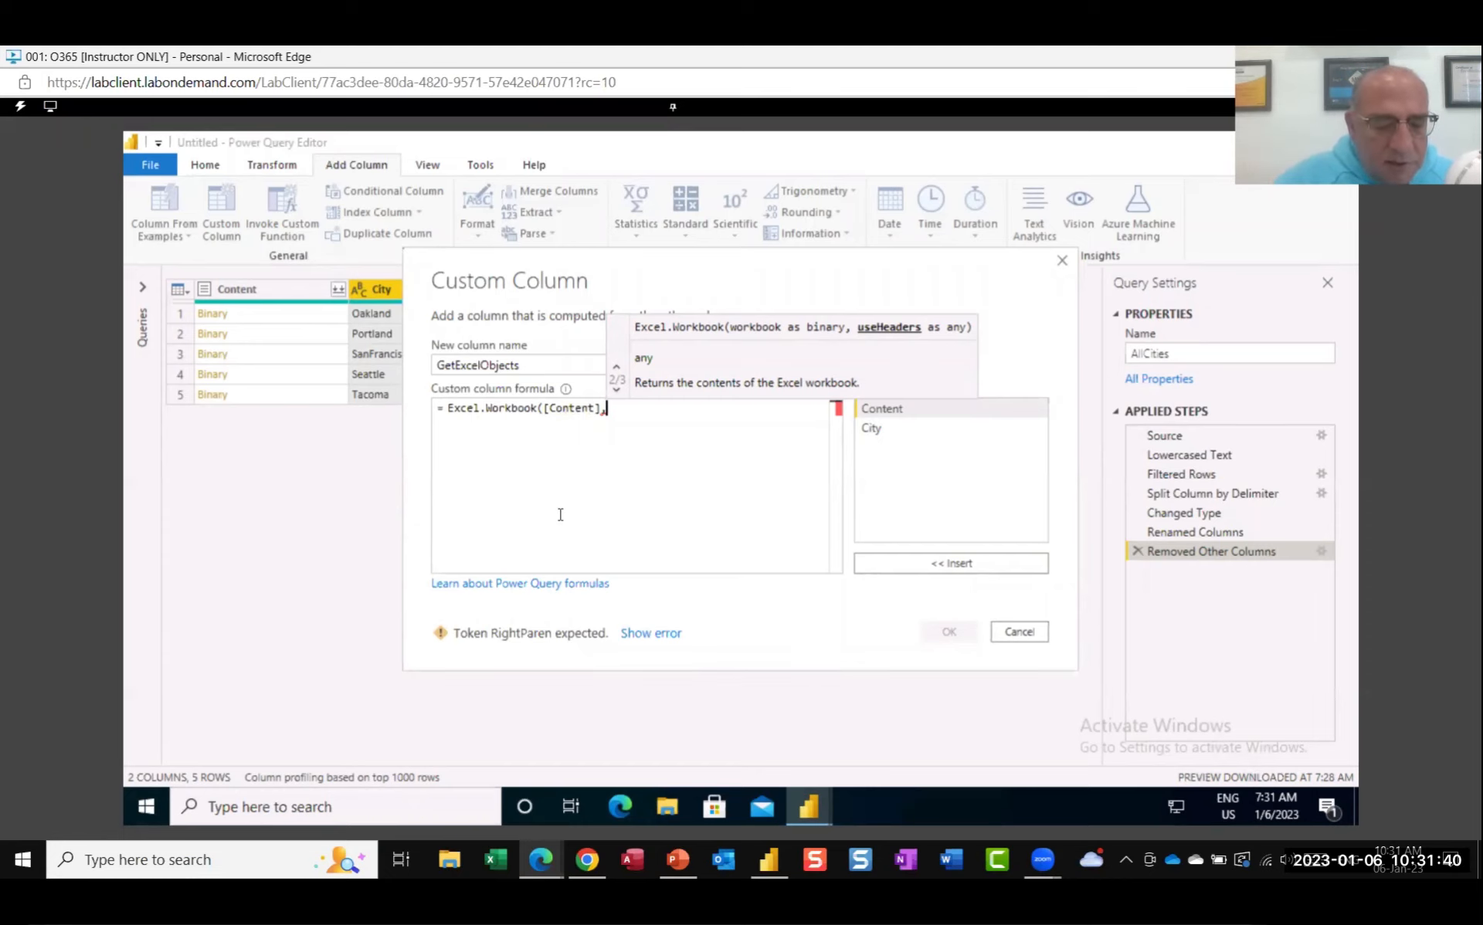
pyautogui.write('true')
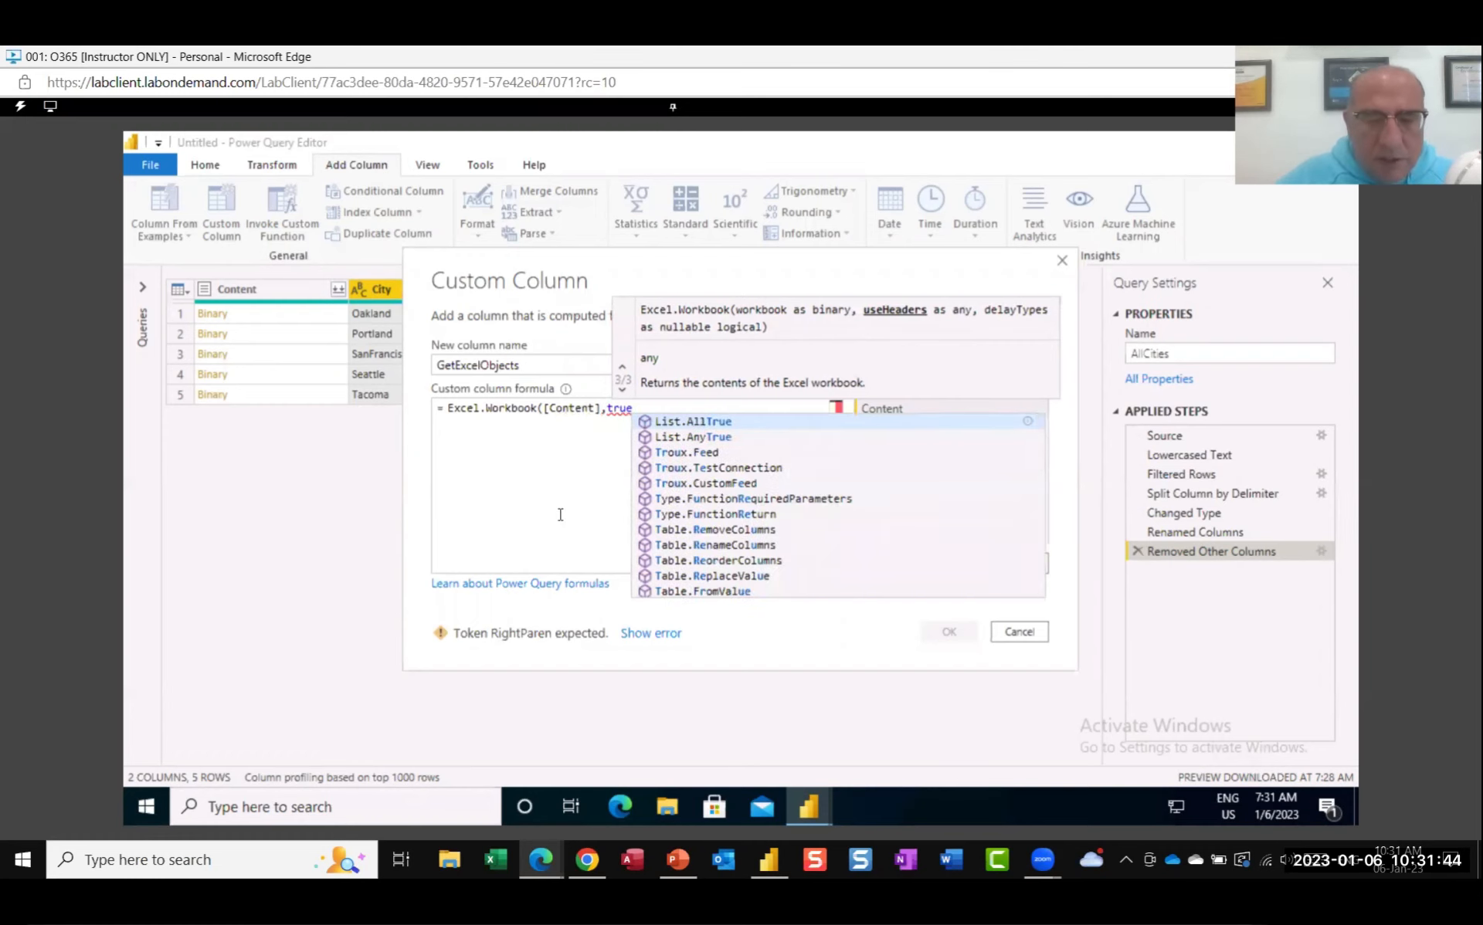
pyautogui.write(')')
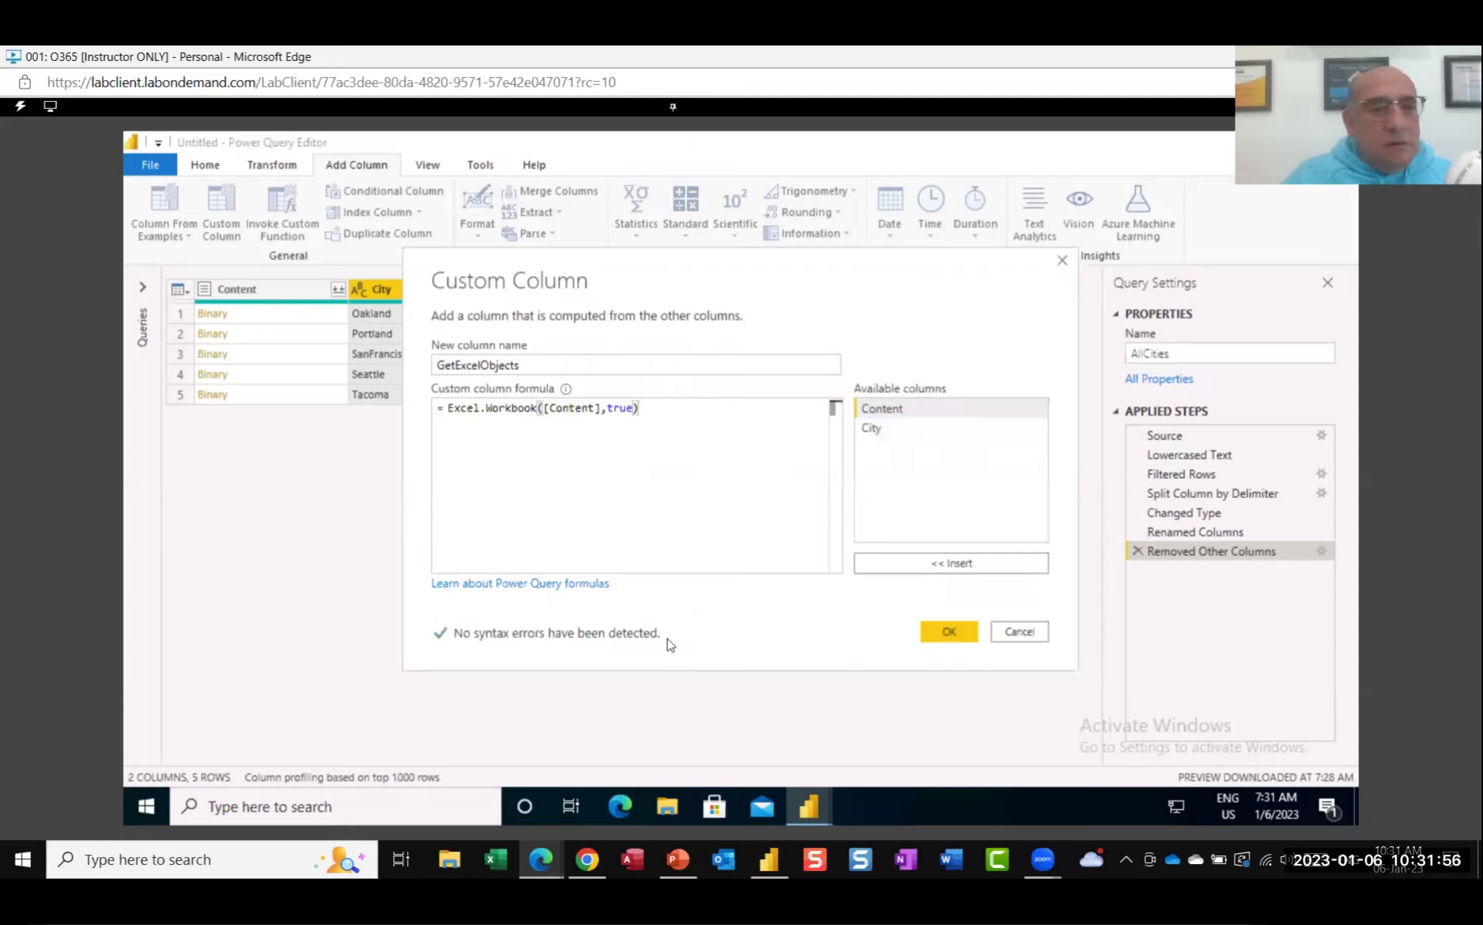
pyautogui.click(949, 631)
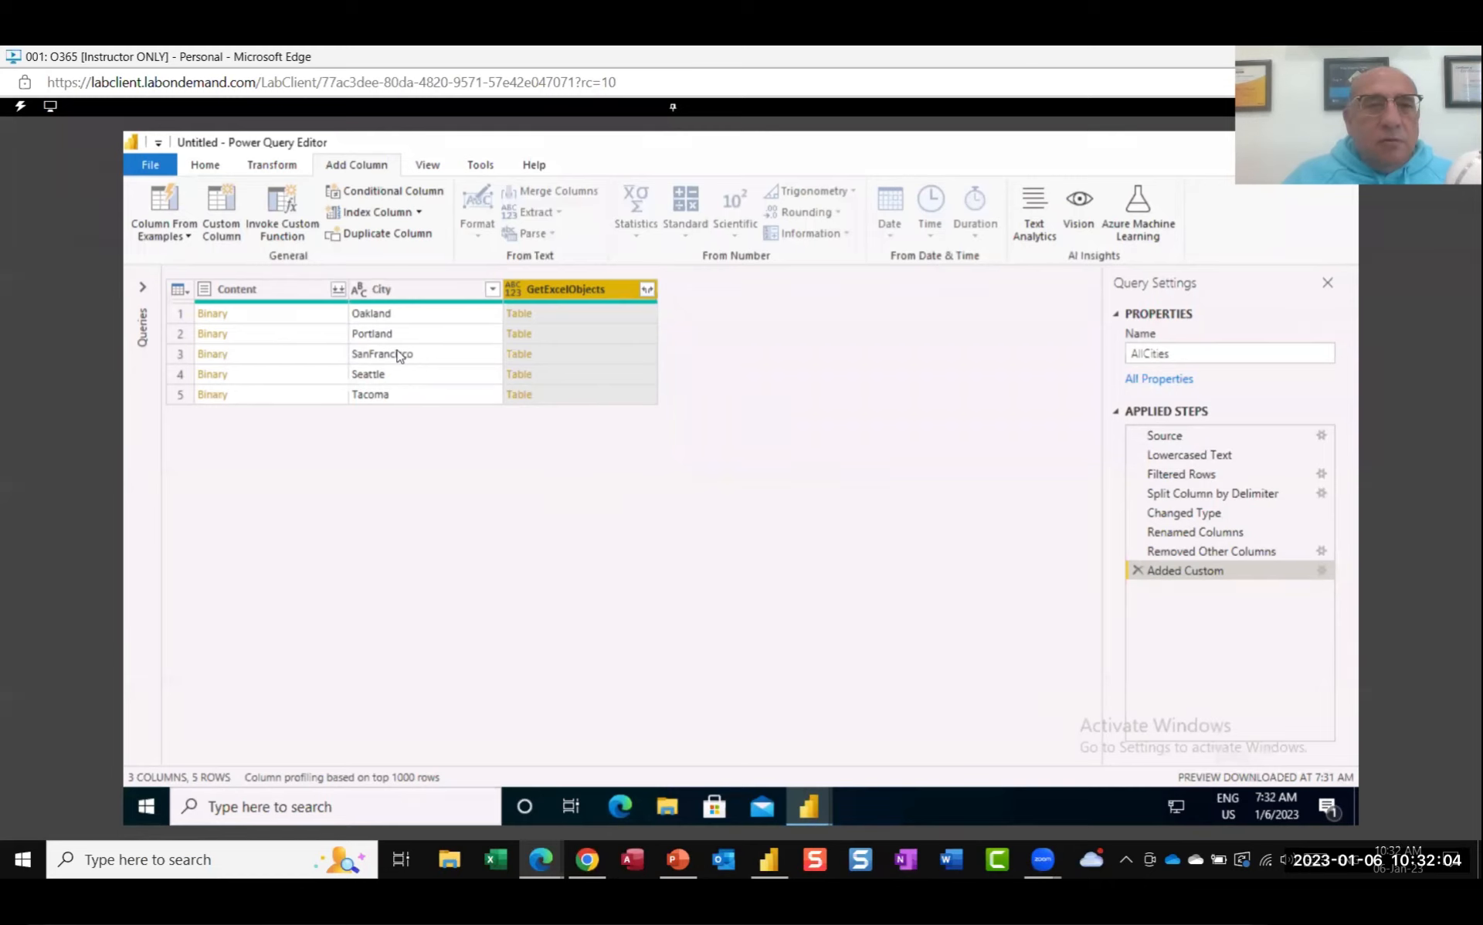
# Step: Preview the Portland row's table in the GetExcelObjects column, and remove the Content column
pyautogui.click(635, 333)
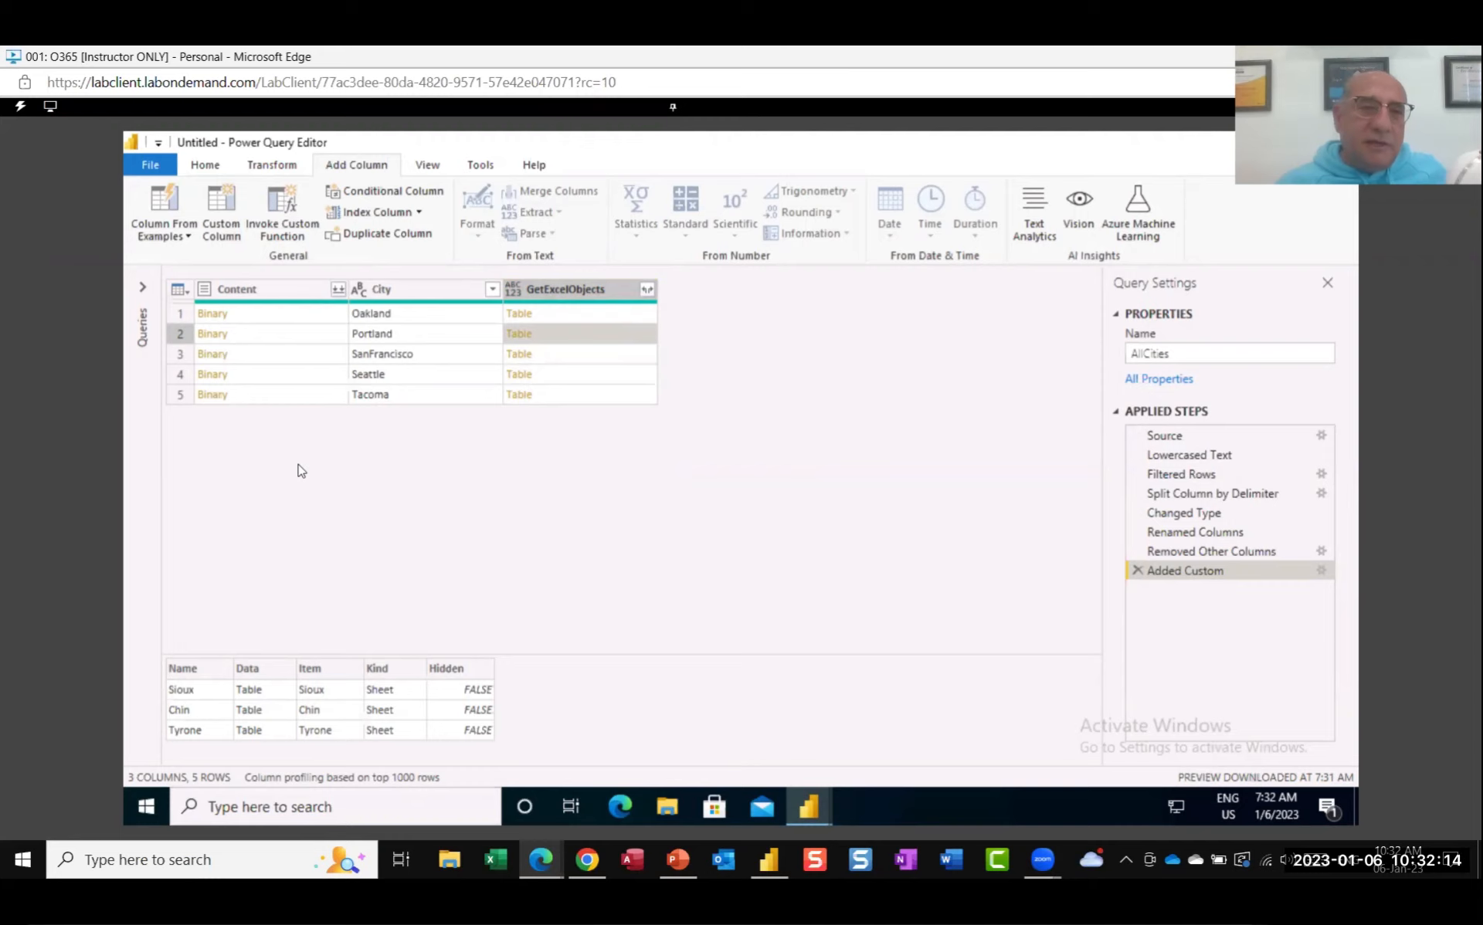
pyautogui.click(280, 292)
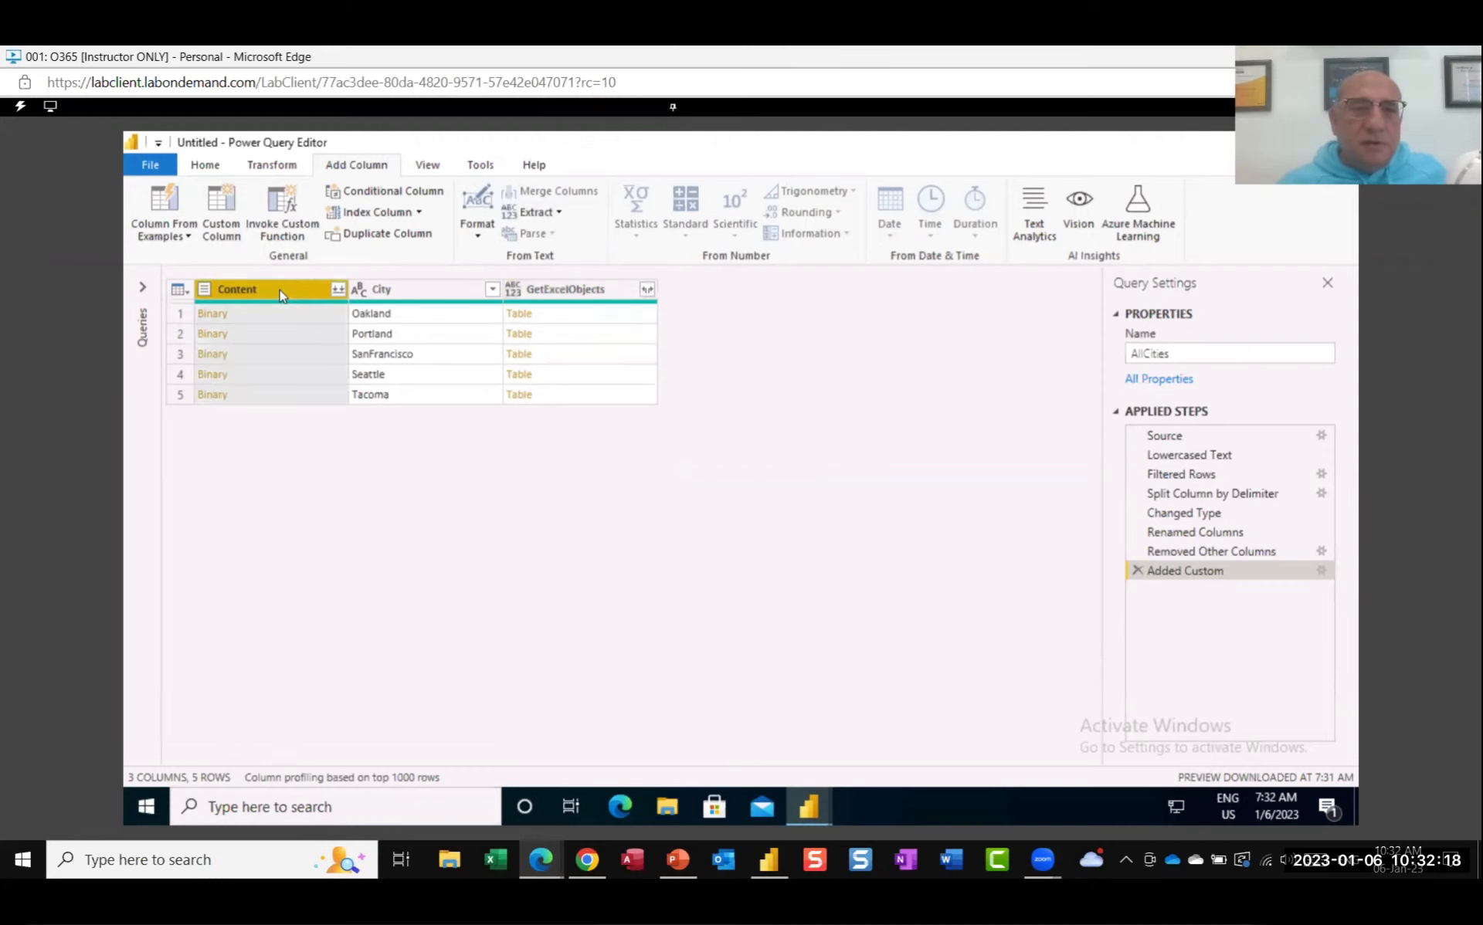
pyautogui.rightClick(281, 295)
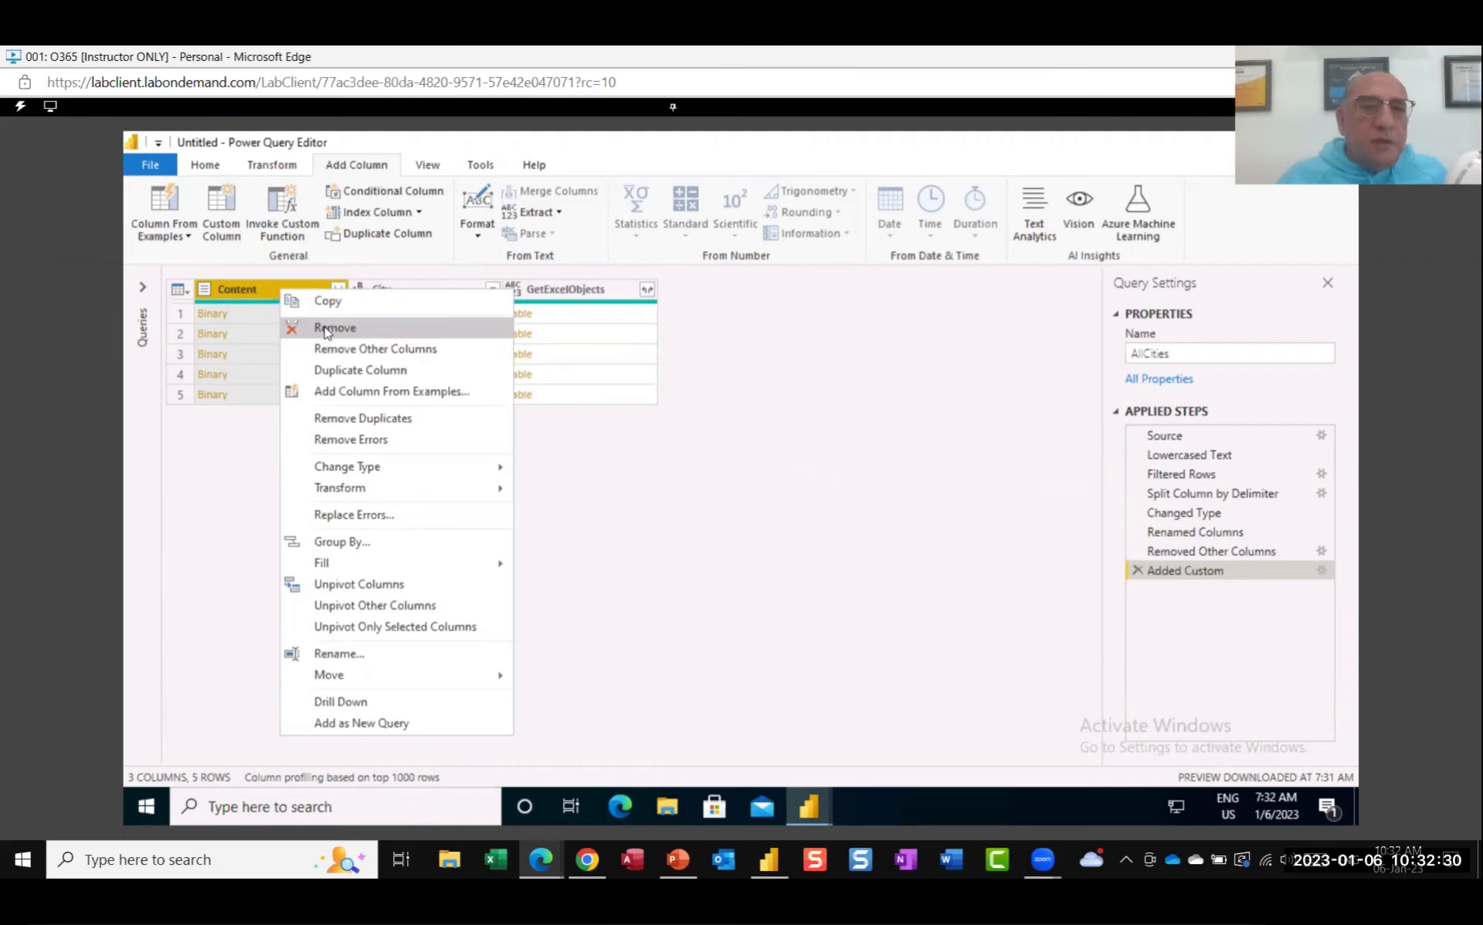
pyautogui.click(326, 332)
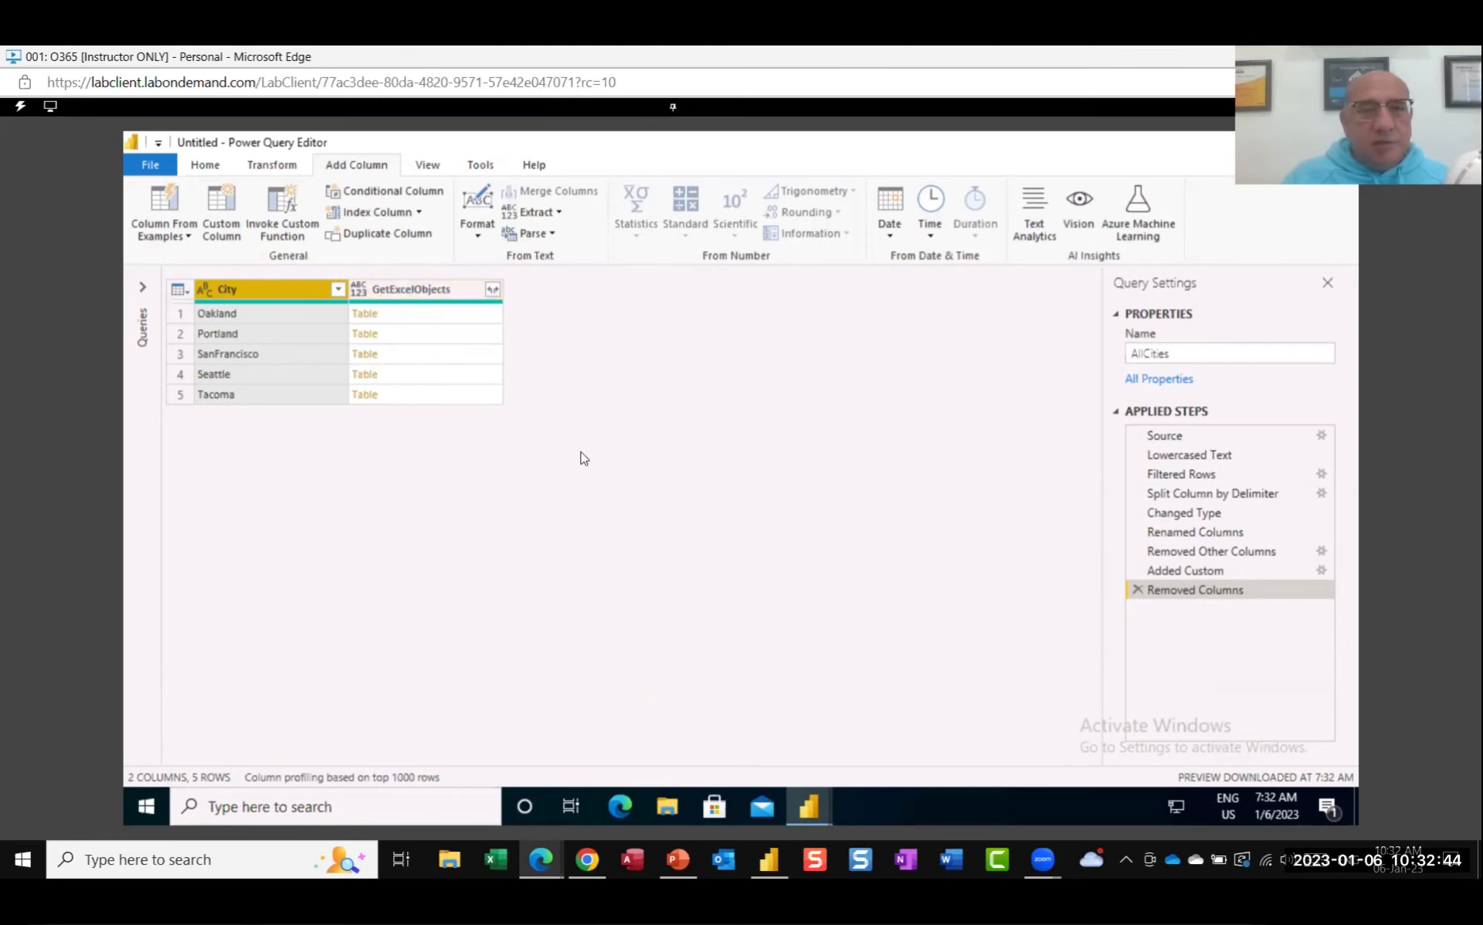
# Step: Expand the GetExcelObjects column into all its fields without using the original column name as prefix
pyautogui.click(492, 291)
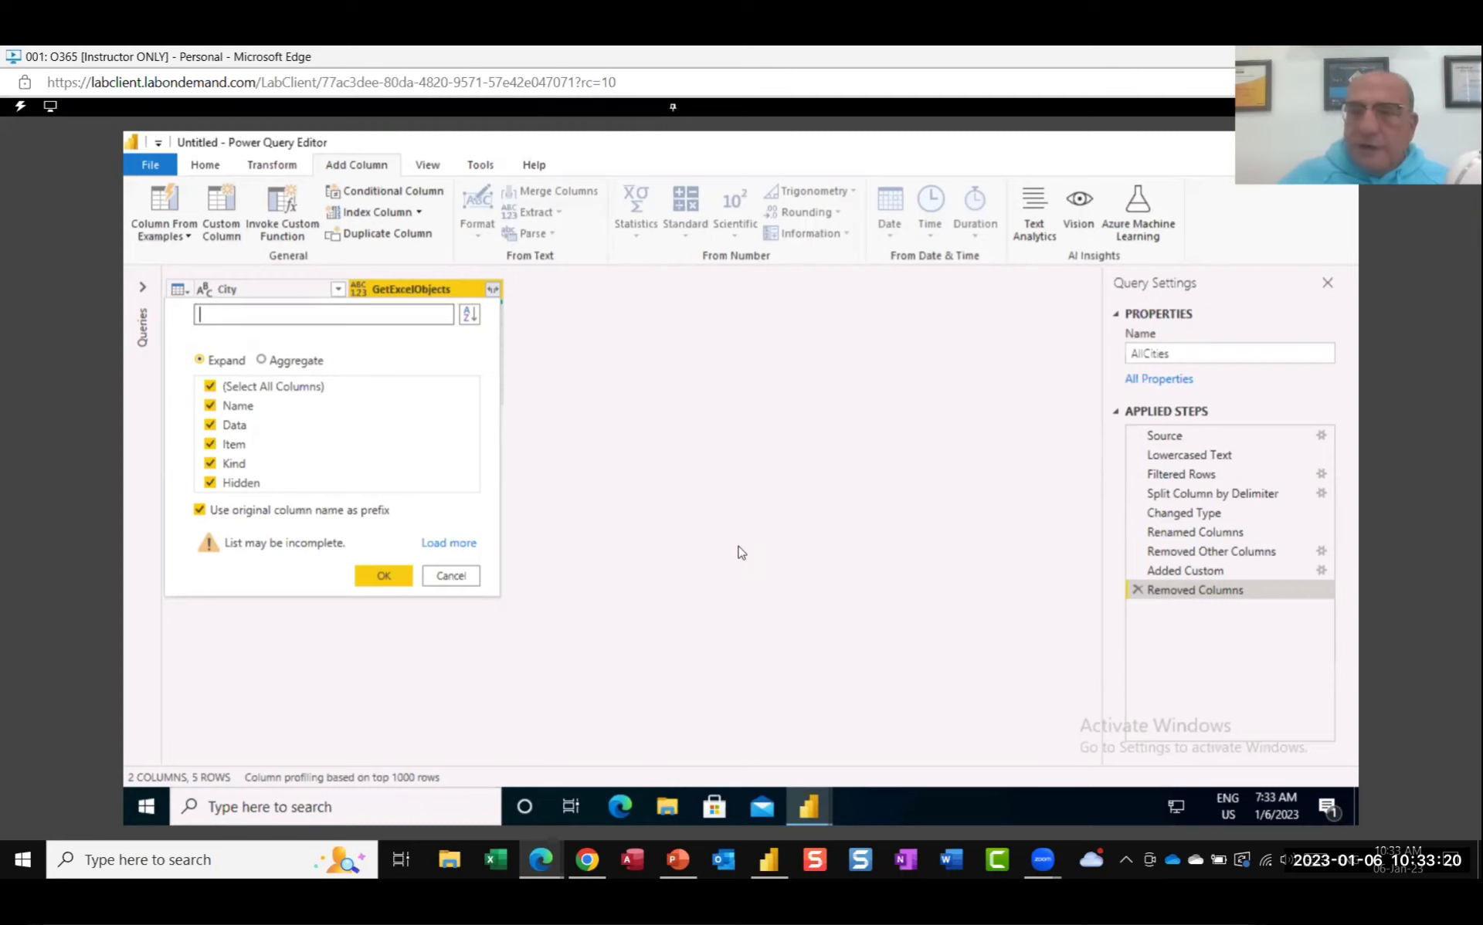
pyautogui.click(219, 506)
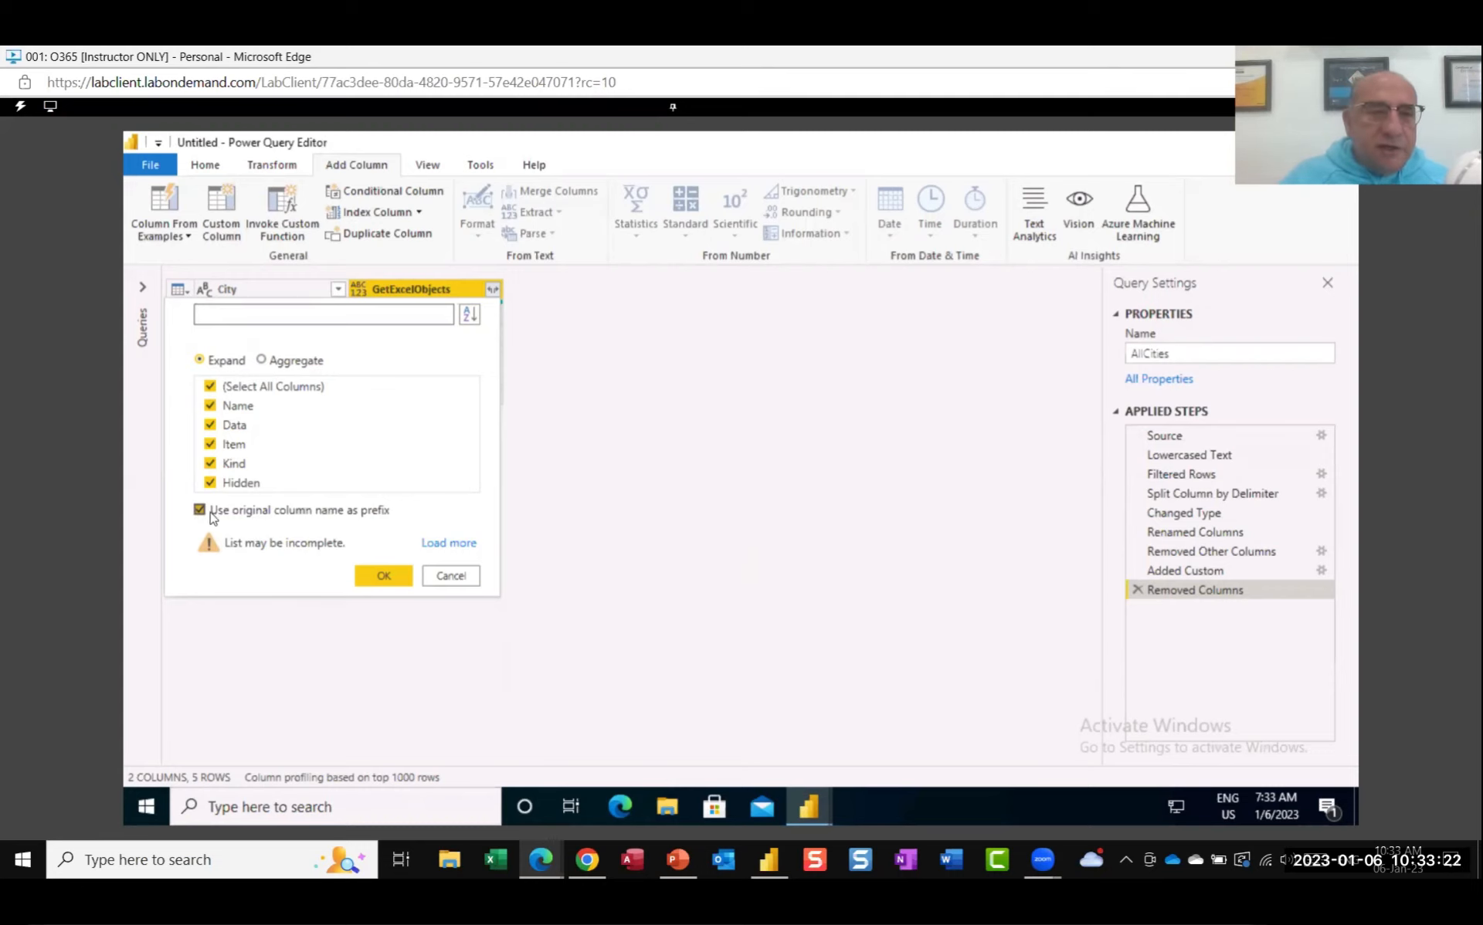
pyautogui.click(199, 511)
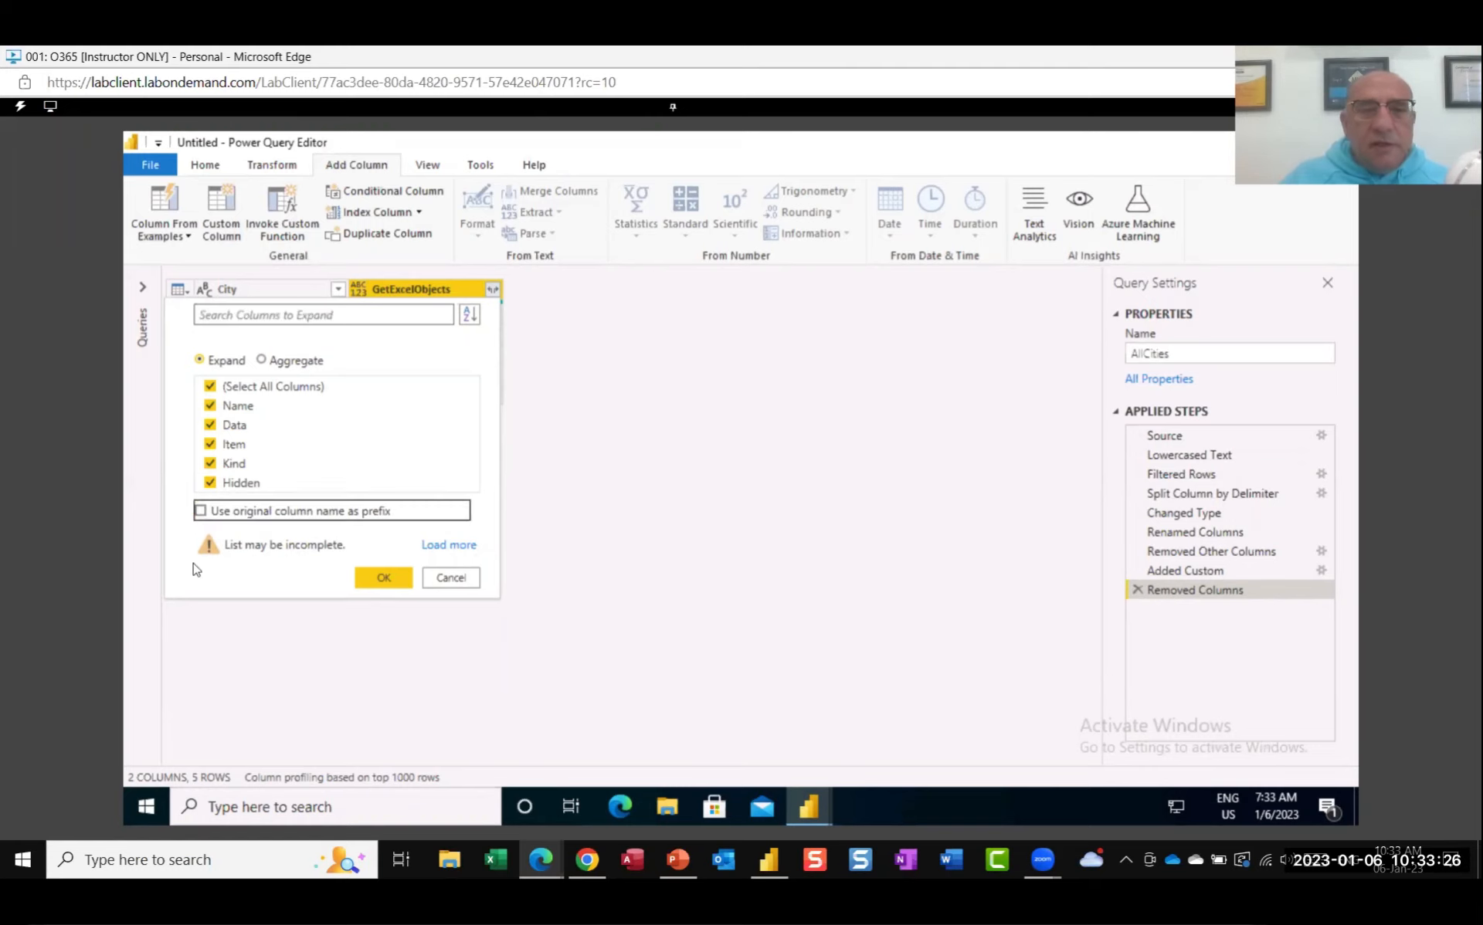
pyautogui.click(380, 581)
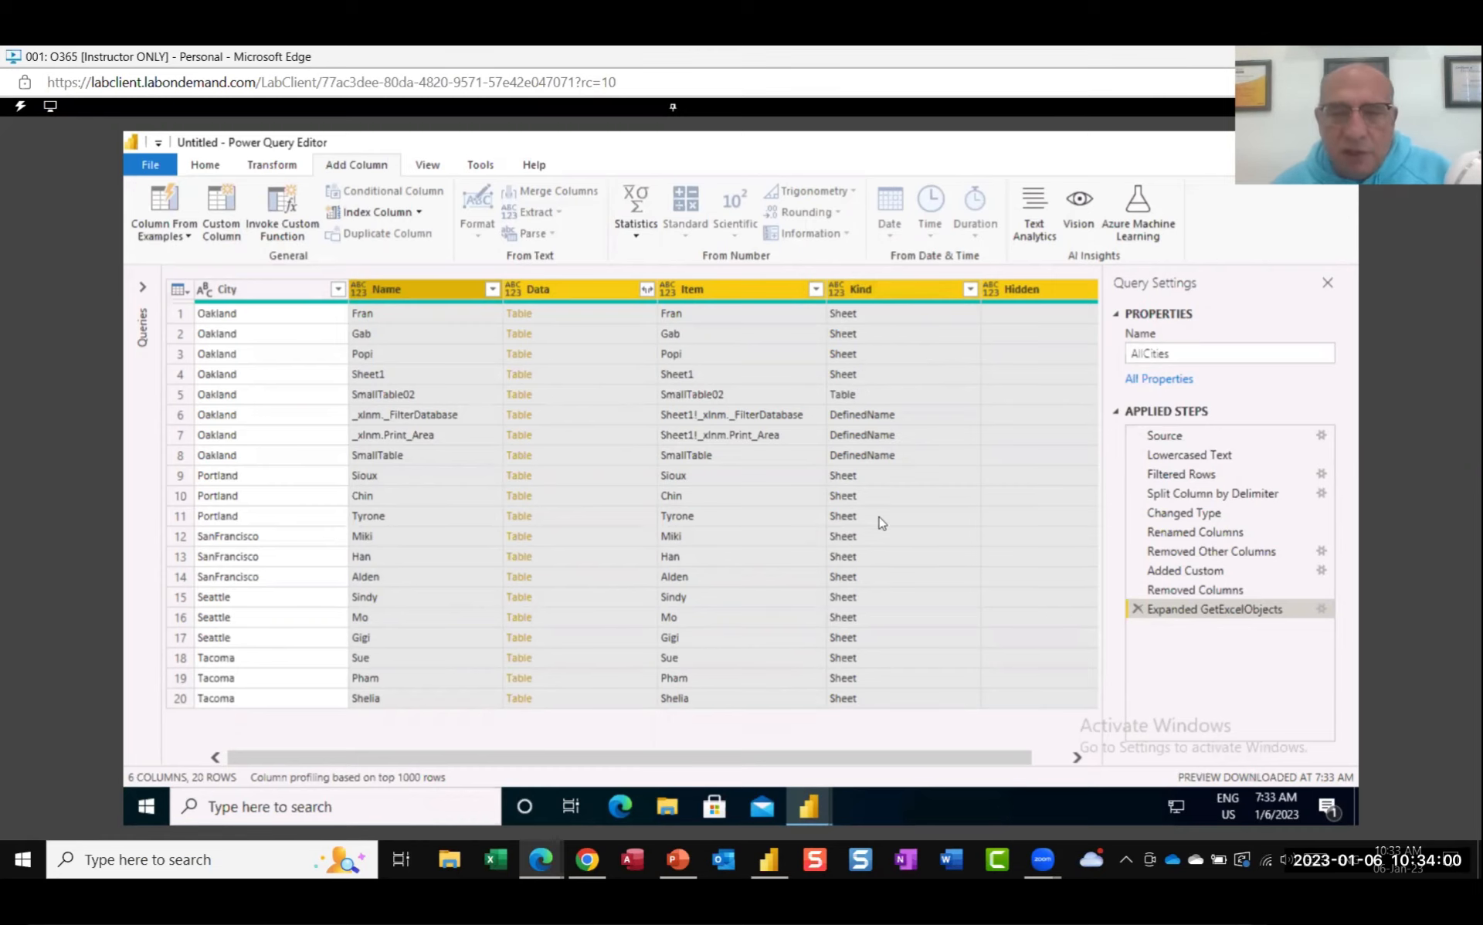
# Step: Filter the Kind column to keep only rows that equal Sheet
pyautogui.click(972, 292)
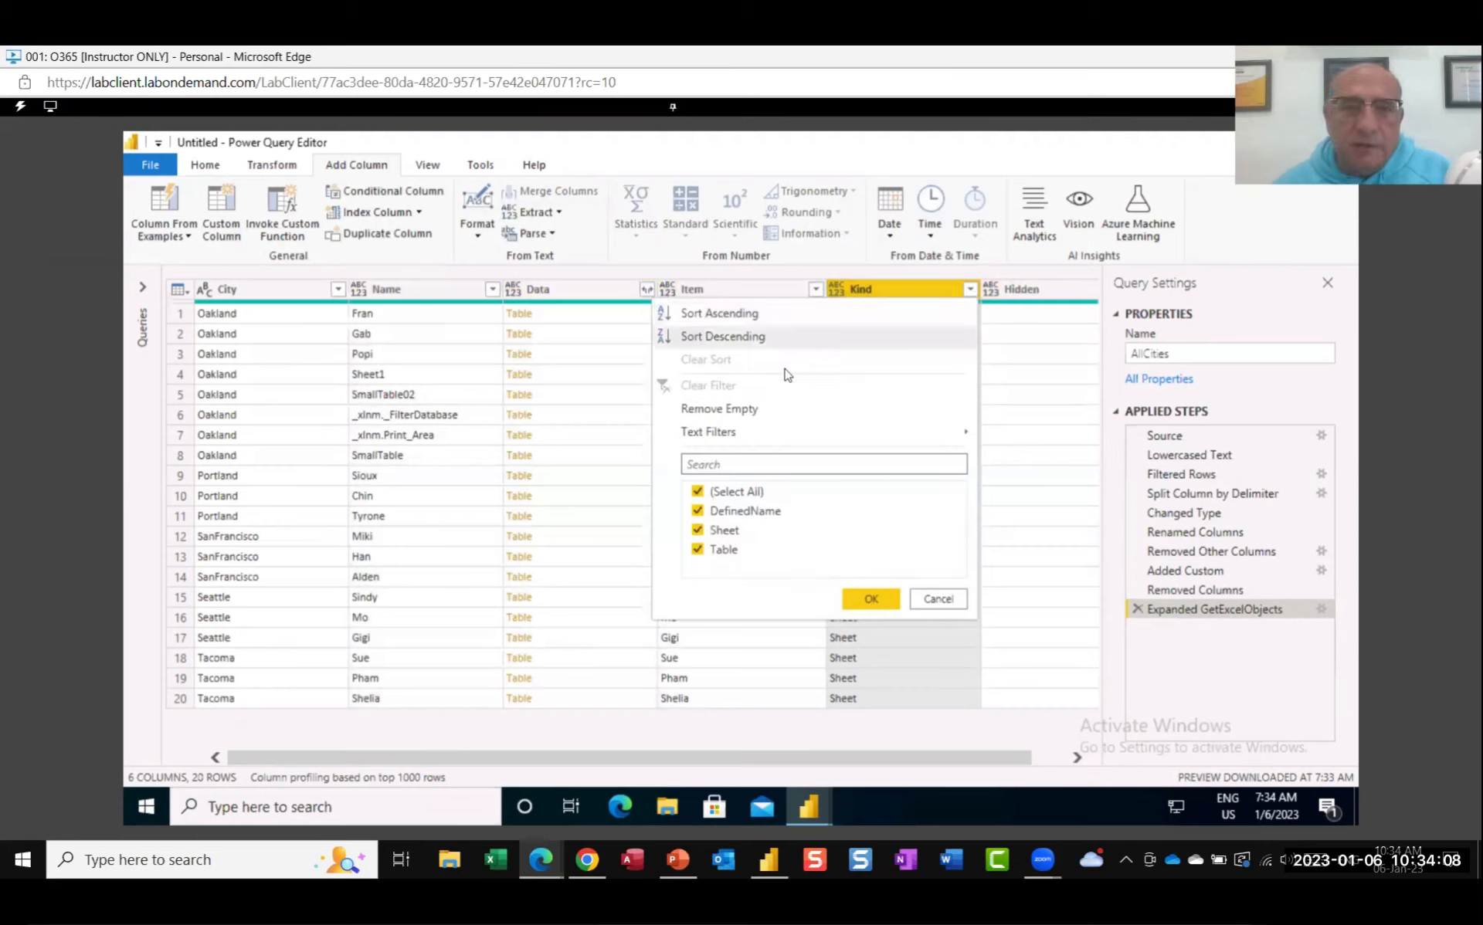
pyautogui.moveTo(720, 438)
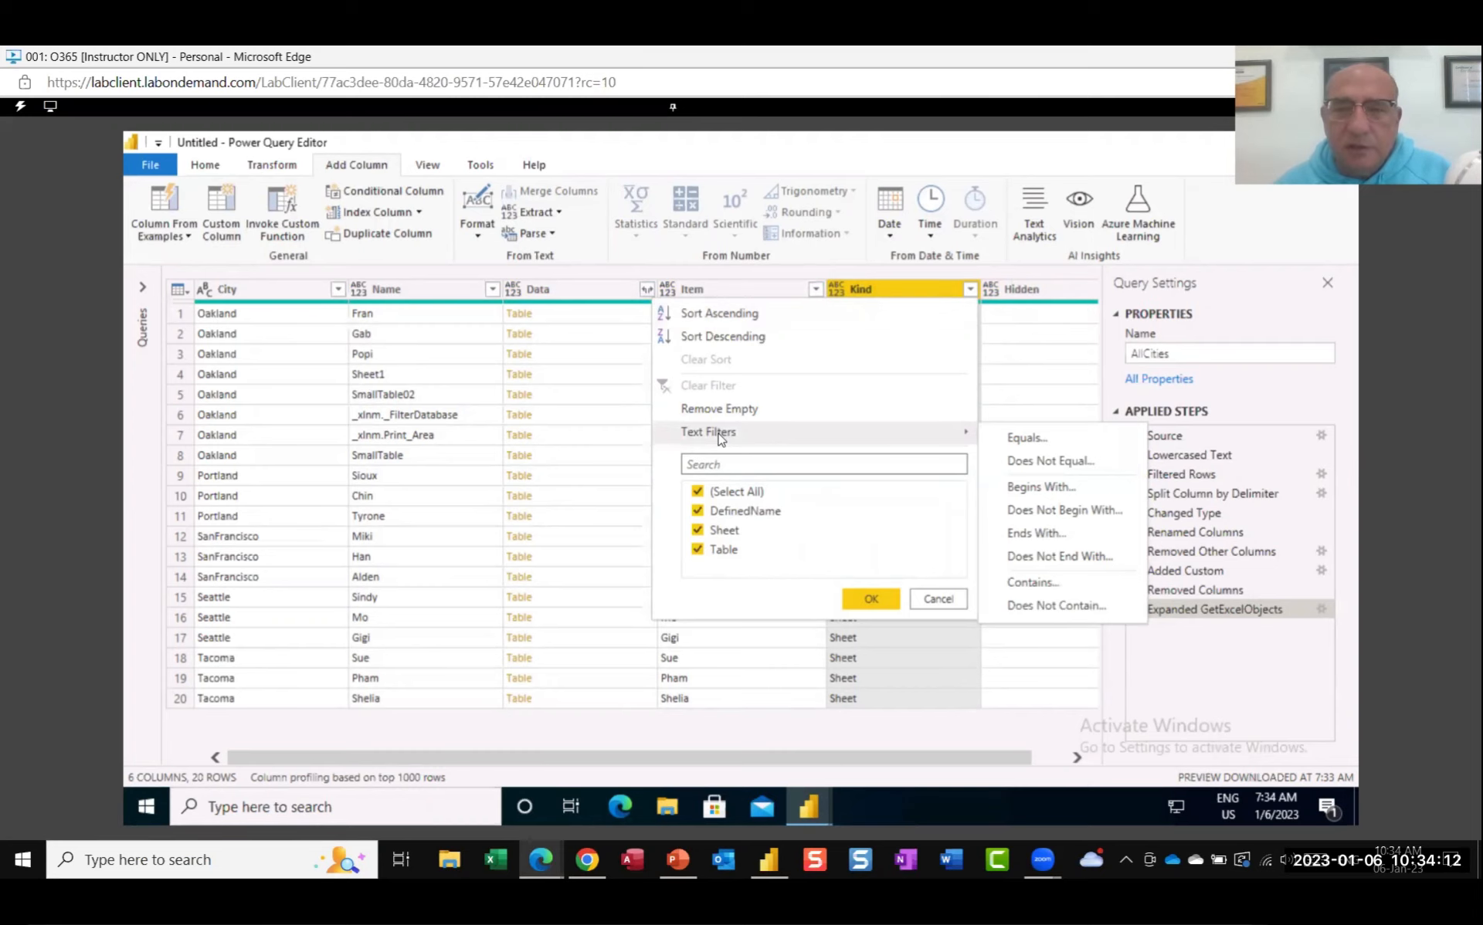
pyautogui.click(1028, 439)
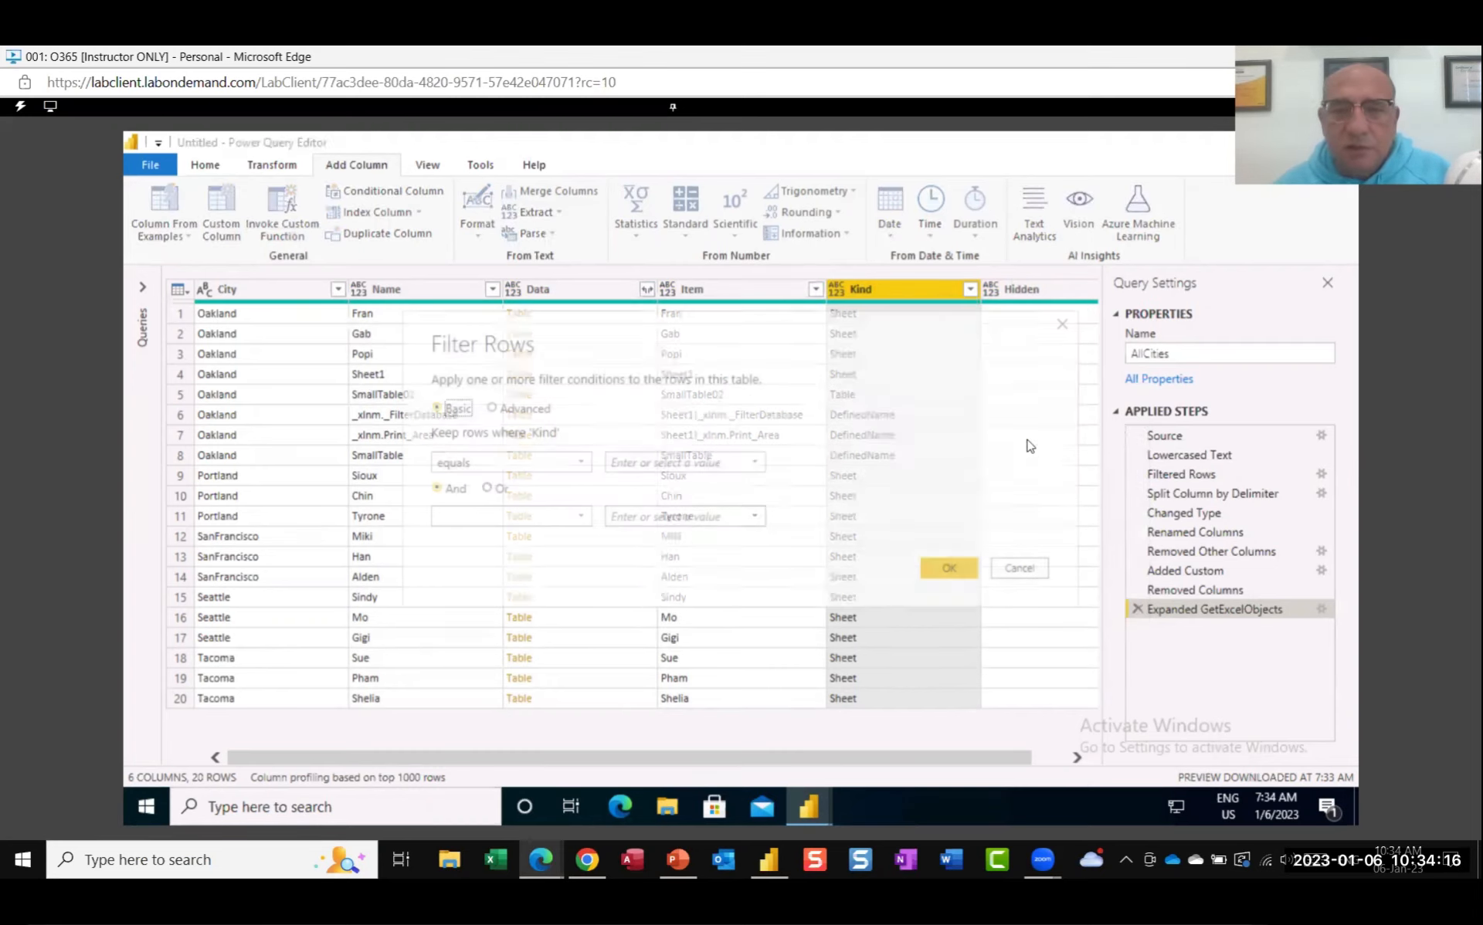
pyautogui.click(647, 461)
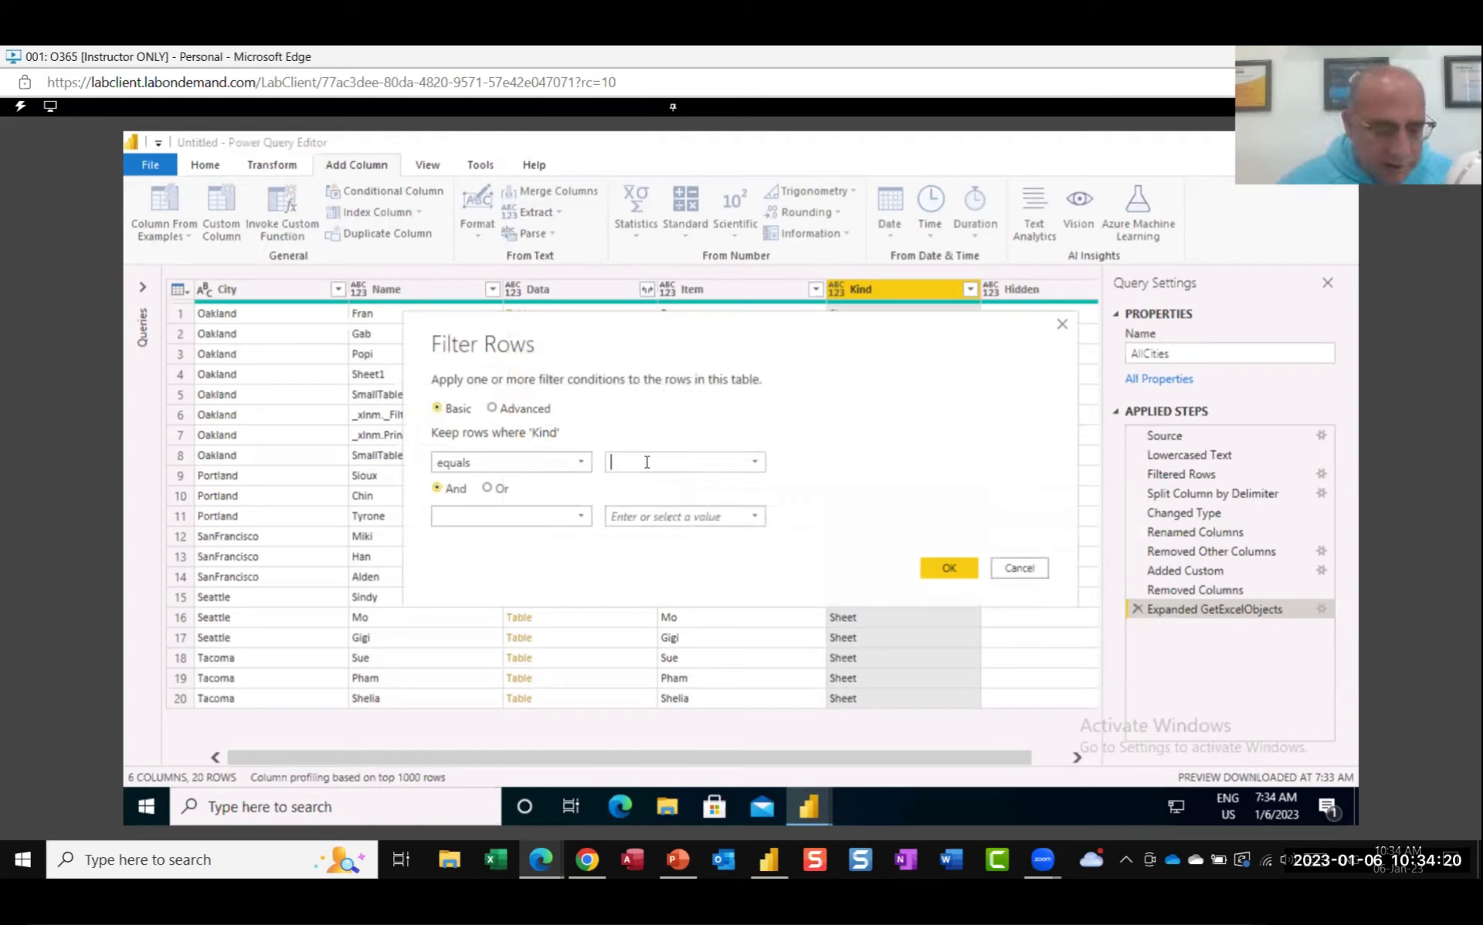
pyautogui.write('Sheet')
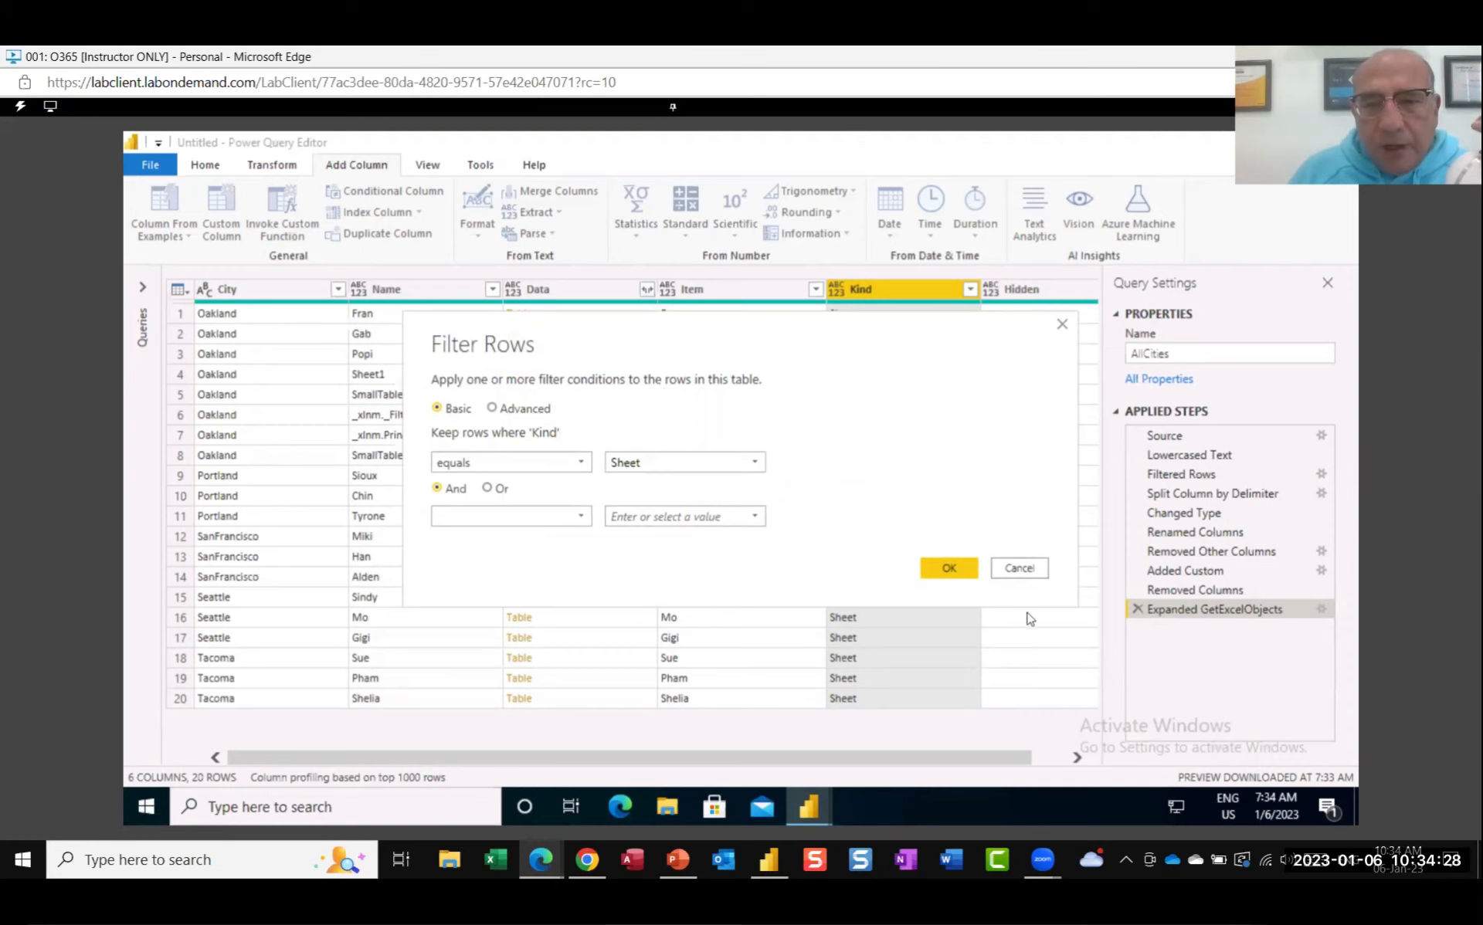
pyautogui.click(953, 570)
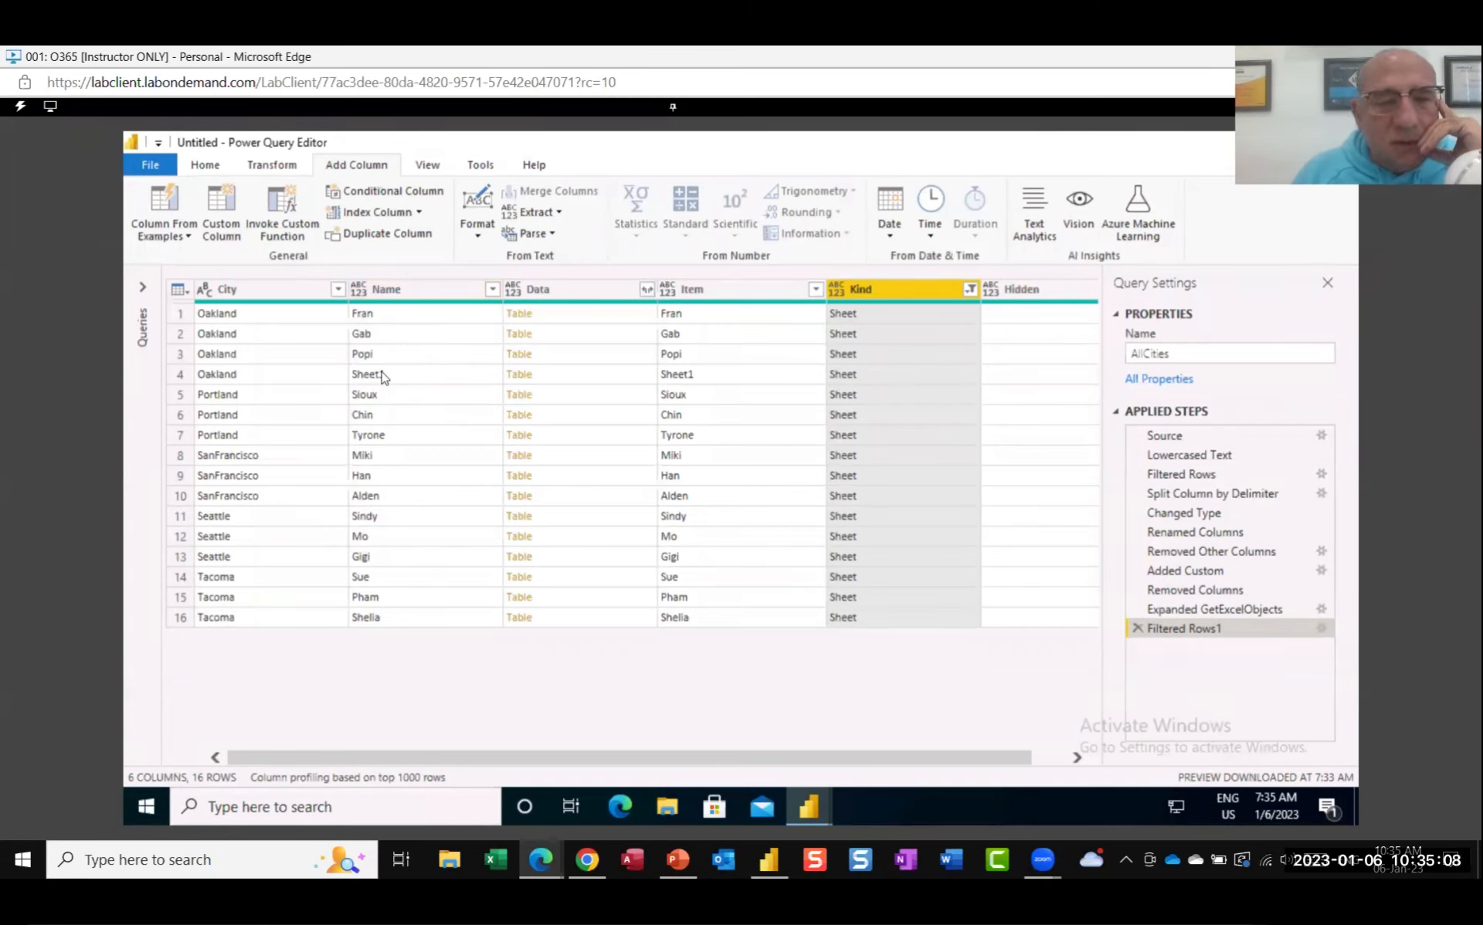
# Step: Filter the Name column to keep only rows that do not begin with Sheet
pyautogui.click(492, 289)
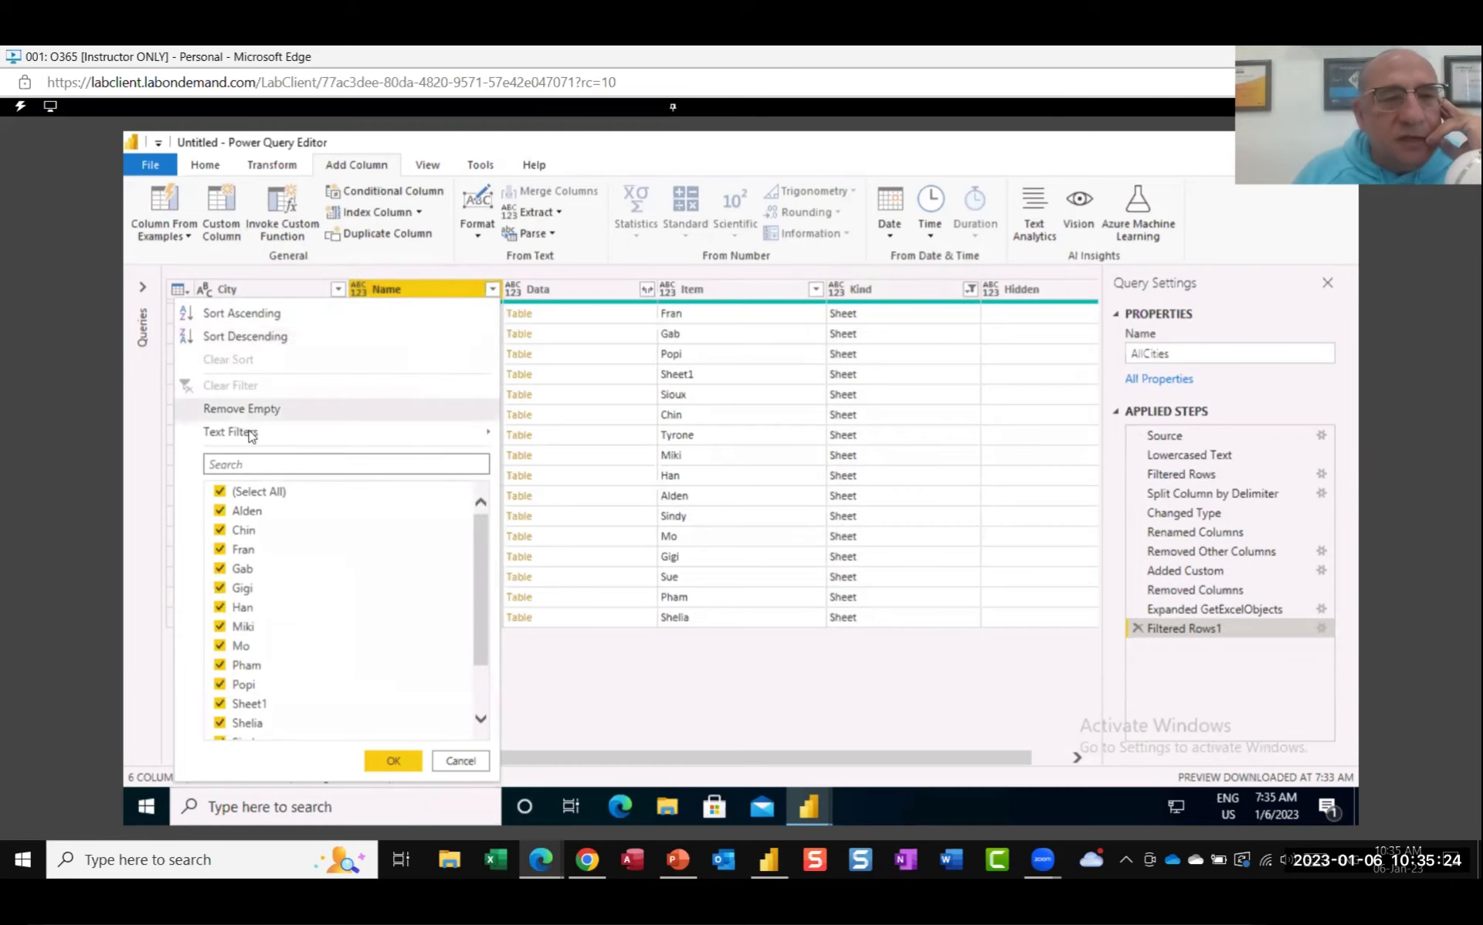
pyautogui.moveTo(251, 434)
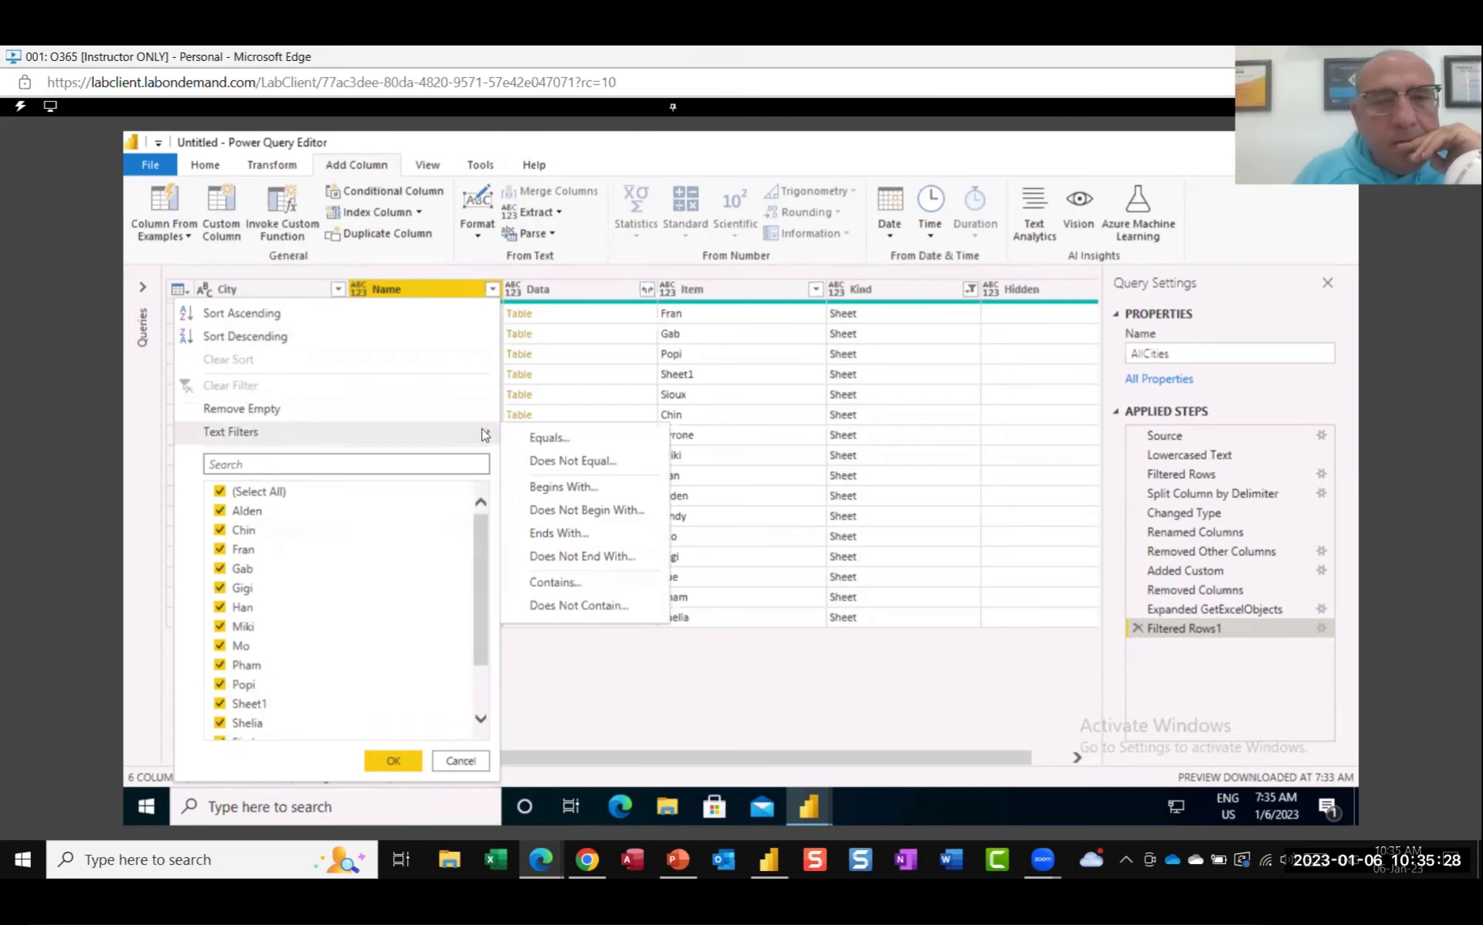
pyautogui.click(599, 514)
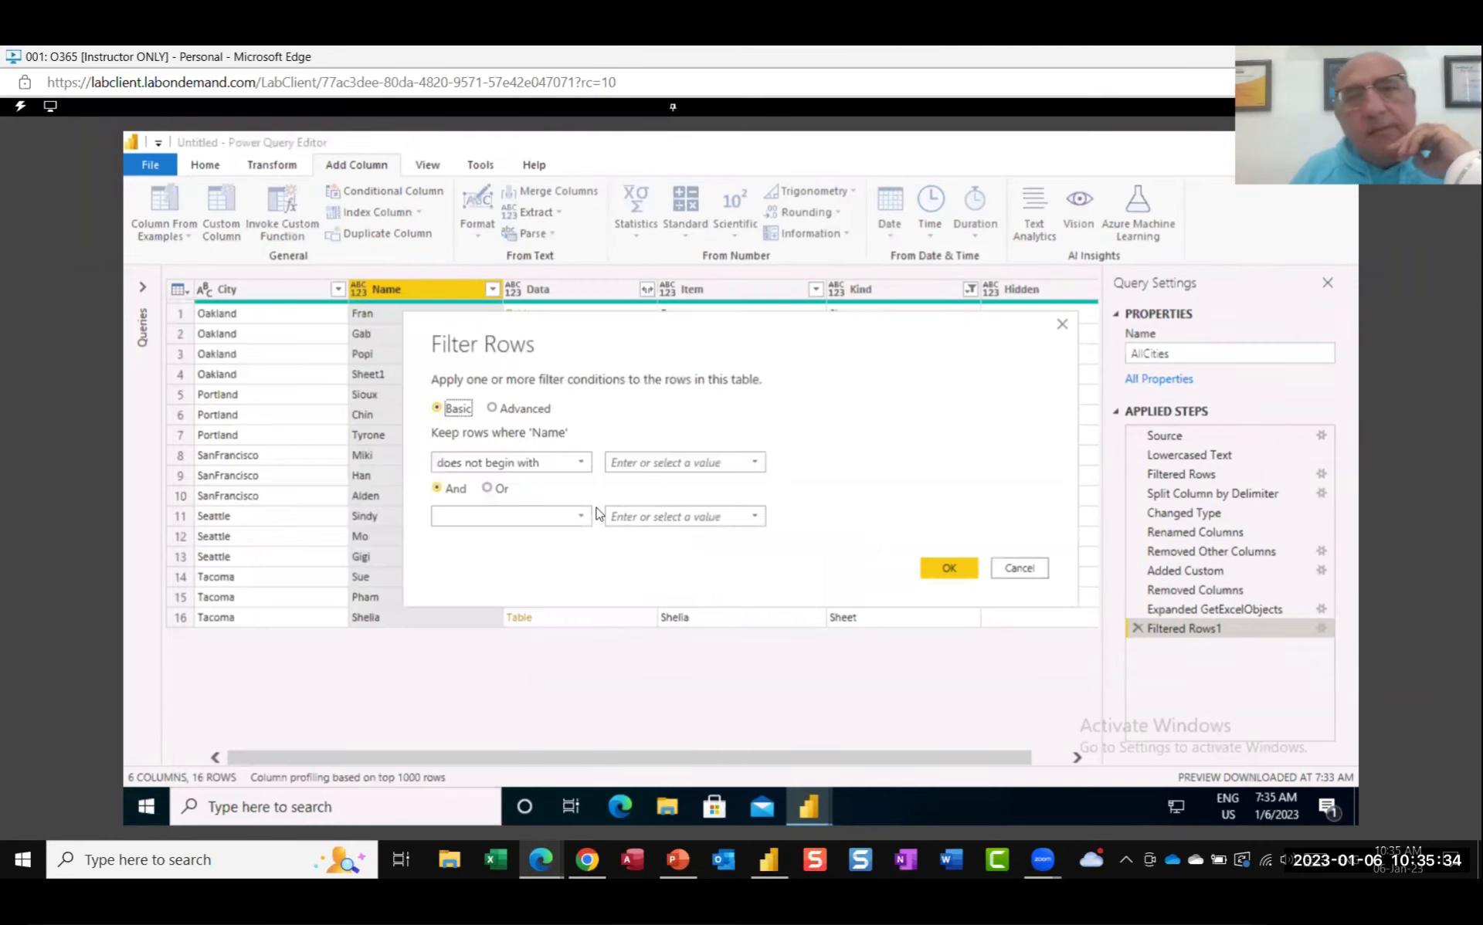
pyautogui.click(633, 461)
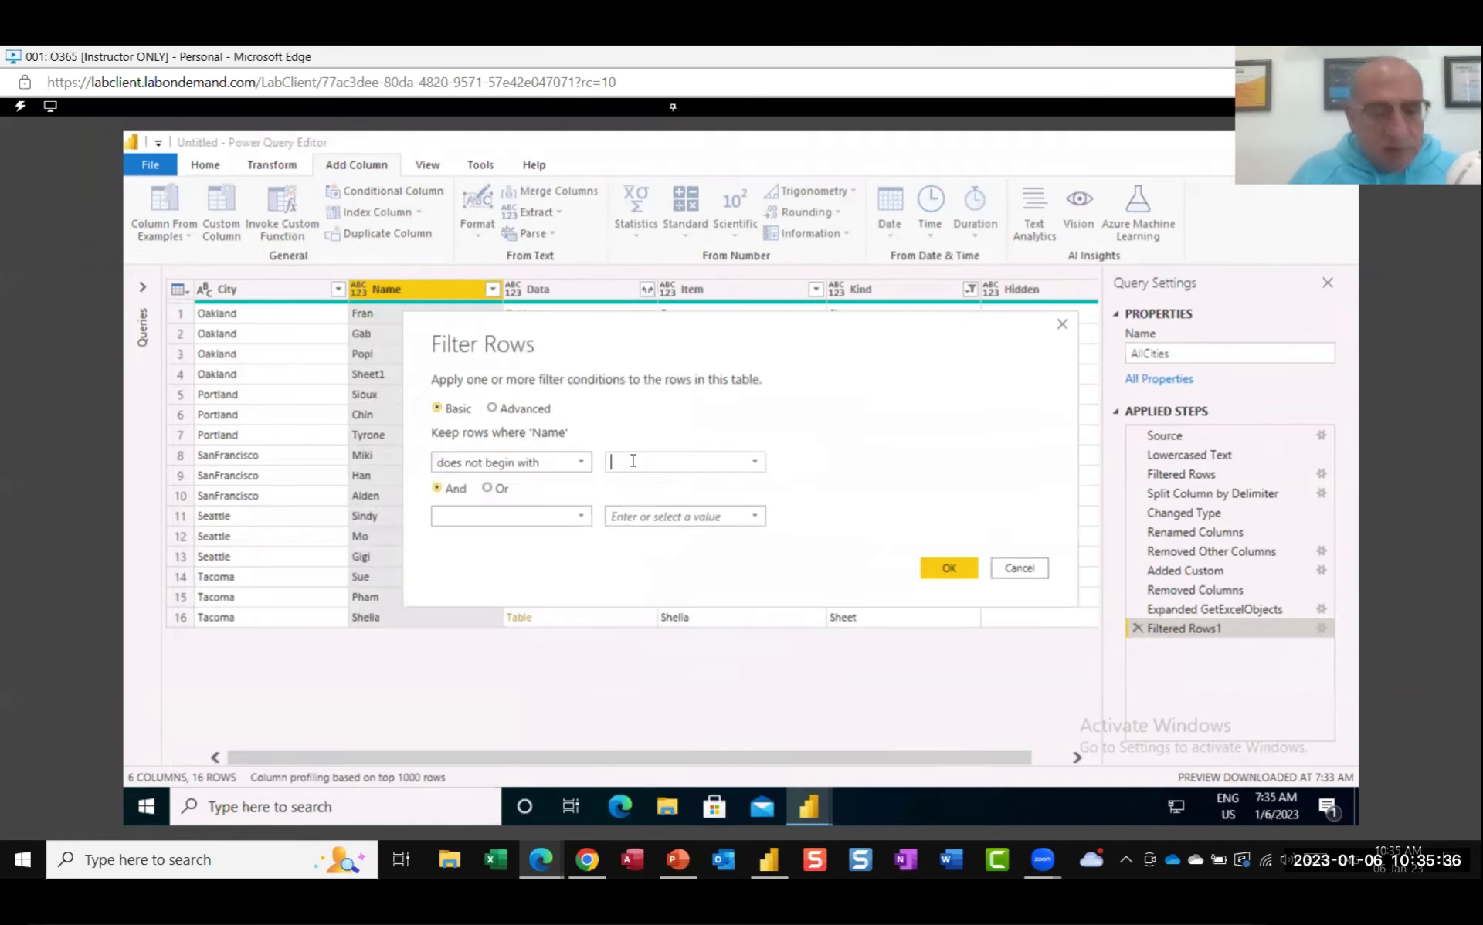
pyautogui.write('S')
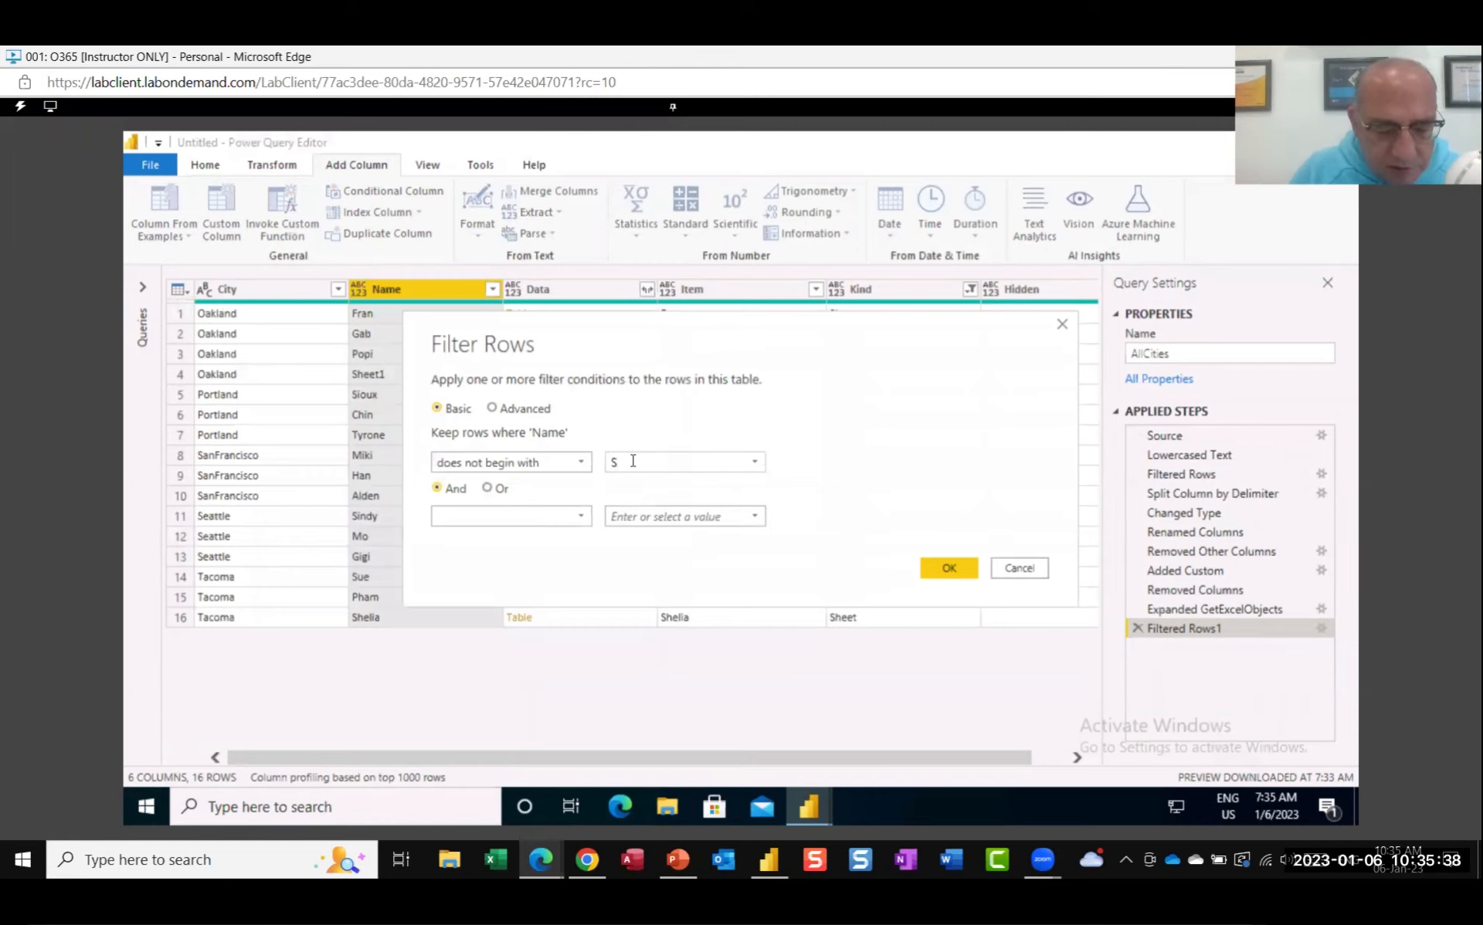
pyautogui.write('heet')
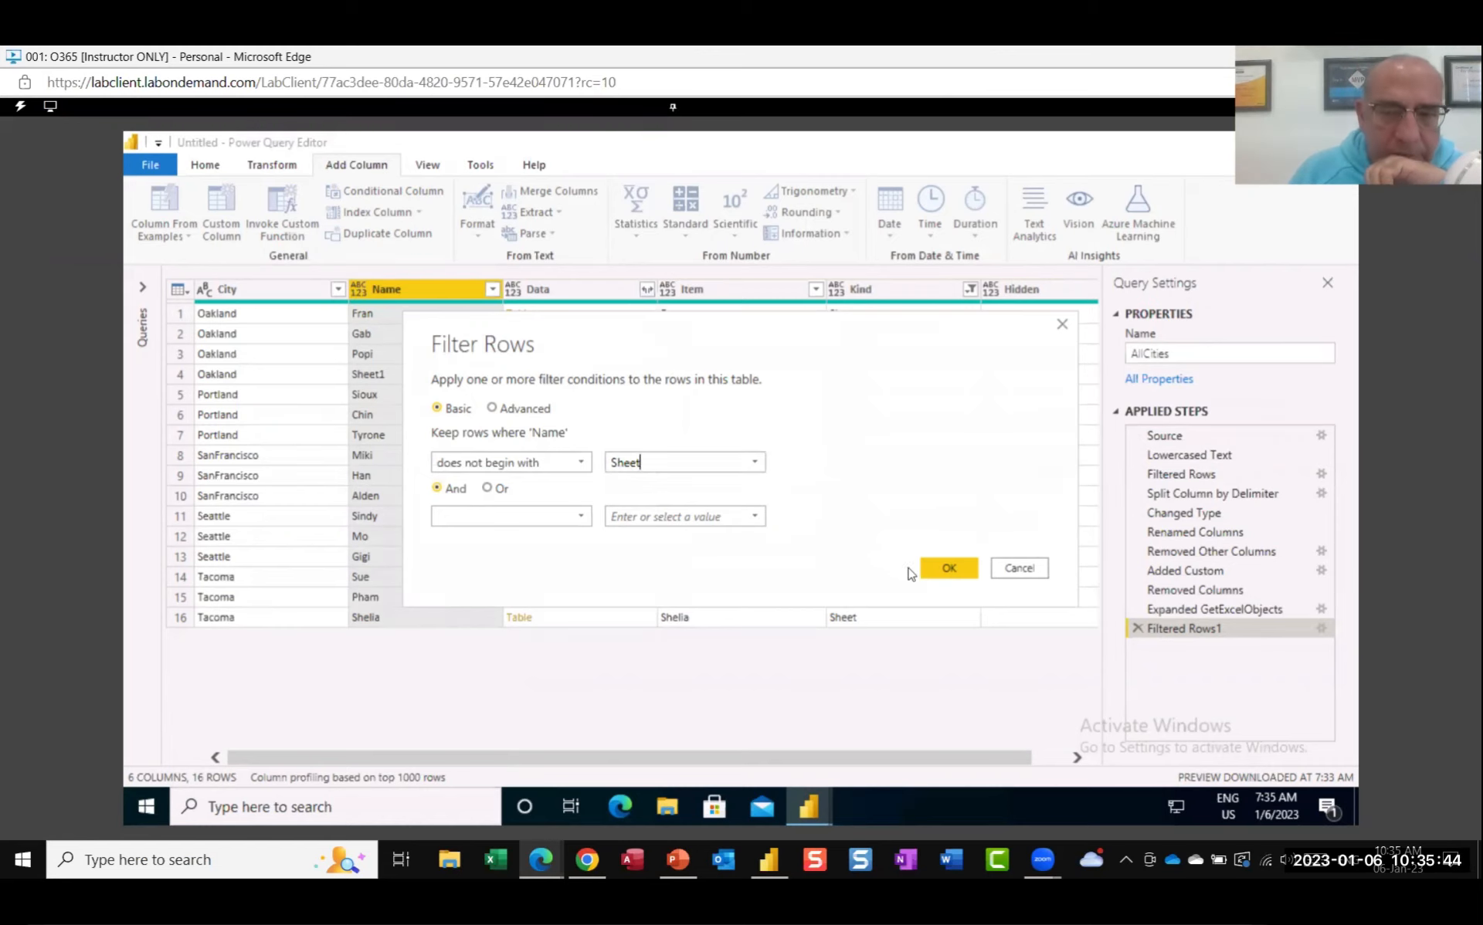
pyautogui.click(962, 570)
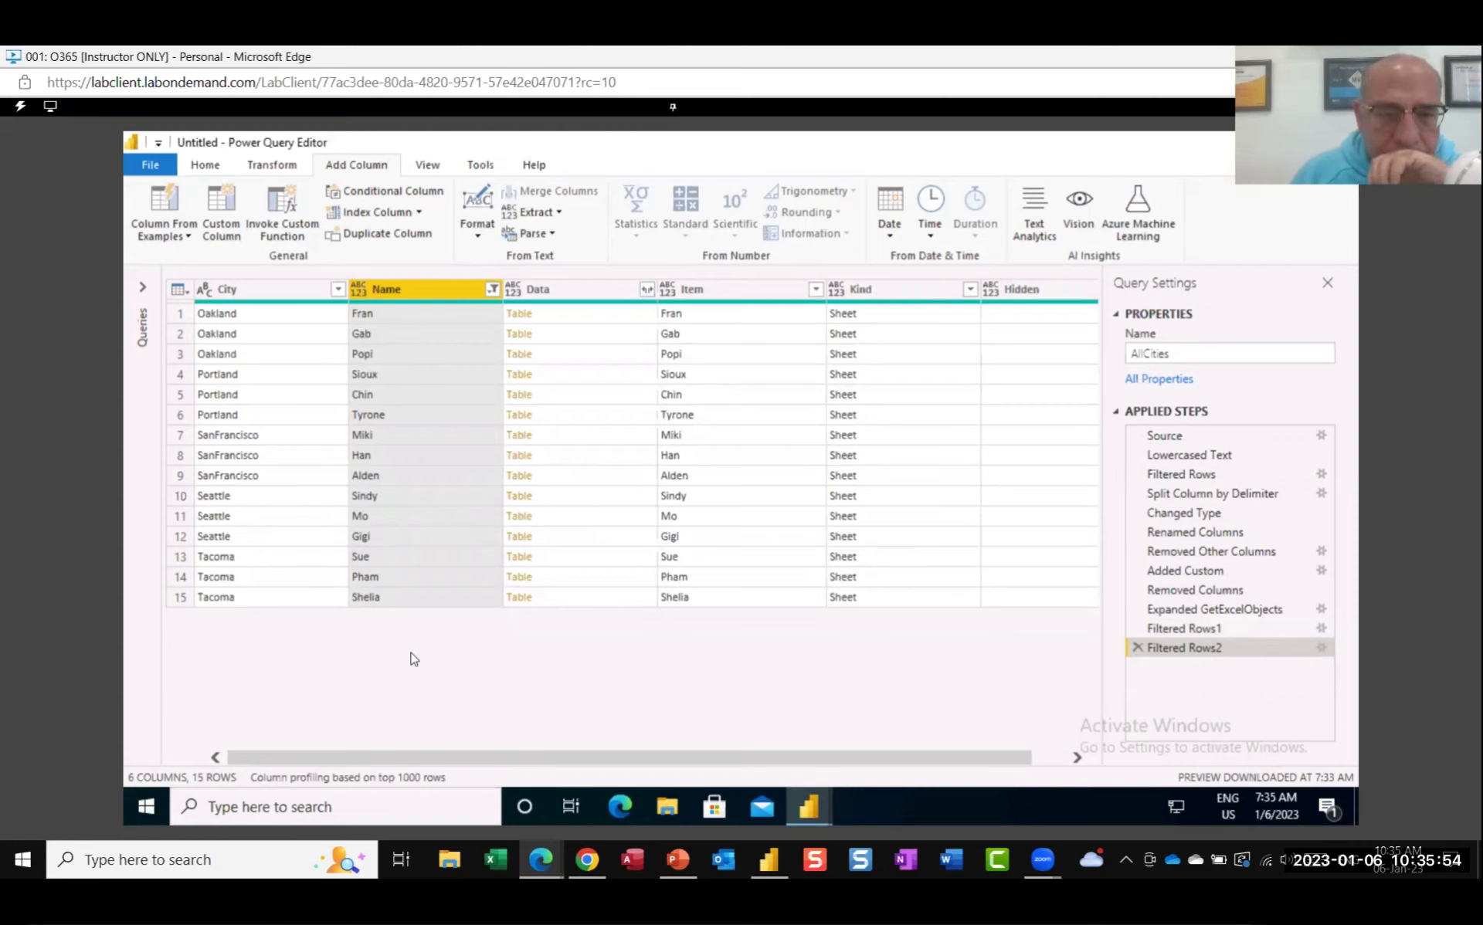
# Step: Rename the Name column as Manager
pyautogui.doubleClick(388, 289)
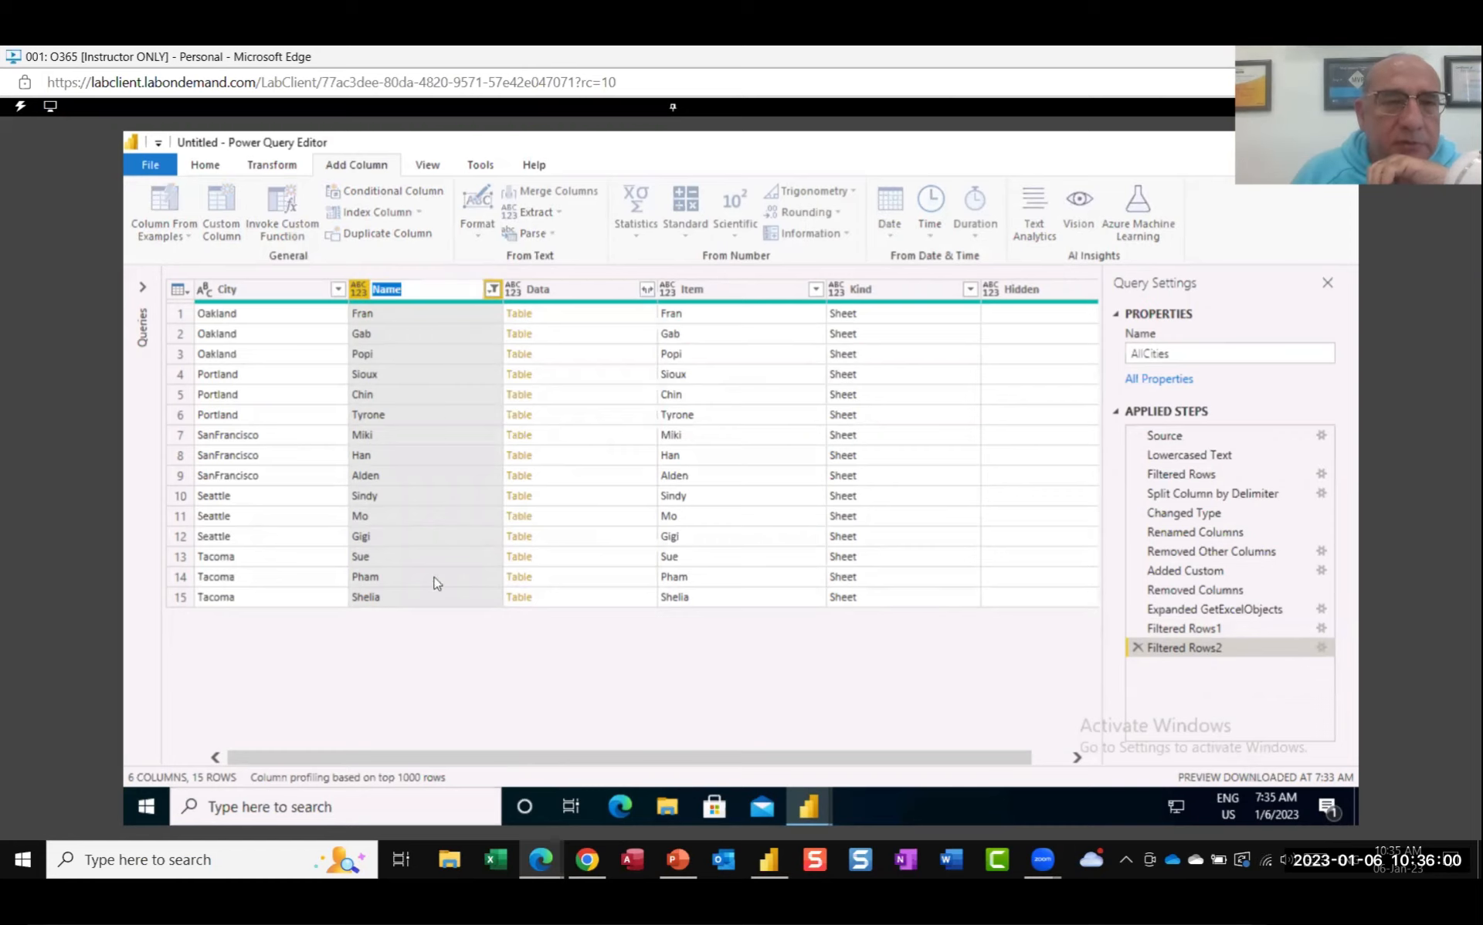
pyautogui.write('Manager')
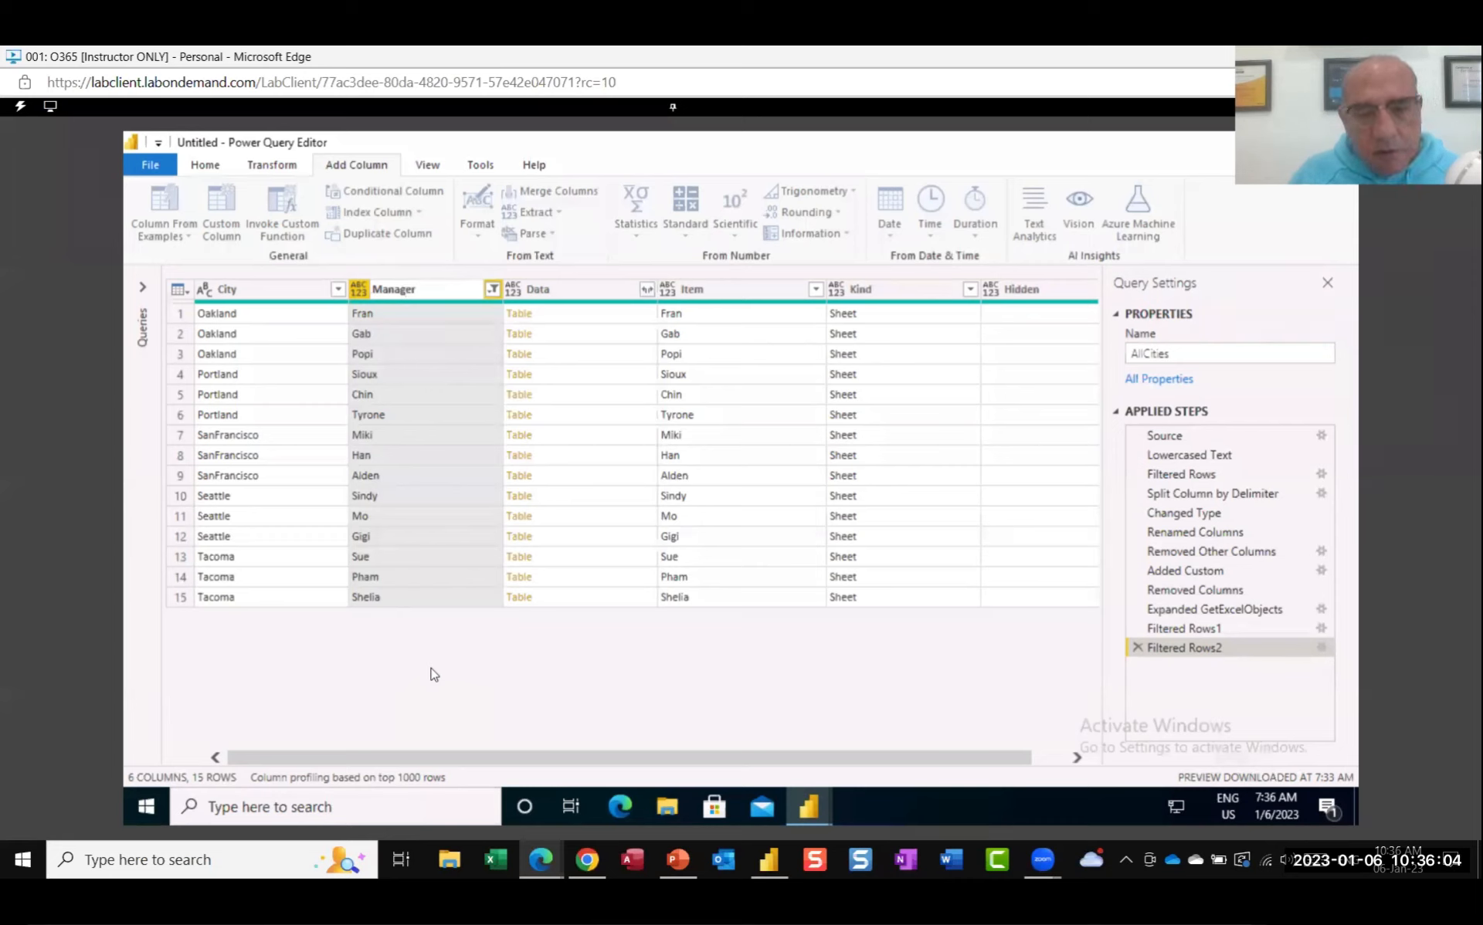
pyautogui.press('Return')
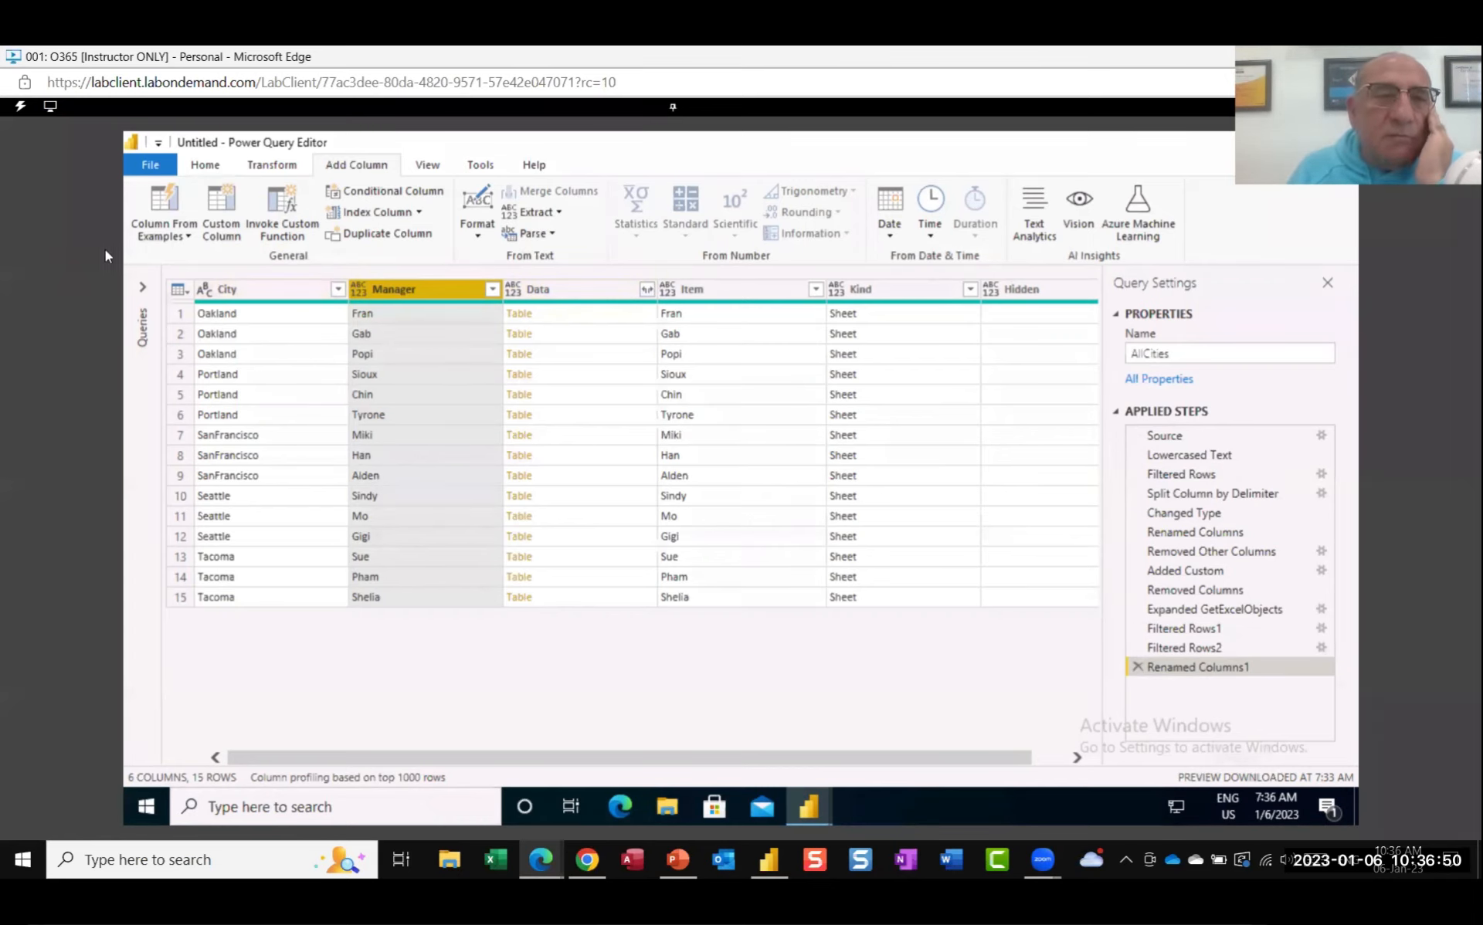
# Step: Remove all columns except Data, City and Manager, and expand Data into Date, Product, Units and Sales
pyautogui.click(566, 292)
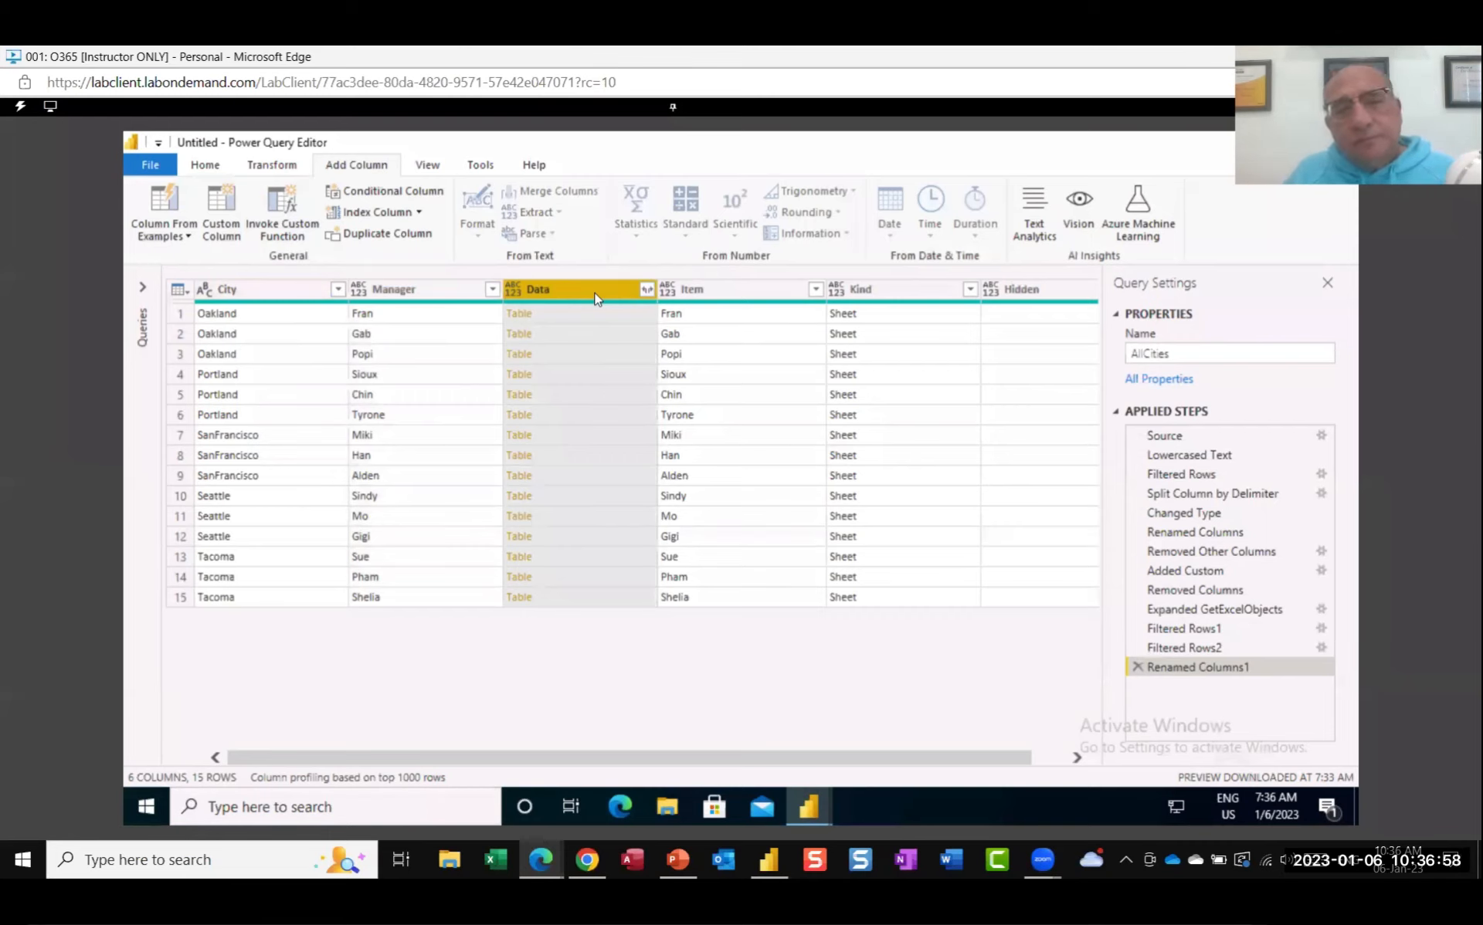
pyautogui.keyDown('ctrl'); pyautogui.click(255, 297); pyautogui.keyUp('ctrl')
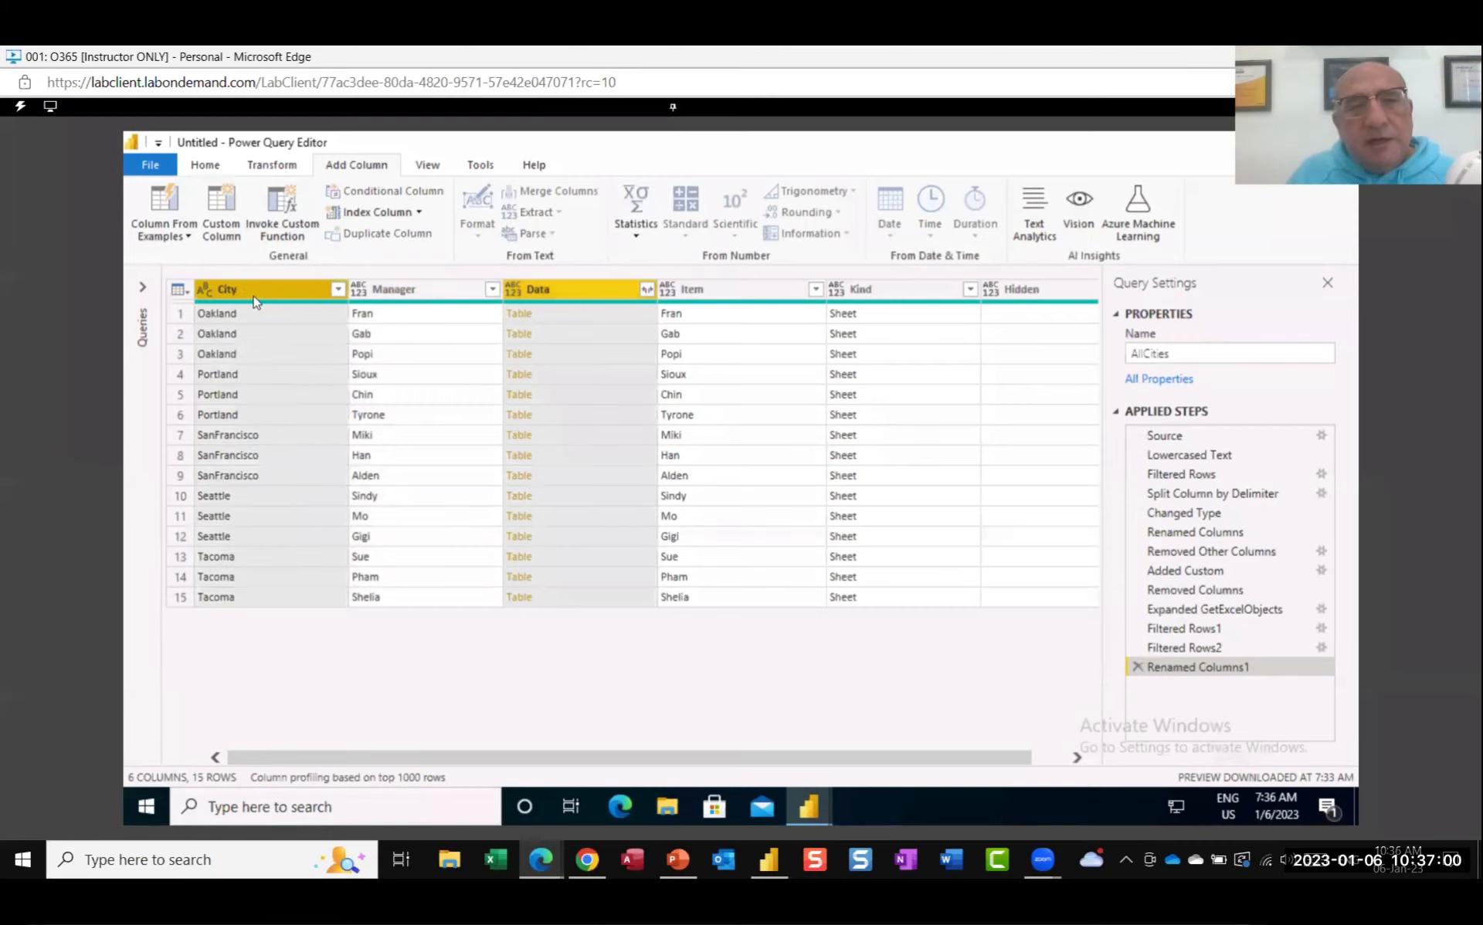
pyautogui.keyDown('ctrl'); pyautogui.click(442, 290); pyautogui.keyUp('ctrl')
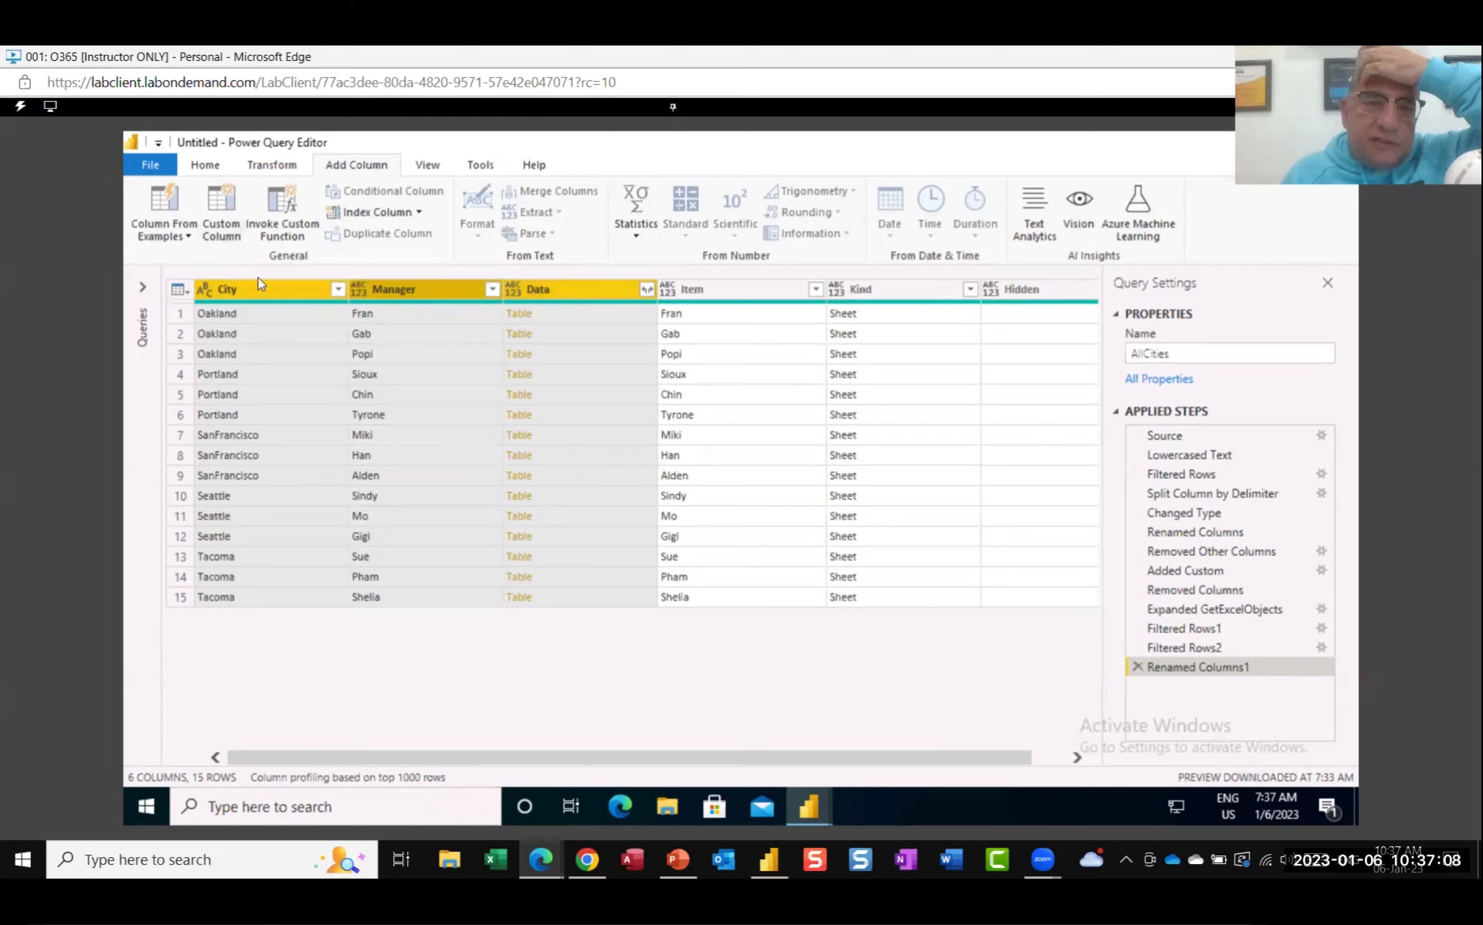
pyautogui.rightClick(563, 287)
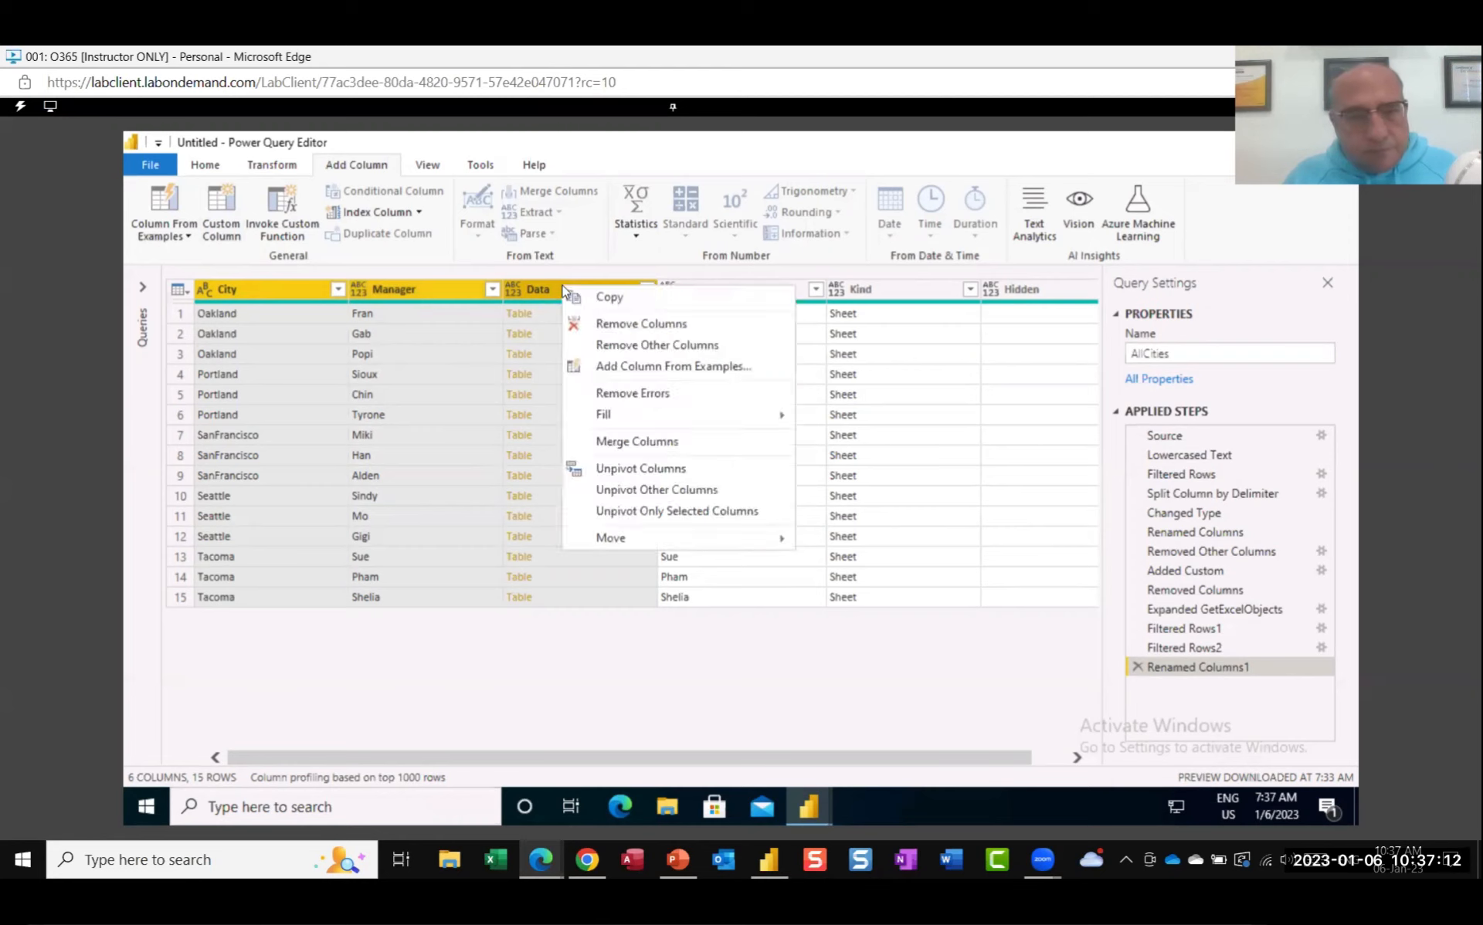
pyautogui.click(640, 347)
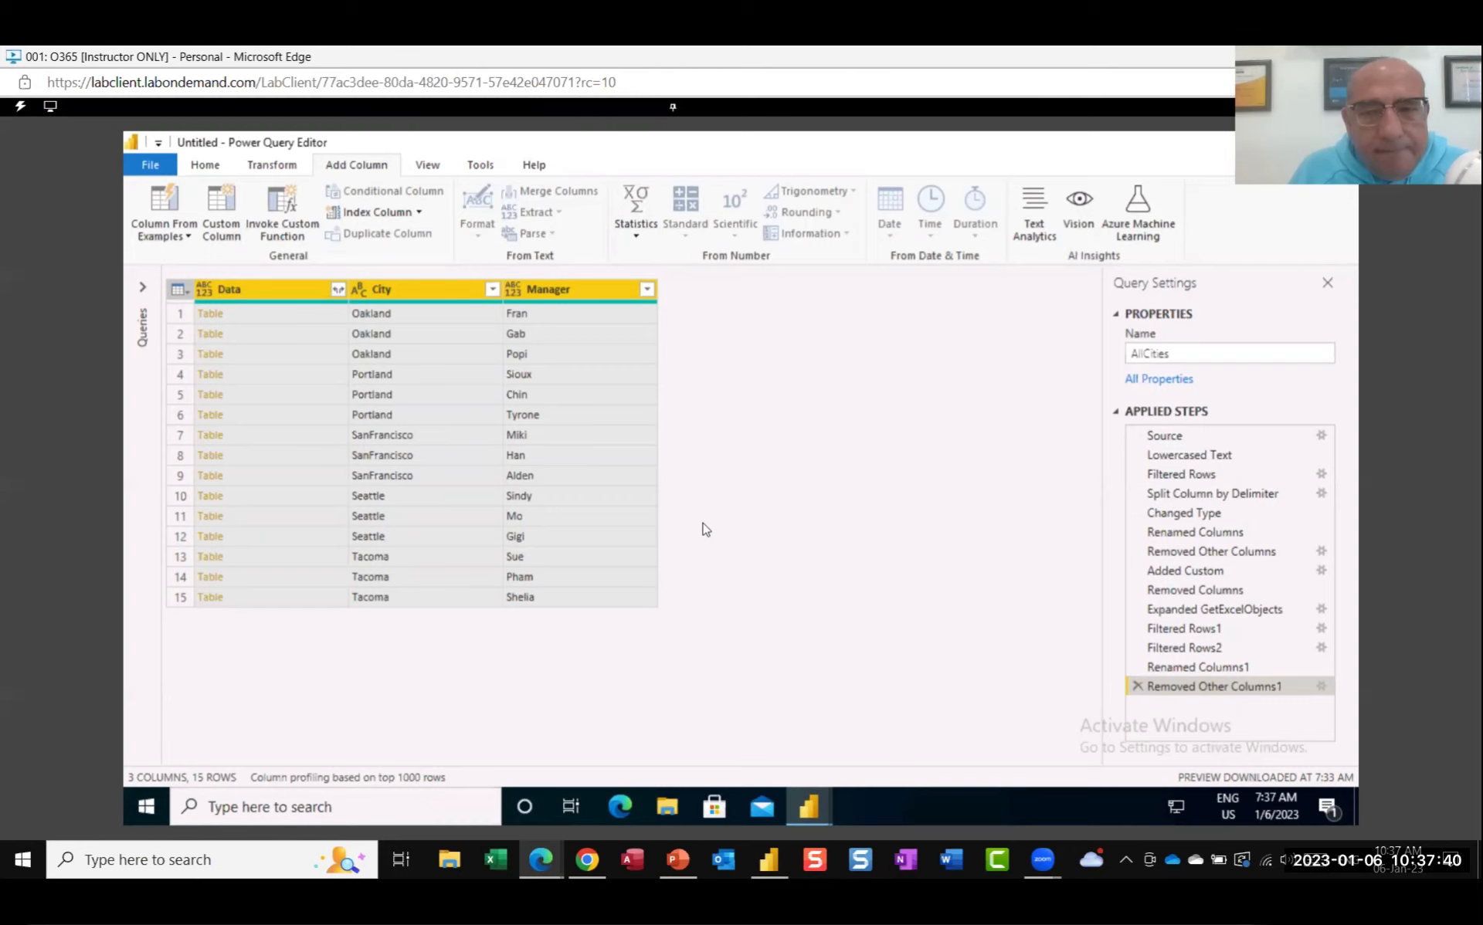
pyautogui.click(338, 290)
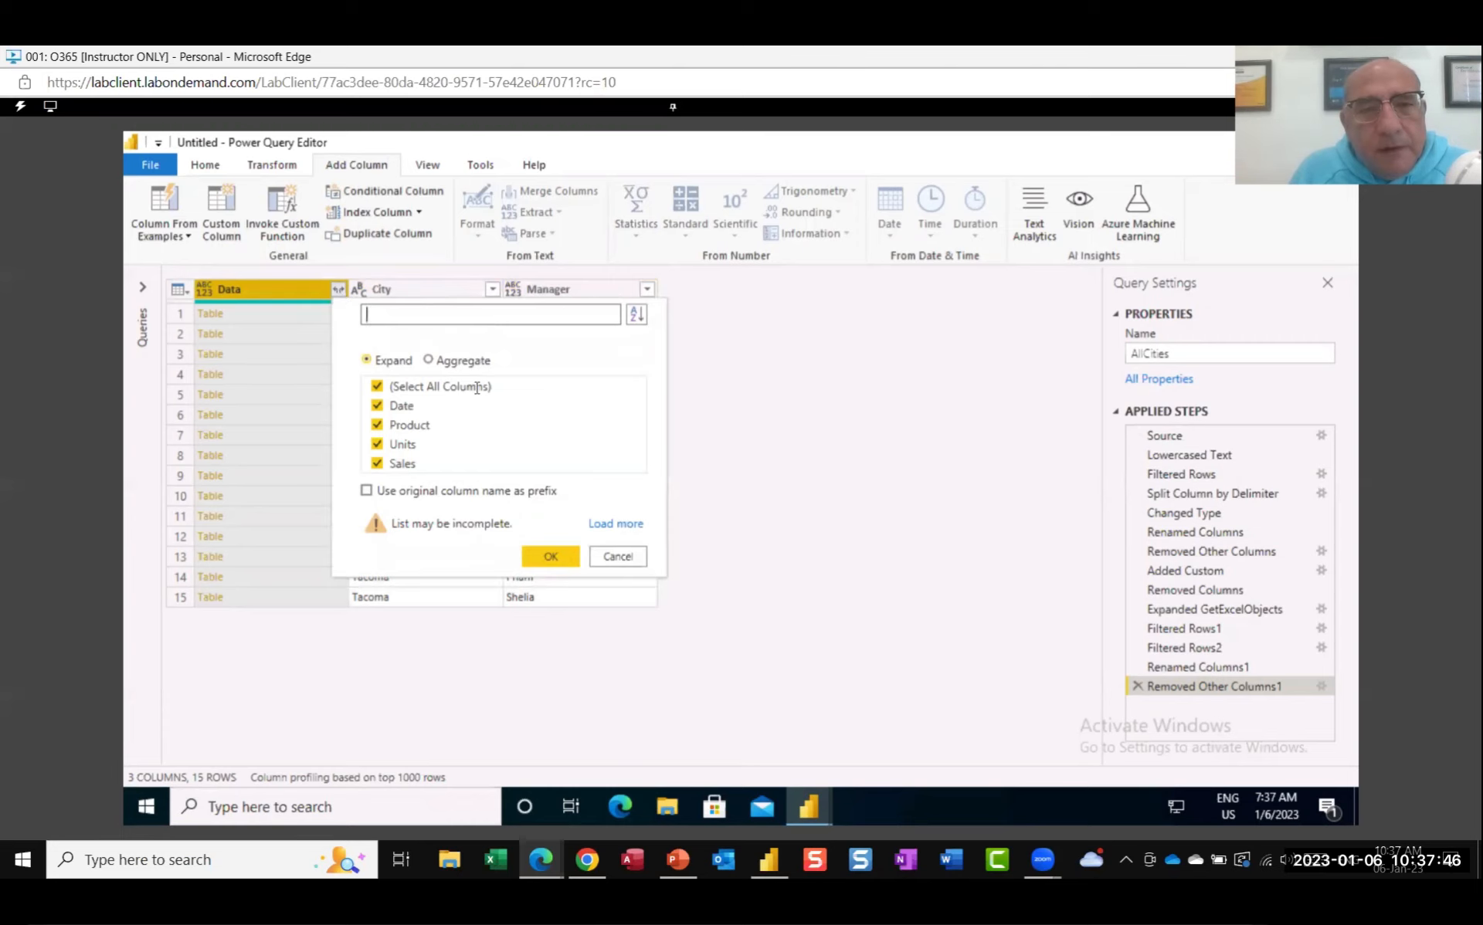
pyautogui.click(559, 561)
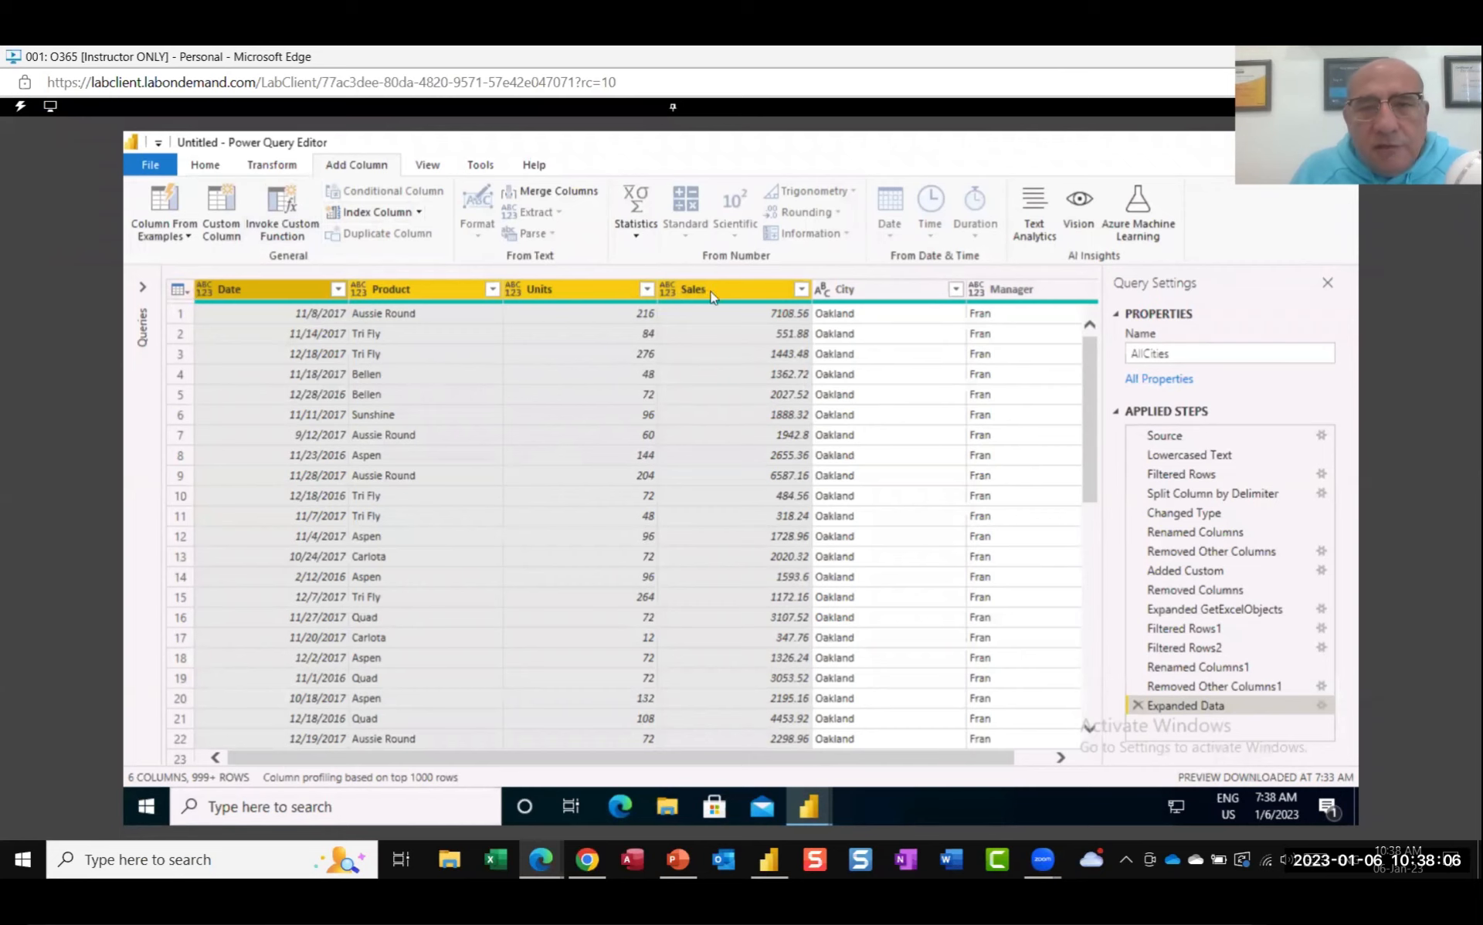
# Step: Select all columns from Date through Manager and detect their data types automatically
pyautogui.keyDown('ctrl'); pyautogui.click(1028, 291); pyautogui.keyUp('ctrl')
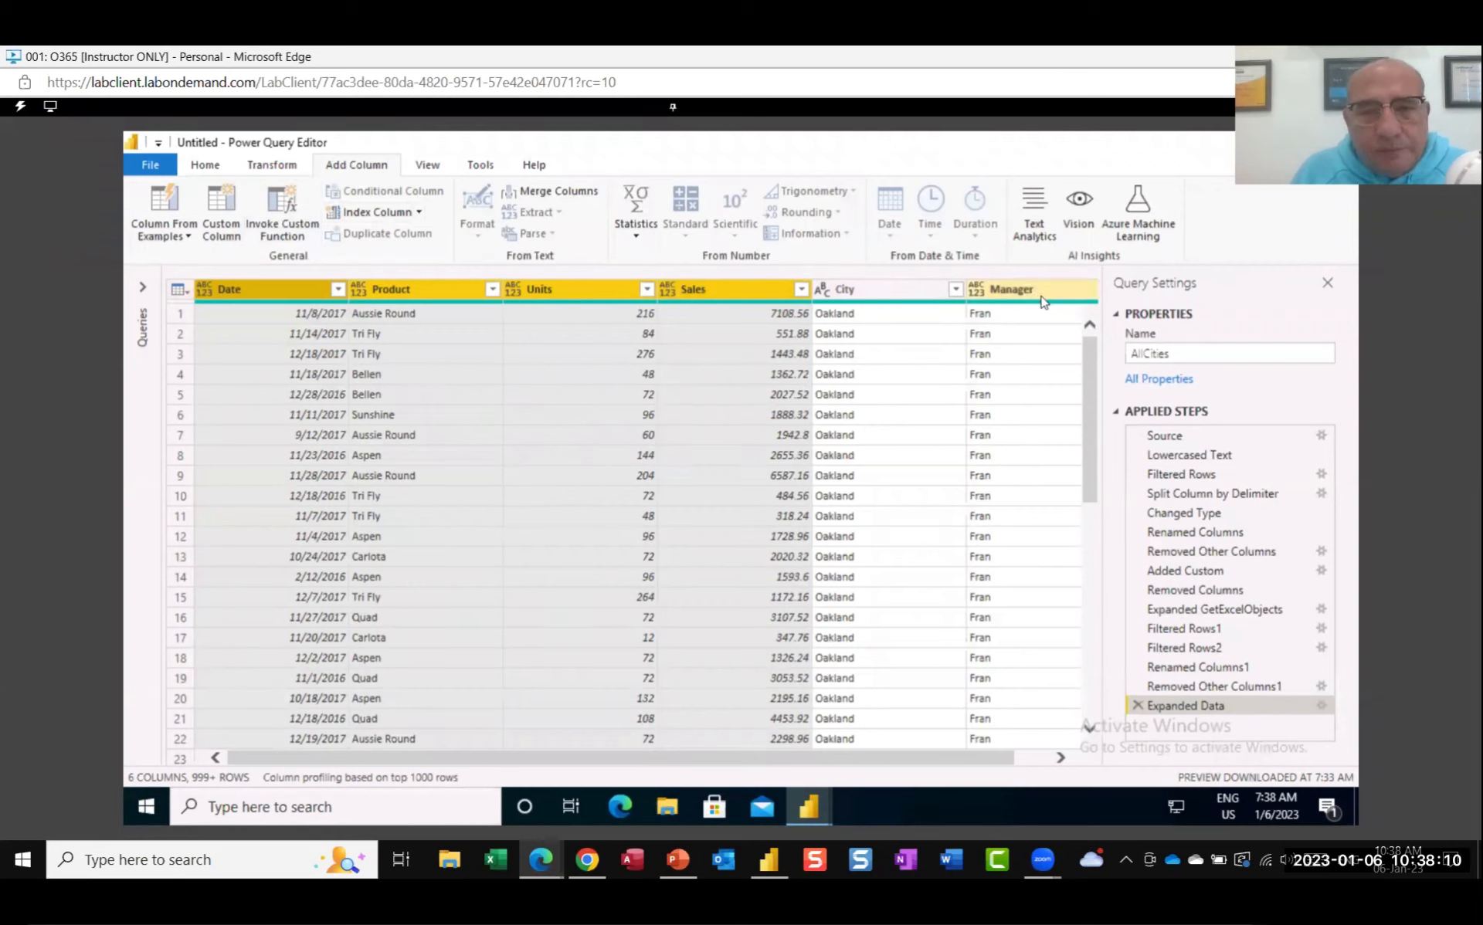
pyautogui.keyDown('ctrl'); pyautogui.click(1035, 292); pyautogui.keyUp('ctrl')
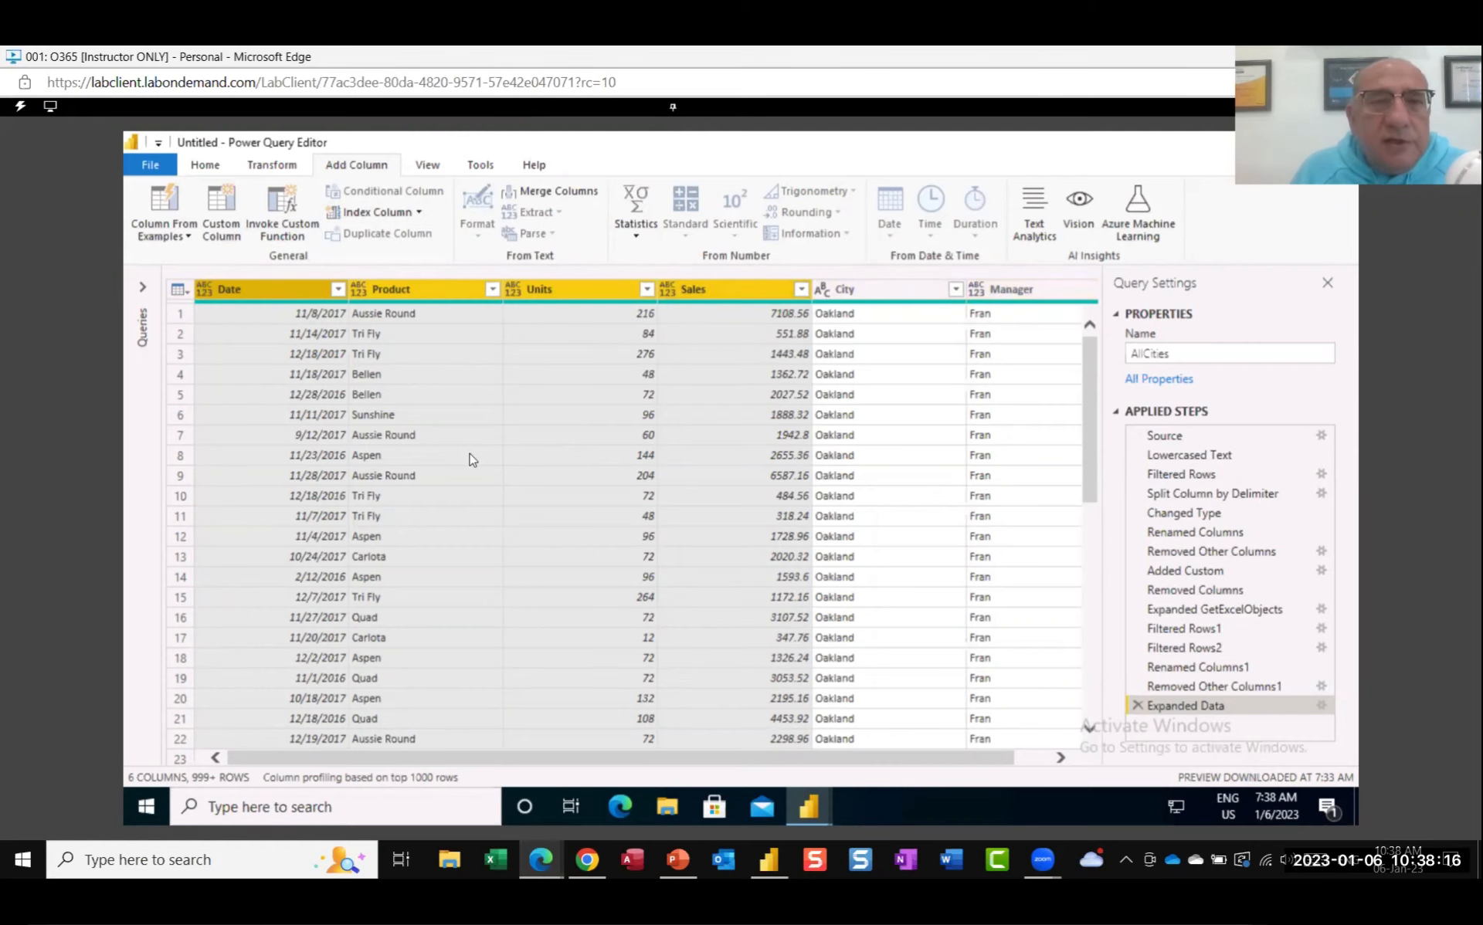
pyautogui.click(207, 293)
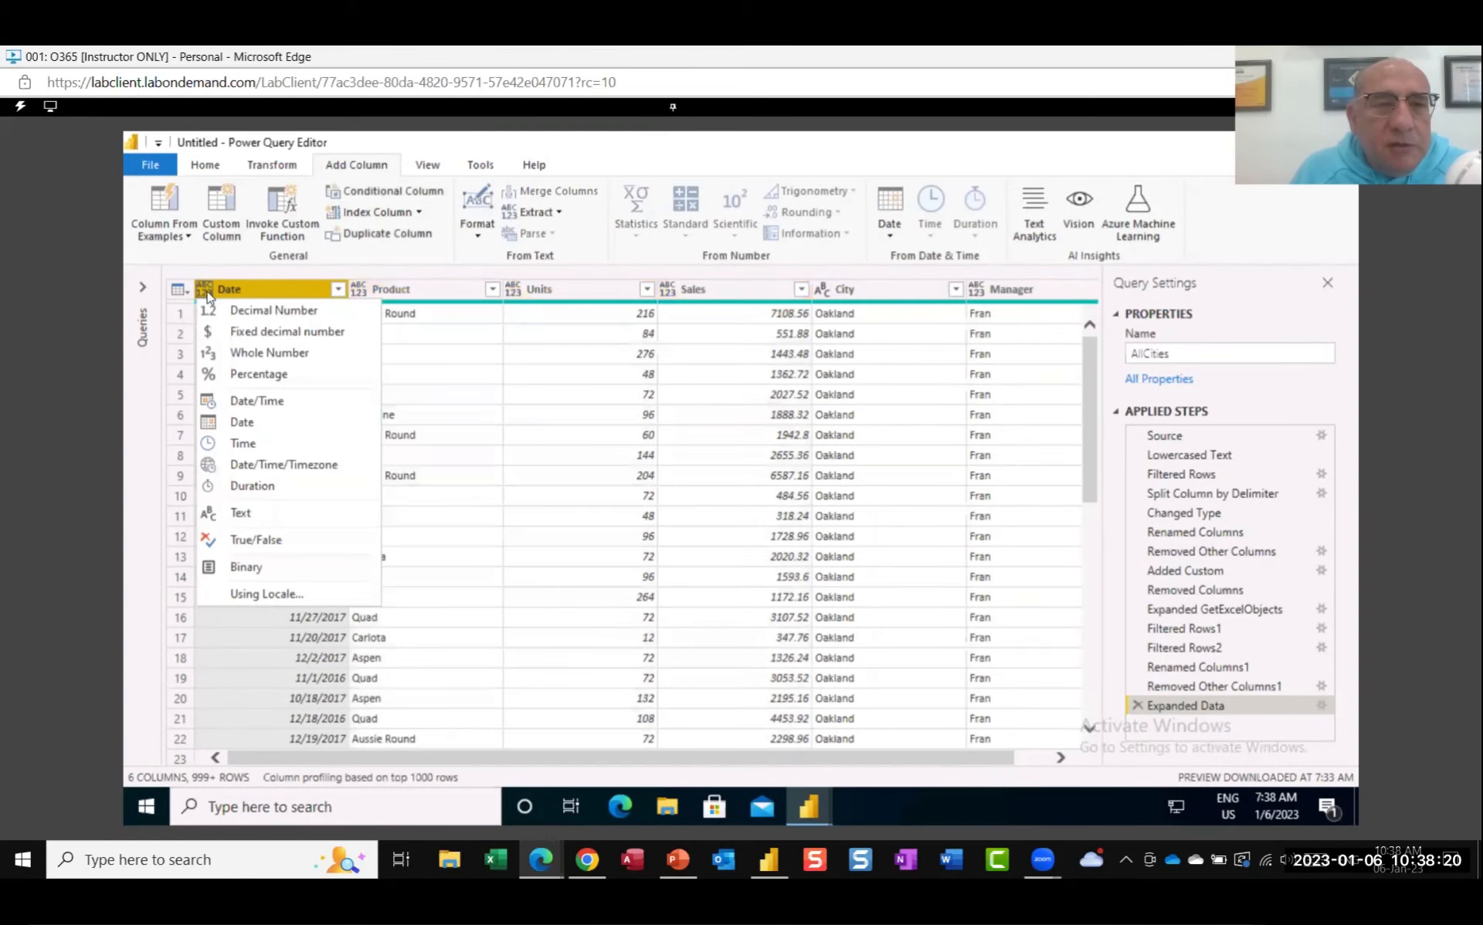
pyautogui.click(266, 286)
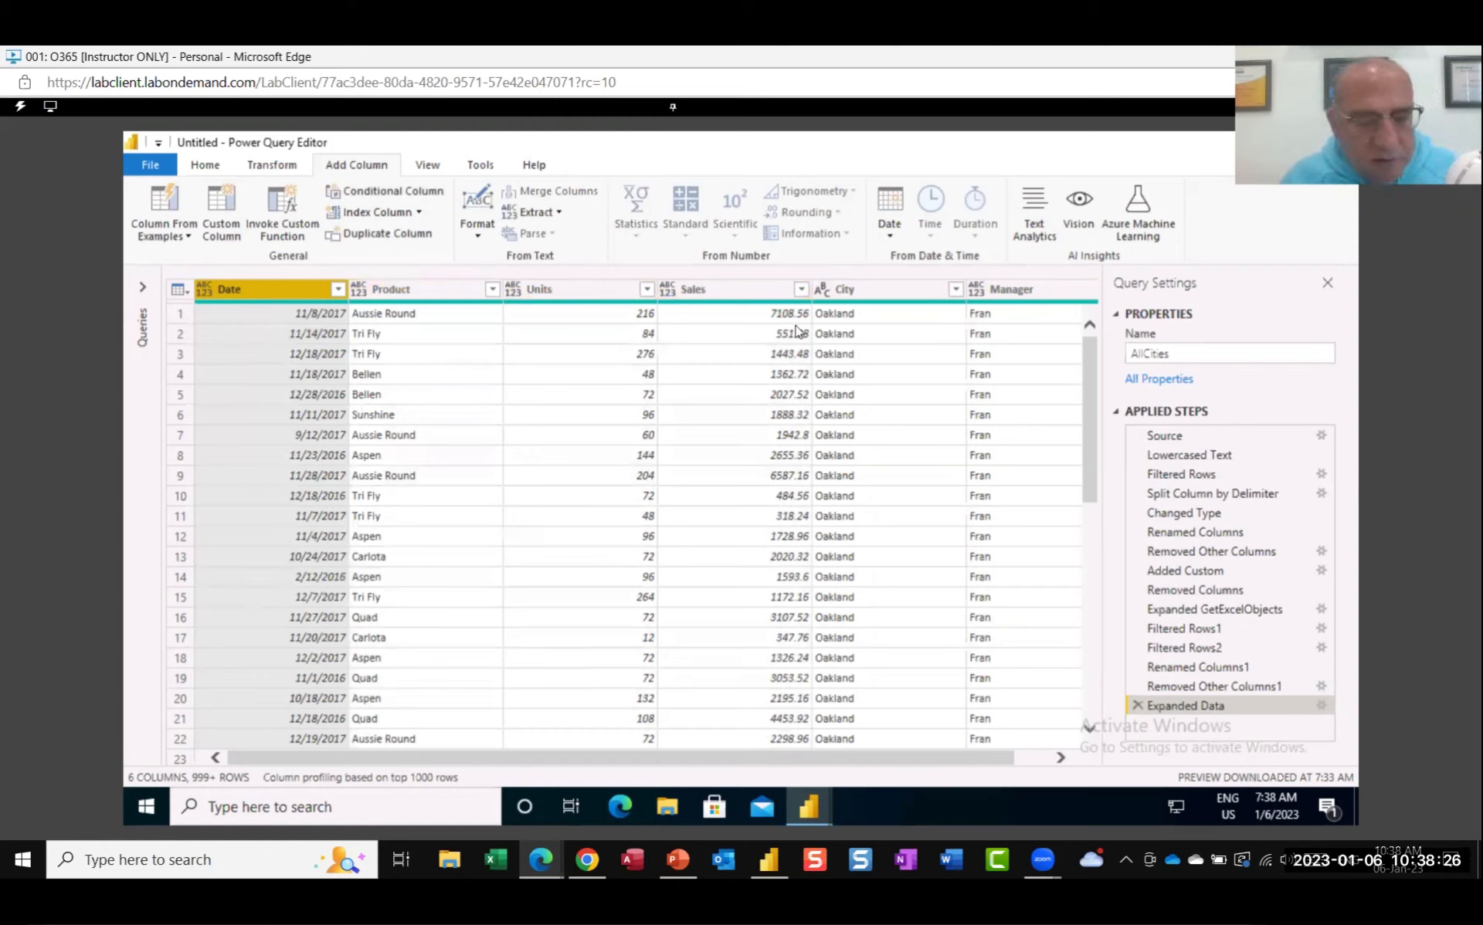
pyautogui.keyDown('shift'); pyautogui.click(1053, 289); pyautogui.keyUp('shift')
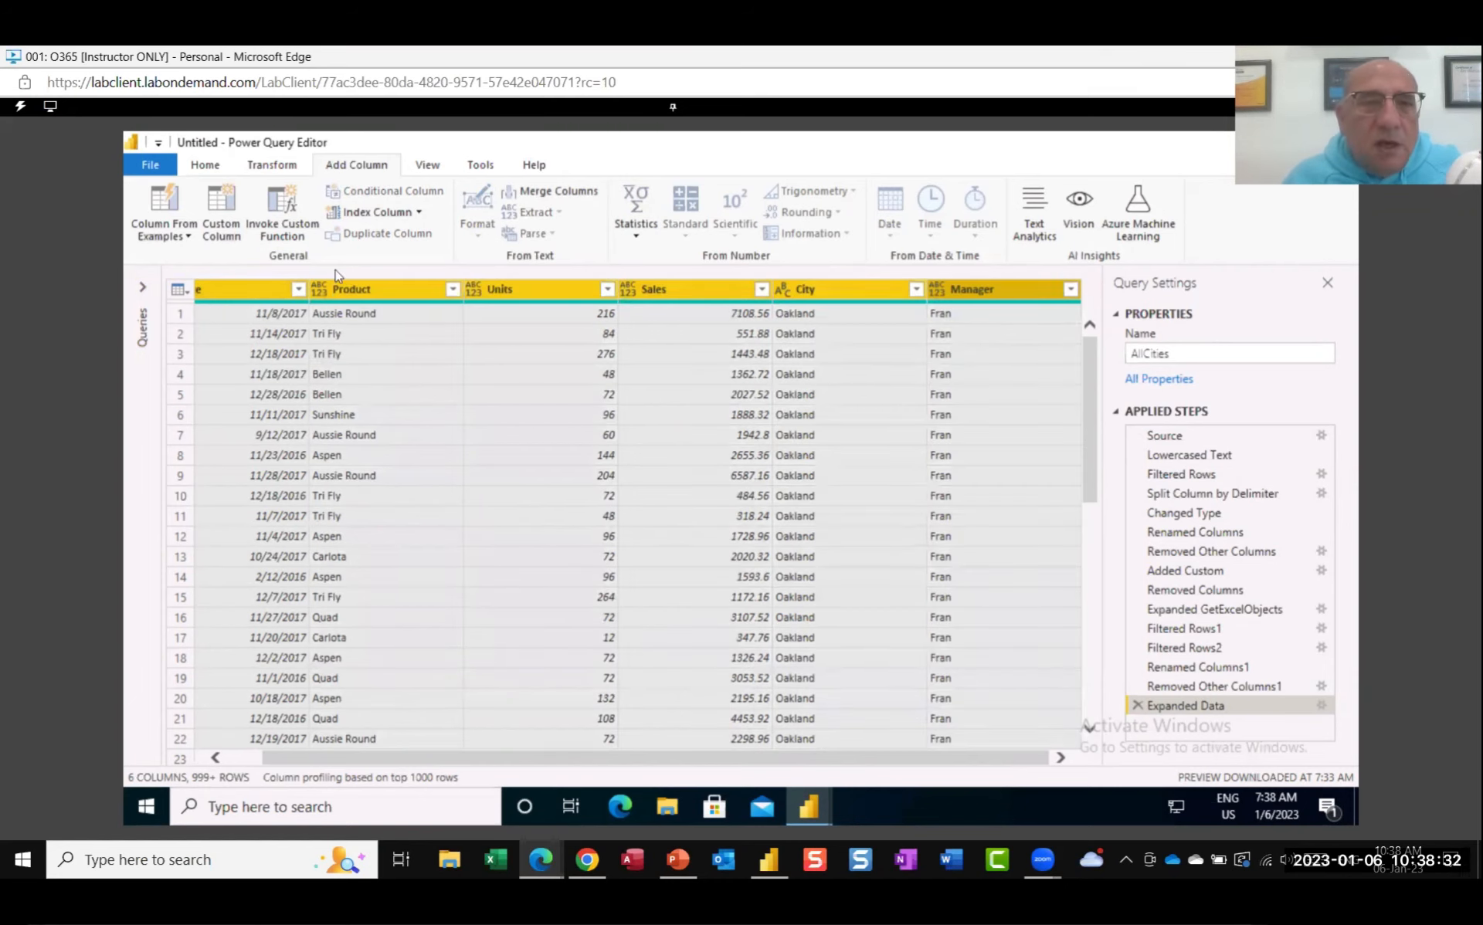
pyautogui.click(266, 167)
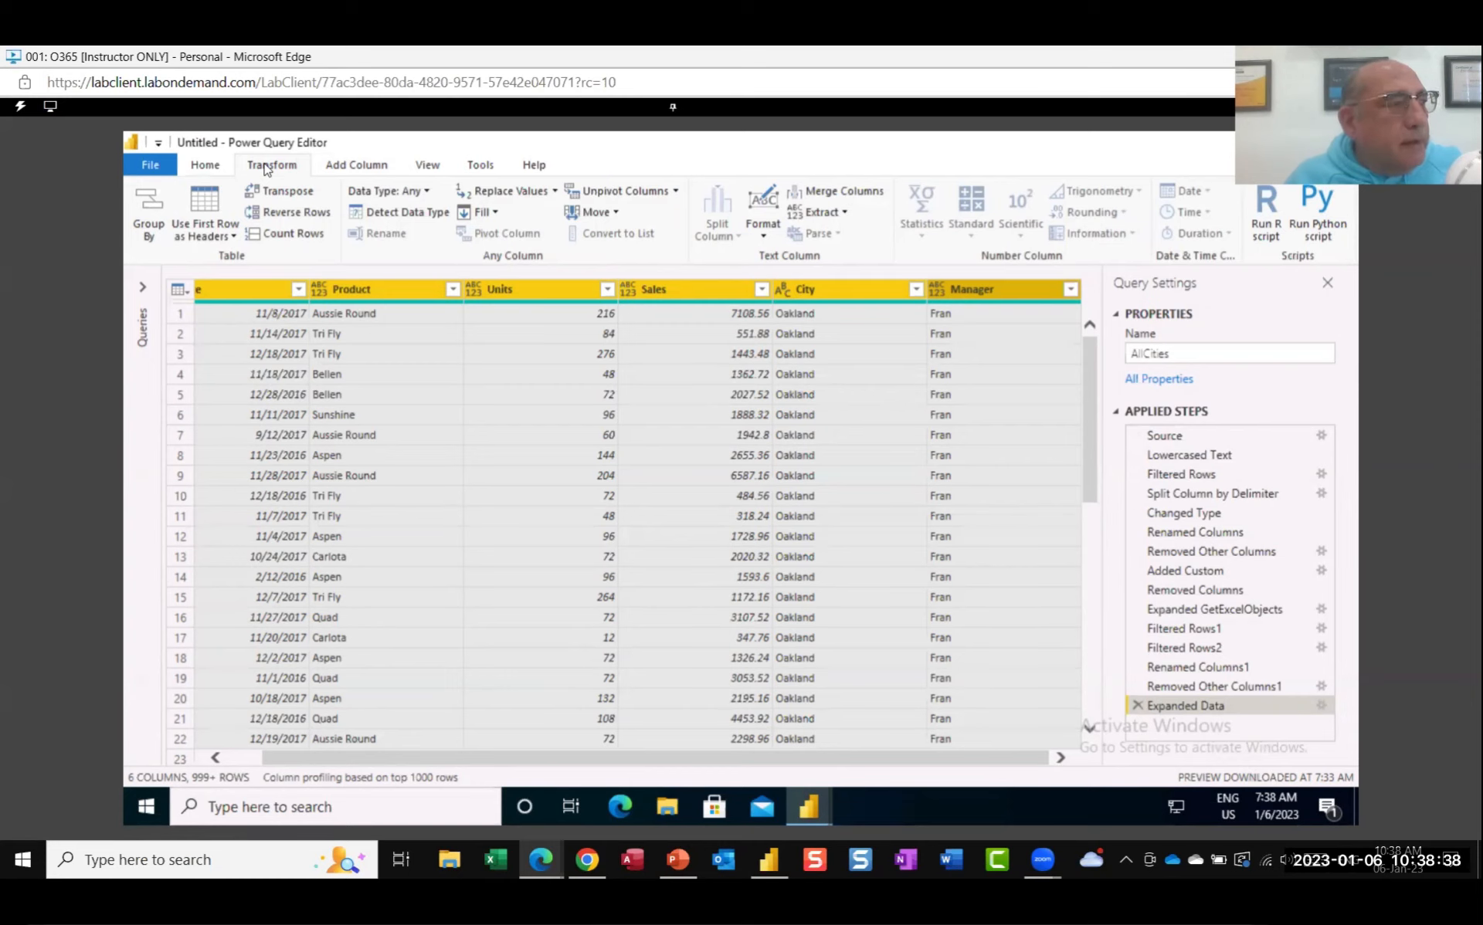
pyautogui.click(422, 223)
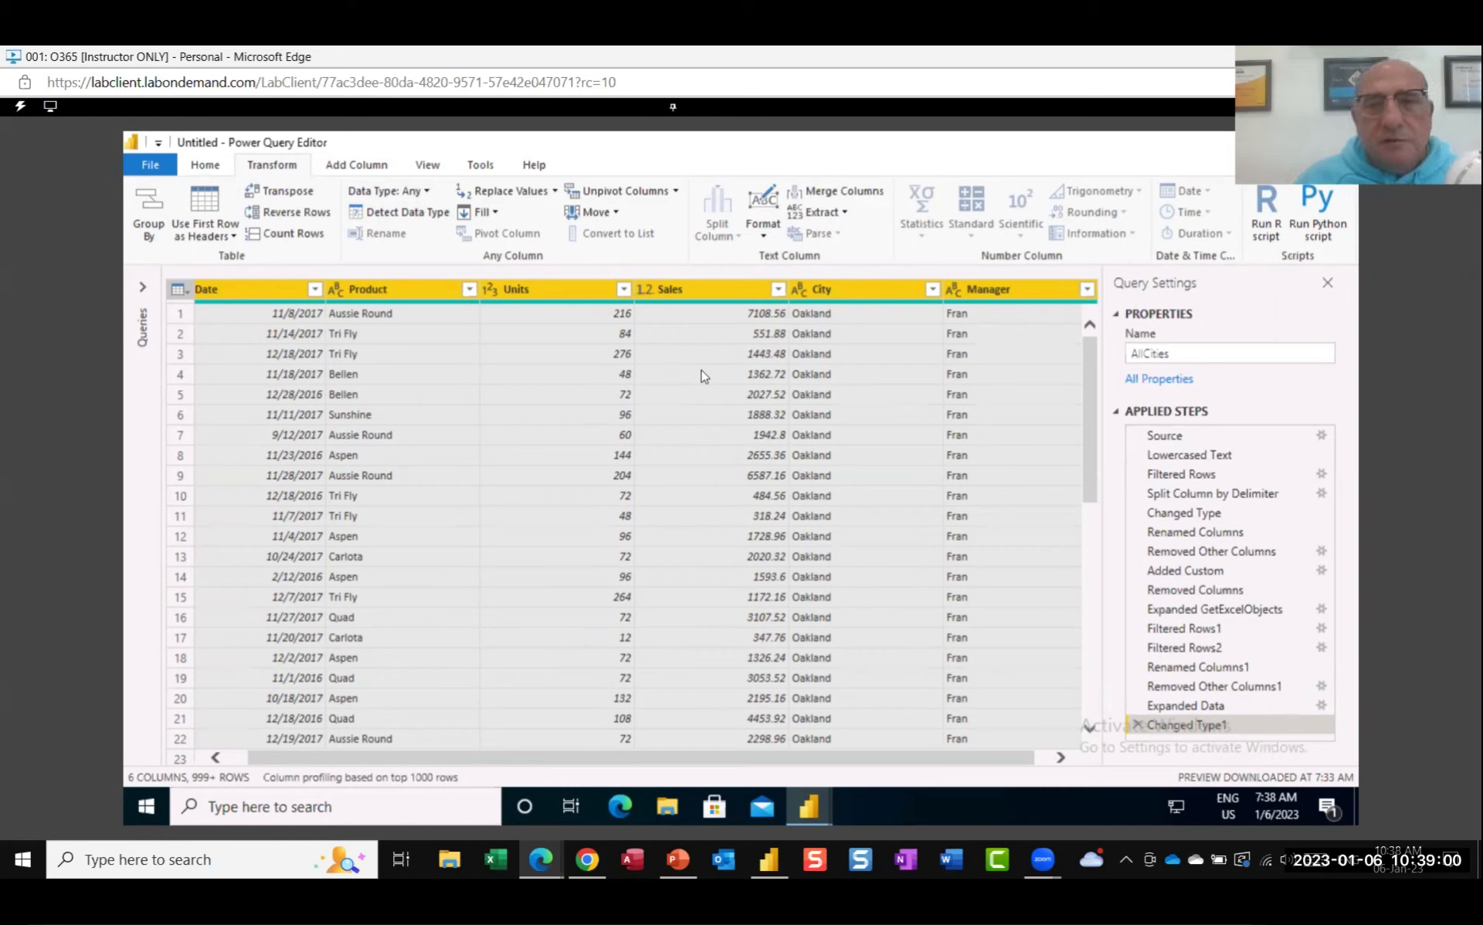
# Step: Set the Sales column's data type to Fixed decimal number, replacing the existing type conversion
pyautogui.click(644, 290)
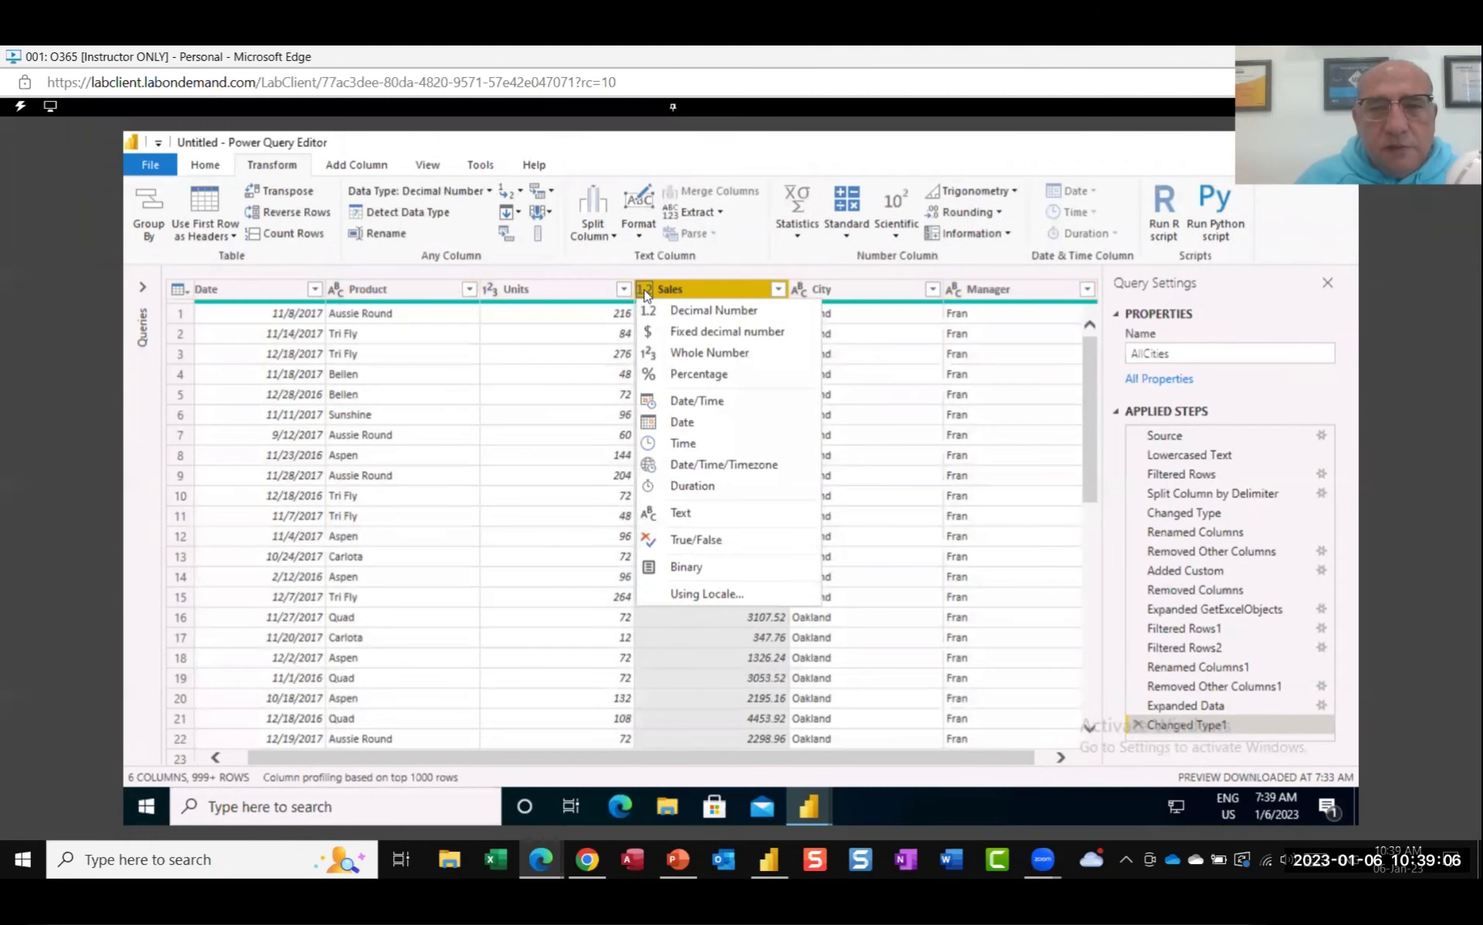
pyautogui.click(697, 338)
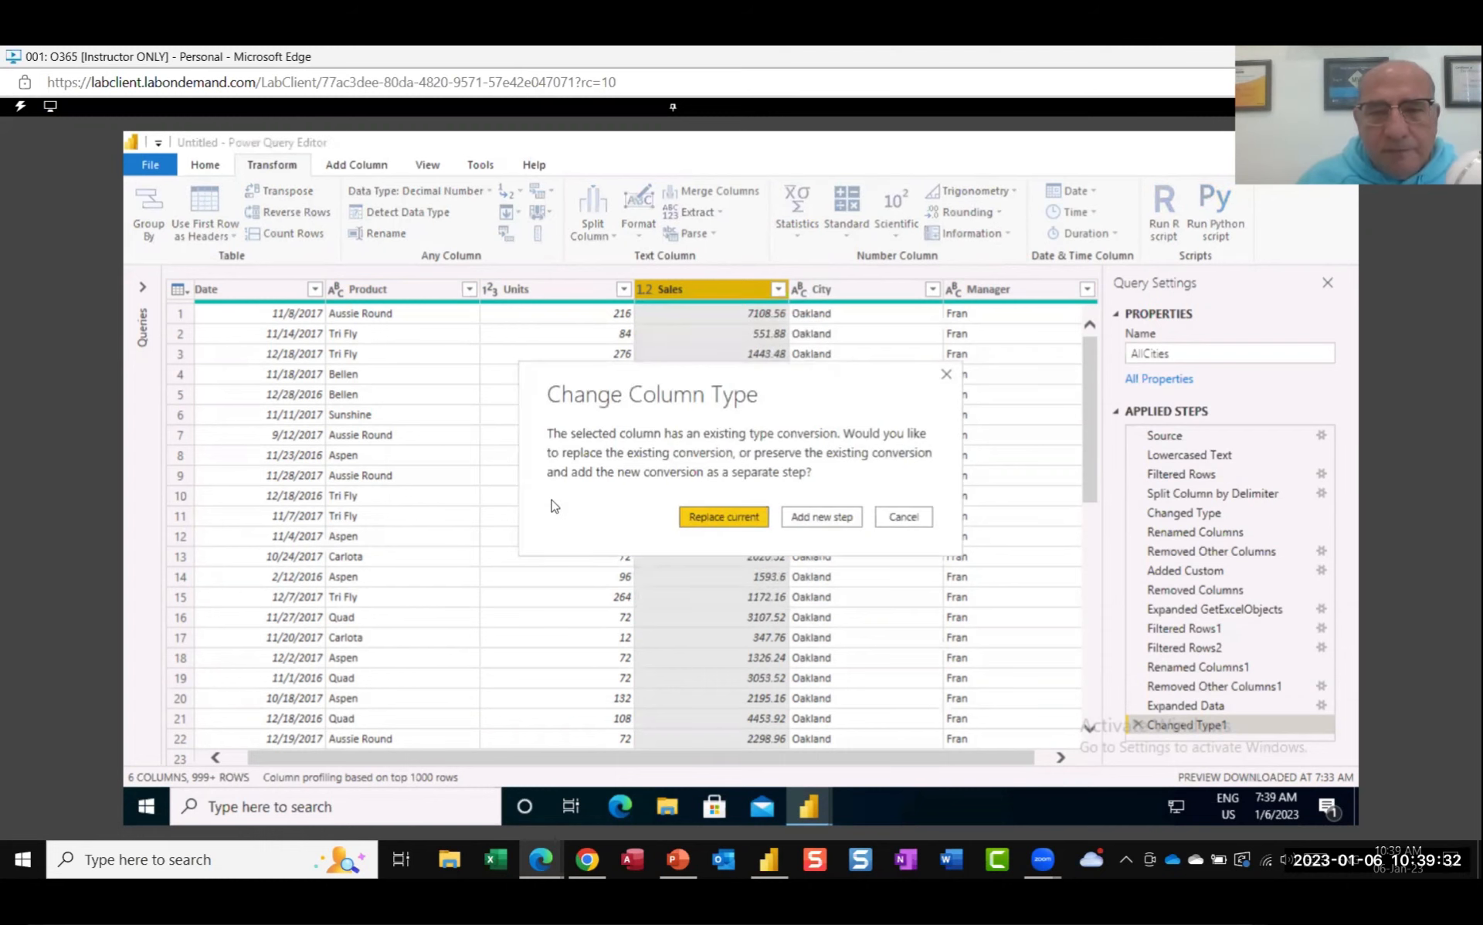
pyautogui.click(725, 519)
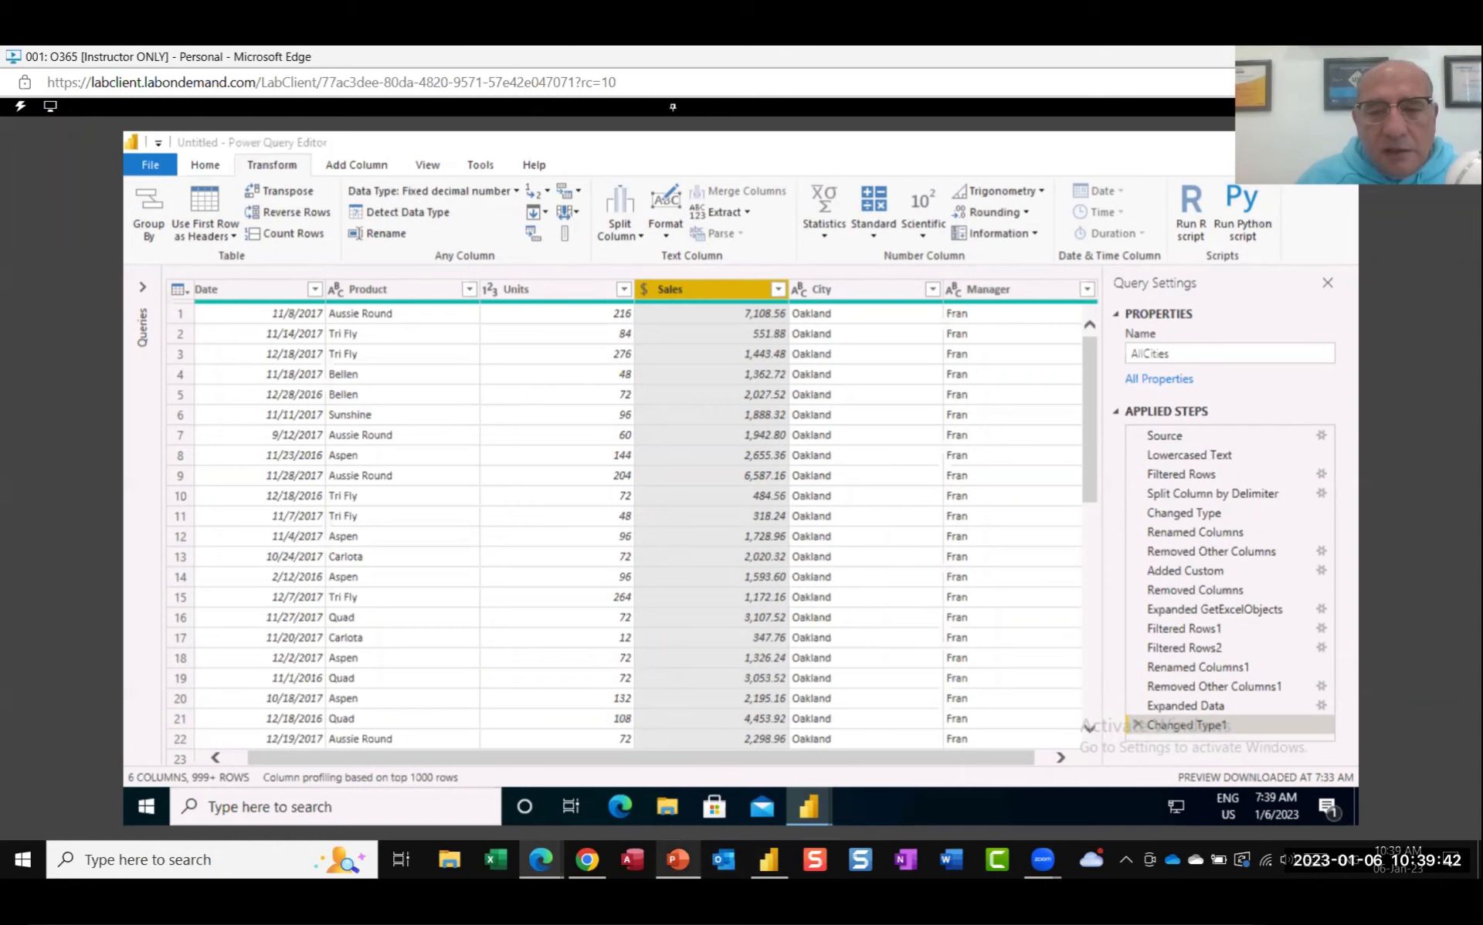
# Step: Switch to PowerPoint and present slide 8, the overview of getting, cleaning, visualizing and sharing data, then end the slide show
pyautogui.click(677, 860)
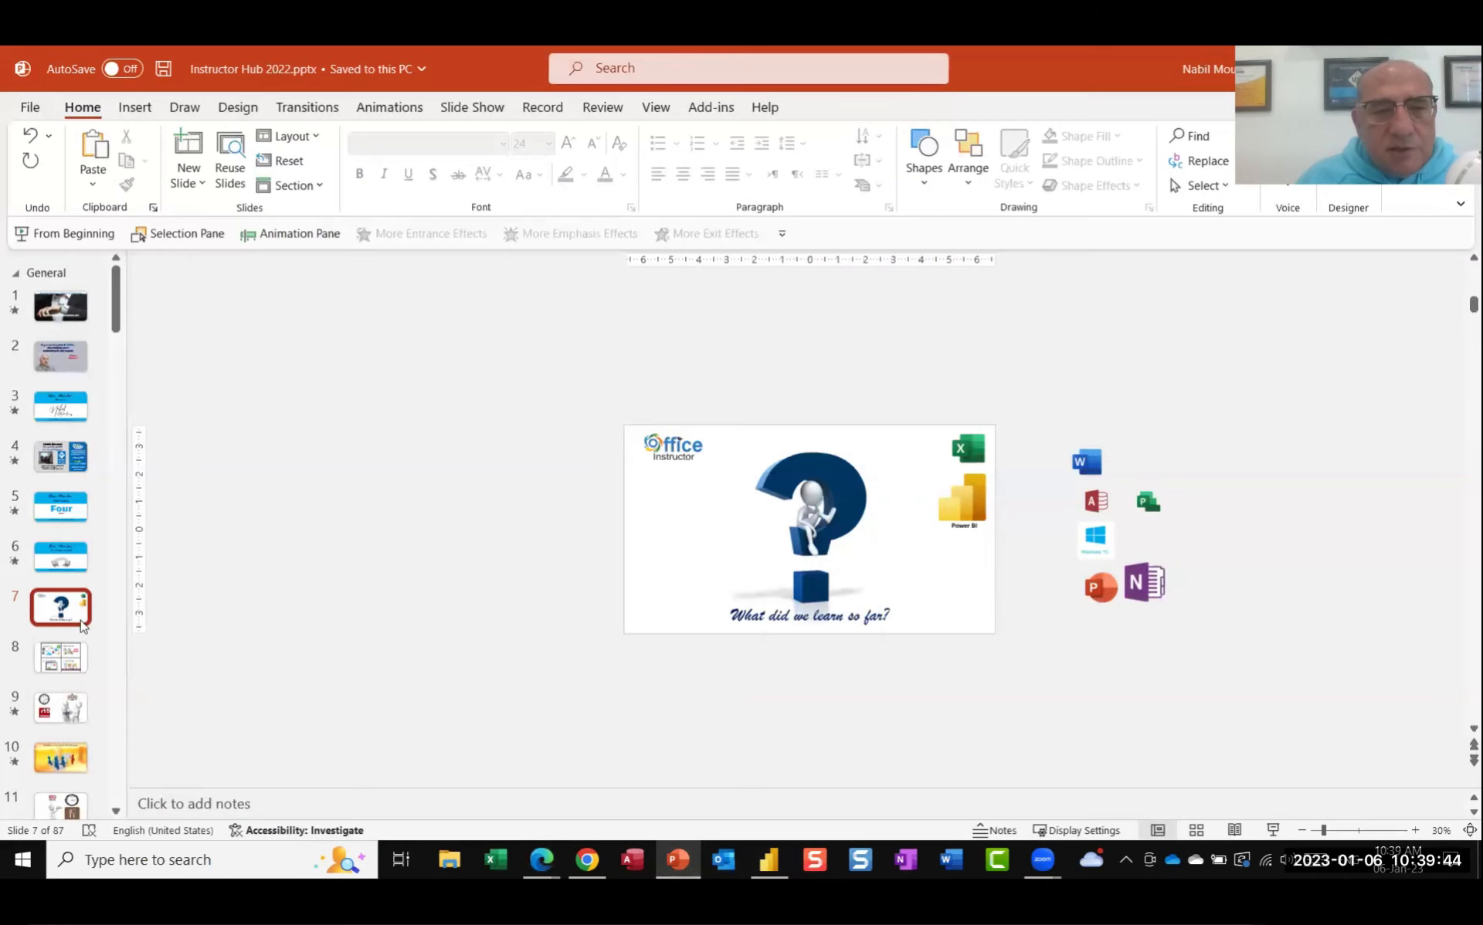
pyautogui.click(71, 657)
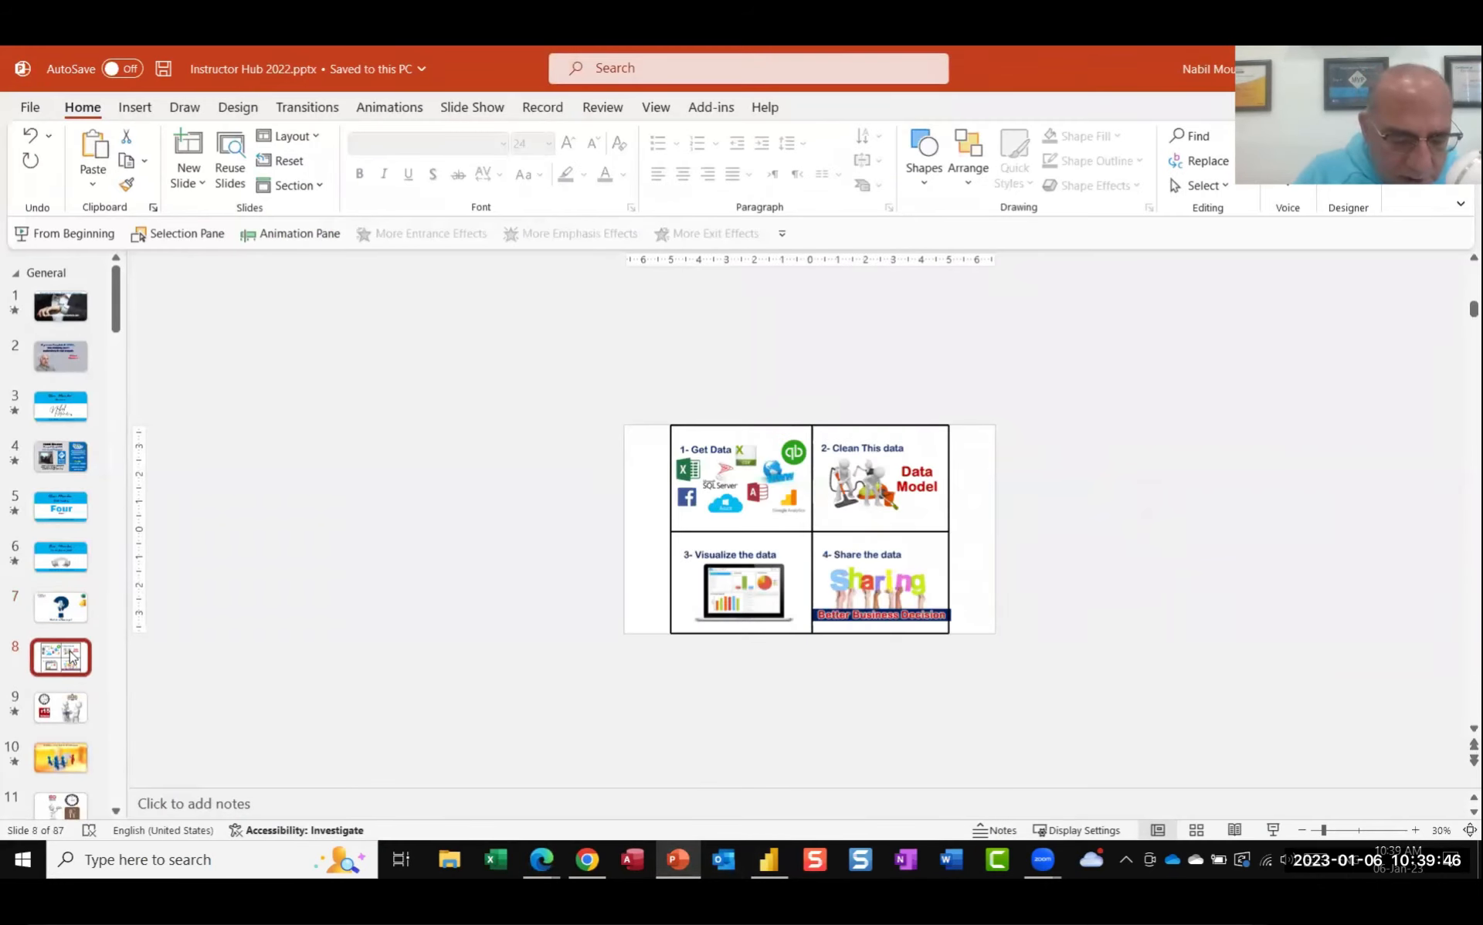
pyautogui.hotkey('shift', 'F5')
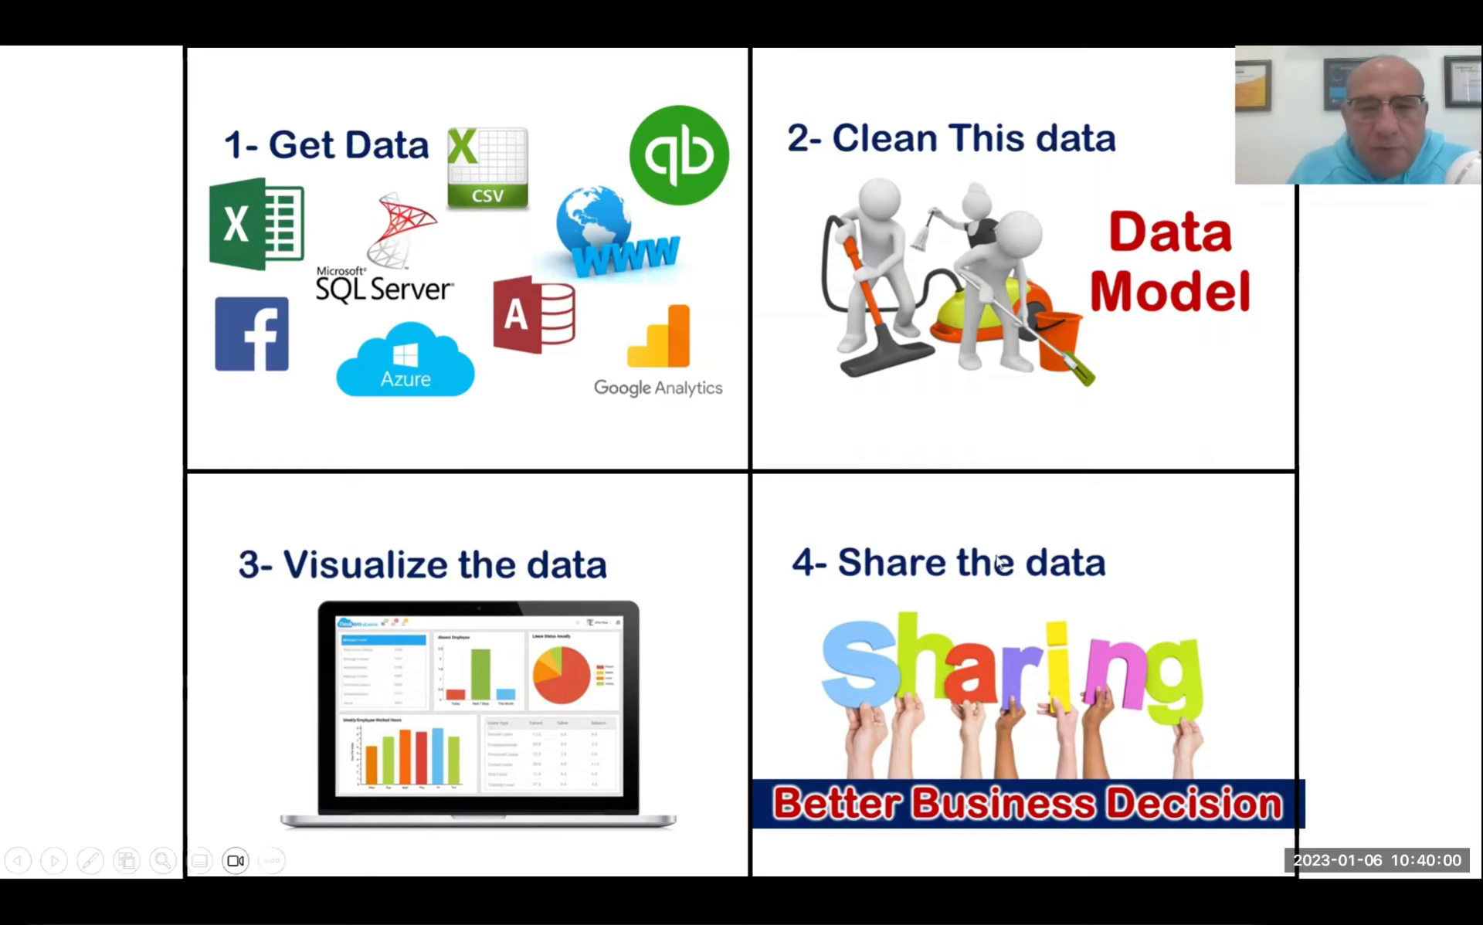
pyautogui.press('Escape')
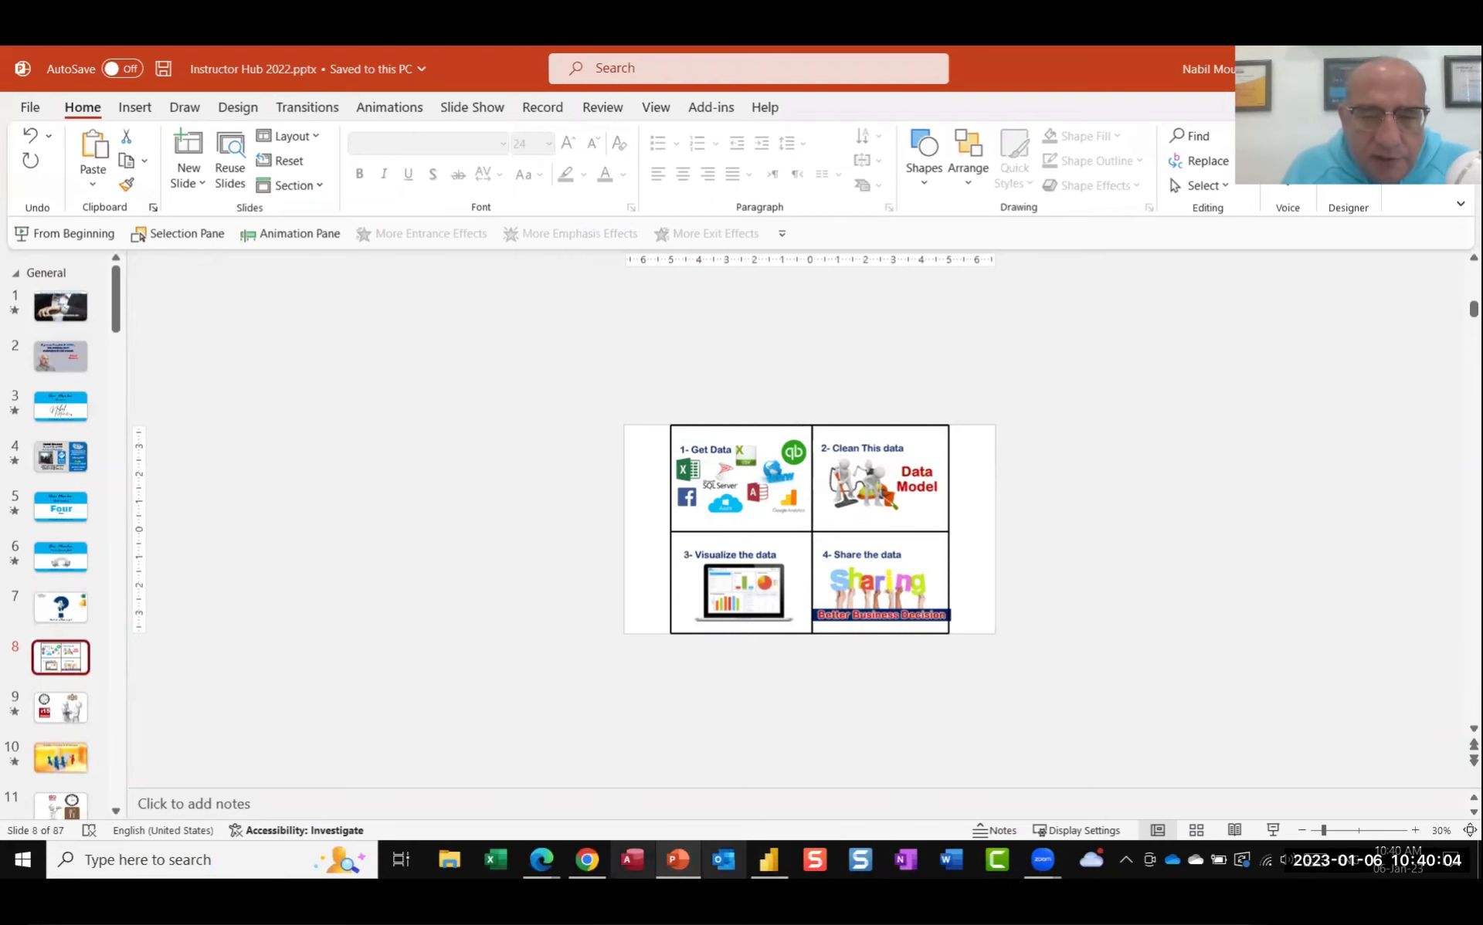
# Step: Return to the Power Query Editor in the lab window, then close it and apply the pending query changes
pyautogui.moveTo(541, 860)
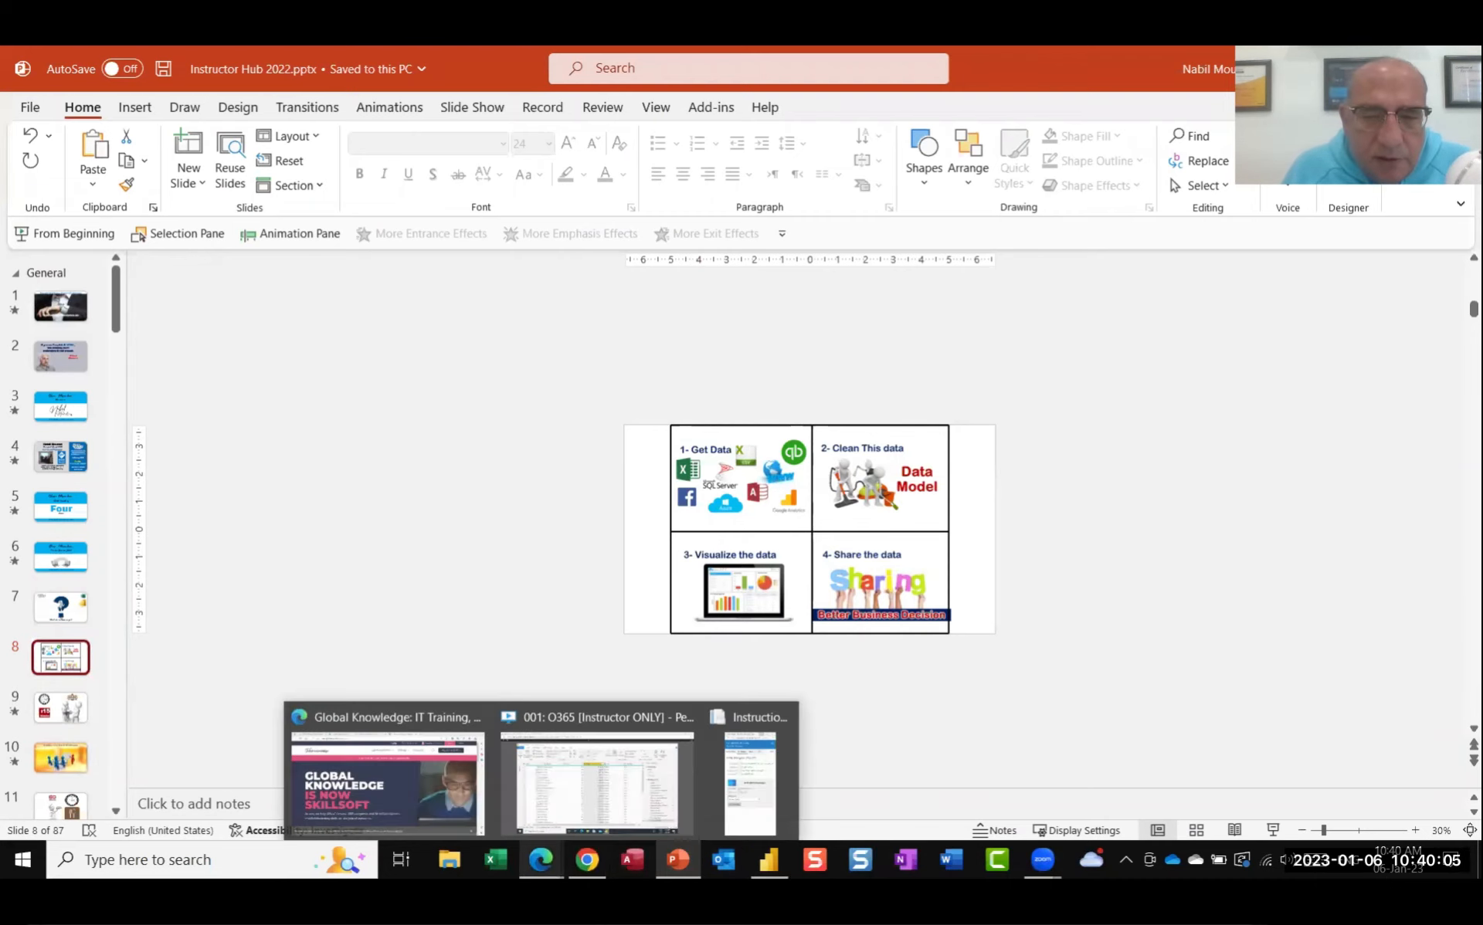
pyautogui.click(599, 819)
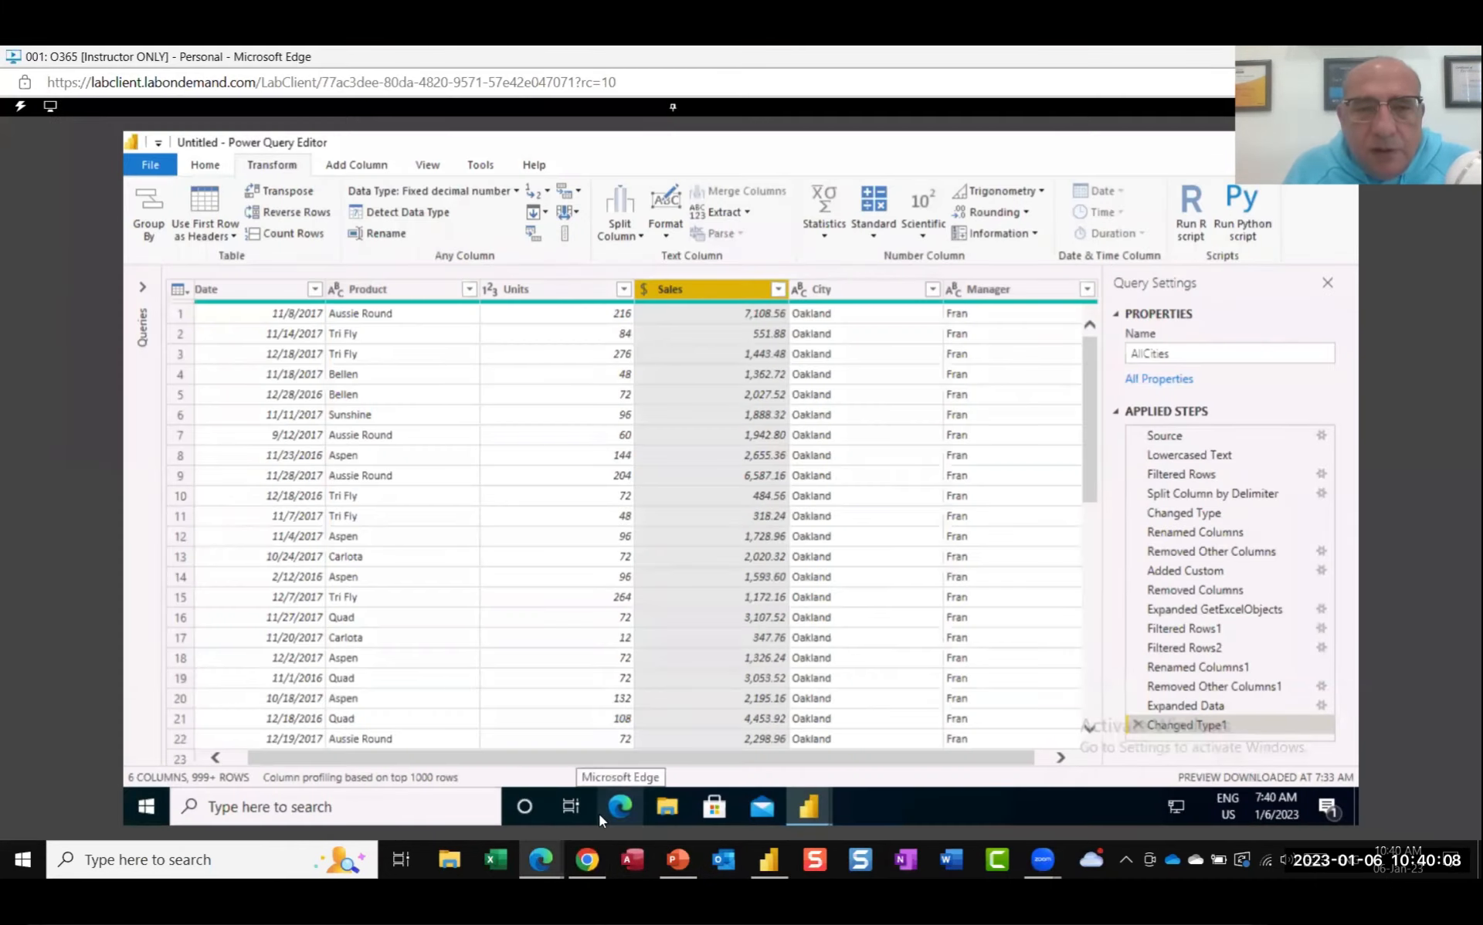
pyautogui.click(205, 166)
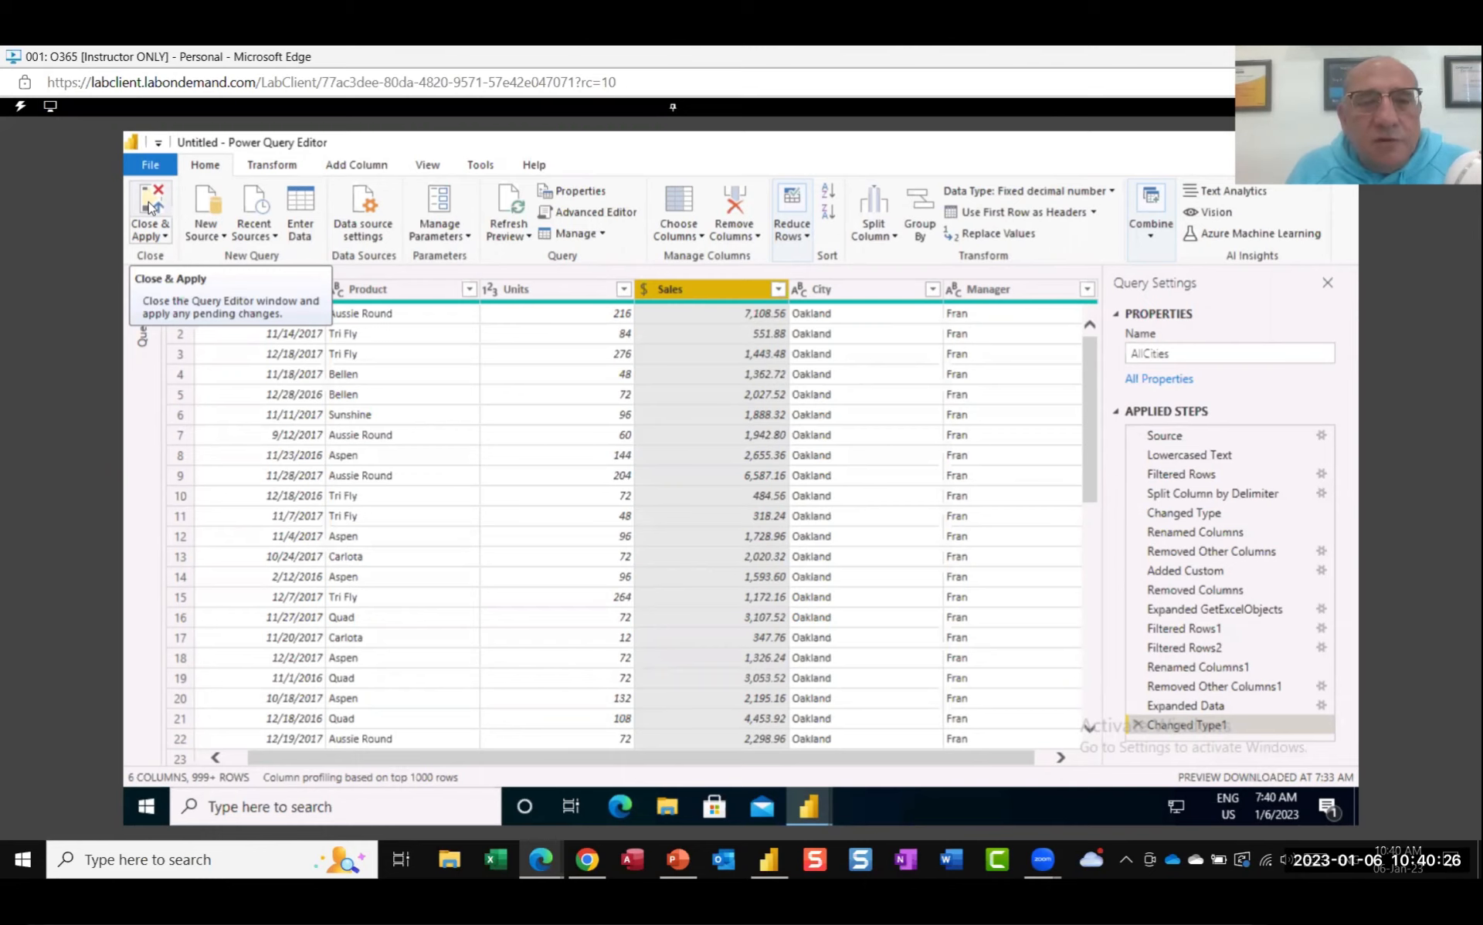
pyautogui.click(149, 207)
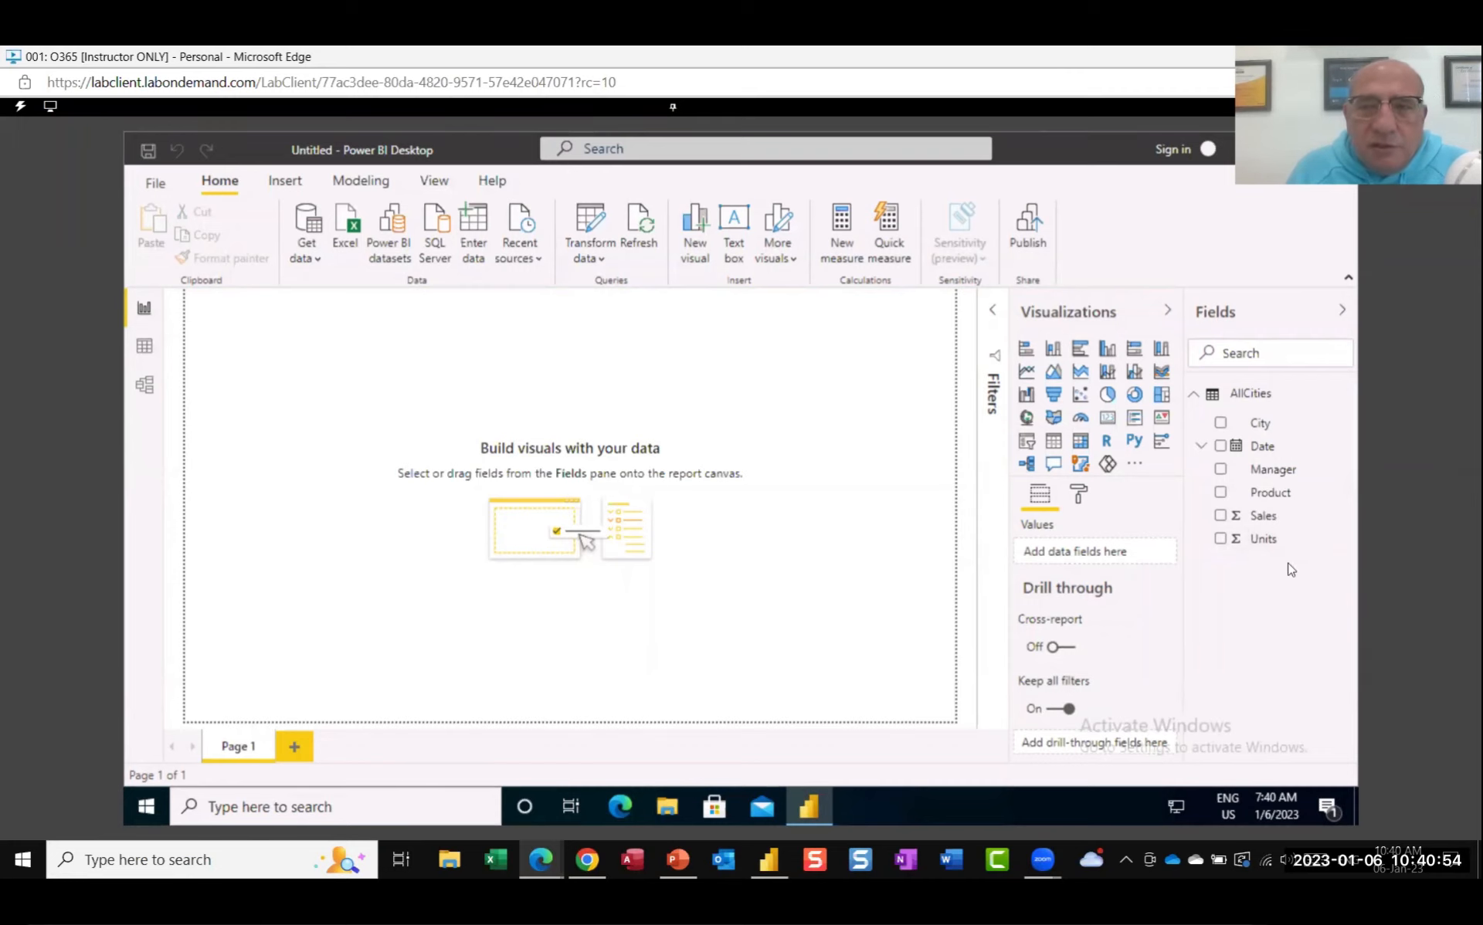
# Step: Examine the loaded AllCities table in Data view, then return to the Report view
pyautogui.click(144, 346)
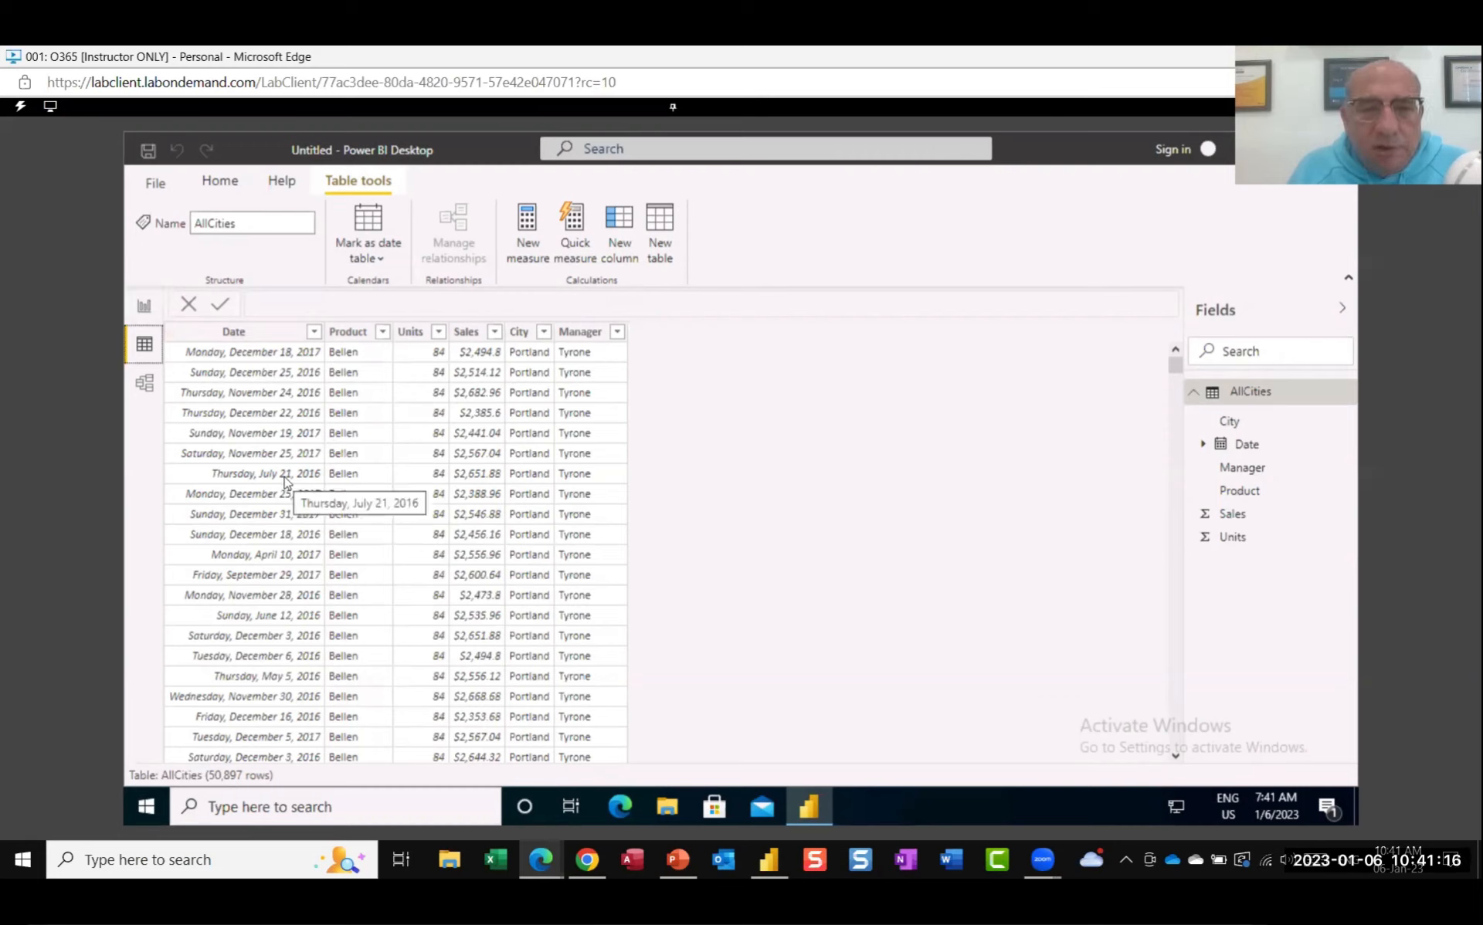
pyautogui.click(143, 309)
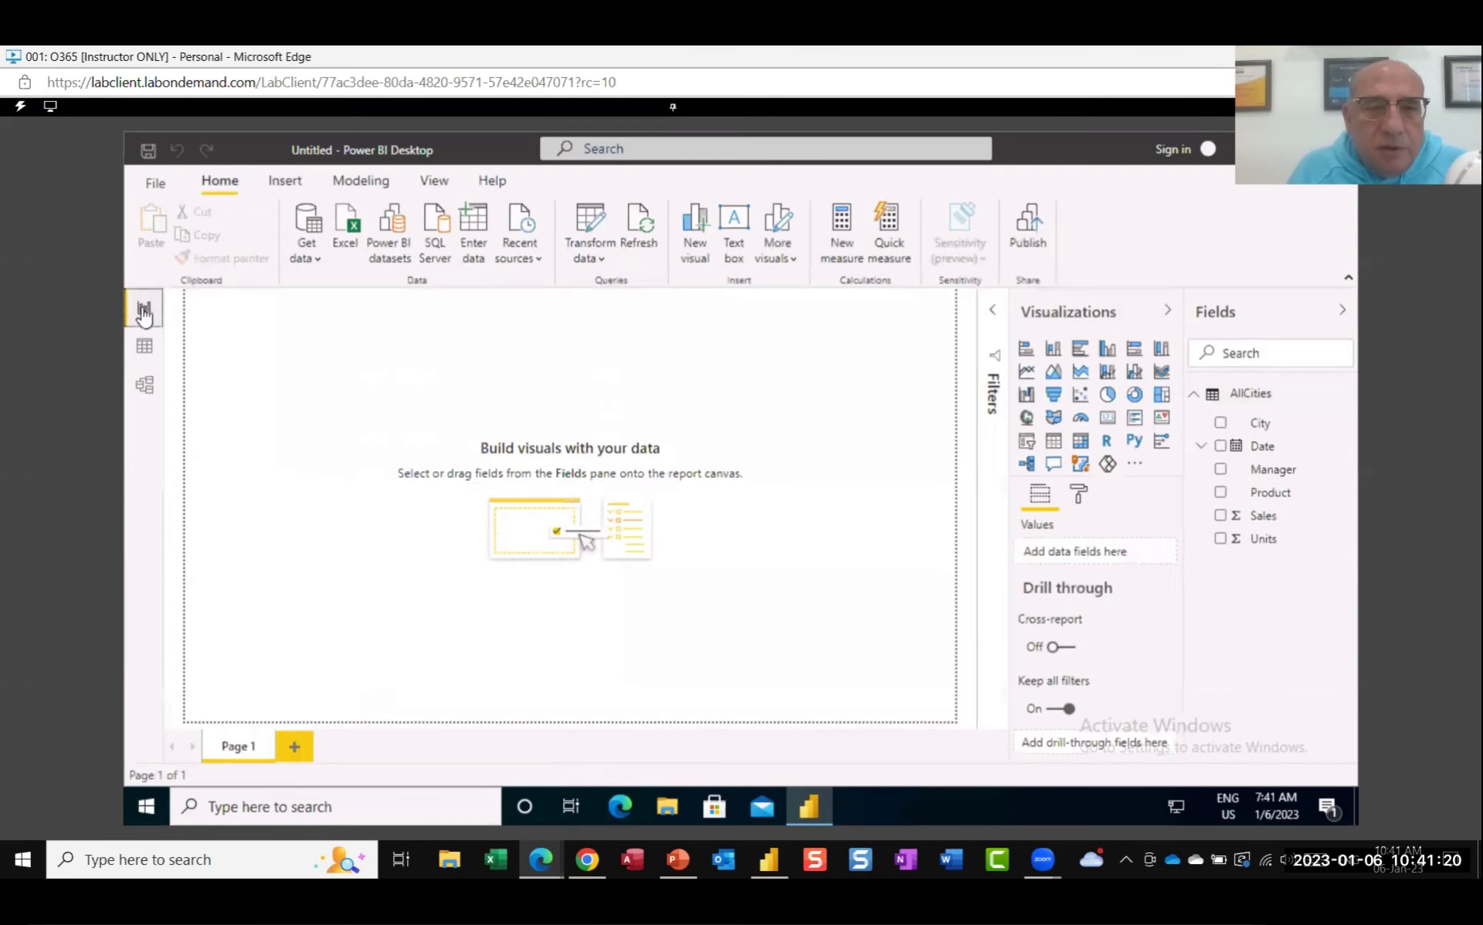
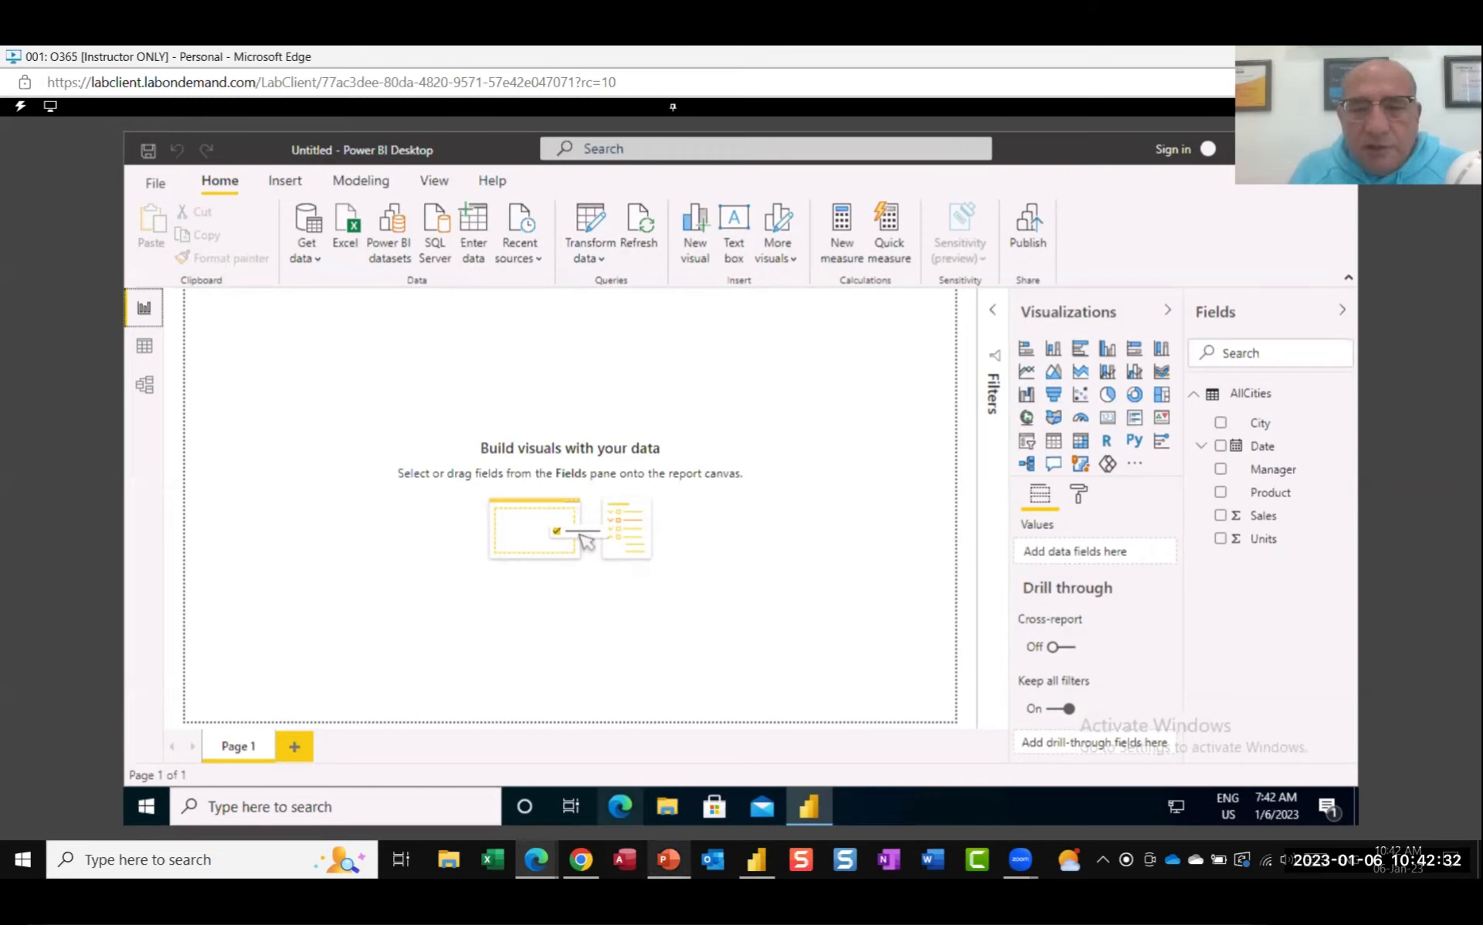
# Step: Switch to PowerPoint and display slide 9, the 15-minute short break slide
pyautogui.click(669, 860)
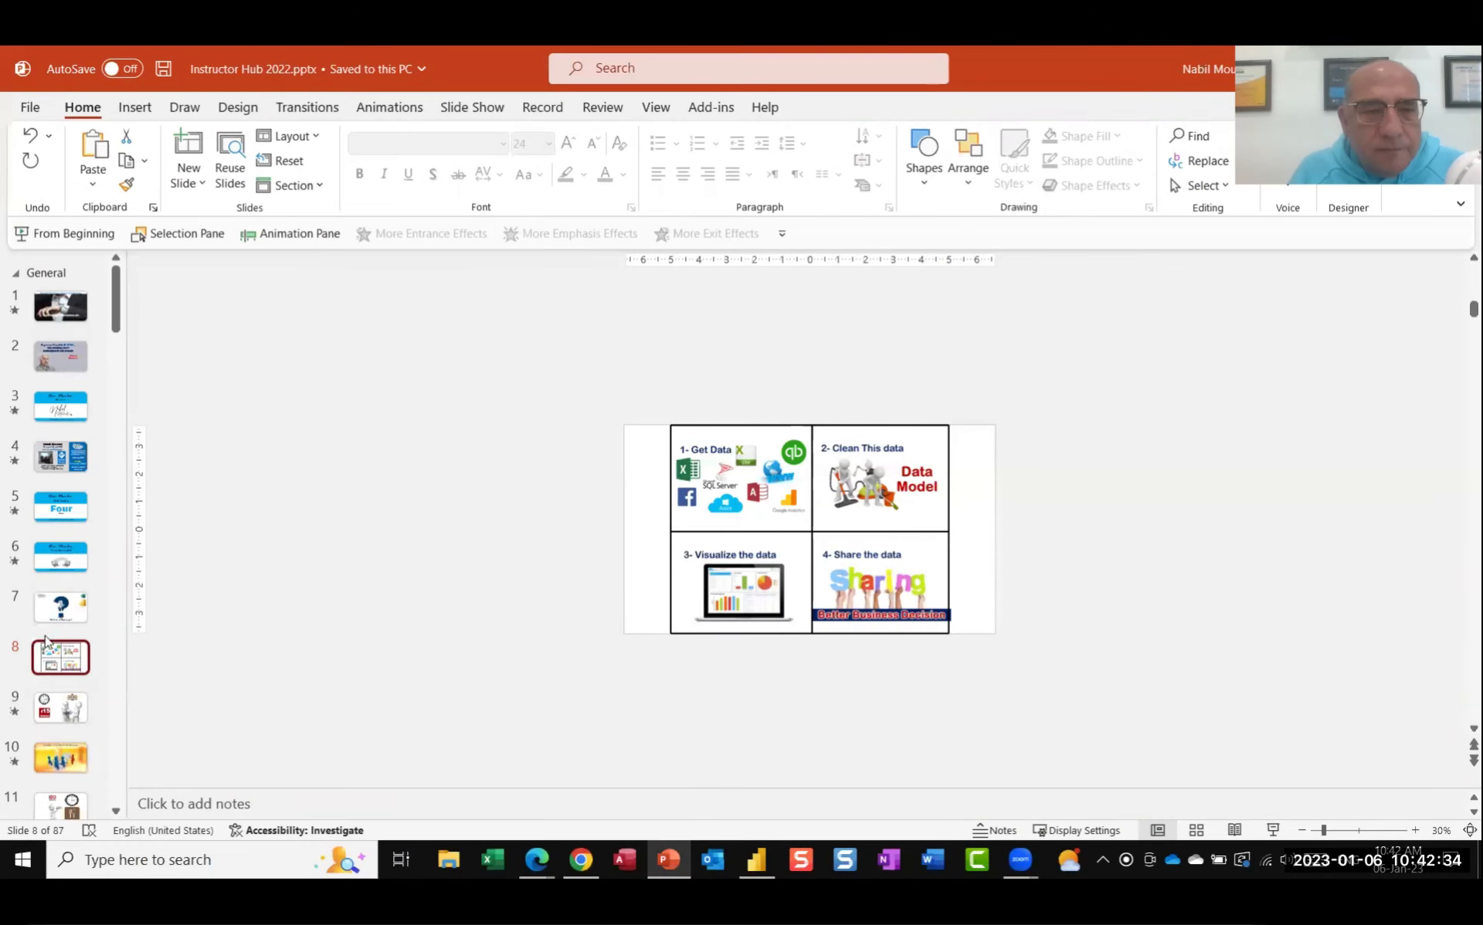
pyautogui.click(61, 709)
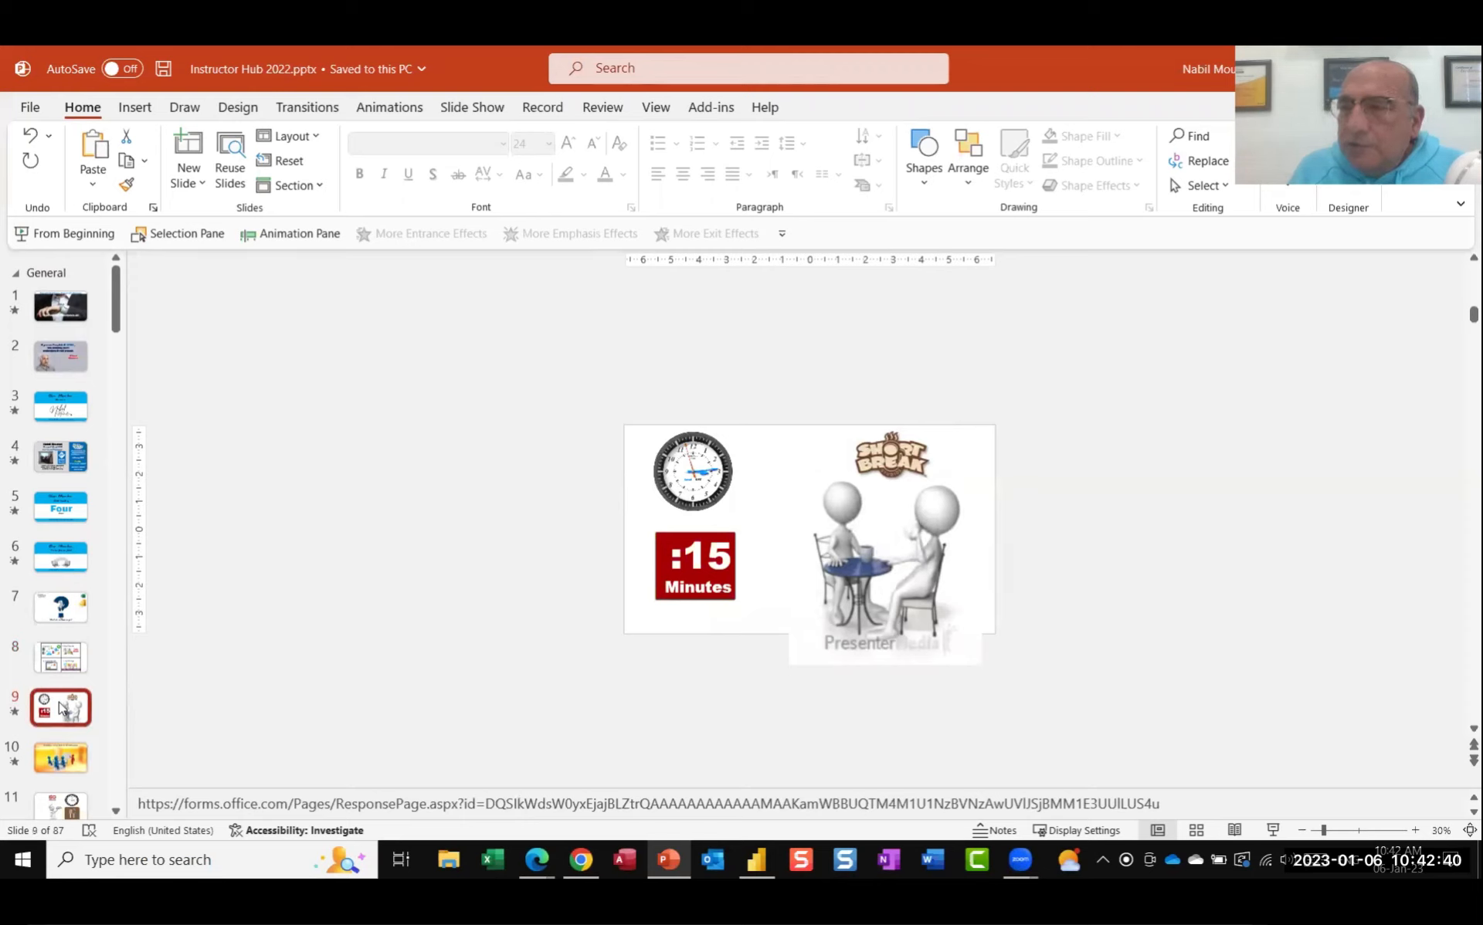
pyautogui.moveTo(1465, 786)
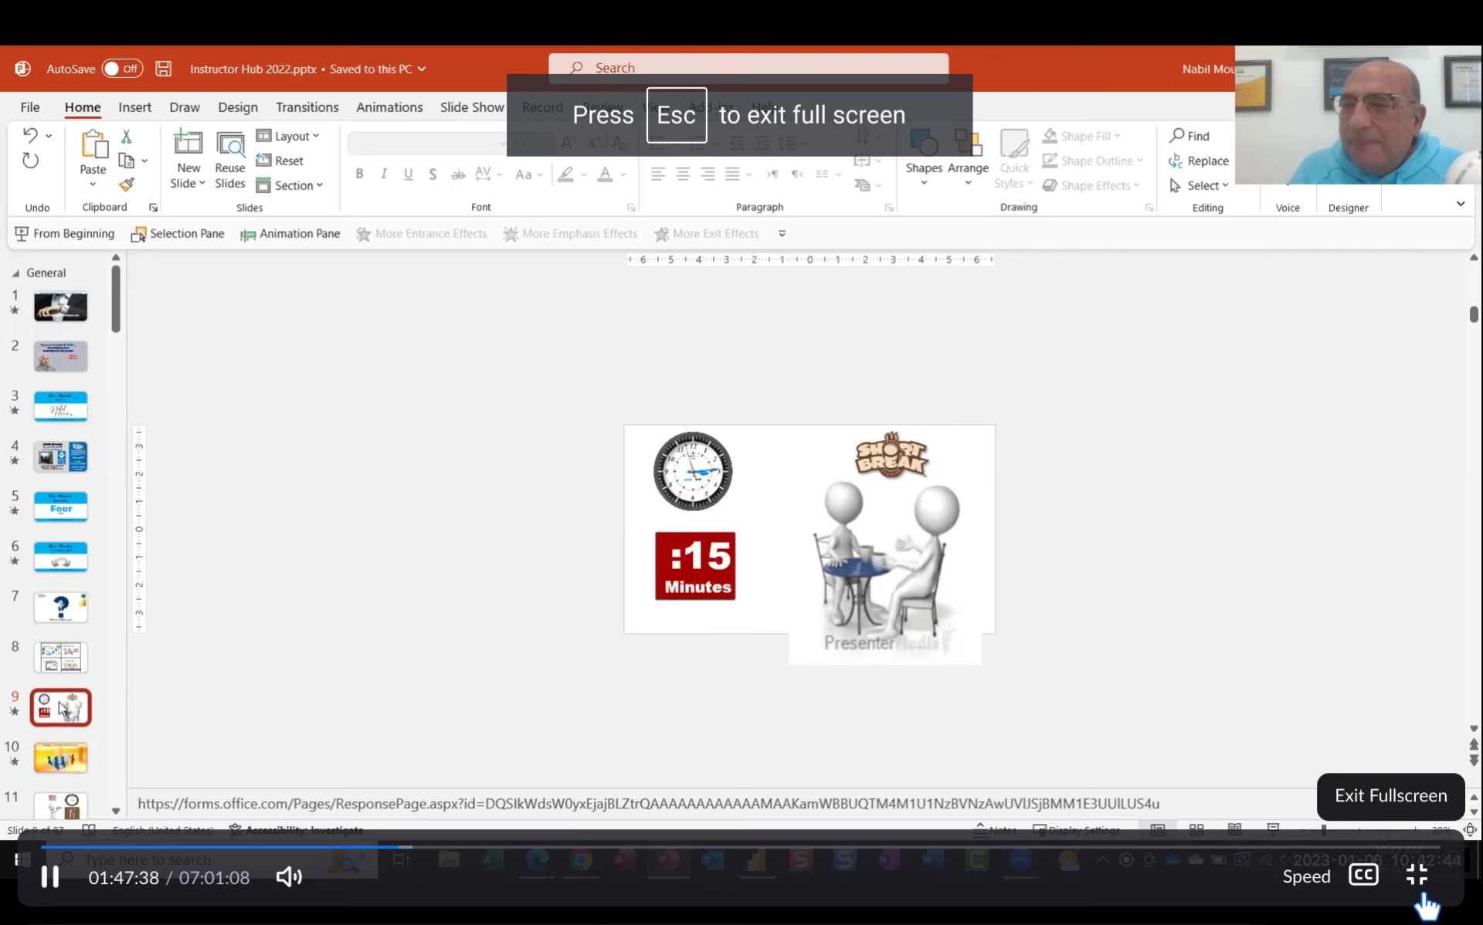
pyautogui.click(1419, 881)
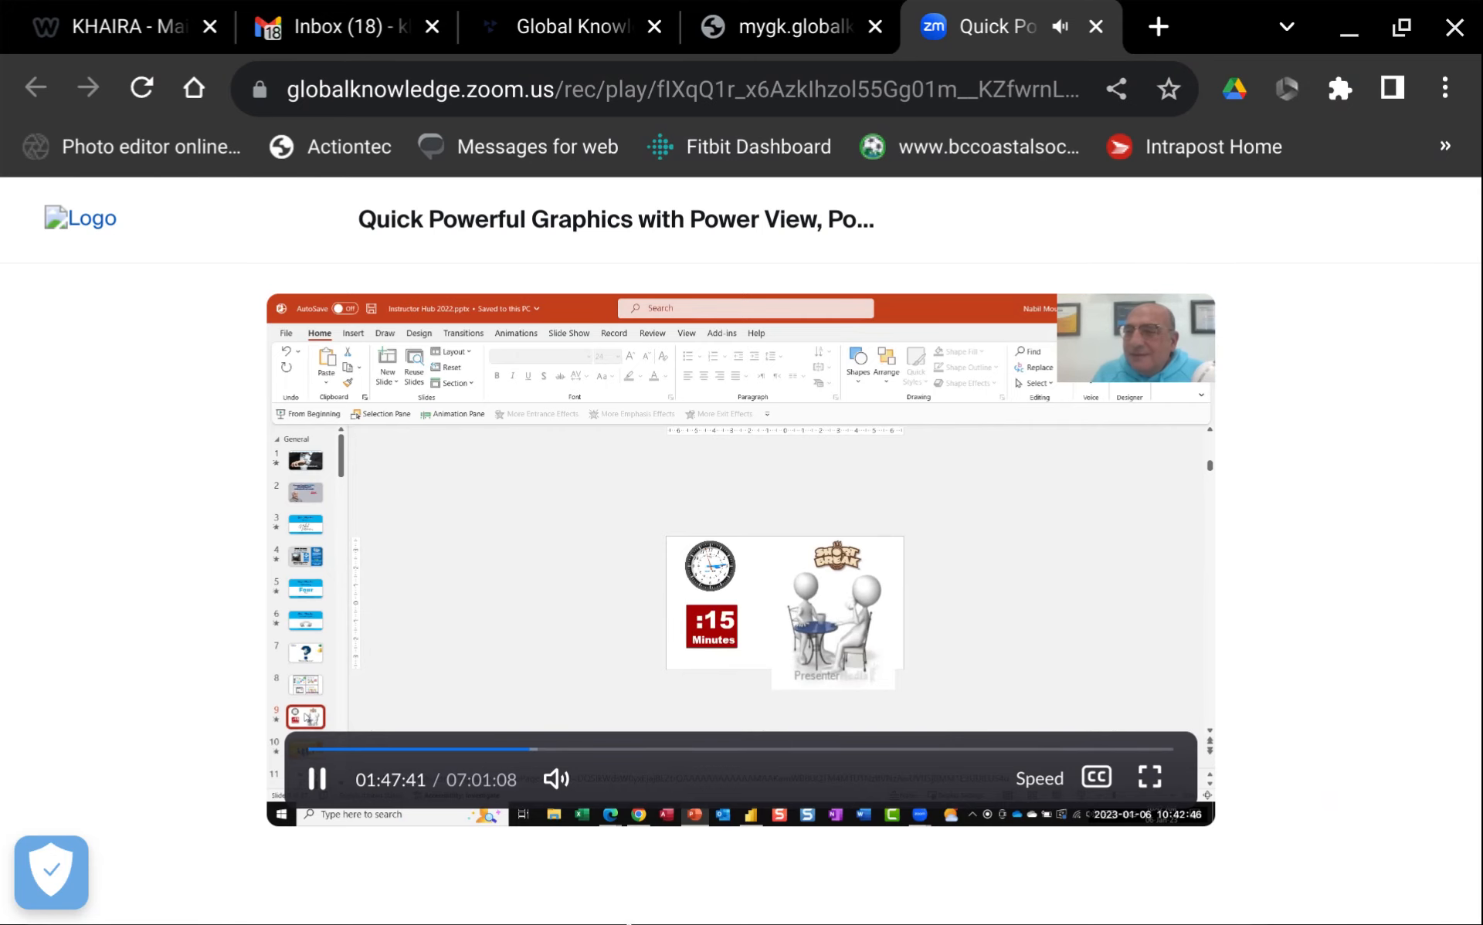